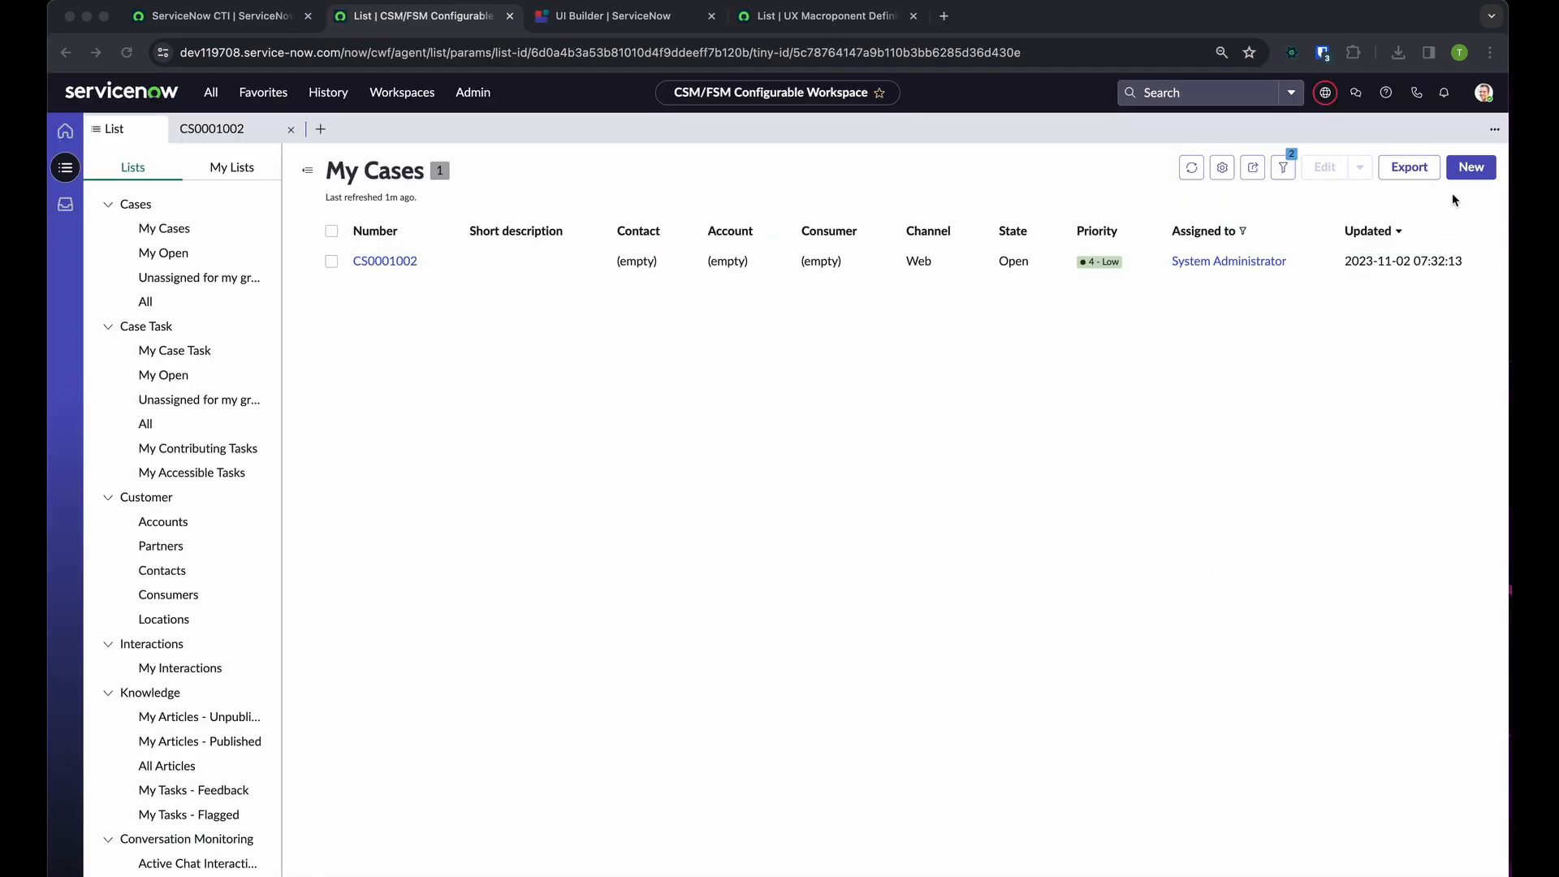
# Open case CS0001002 from My Cases and look over its record form, including the Account lookup
pyautogui.doubleClick(1465, 173)
pyautogui.doubleClick(1141, 526)
pyautogui.doubleClick(1477, 167)
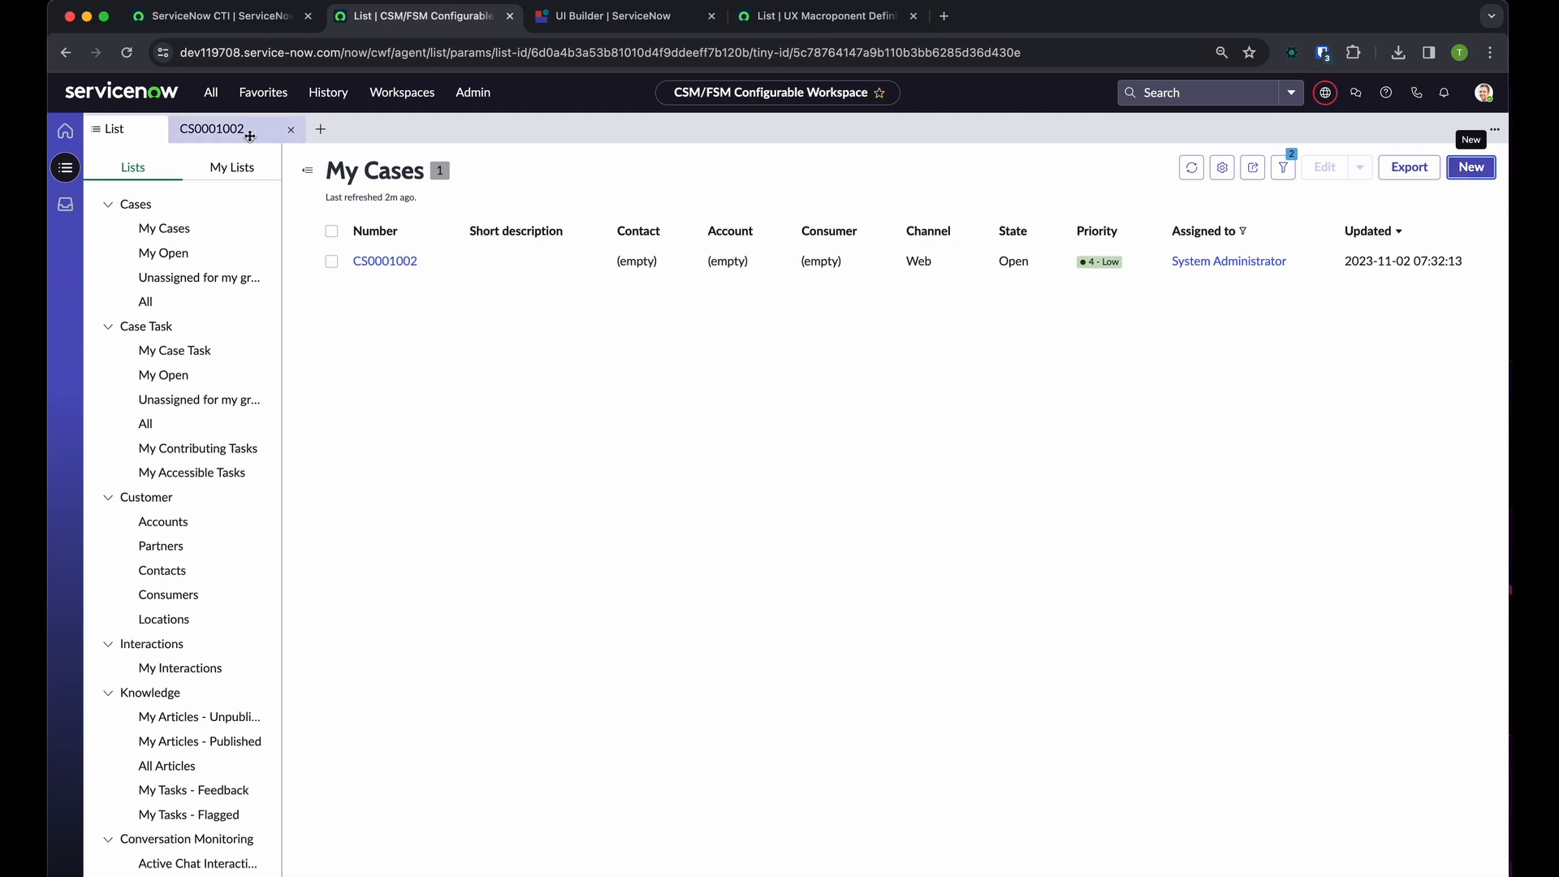
pyautogui.click(213, 129)
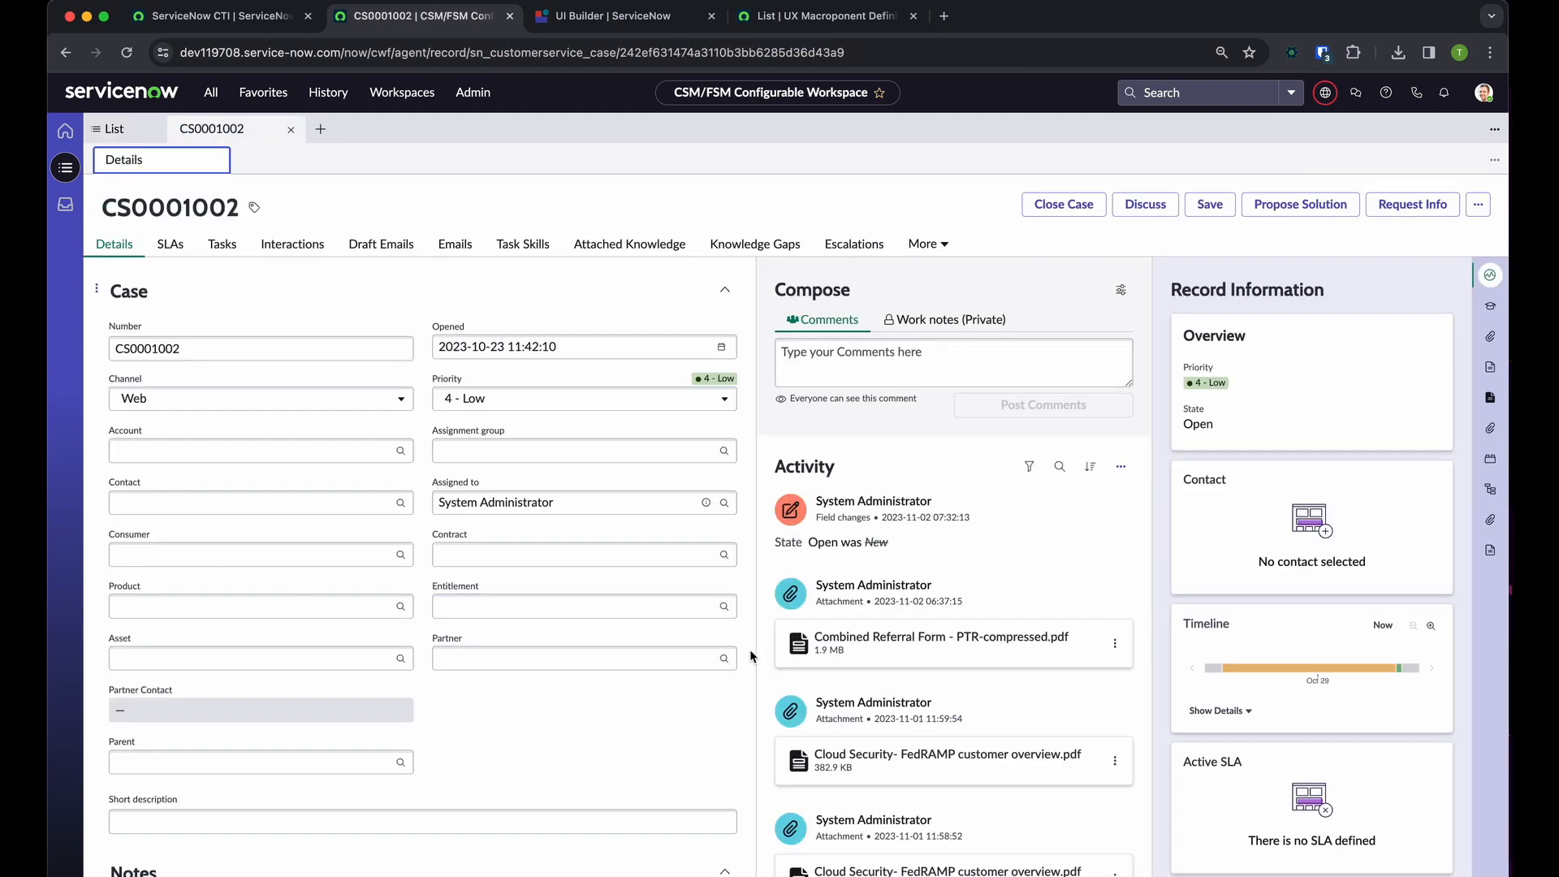
pyautogui.scroll(-1, 807, 616)
pyautogui.scroll(1, 807, 616)
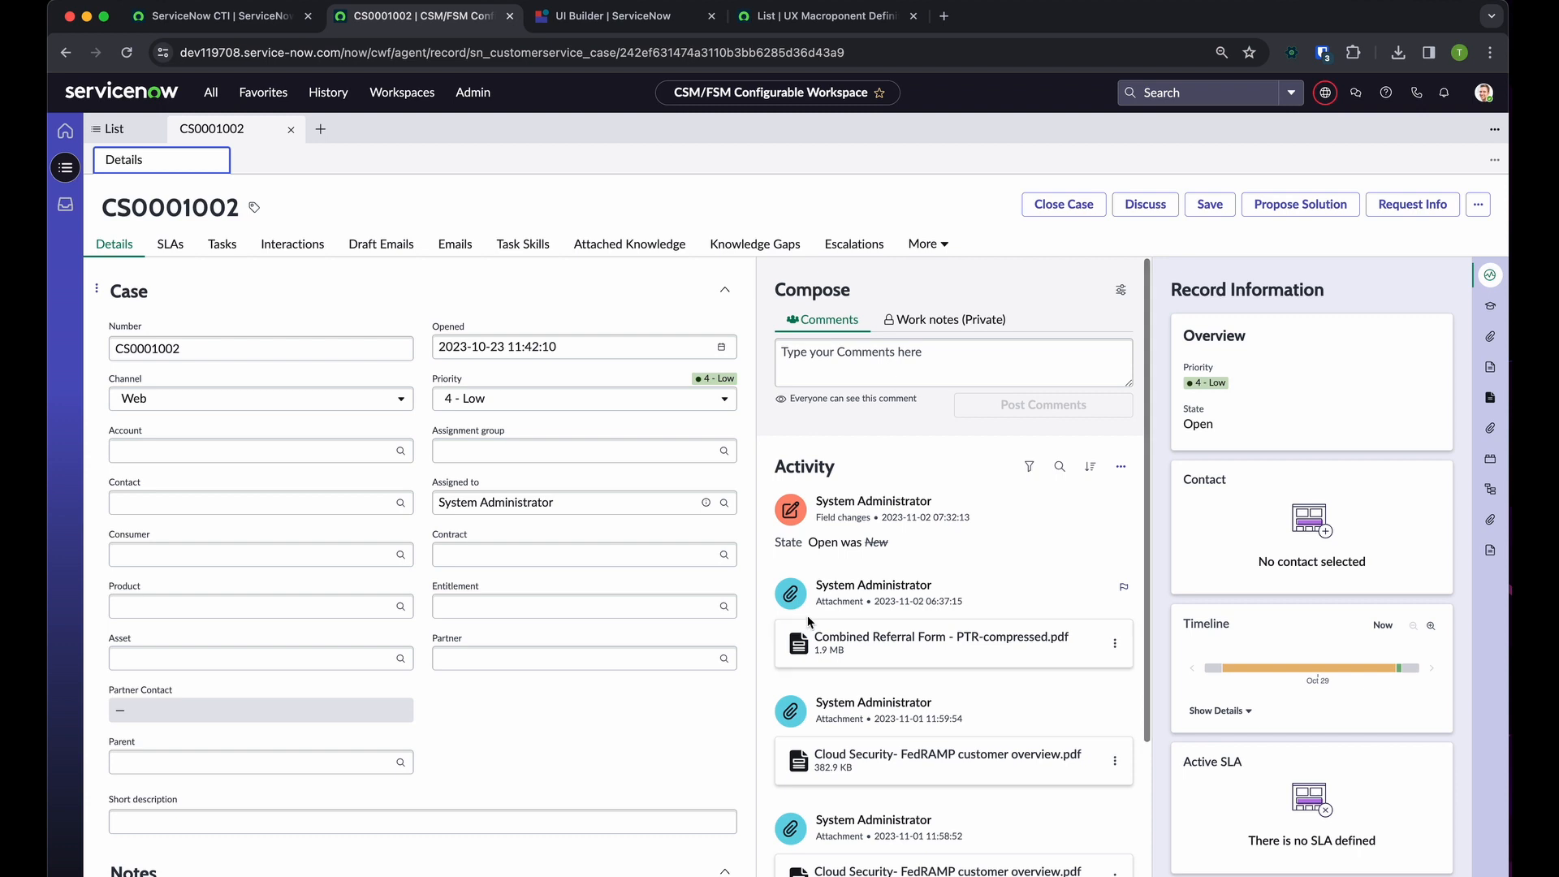
pyautogui.click(401, 454)
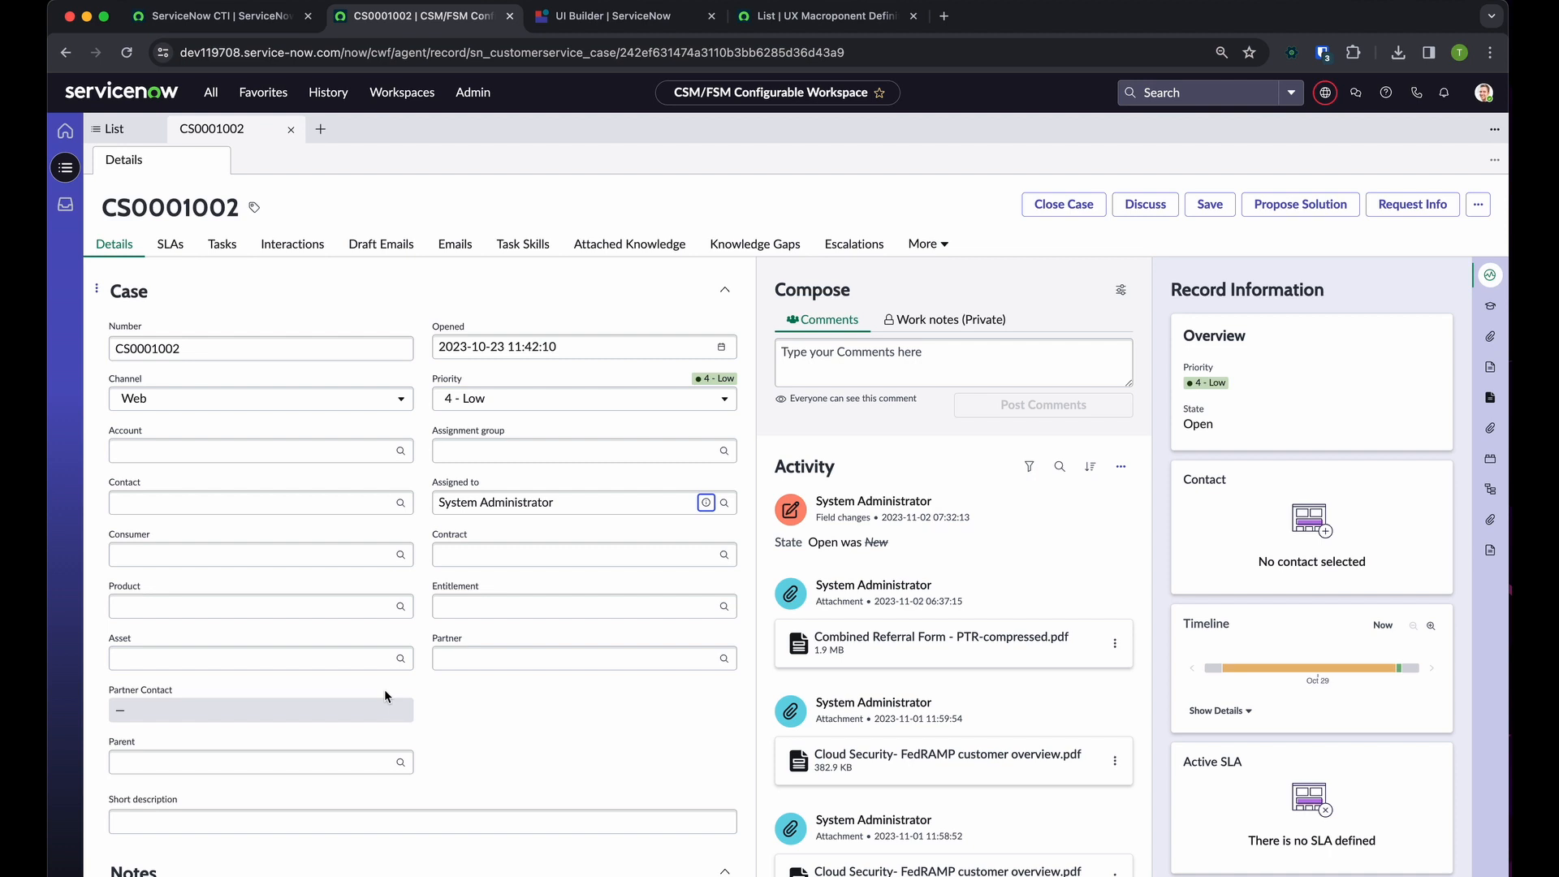
pyautogui.doubleClick(400, 662)
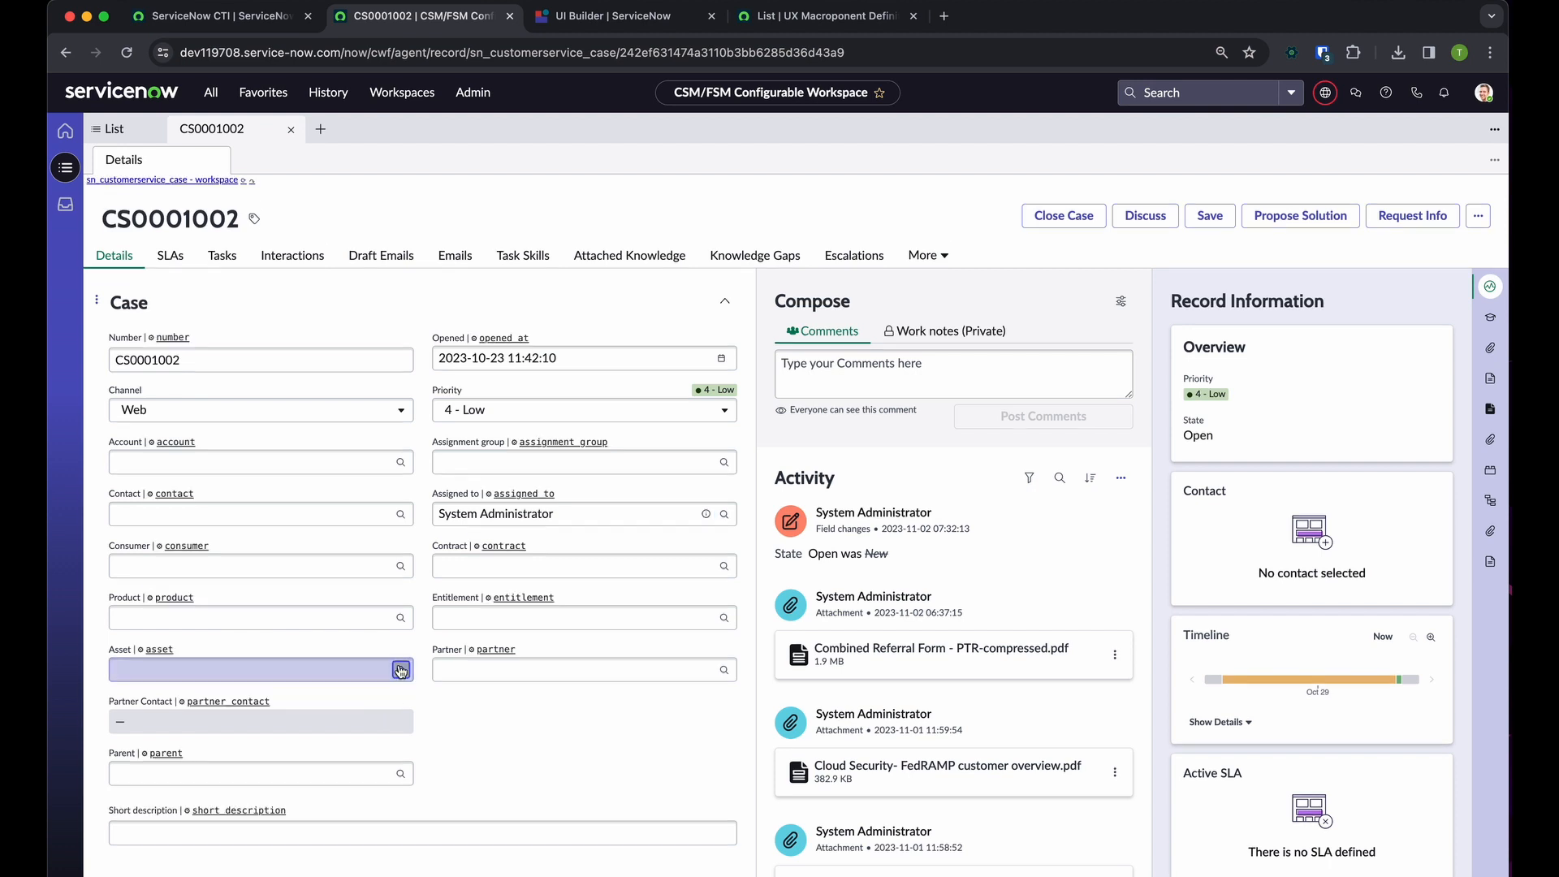
pyautogui.doubleClick(493, 733)
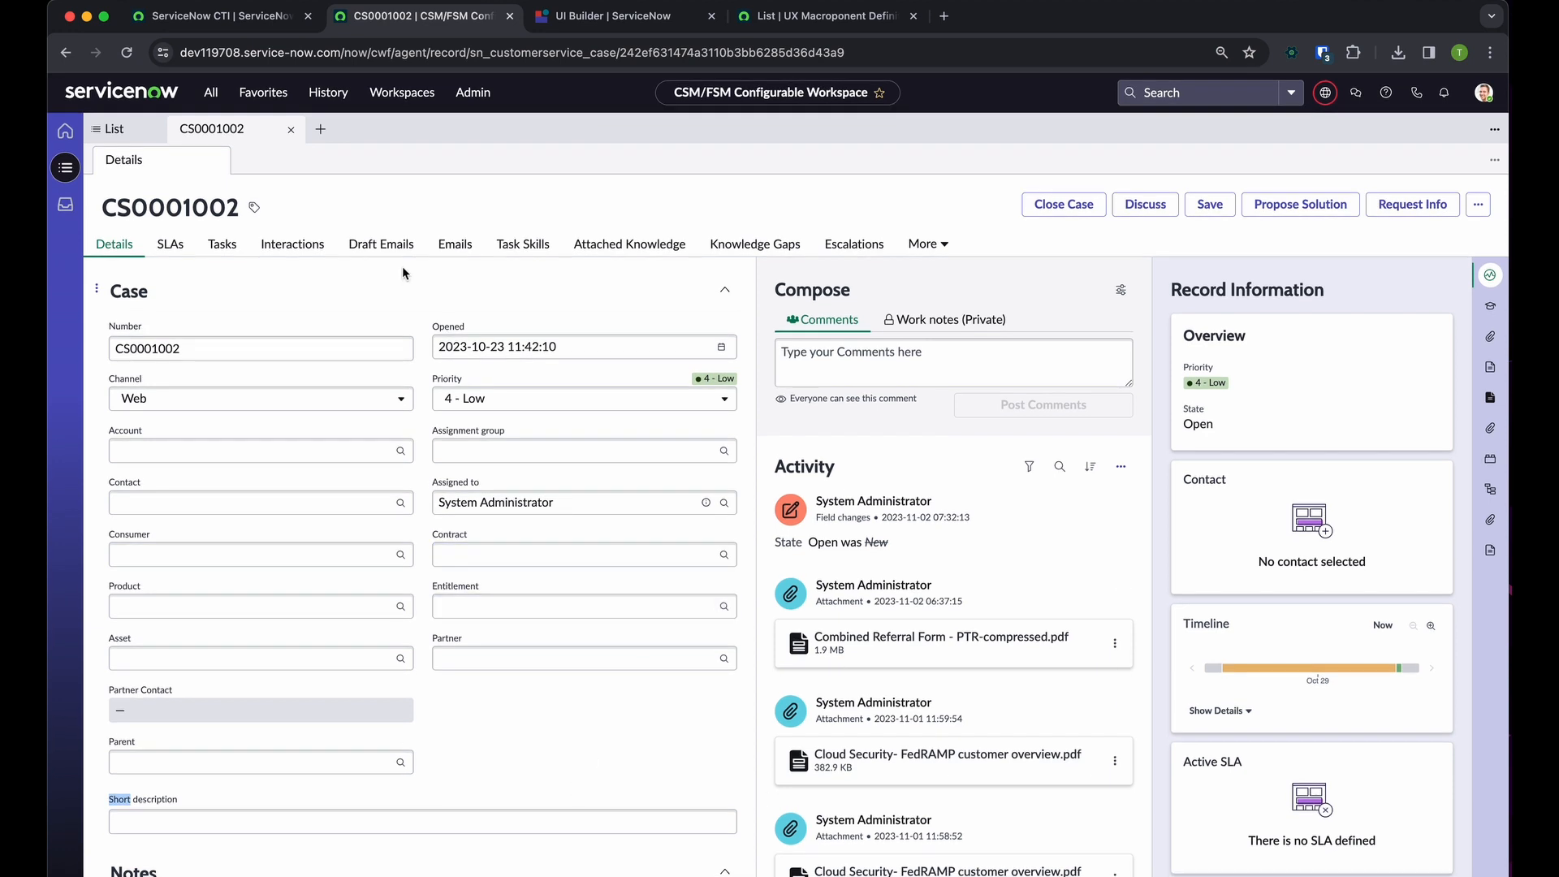
pyautogui.click(402, 91)
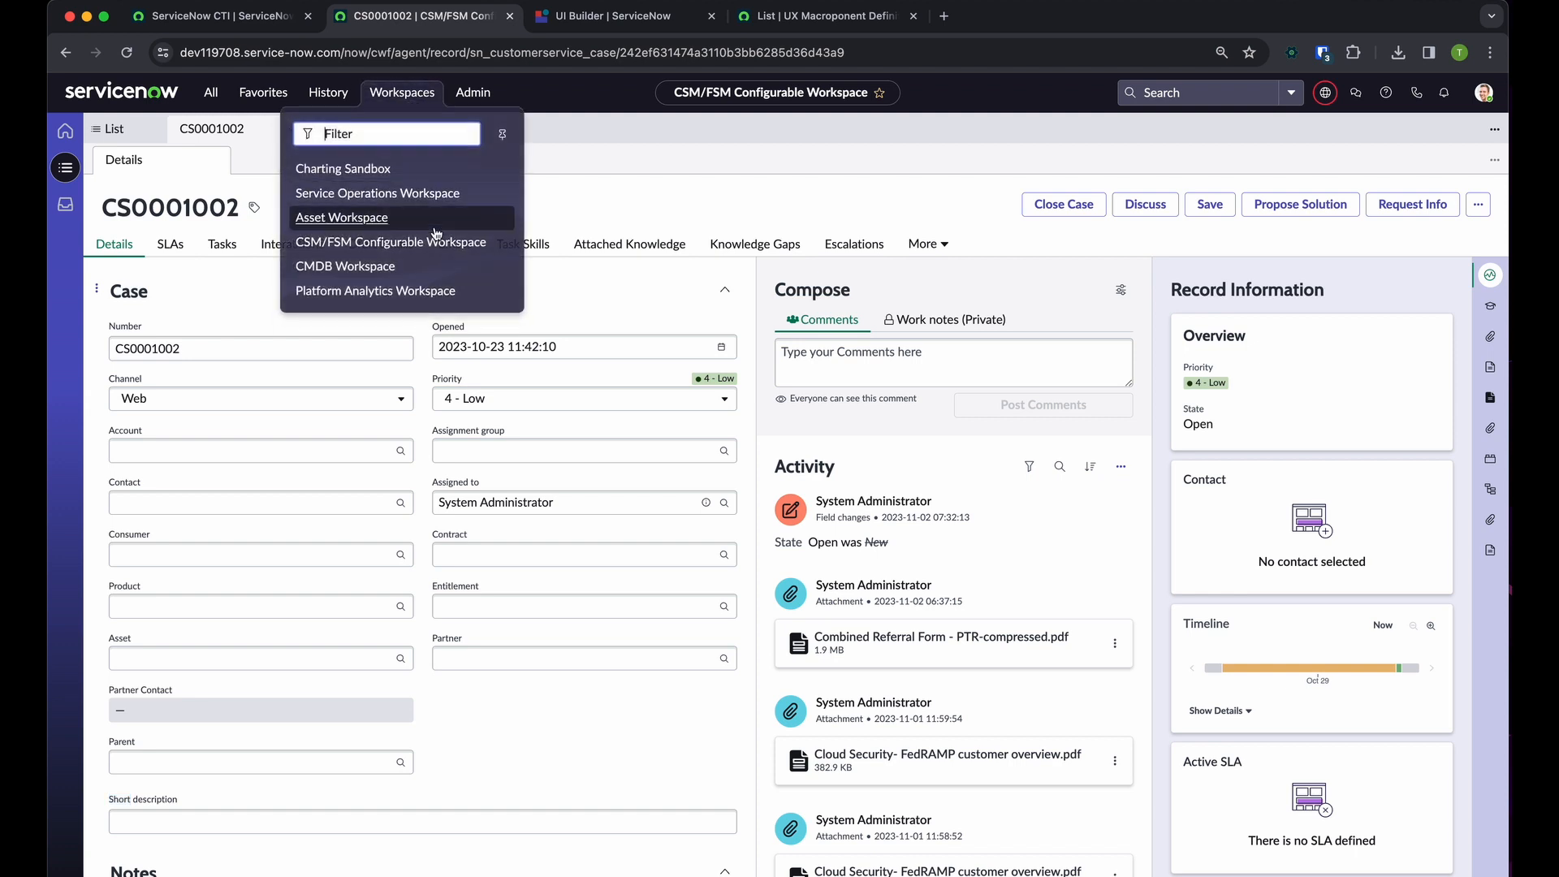
pyautogui.click(616, 177)
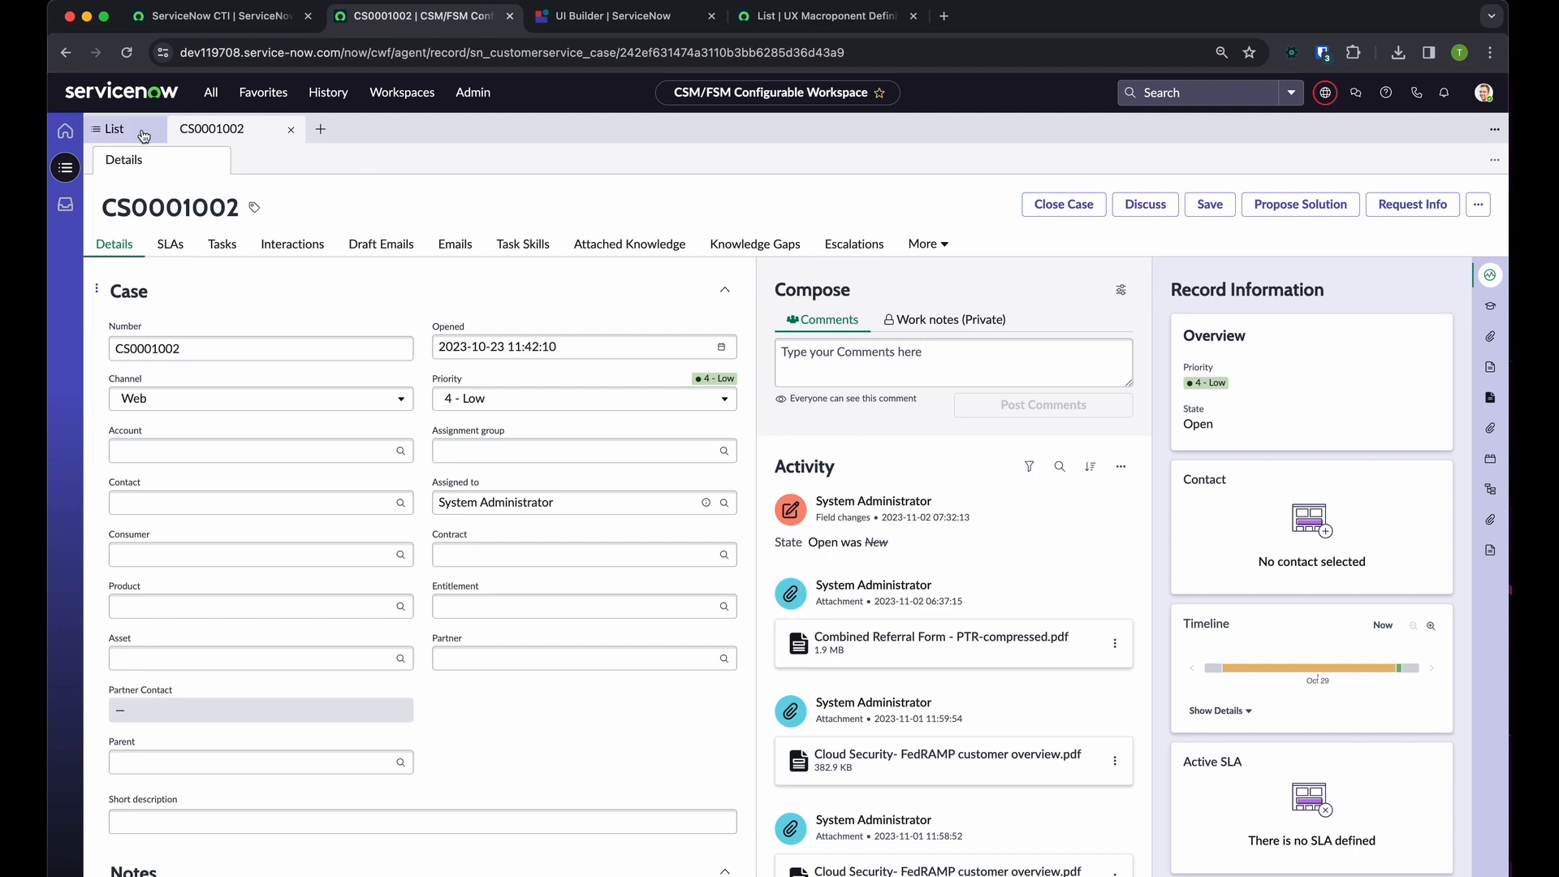
# Switch to UI Builder and open the Record page's Record Default variant in the editor
pyautogui.click(605, 23)
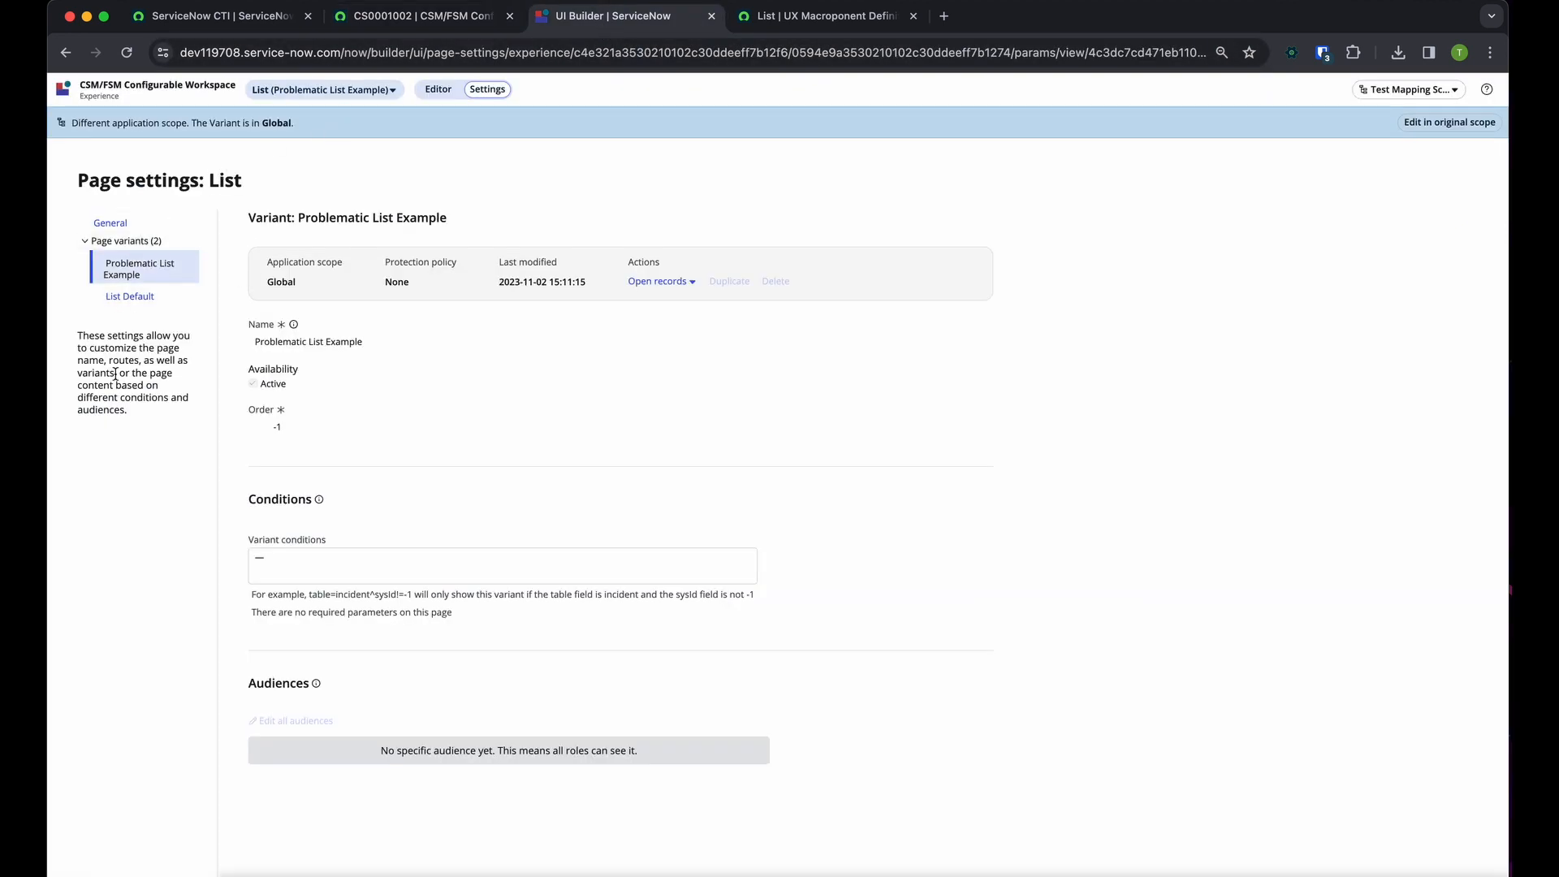
pyautogui.click(325, 95)
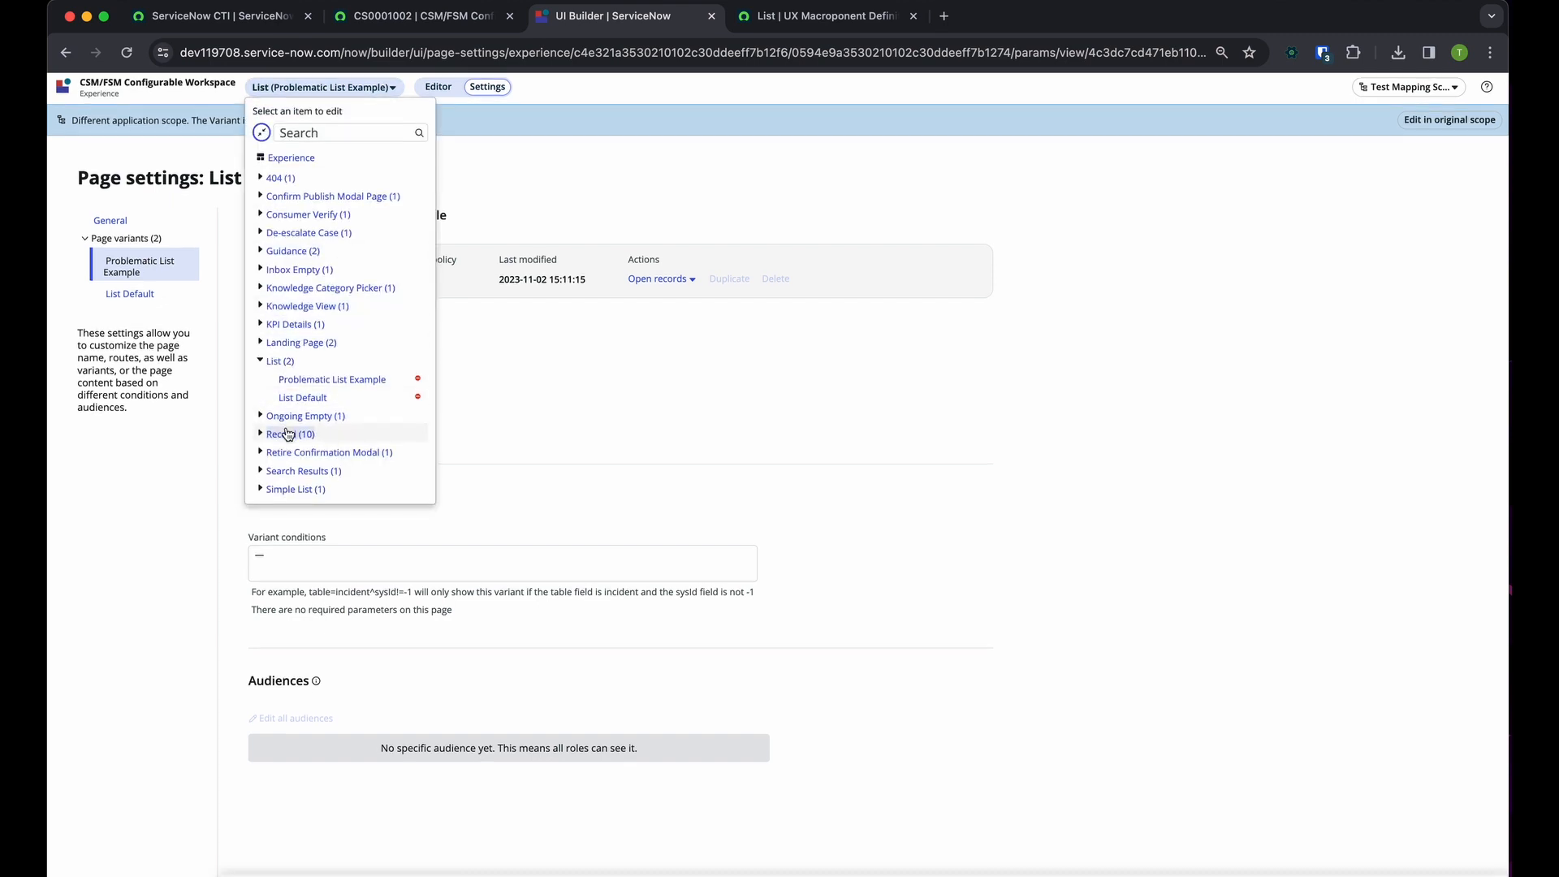
pyautogui.click(259, 436)
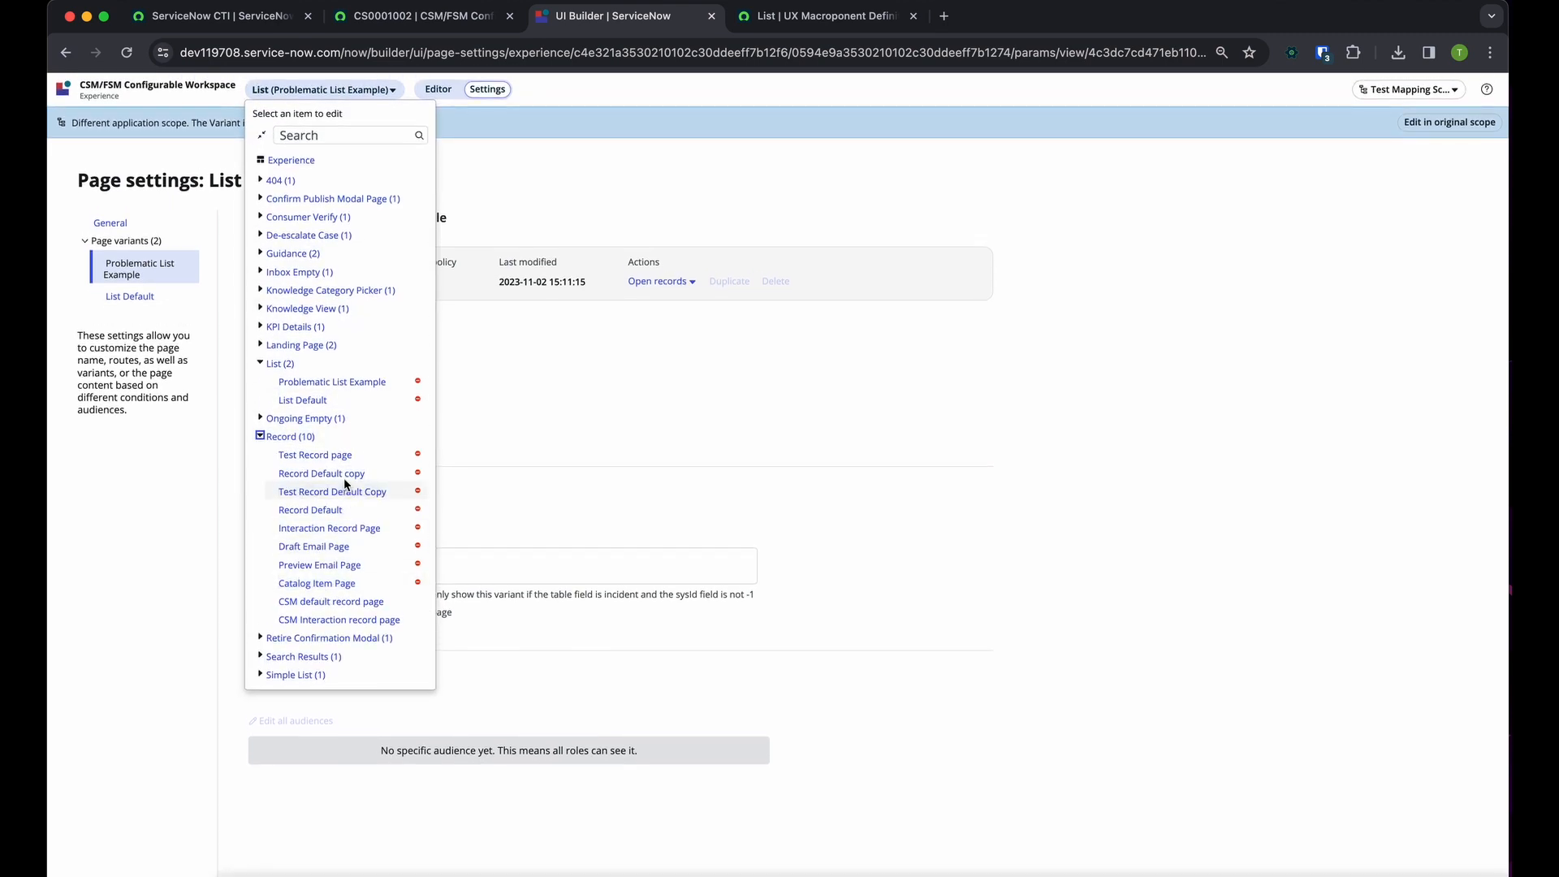
pyautogui.click(319, 509)
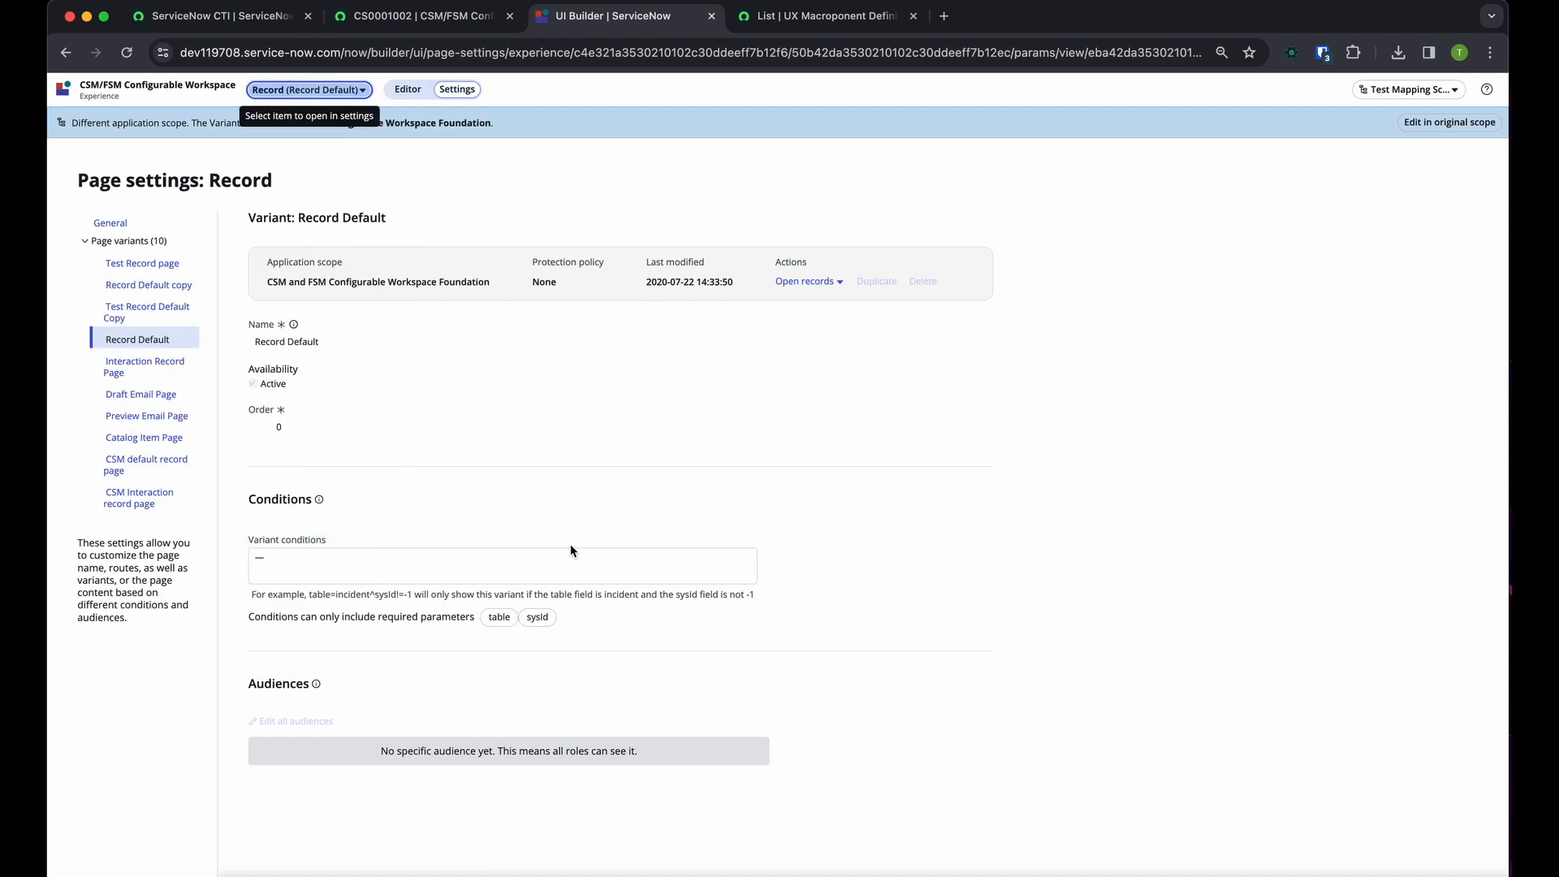
pyautogui.click(408, 89)
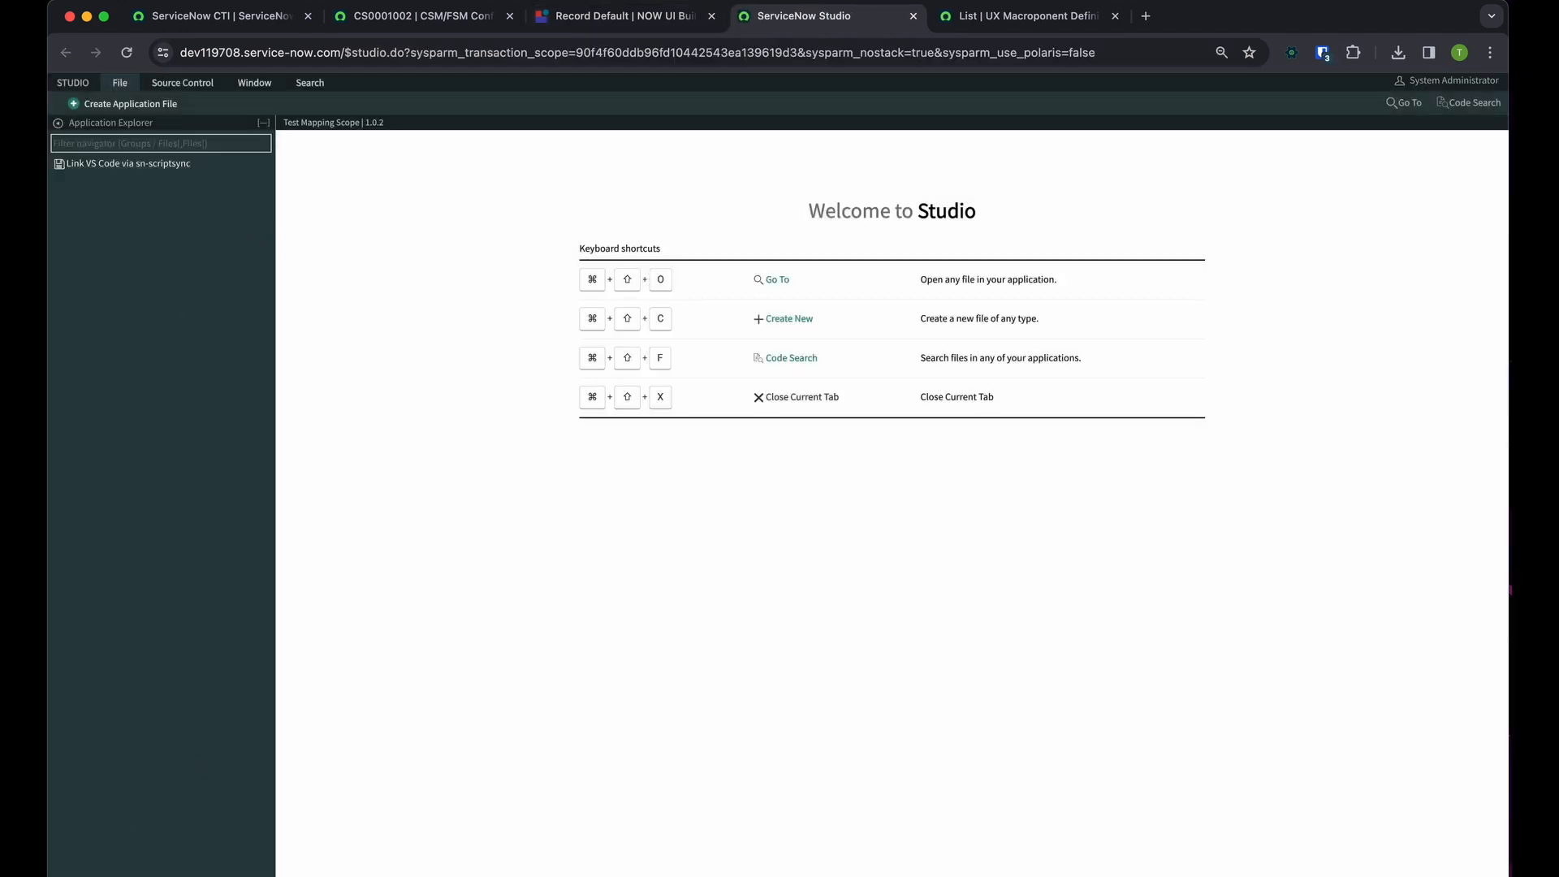
# Create a new scoped application named Community Test in ServiceNow Studio
pyautogui.click(120, 84)
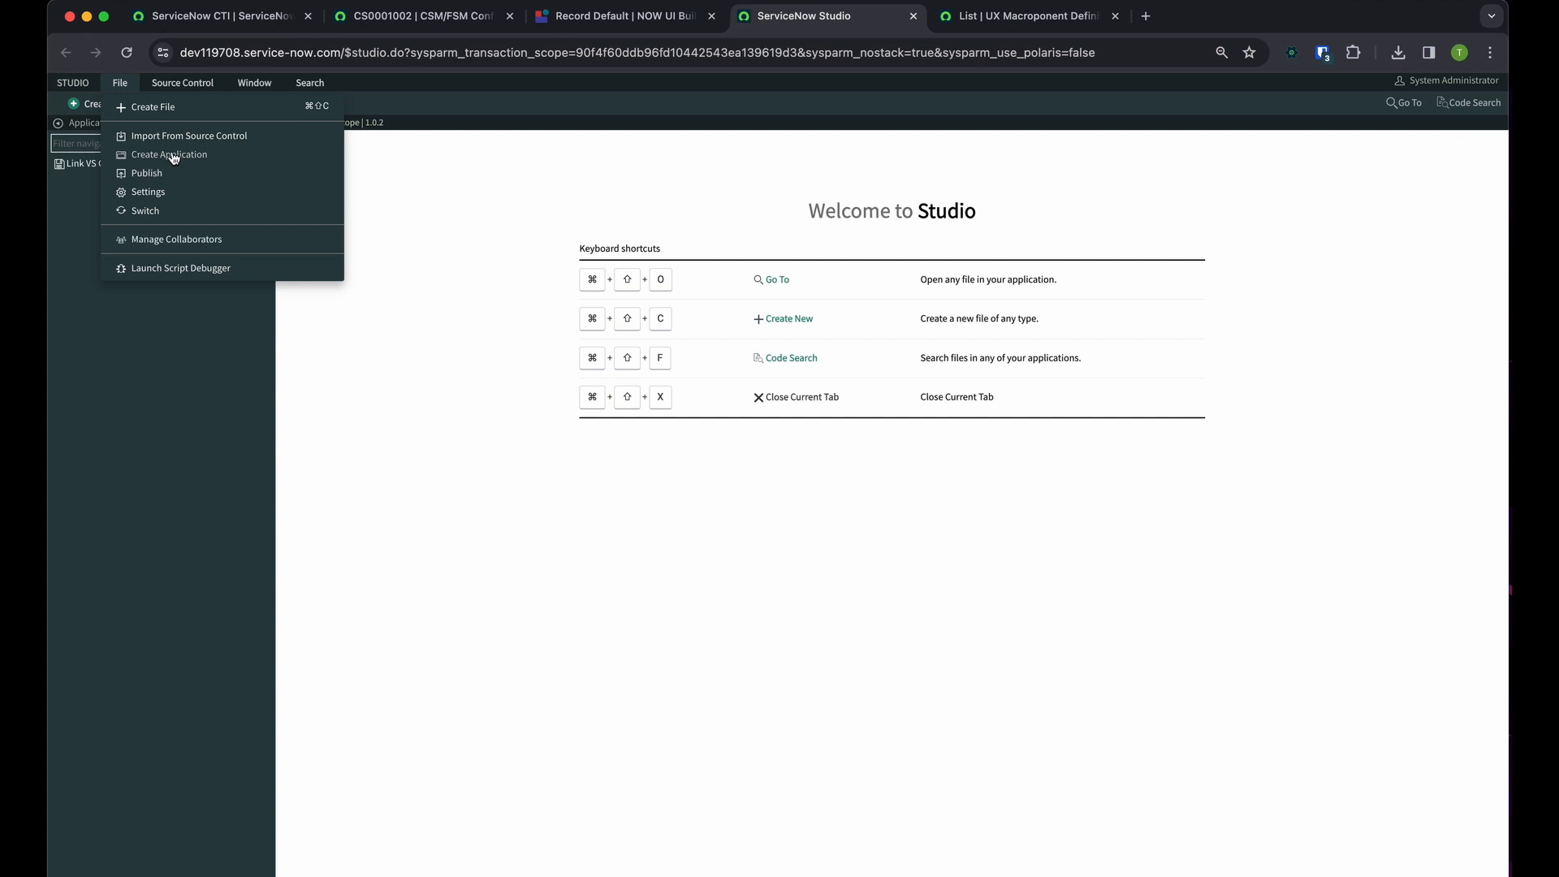
pyautogui.click(173, 156)
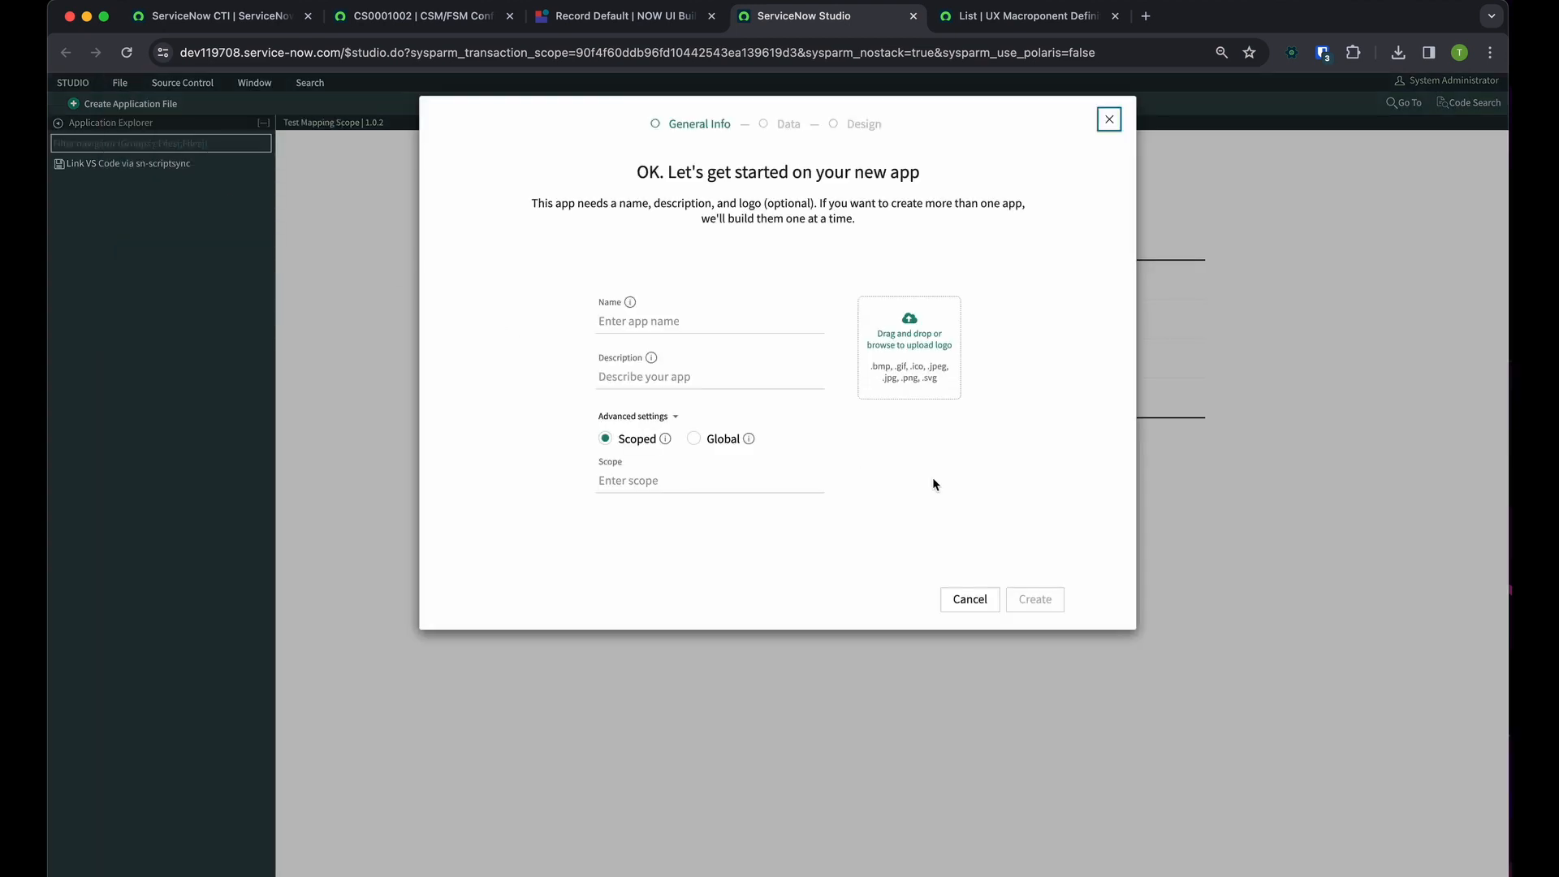
pyautogui.click(746, 328)
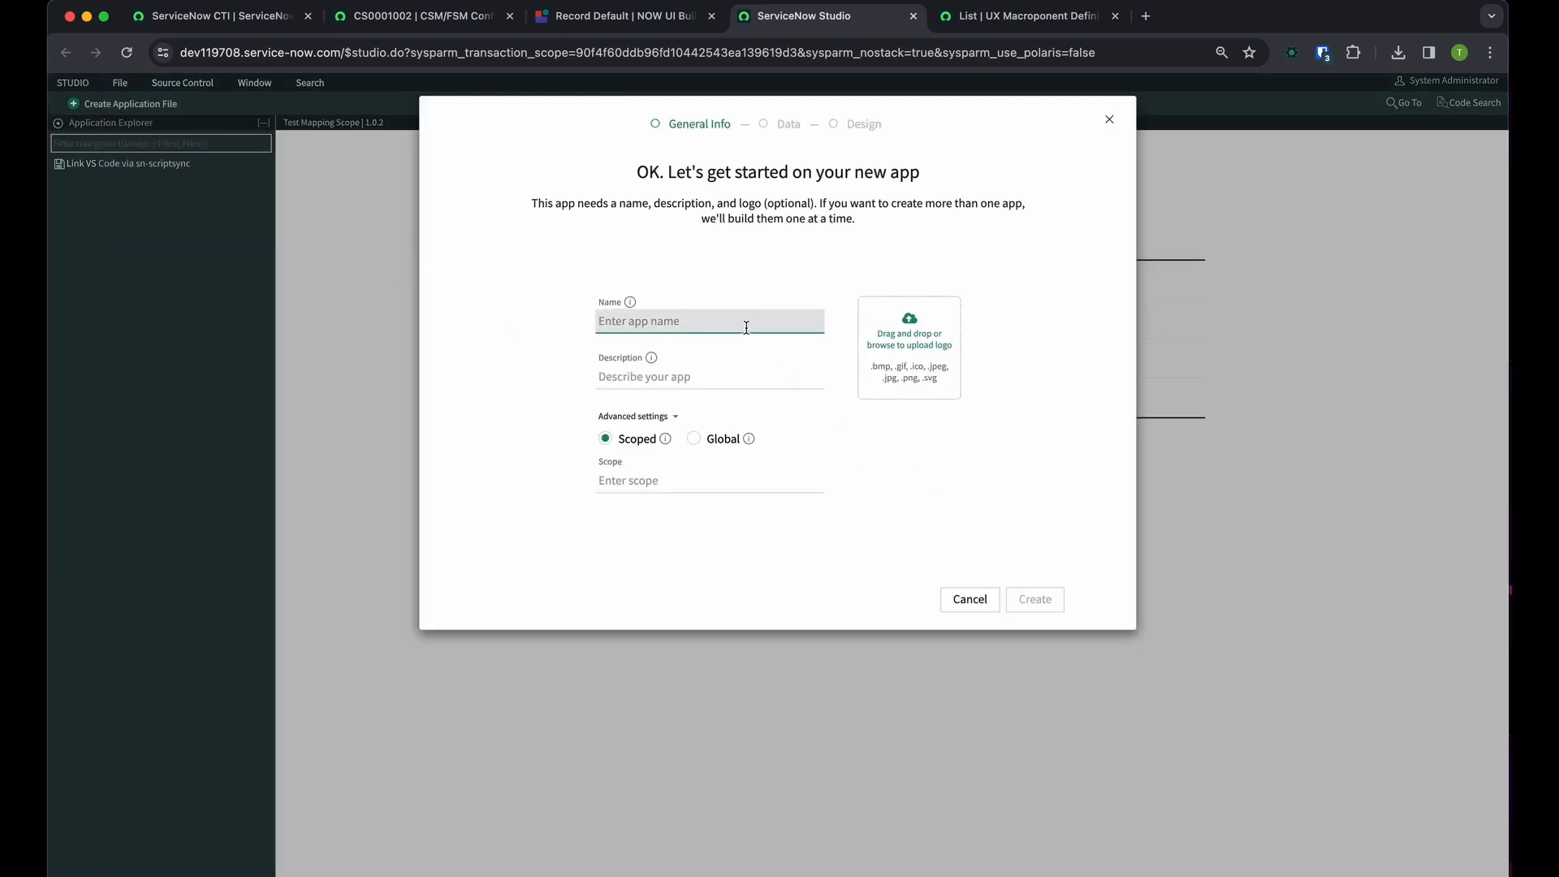
pyautogui.write('COm')
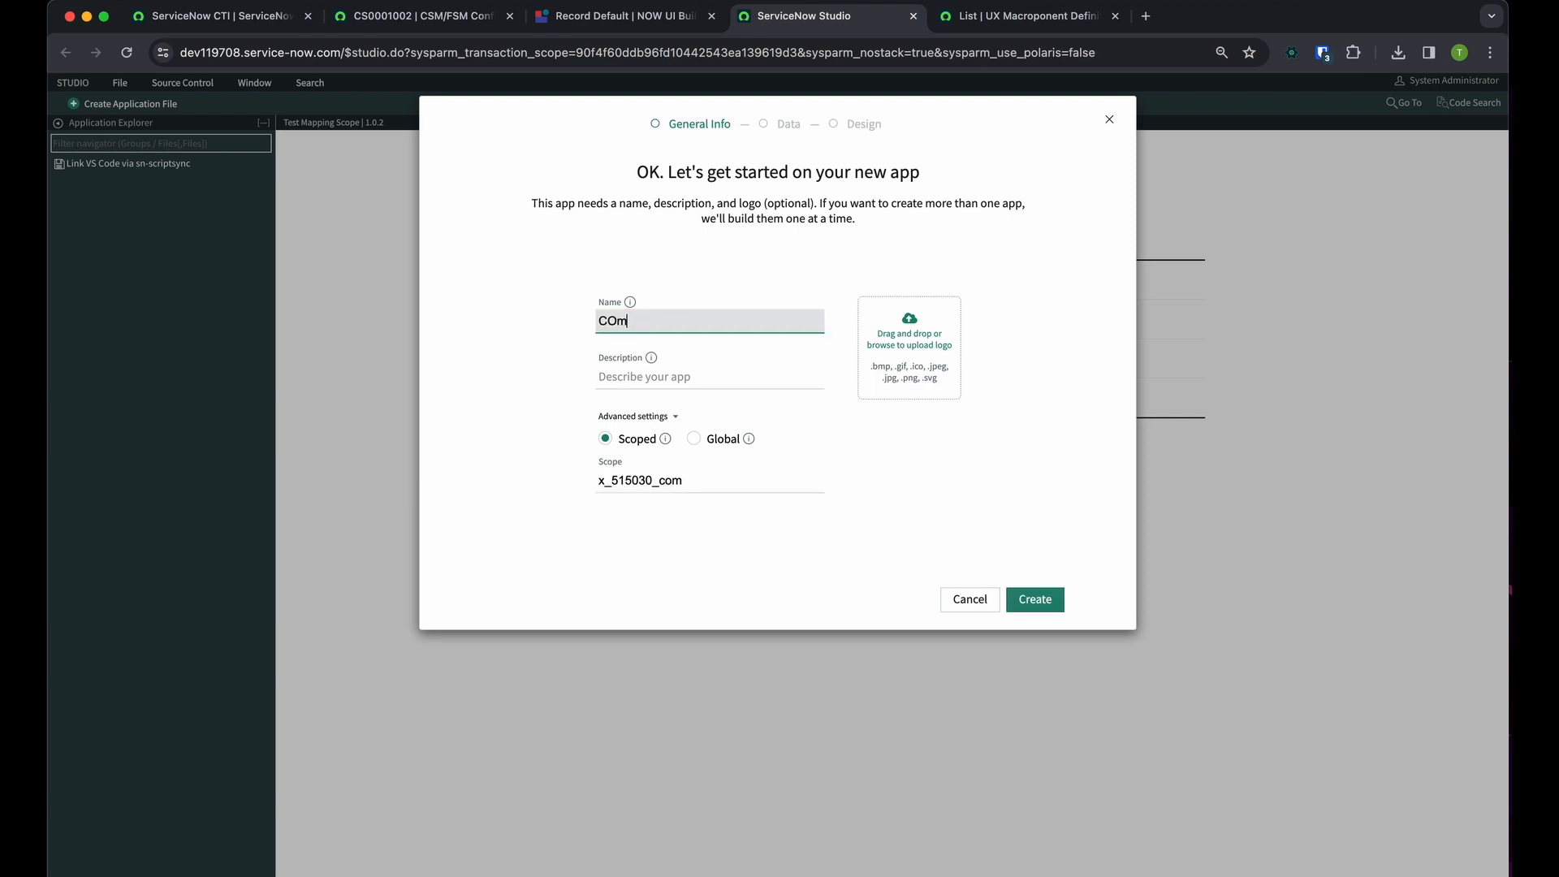
pyautogui.press('BackSpace')
pyautogui.press('BackSpace')
pyautogui.write('ommunity Test')
pyautogui.click(1033, 600)
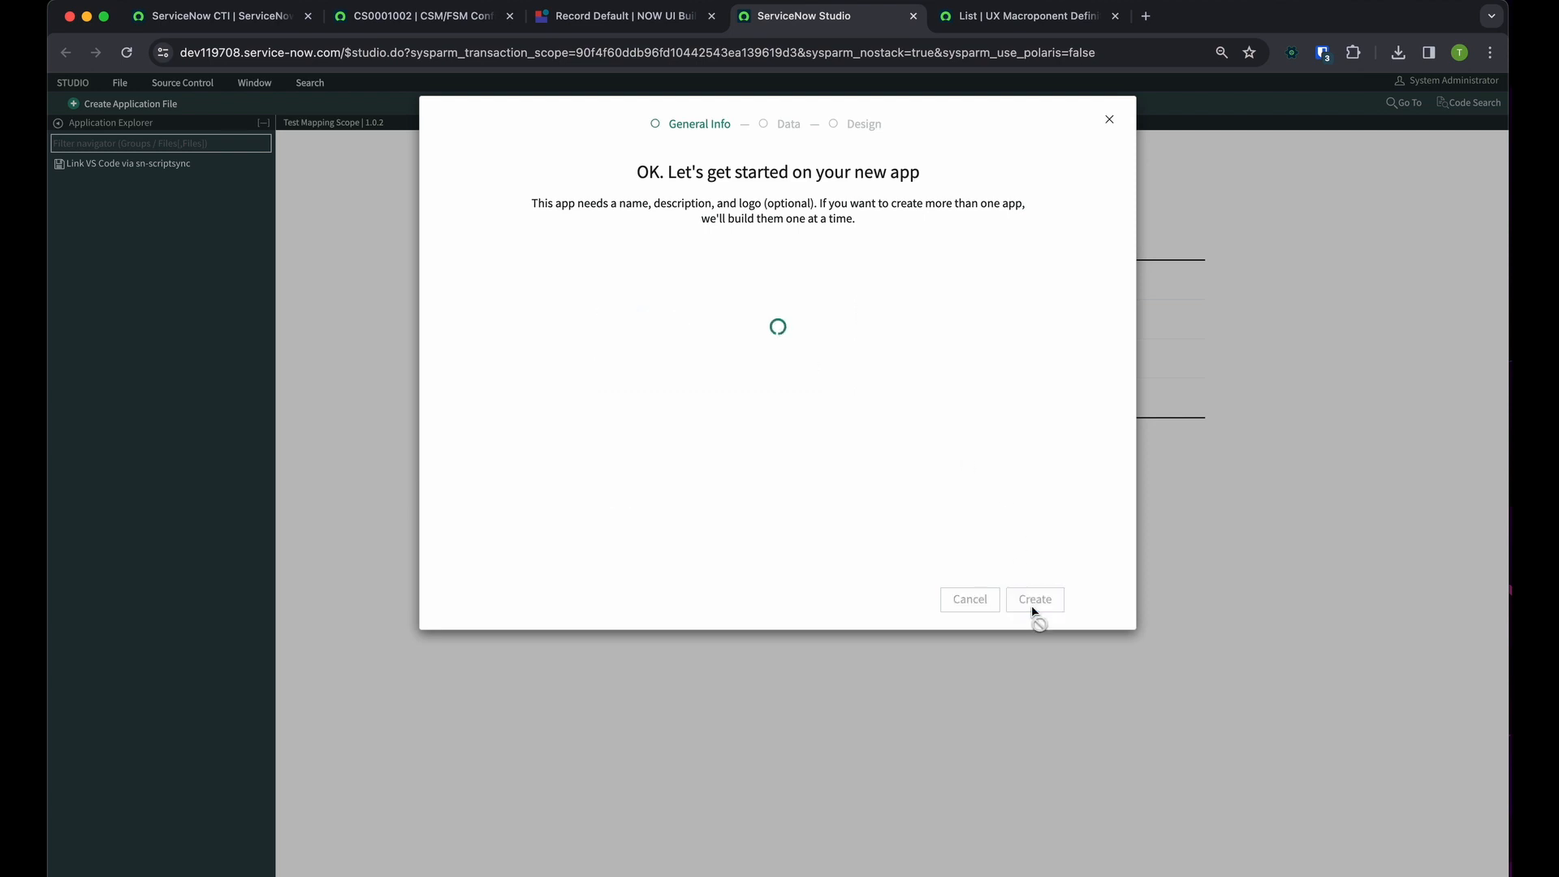
# Open the Community Test application in Studio and check the current application scope and update set
pyautogui.click(586, 602)
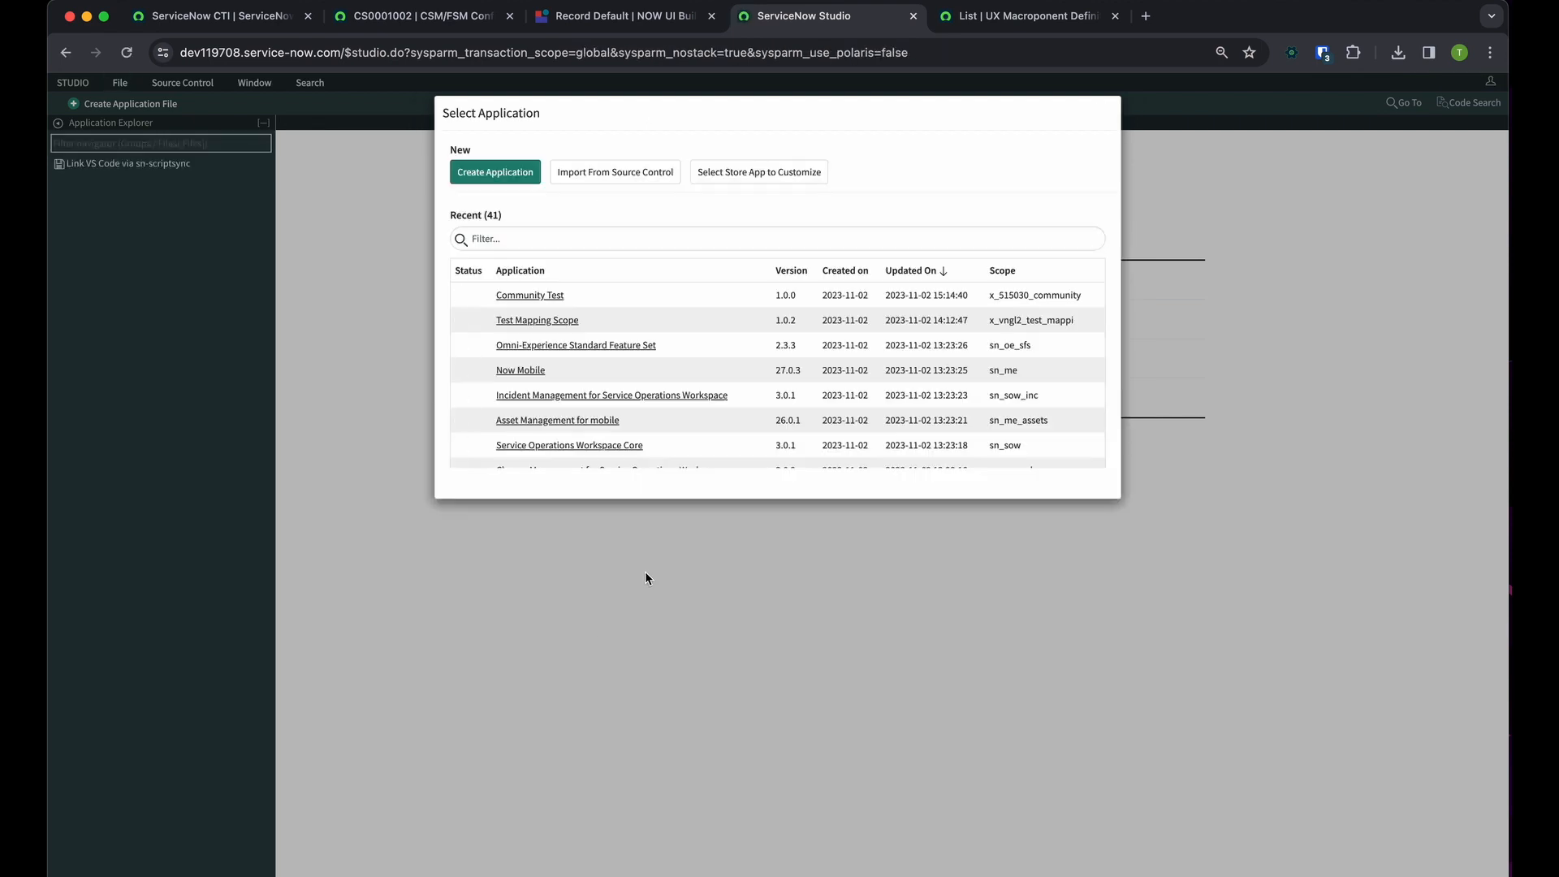
pyautogui.click(537, 297)
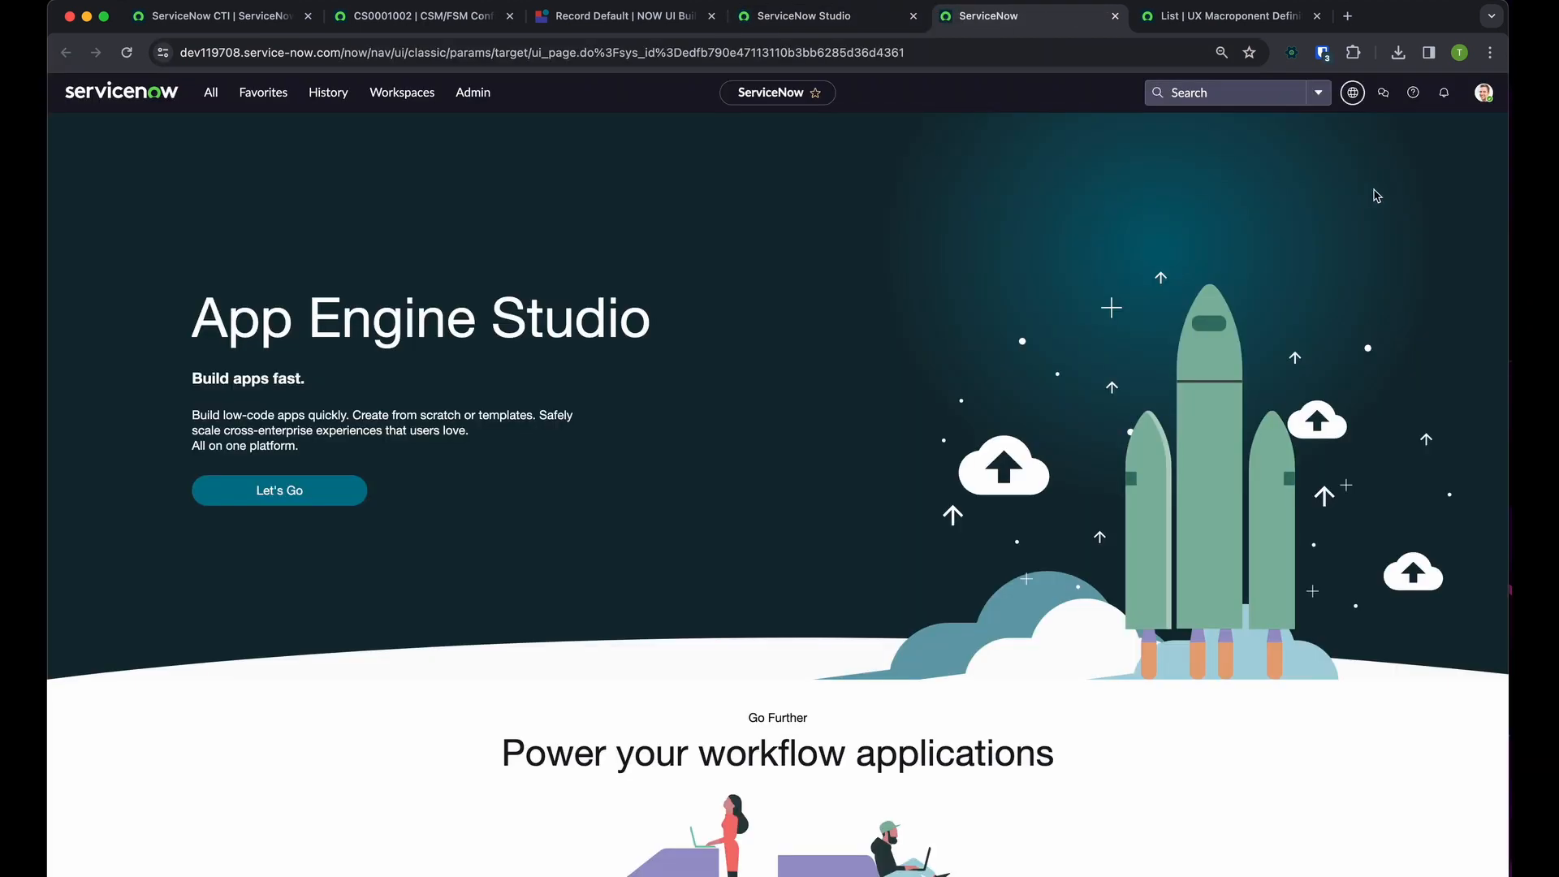
pyautogui.click(1325, 93)
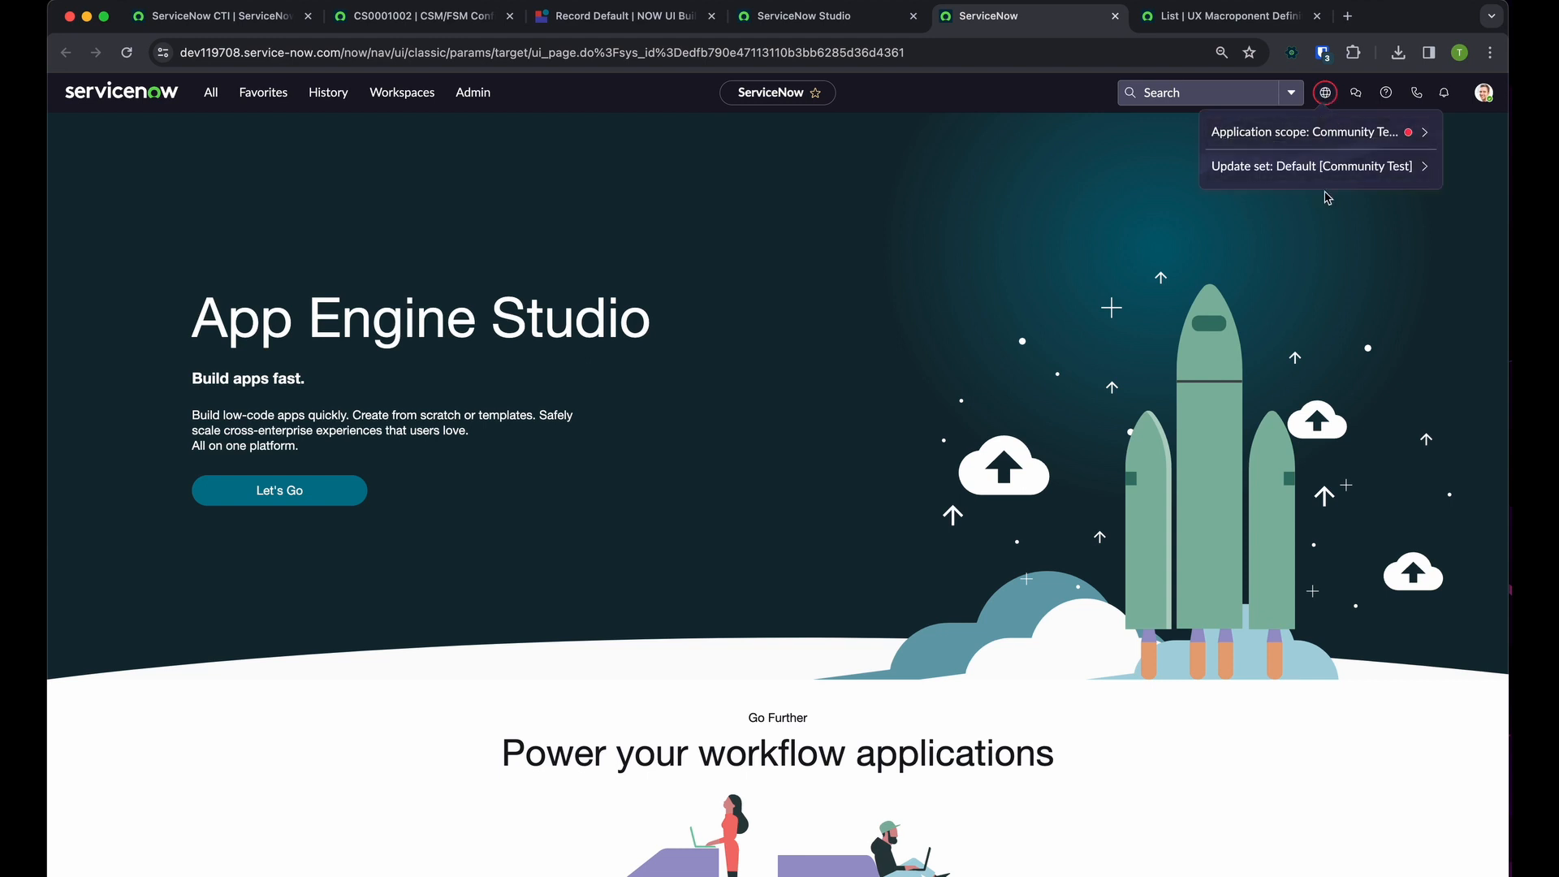
pyautogui.click(1029, 317)
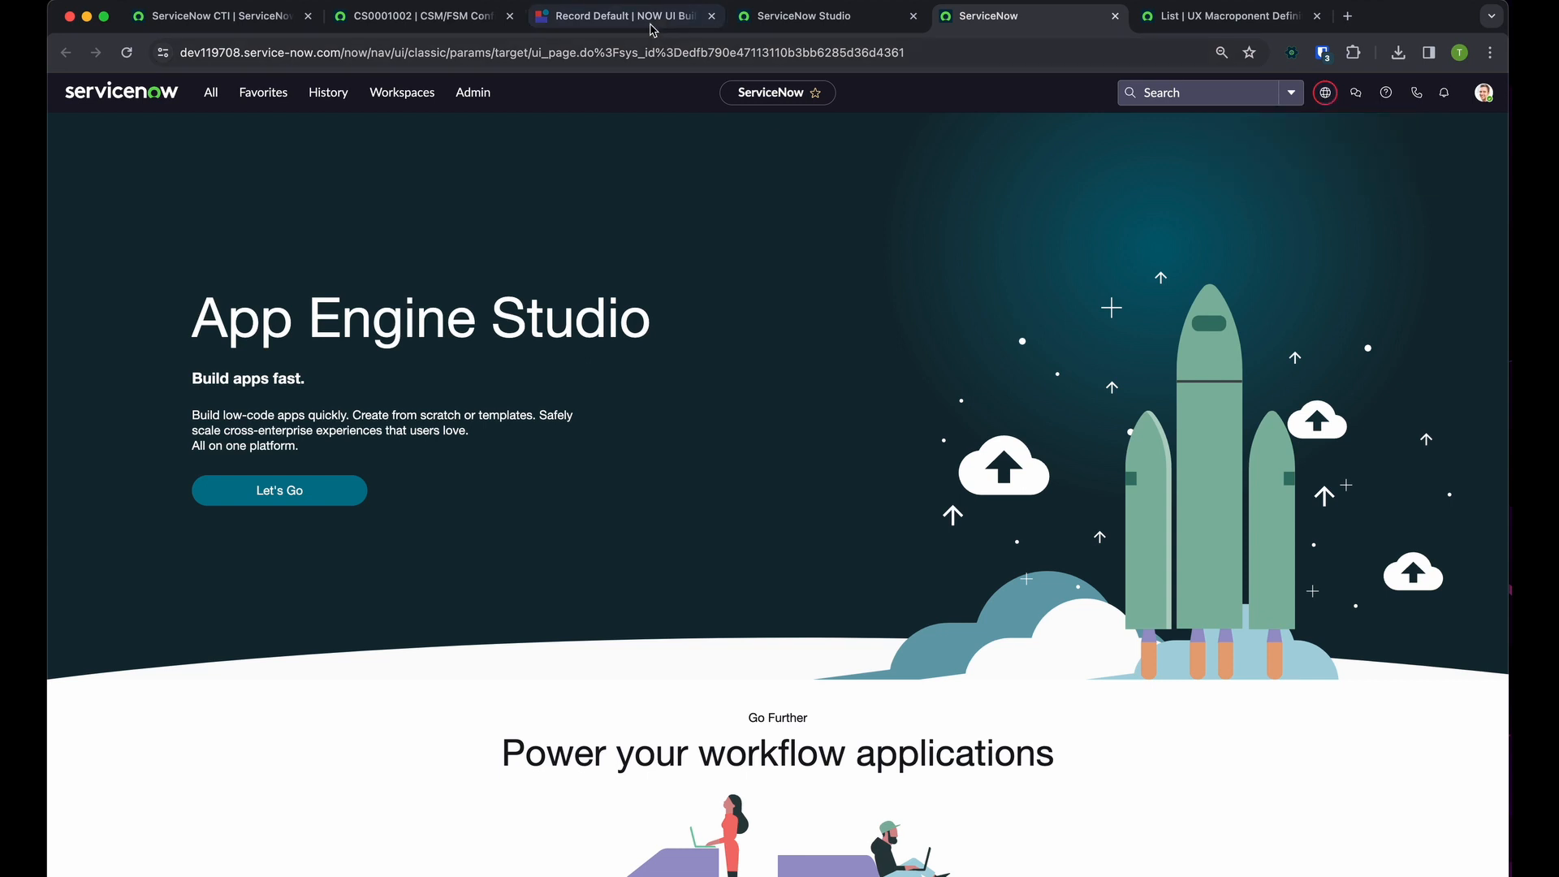
pyautogui.click(1115, 16)
# Reload the Record Default variant in UI Builder, dismiss the test values tip and select the Record tags component
pyautogui.click(641, 17)
pyautogui.click(126, 53)
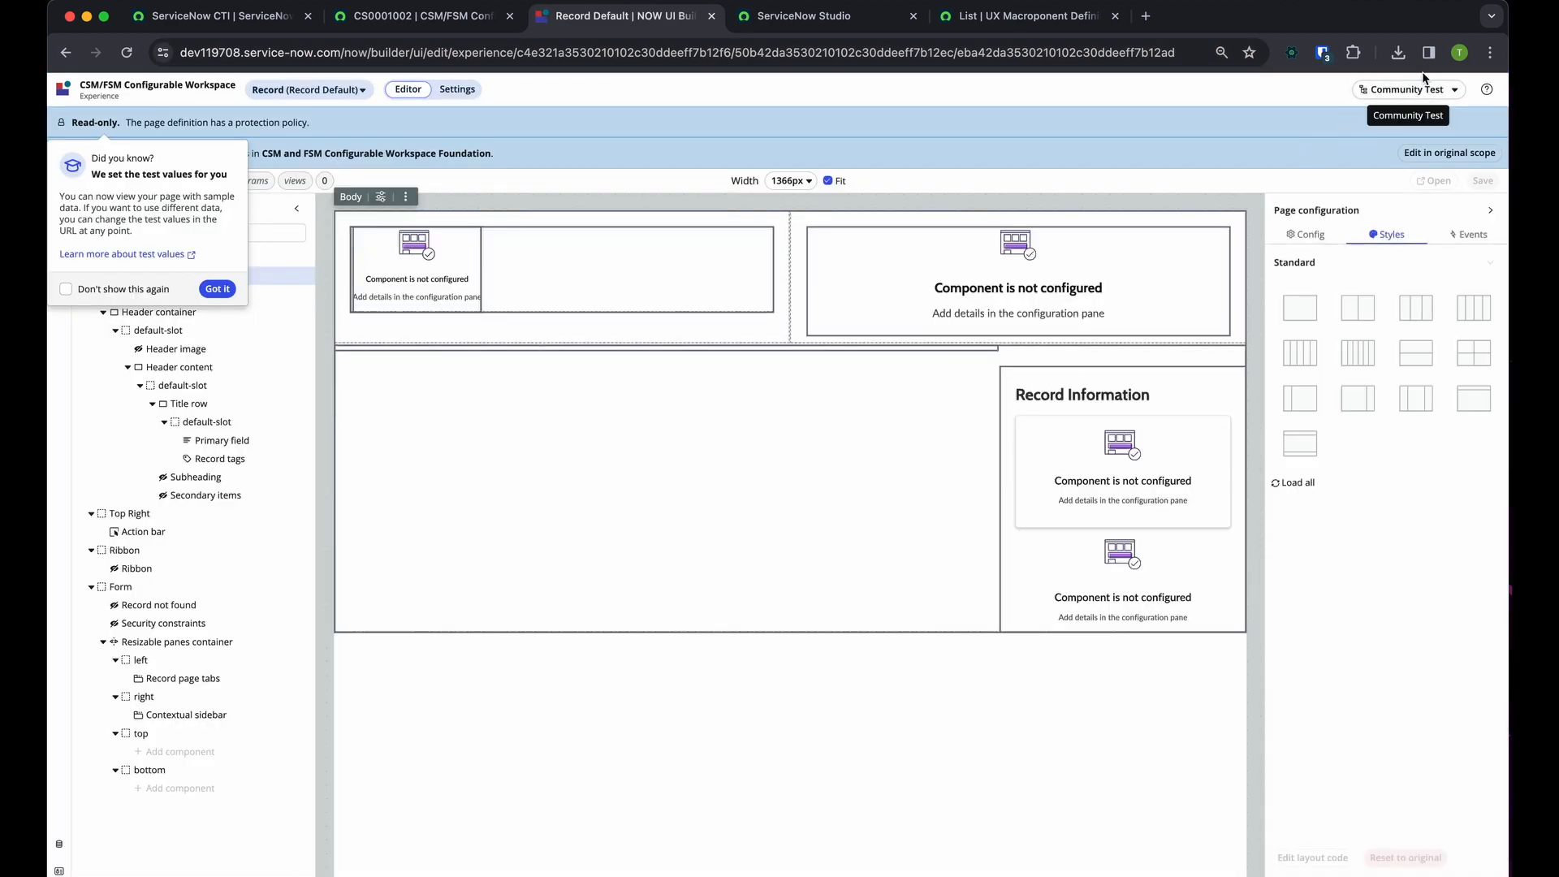
pyautogui.click(232, 286)
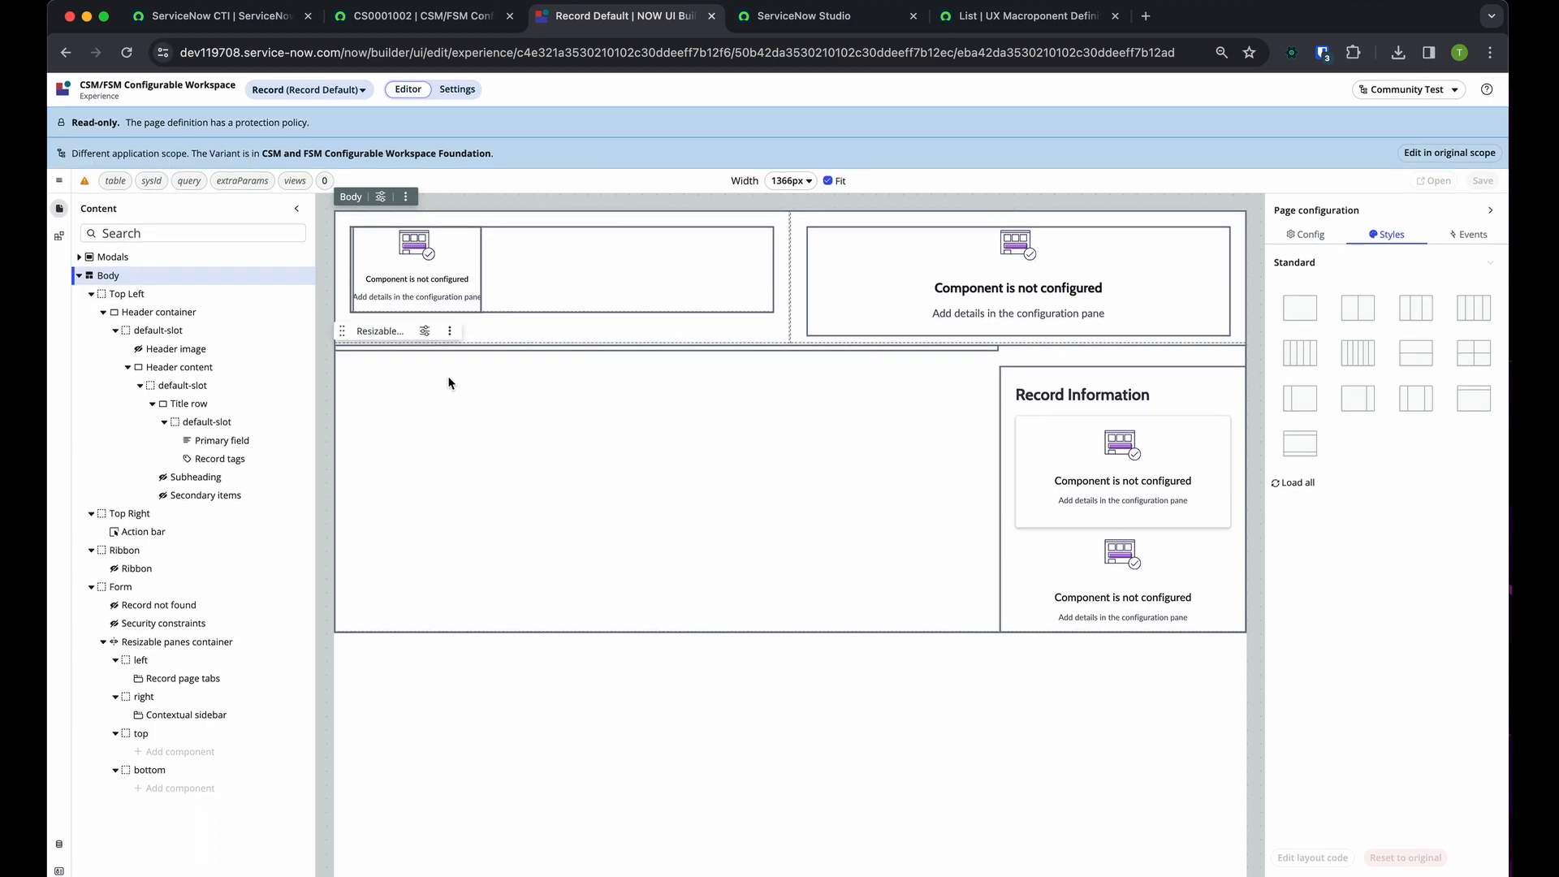
pyautogui.moveTo(1146, 522)
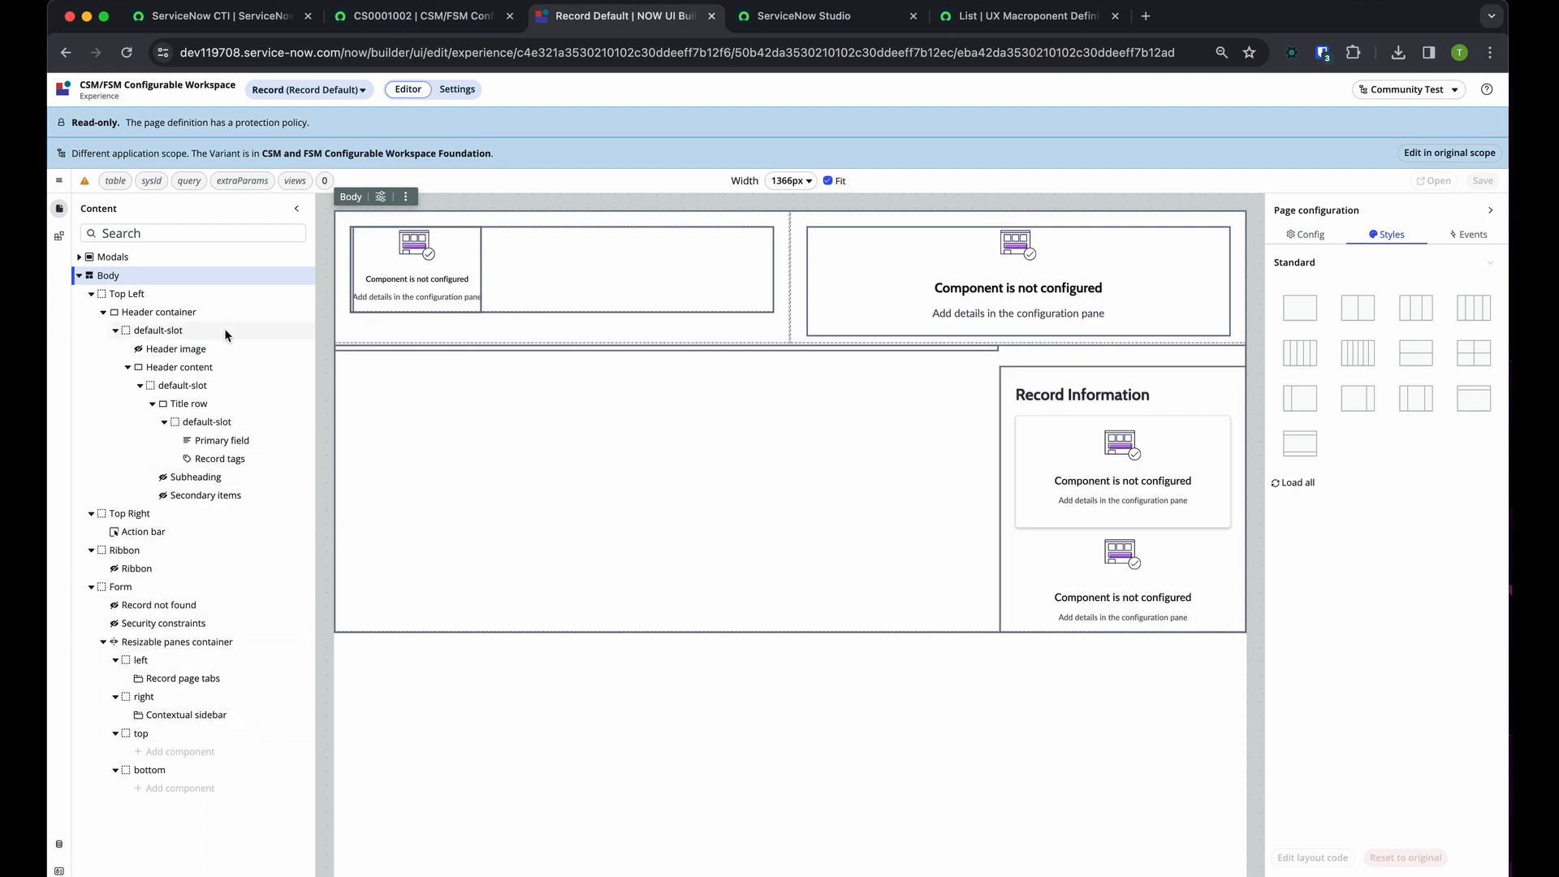
pyautogui.click(242, 463)
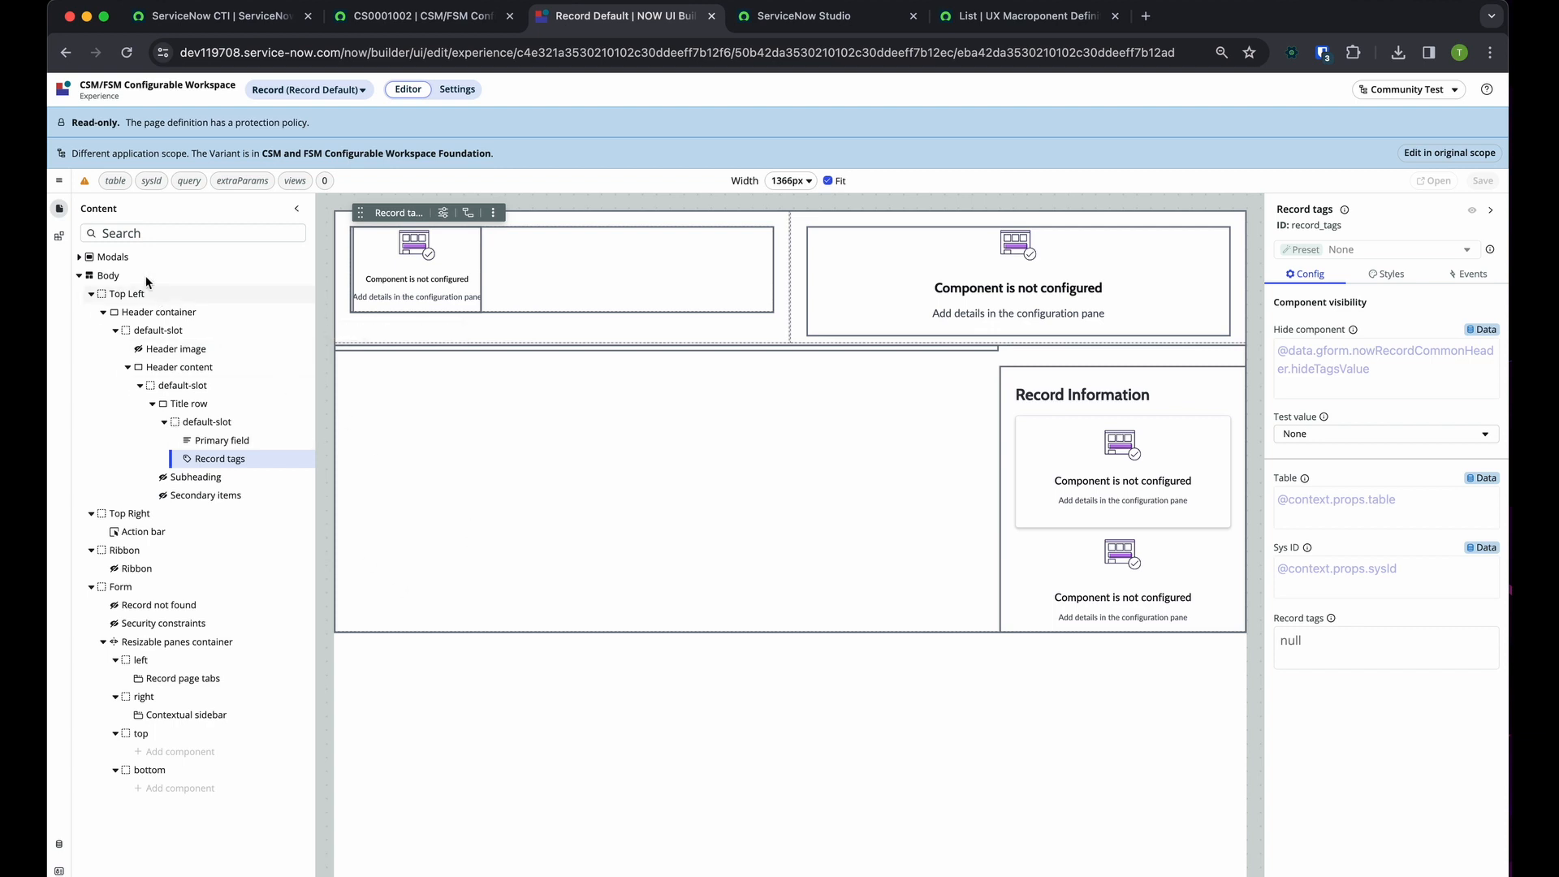
# Duplicate the Record Default variant under the name Community Test Duplicate
pyautogui.click(62, 181)
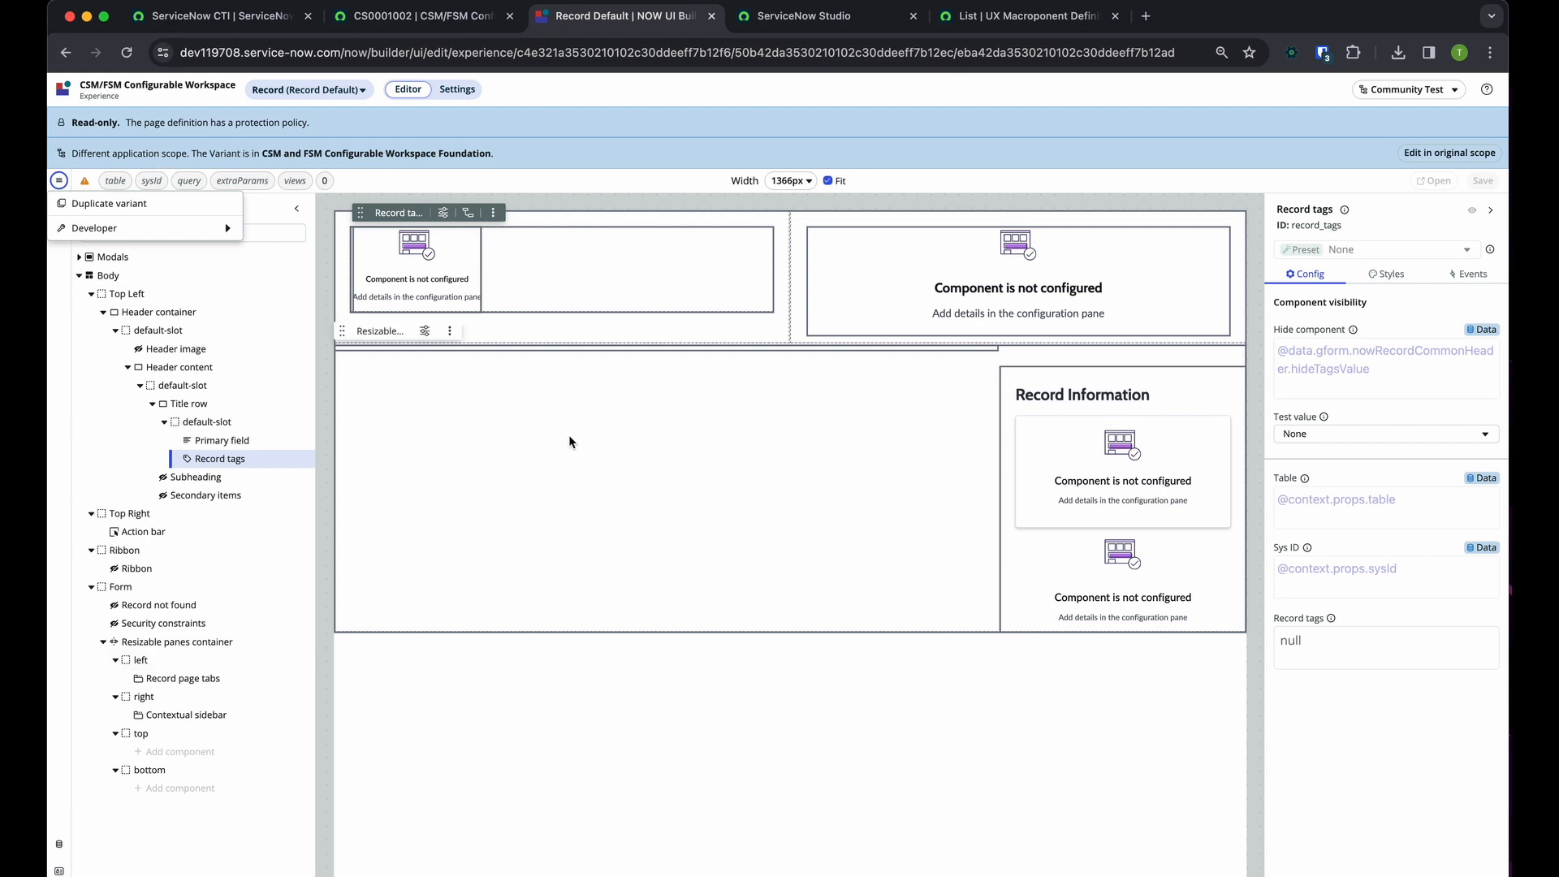
pyautogui.click(107, 204)
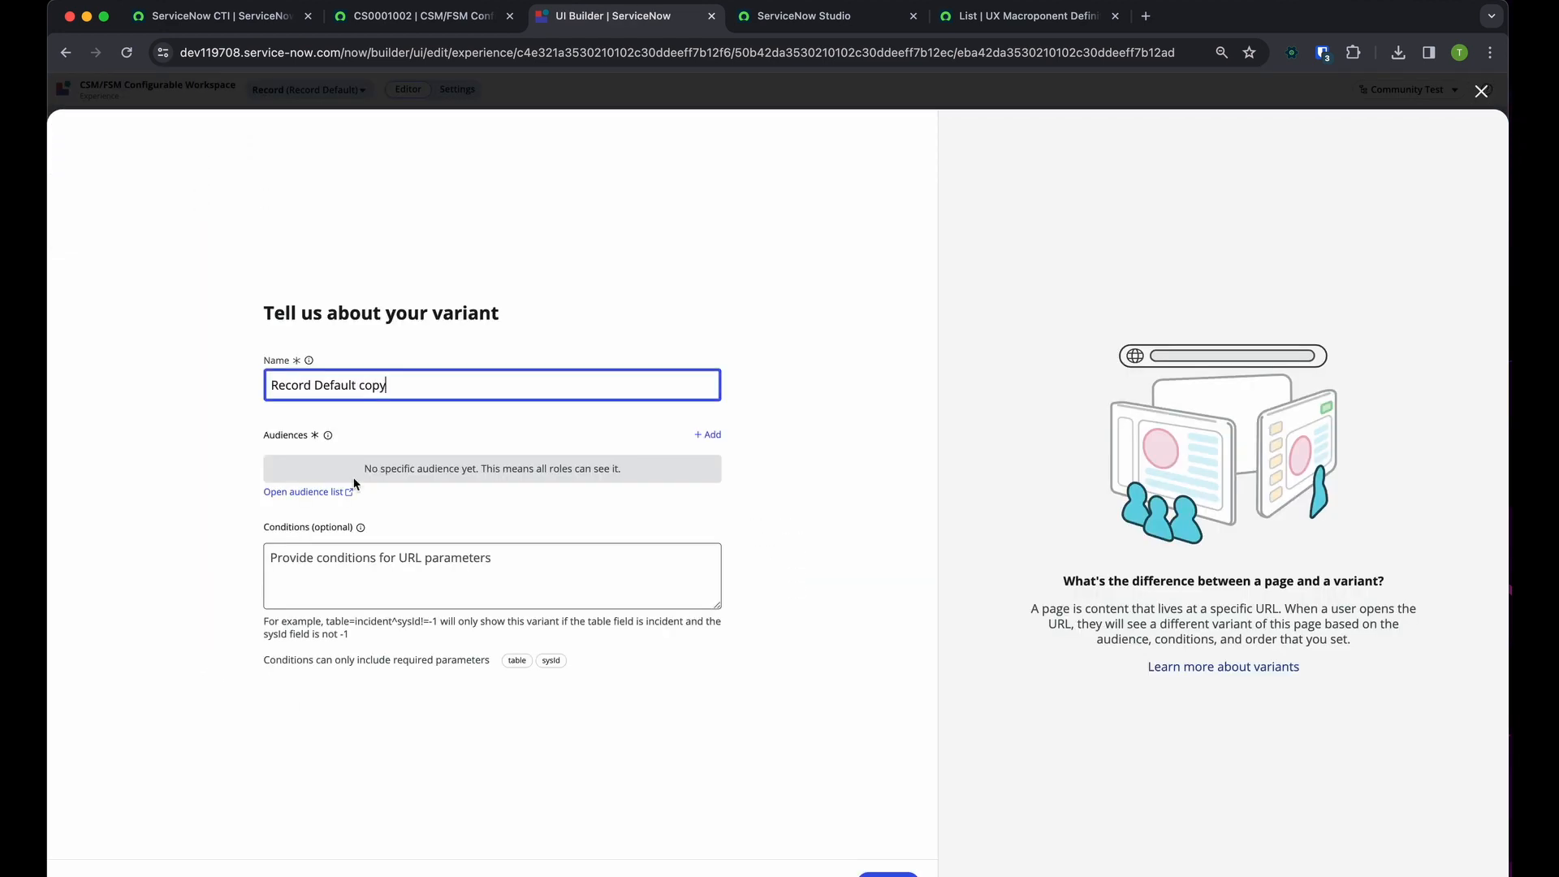
pyautogui.press('super+BackSpace')
pyautogui.write('Community Test Duplicate')
pyautogui.click(888, 874)
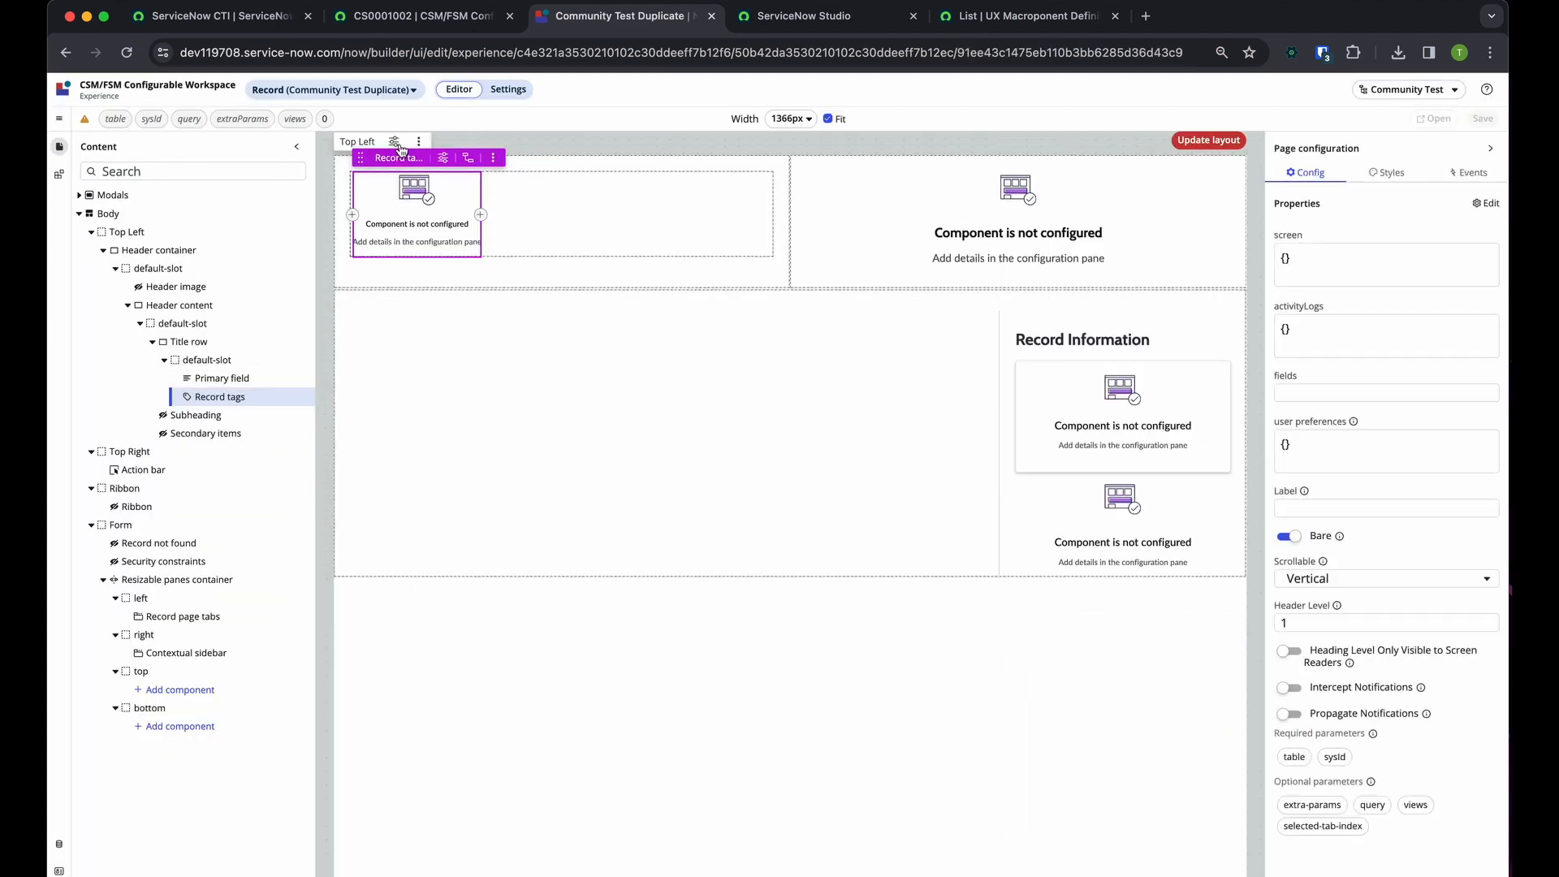
# Set the order of the Community Test Duplicate variant to -100 in its page settings
pyautogui.click(333, 89)
pyautogui.click(539, 94)
pyautogui.click(509, 90)
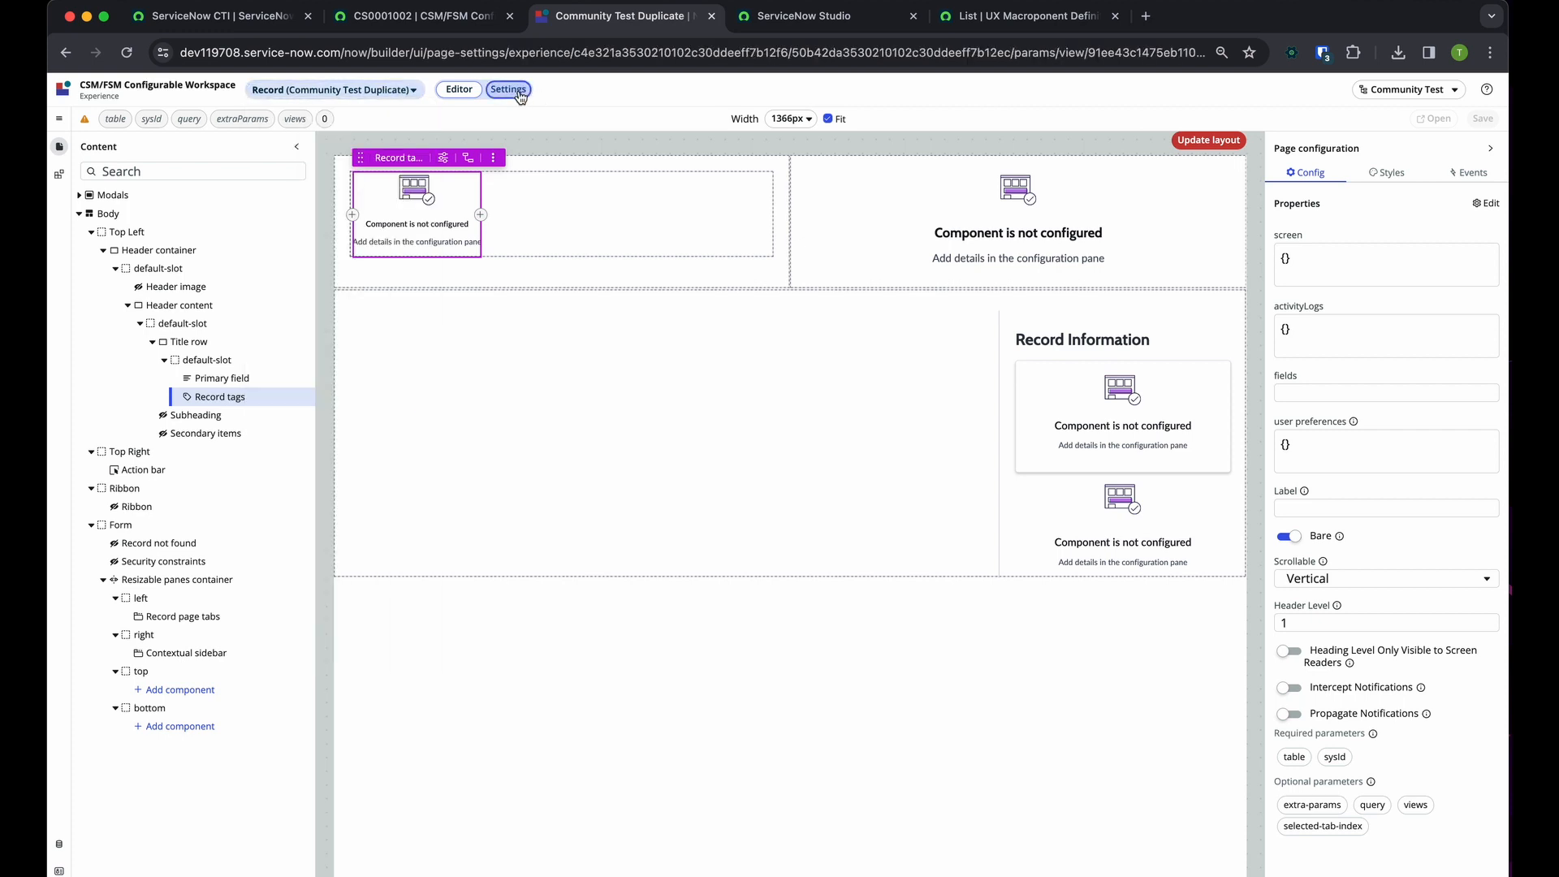
pyautogui.click(284, 385)
pyautogui.press('BackSpace')
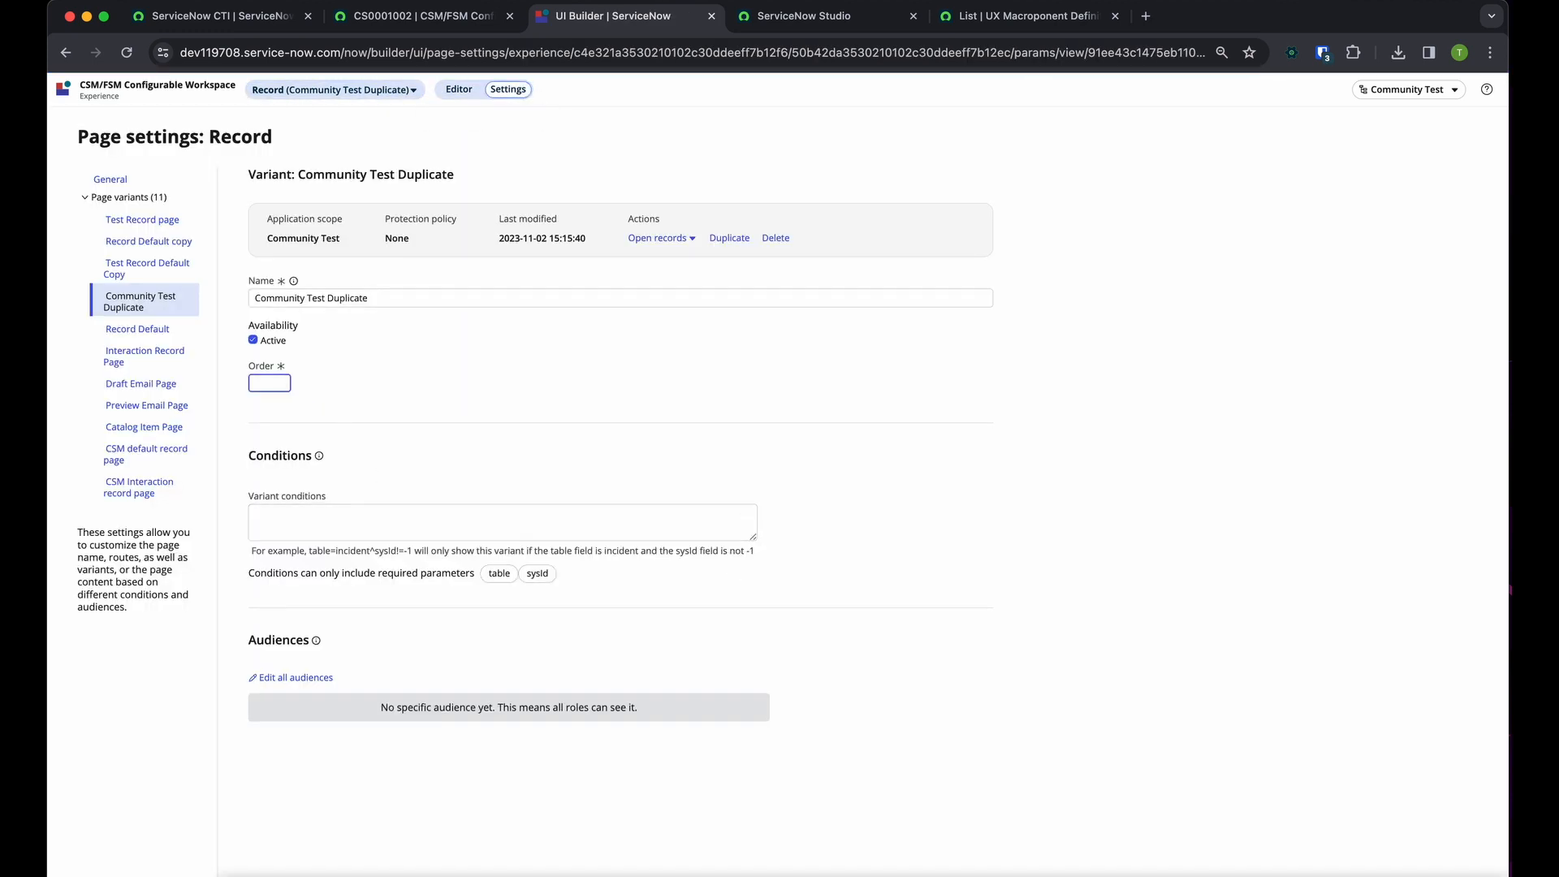
pyautogui.write('-100')
pyautogui.click(433, 375)
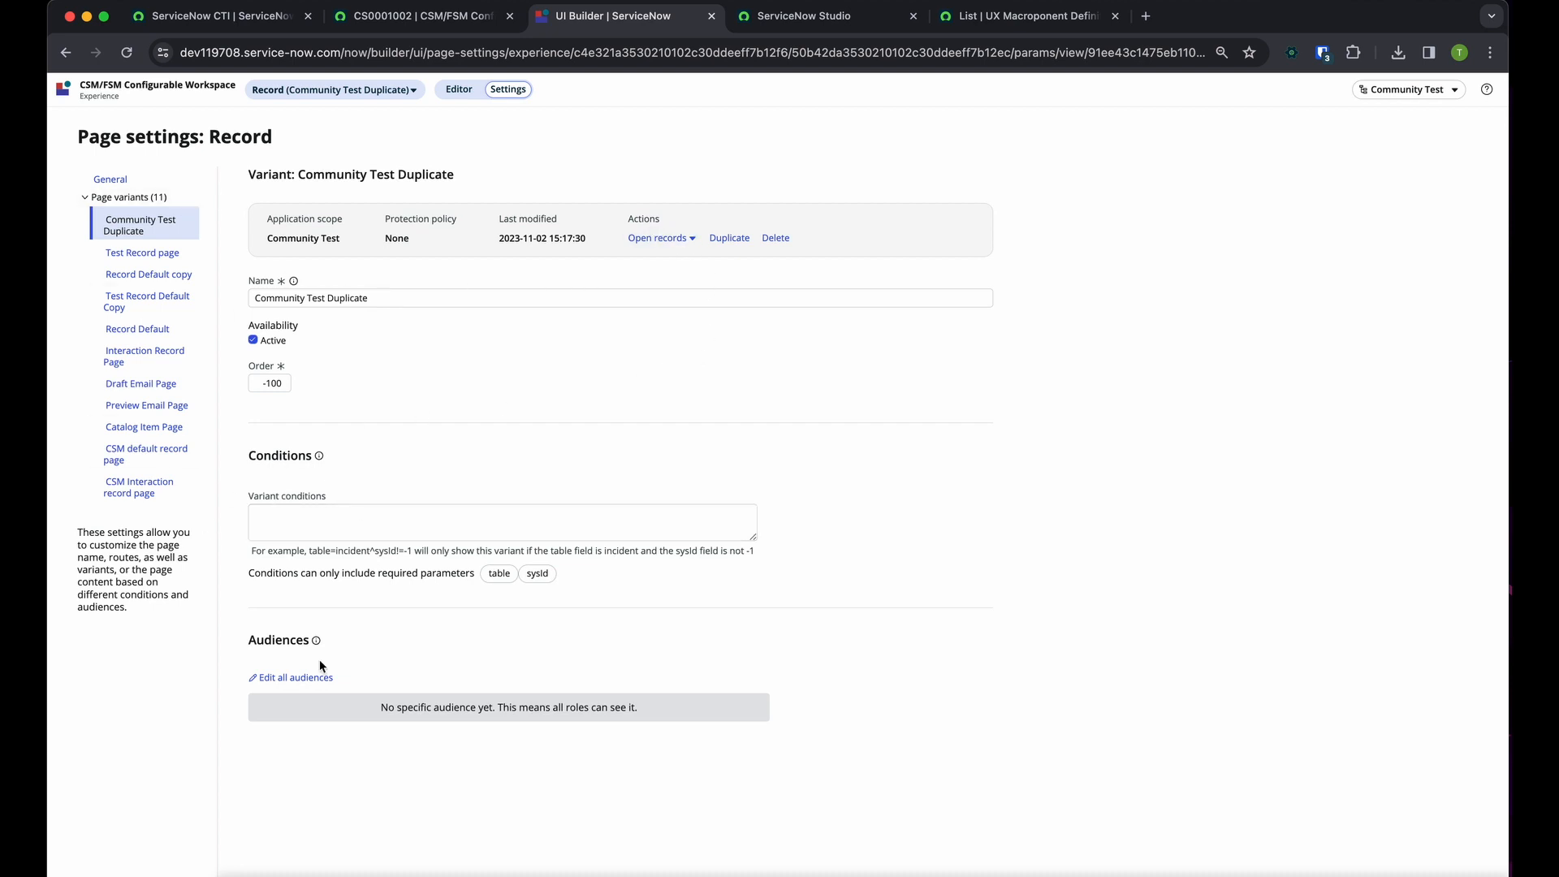
# Reload case CS0001002 in the workspace and open the Account field's lookup to test the new variant
pyautogui.click(475, 20)
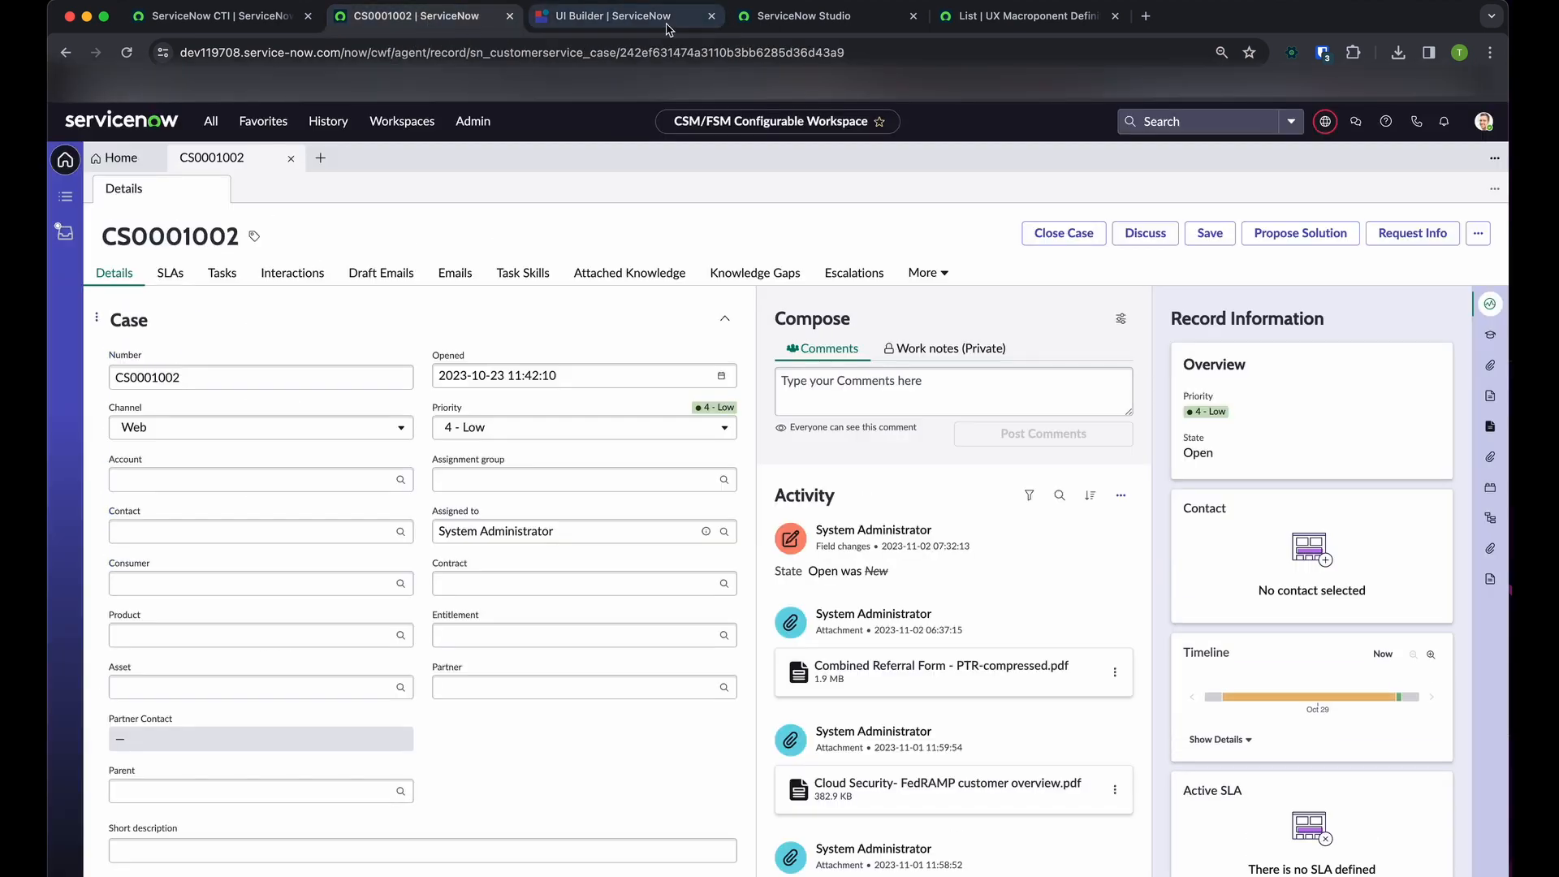
pyautogui.click(669, 52)
pyautogui.press('Return')
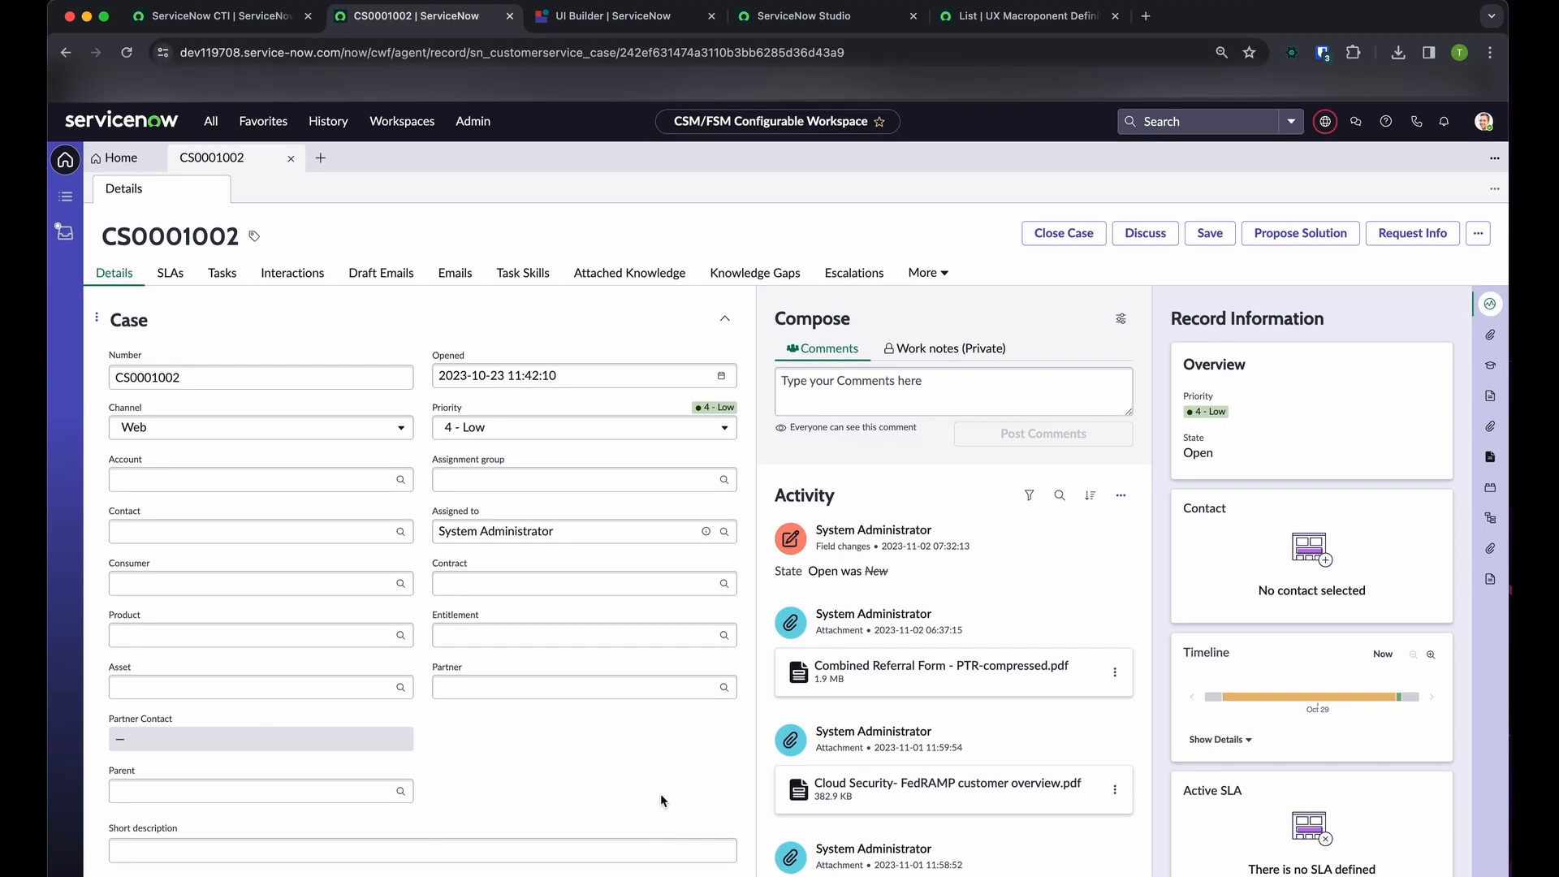
pyautogui.click(401, 479)
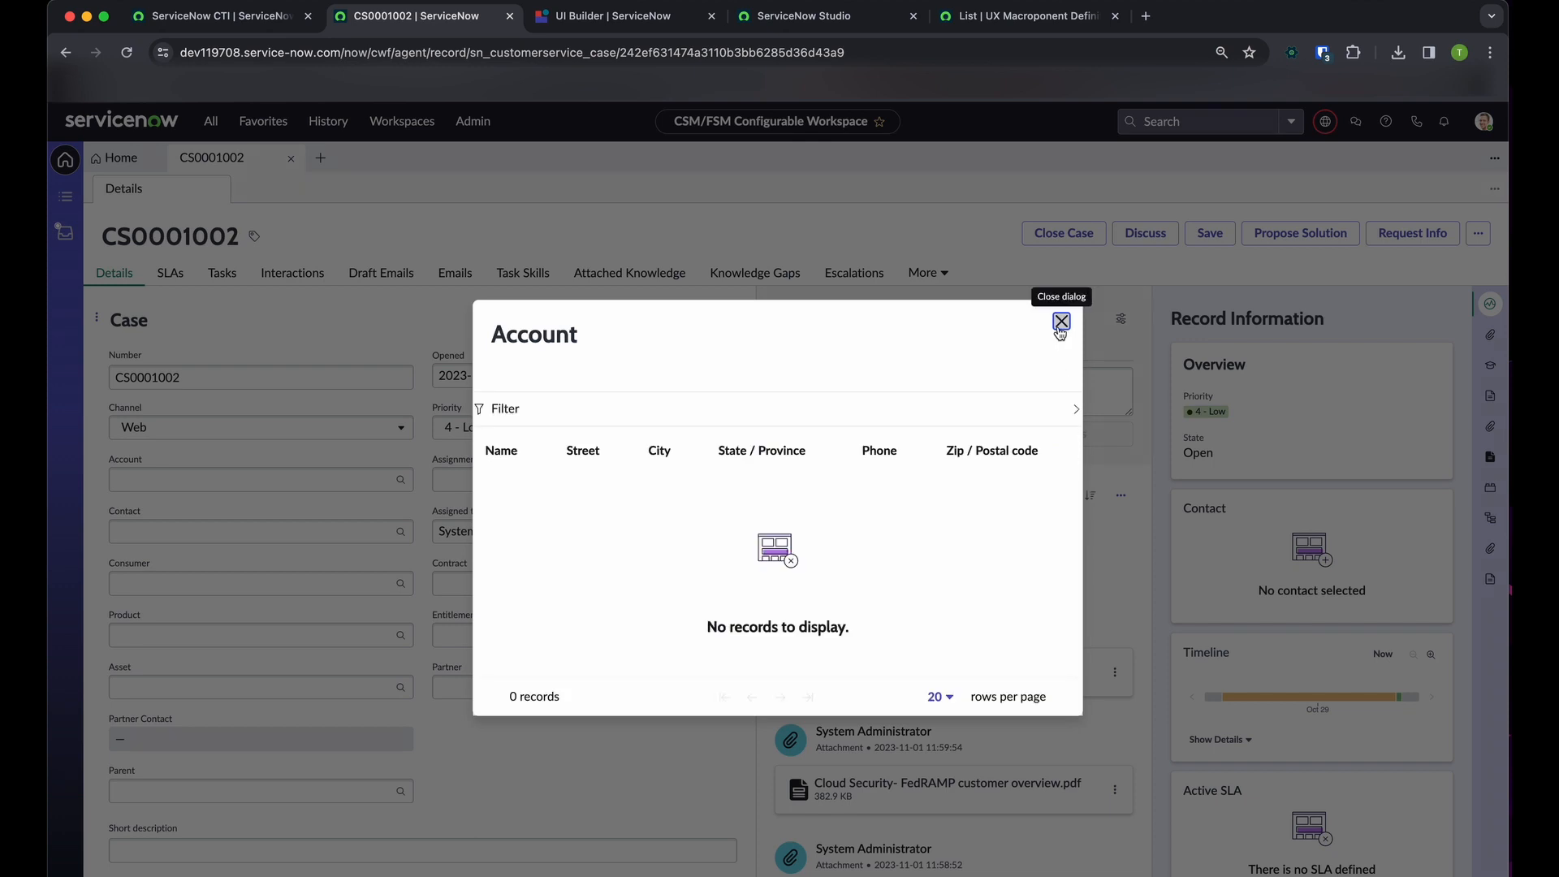
# Close the Account lookup, preview the case's Assigned to user record and close that record
pyautogui.click(1061, 322)
pyautogui.click(703, 532)
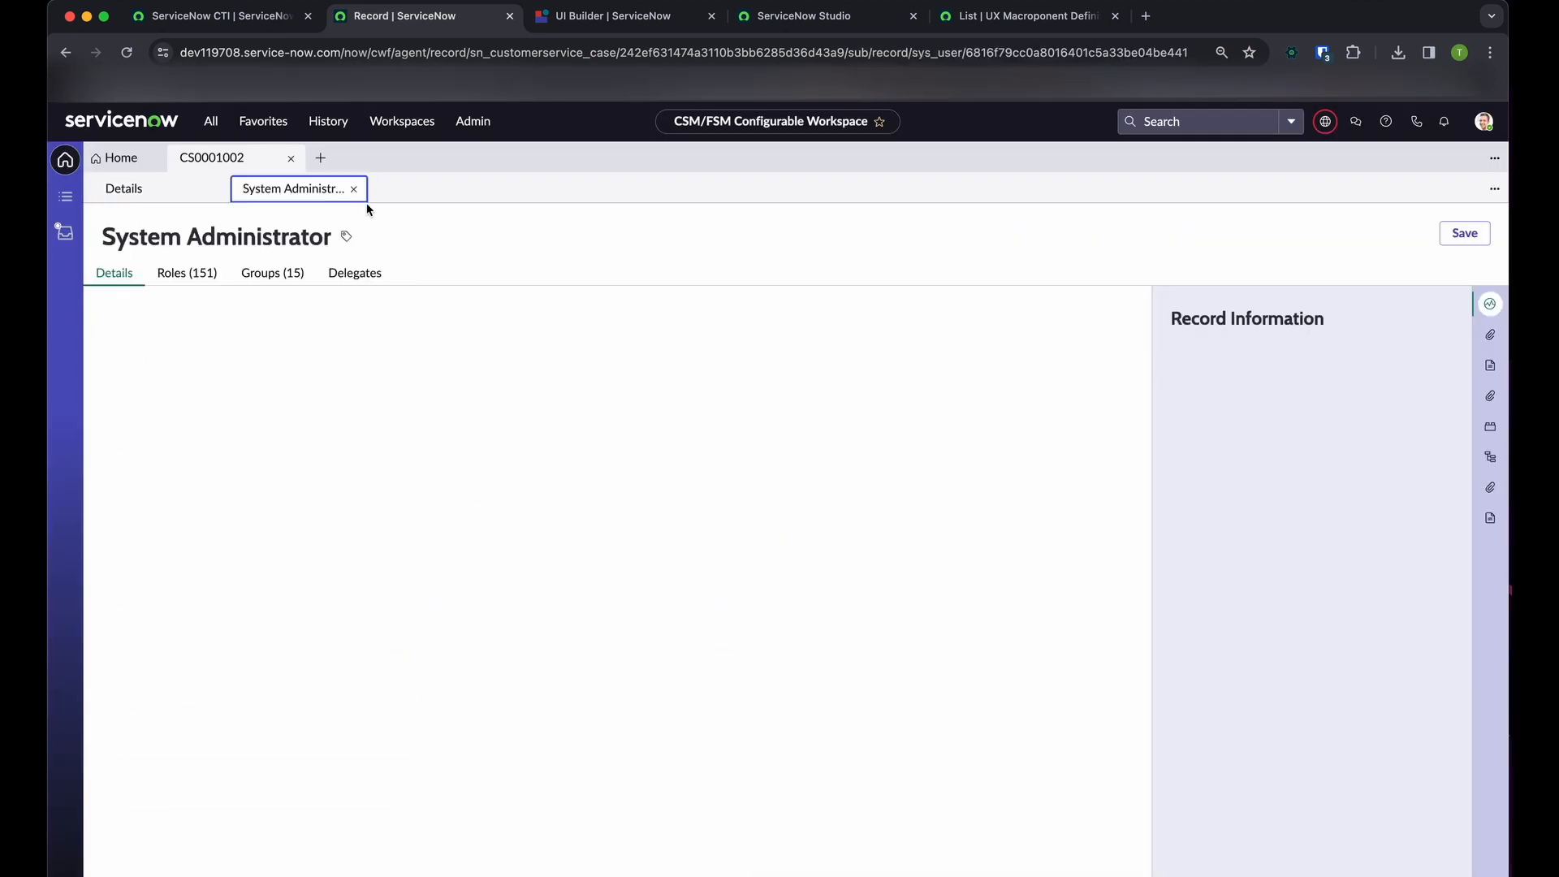
pyautogui.click(354, 191)
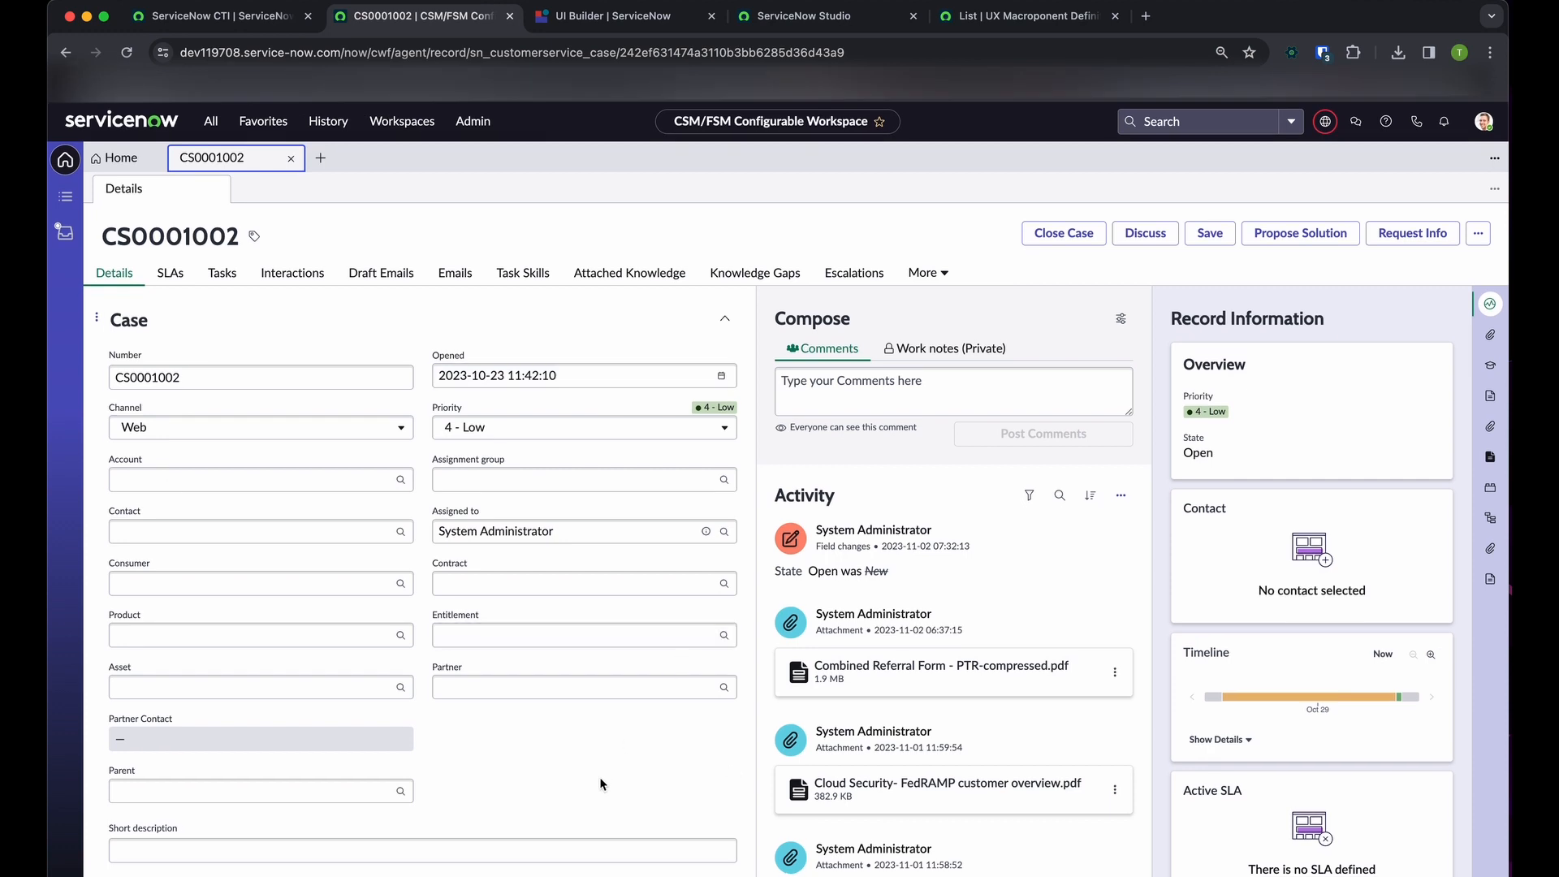
# Switch to UI Builder, open the Community Test Duplicate variant in the editor, dismiss the test values tip and open its page definition
pyautogui.click(618, 16)
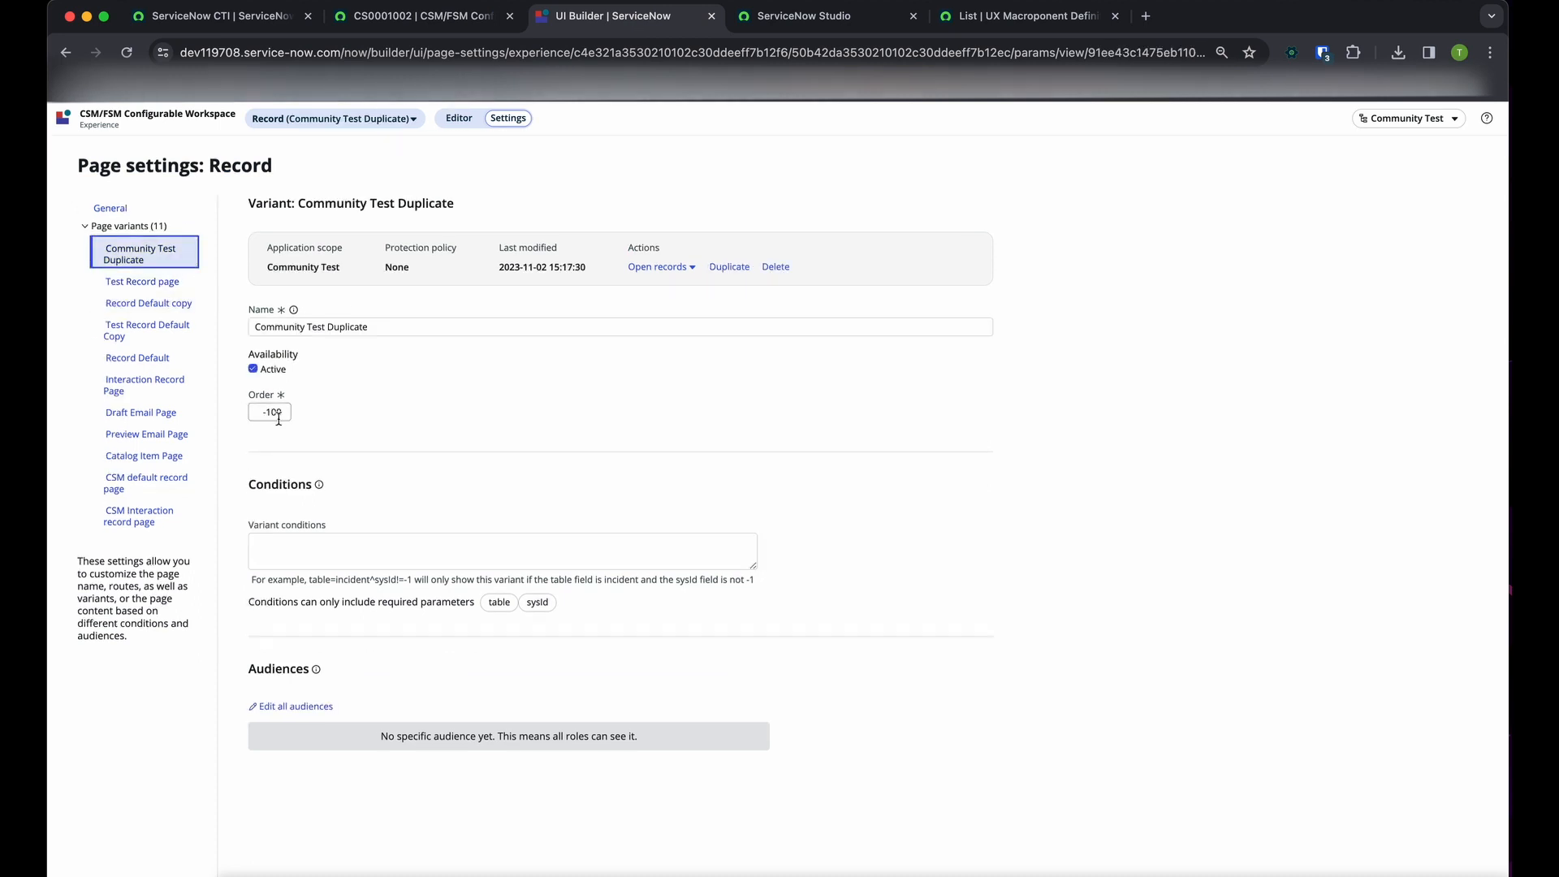
pyautogui.click(460, 119)
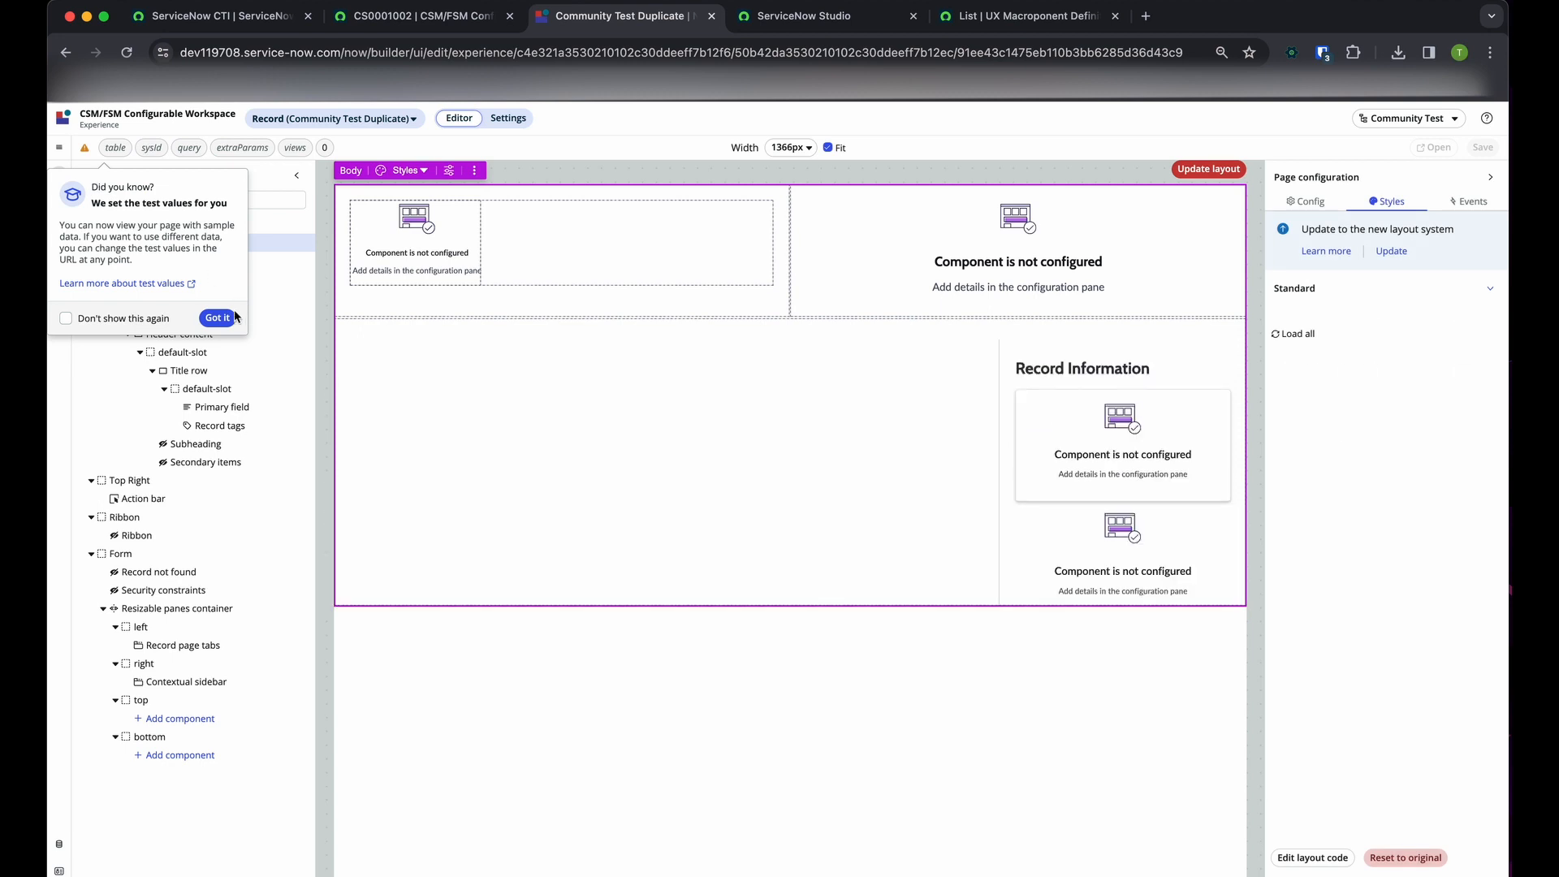
pyautogui.click(225, 319)
pyautogui.click(60, 148)
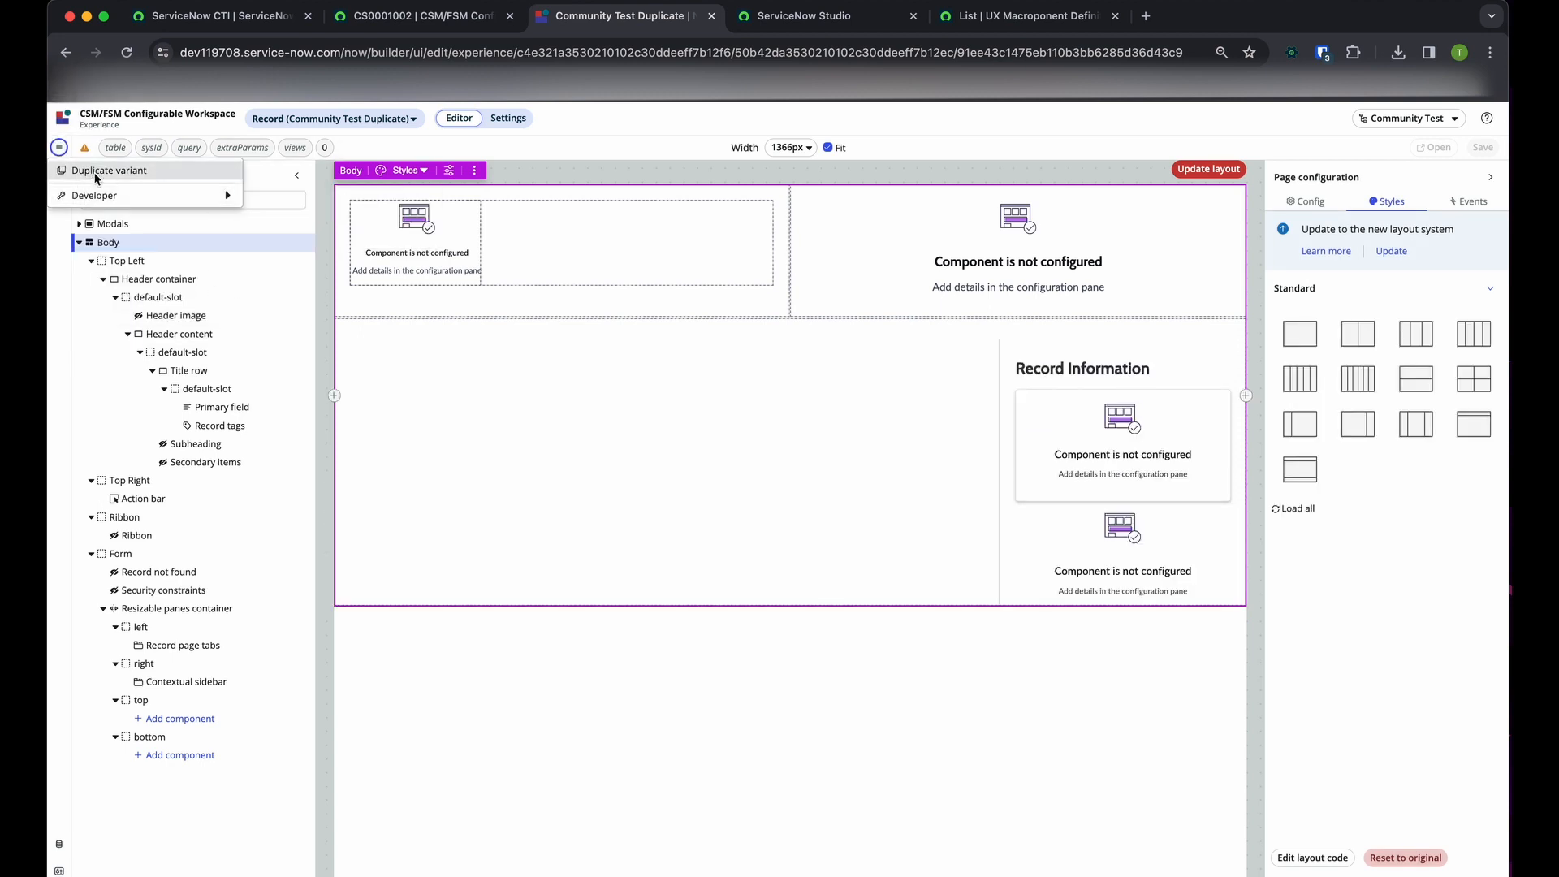
pyautogui.moveTo(105, 197)
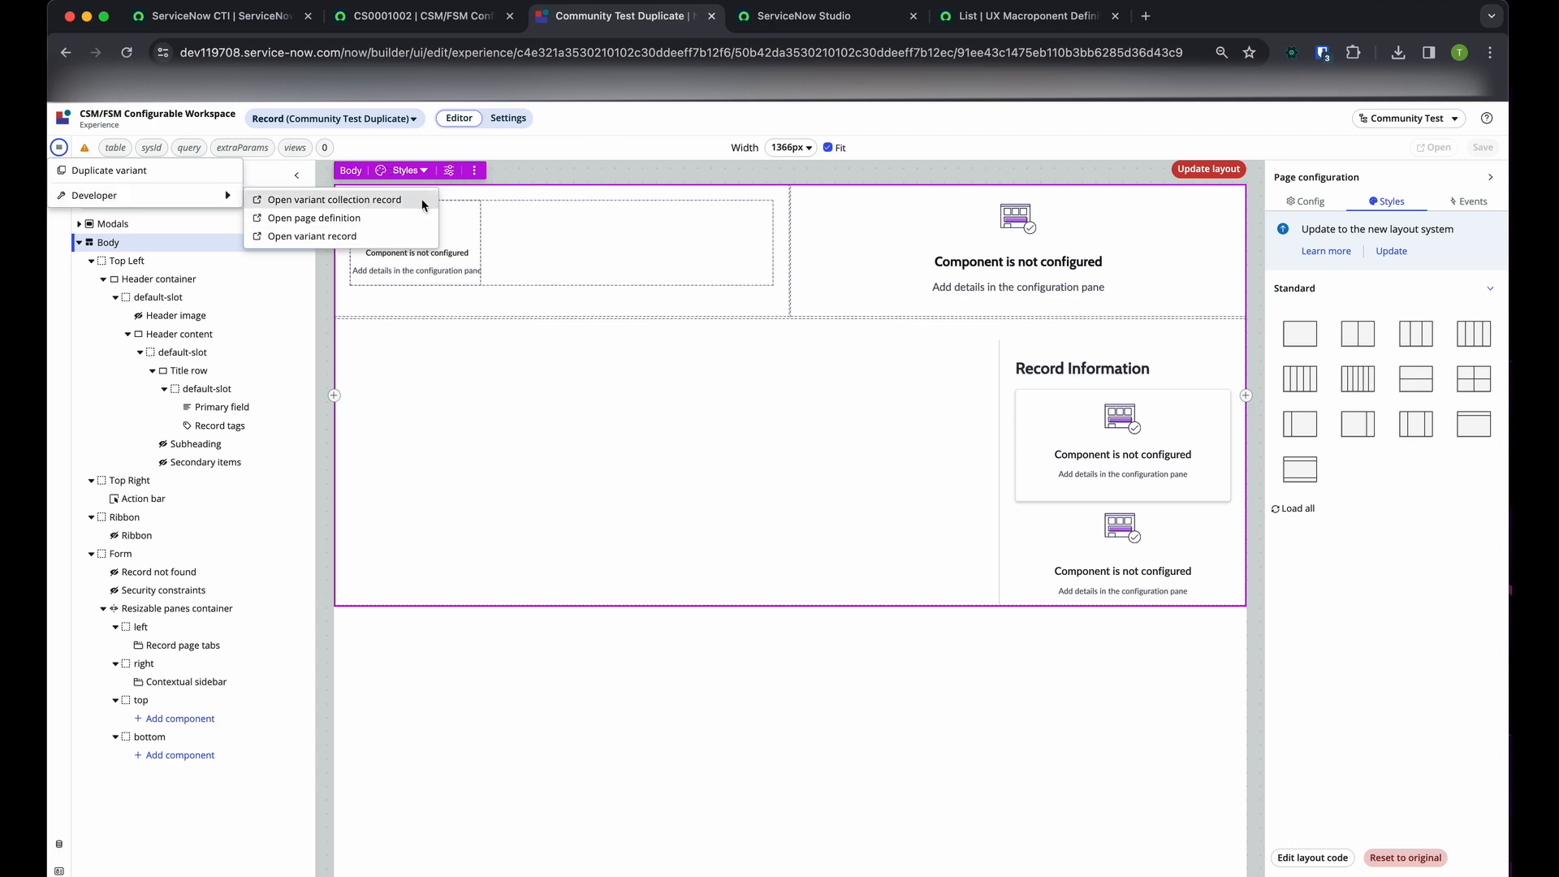
pyautogui.click(323, 219)
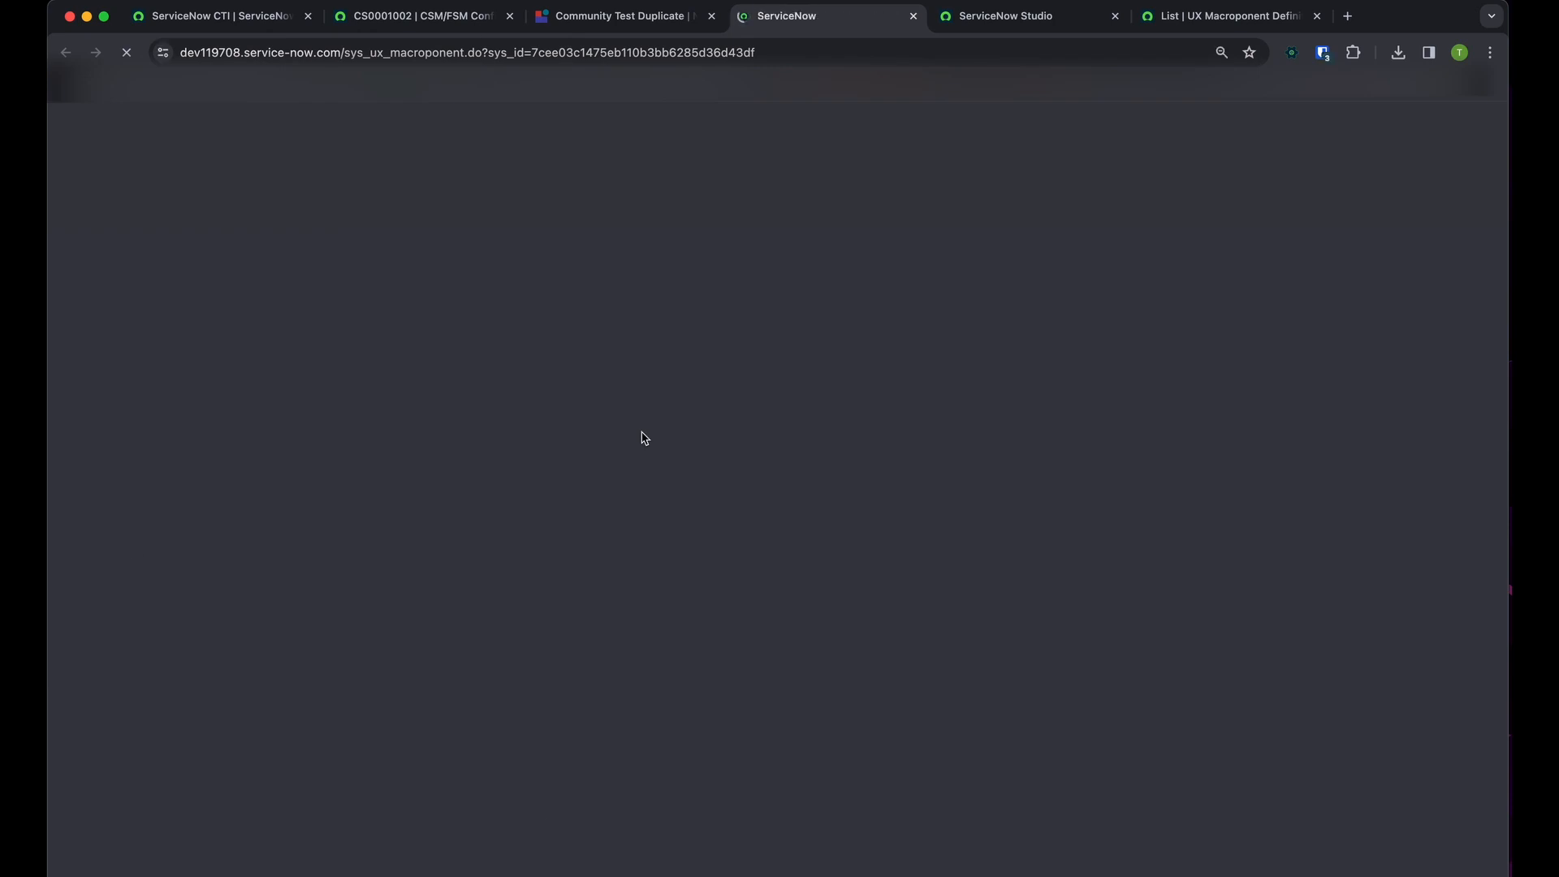
# Review the Composition and Data definitions of the Community Test Duplicate macroponent record and copy its sys_id
pyautogui.scroll(-20, 217, 601)
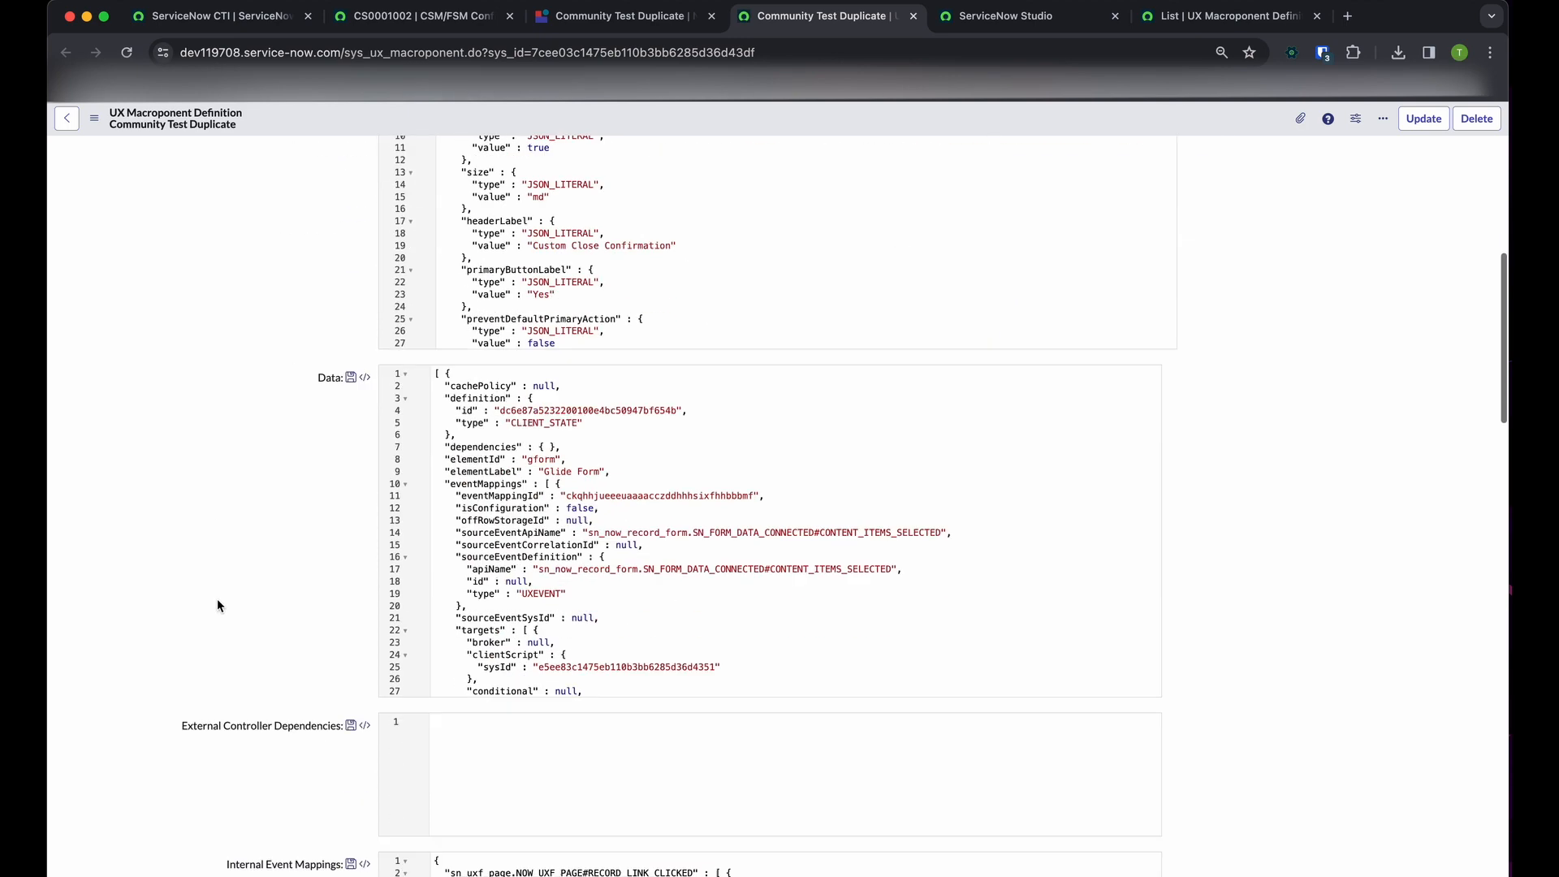
pyautogui.scroll(20, 217, 597)
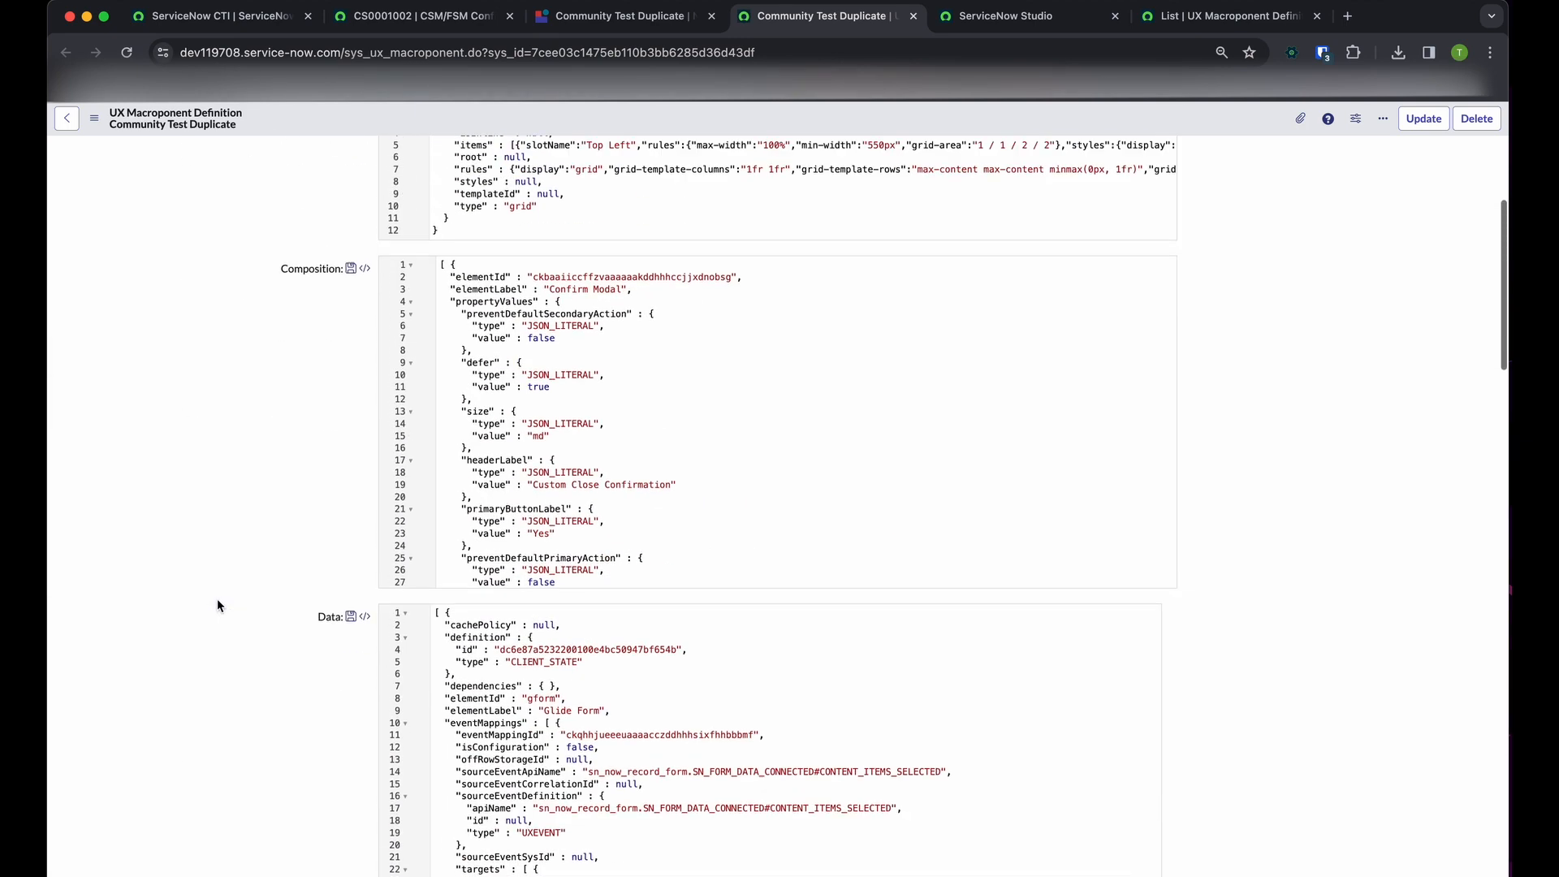
pyautogui.scroll(-20, 347, 489)
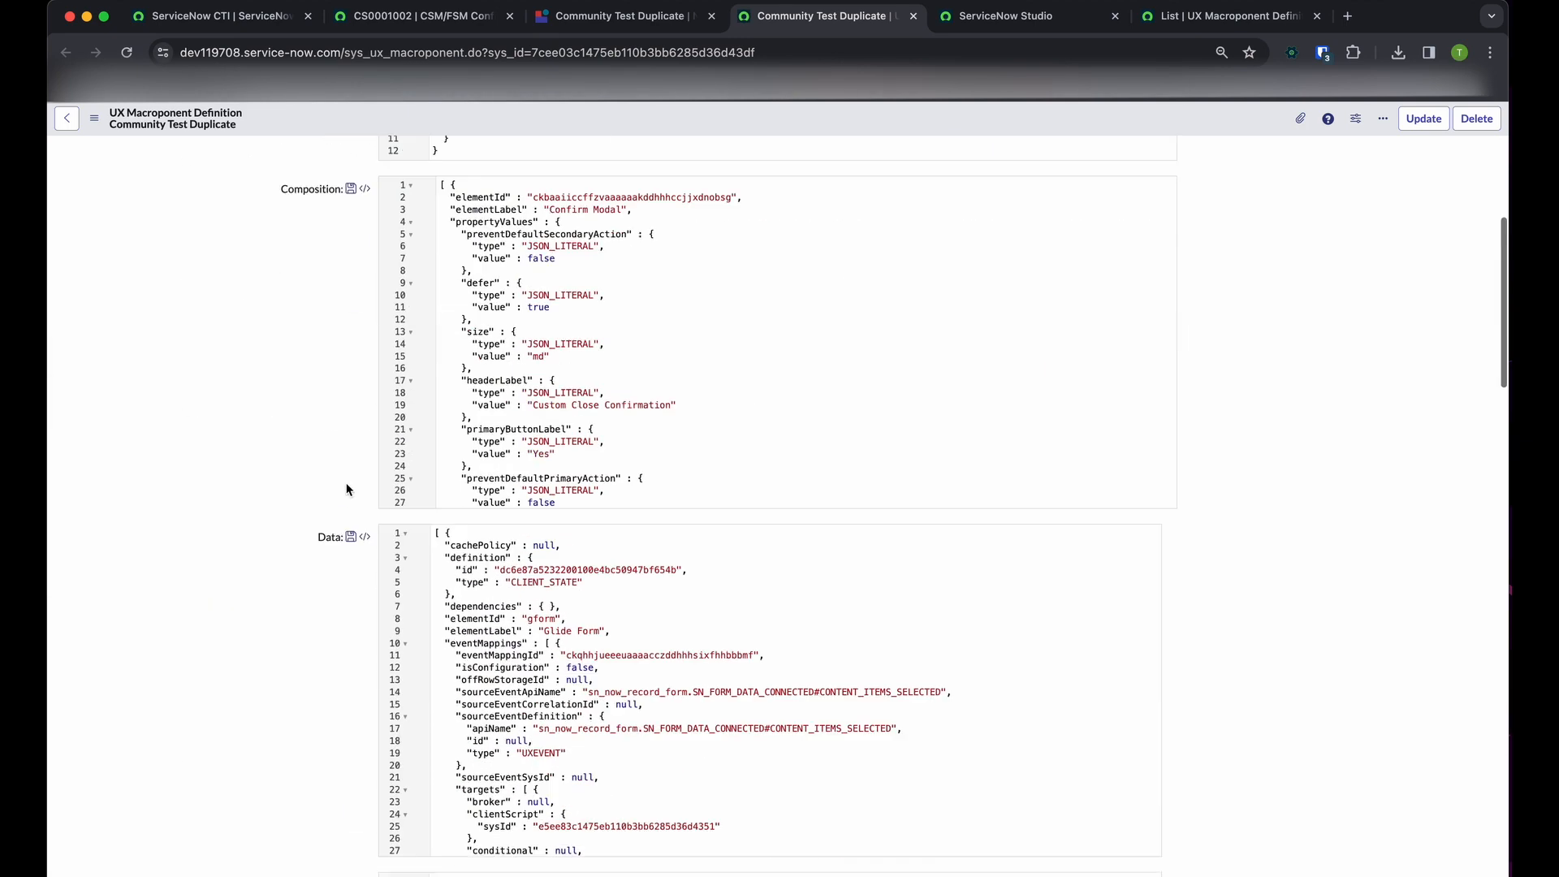
pyautogui.scroll(20, 346, 483)
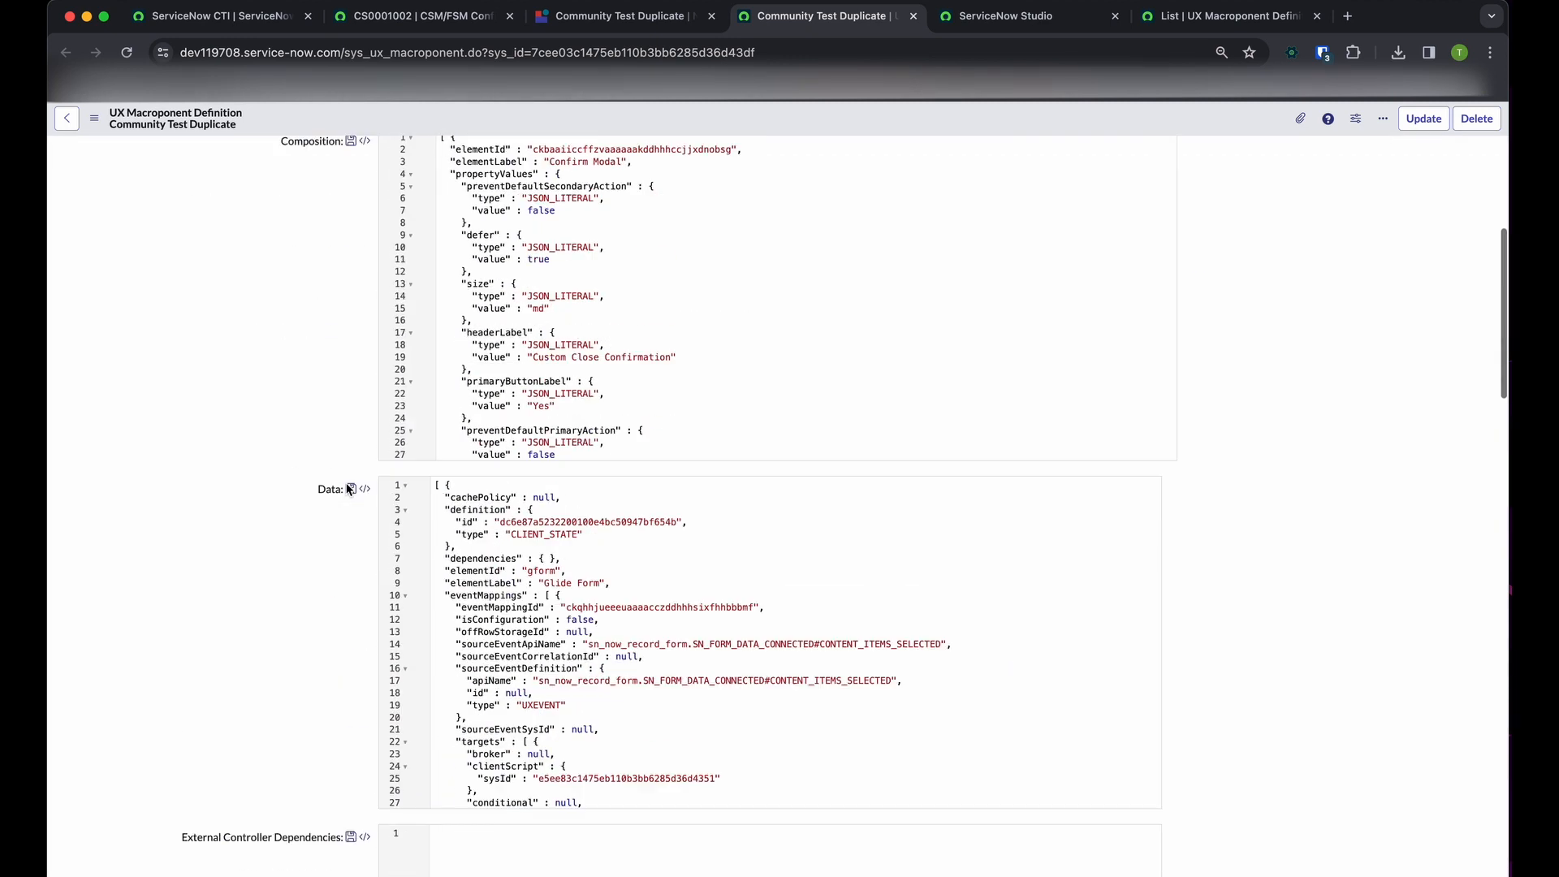
pyautogui.rightClick(647, 119)
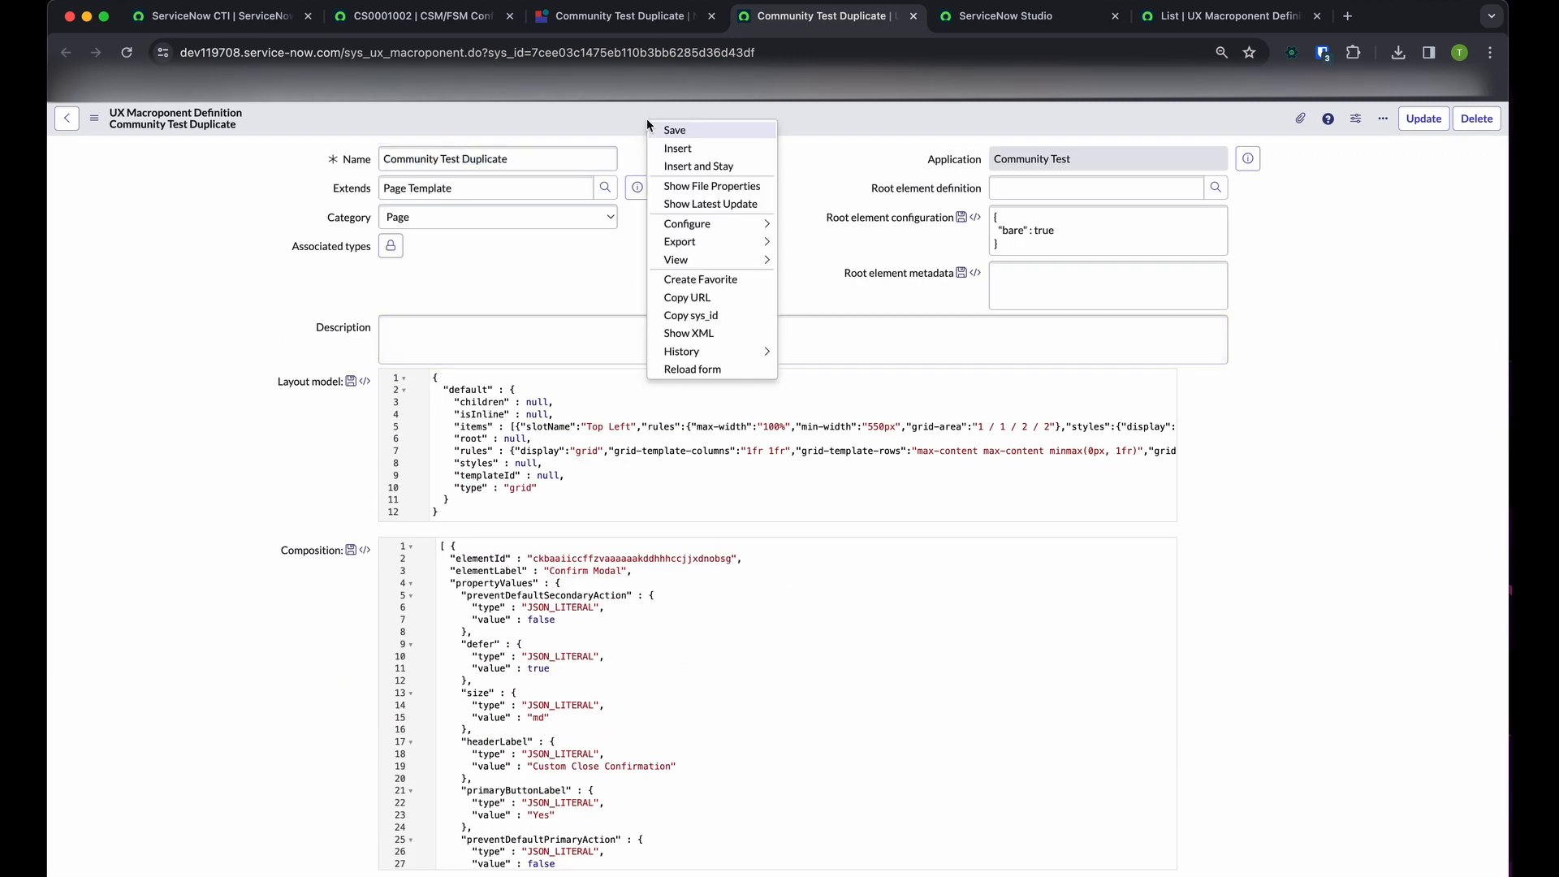
pyautogui.click(585, 160)
pyautogui.moveTo(584, 160); pyautogui.dragTo(272, 161)
pyautogui.doubleClick(761, 208)
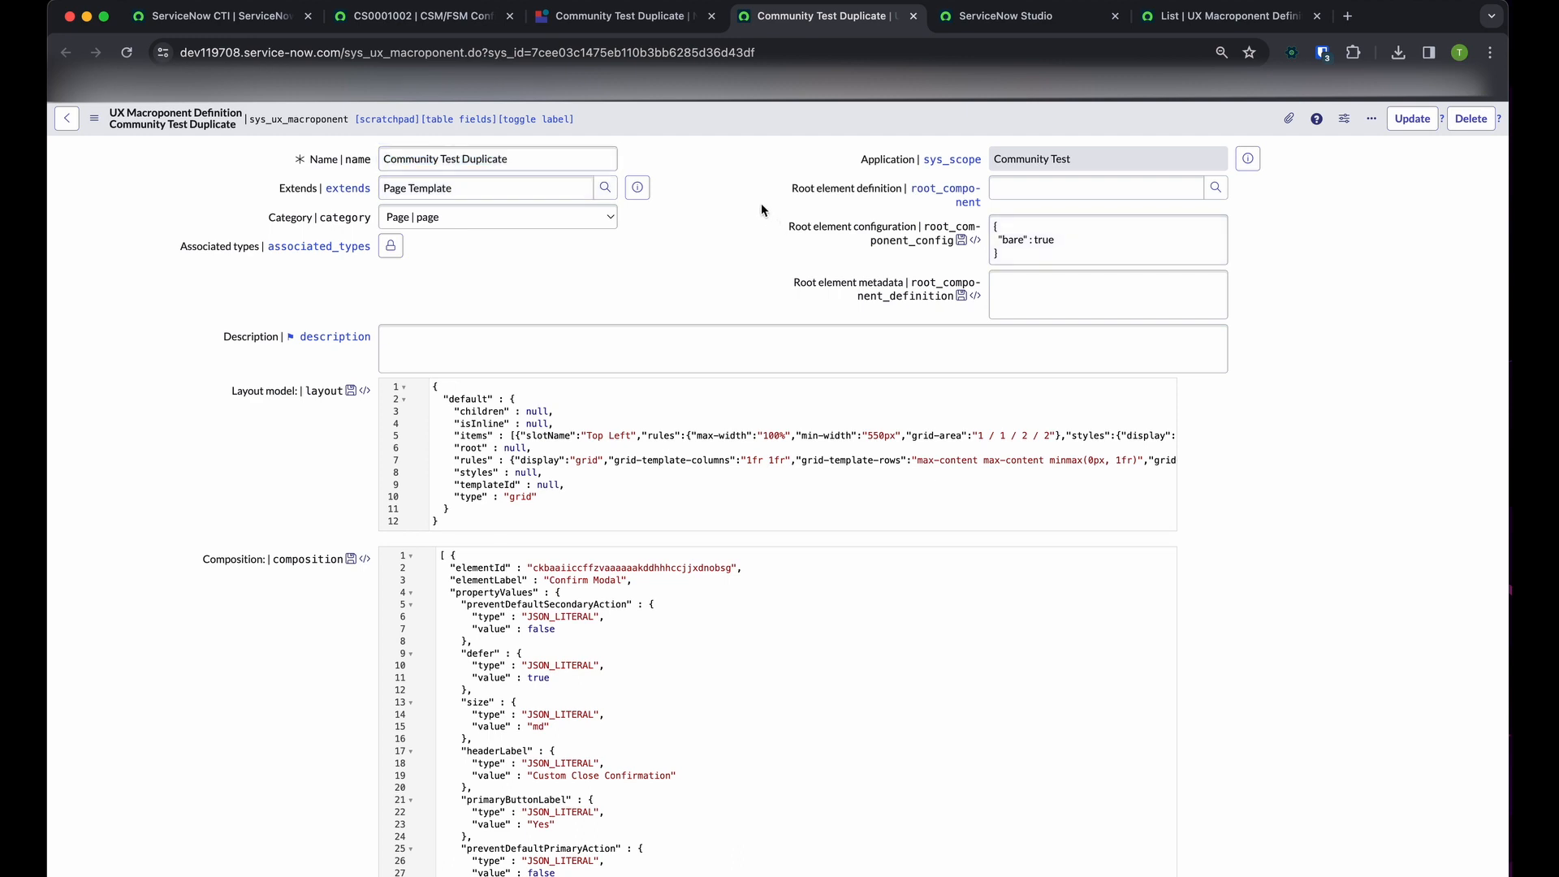
pyautogui.click(699, 197)
pyautogui.rightClick(679, 127)
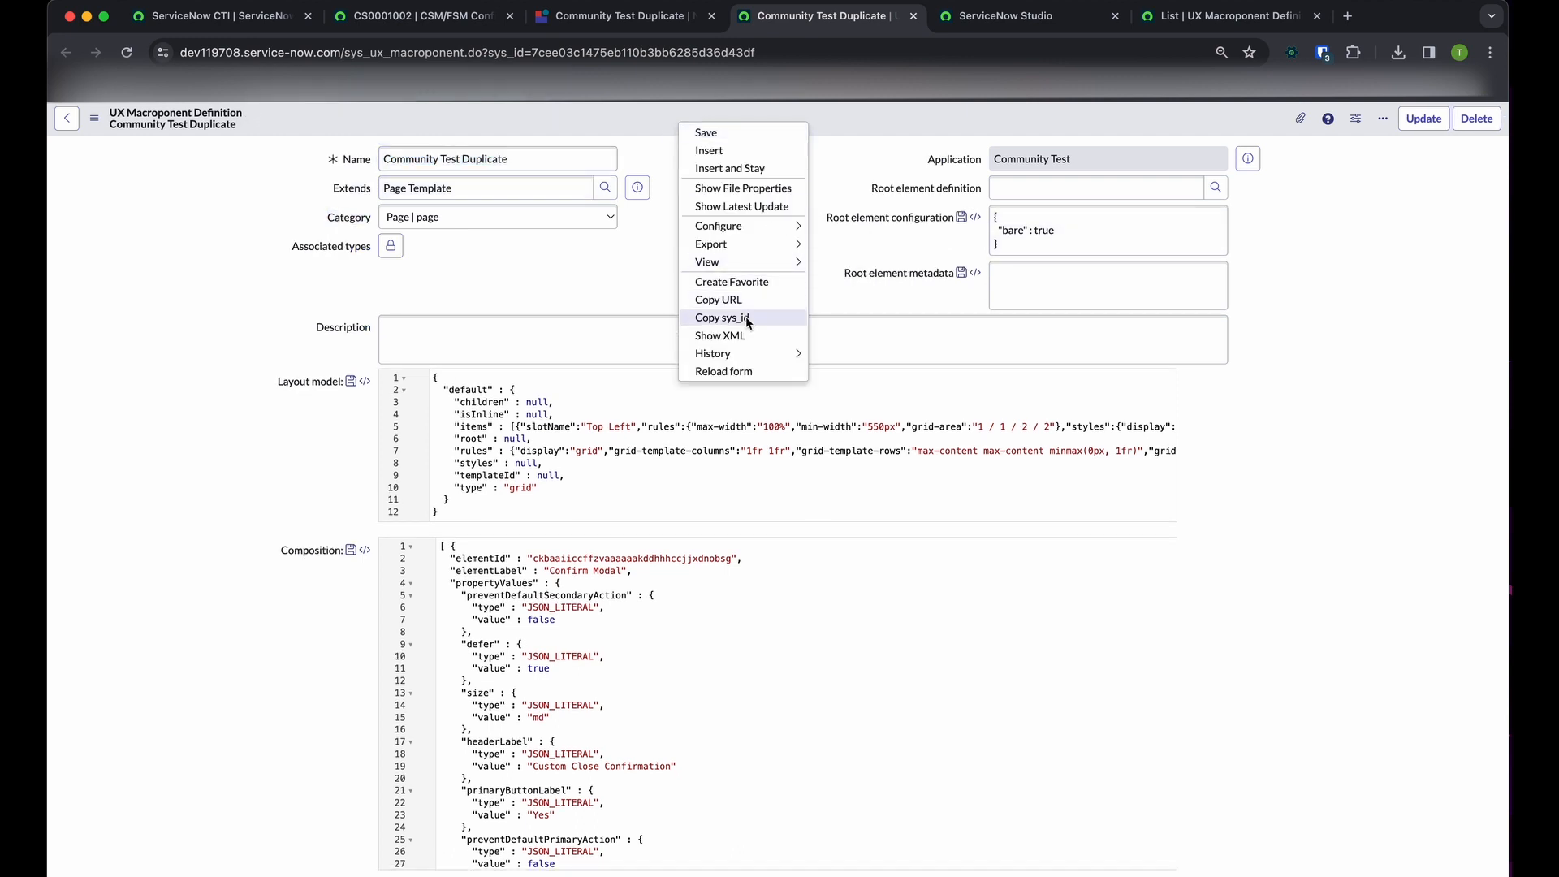
pyautogui.click(735, 316)
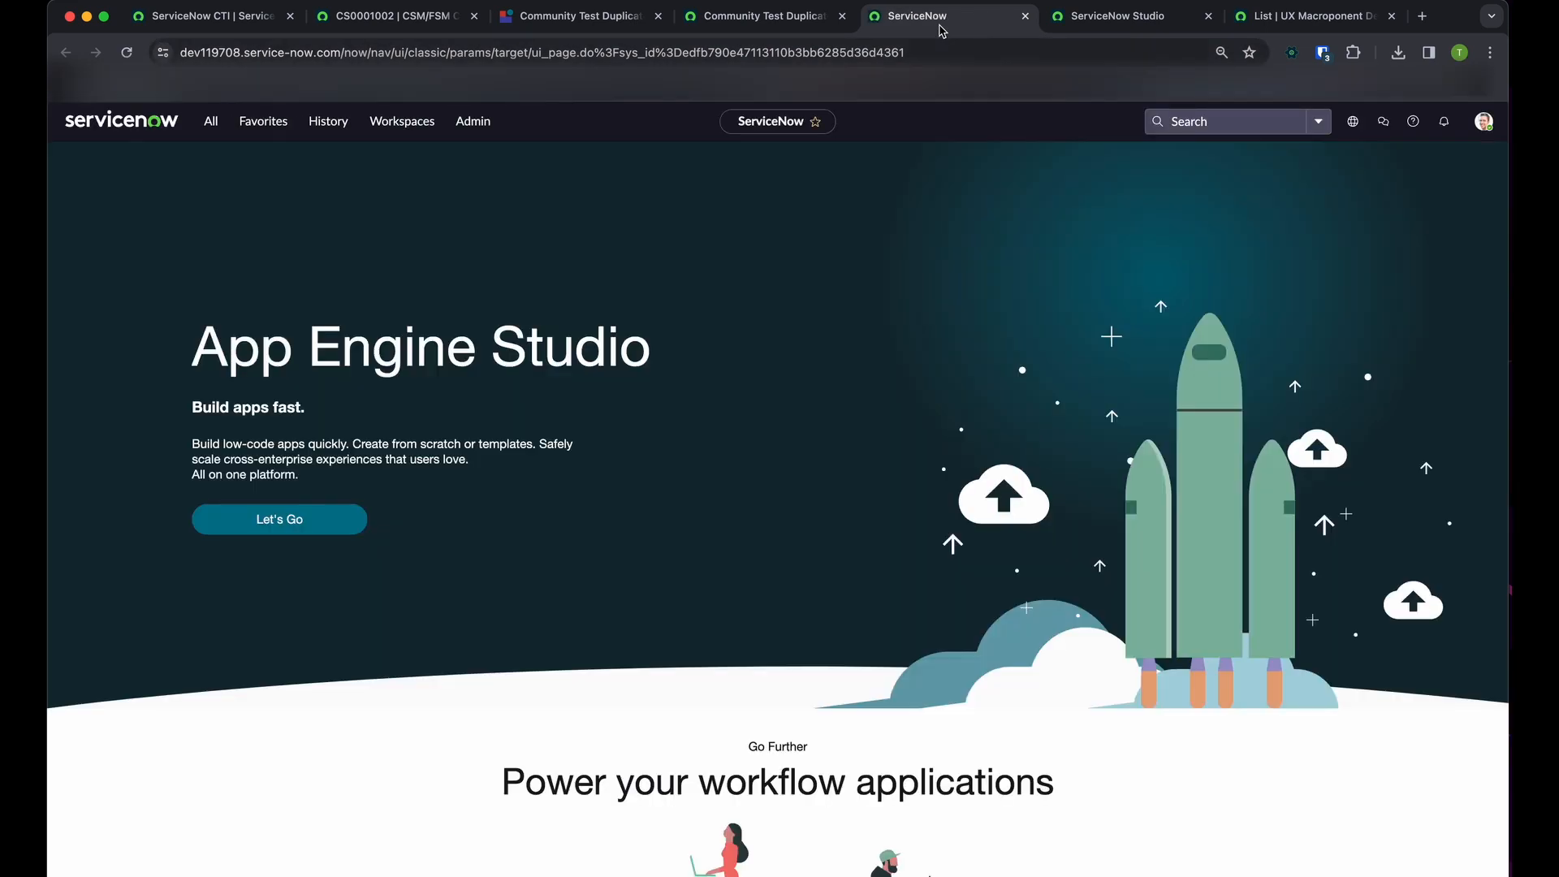
# Place the new ServiceNow browser page beside UI Builder and search the application navigator for UX
pyautogui.moveTo(942, 31); pyautogui.dragTo(759, 27)
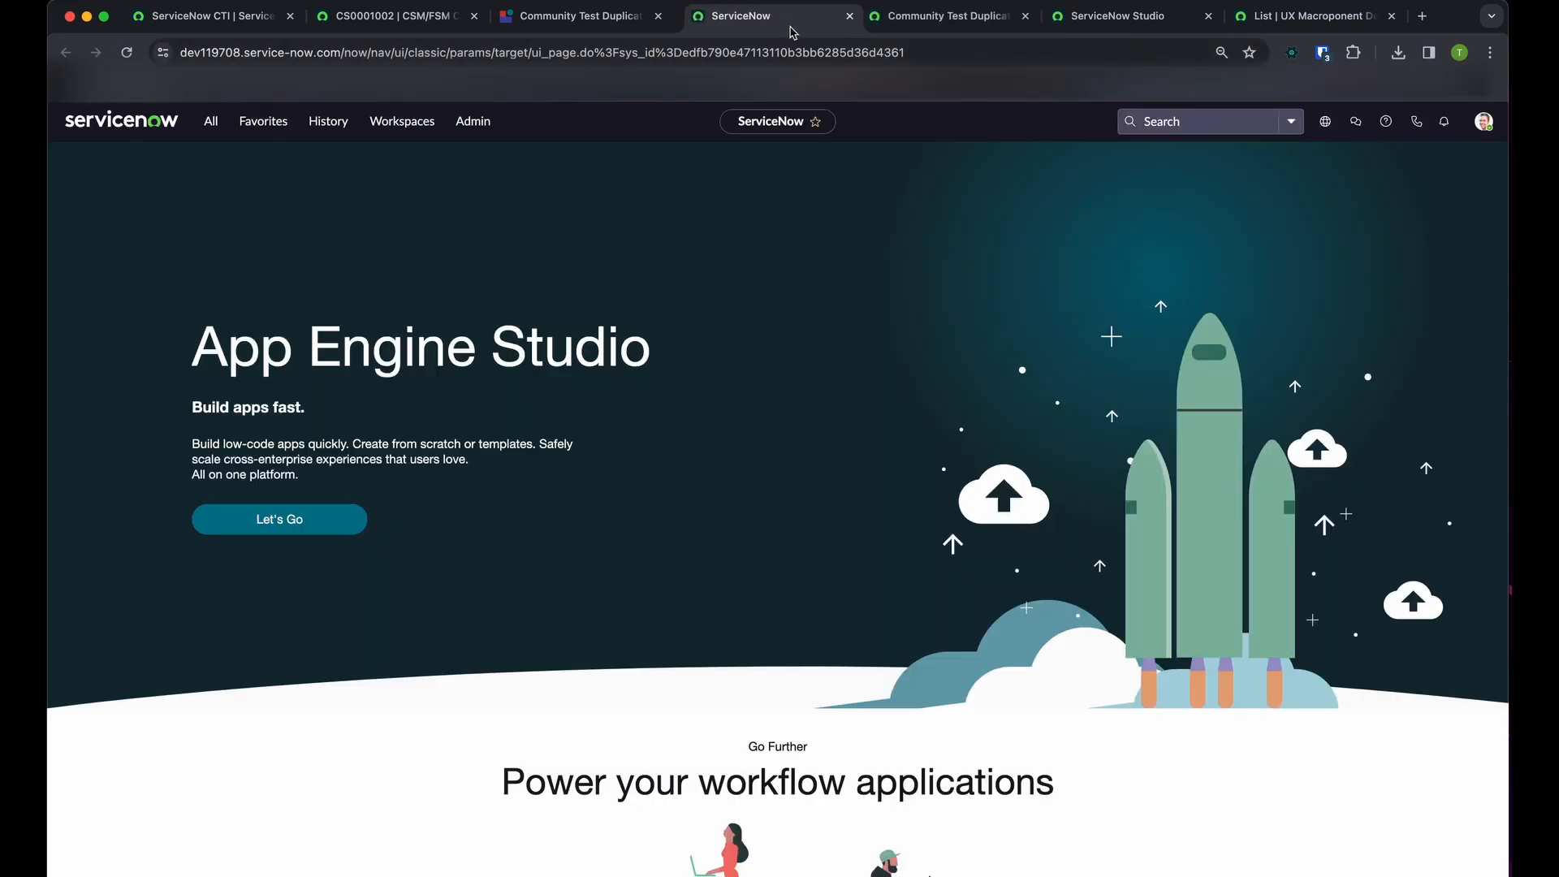
pyautogui.click(210, 121)
pyautogui.write('YX')
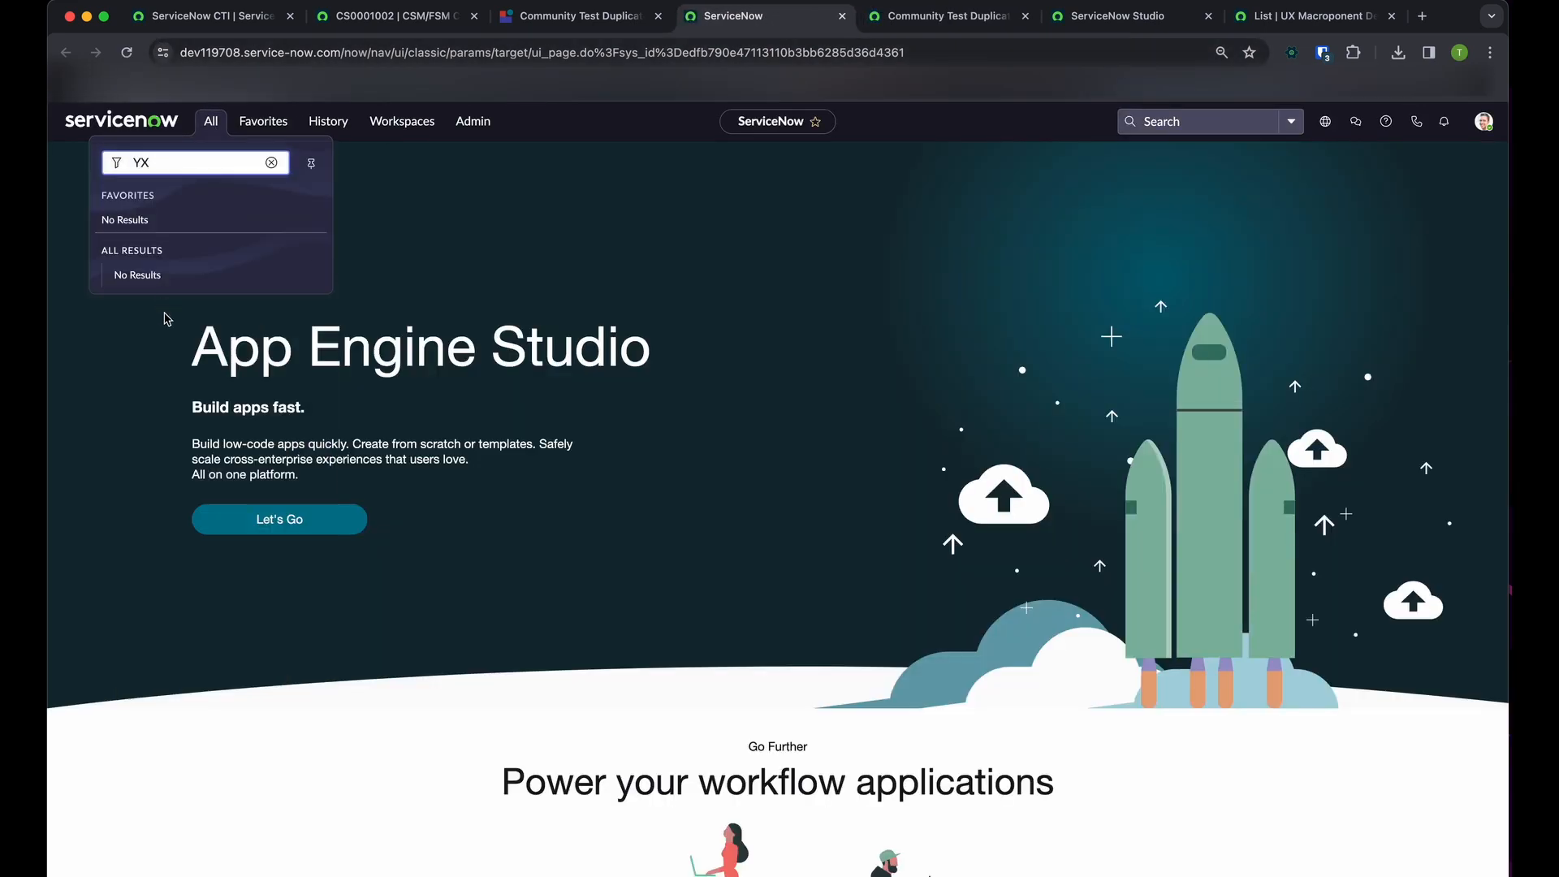
pyautogui.press('BackSpace')
pyautogui.press('BackSpace')
pyautogui.write('UX')
pyautogui.scroll(-5, 243, 487)
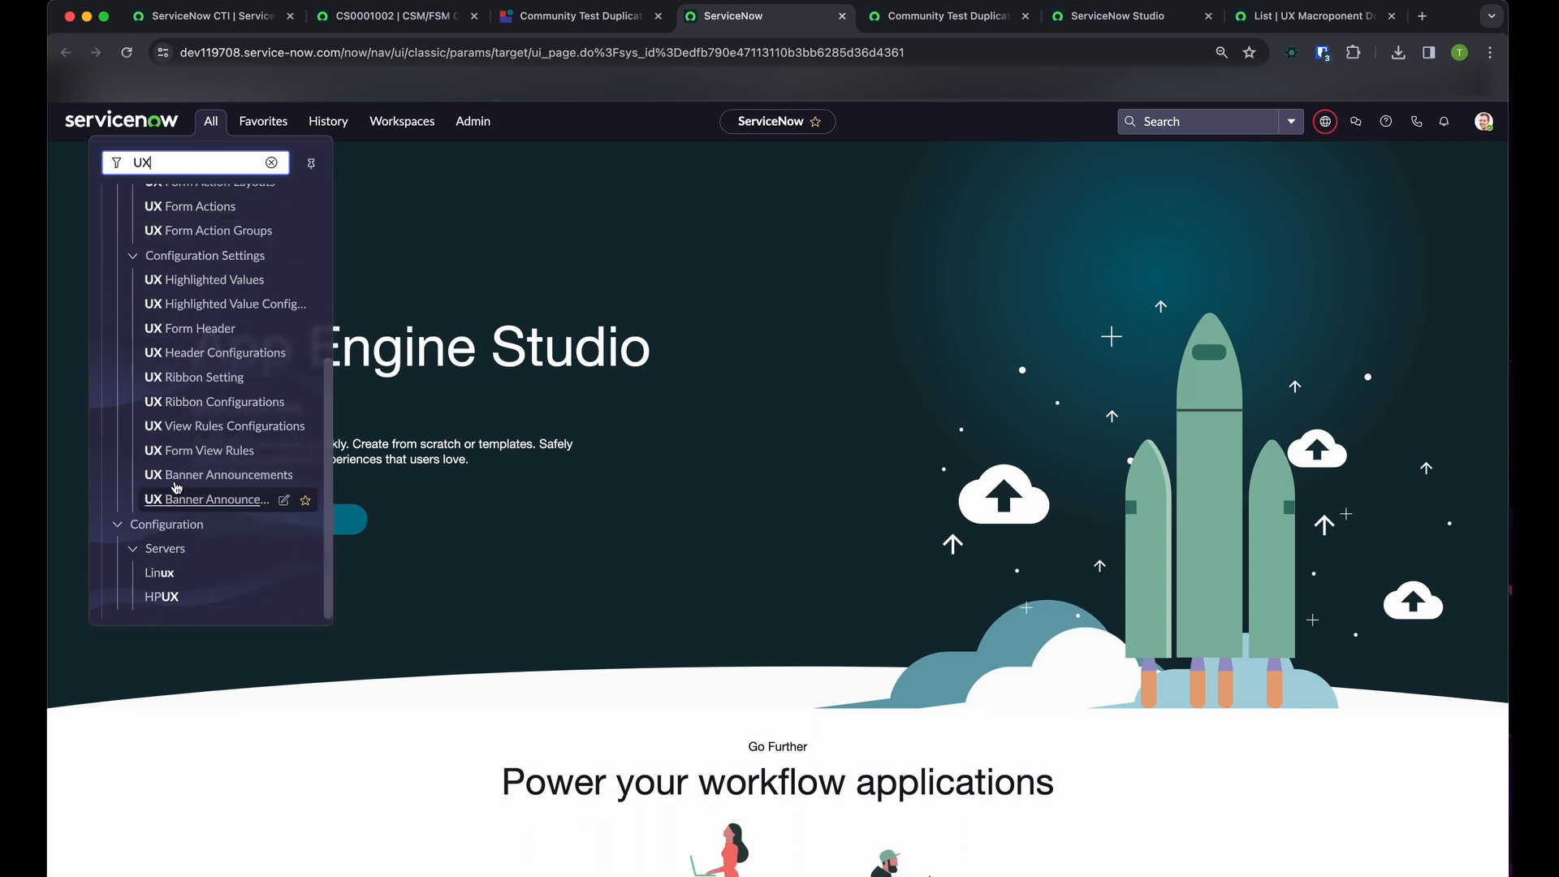
pyautogui.scroll(5, 246, 557)
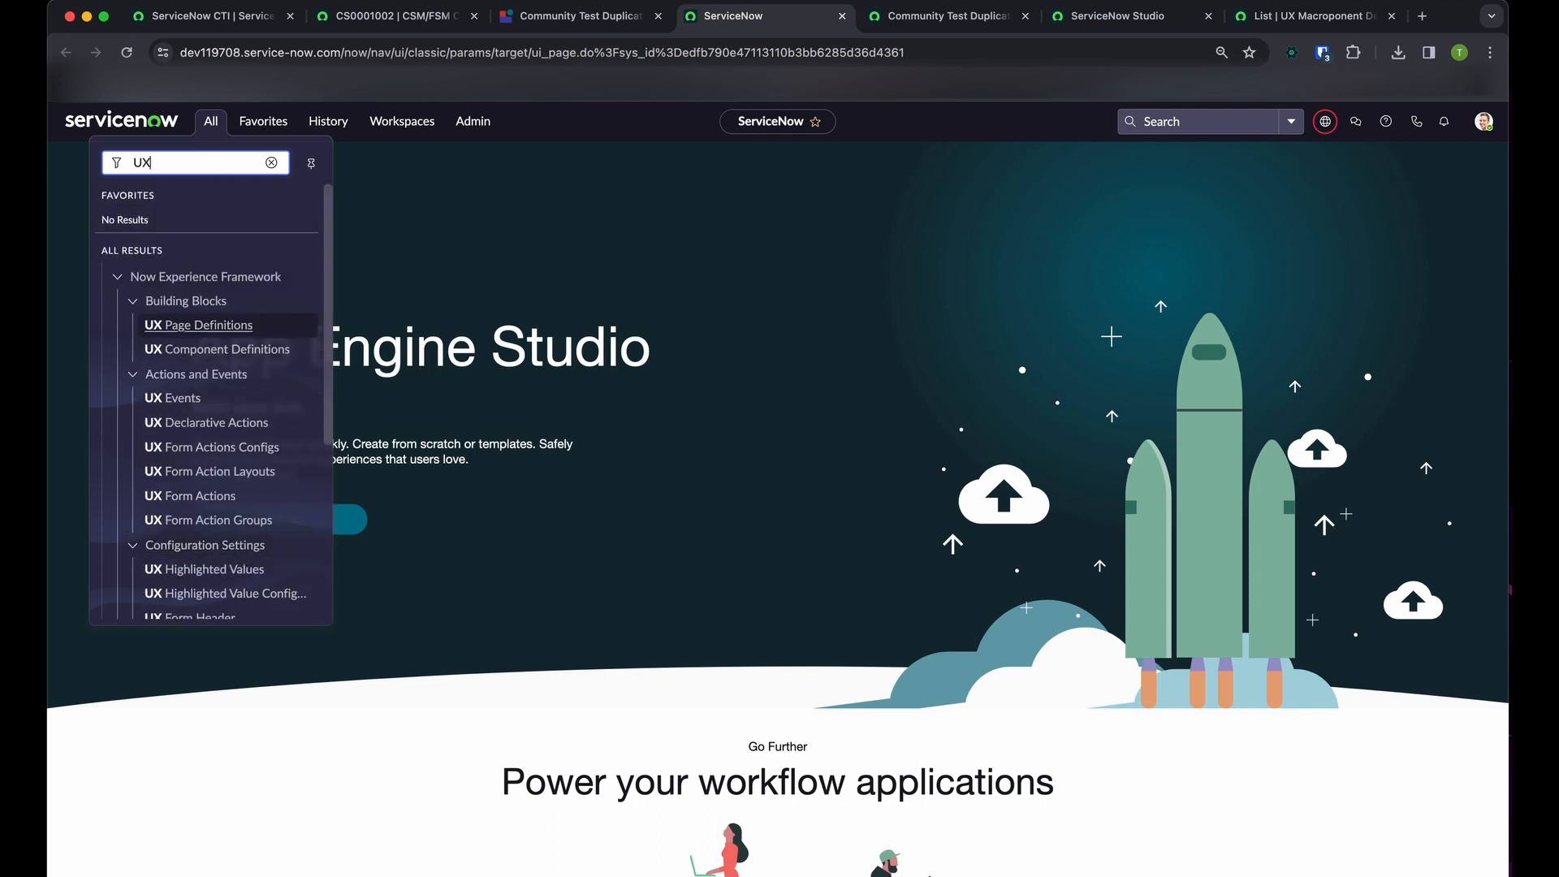
# Try to open sys_ux_addon_event_mapping.list through the application navigator filter
pyautogui.press('super+Tab')
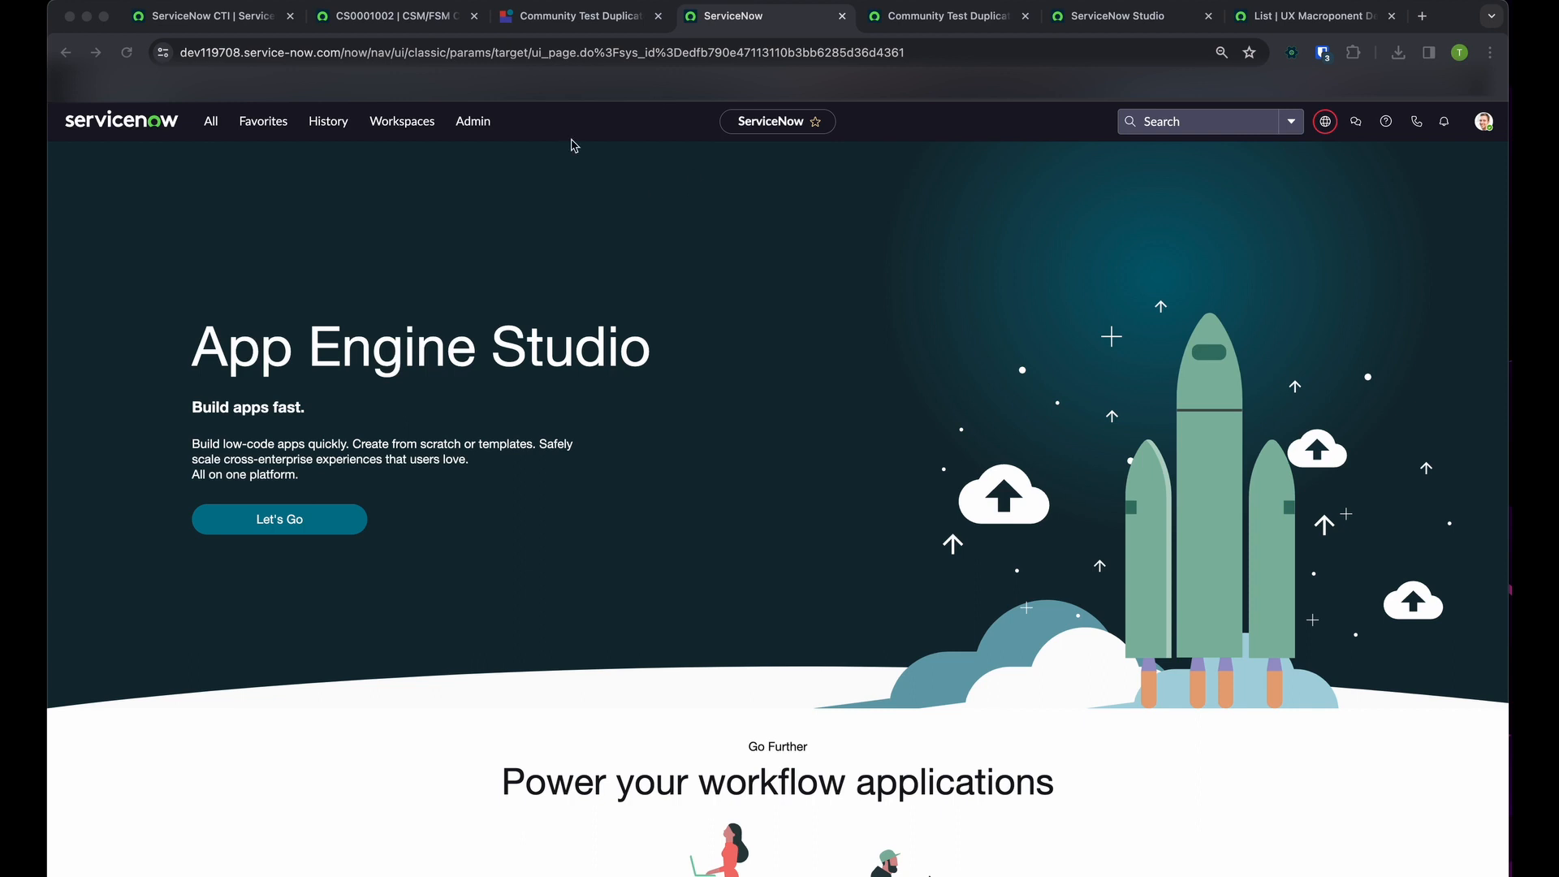
pyautogui.click(255, 226)
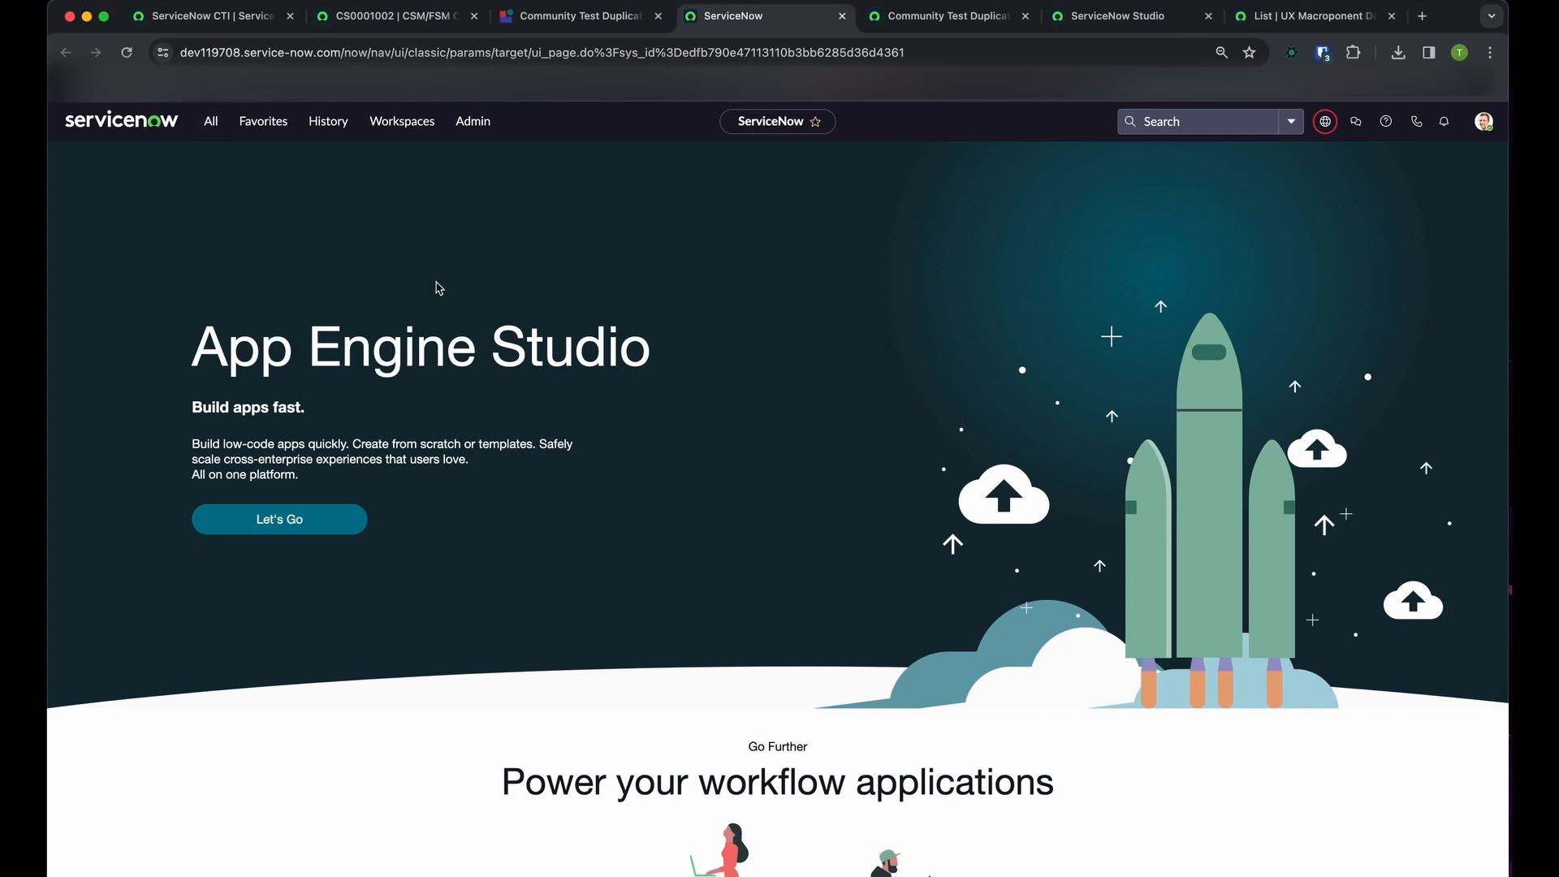
pyautogui.click(211, 121)
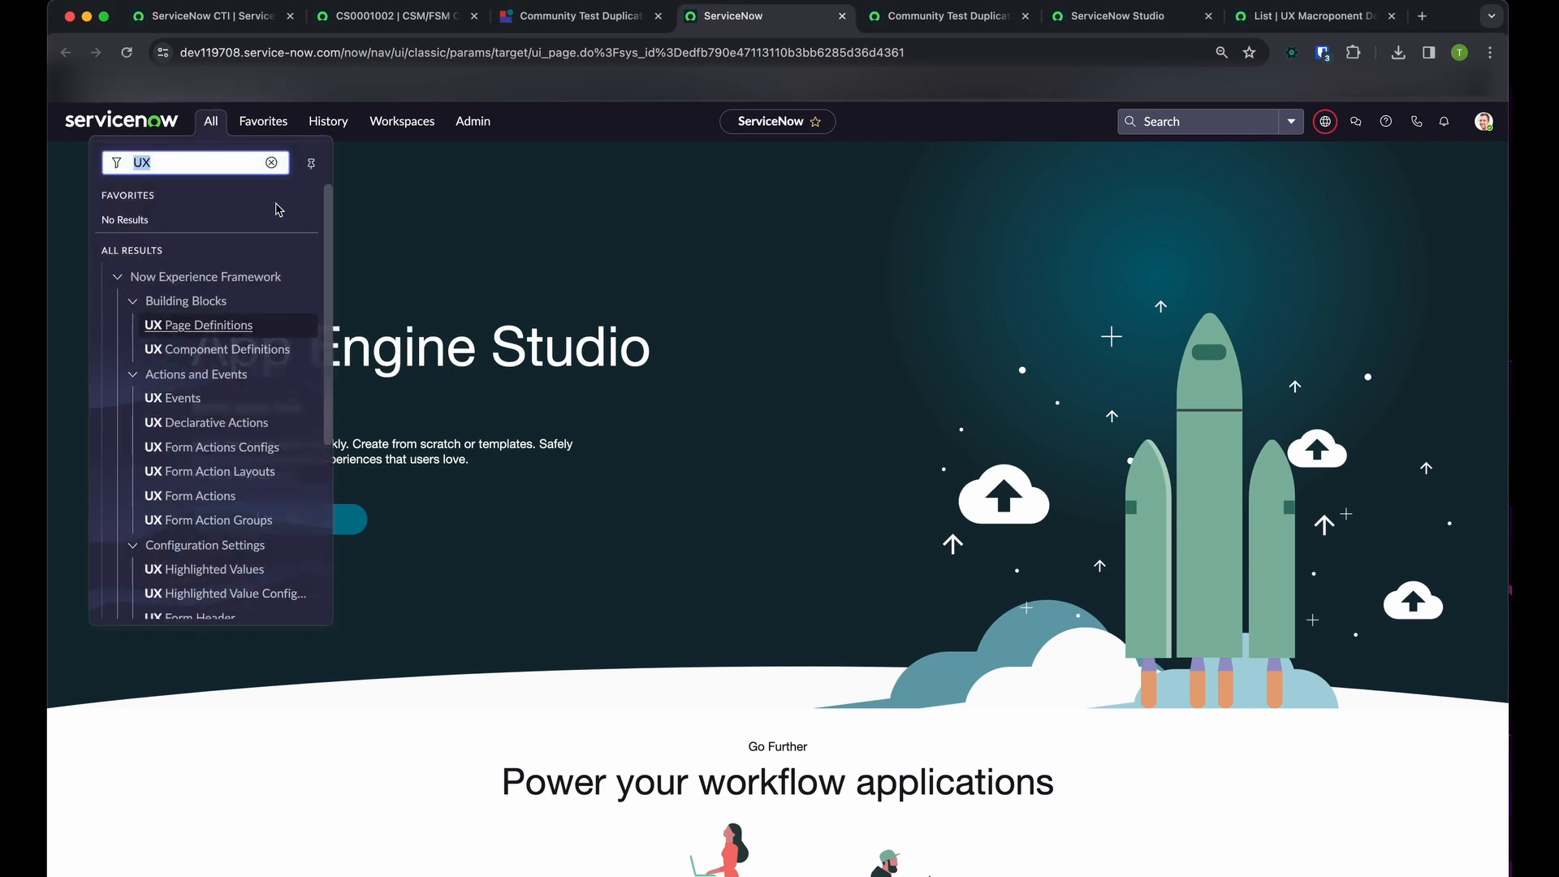
pyautogui.click(536, 245)
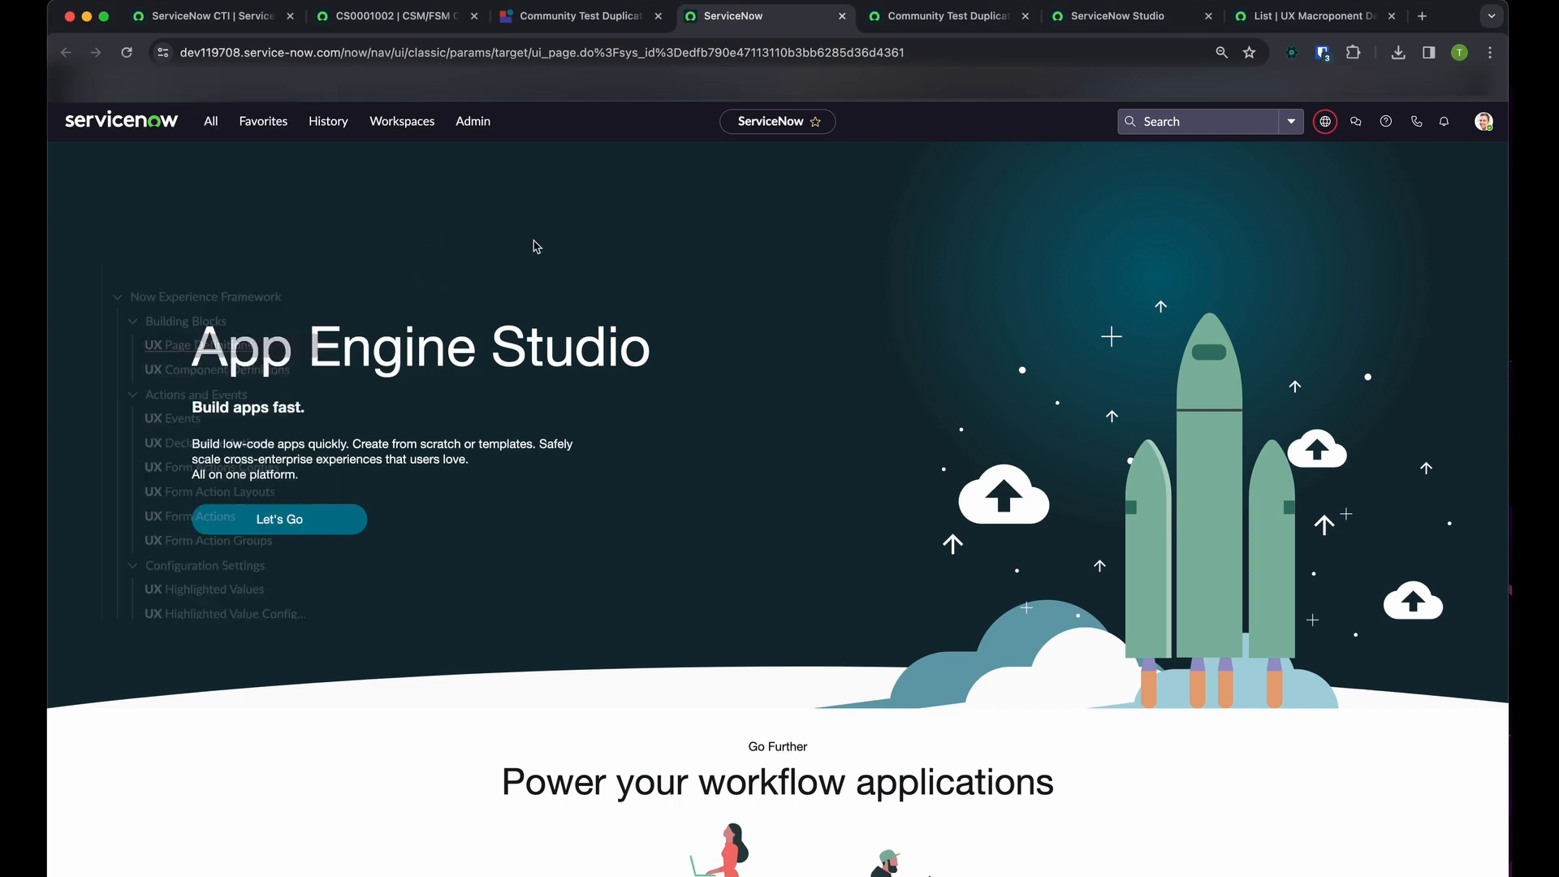
pyautogui.click(210, 122)
pyautogui.press('super+v')
pyautogui.write('.list')
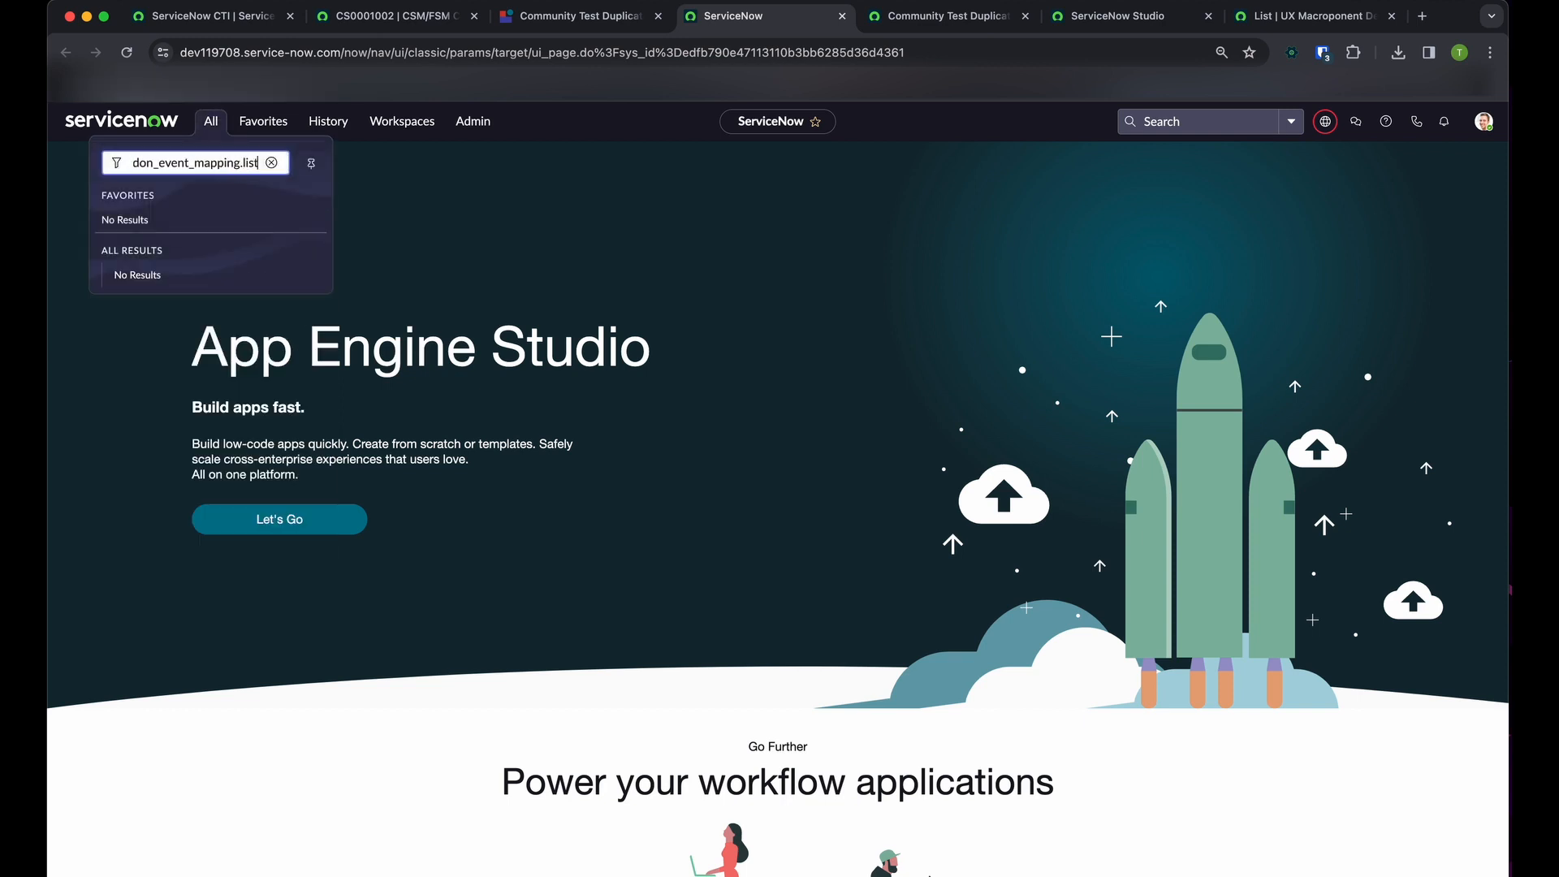
pyautogui.press('Return')
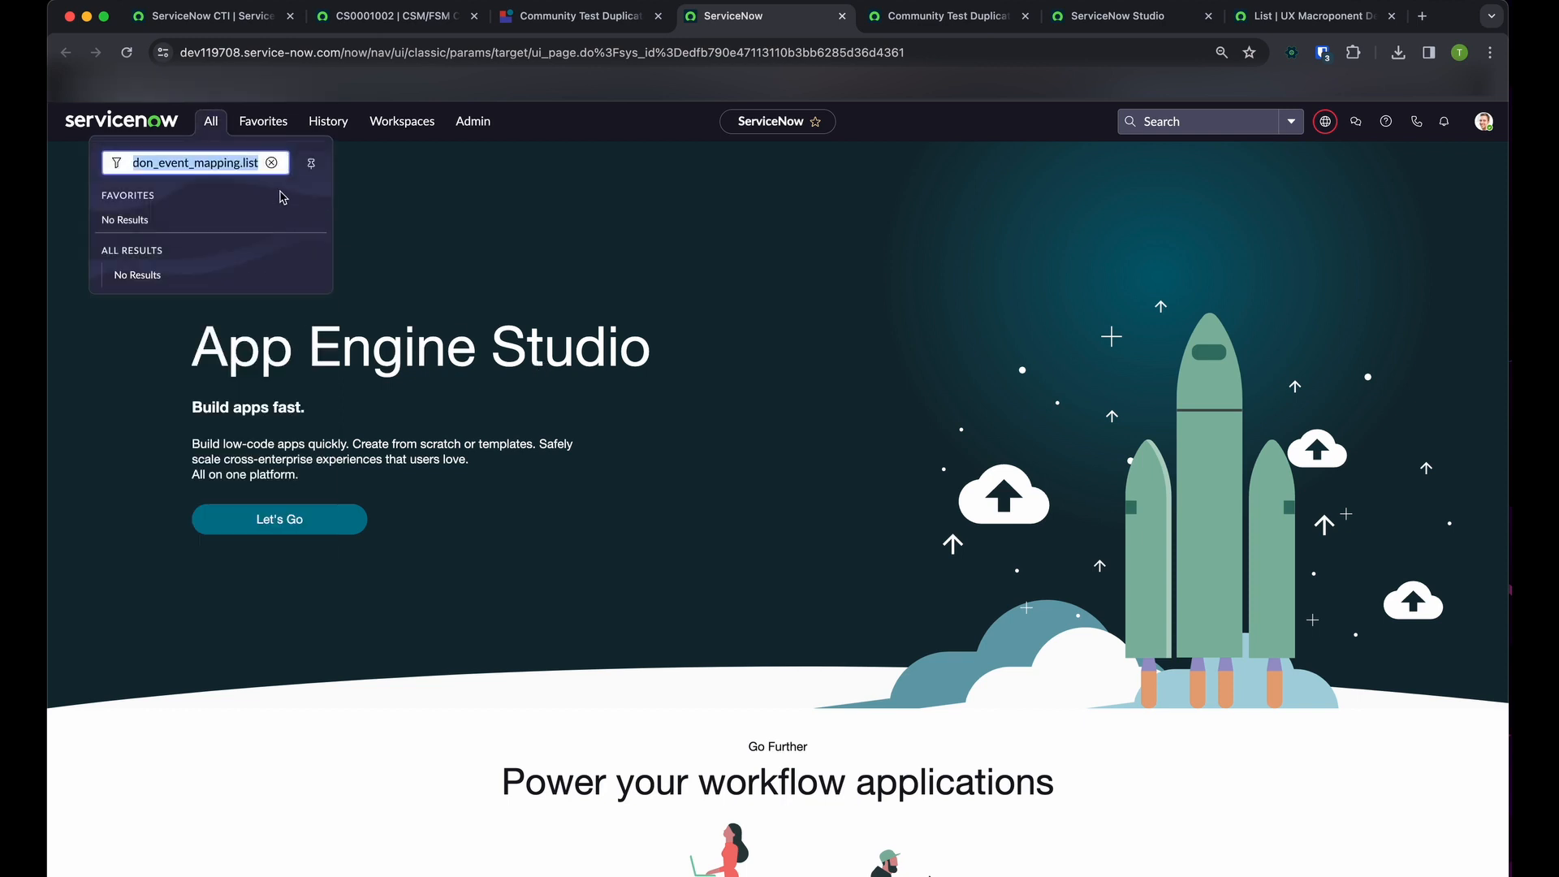
# Open the UX Add-on Event Mappings list with the slash command /sys_ux_addon_event_mapping
pyautogui.click(430, 284)
pyautogui.press('/')
pyautogui.press('super+v')
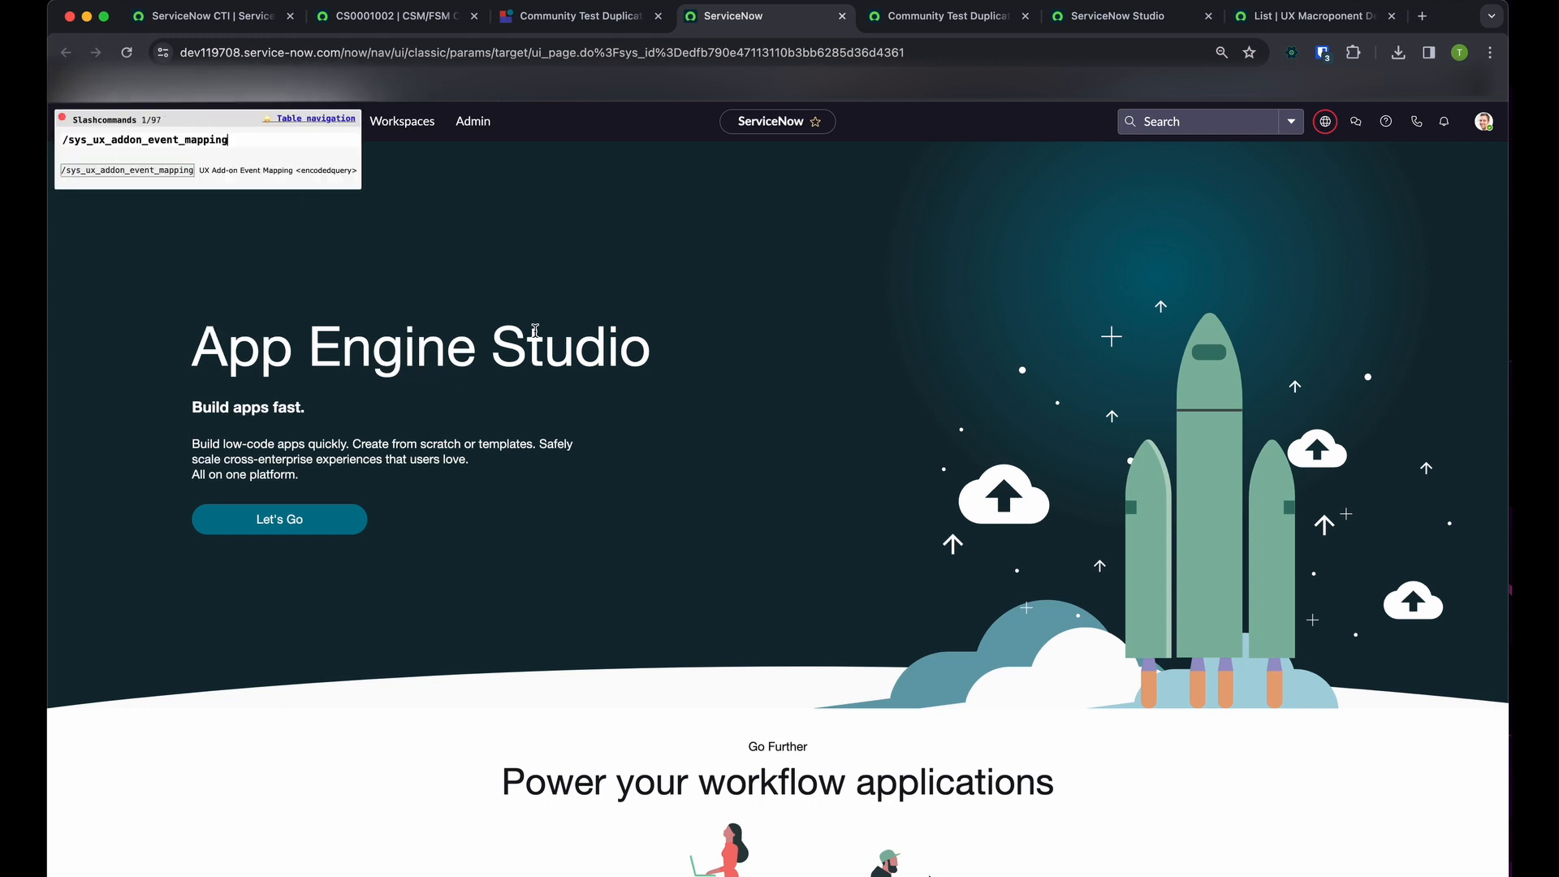
pyautogui.press('Return')
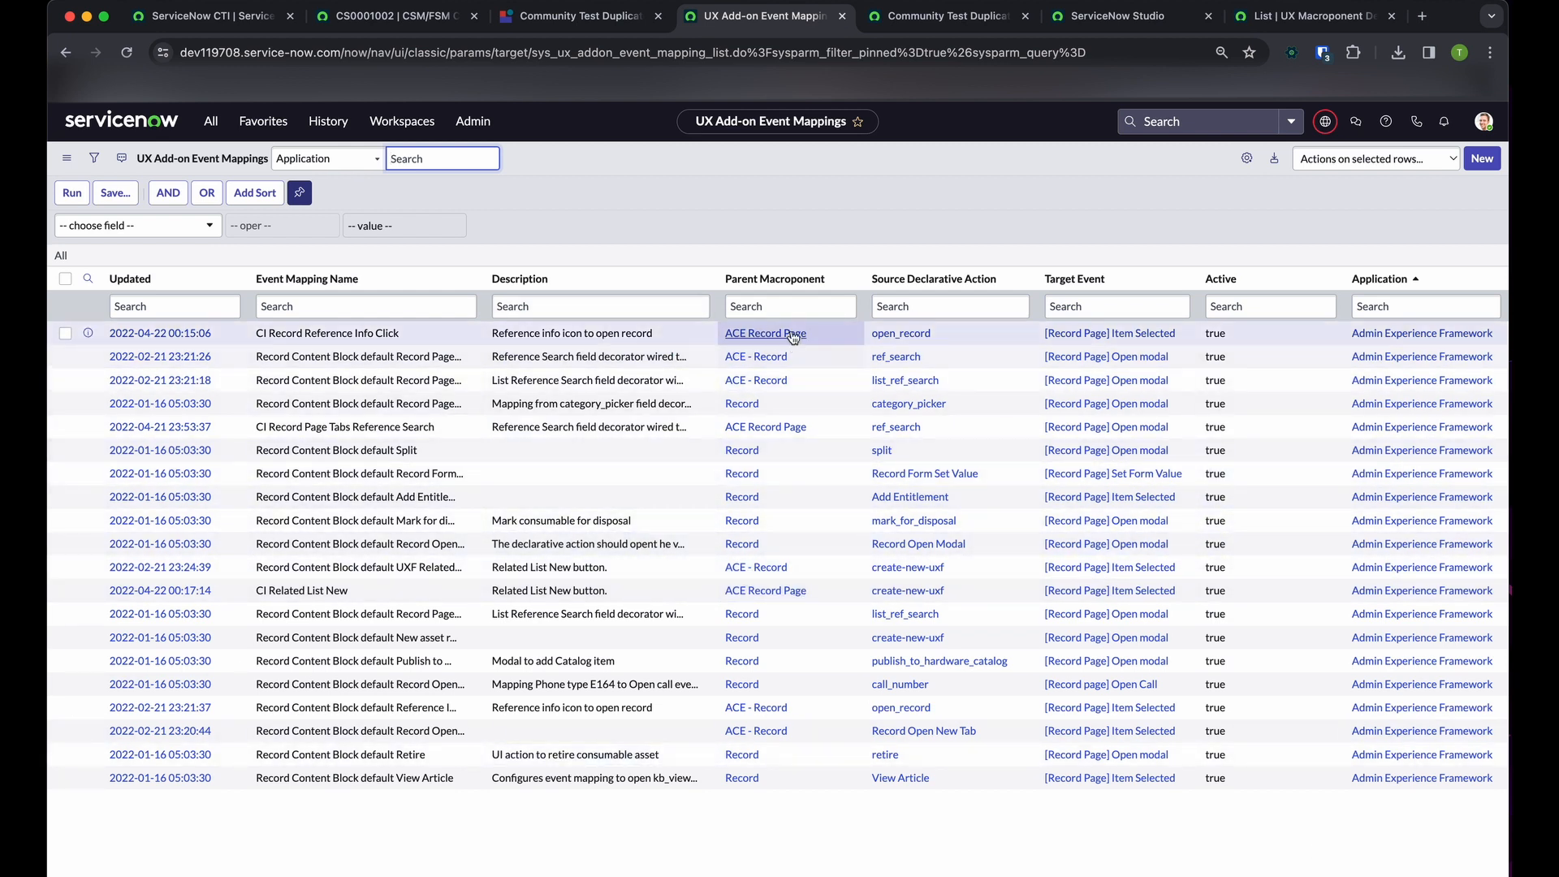
# Add a filter condition on the event mappings list for Parent Macroponent is Community Test Duplicate
pyautogui.click(790, 308)
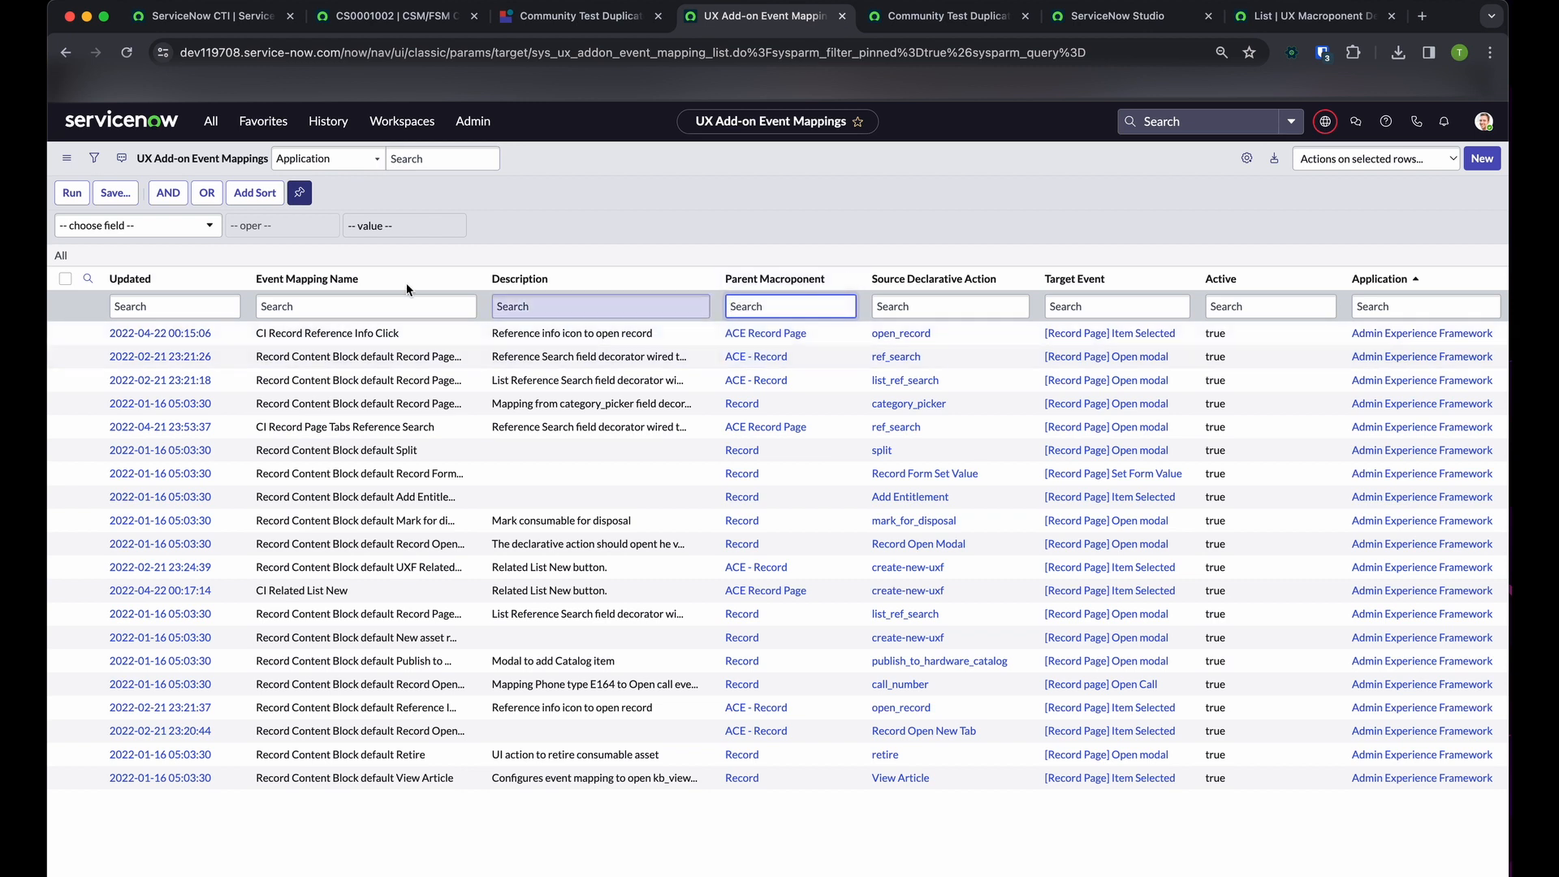
pyautogui.click(163, 225)
pyautogui.write('Parent')
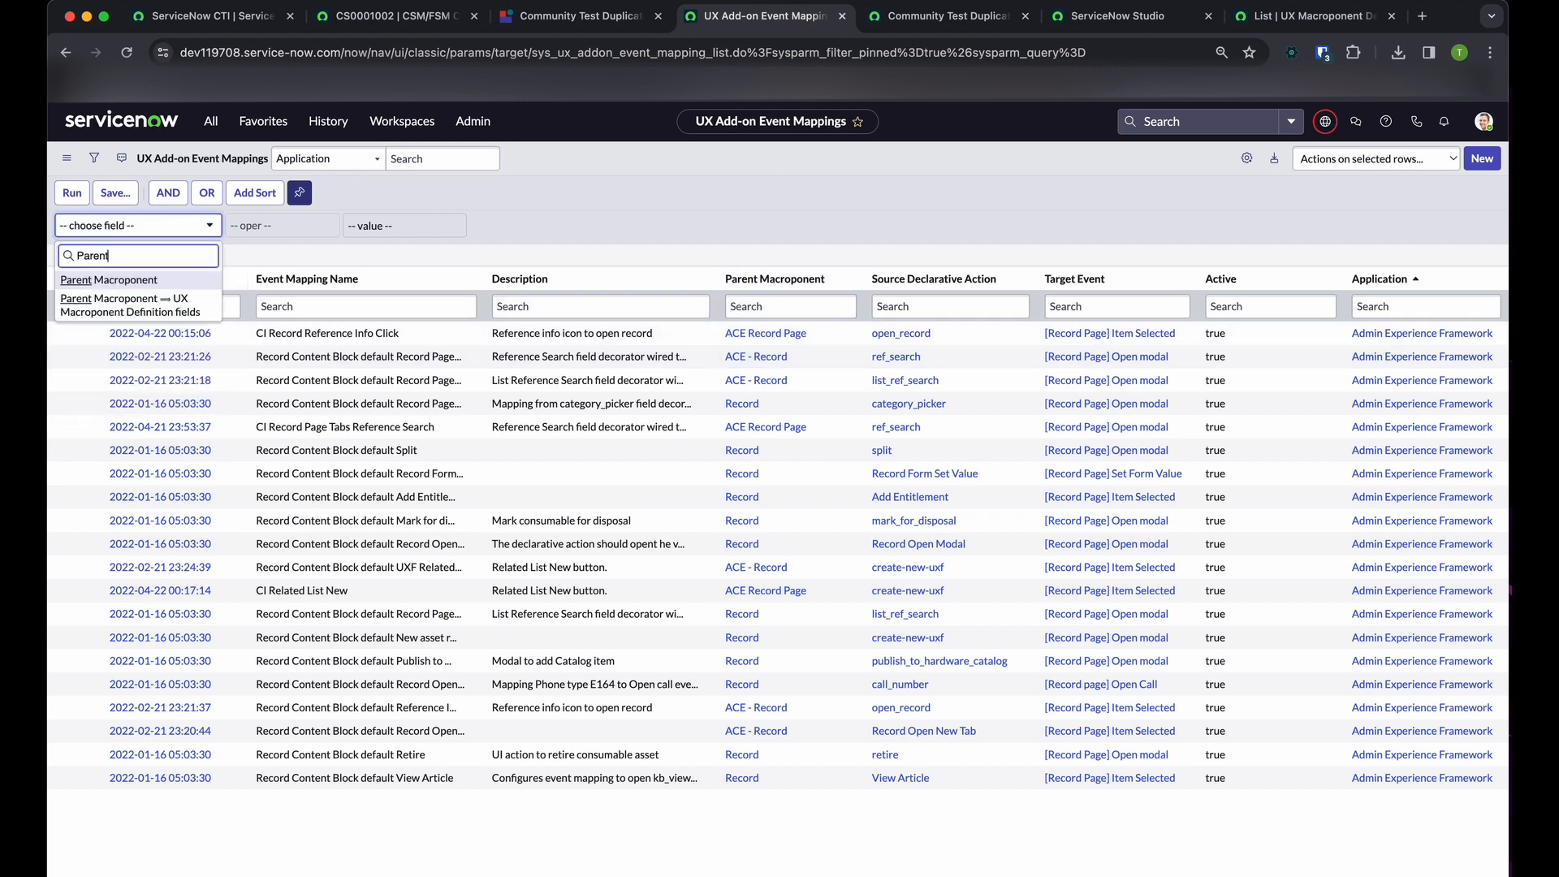
pyautogui.press('Return')
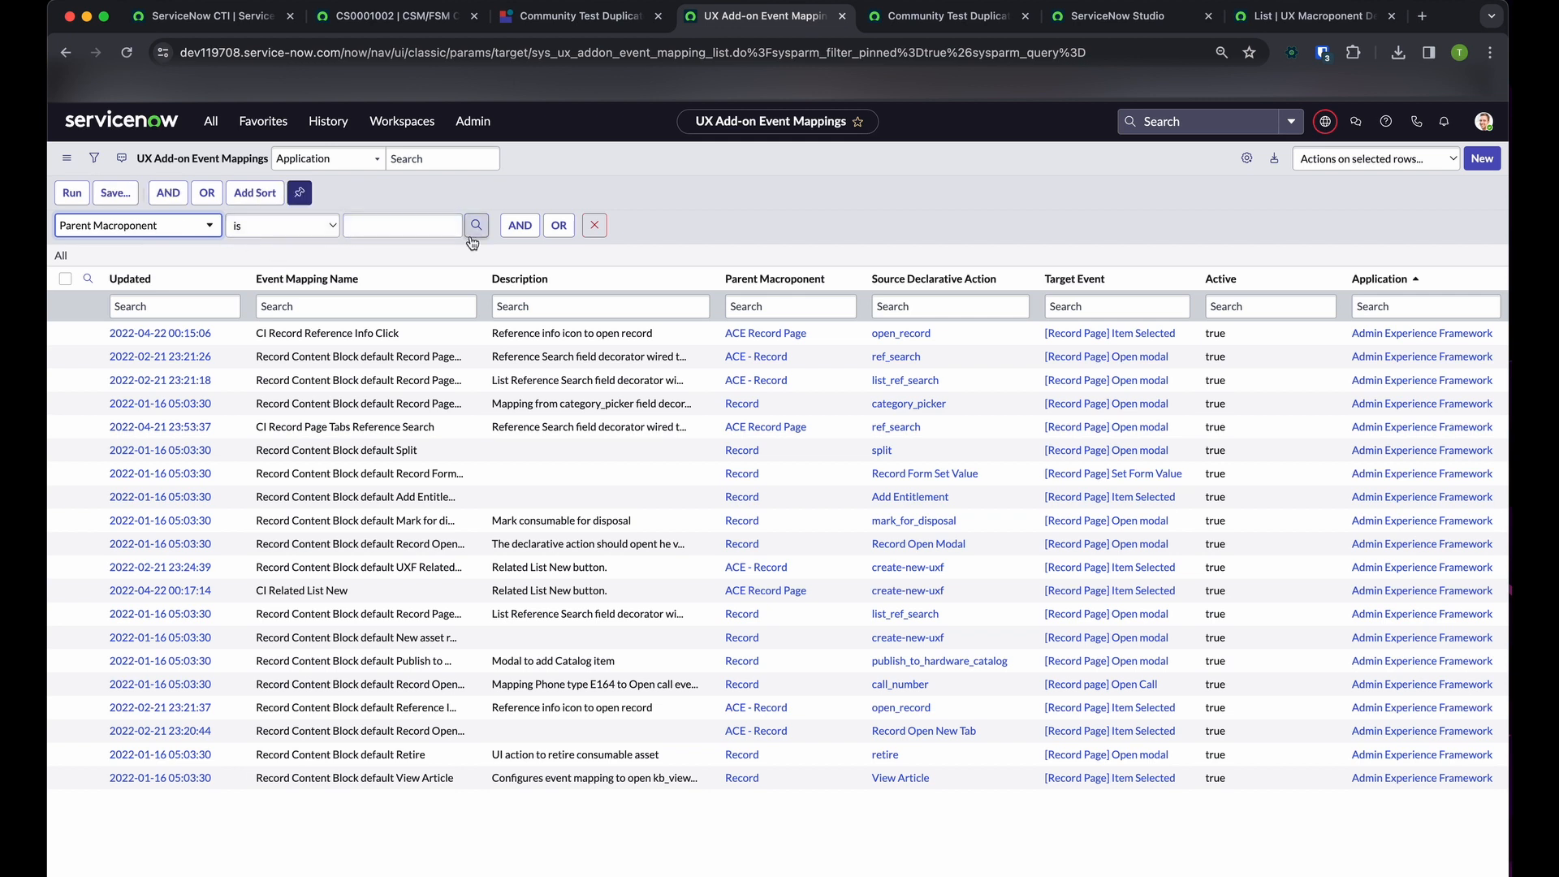
pyautogui.click(415, 224)
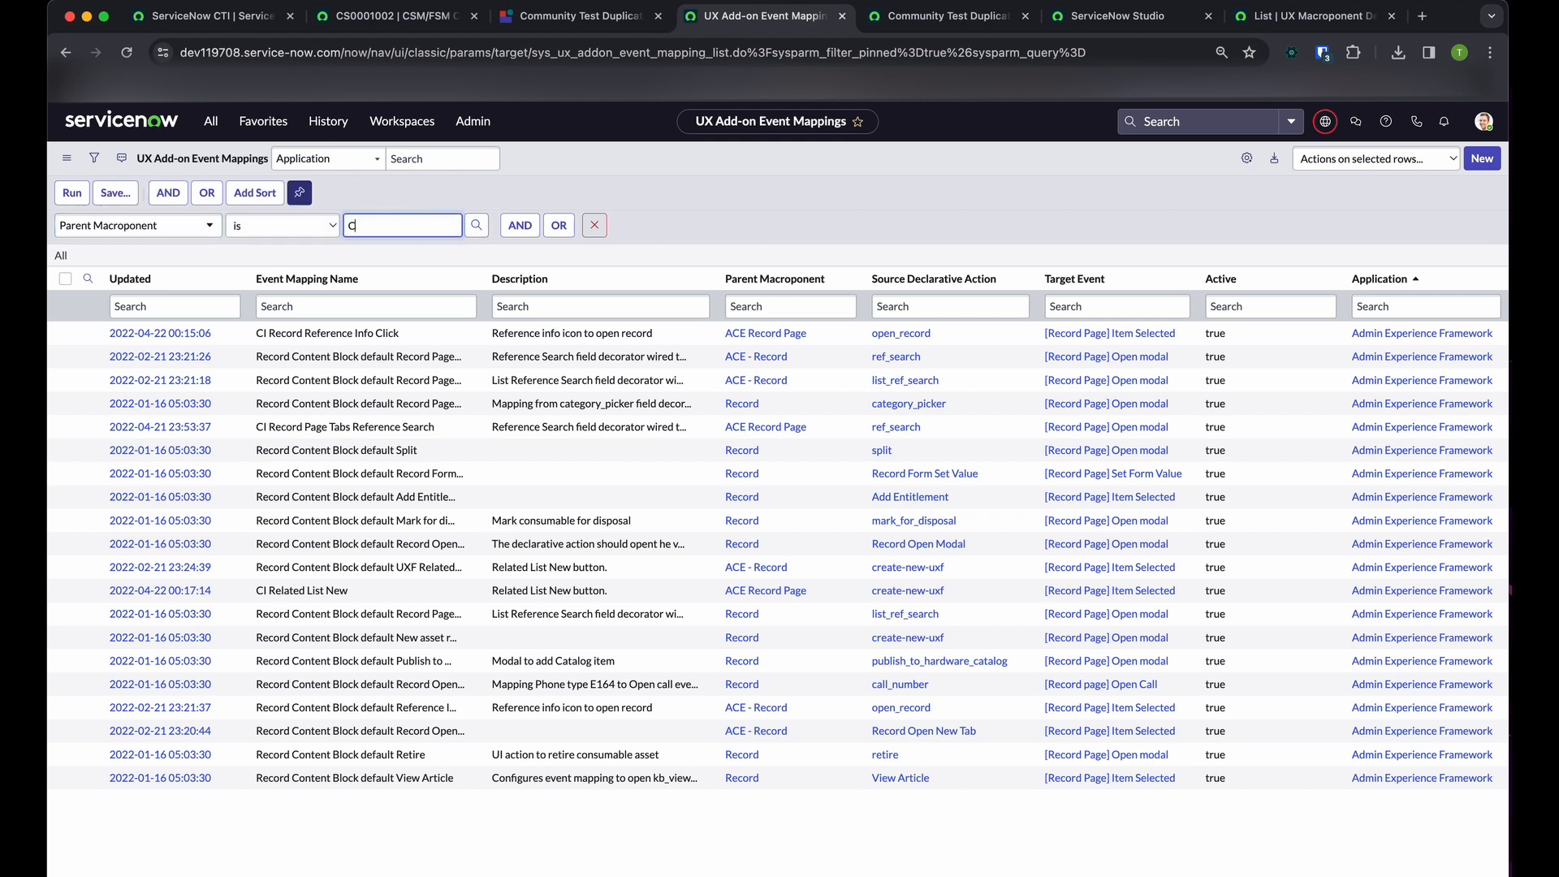
pyautogui.write('Community')
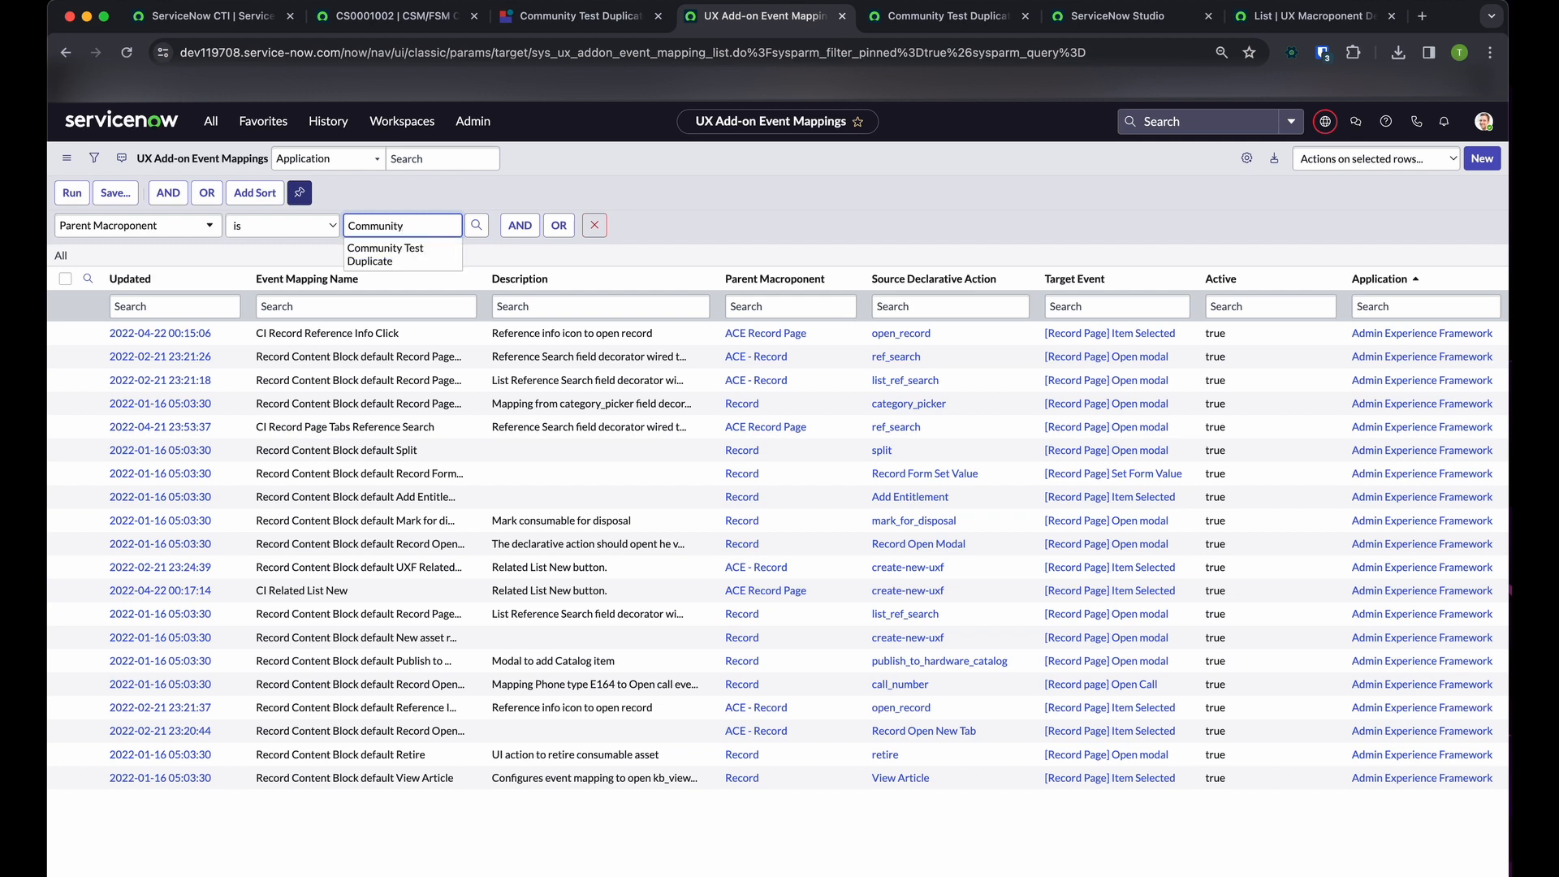
pyautogui.press('Return')
# Choose Community Test Duplicate as the Parent Macroponent filter value and search the macroponent lookup for names starting with List
pyautogui.press('Tab')
pyautogui.press('Return')
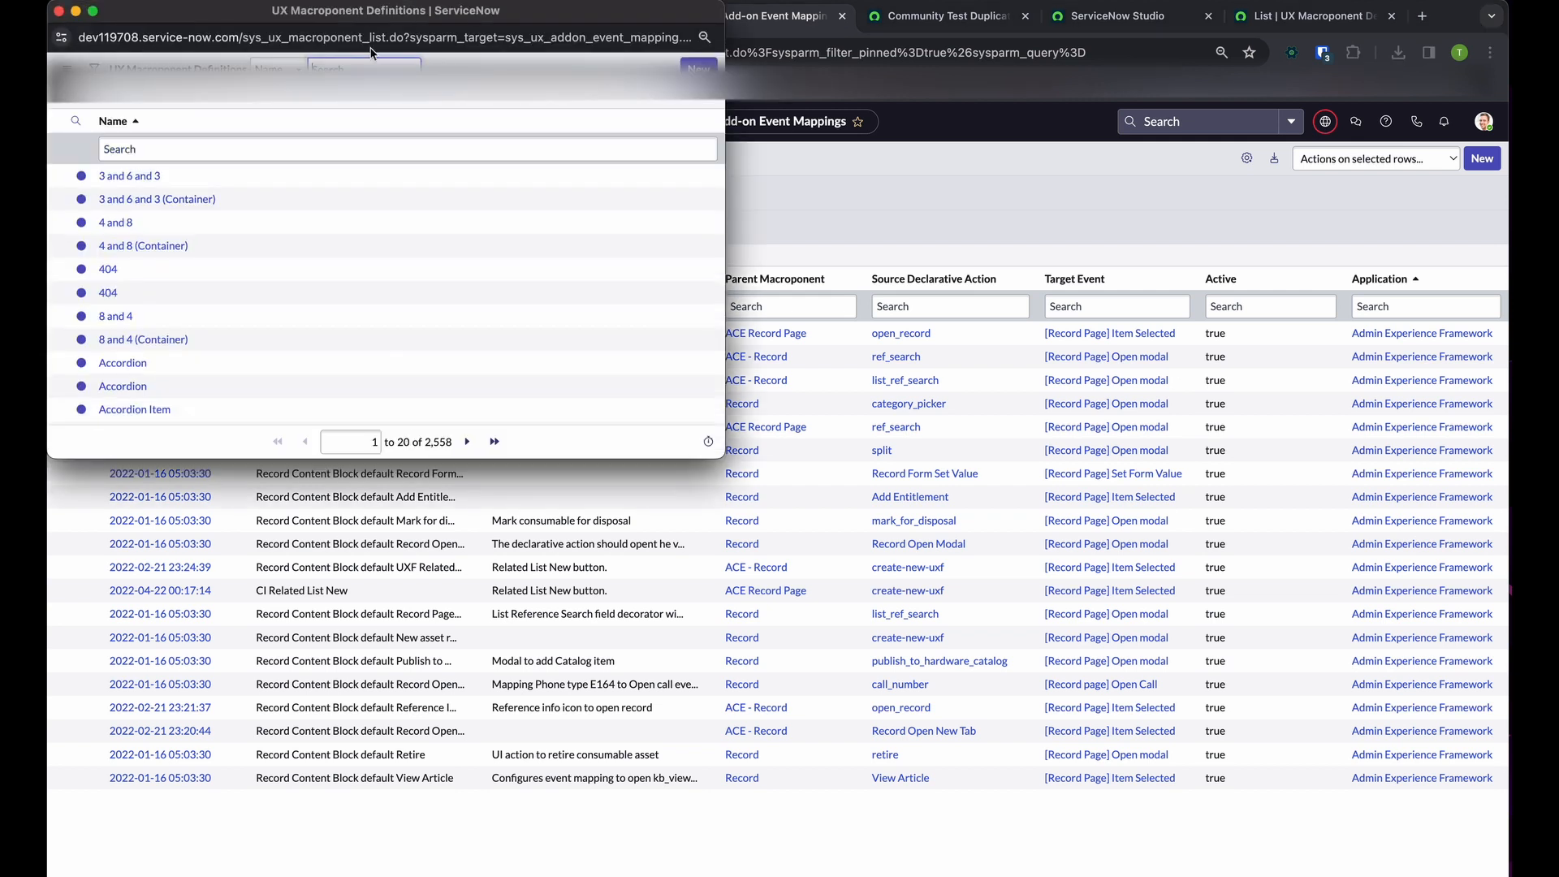
pyautogui.moveTo(362, 27); pyautogui.dragTo(867, 276)
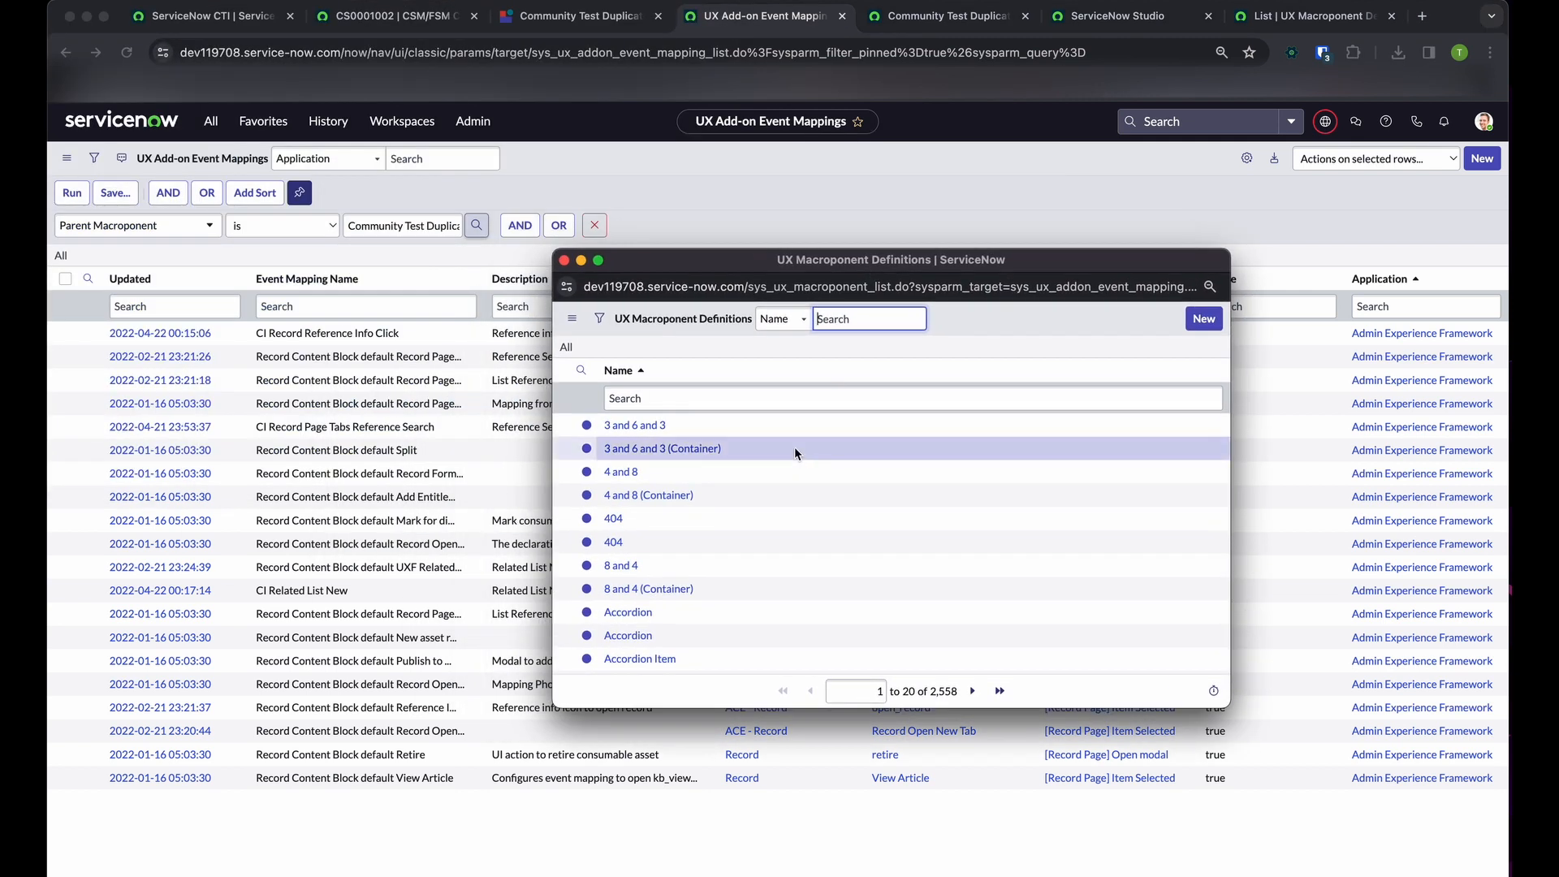
pyautogui.click(760, 397)
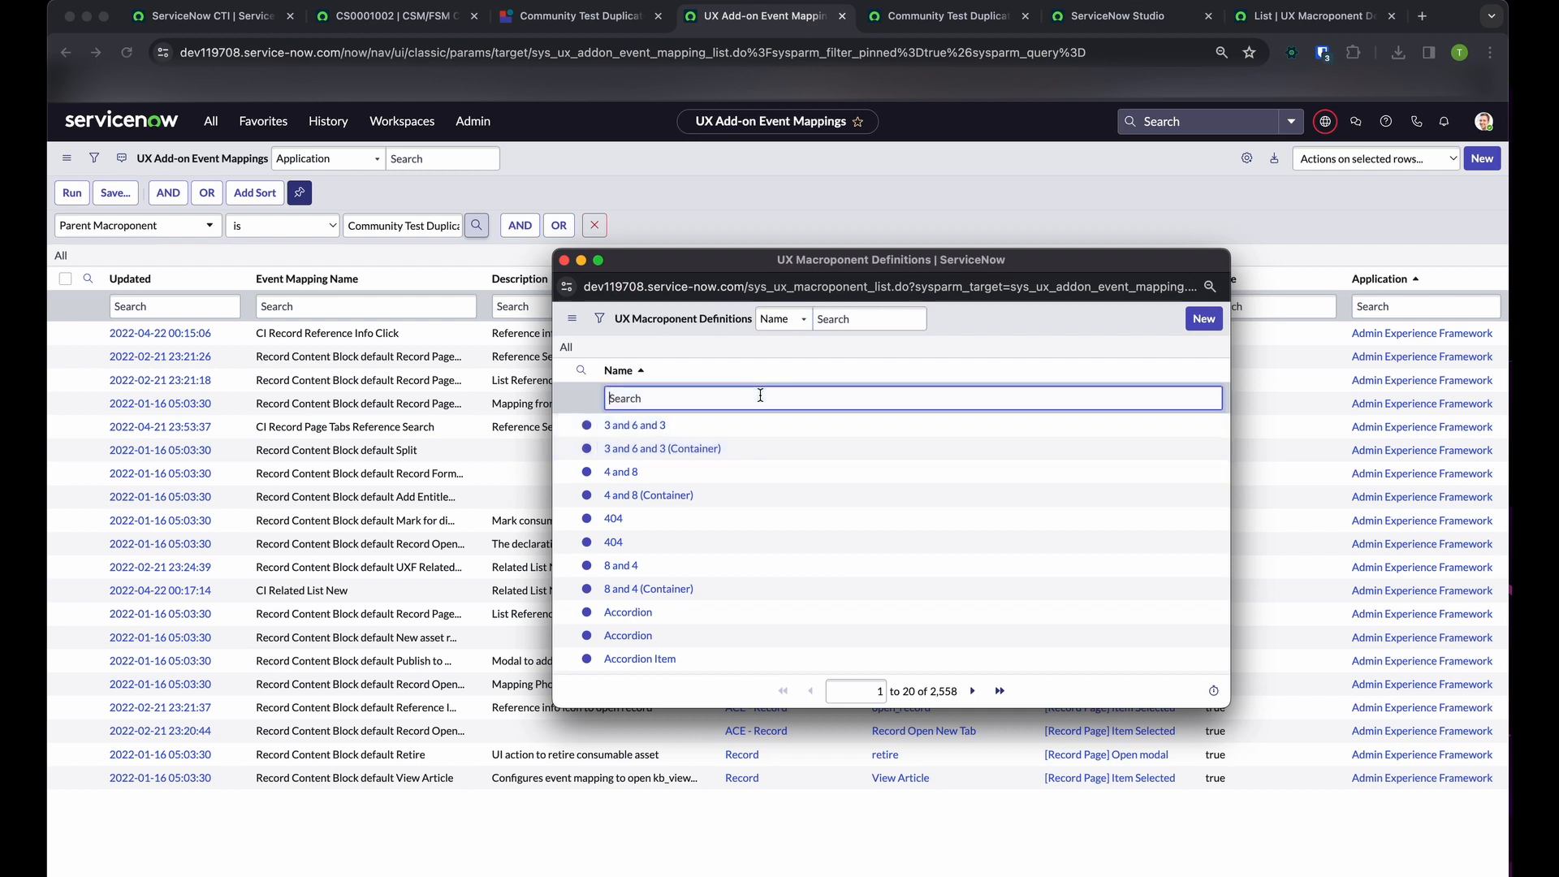
pyautogui.press('Return')
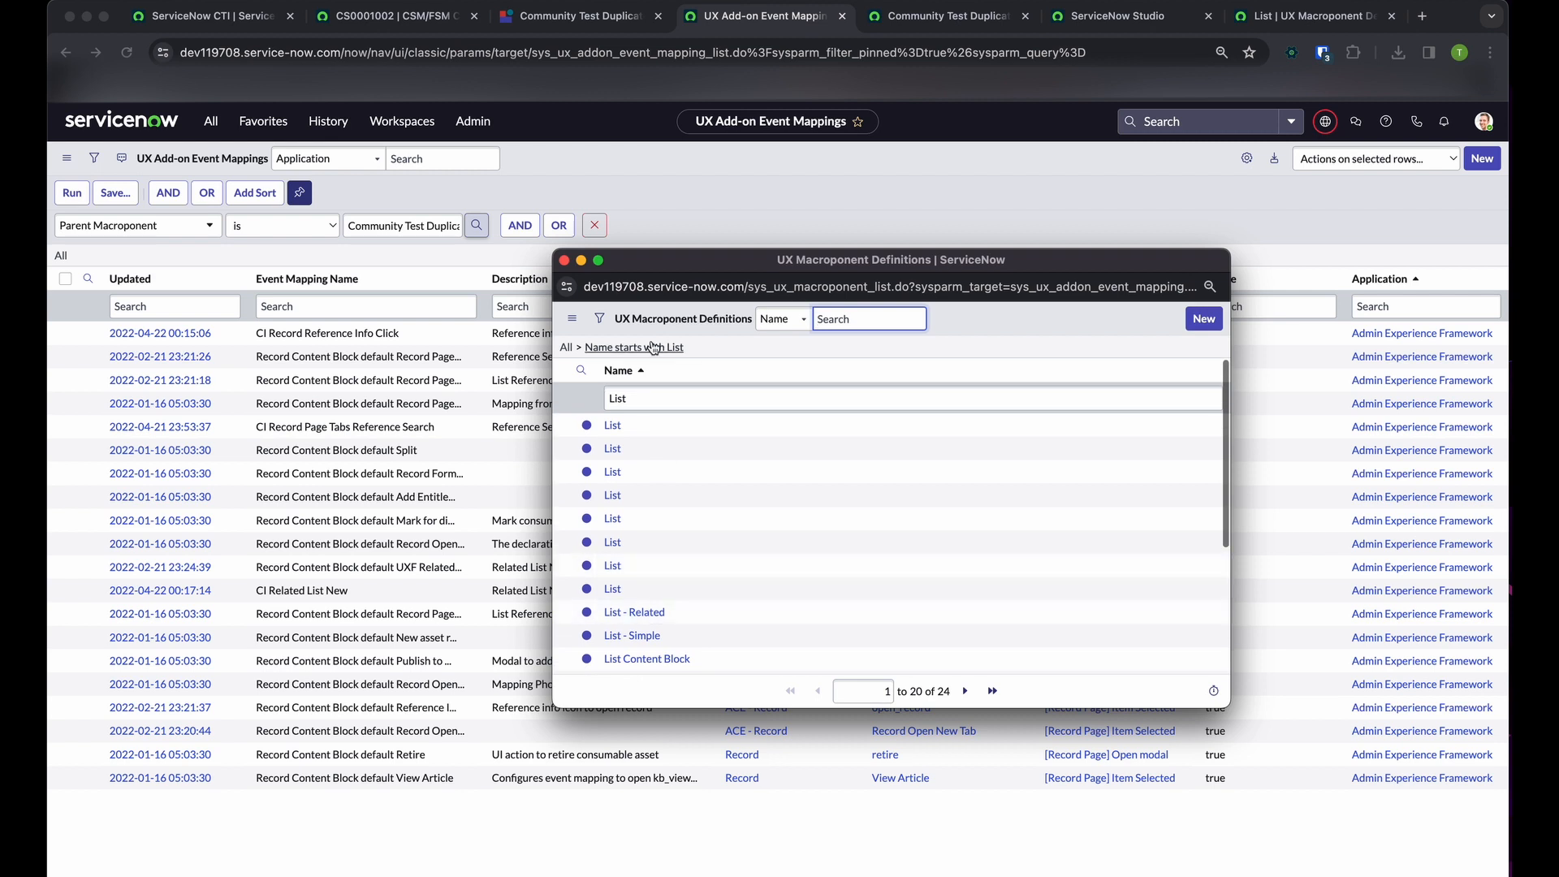
pyautogui.scroll(-2, 674, 621)
pyautogui.scroll(2, 664, 621)
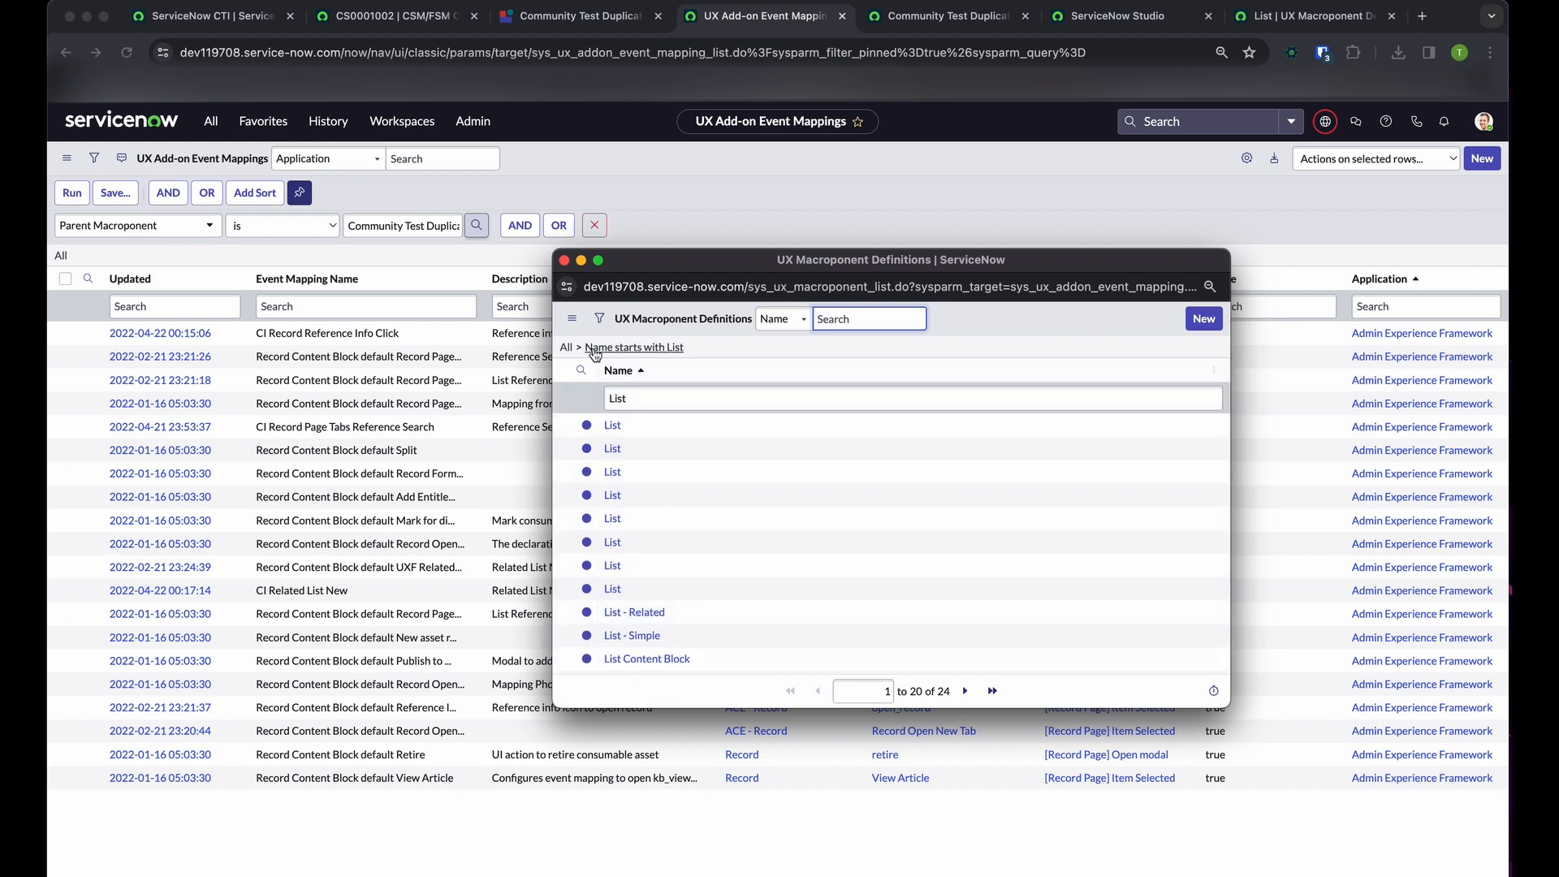
# Try to filter the macroponent lookup by Sys ID using the clipboard value sys_ux_addon_event_mapping, and leave the lookup
pyautogui.click(599, 319)
pyautogui.click(651, 390)
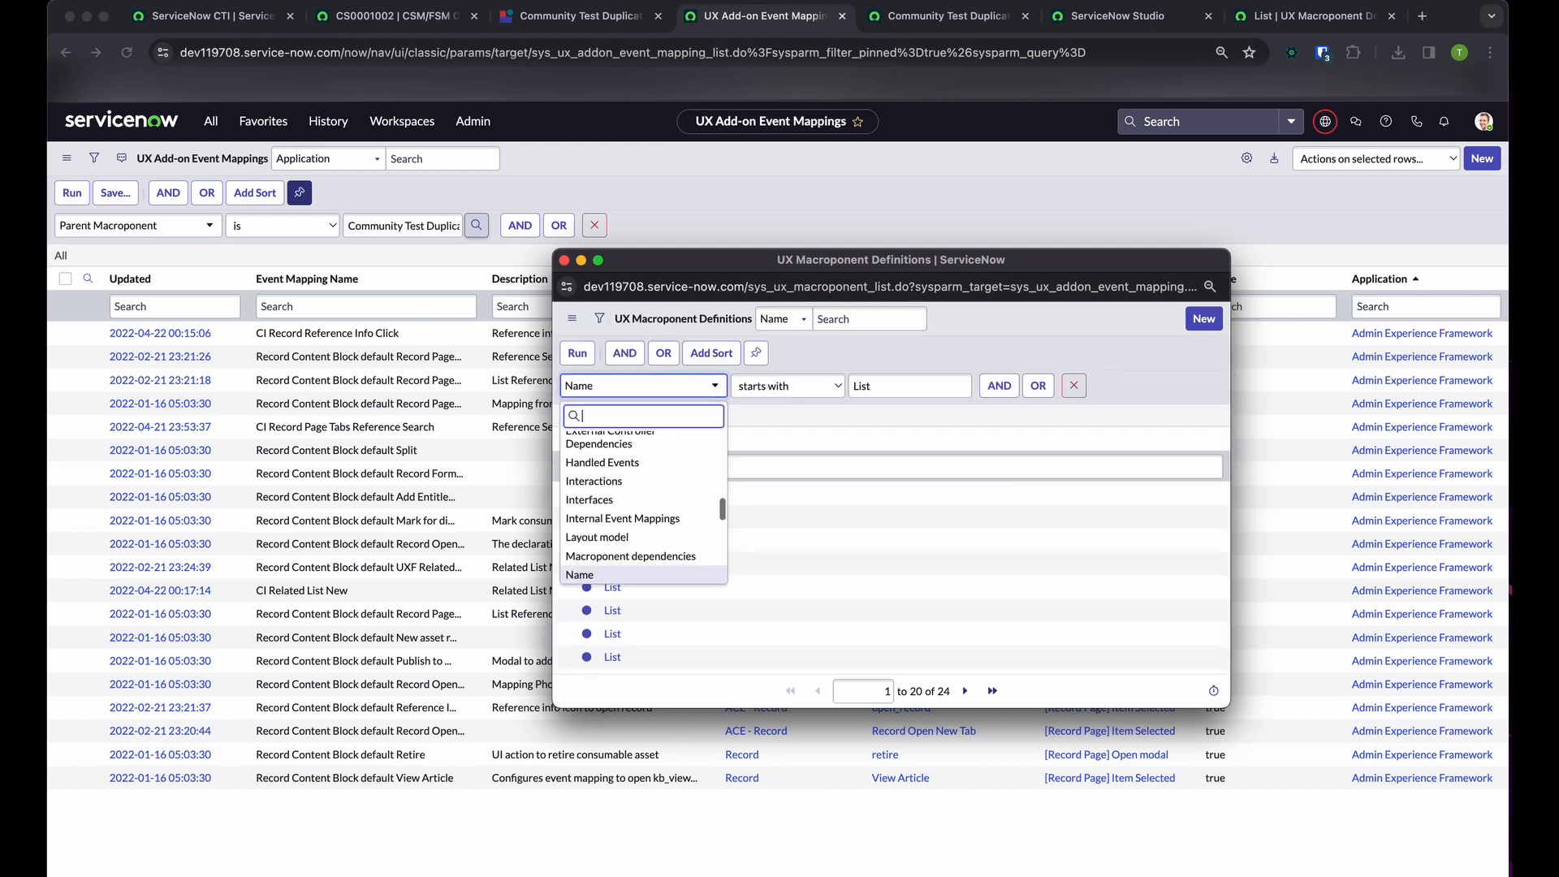
pyautogui.write('sys')
pyautogui.press('Return')
pyautogui.click(893, 386)
pyautogui.write('sys_ux_addon_event_mapping')
pyautogui.press('Return')
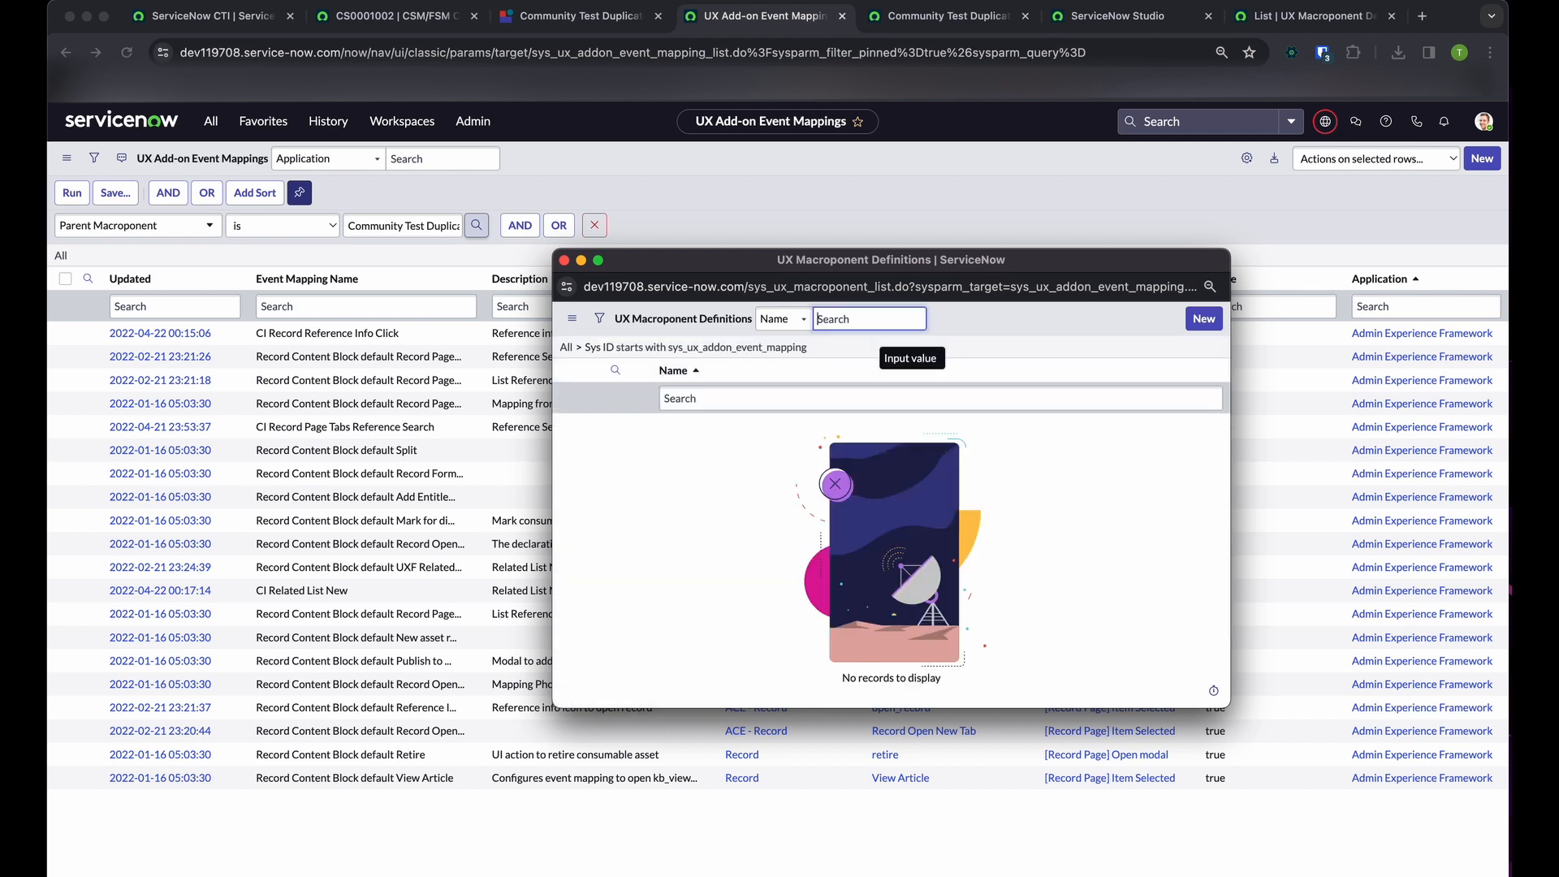
pyautogui.click(845, 185)
# Copy the Sys ID from the Community Test Duplicate macroponent record's URL and return to the event mappings list
pyautogui.hotkey('ctrl', 'shift', 'Tab')
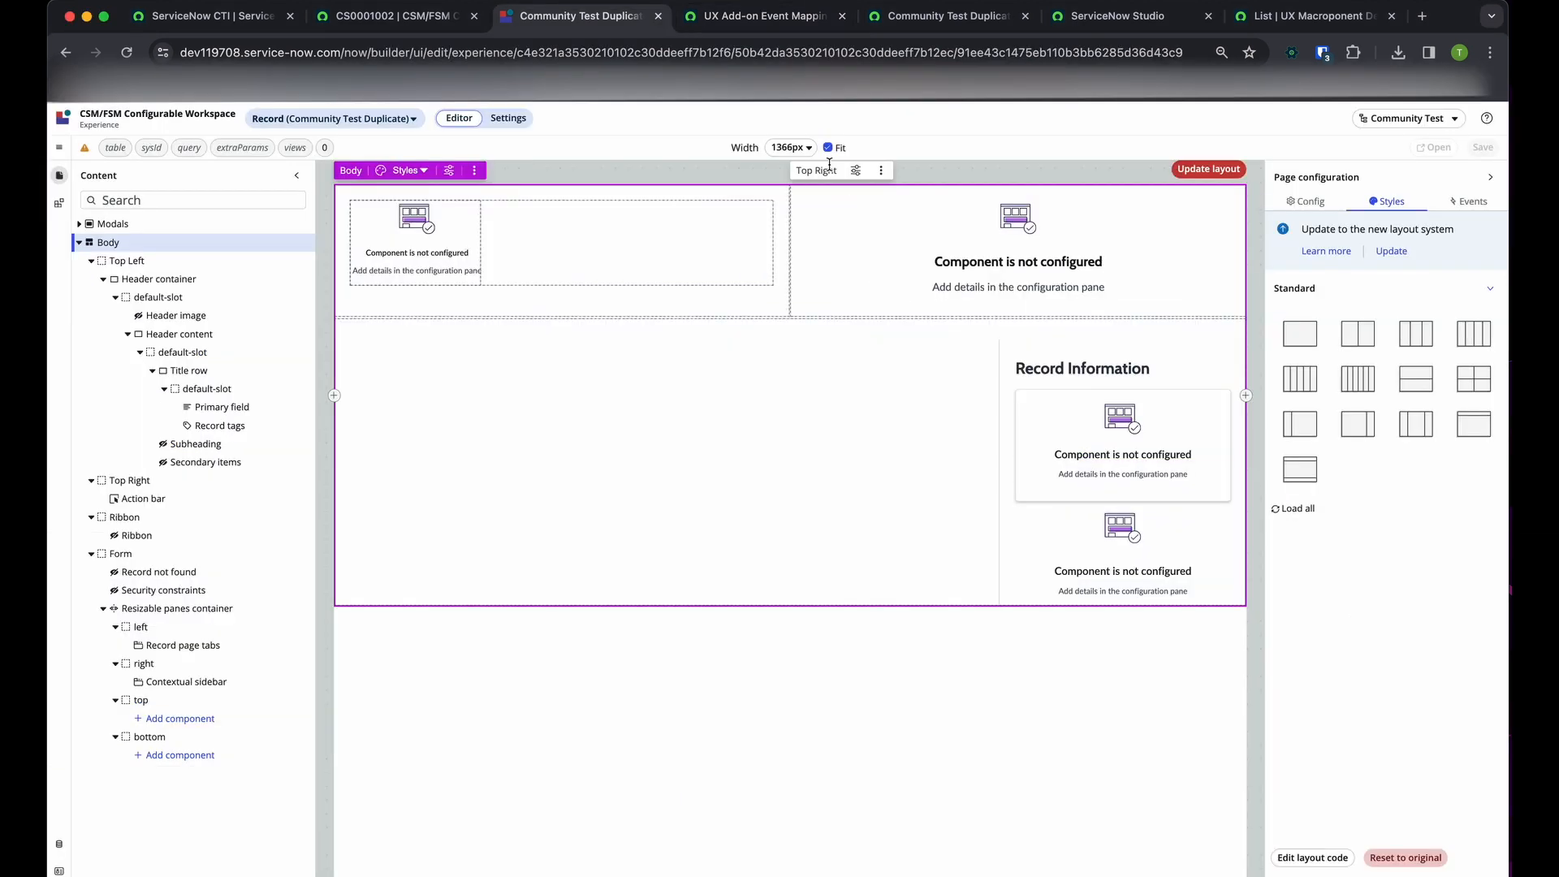
pyautogui.hotkey('ctrl', 'Tab')
pyautogui.hotkey('ctrl', 'Tab')
pyautogui.doubleClick(607, 58)
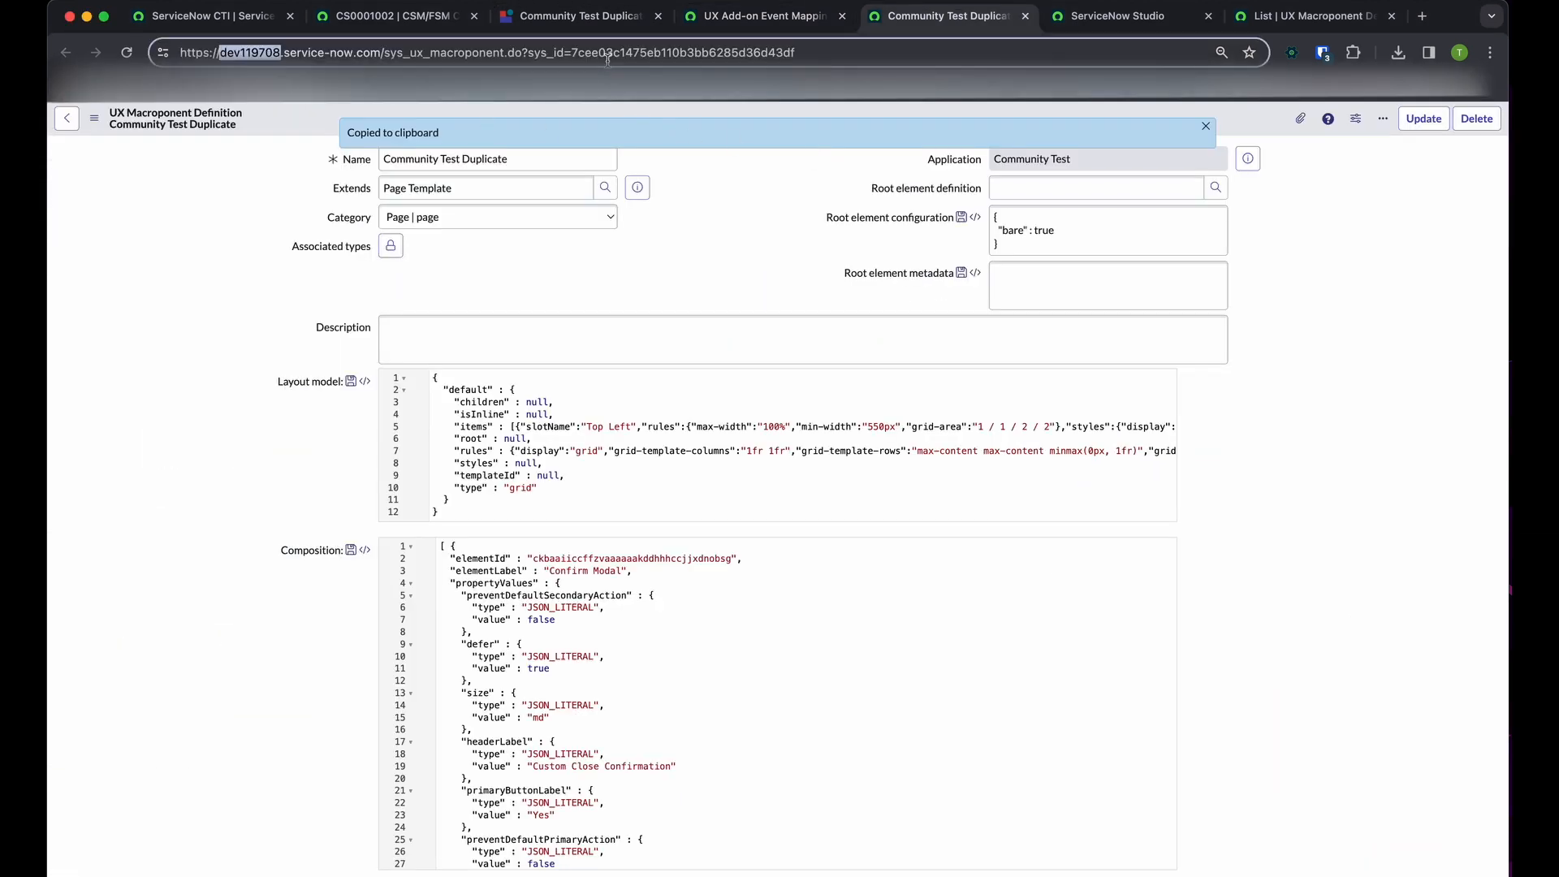
pyautogui.doubleClick(619, 59)
pyautogui.hotkey('ctrl', 'shift', 'Tab')
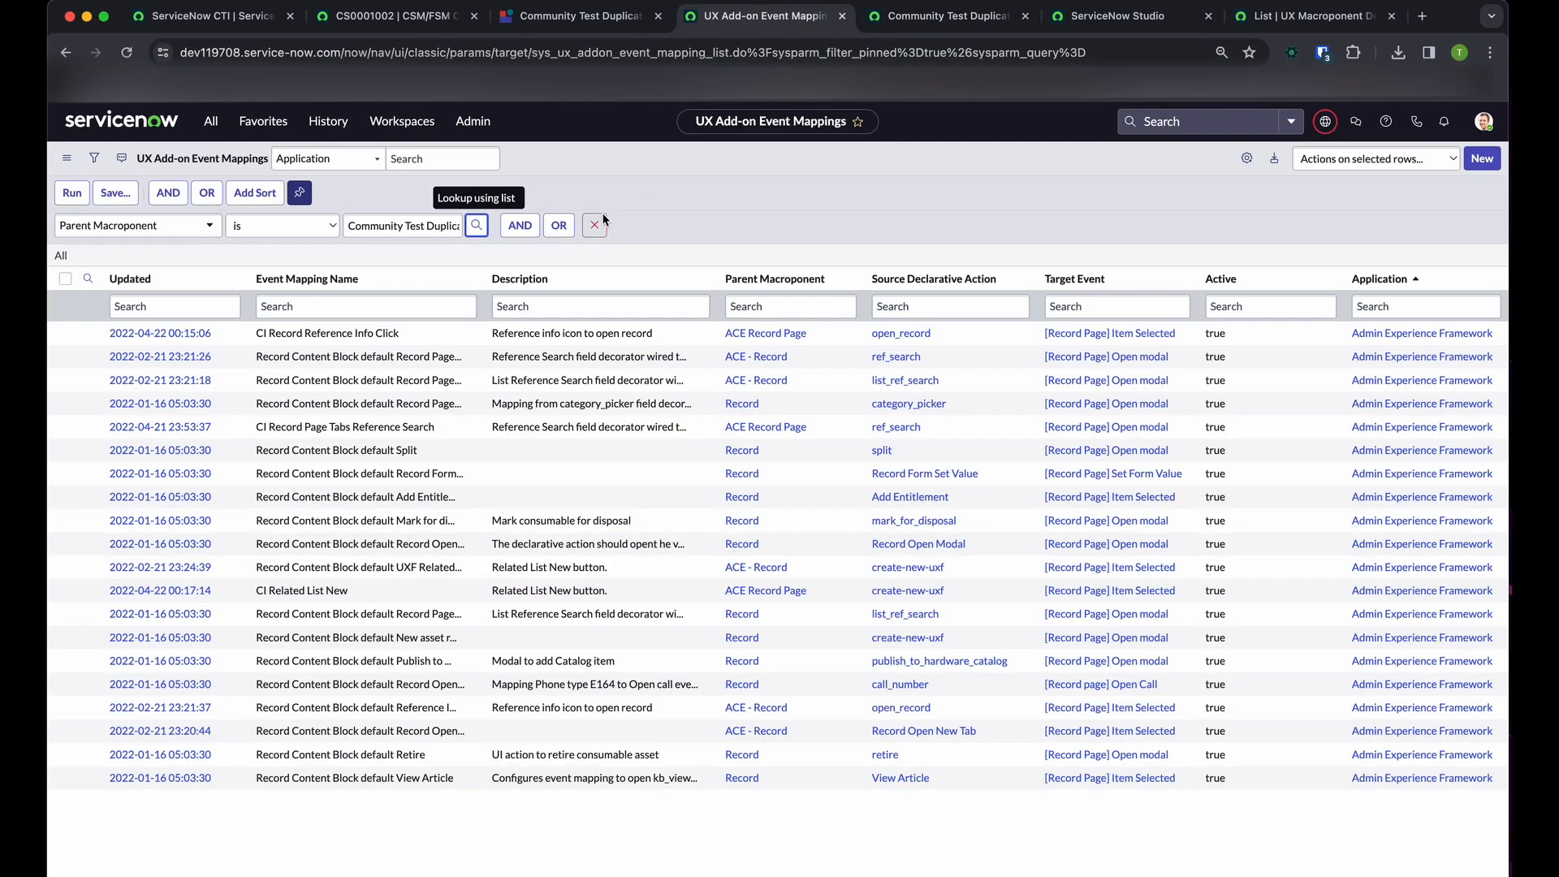
# Look up Community Test Duplicate by its copied Sys ID, use it as the Parent Macroponent value, and run the filter
pyautogui.click(476, 225)
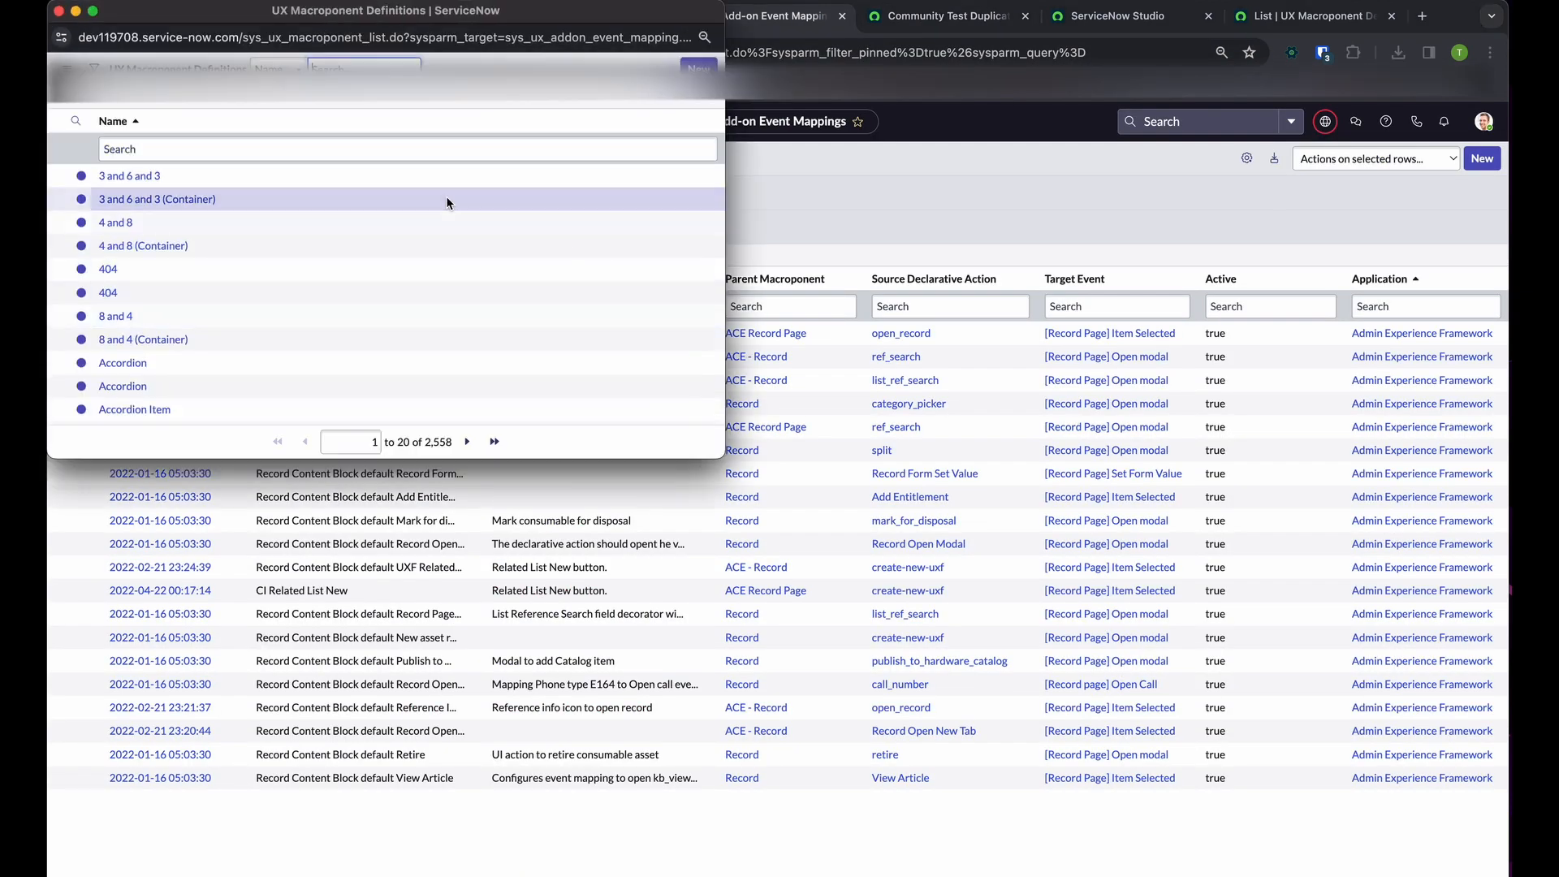
pyautogui.click(94, 69)
pyautogui.click(154, 138)
pyautogui.write('st')
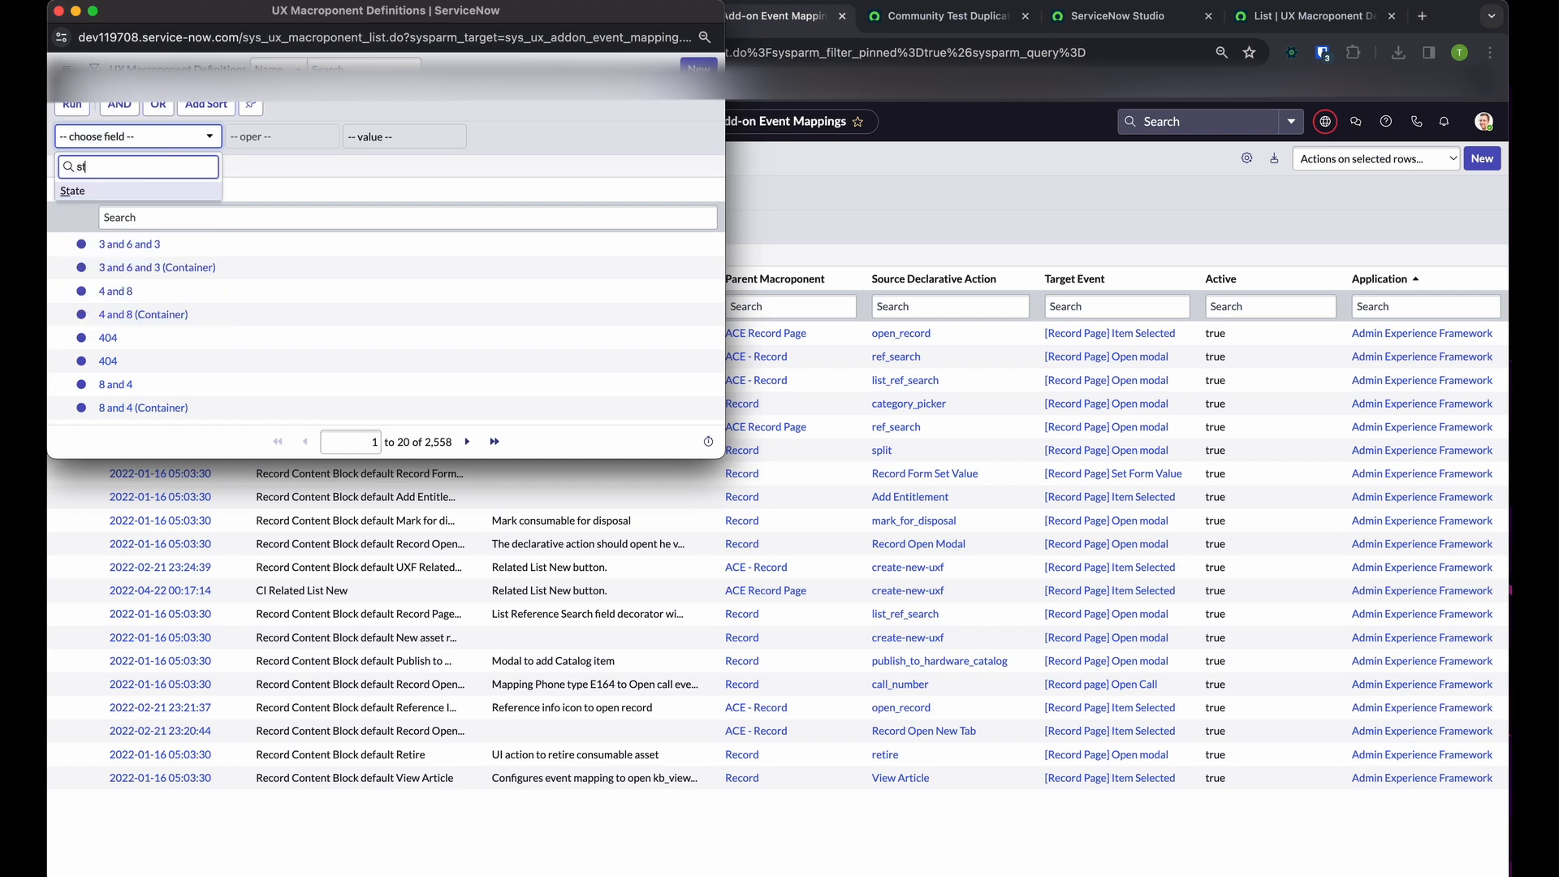
pyautogui.press('Return')
pyautogui.click(415, 141)
pyautogui.press('super+v')
pyautogui.press('Return')
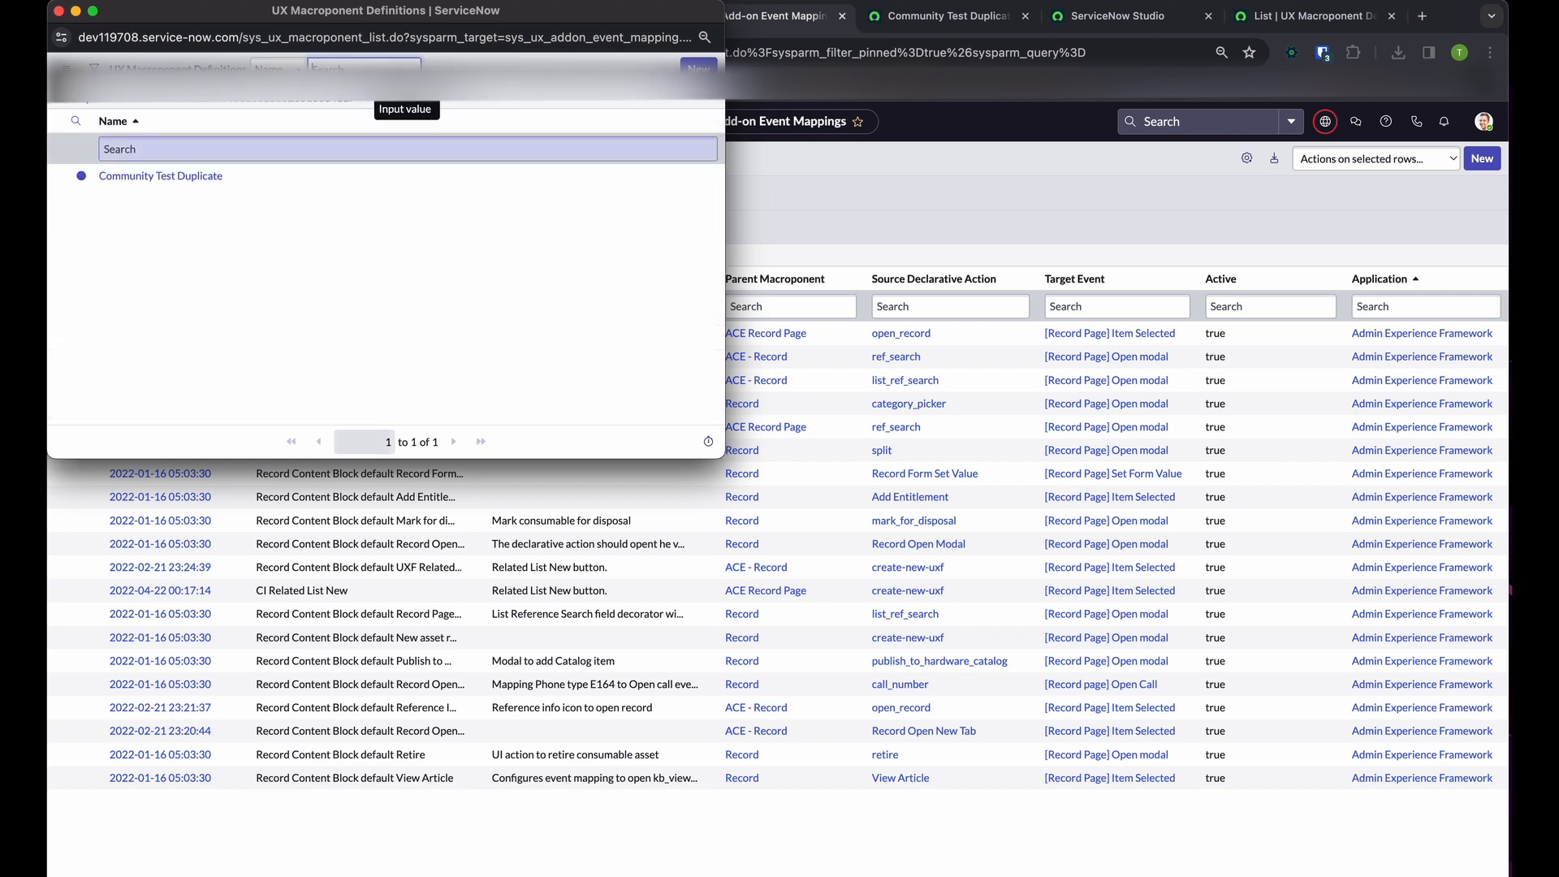
pyautogui.click(175, 176)
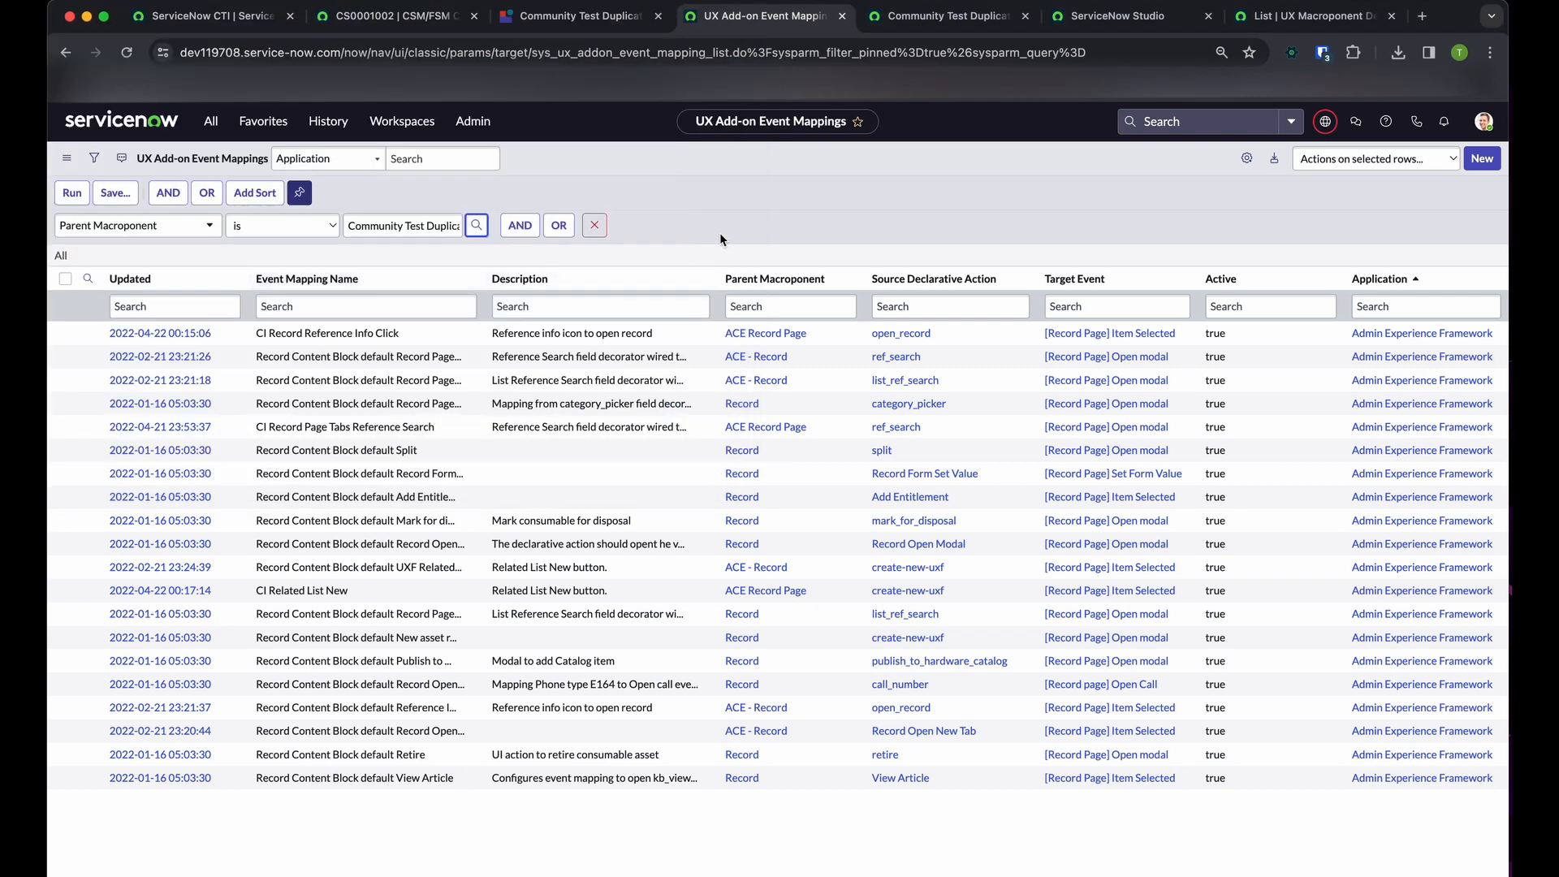
pyautogui.click(72, 192)
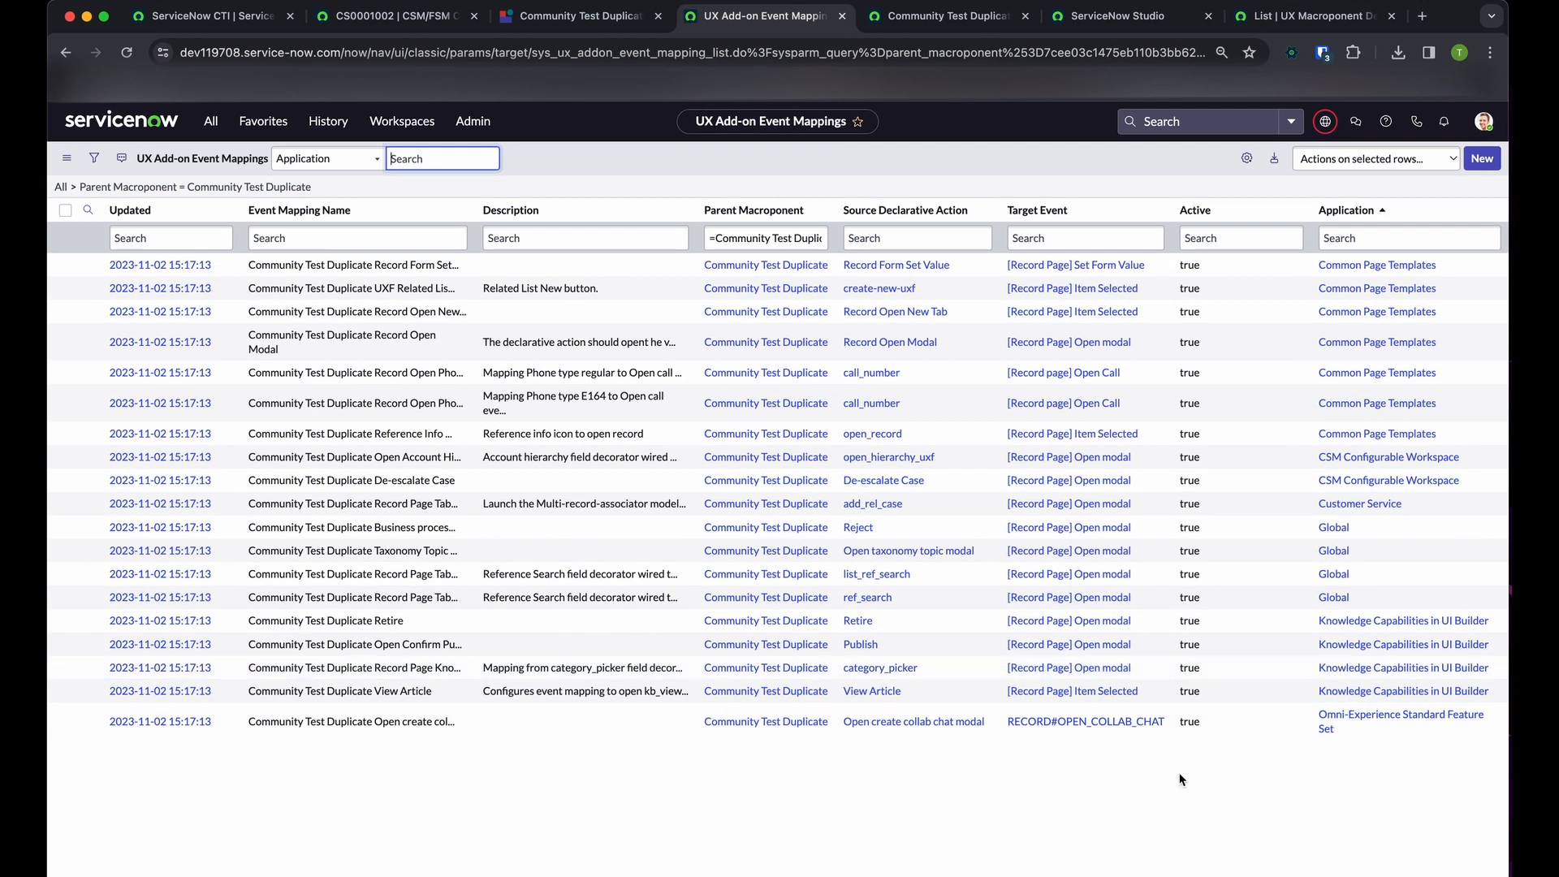
# Review the filtered event mappings and compare them with the reference fields and icons on the open case record
pyautogui.moveTo(83, 764); pyautogui.dragTo(81, 265)
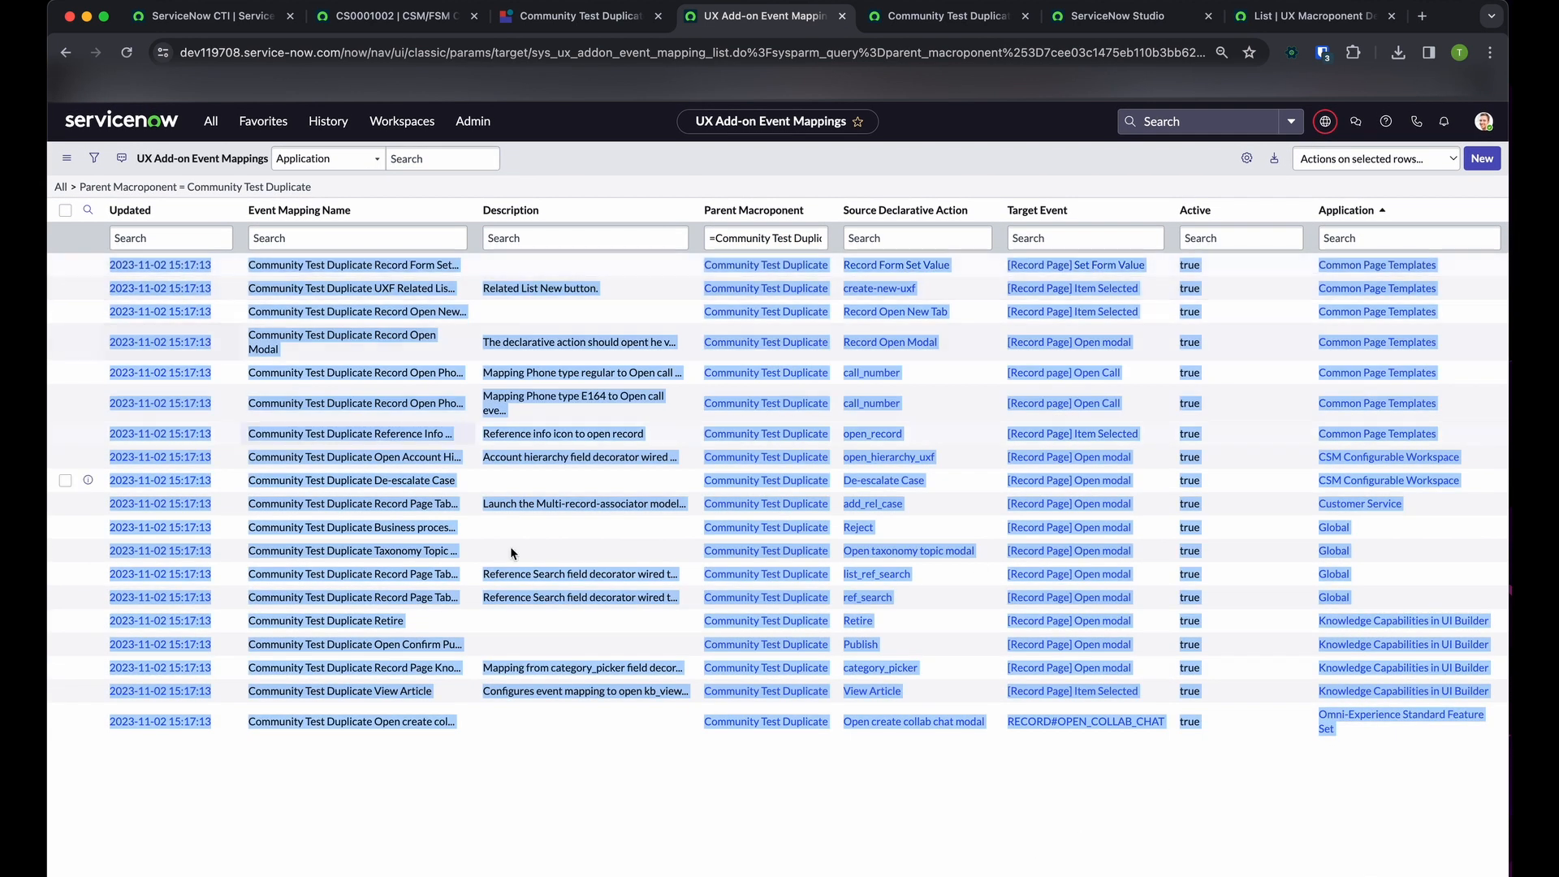
pyautogui.click(742, 765)
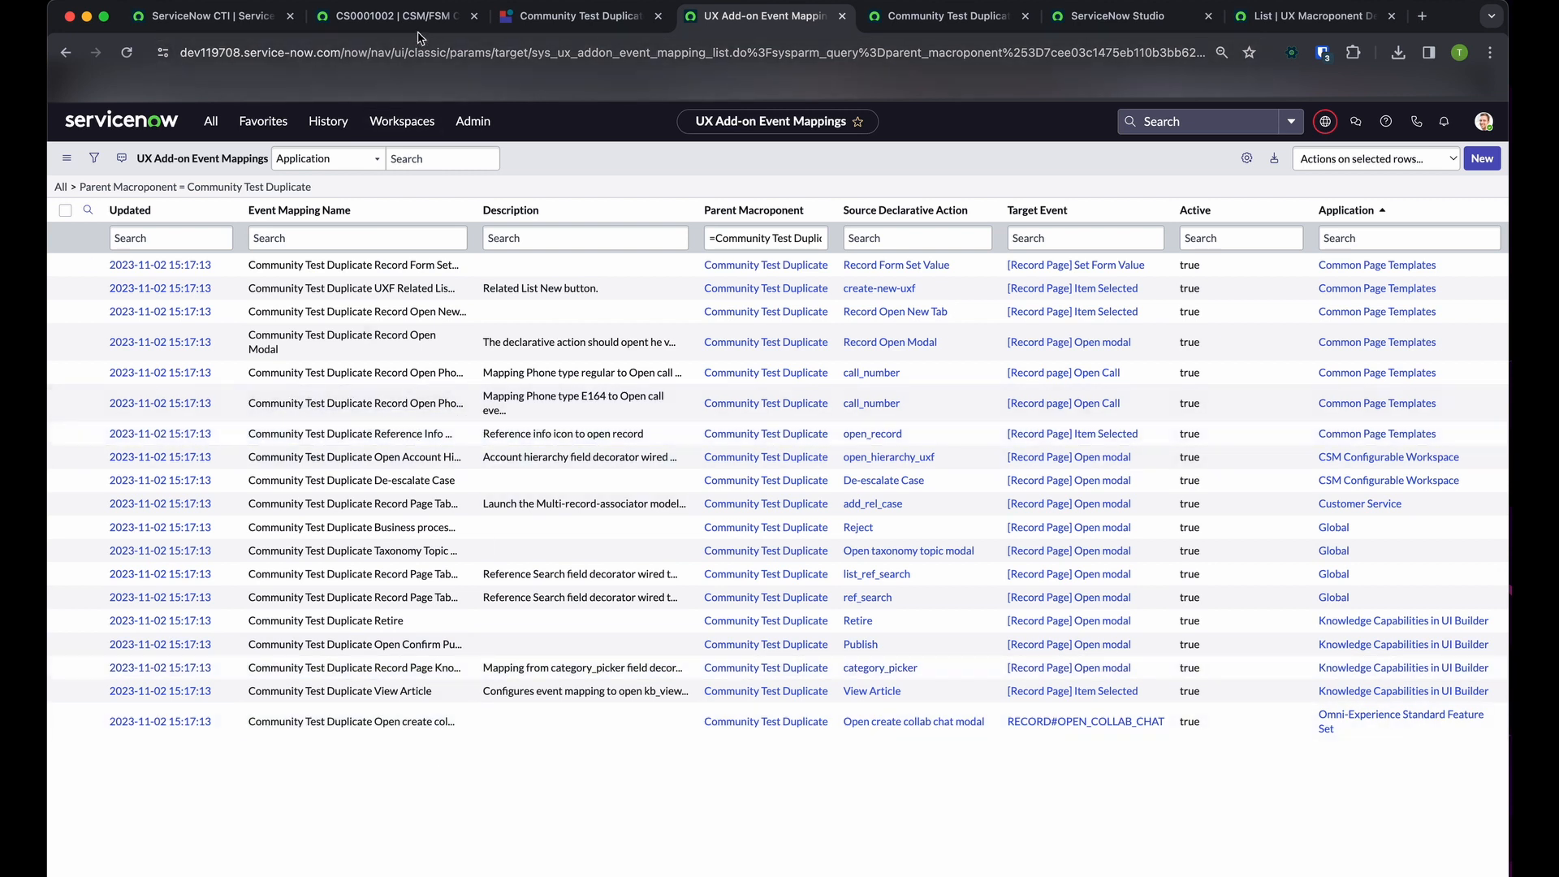
pyautogui.click(390, 16)
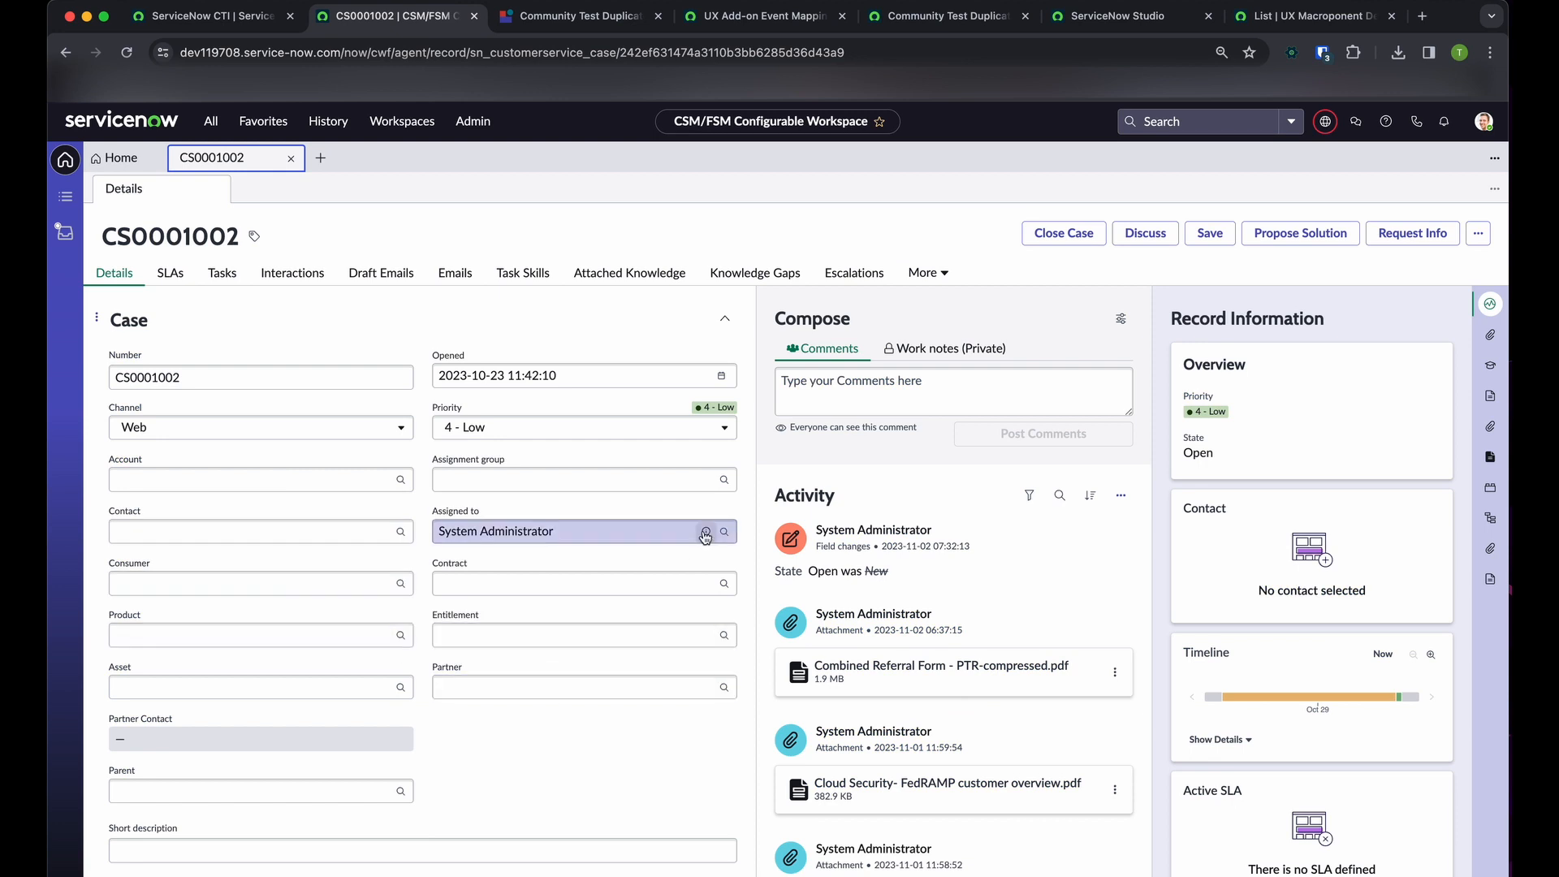
pyautogui.click(759, 15)
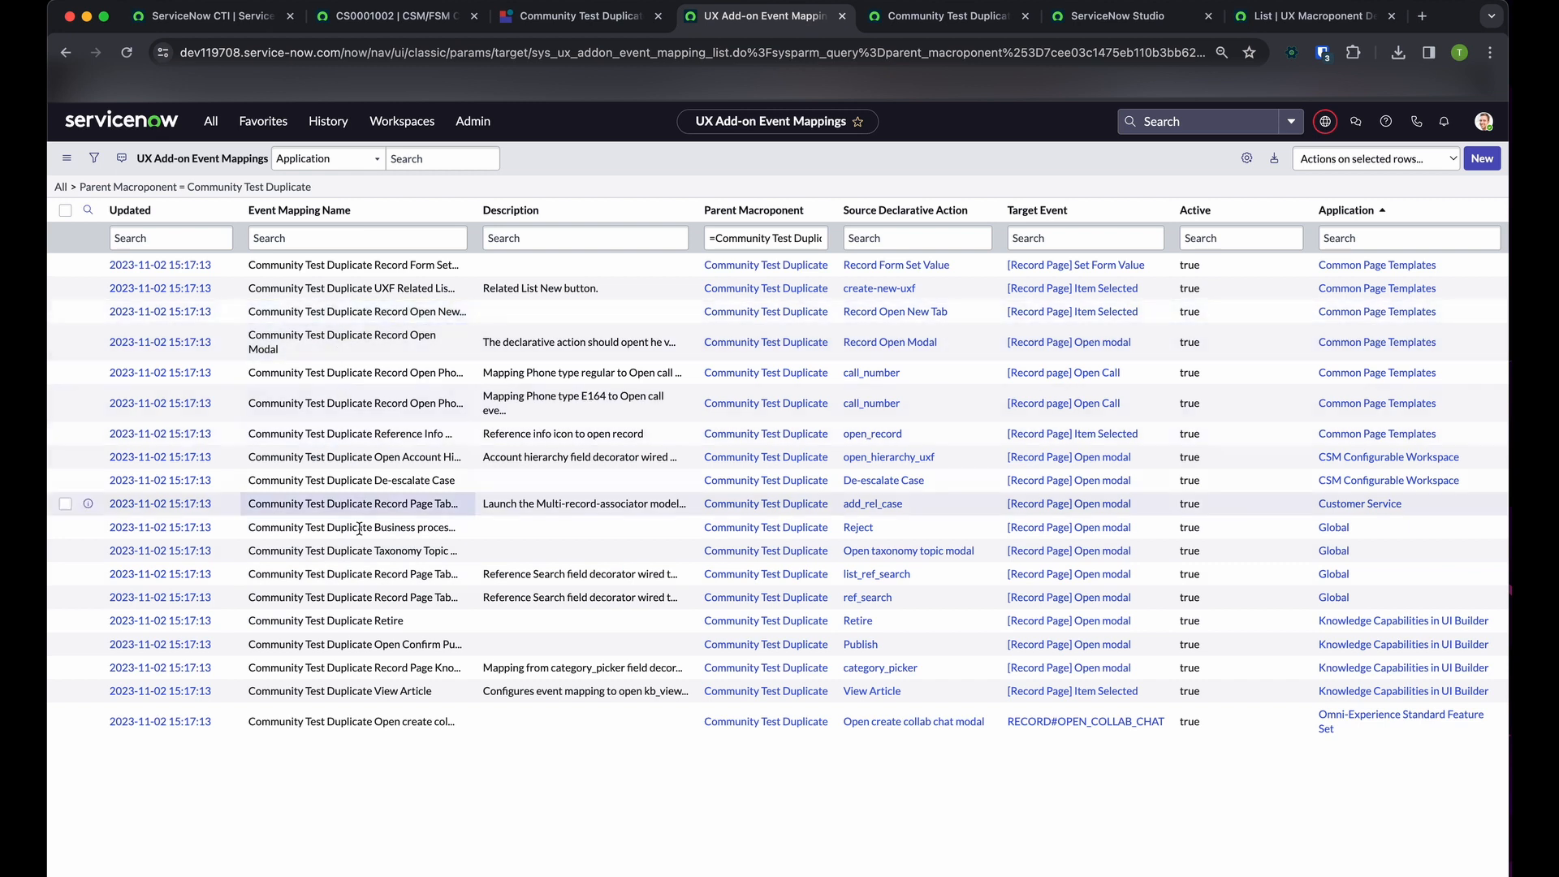
# Open the Community Test Duplicate Reference Info Click mapping and examine its application and event mapping name
pyautogui.click(208, 438)
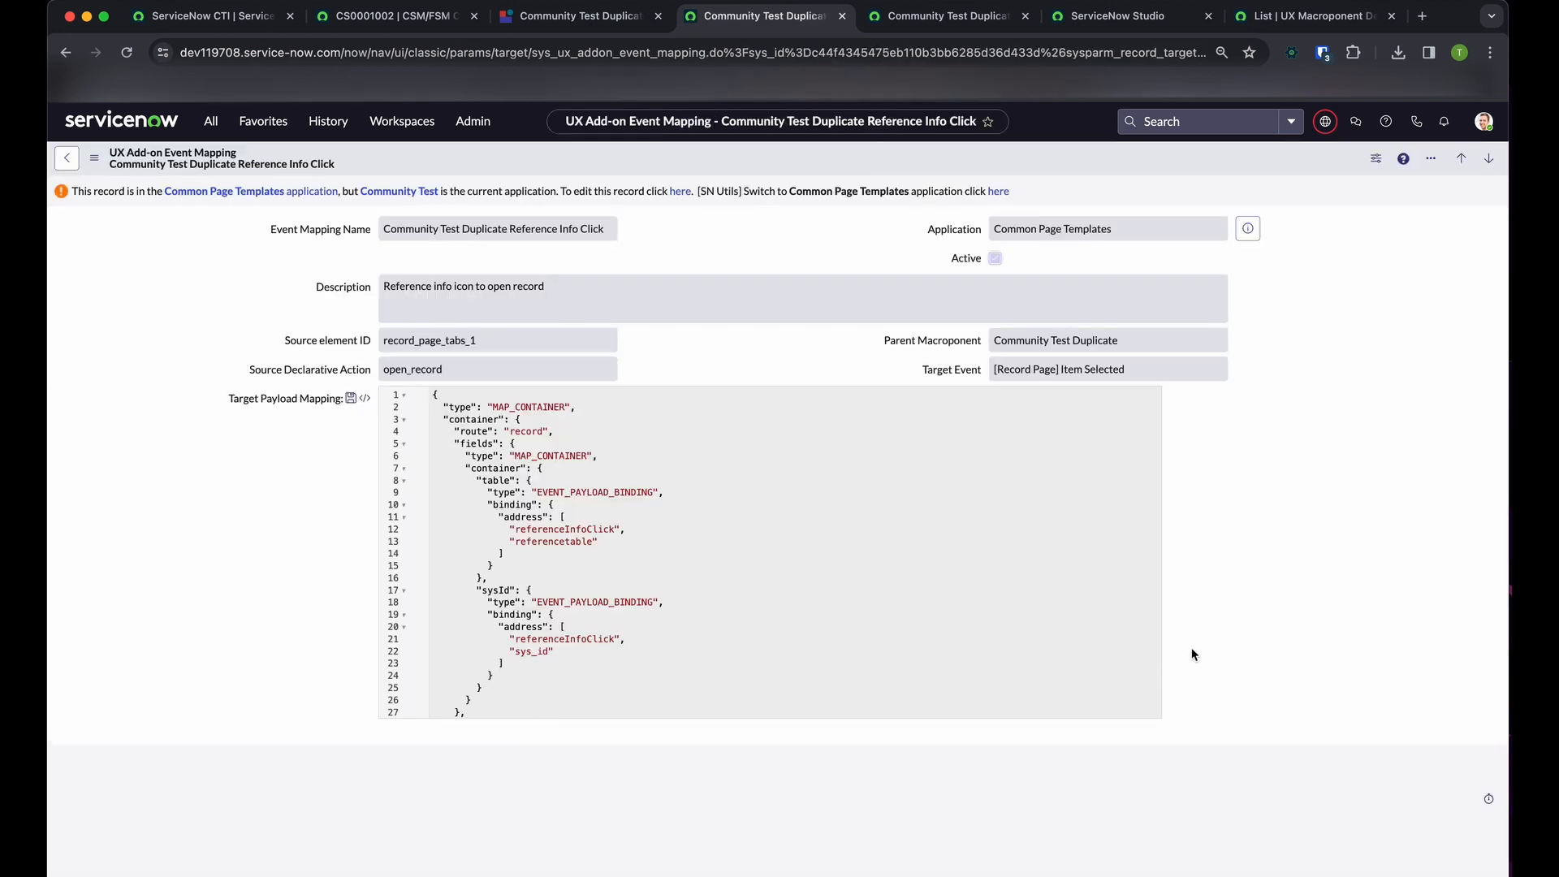
pyautogui.moveTo(1143, 221); pyautogui.dragTo(859, 225)
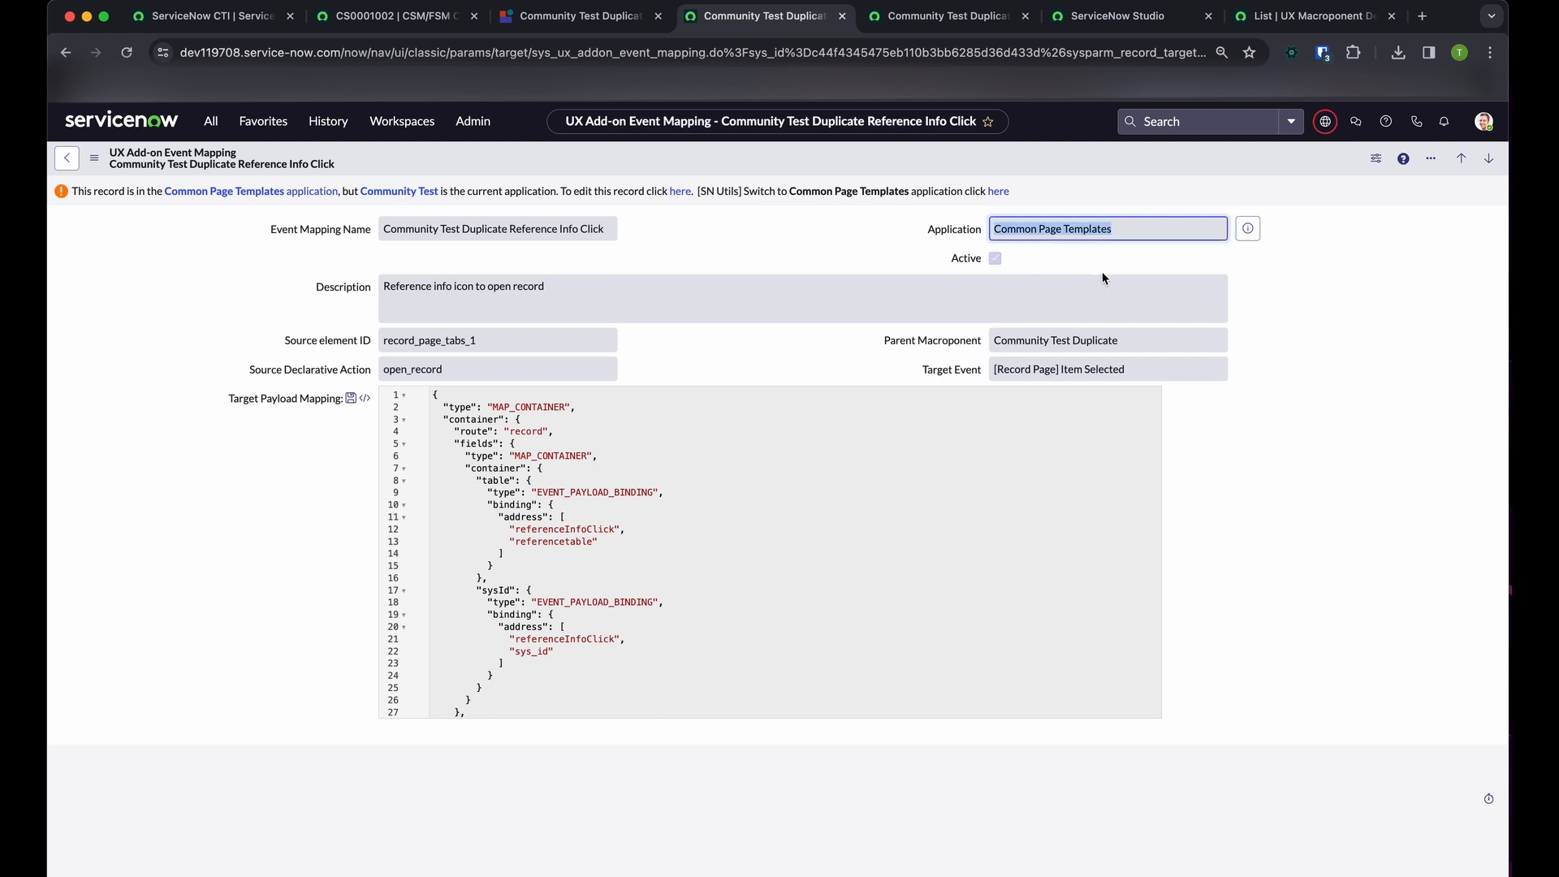
pyautogui.click(783, 309)
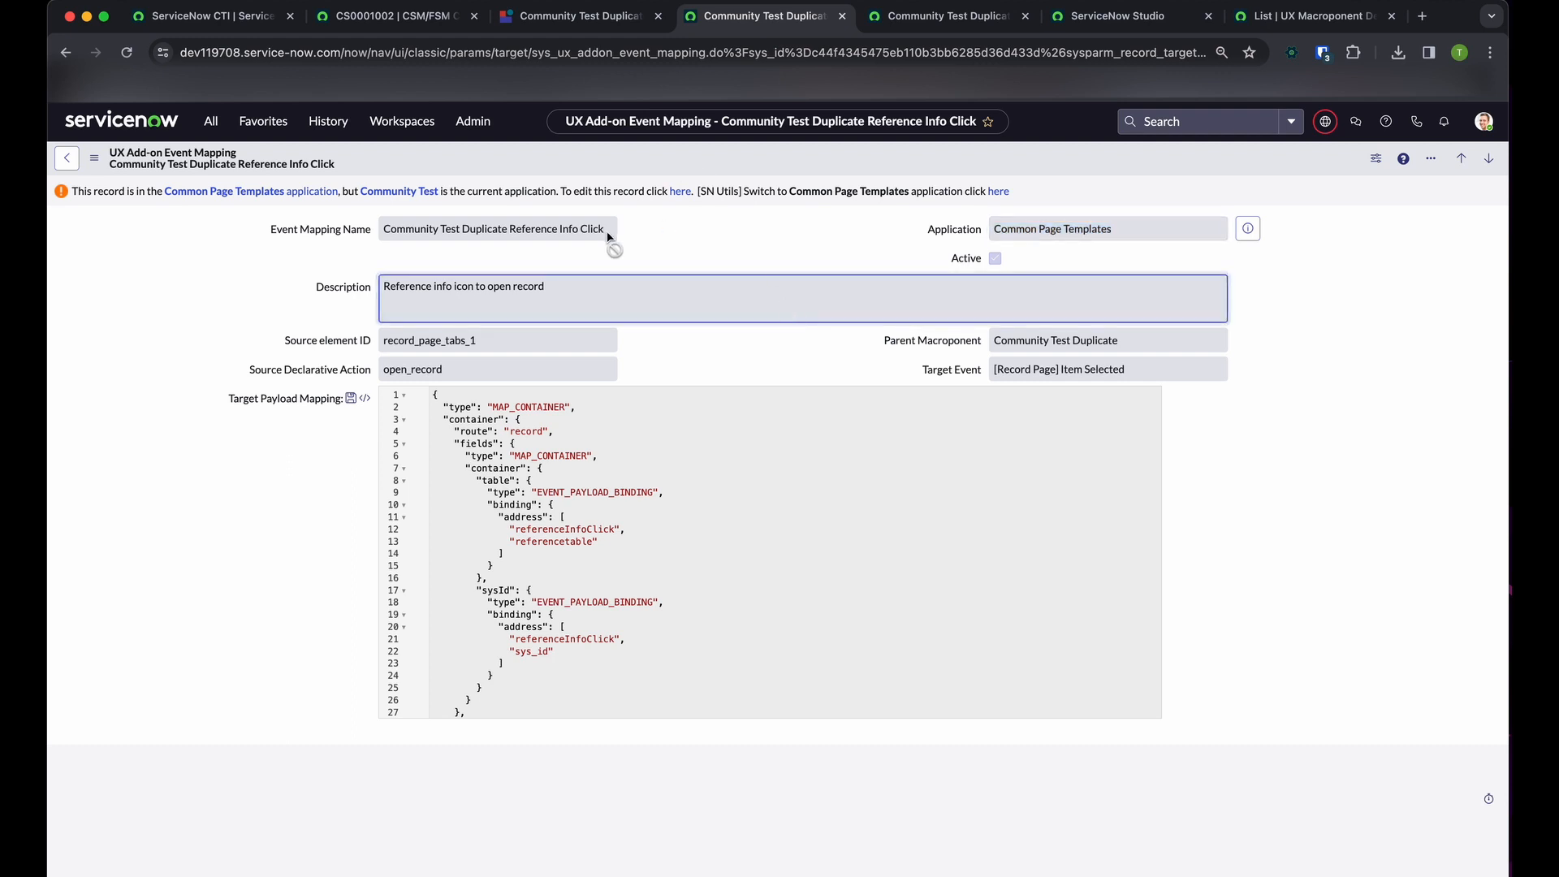
pyautogui.doubleClick(575, 230)
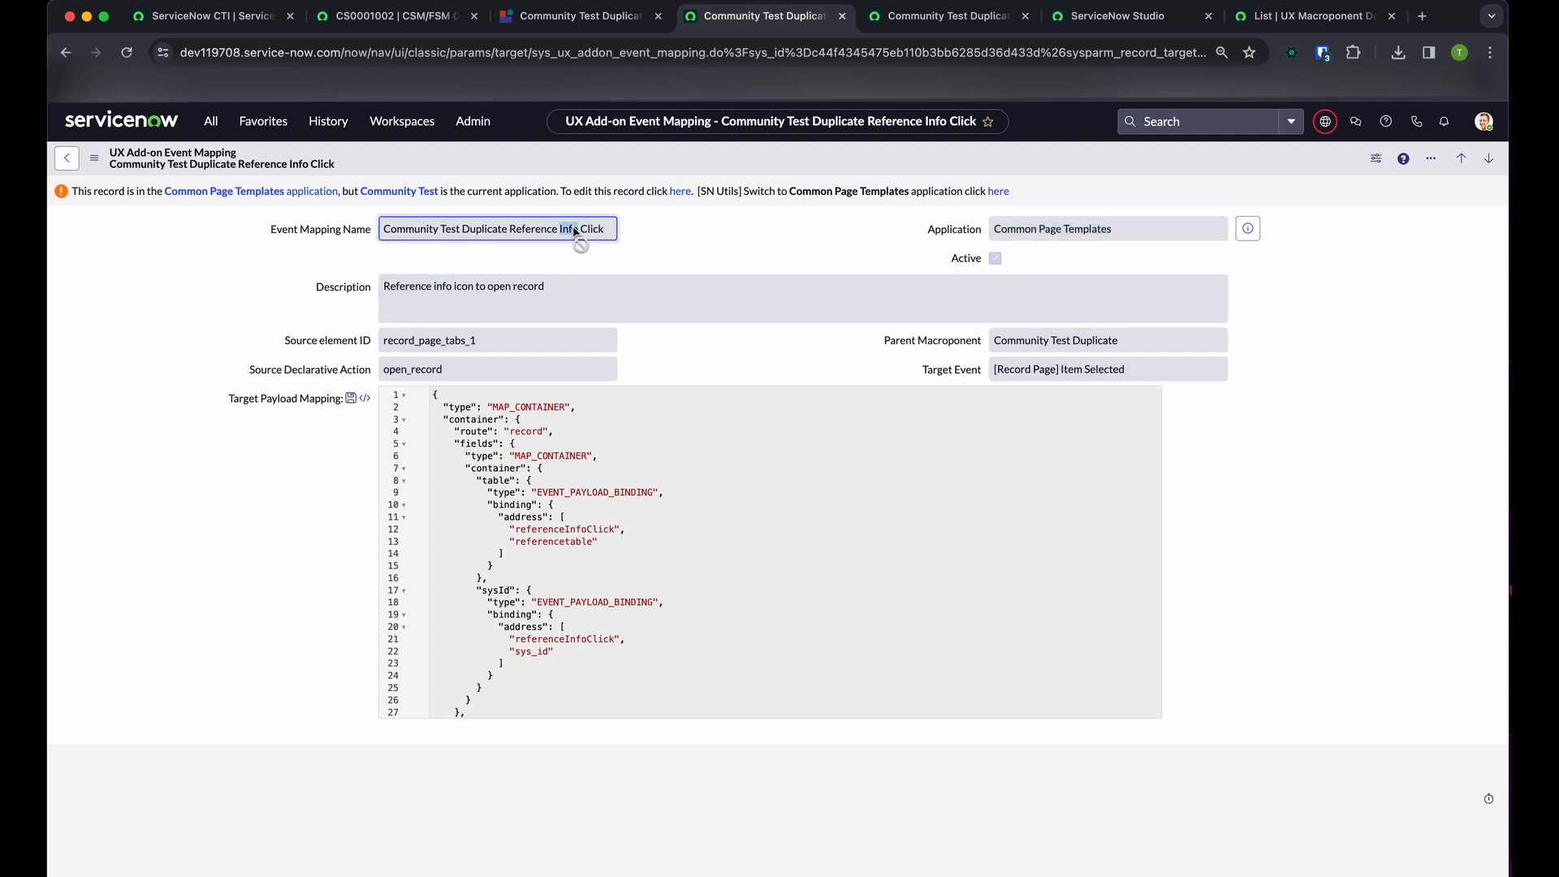
pyautogui.click(629, 18)
pyautogui.click(766, 27)
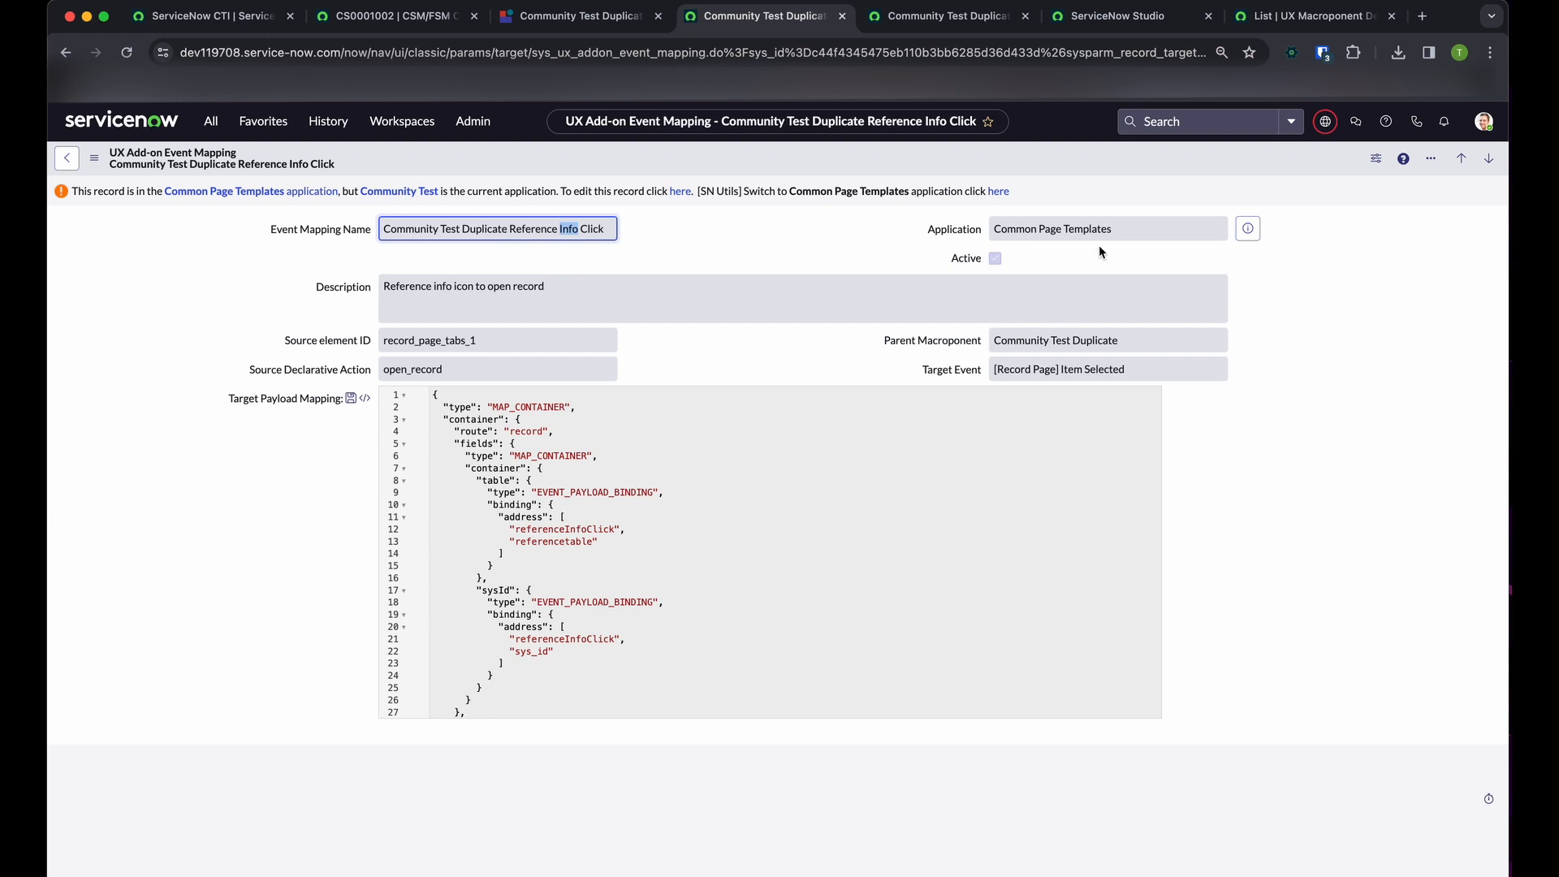
# Compare the Reference Info Click mapping's Parent Macroponent with its Application scope
pyautogui.moveTo(909, 244); pyautogui.dragTo(1038, 227)
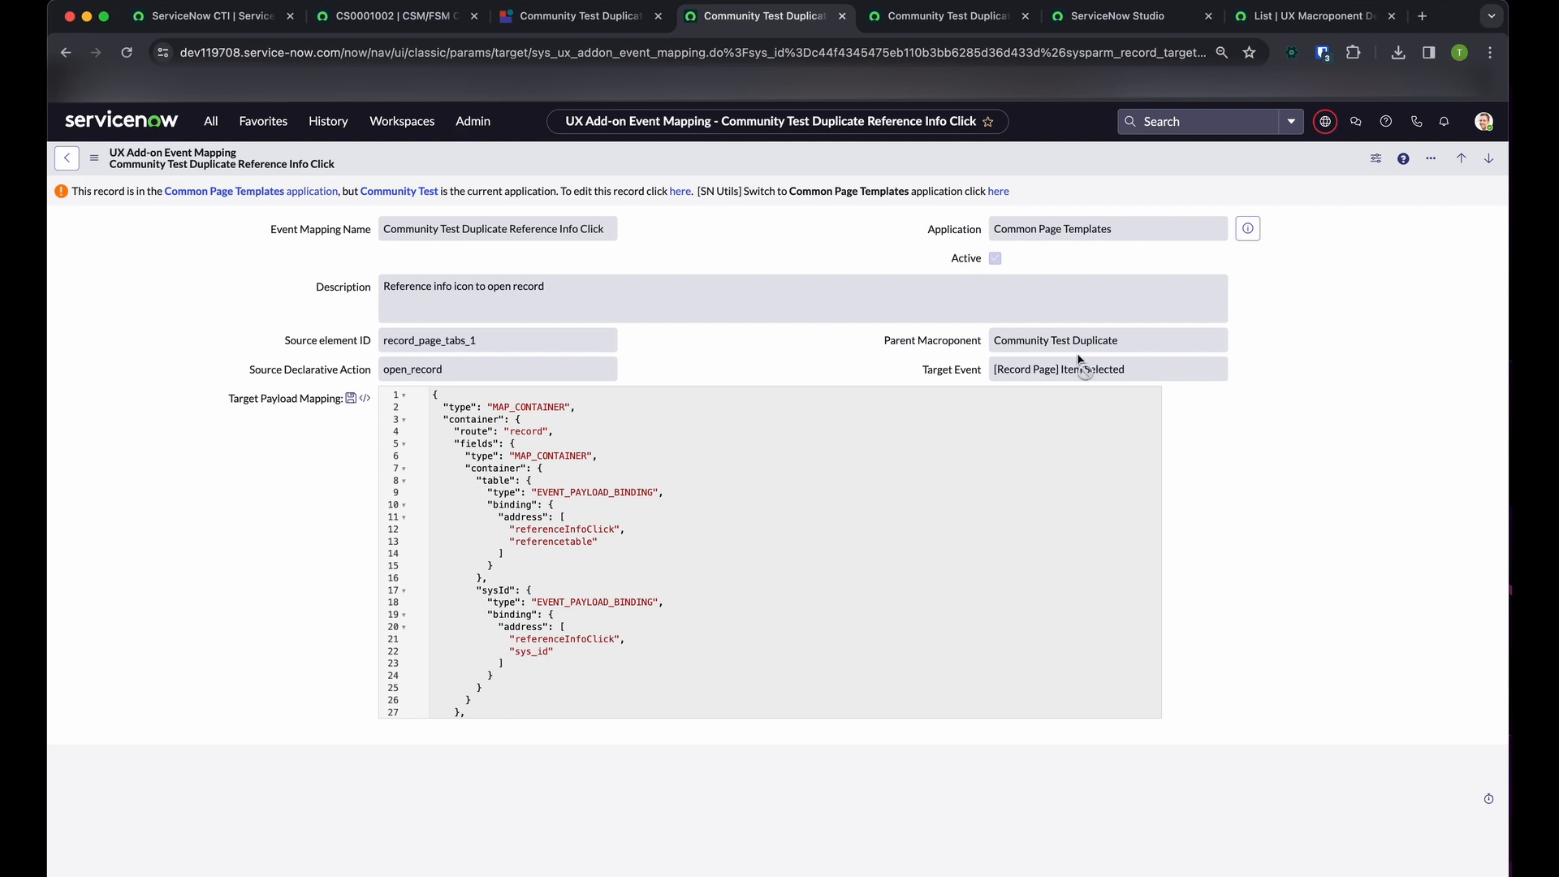
pyautogui.moveTo(1132, 341); pyautogui.dragTo(855, 338)
pyautogui.moveTo(1127, 233); pyautogui.dragTo(883, 226)
pyautogui.click(883, 227)
# Show the mapping's latest update record, preview its update set to check the application, and examine the payload
pyautogui.rightClick(747, 163)
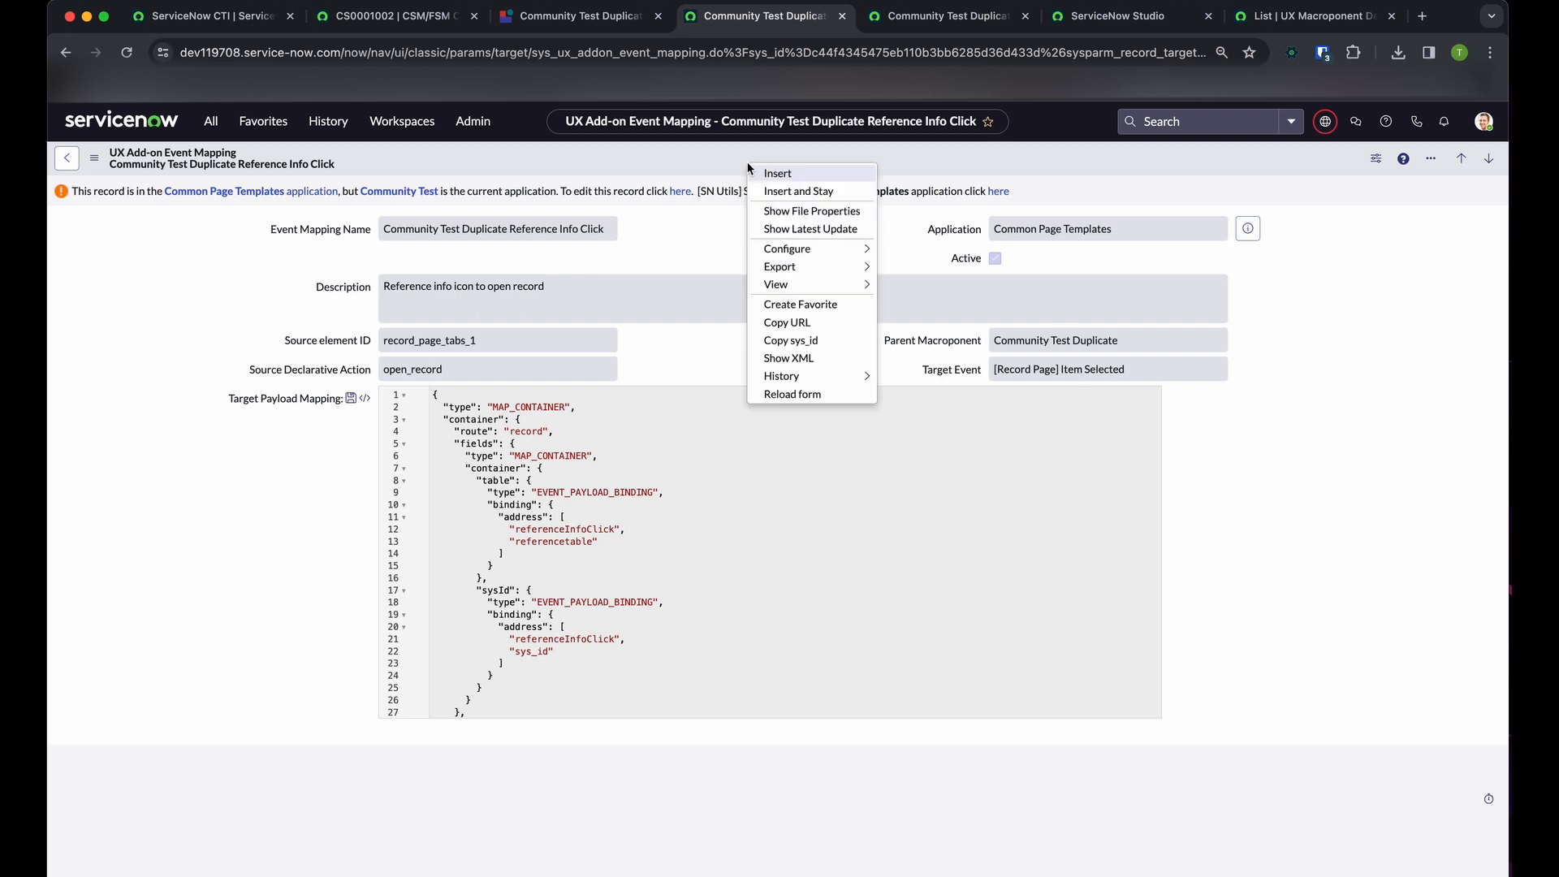
pyautogui.click(814, 230)
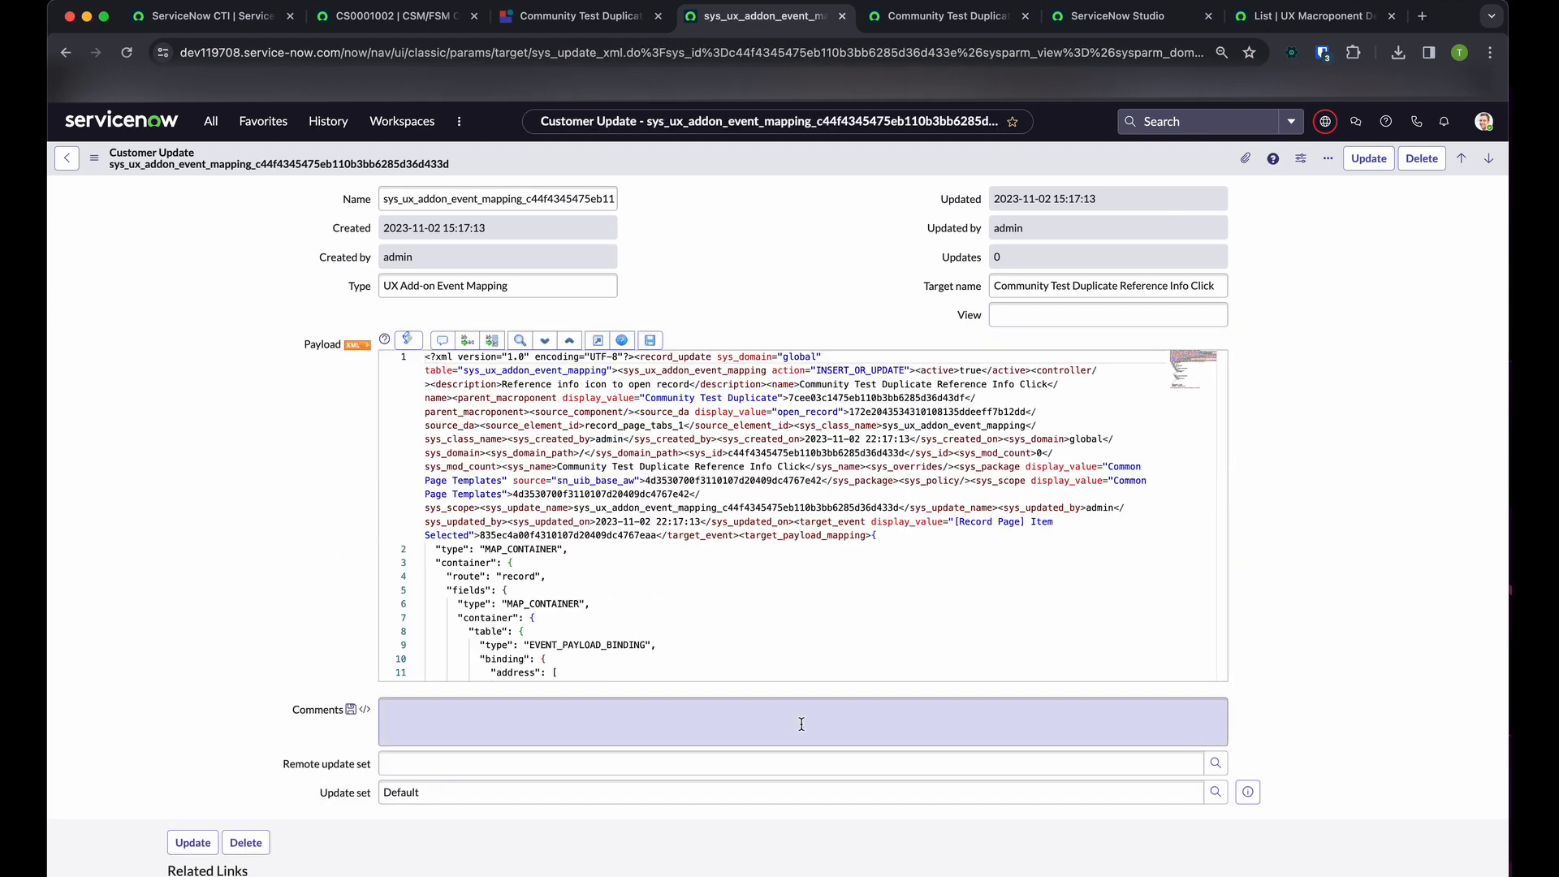
pyautogui.click(1236, 800)
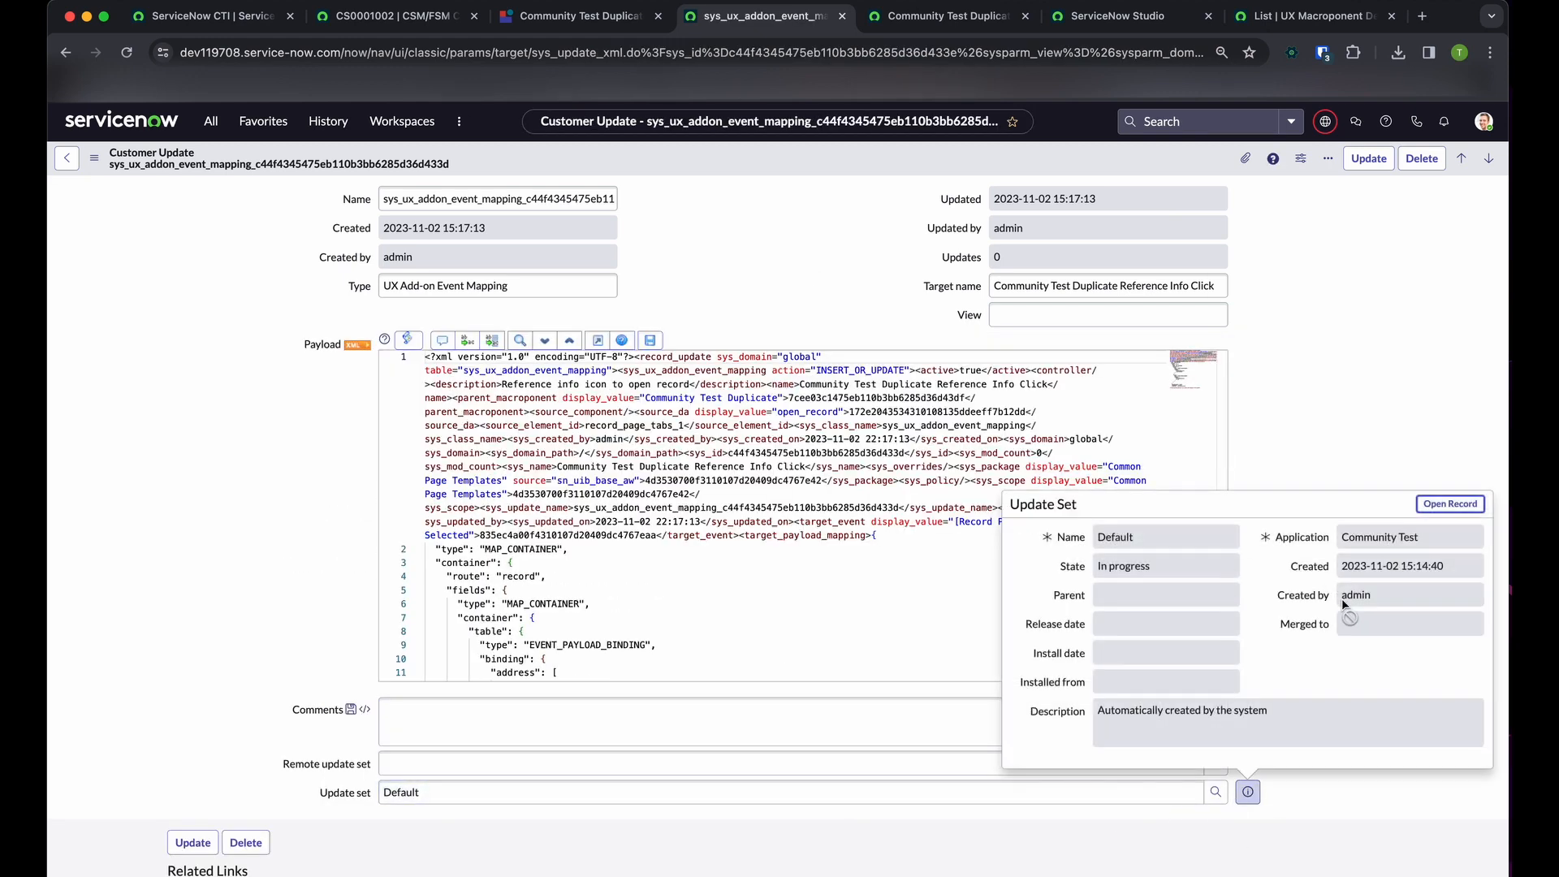
pyautogui.moveTo(1438, 543); pyautogui.dragTo(1294, 537)
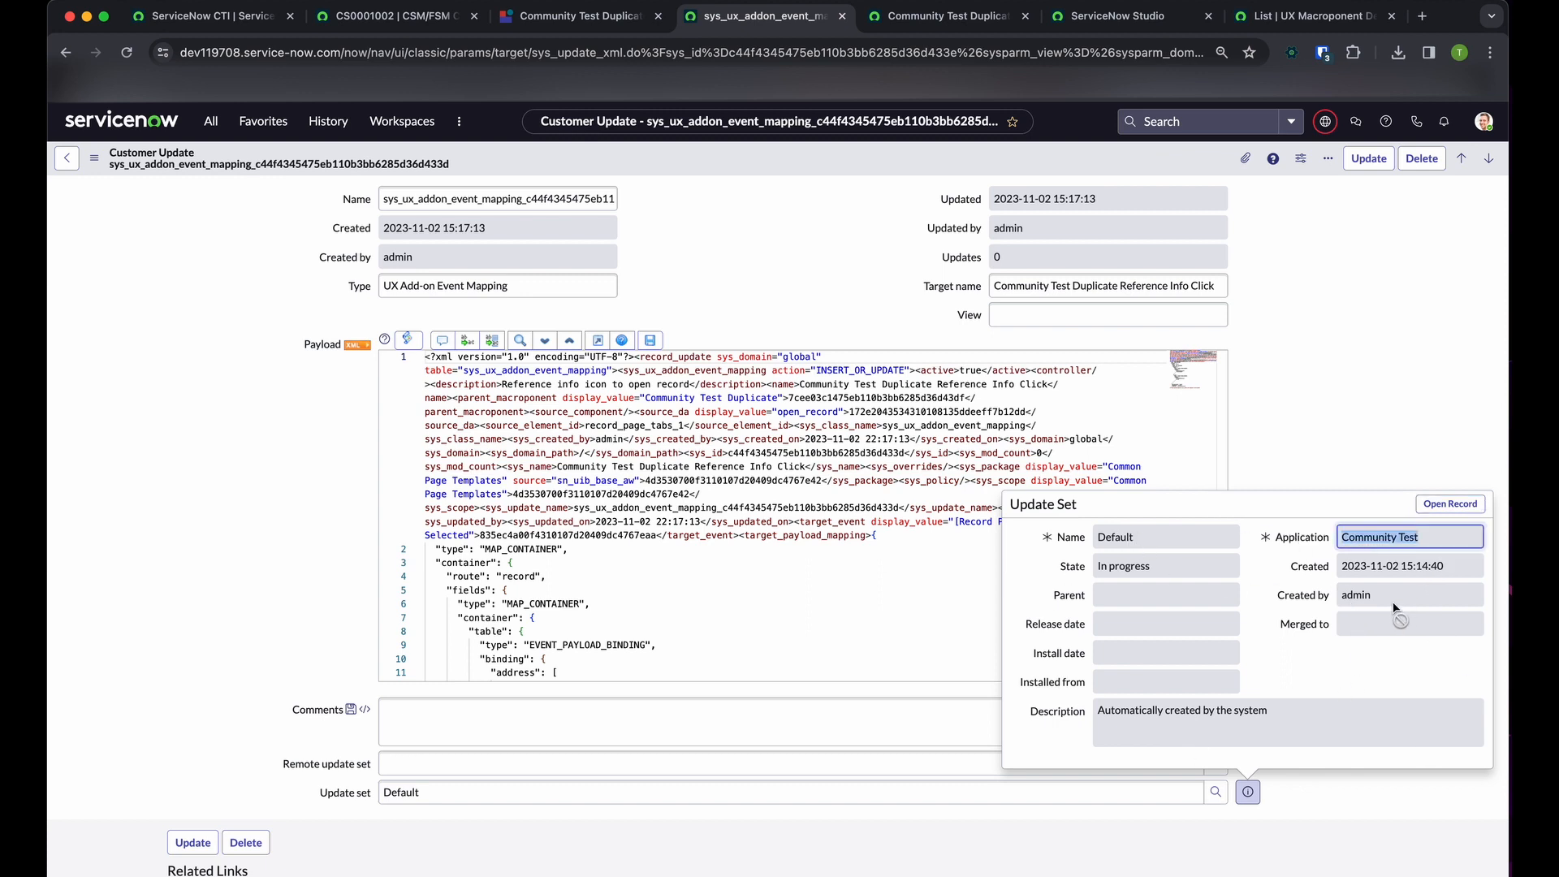
pyautogui.click(1435, 461)
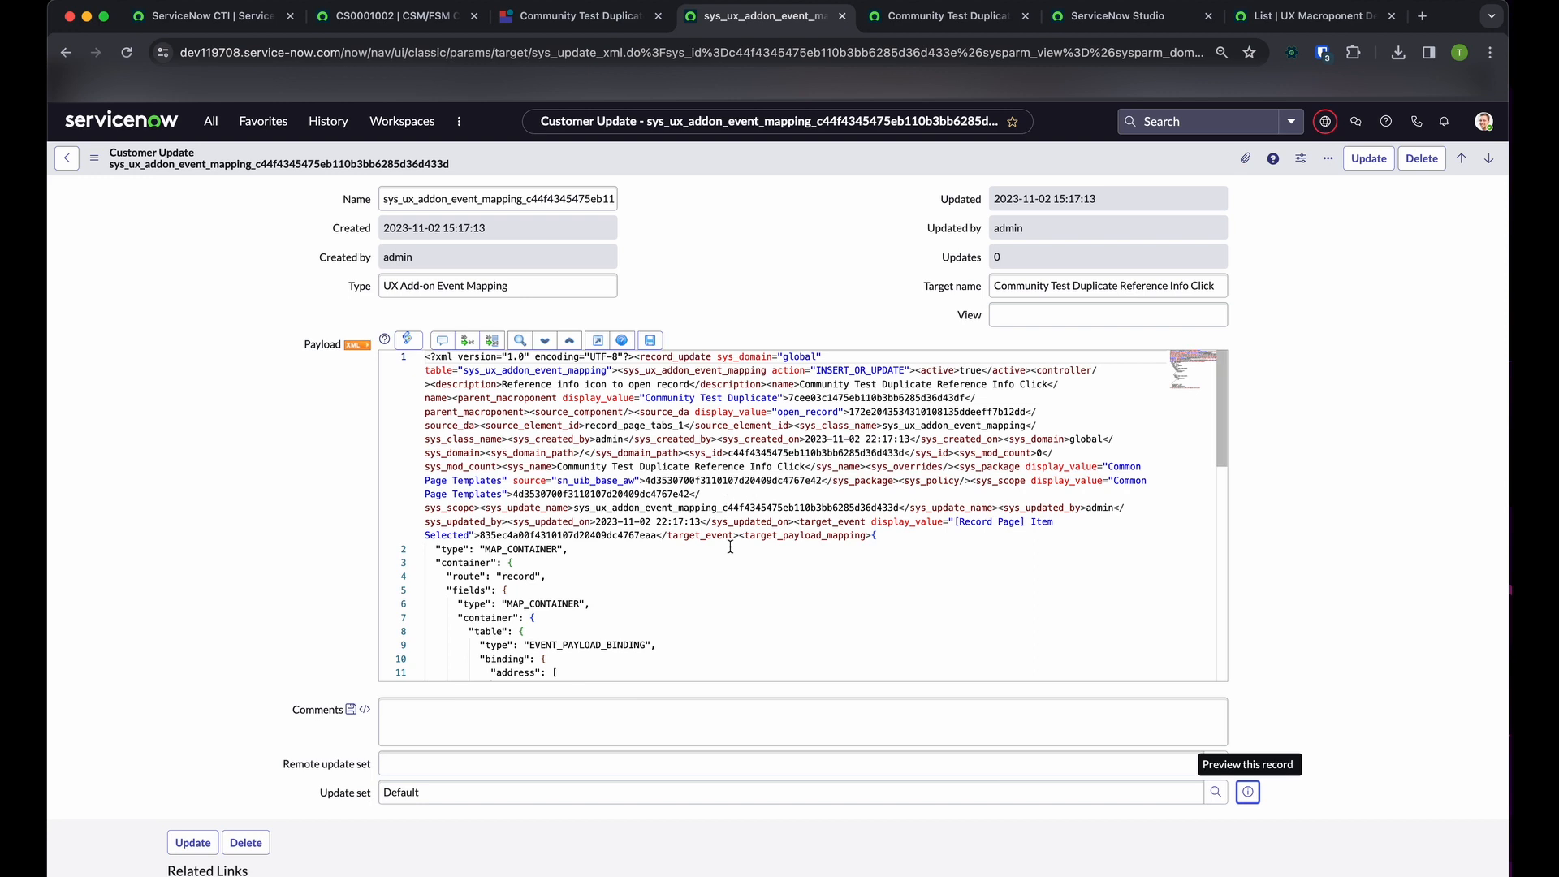
pyautogui.scroll(-10, 564, 574)
pyautogui.scroll(10, 564, 575)
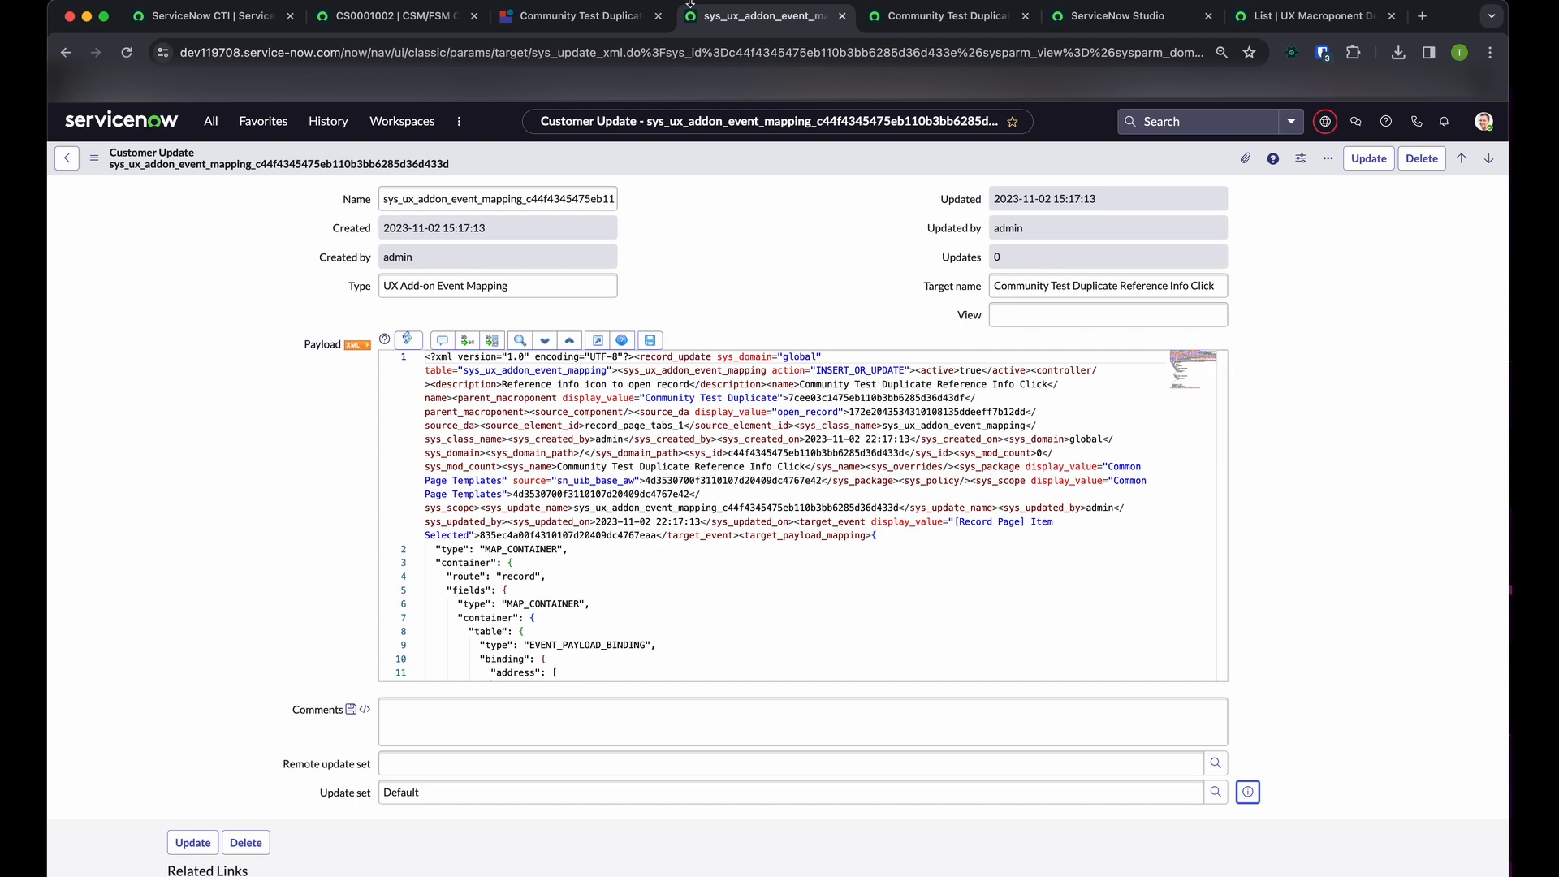
pyautogui.click(672, 15)
pyautogui.click(685, 19)
pyautogui.click(889, 18)
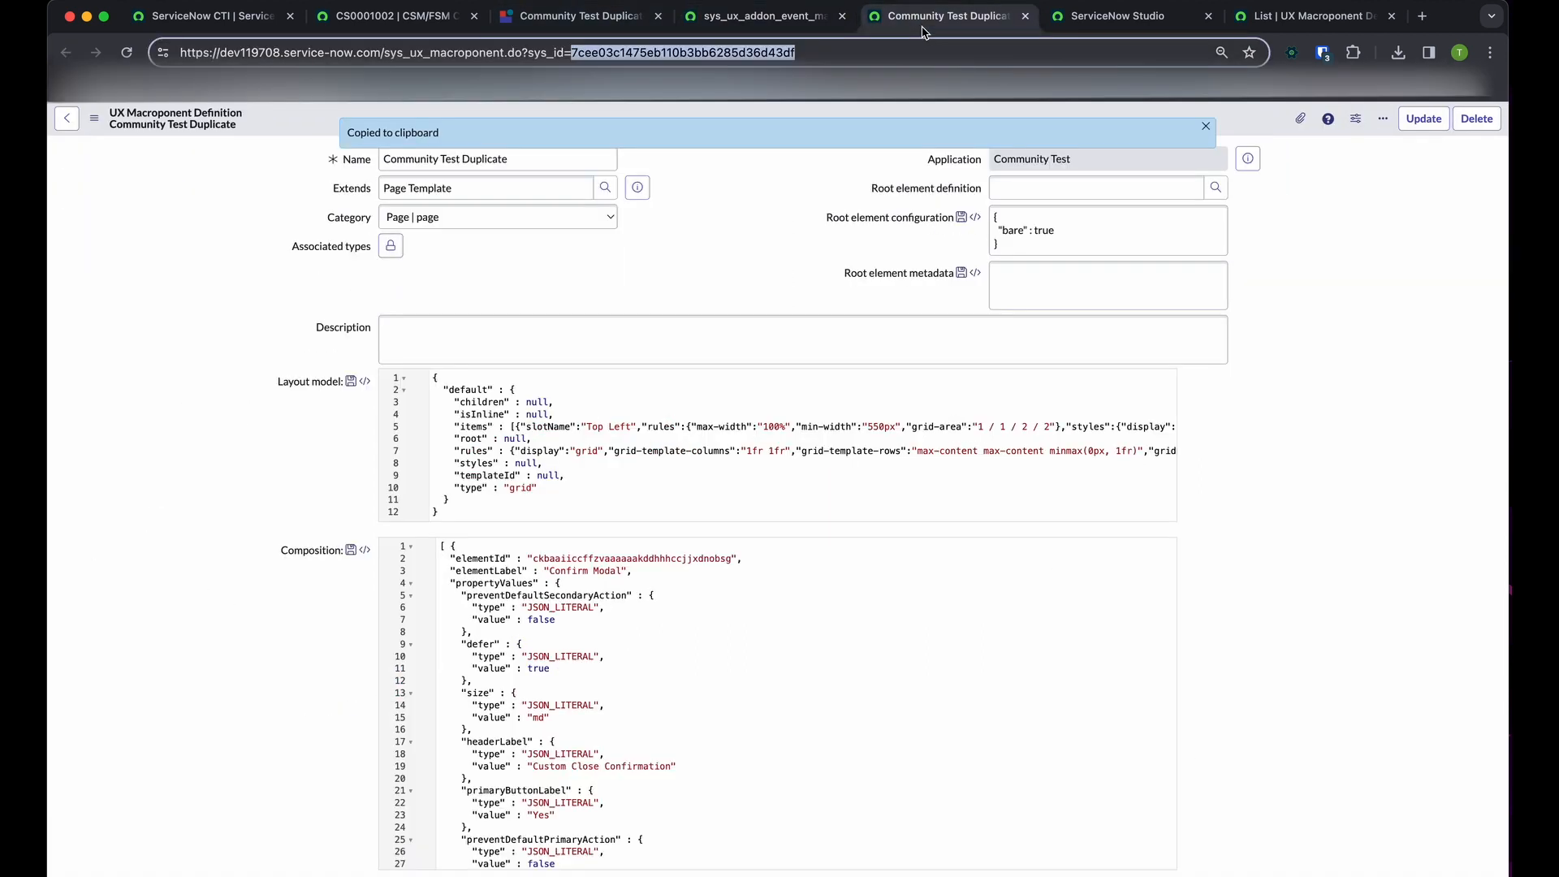
pyautogui.click(787, 20)
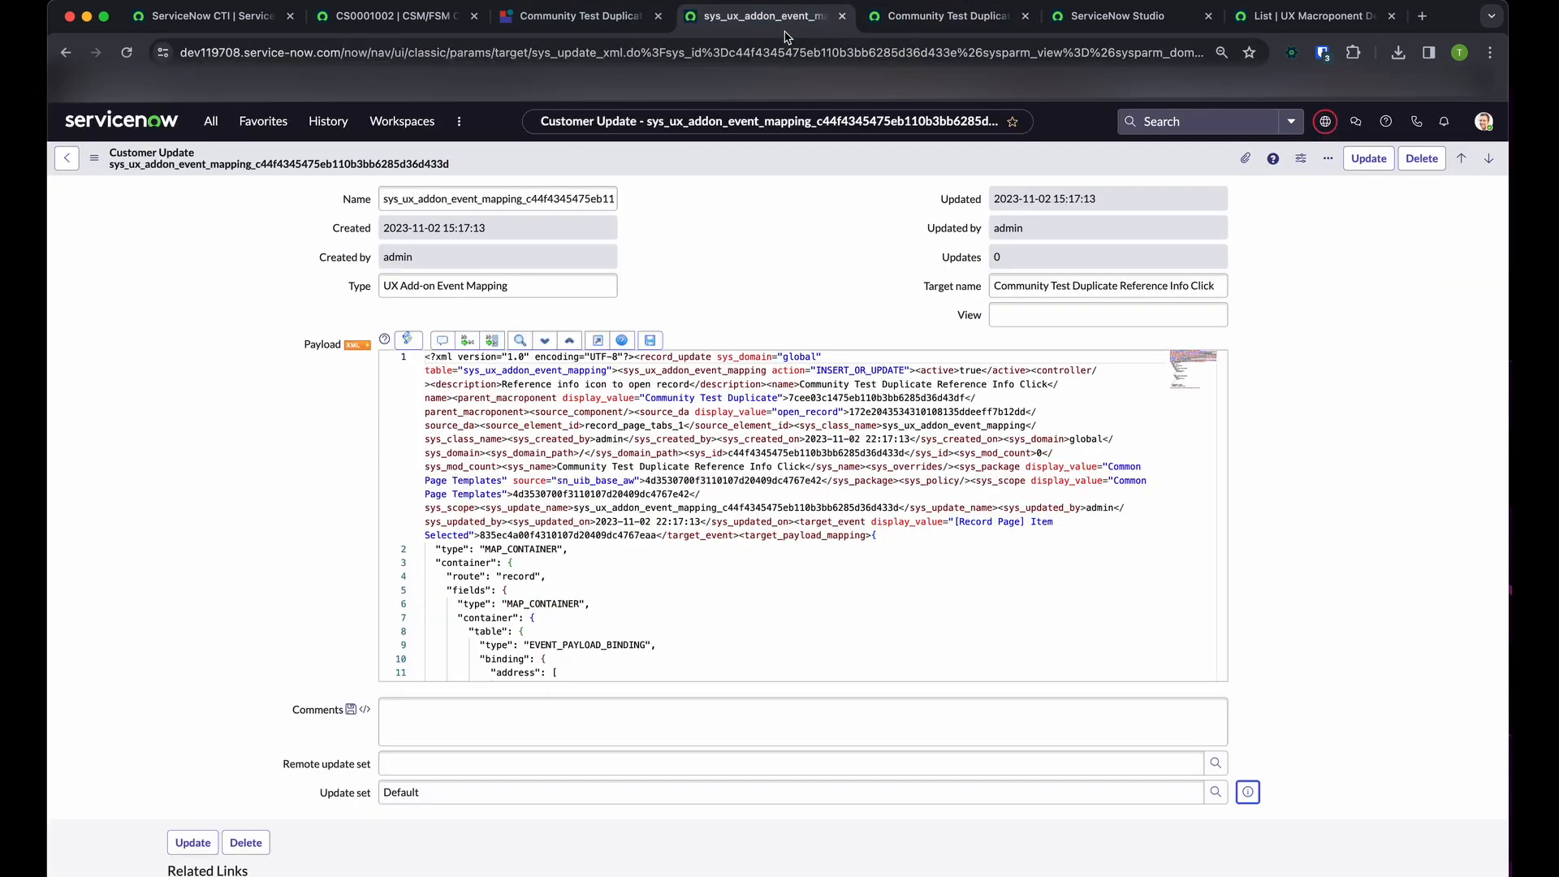
pyautogui.click(577, 20)
pyautogui.click(416, 25)
pyautogui.click(582, 20)
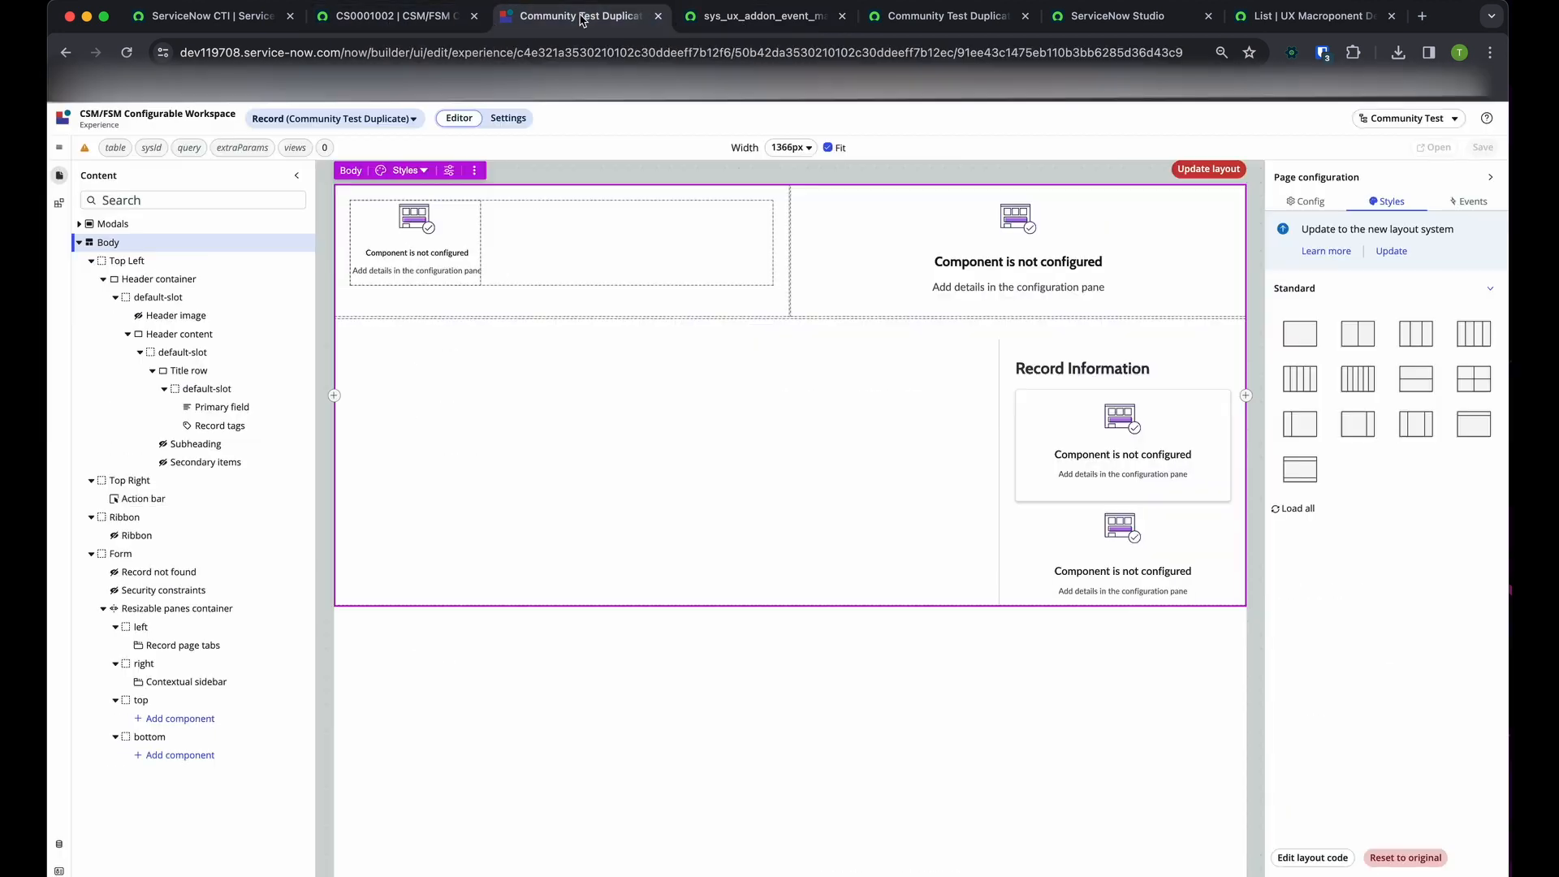
pyautogui.click(727, 18)
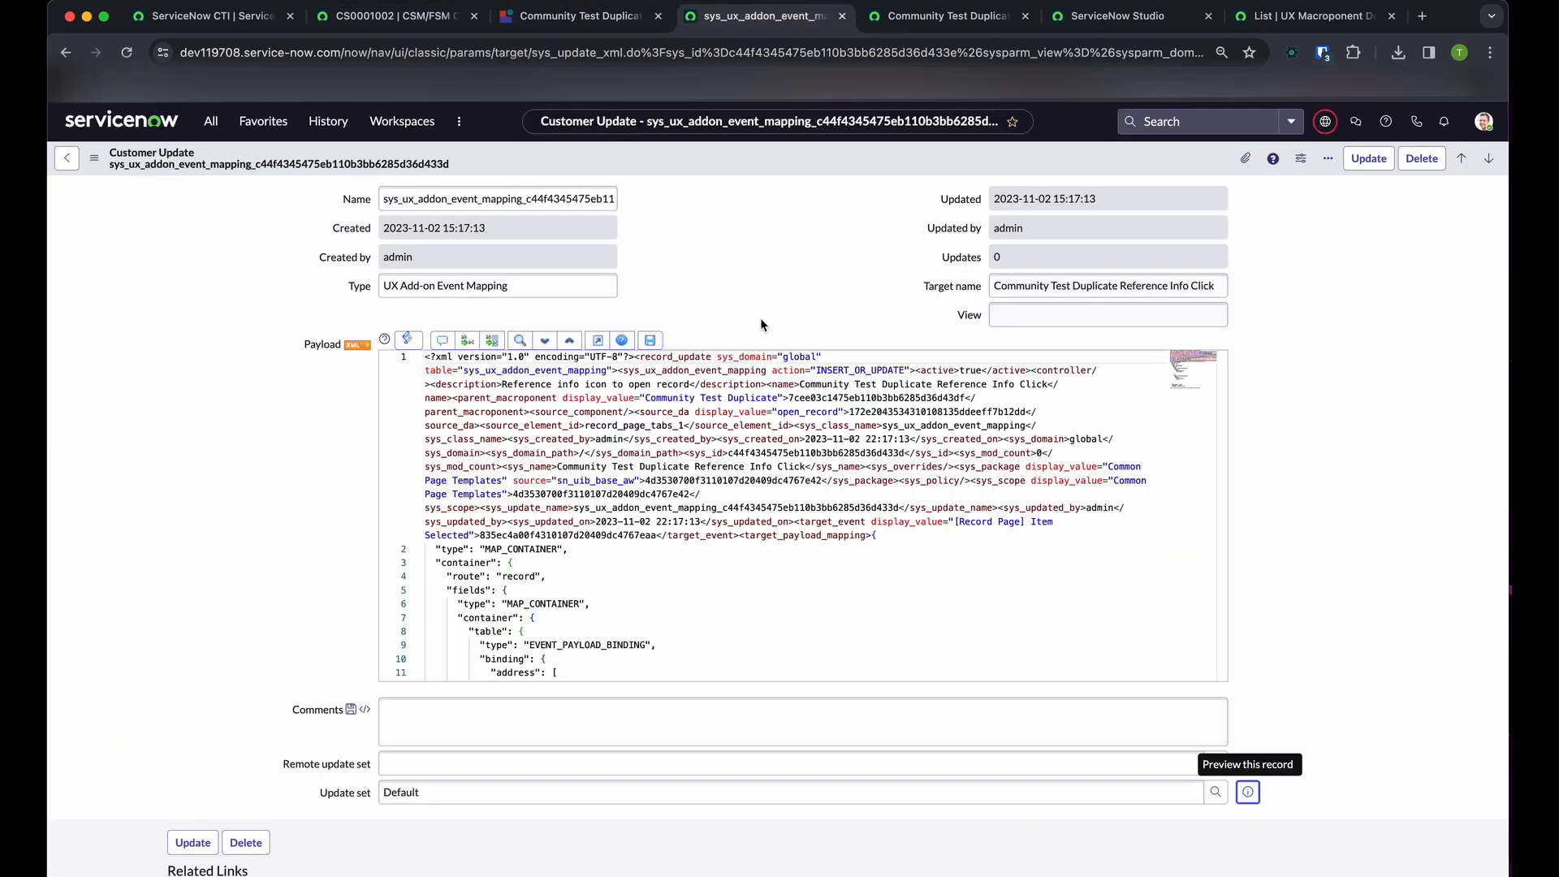
pyautogui.press('super+shift+t')
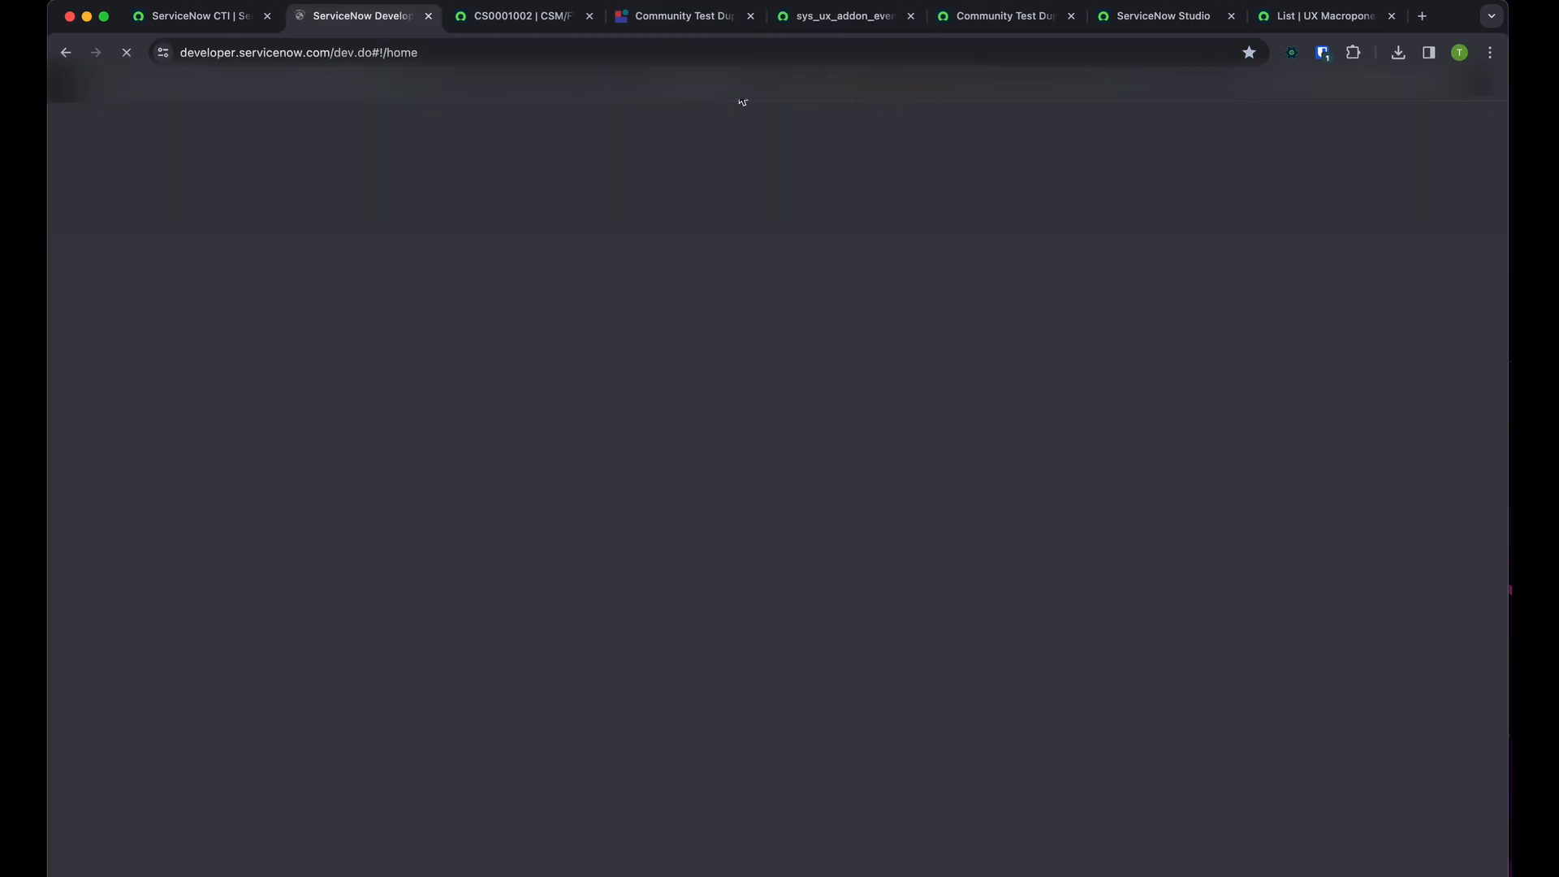
pyautogui.press('super+w')
pyautogui.click(775, 18)
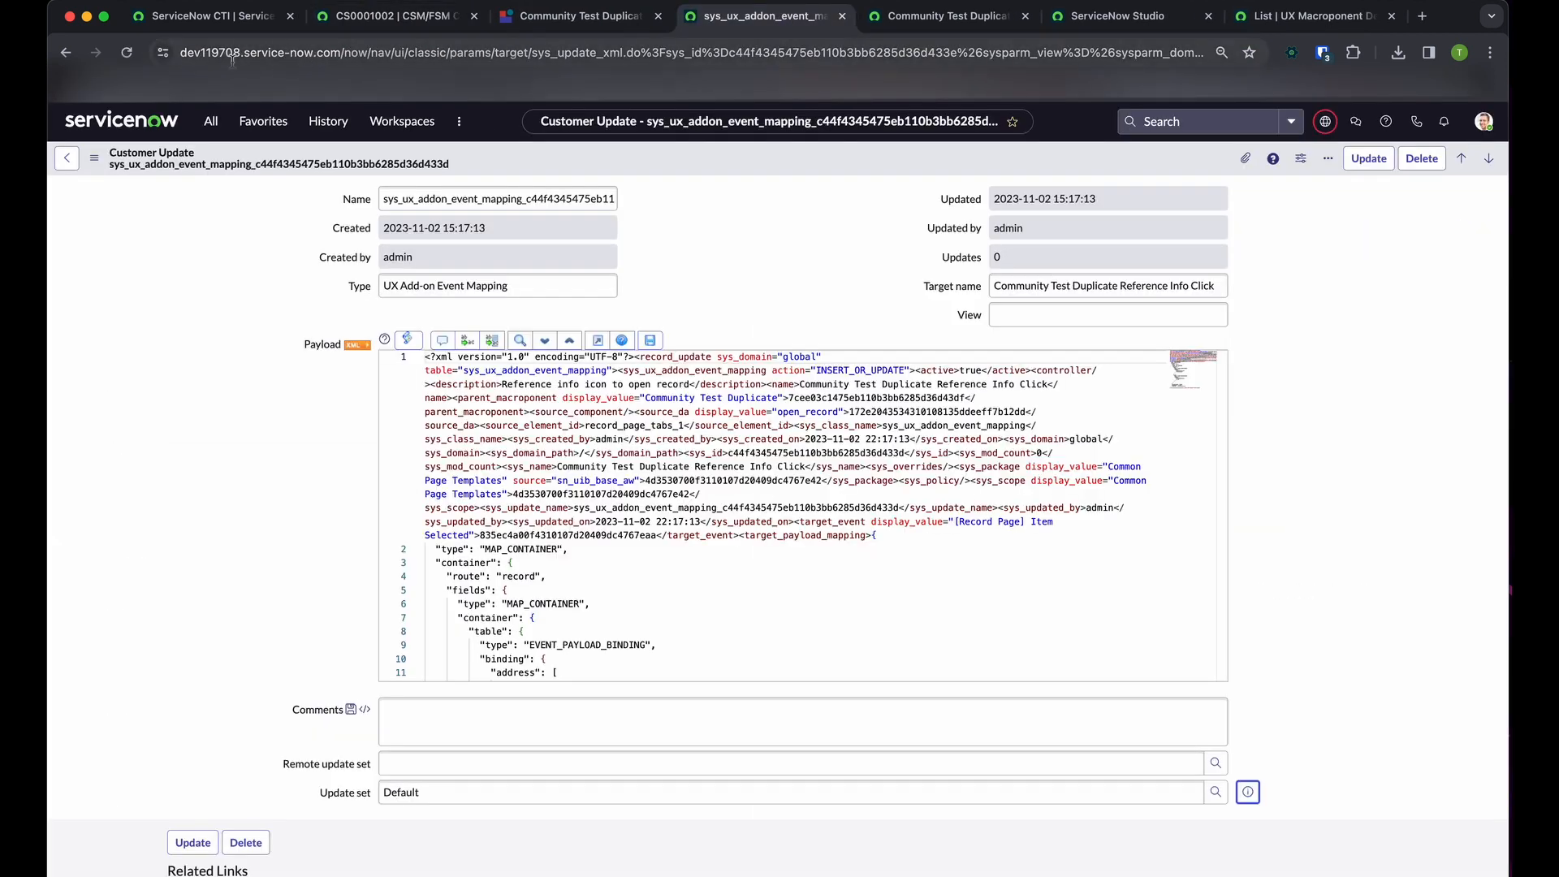
# Copy the sys_id from the customer update's name and search the instance for it to open the matching event mapping record
pyautogui.keyDown('super'); pyautogui.click(64, 57); pyautogui.keyUp('super')
pyautogui.moveTo(792, 27); pyautogui.dragTo(688, 27)
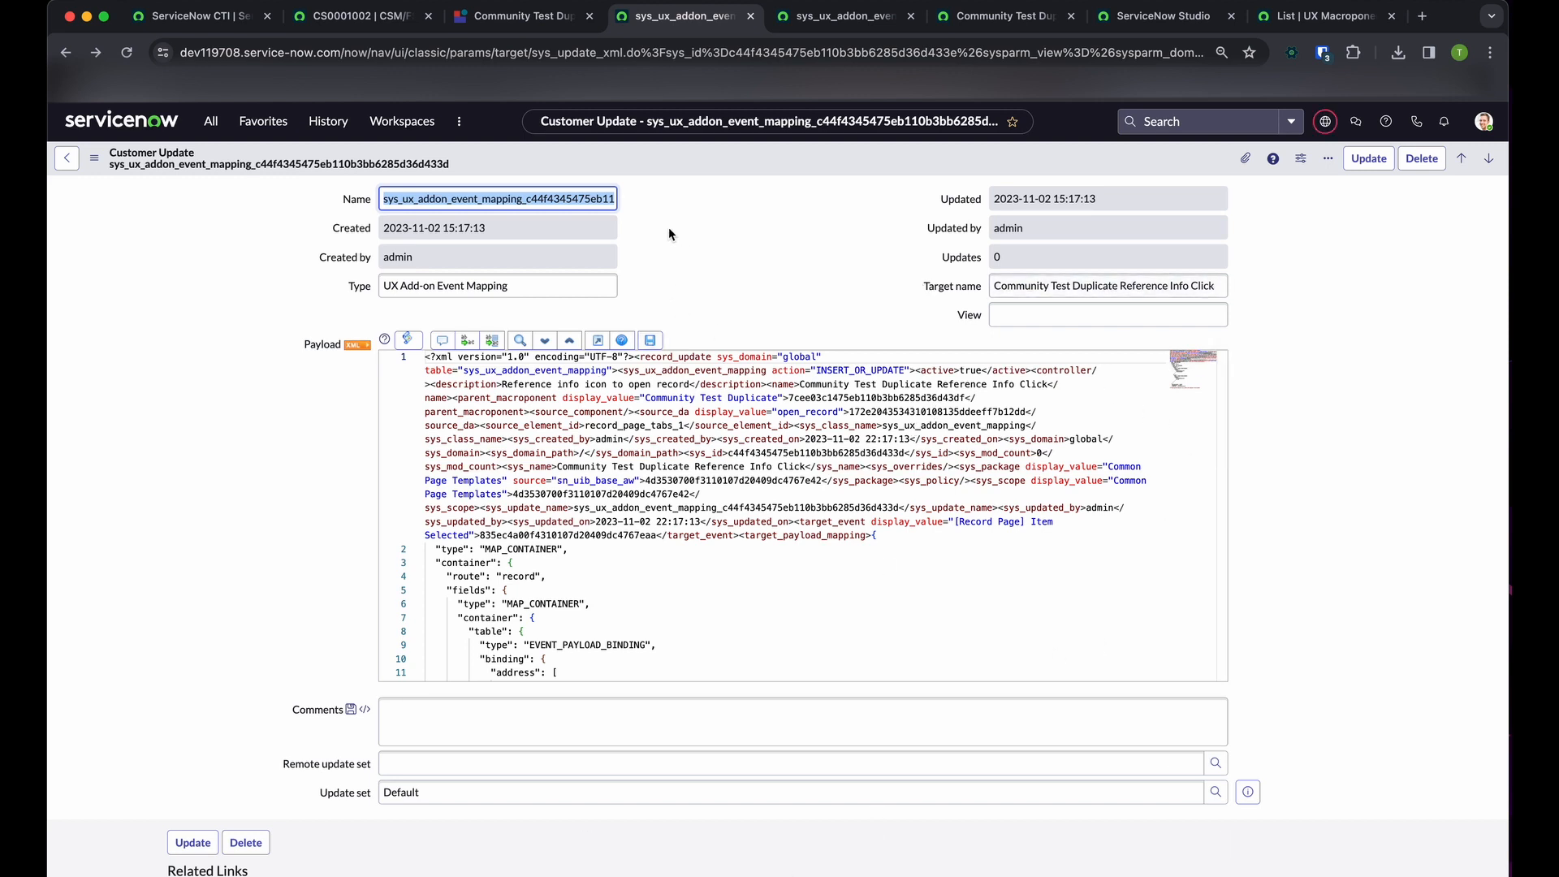
pyautogui.moveTo(583, 205); pyautogui.dragTo(599, 239)
pyautogui.press('super+c')
pyautogui.click(557, 222)
pyautogui.click(798, 278)
pyautogui.press('/')
pyautogui.press('super+v')
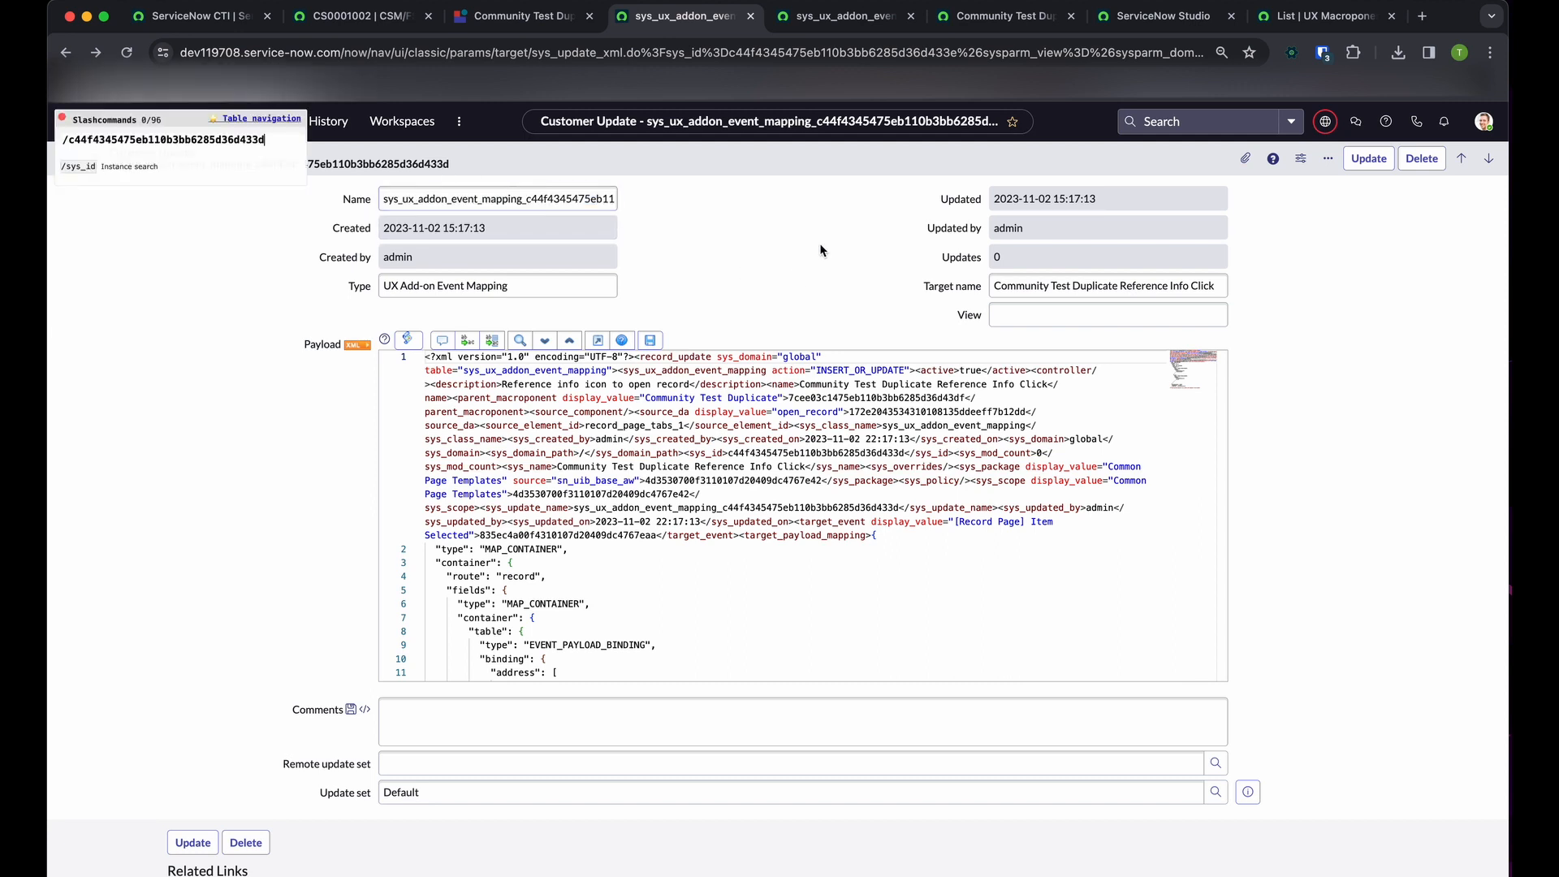
pyautogui.press('Return')
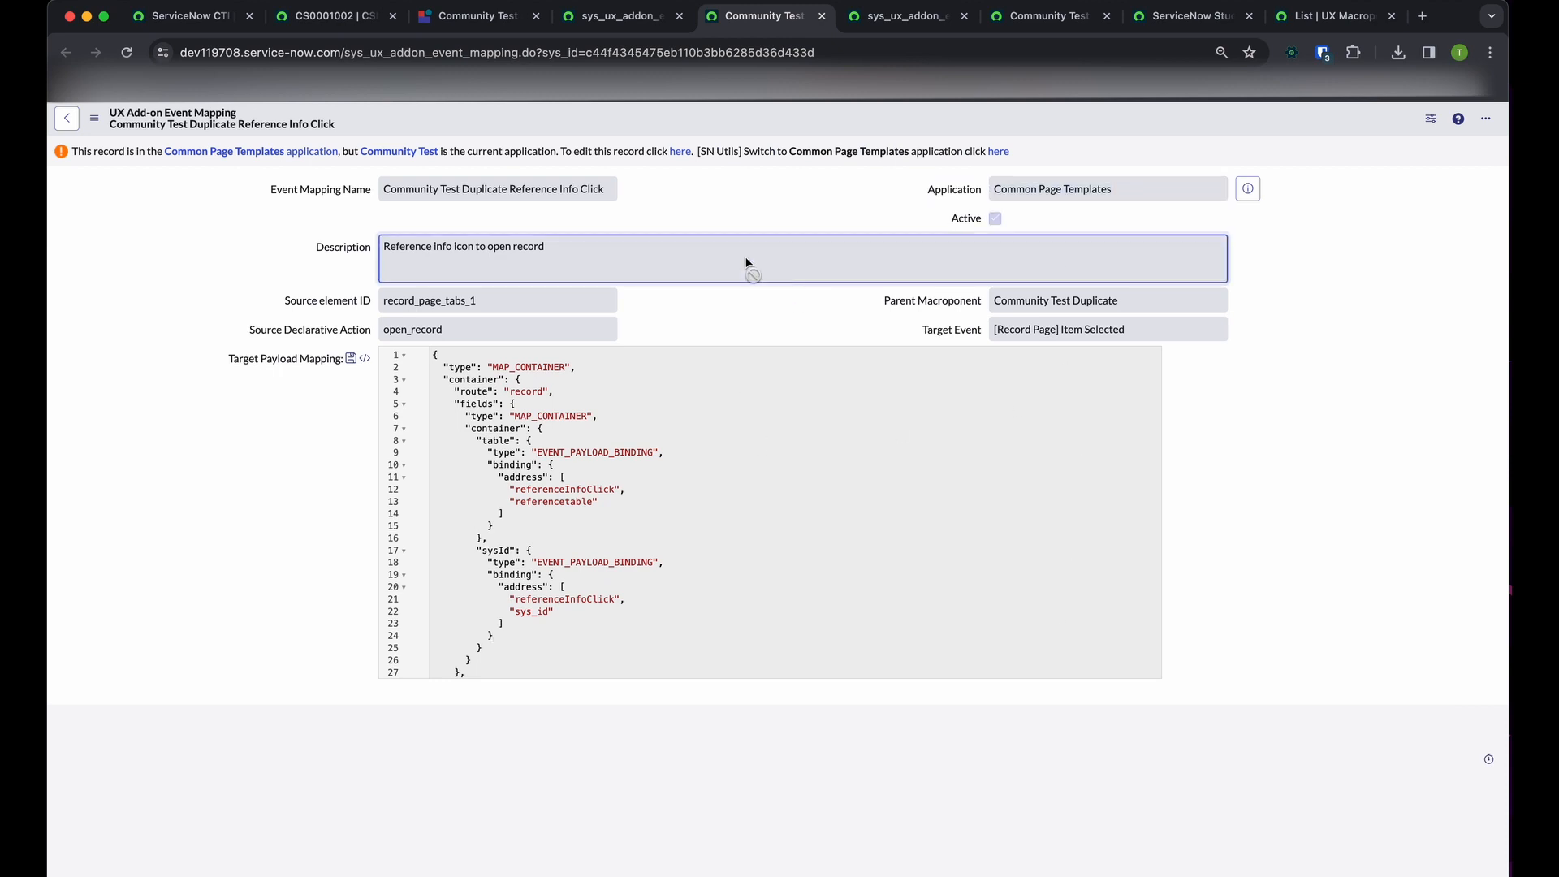
# Show the technical names on the Reference Info Click mapping form and open the full sys_ux_addon_event_mapping list
pyautogui.write('/tn')
pyautogui.press('Return')
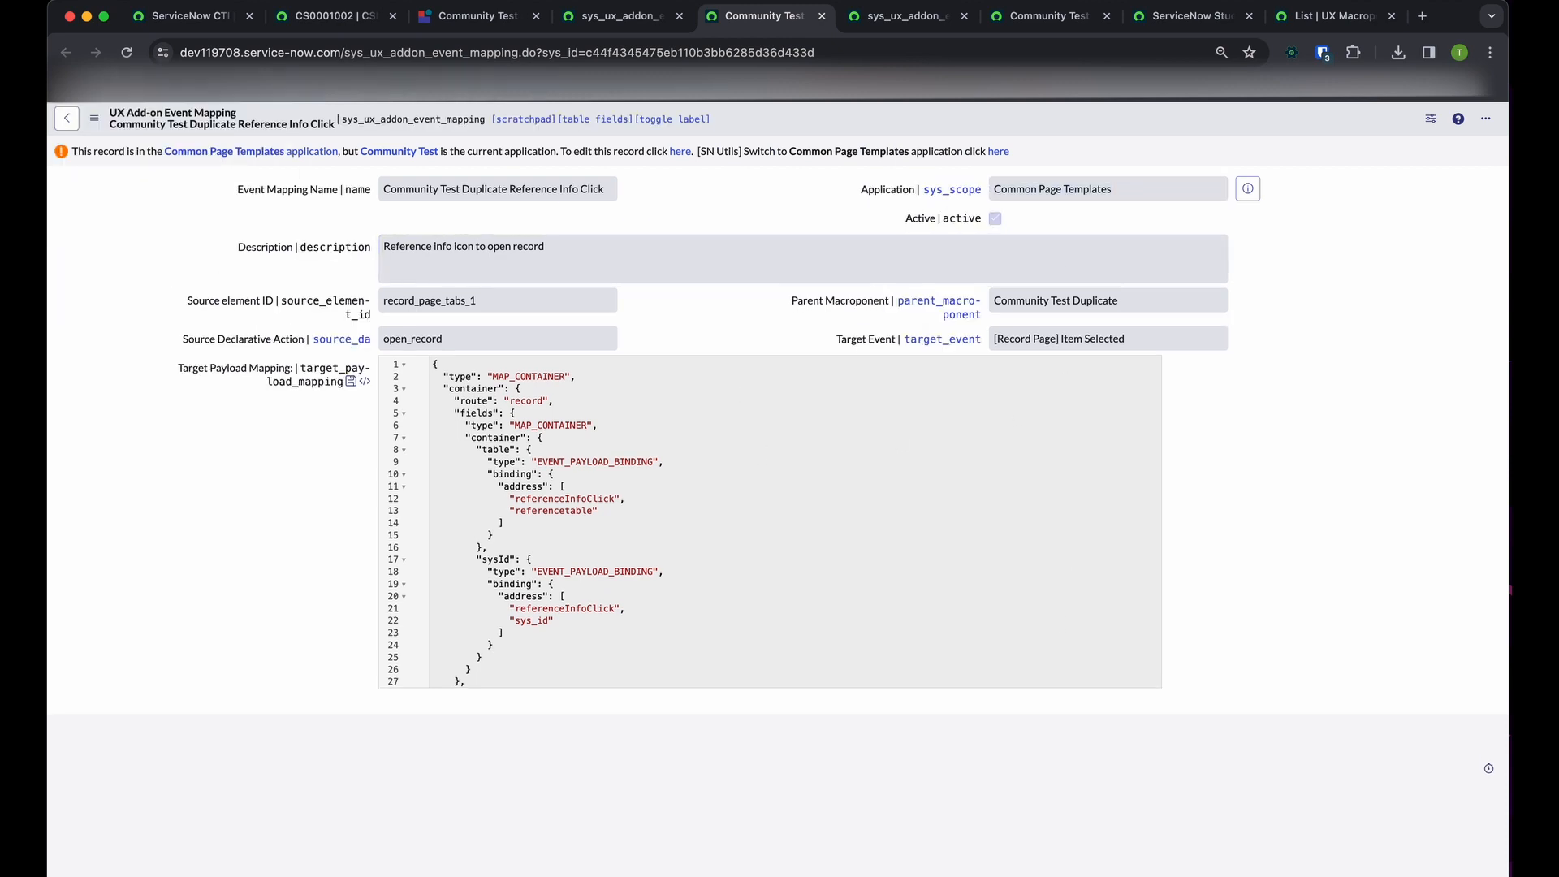
pyautogui.doubleClick(384, 117)
pyautogui.press('/')
pyautogui.press('Return')
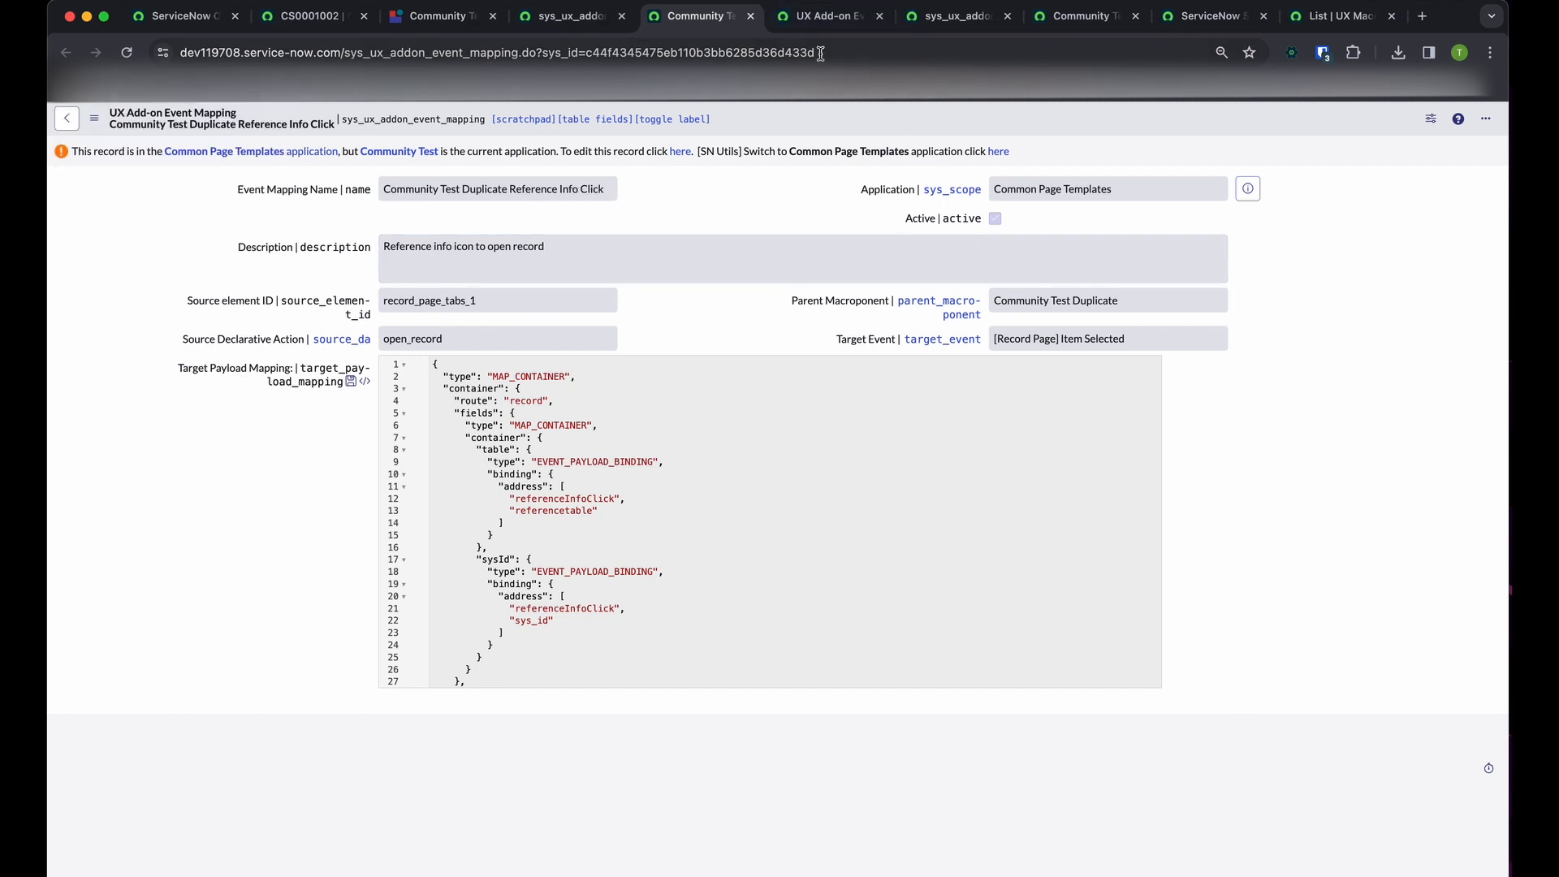
pyautogui.click(824, 16)
# Filter the UX Add-on Event Mappings to applications starting with "Common" and mapping names containing "reference"
pyautogui.click(1364, 267)
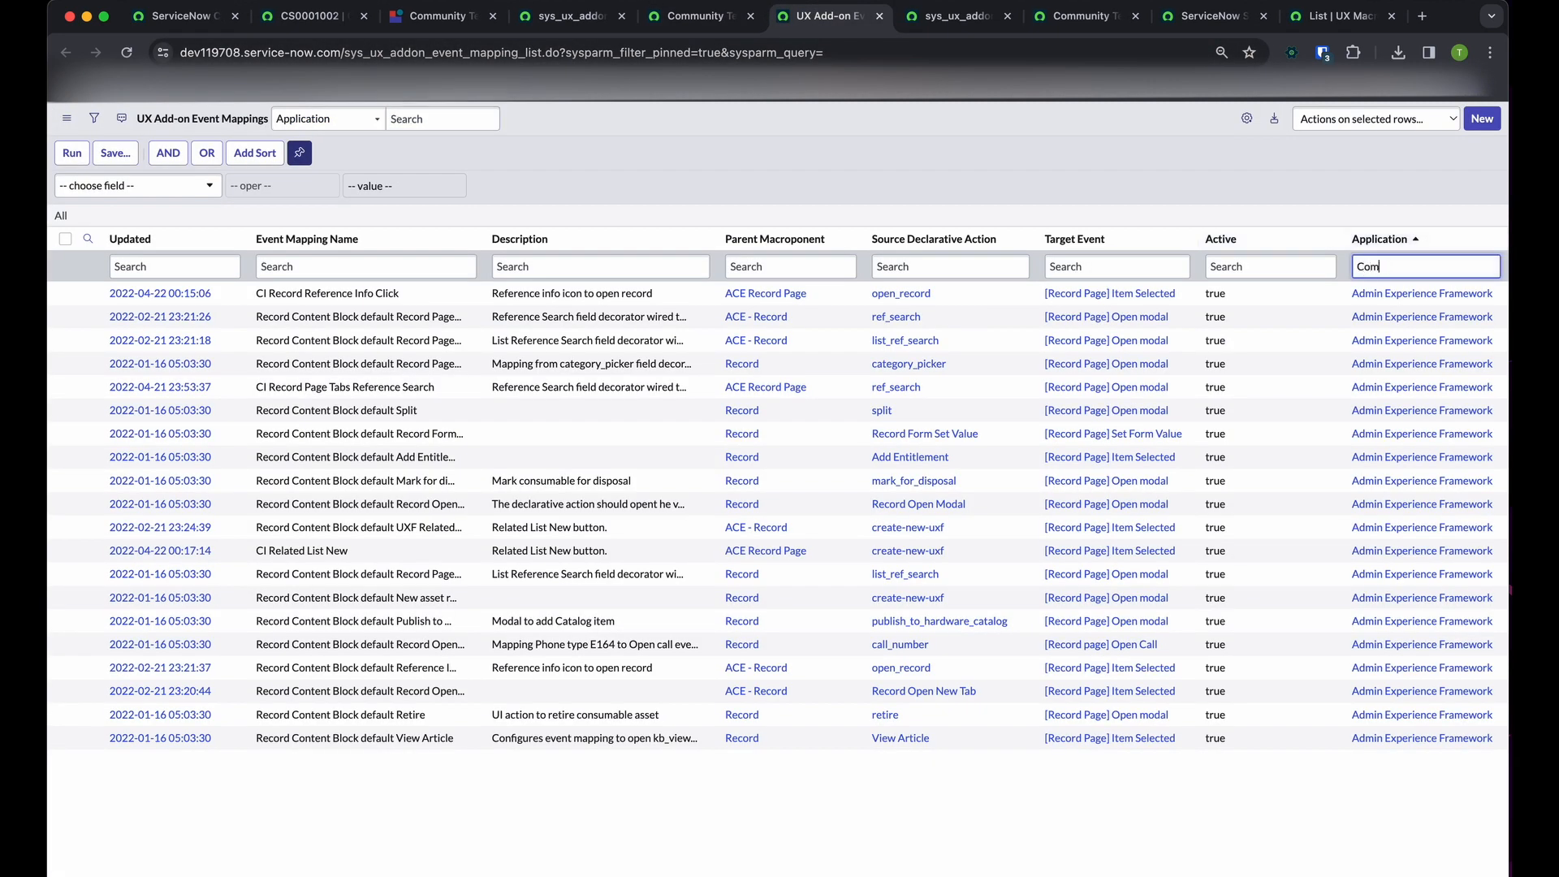
pyautogui.write('Common')
pyautogui.press('Return')
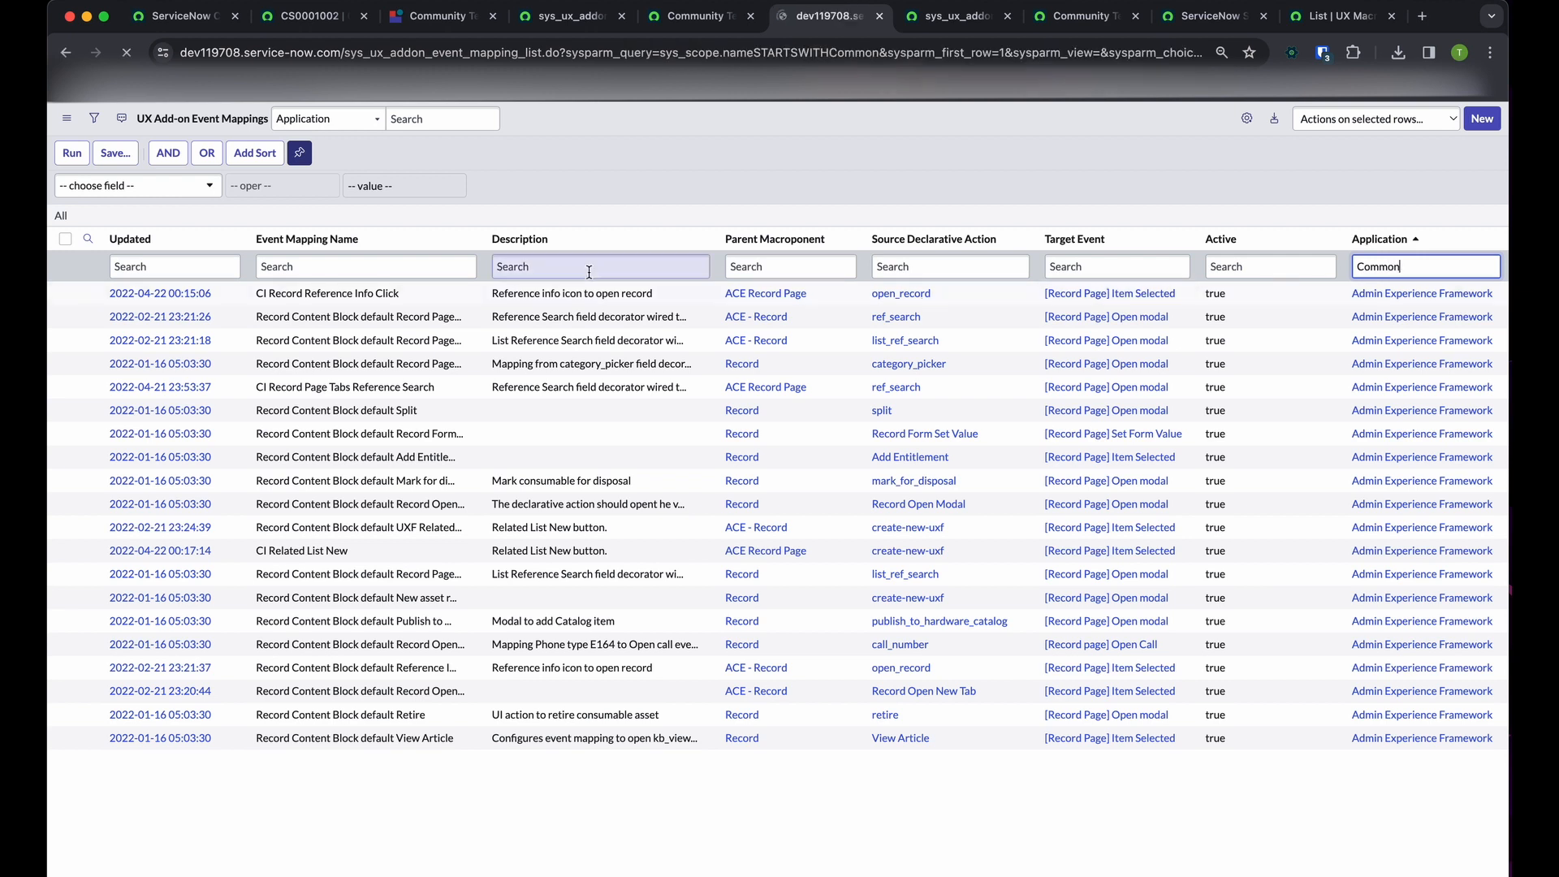
pyautogui.click(396, 200)
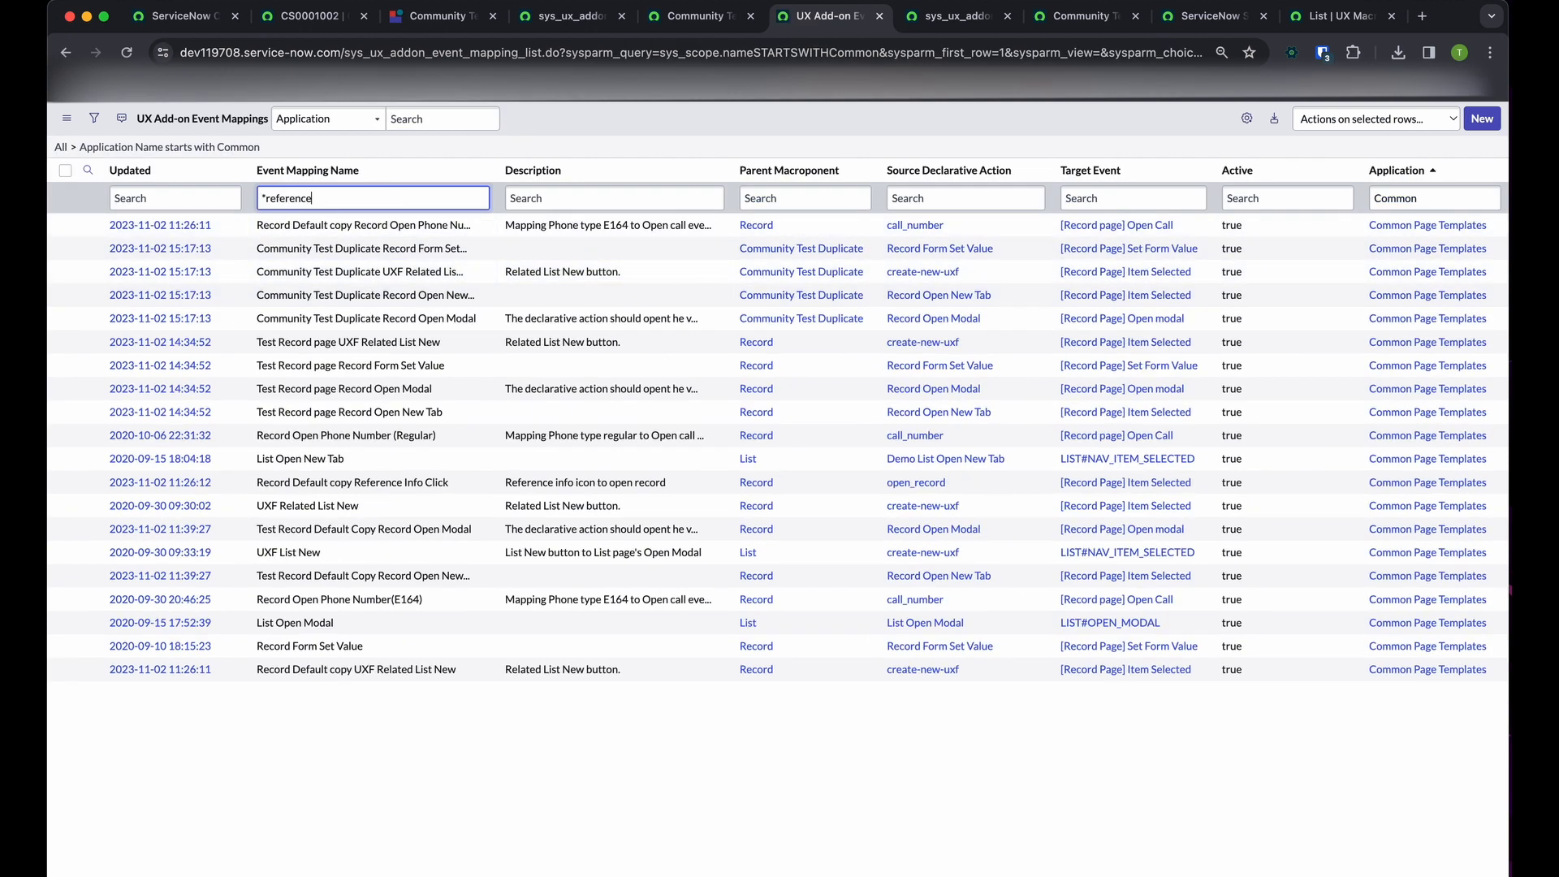
pyautogui.write('*reference')
pyautogui.press('Return')
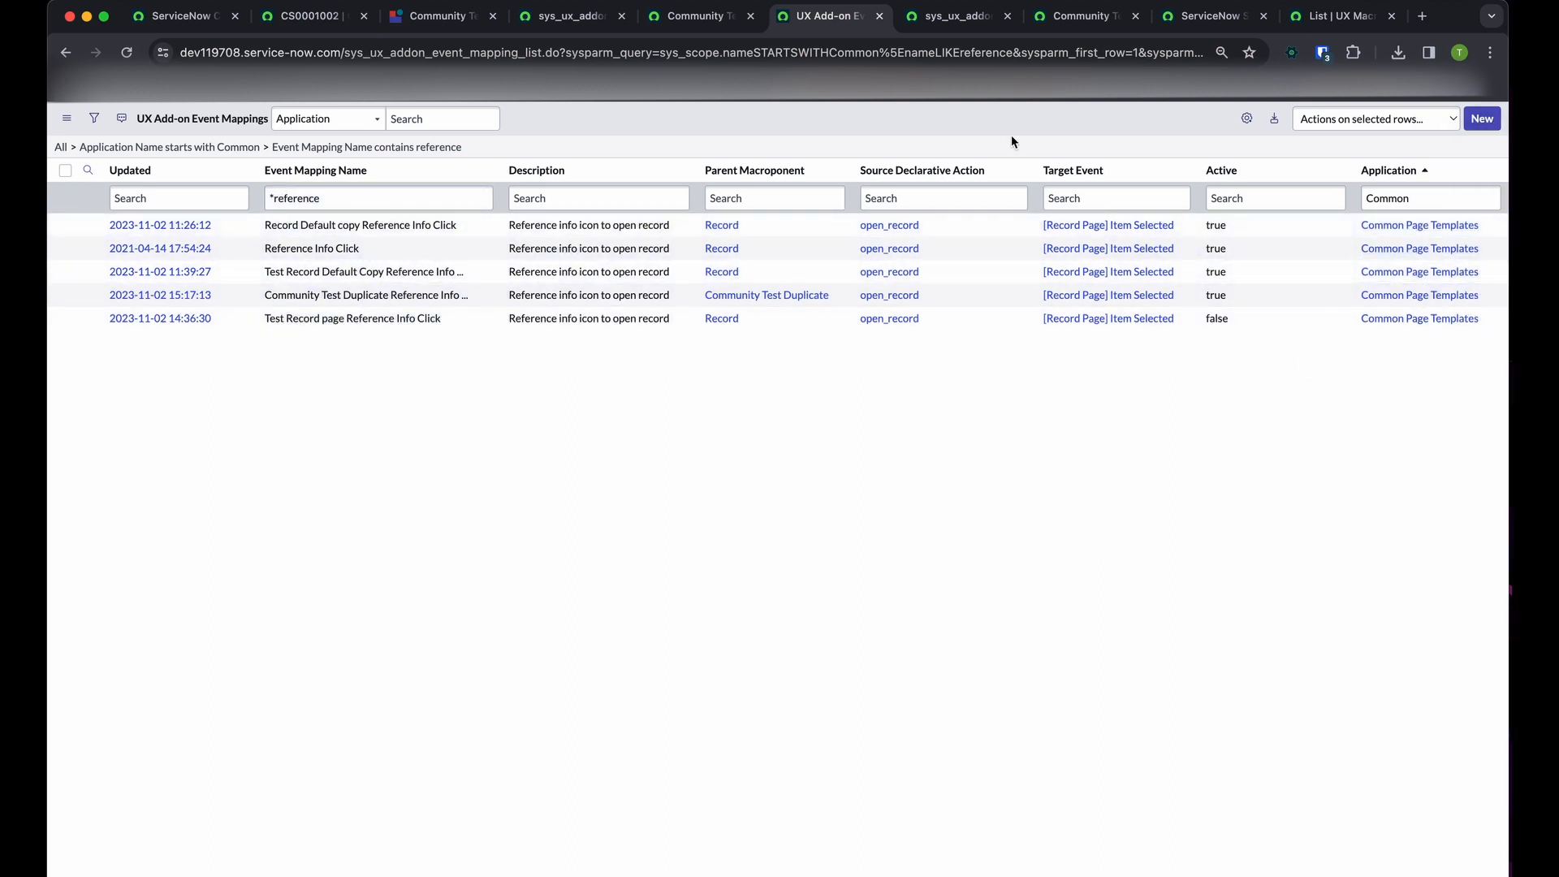
# Search the customer update's payload for "scope" and examine the scope's sys_id and display value
pyautogui.click(934, 15)
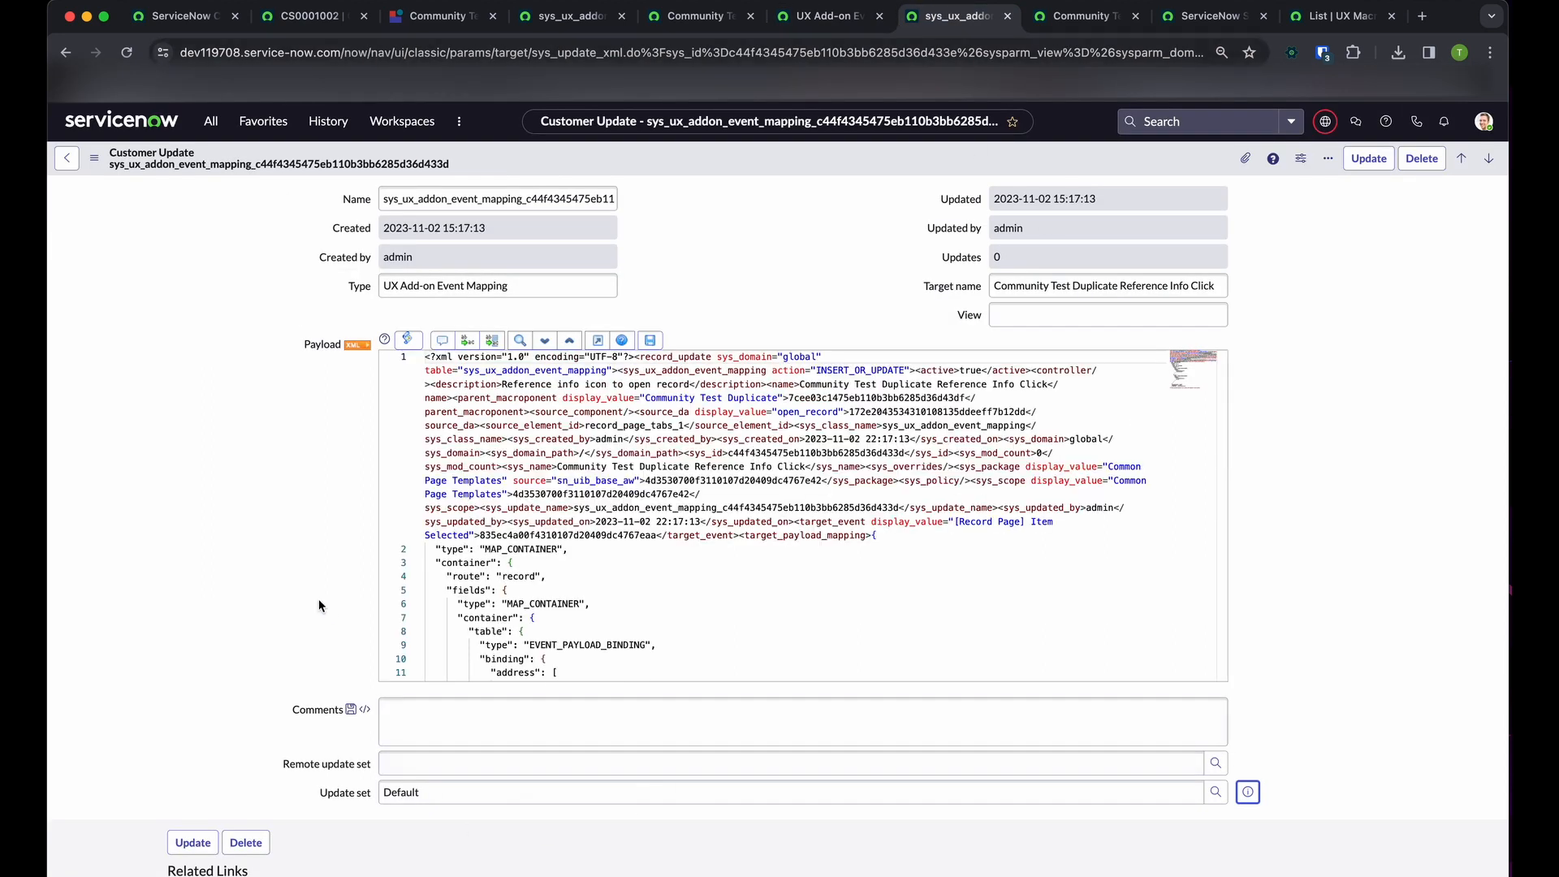
pyautogui.doubleClick(738, 425)
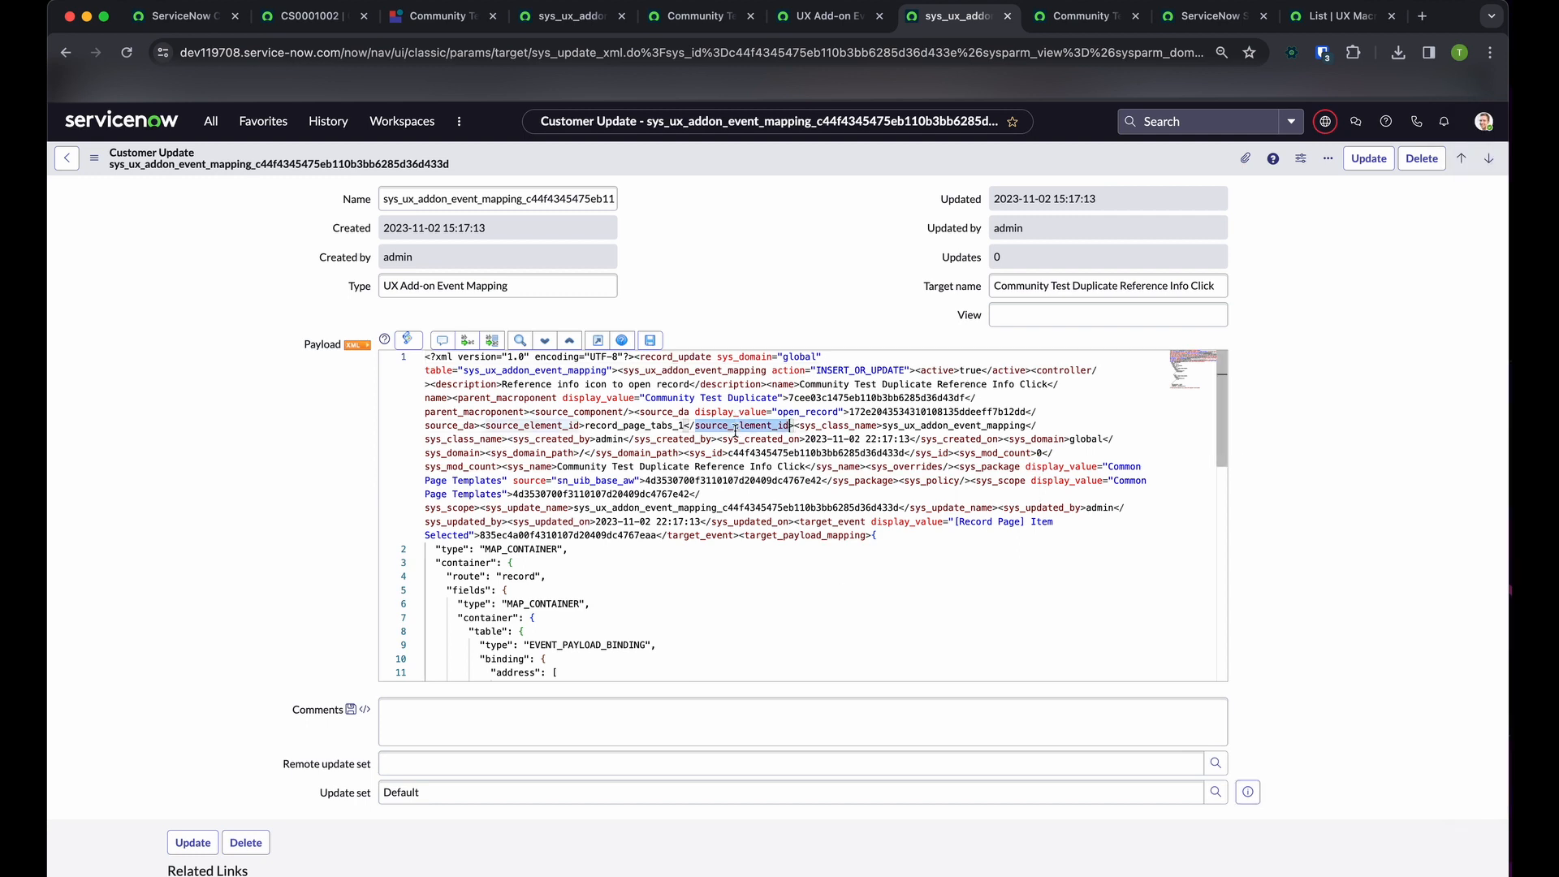
pyautogui.click(647, 466)
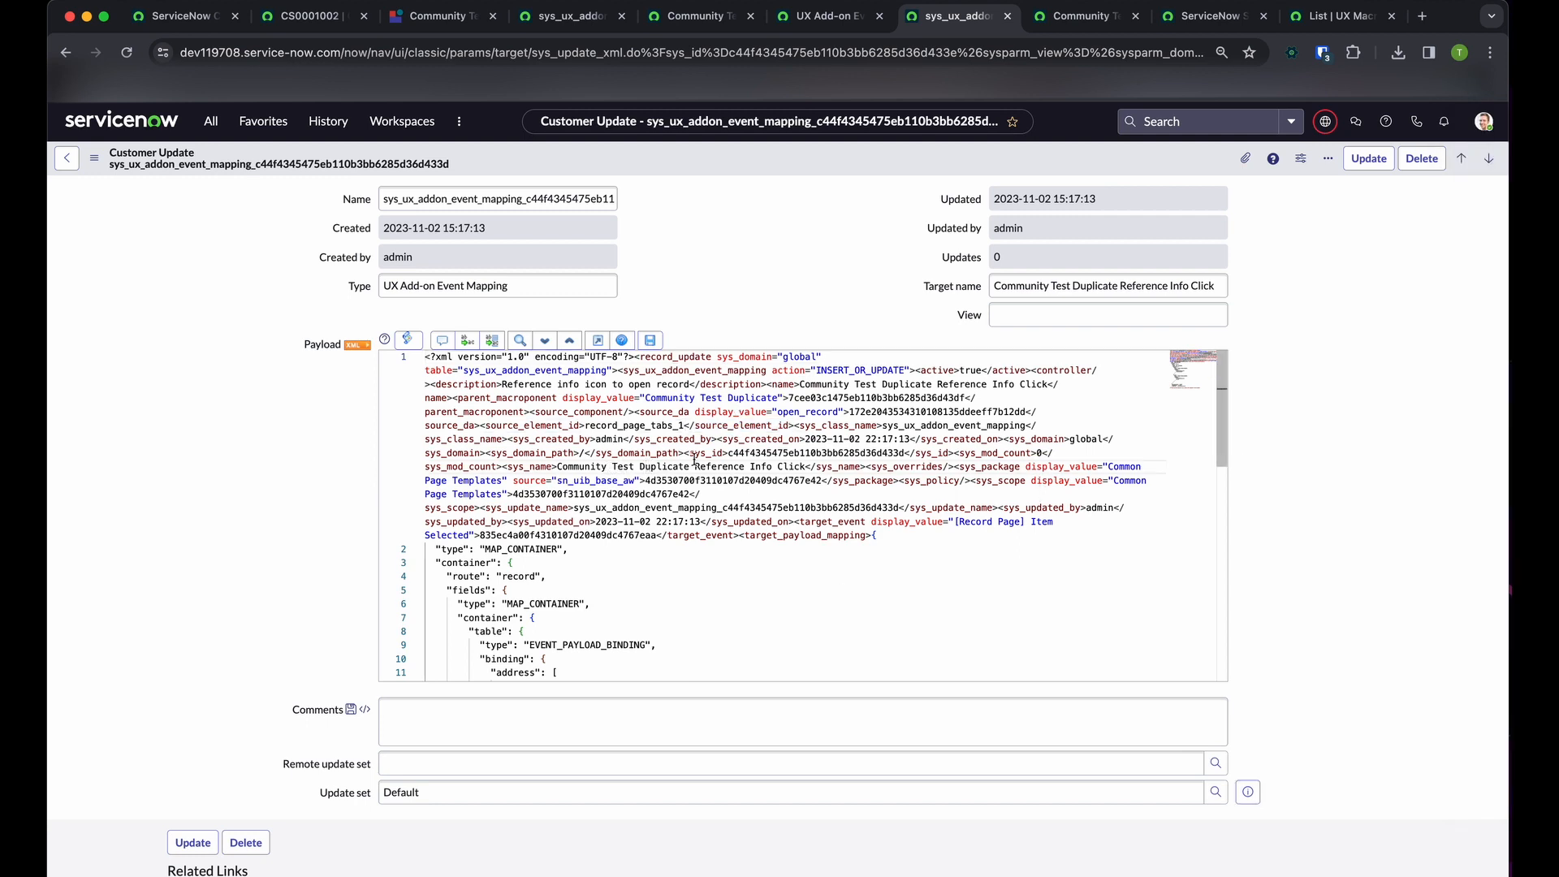
pyautogui.press('super+f')
pyautogui.write('scope')
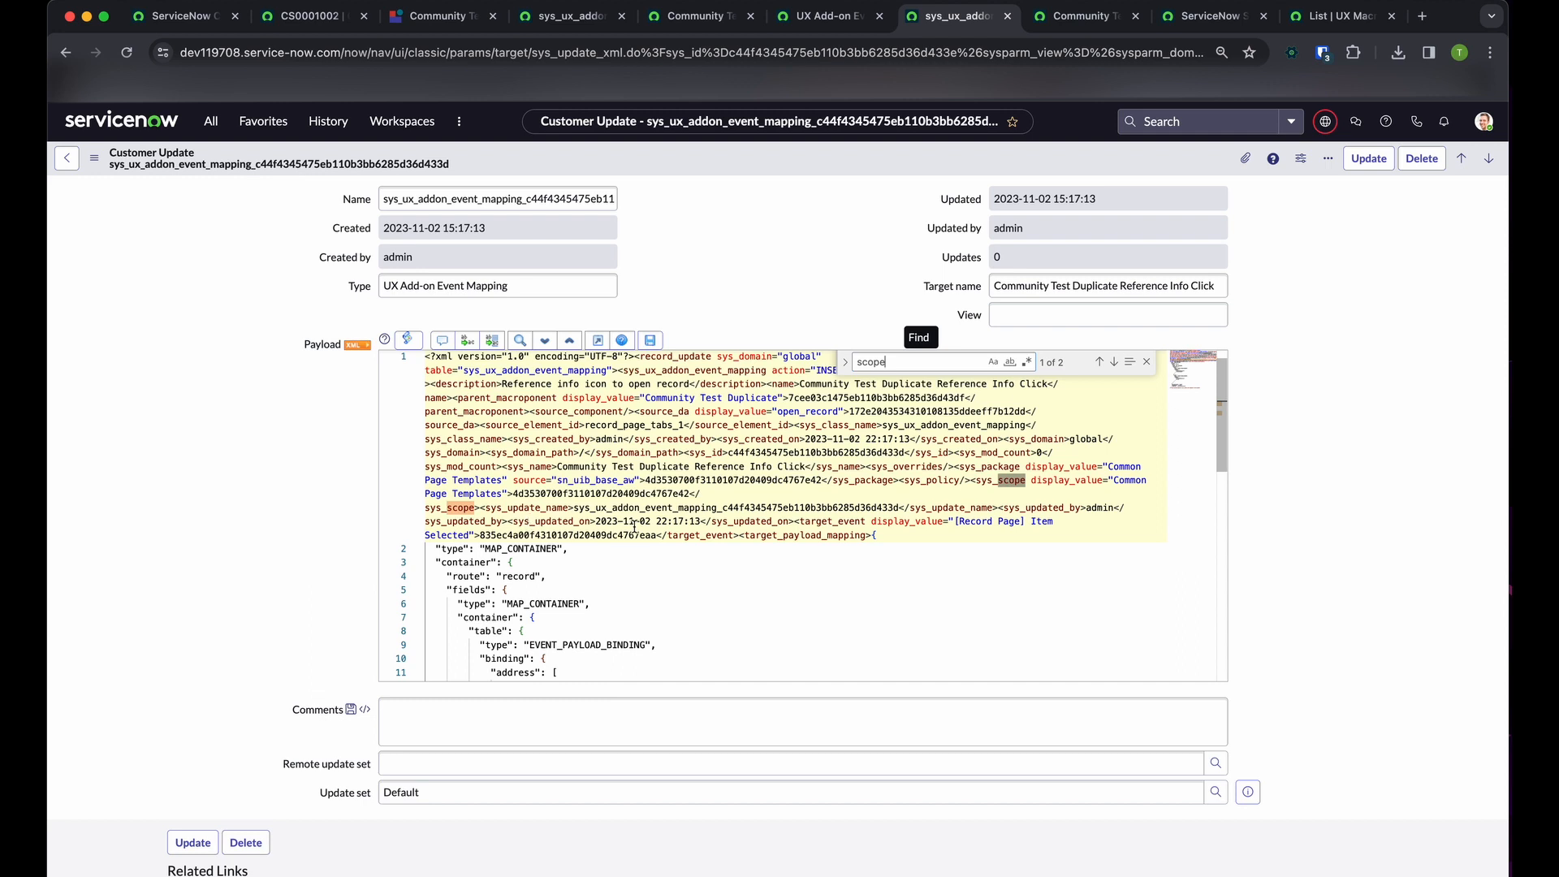
pyautogui.doubleClick(607, 495)
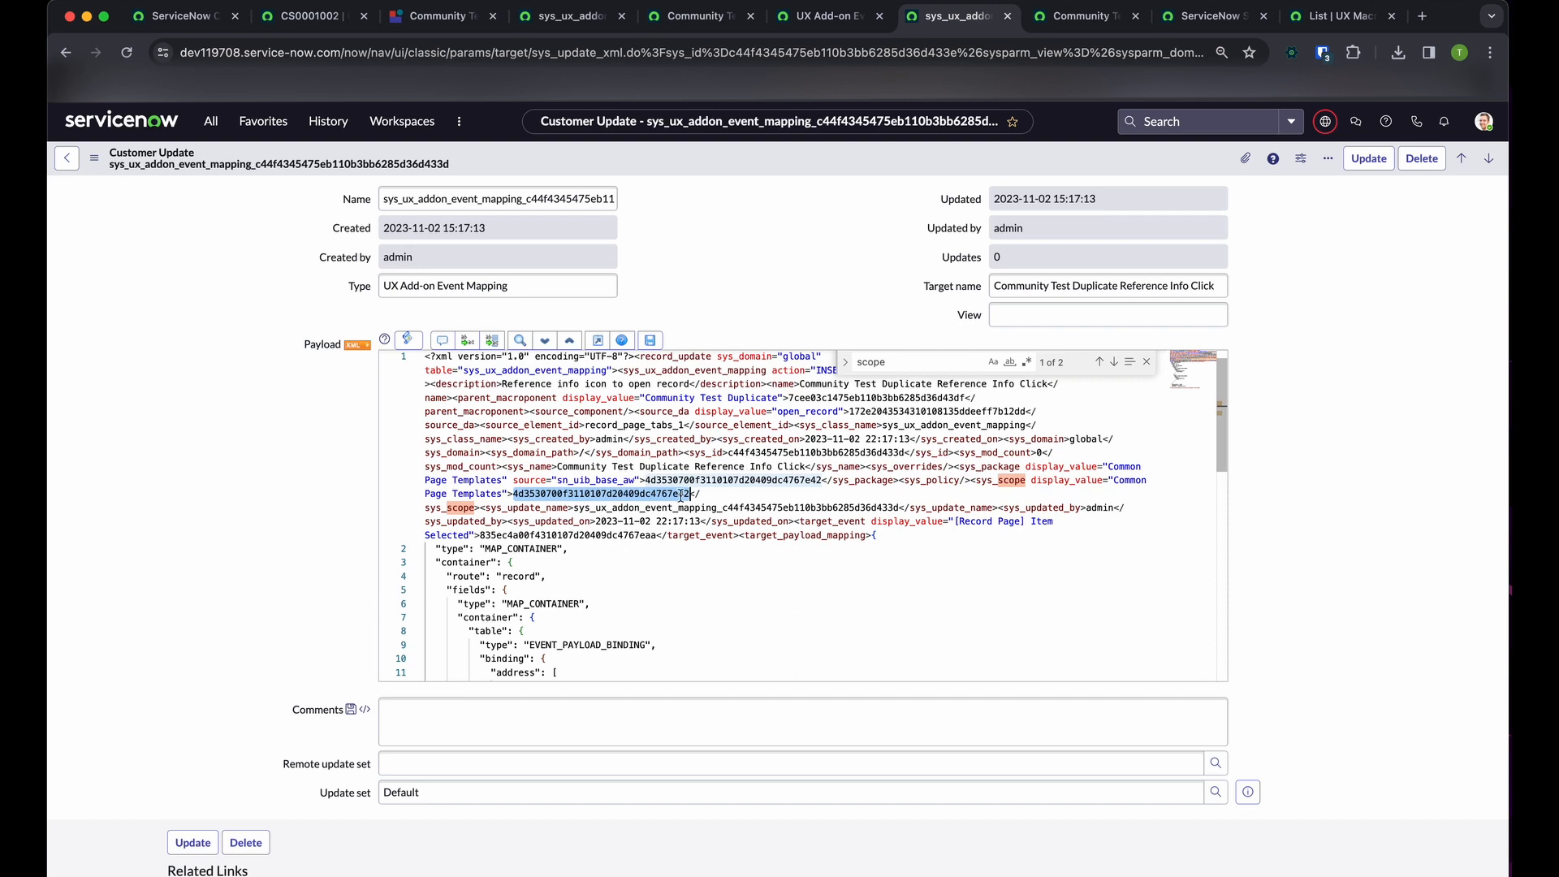
pyautogui.click(905, 537)
pyautogui.scroll(-1, 325, 495)
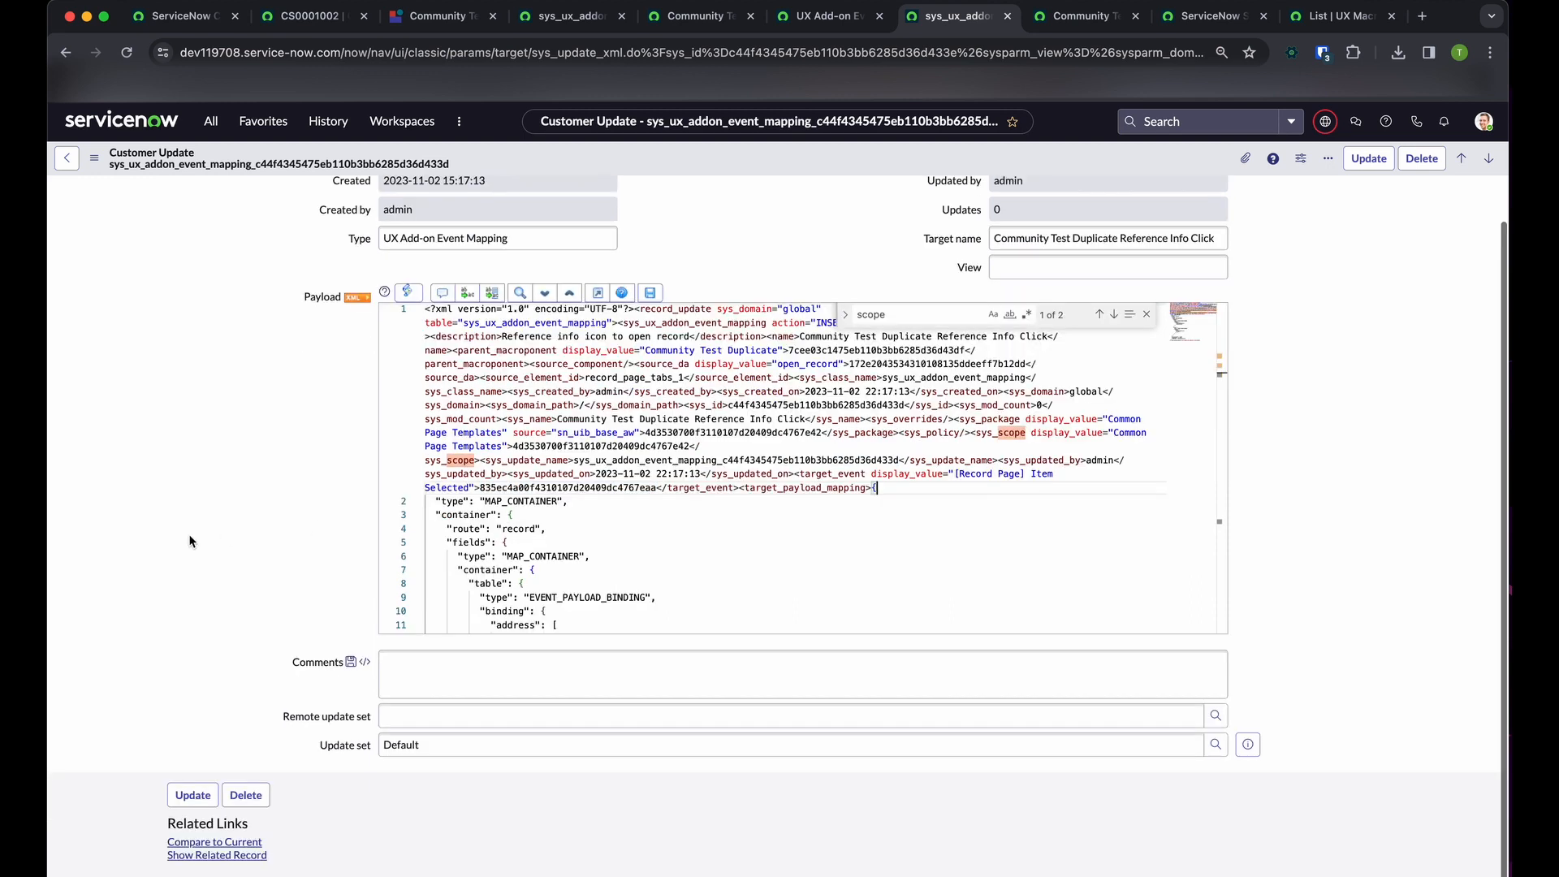
pyautogui.scroll(1, 222, 485)
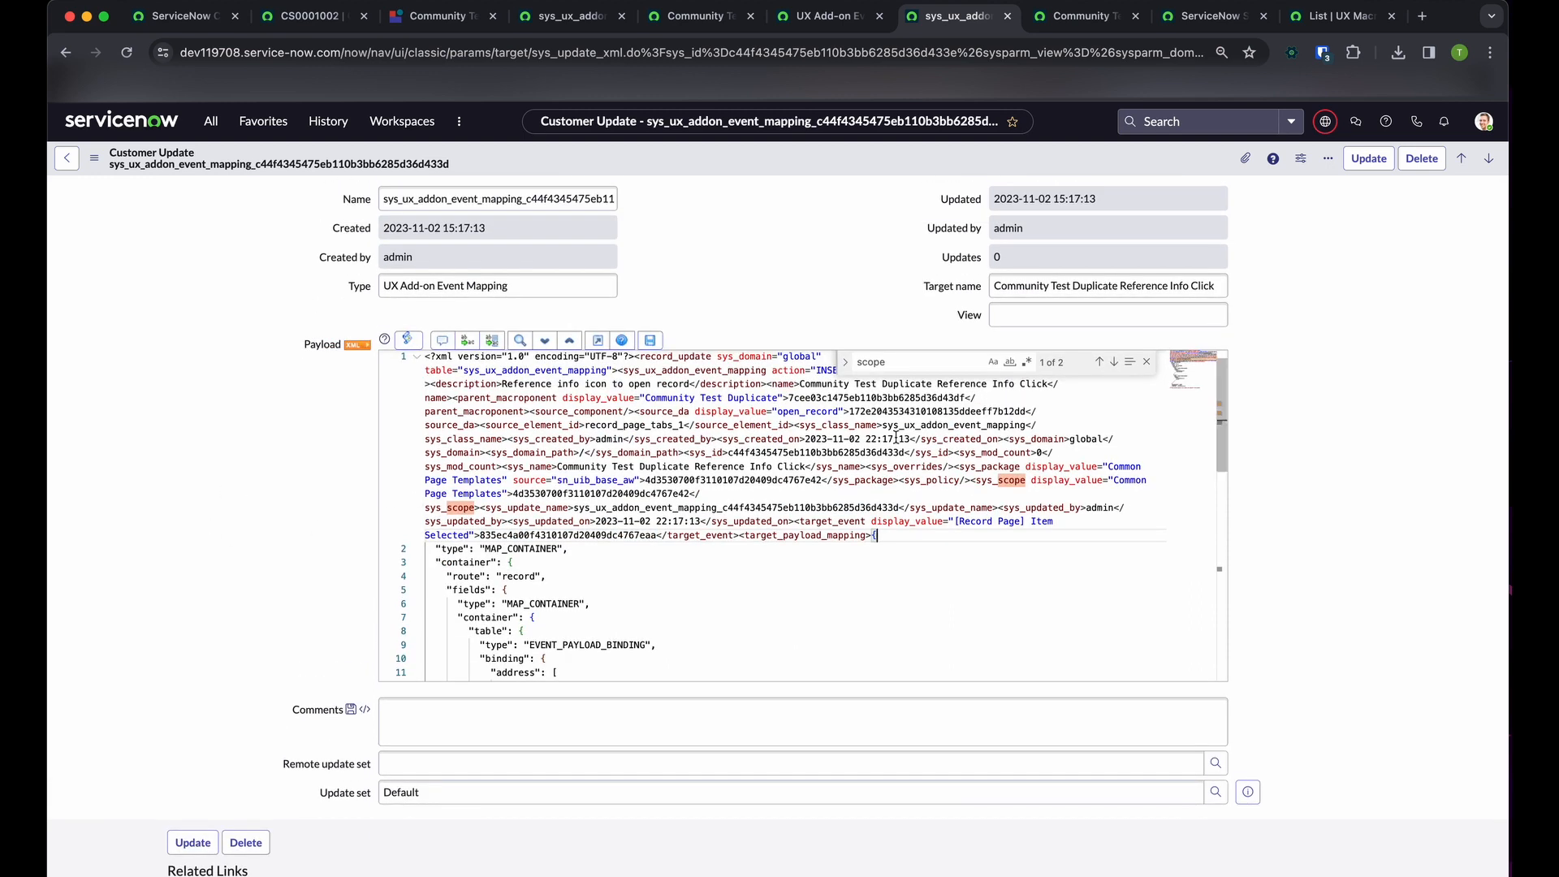
pyautogui.click(1146, 362)
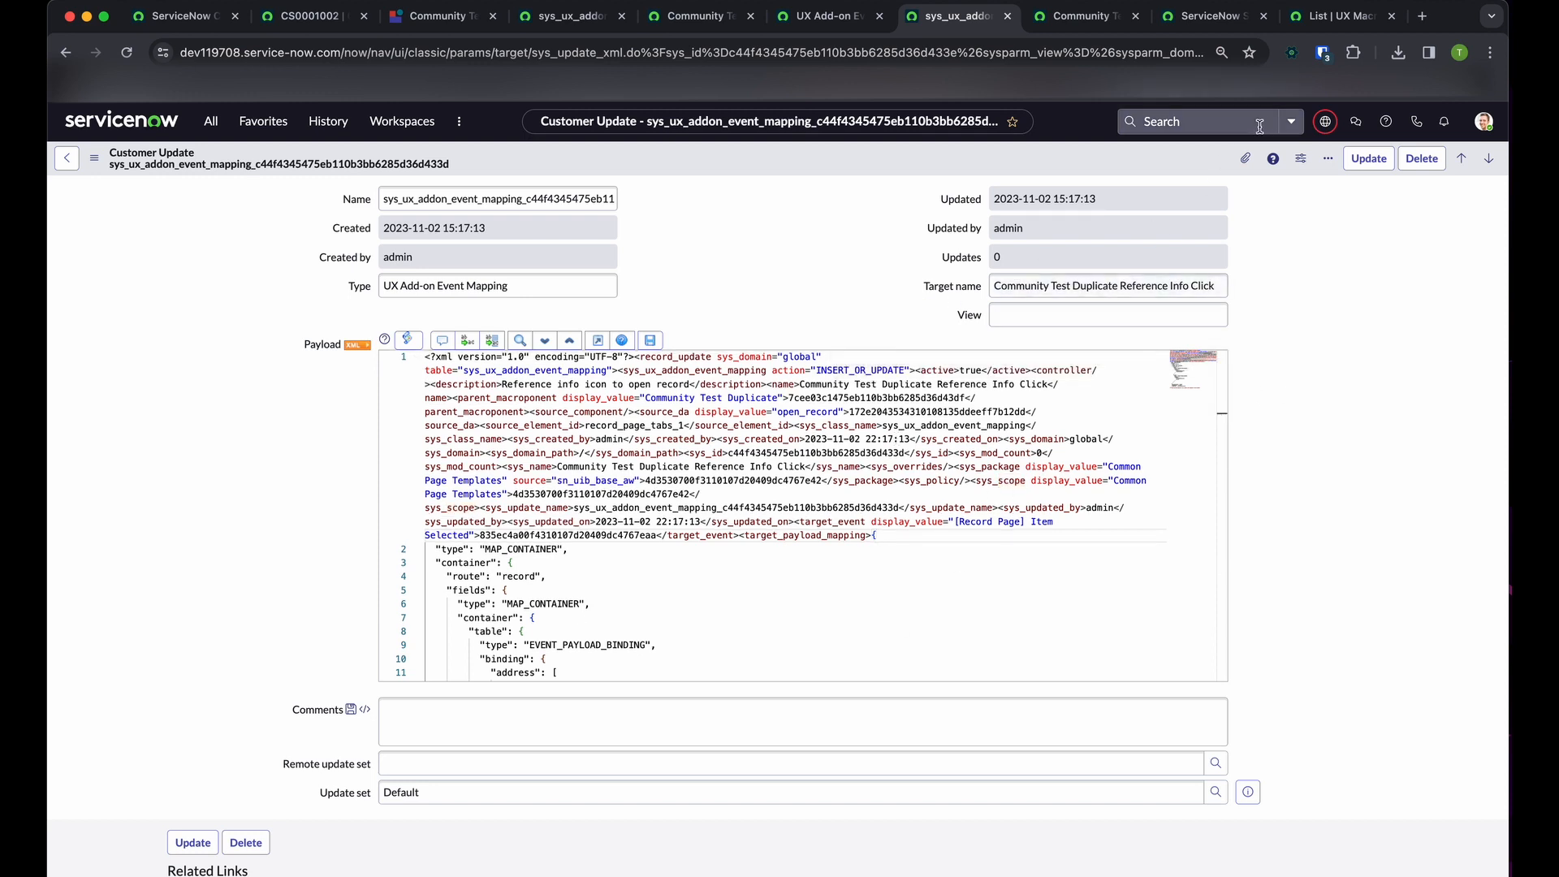
# Check the available application scopes and open the current Default [Community Test] update set record
pyautogui.click(1325, 121)
pyautogui.click(1363, 176)
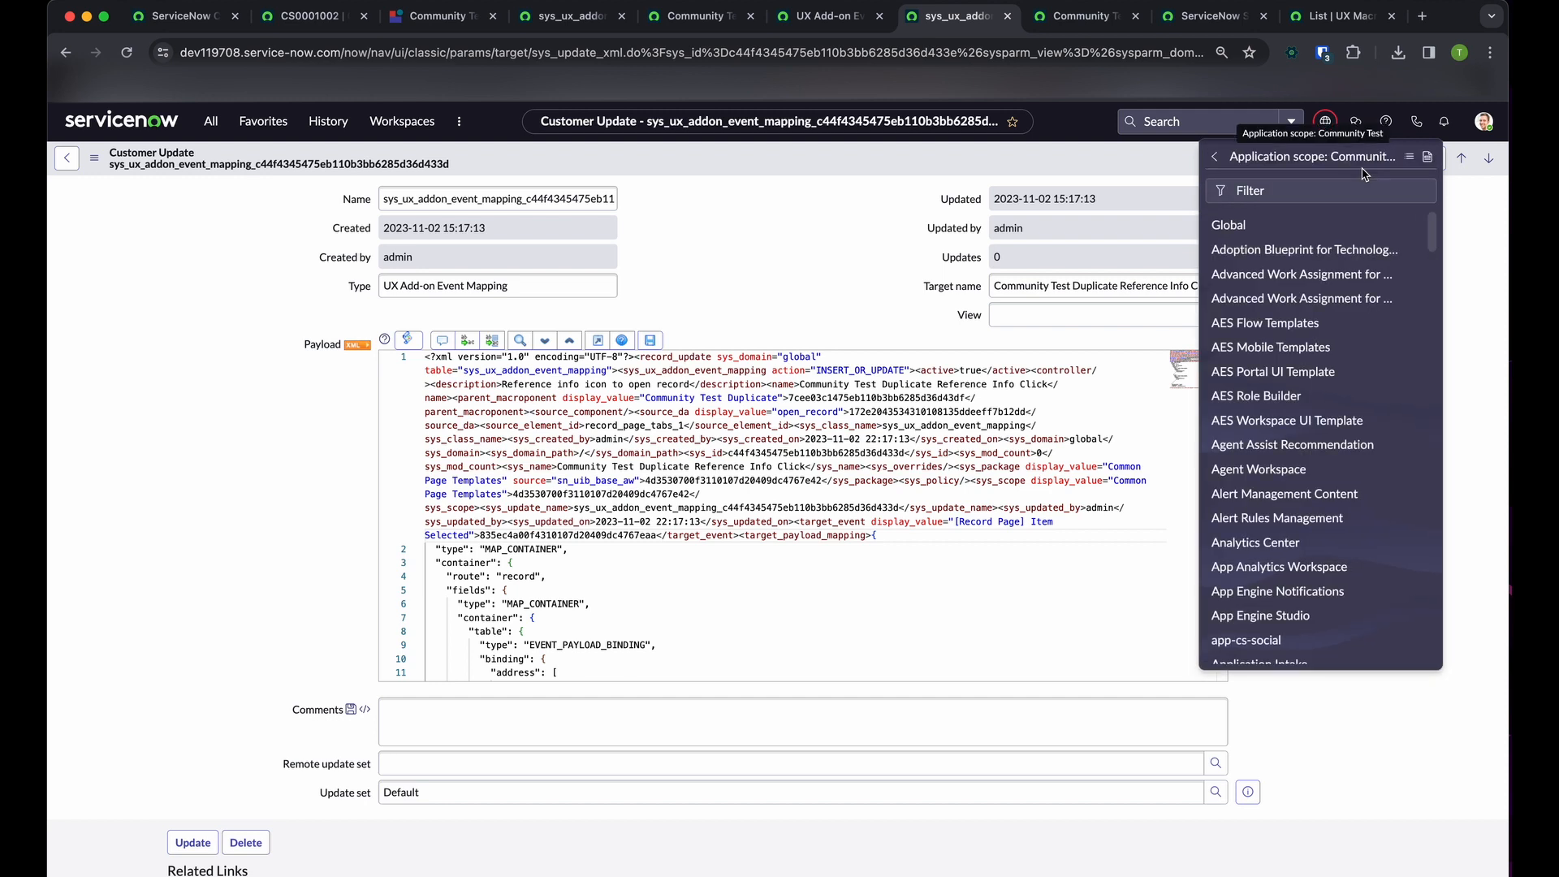
pyautogui.click(1226, 155)
pyautogui.click(1316, 192)
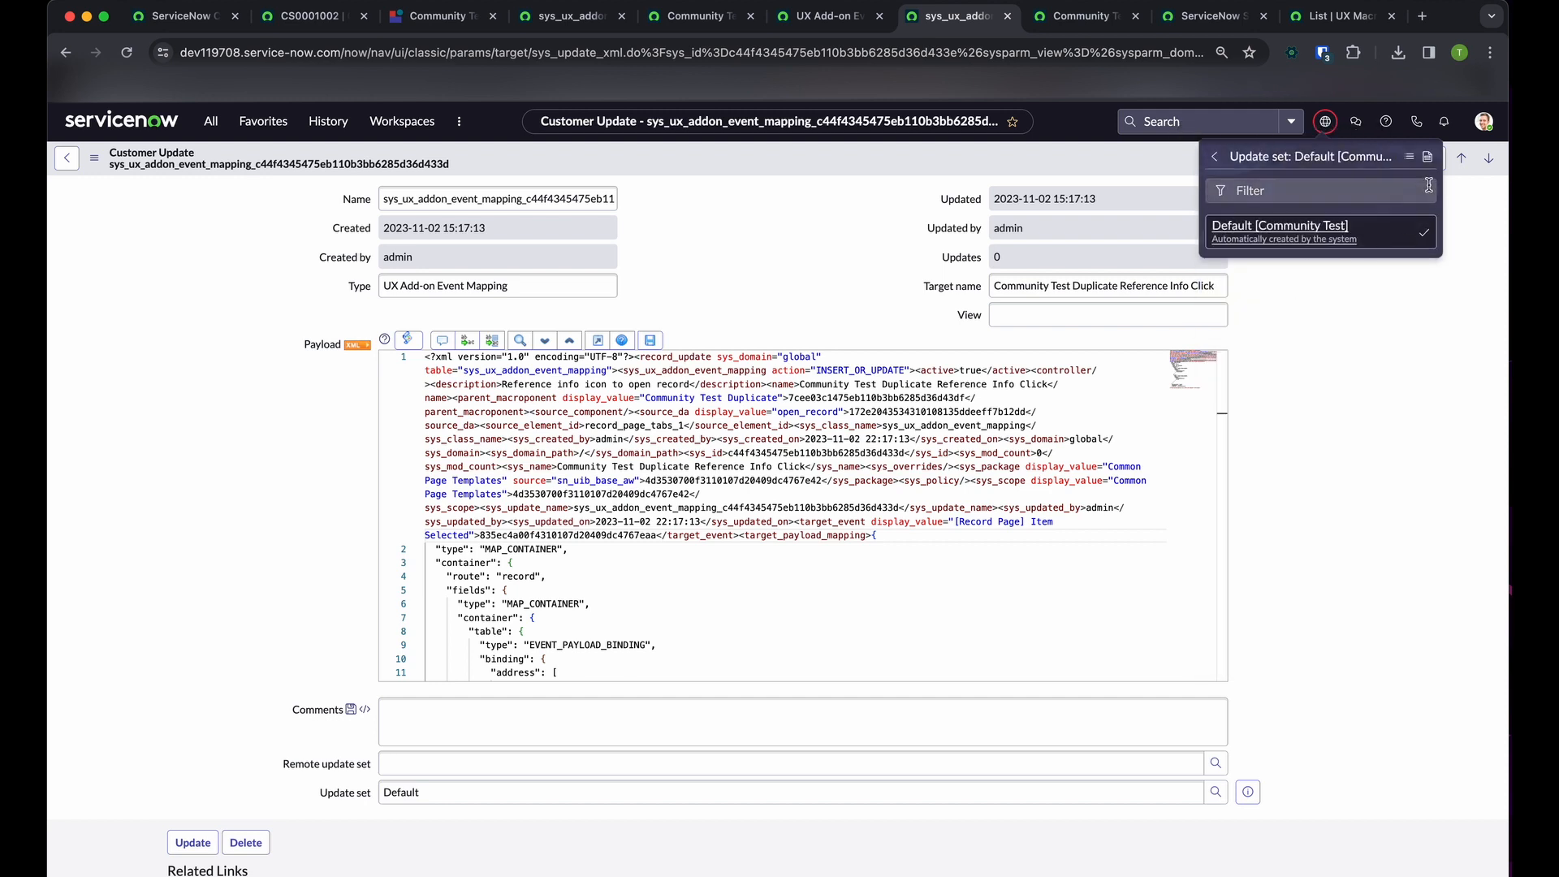
pyautogui.click(1429, 158)
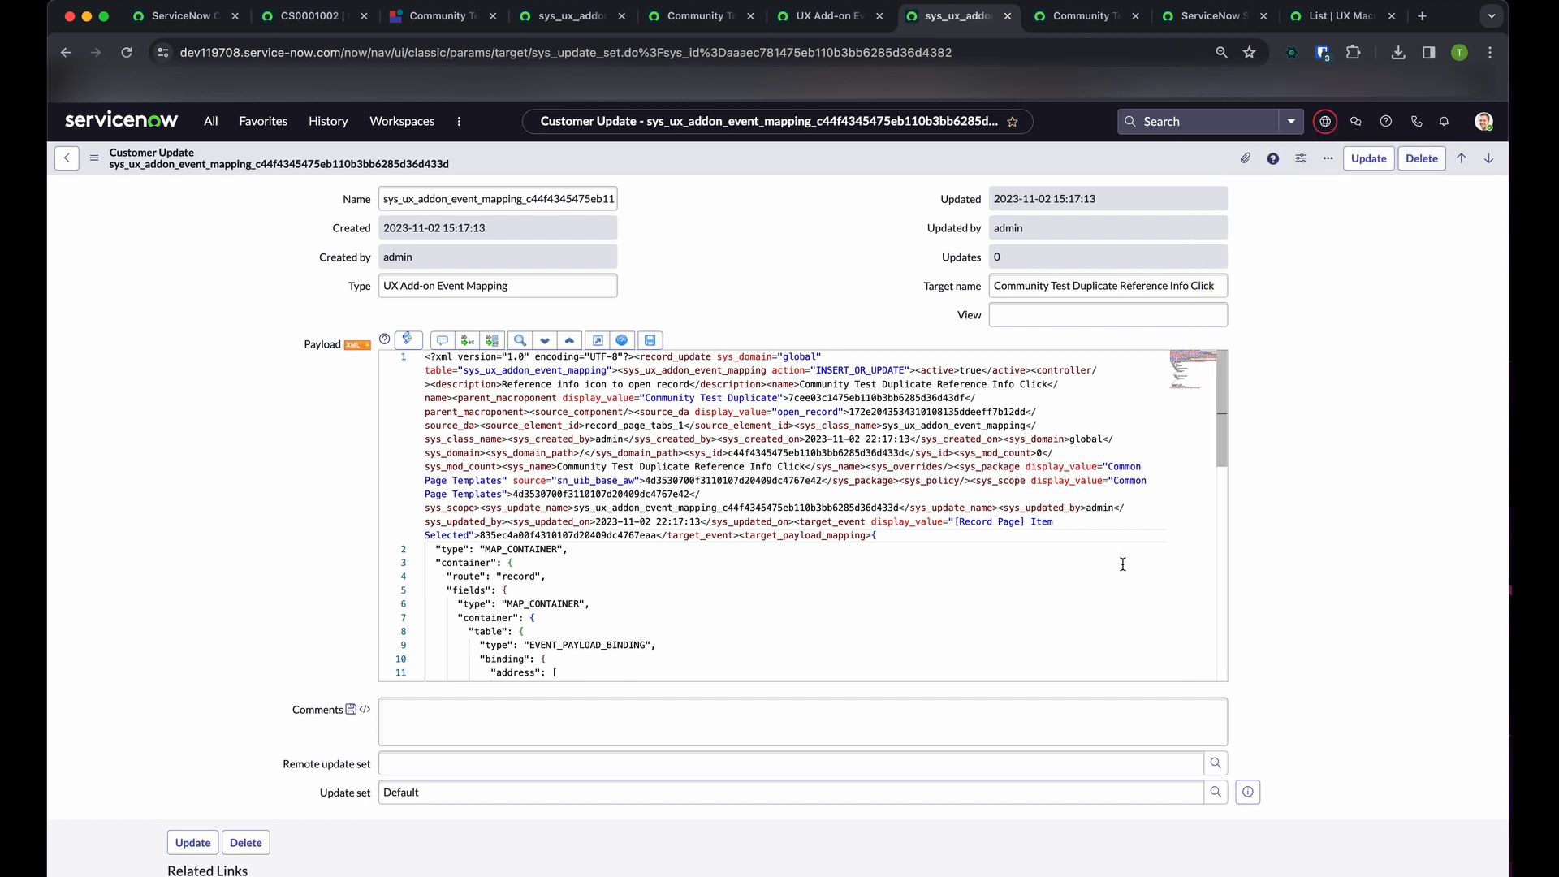
# Filter the Default update set's customer updates to types containing "mapping" and review the listed event mappings
pyautogui.scroll(-5, 898, 620)
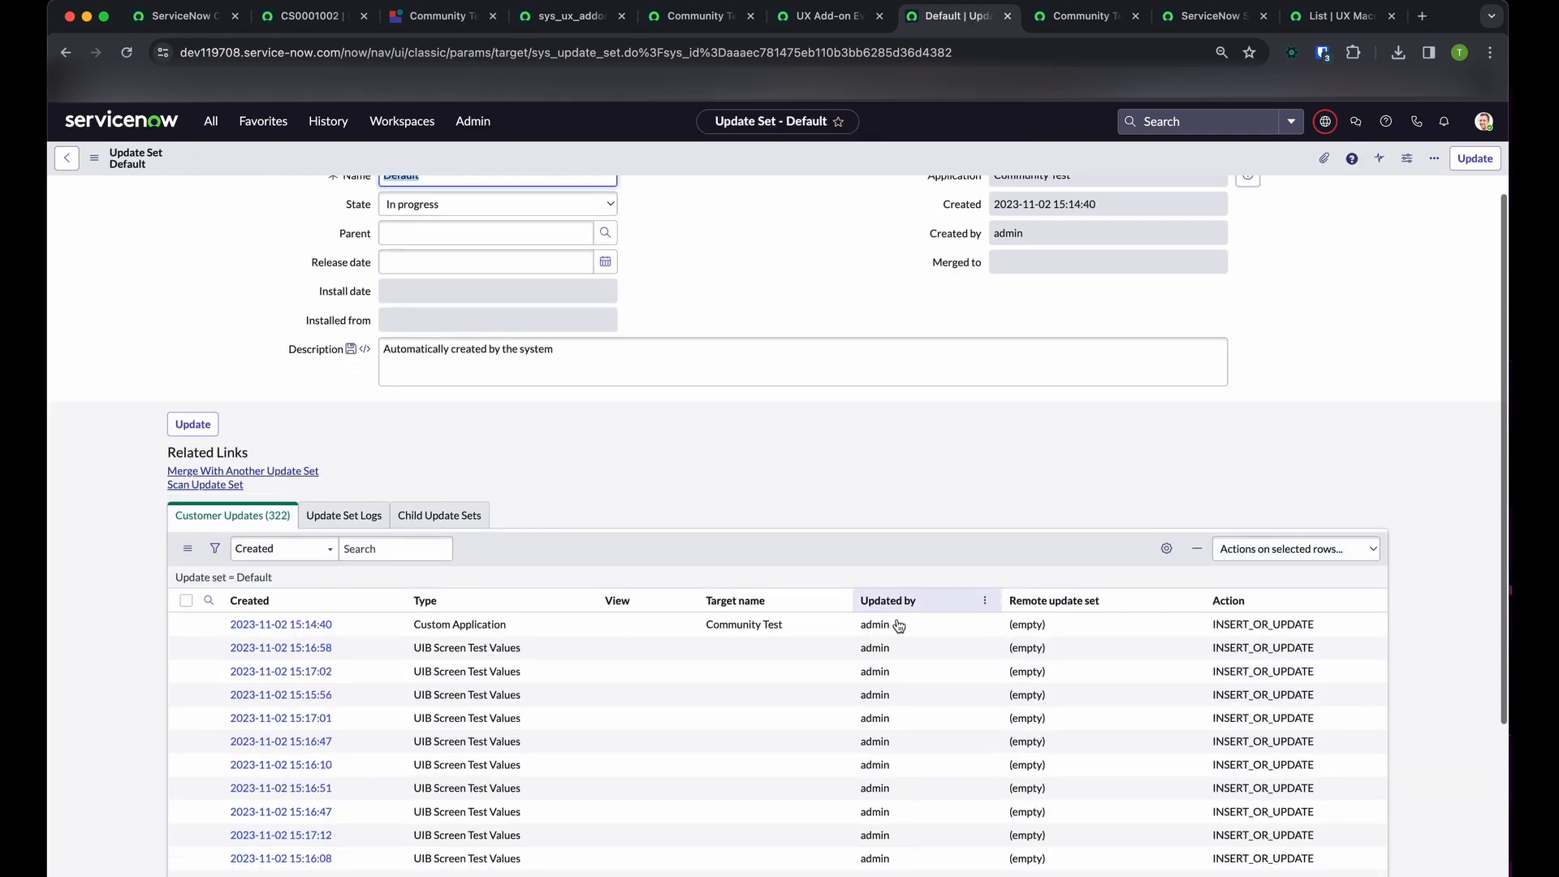
pyautogui.click(881, 844)
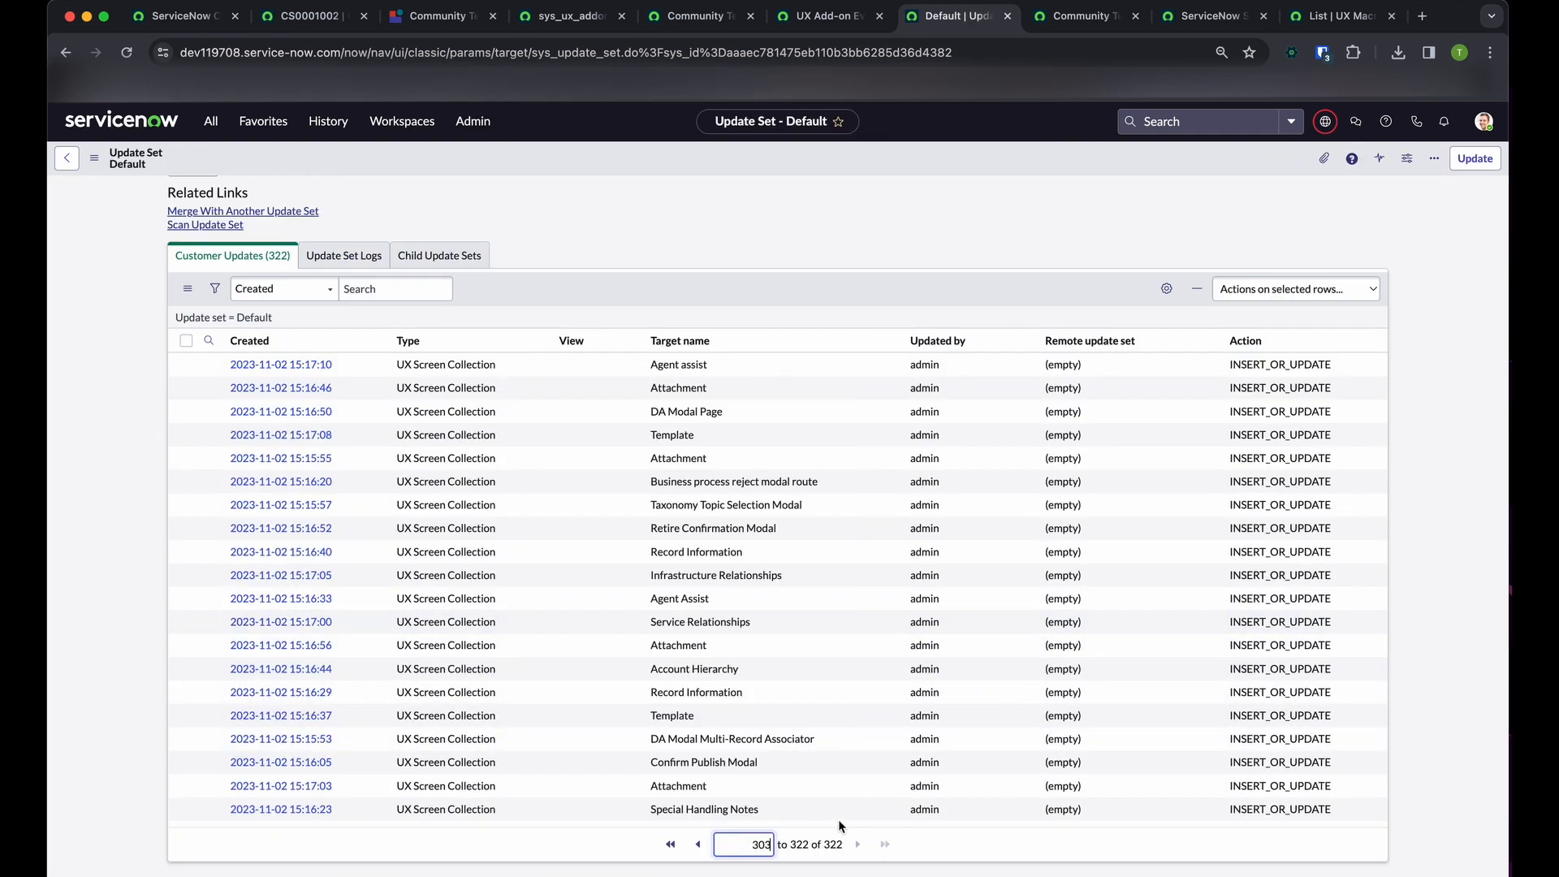
pyautogui.click(208, 340)
pyautogui.click(421, 371)
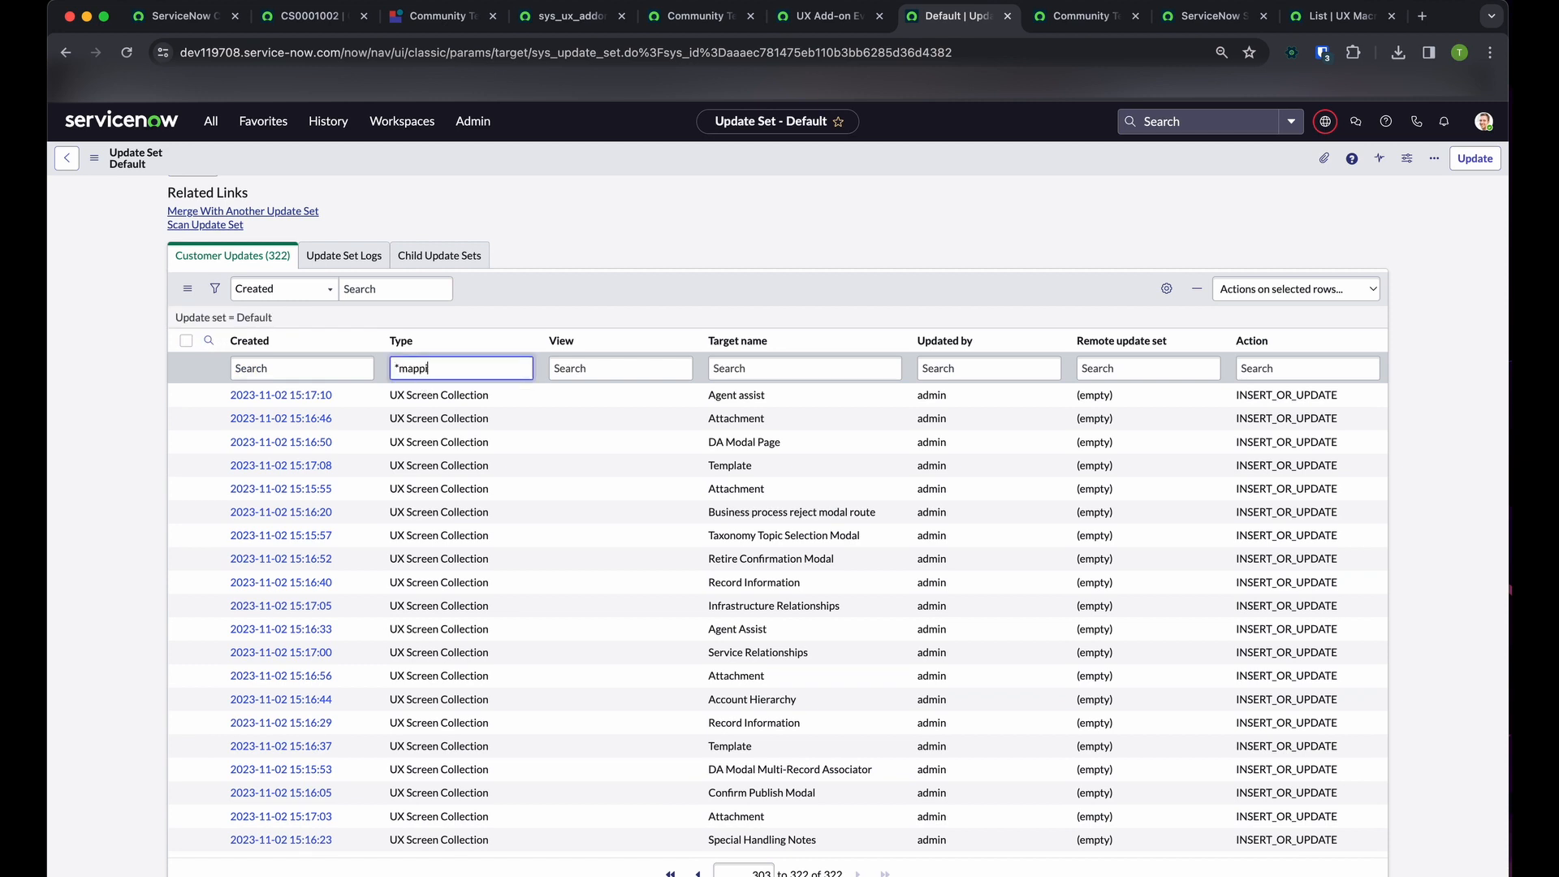
pyautogui.write('*mapping')
pyautogui.press('Return')
pyautogui.scroll(-1, 503, 568)
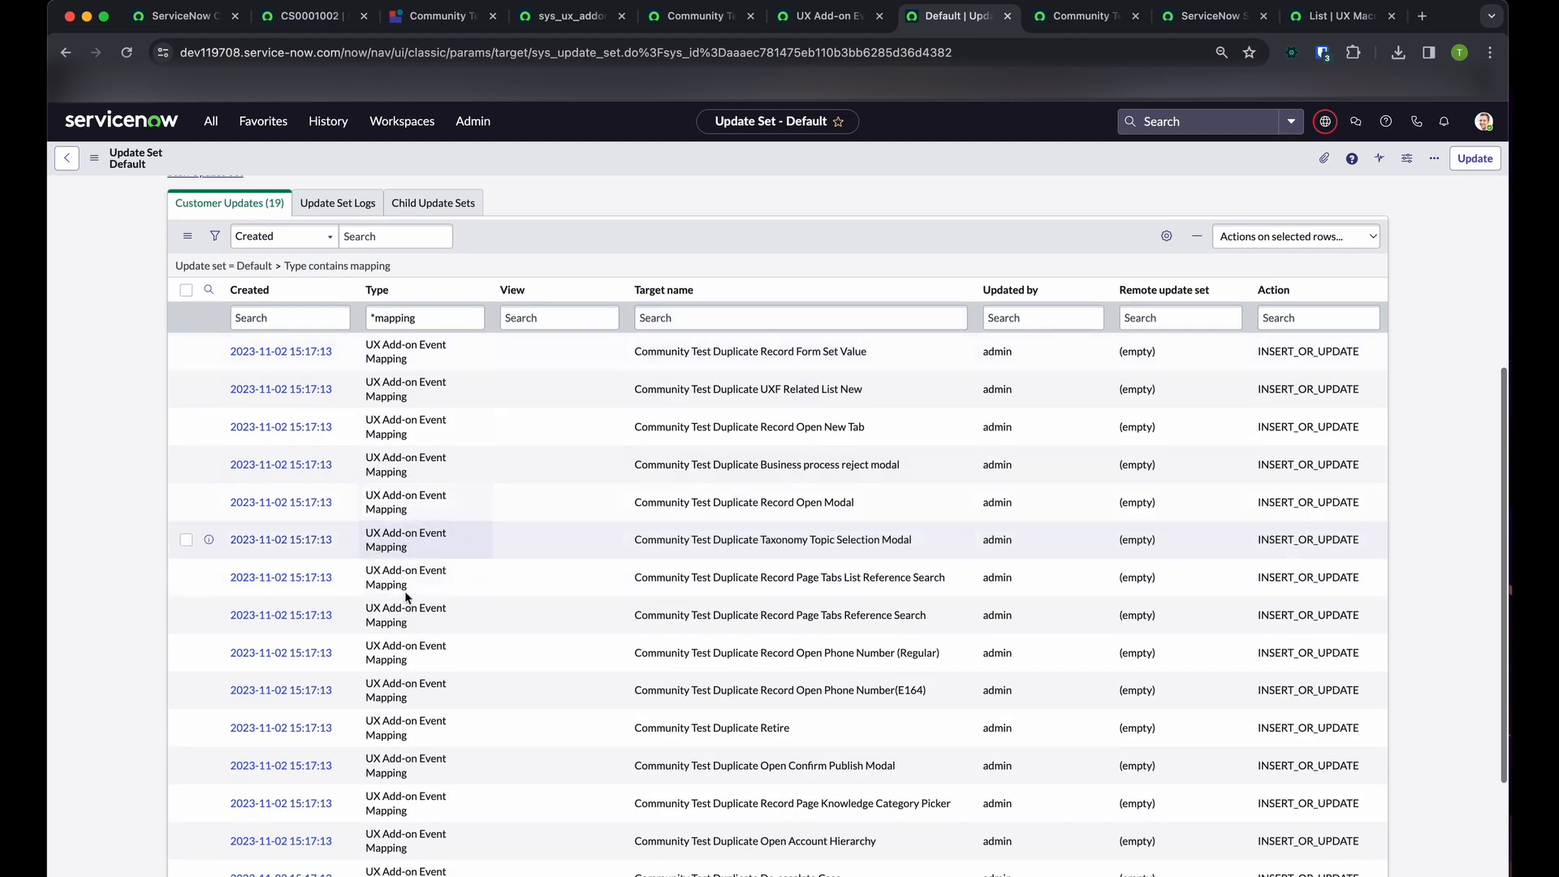
pyautogui.scroll(-2, 529, 609)
pyautogui.scroll(2, 530, 609)
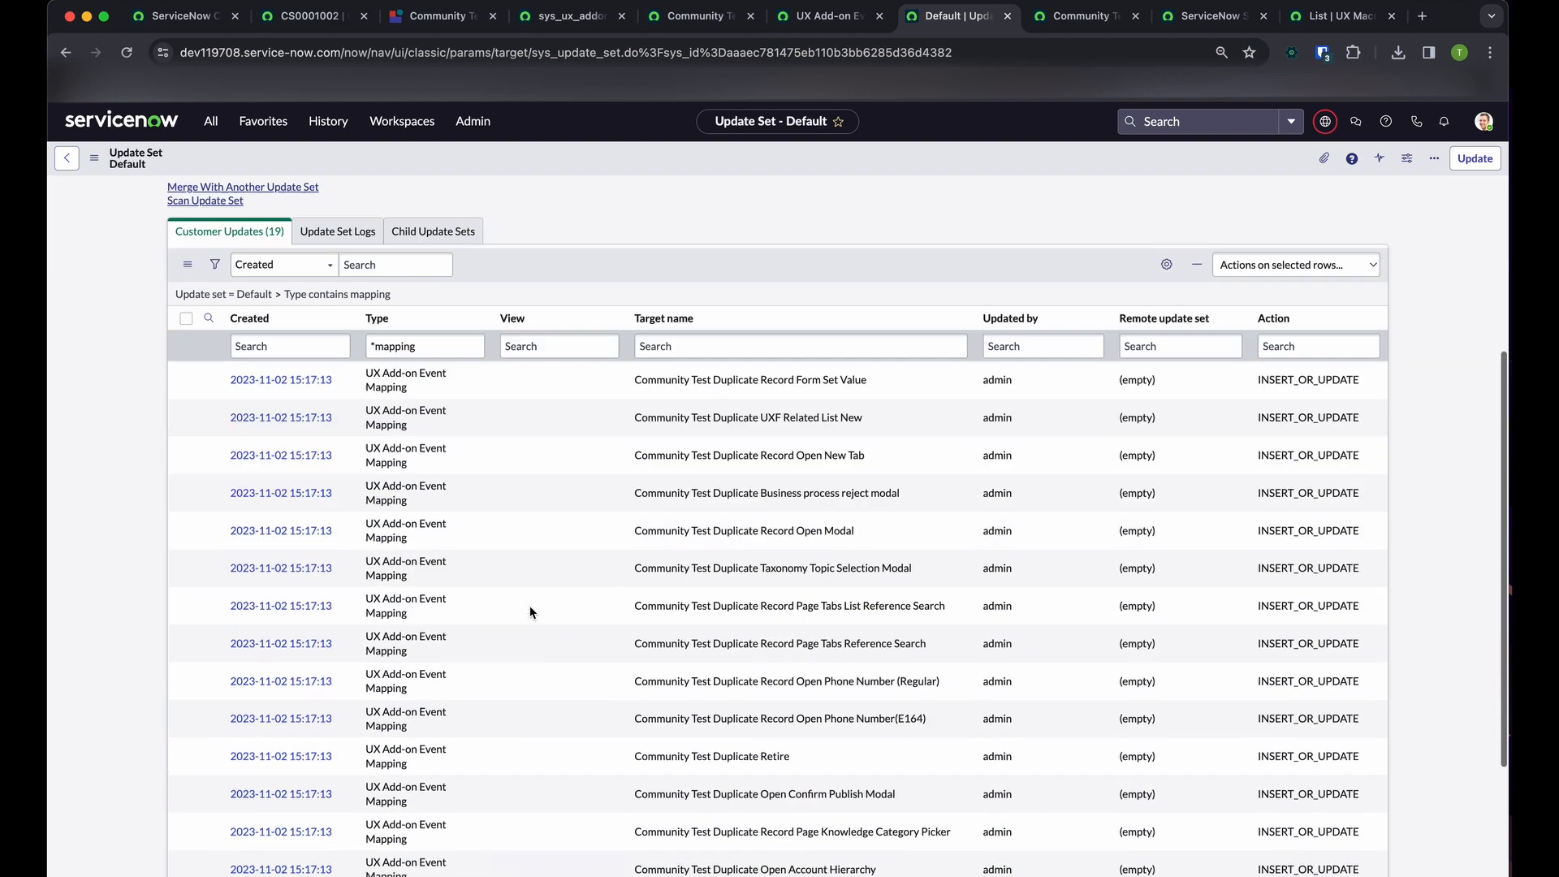
pyautogui.scroll(-3, 529, 609)
pyautogui.scroll(10, 530, 609)
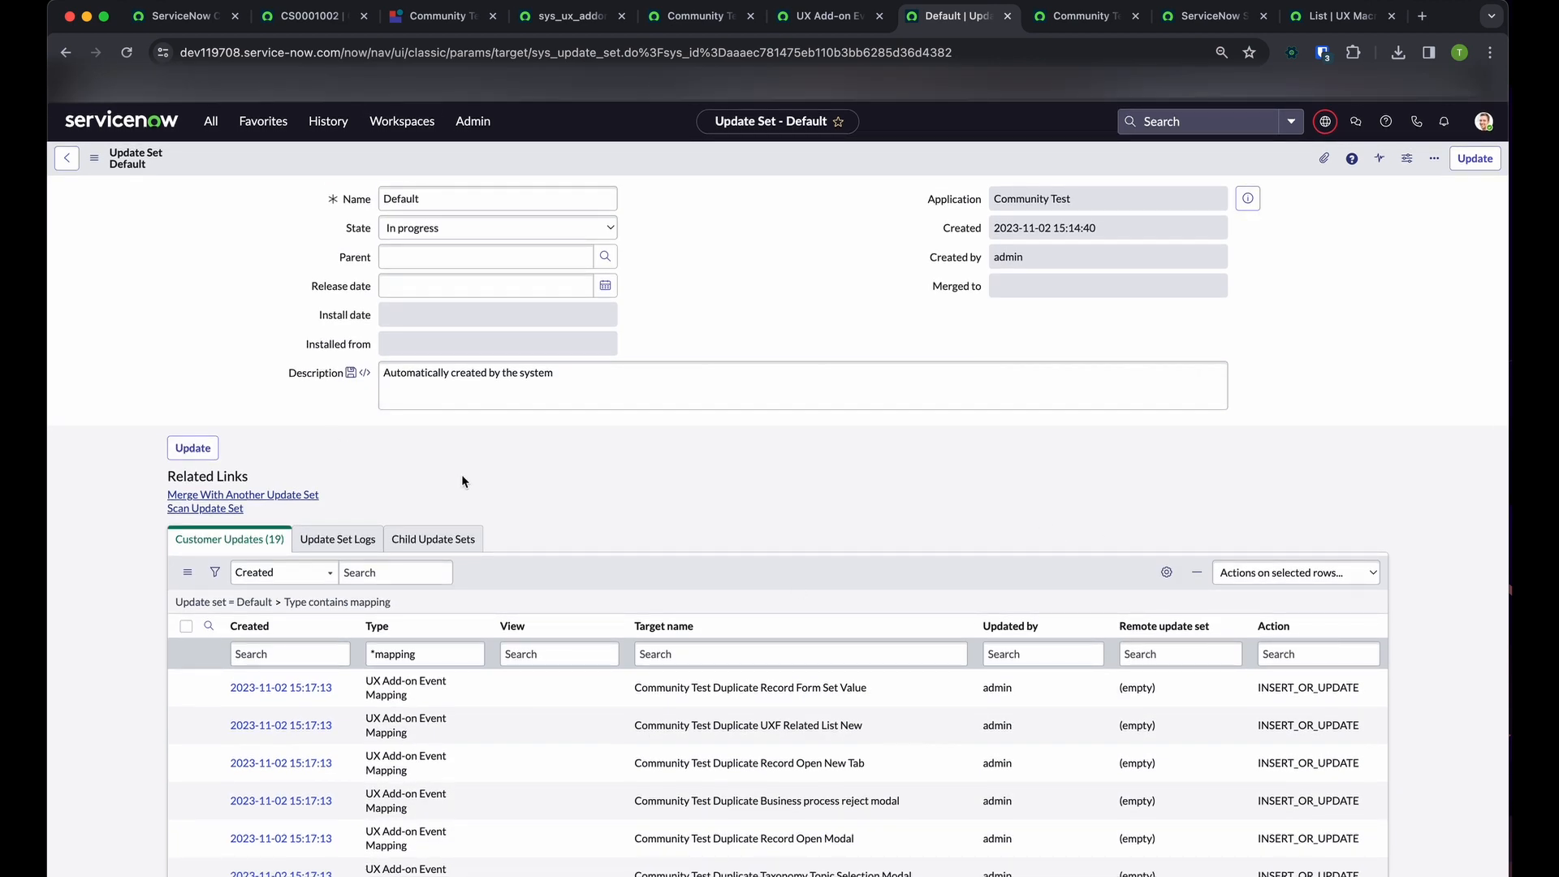
# Set the Community Test Default update set's state to Complete and save the record
pyautogui.click(560, 228)
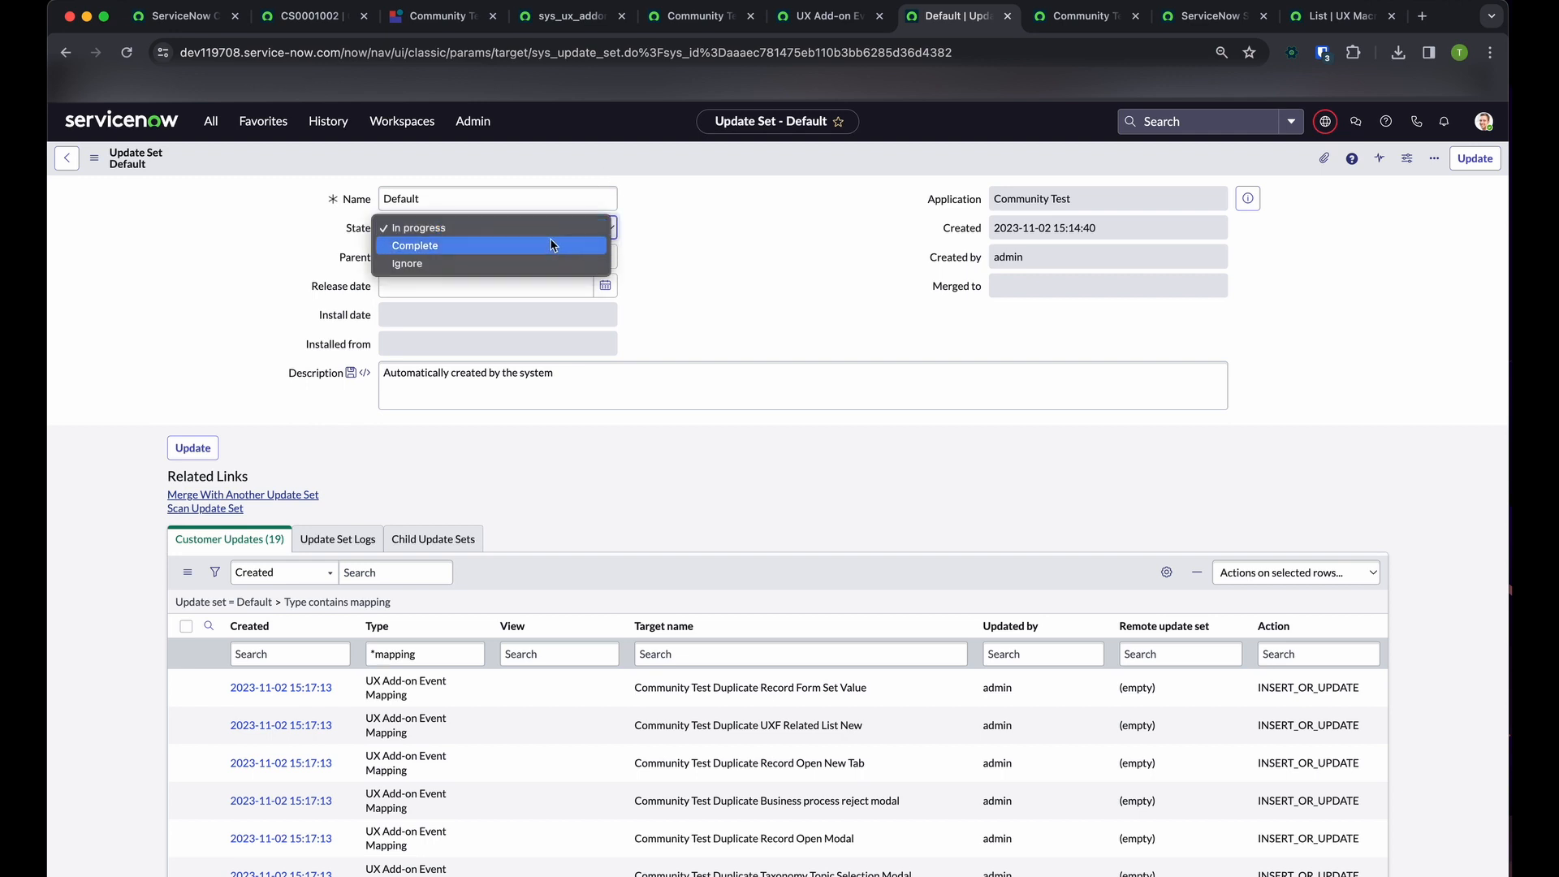
pyautogui.click(551, 244)
pyautogui.click(194, 448)
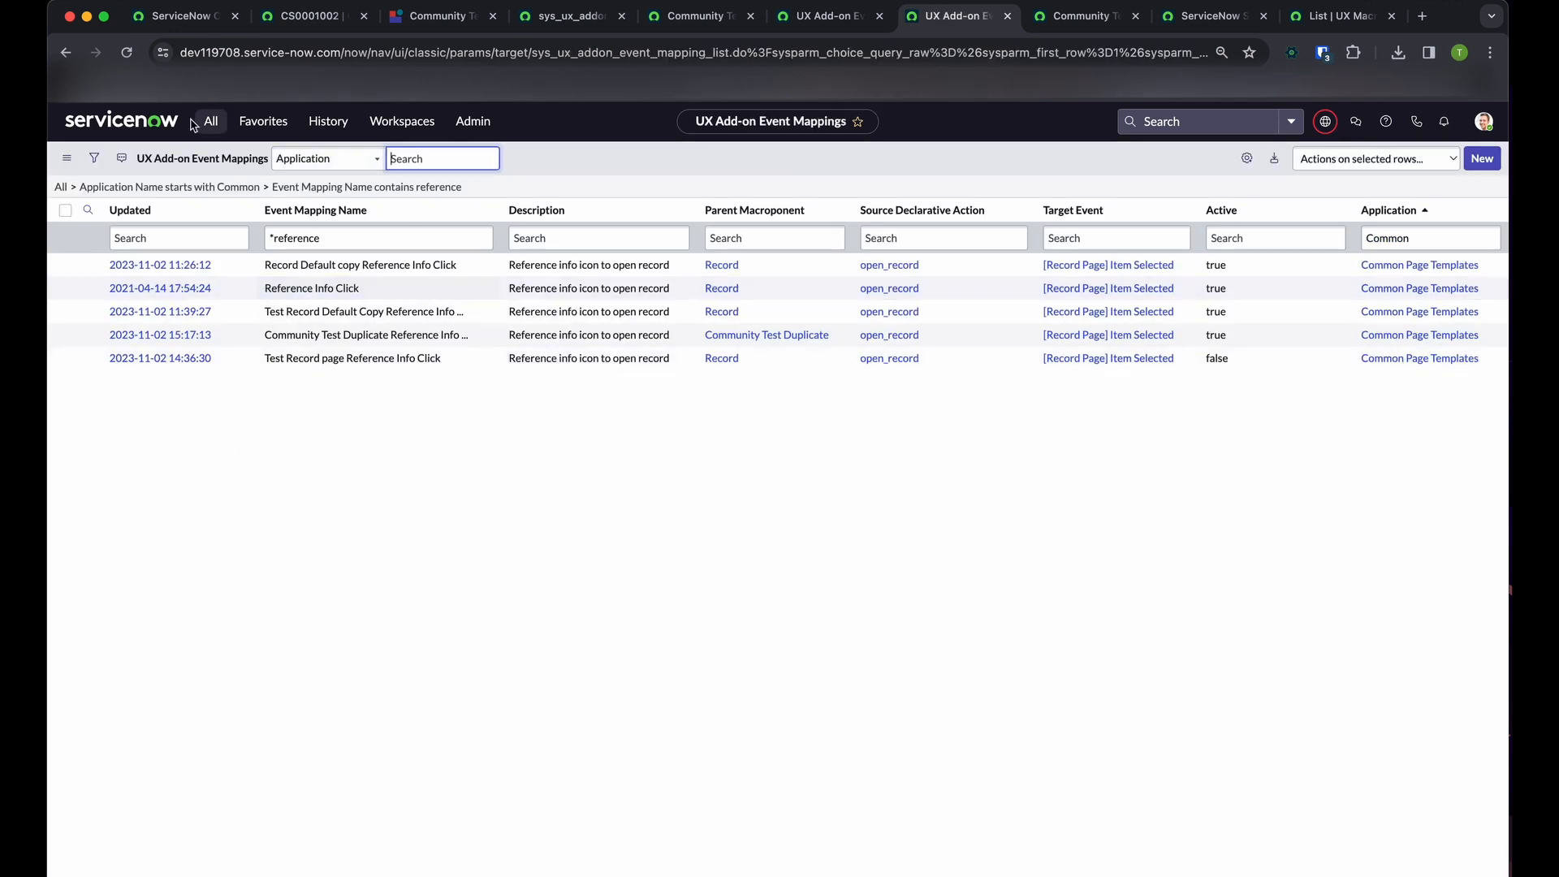
# Check the currently selected update set, then reopen the completed Default update set of Community Test and review its updates
pyautogui.click(1325, 121)
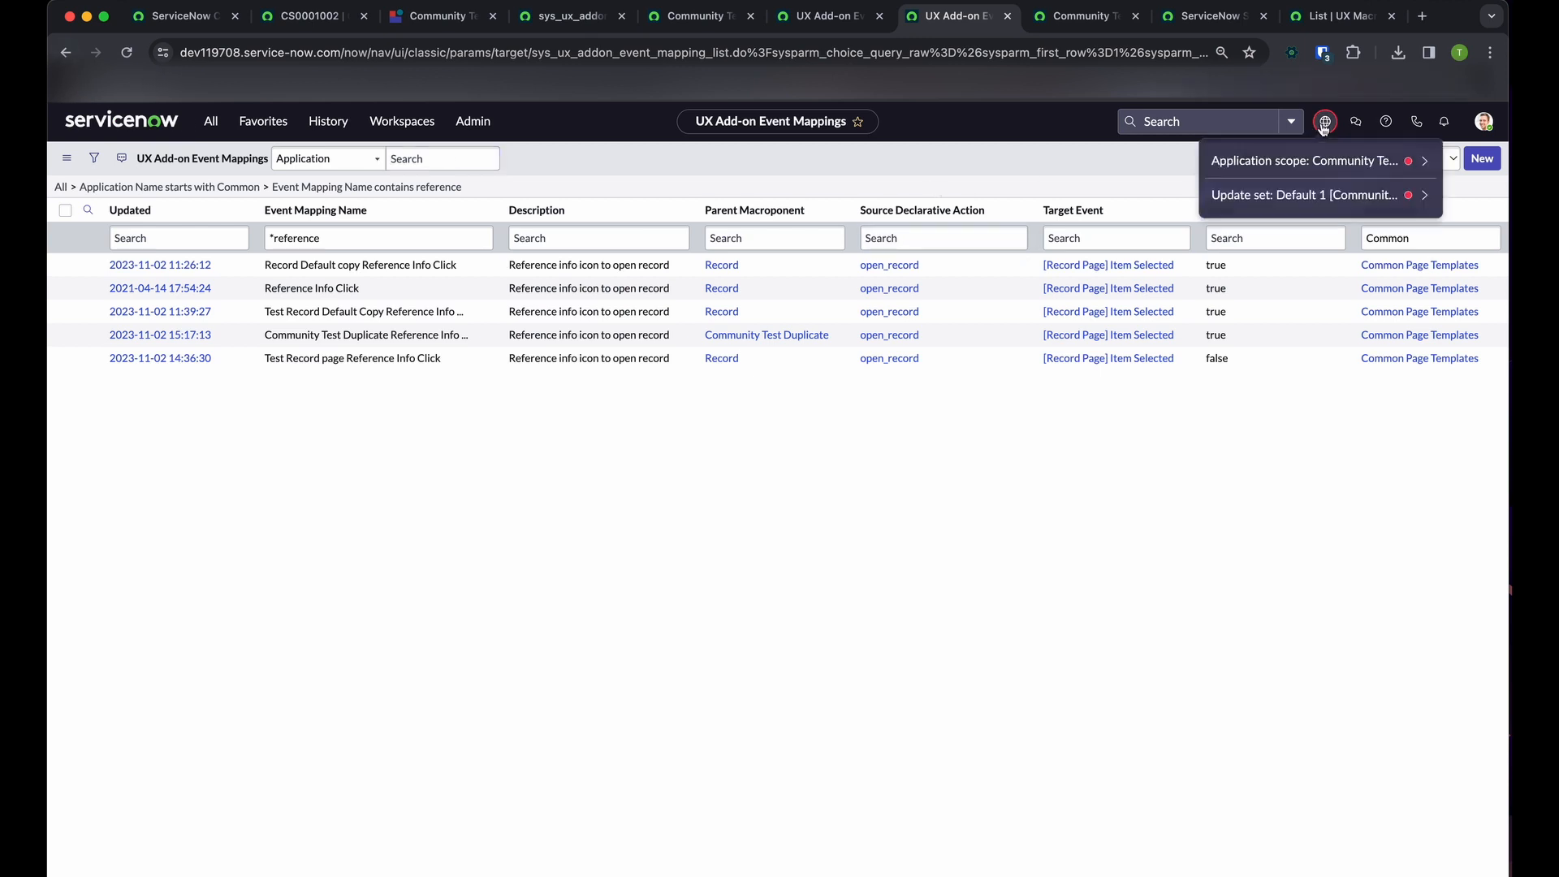
pyautogui.click(1382, 191)
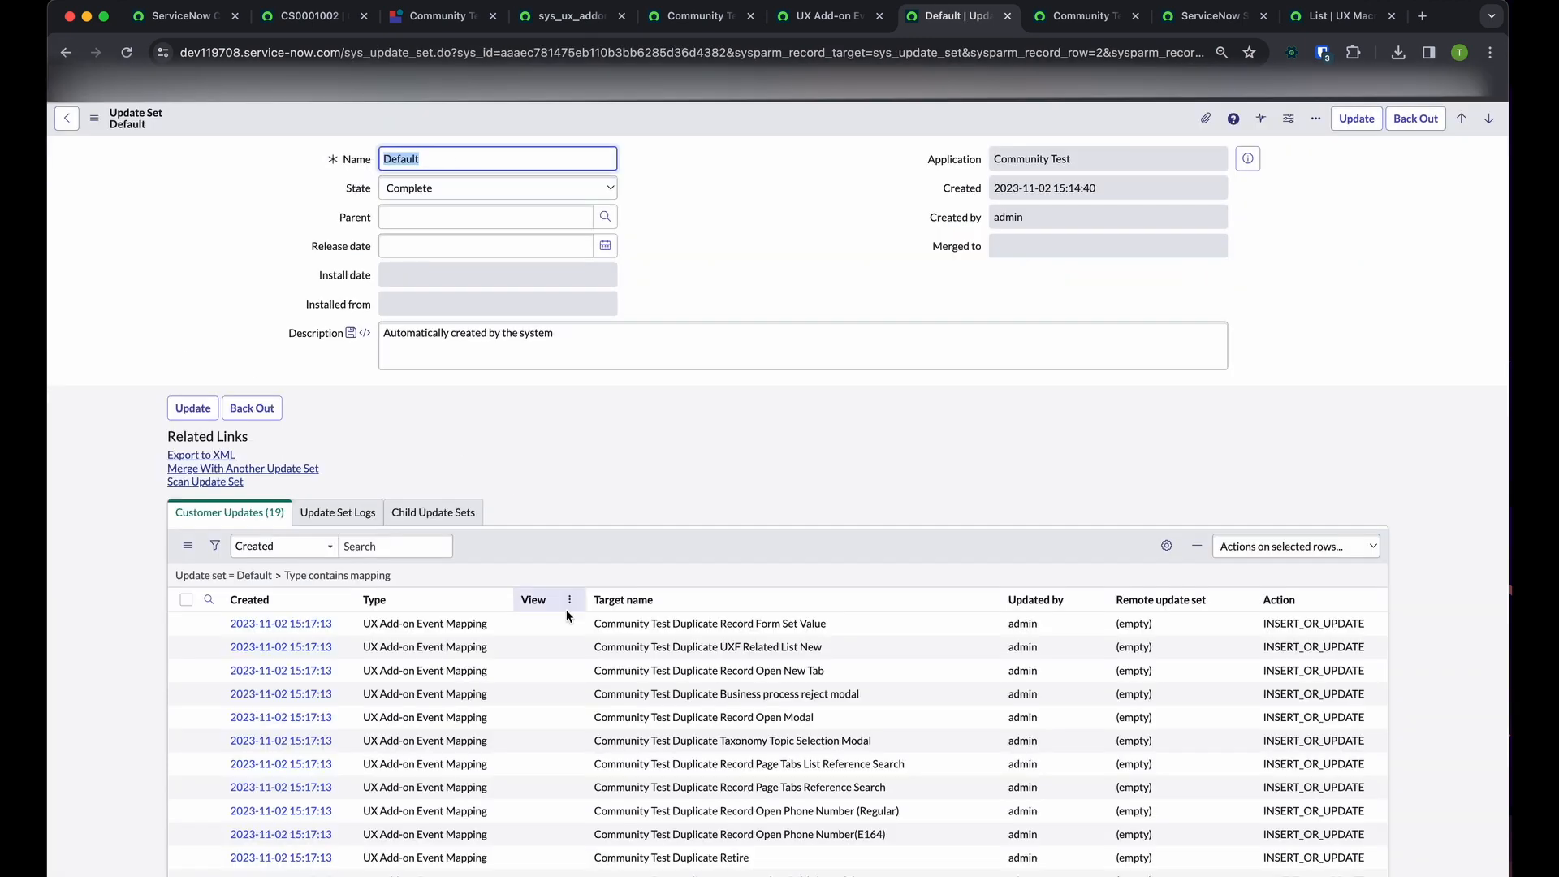
pyautogui.scroll(-3, 570, 615)
pyautogui.scroll(3, 570, 615)
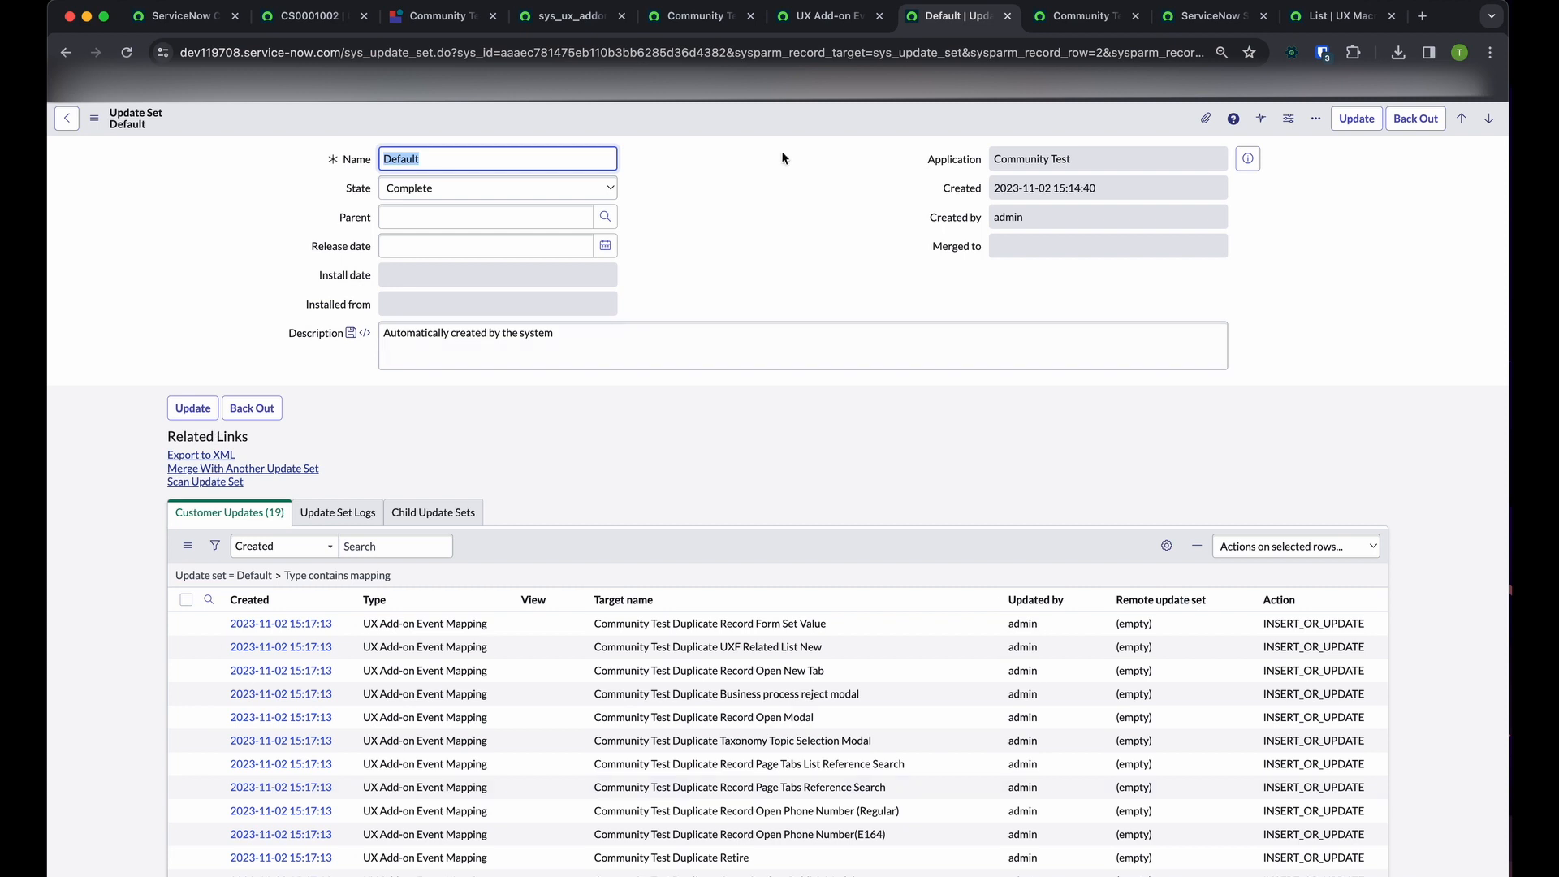
# Export the completed Default update set to XML and run an update set scan on it
pyautogui.click(568, 498)
pyautogui.click(186, 457)
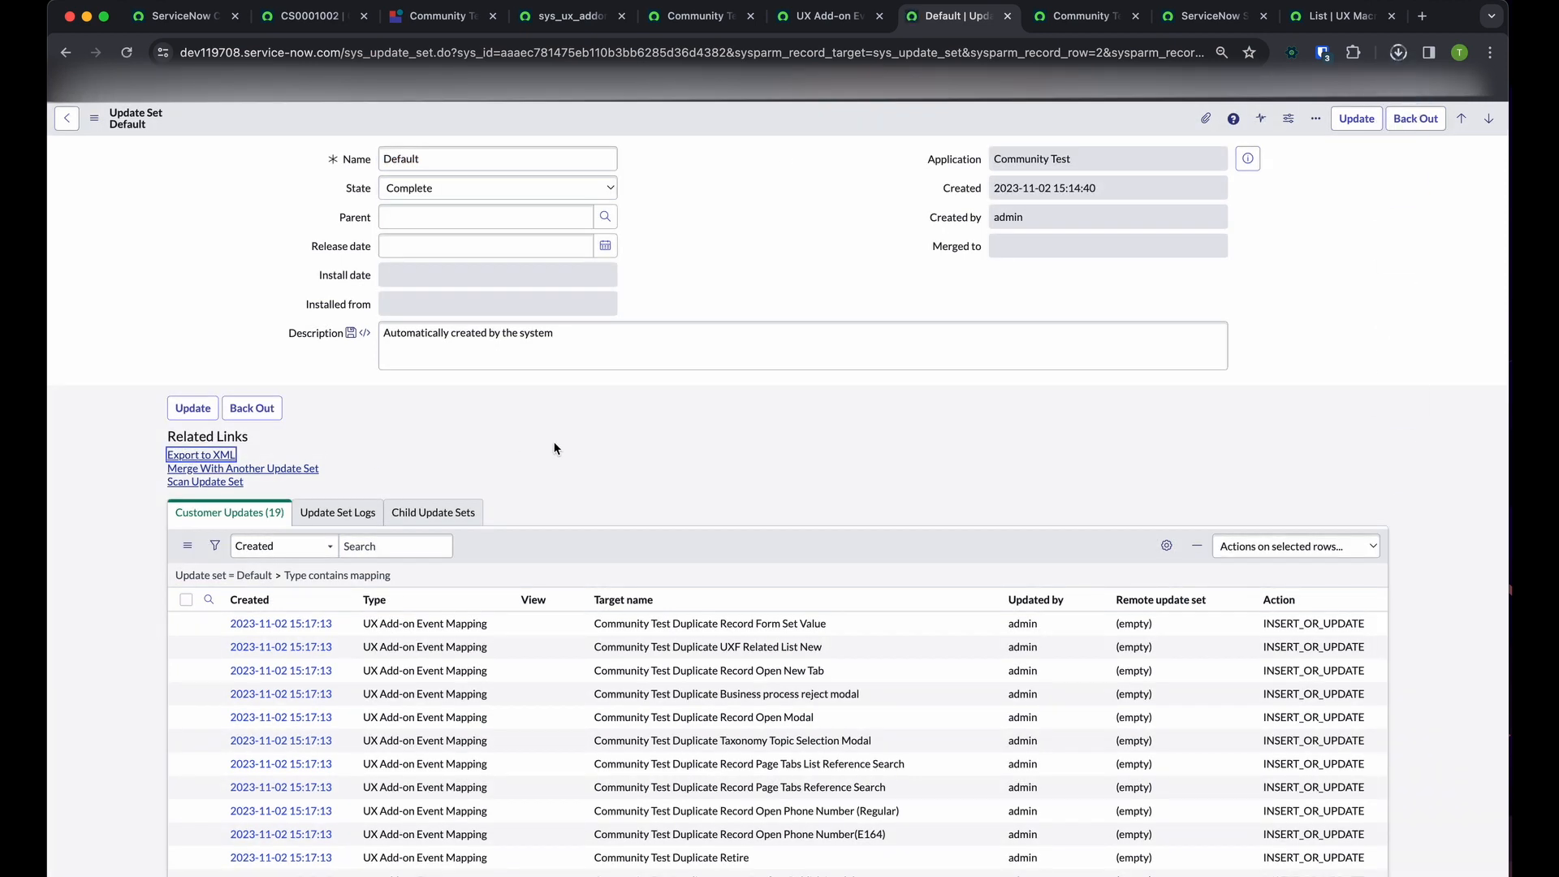
pyautogui.click(203, 481)
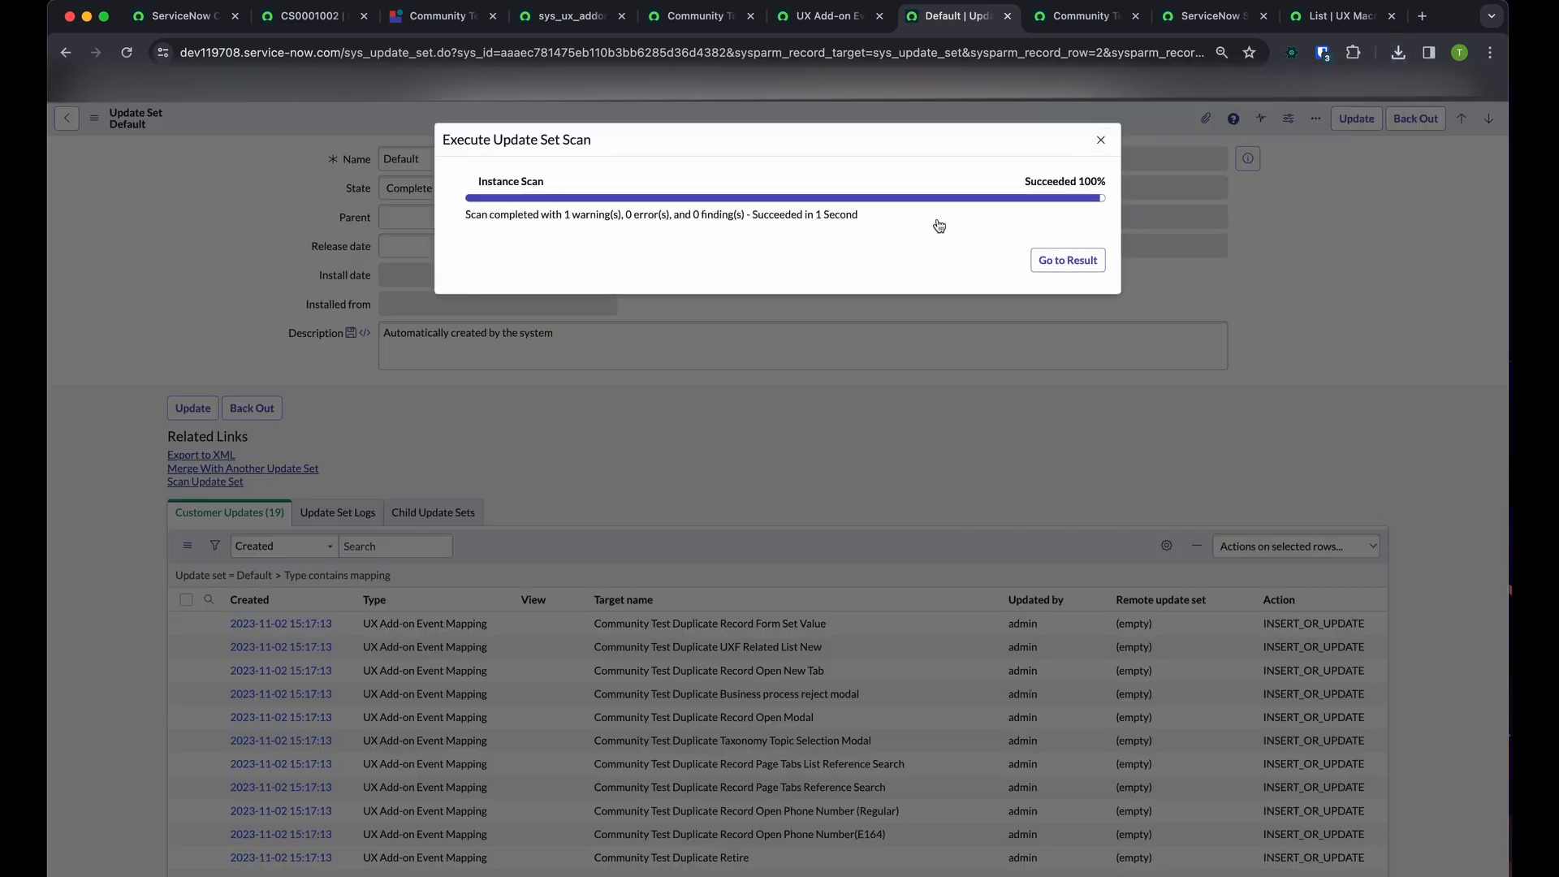
# Open the update set scan result, read its scan log entry, and return to the Default update set's customer updates
pyautogui.click(1058, 260)
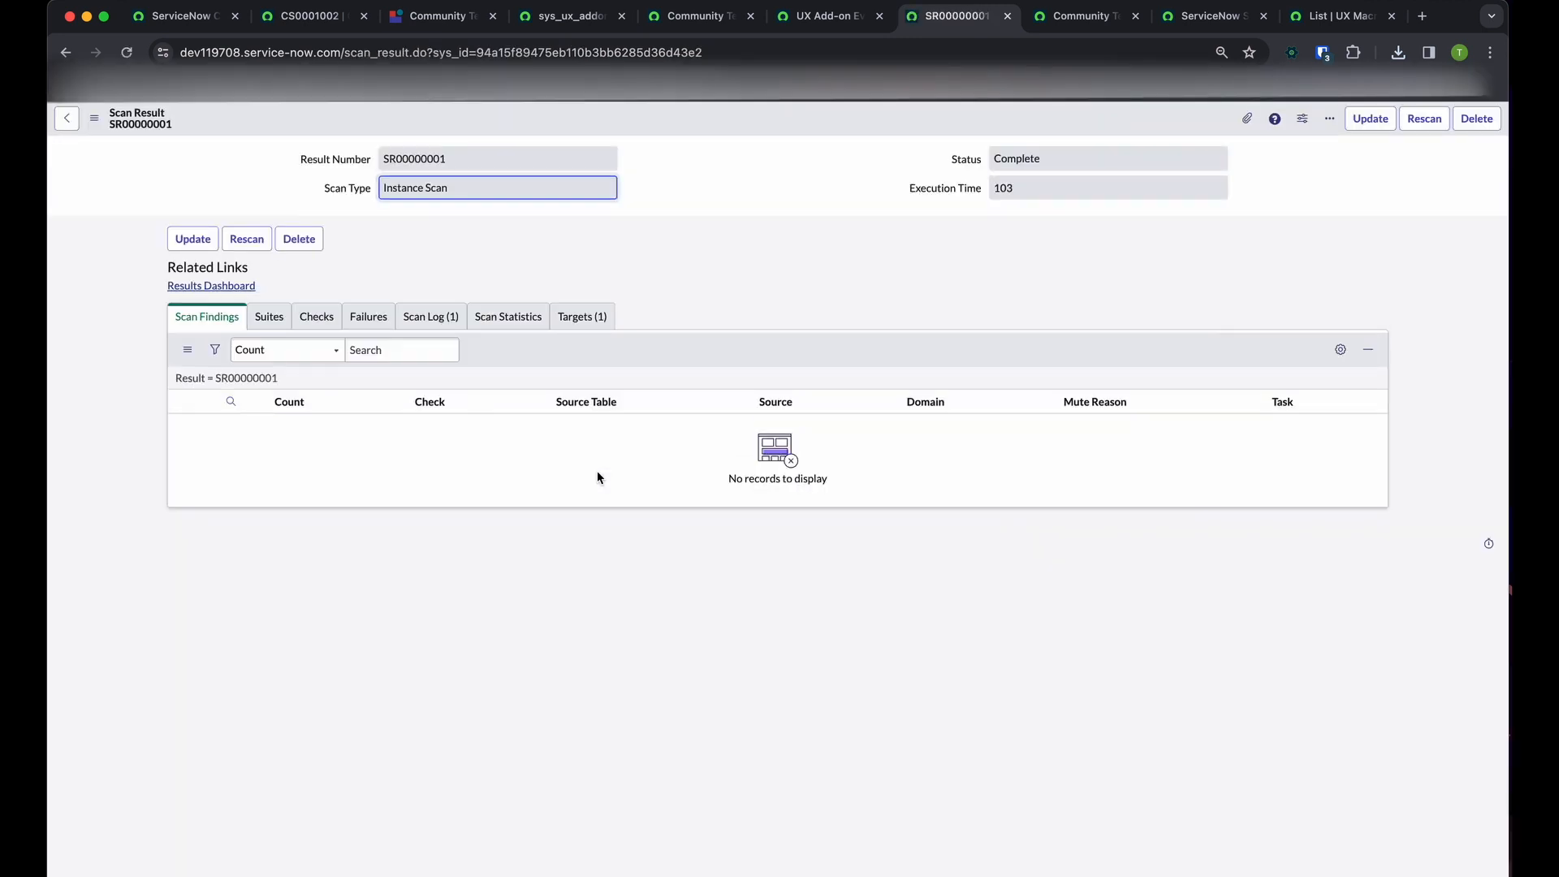
pyautogui.click(435, 316)
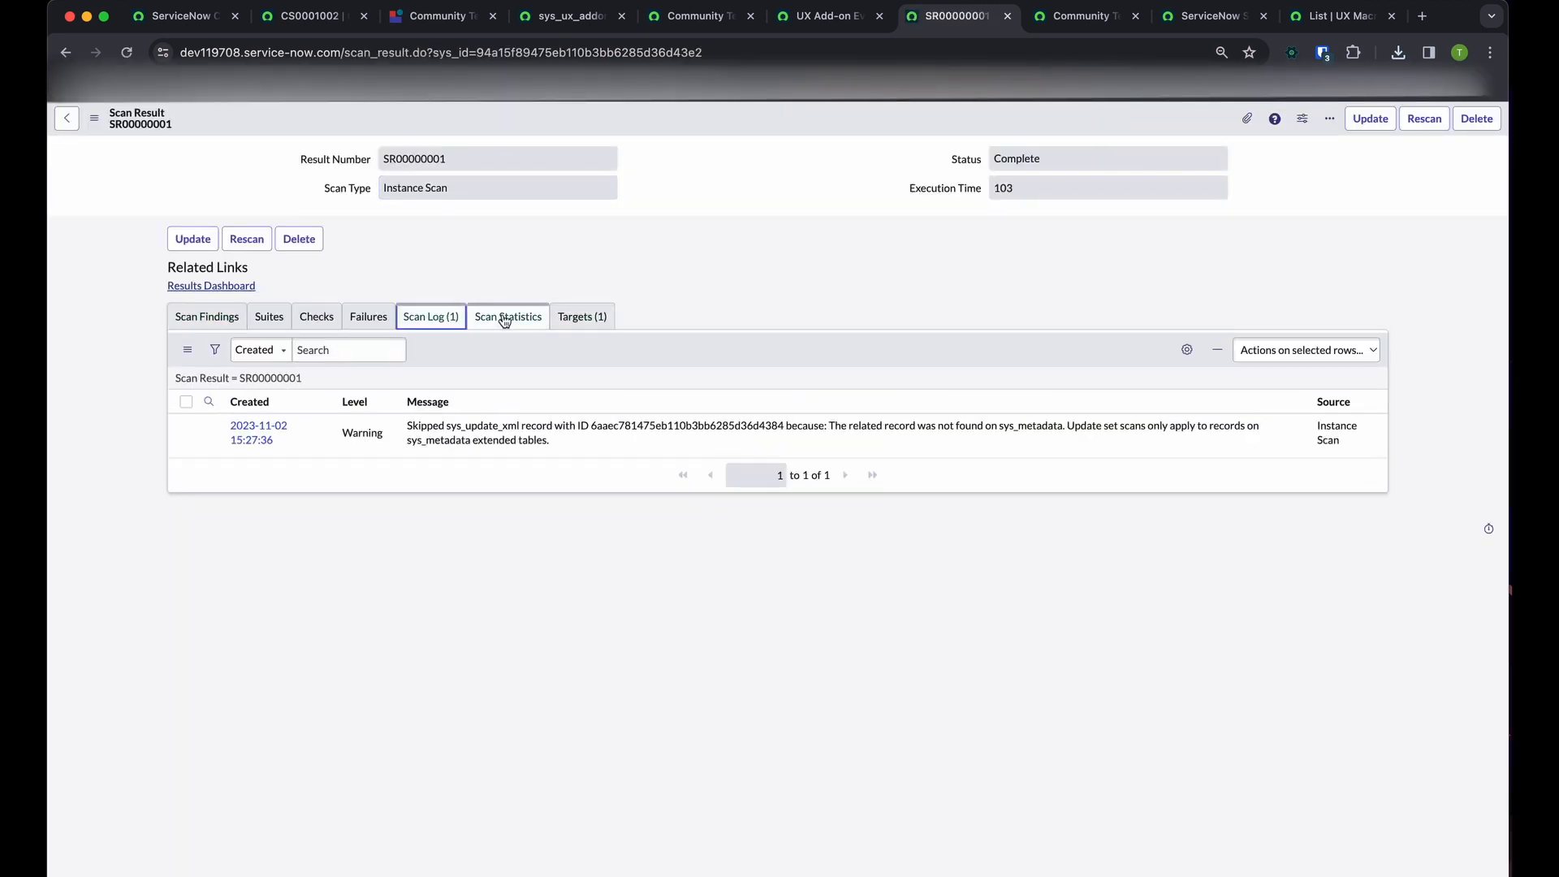
pyautogui.click(66, 53)
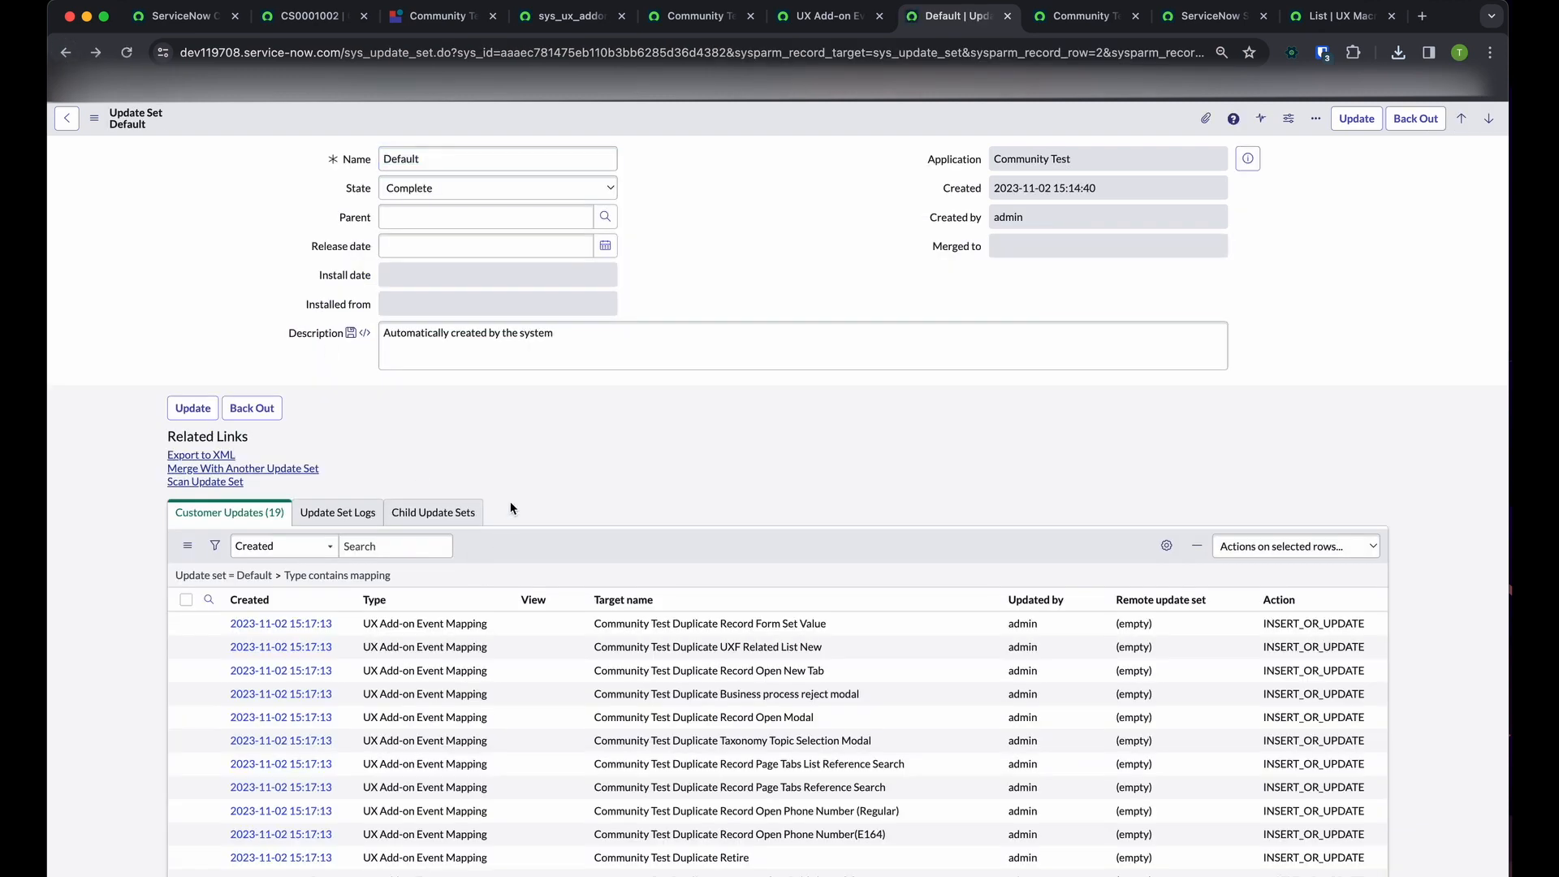
pyautogui.scroll(-2, 510, 500)
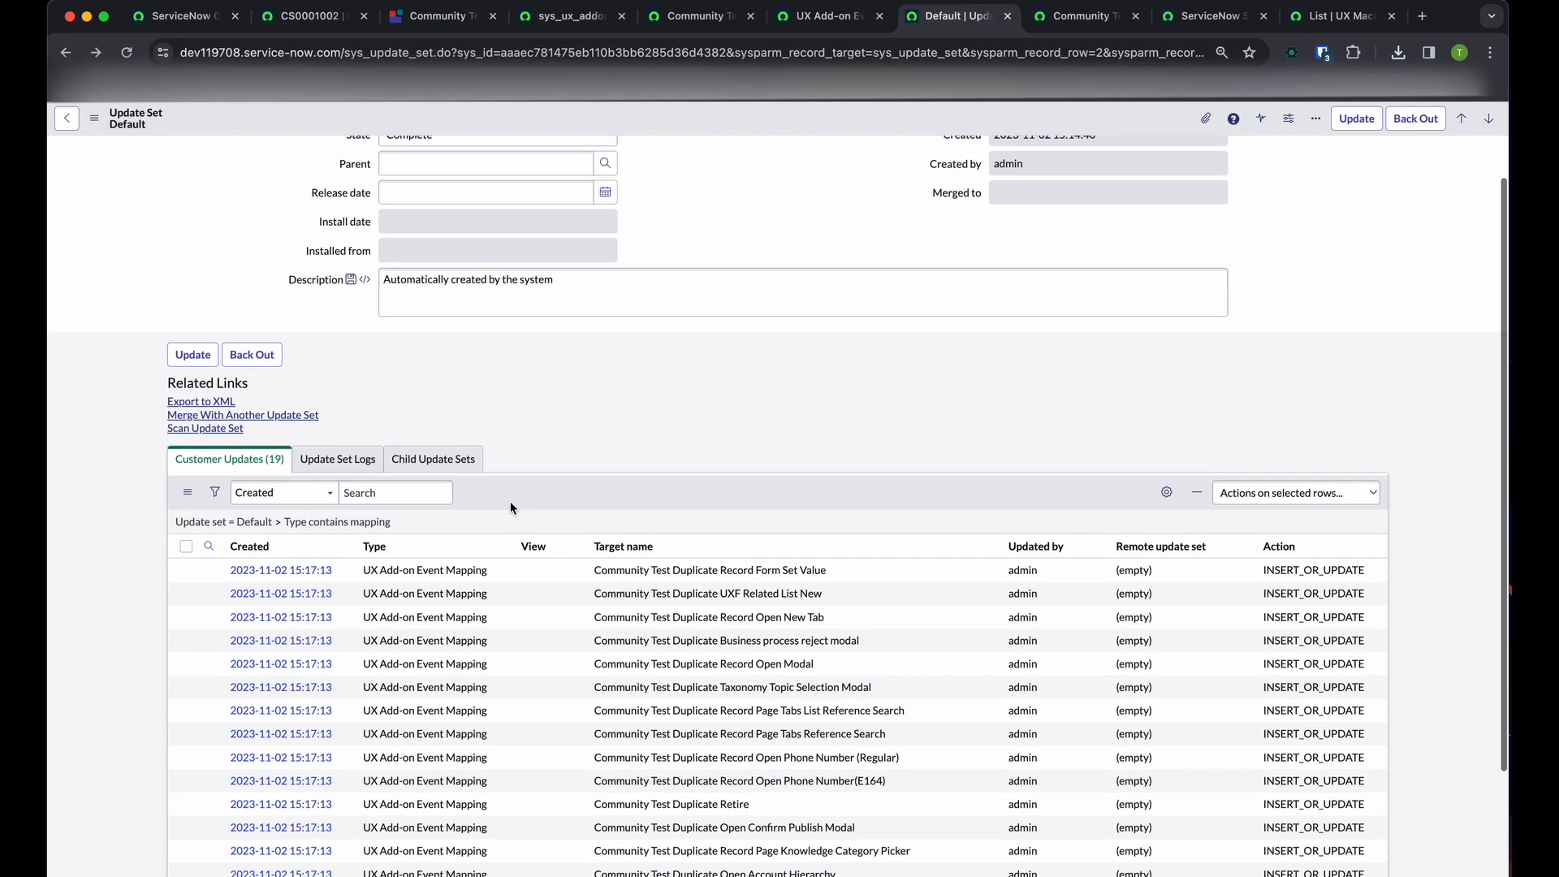
pyautogui.scroll(2, 510, 500)
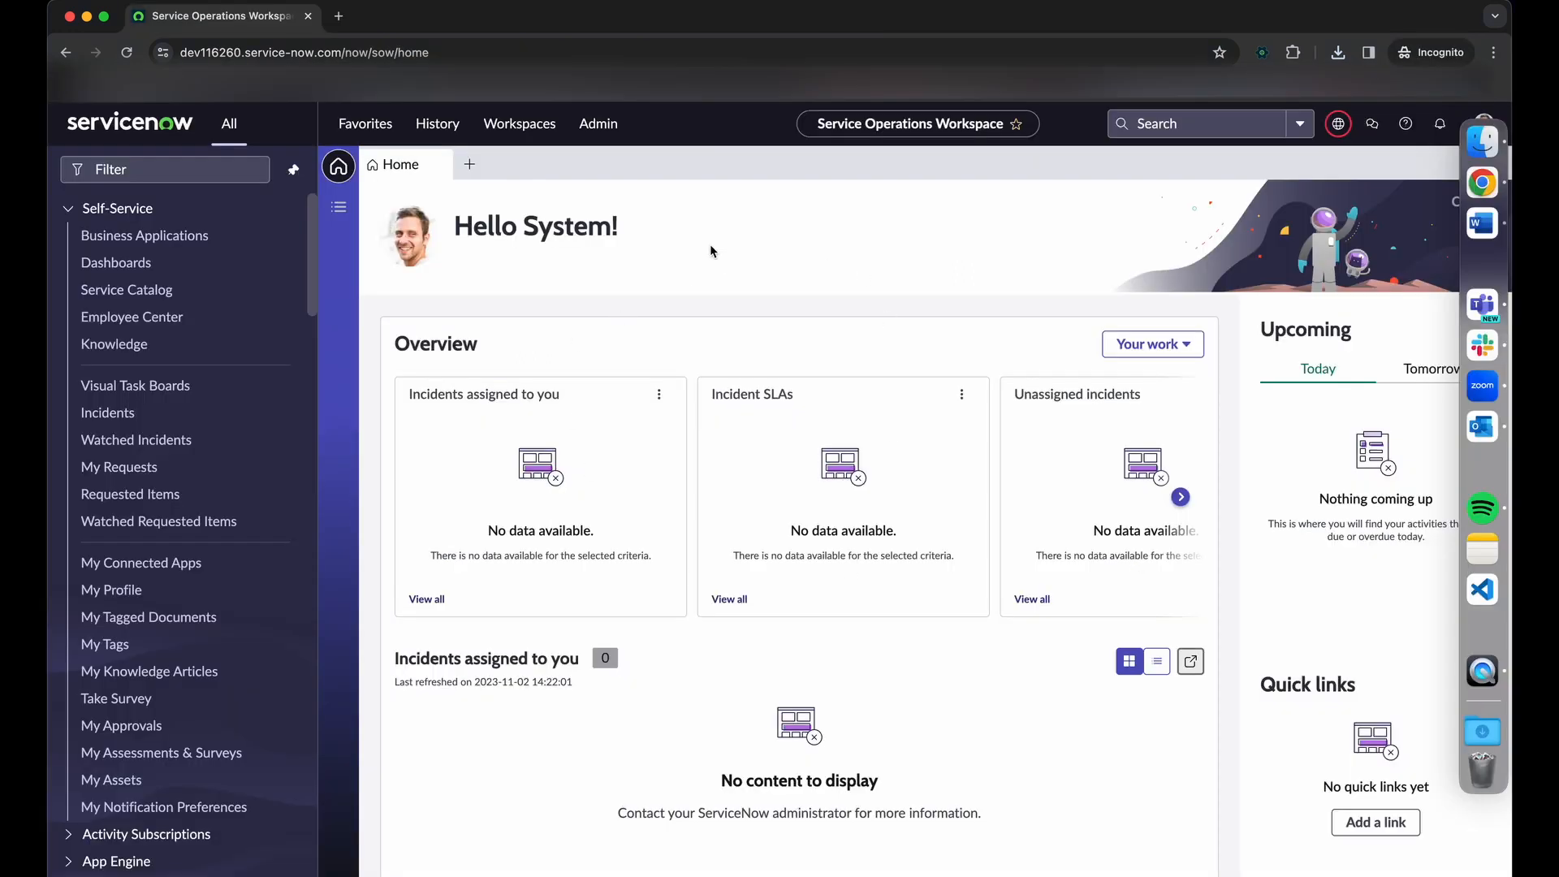
# Switch to the dev116260 instance and open its retrieved update sets list
pyautogui.click(199, 171)
pyautogui.write('retrieved')
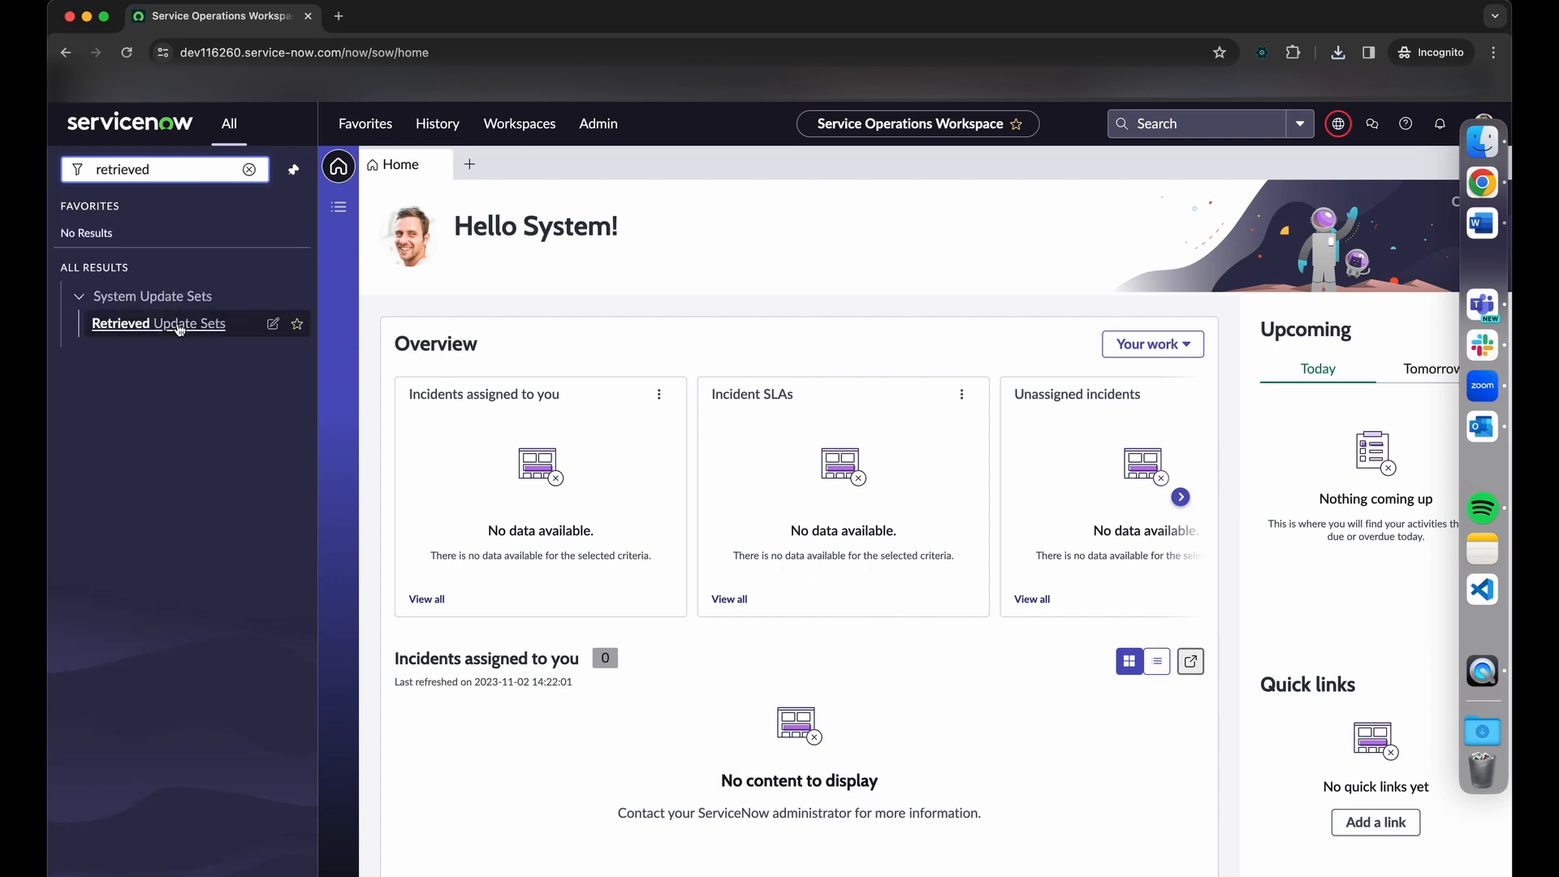
pyautogui.press('Return')
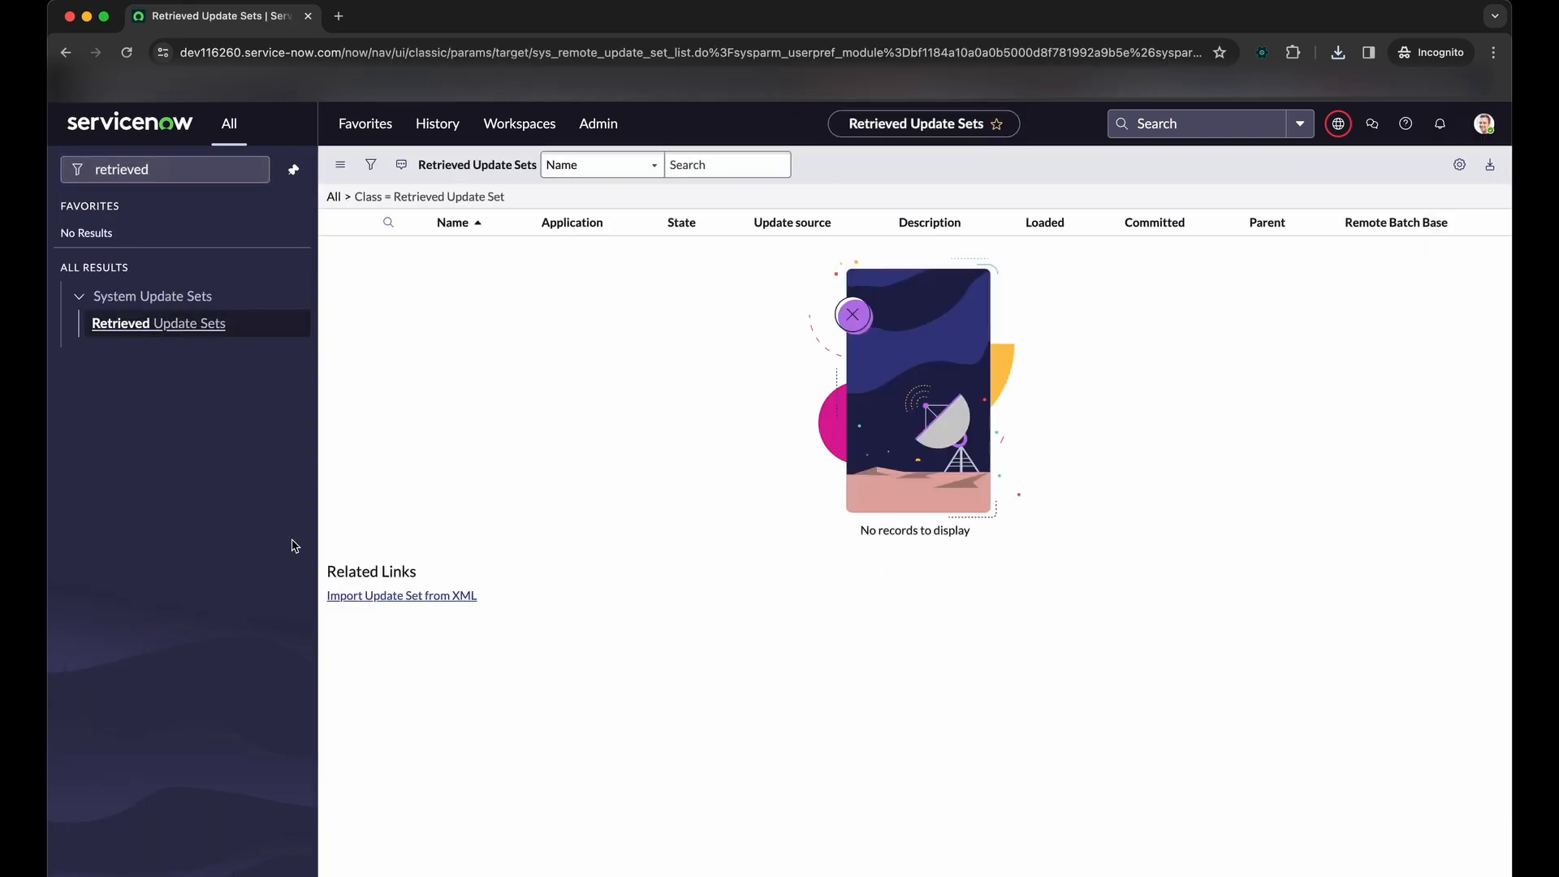
# Import the exported Default update set from its sys_remote_u...36d4311.xml file into the retrieved update sets
pyautogui.click(379, 597)
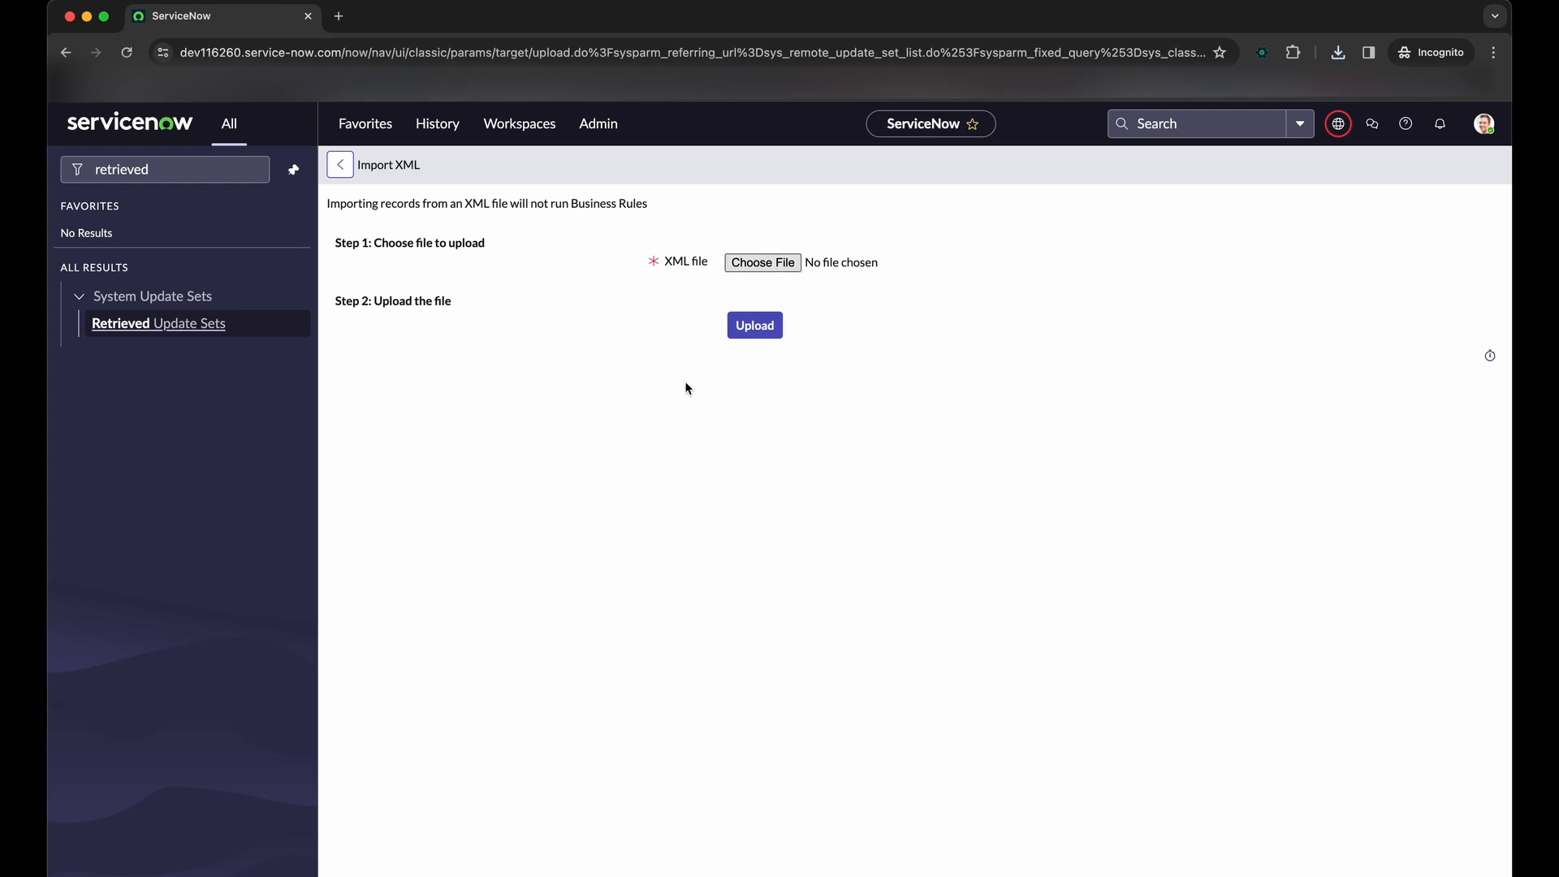
pyautogui.click(762, 262)
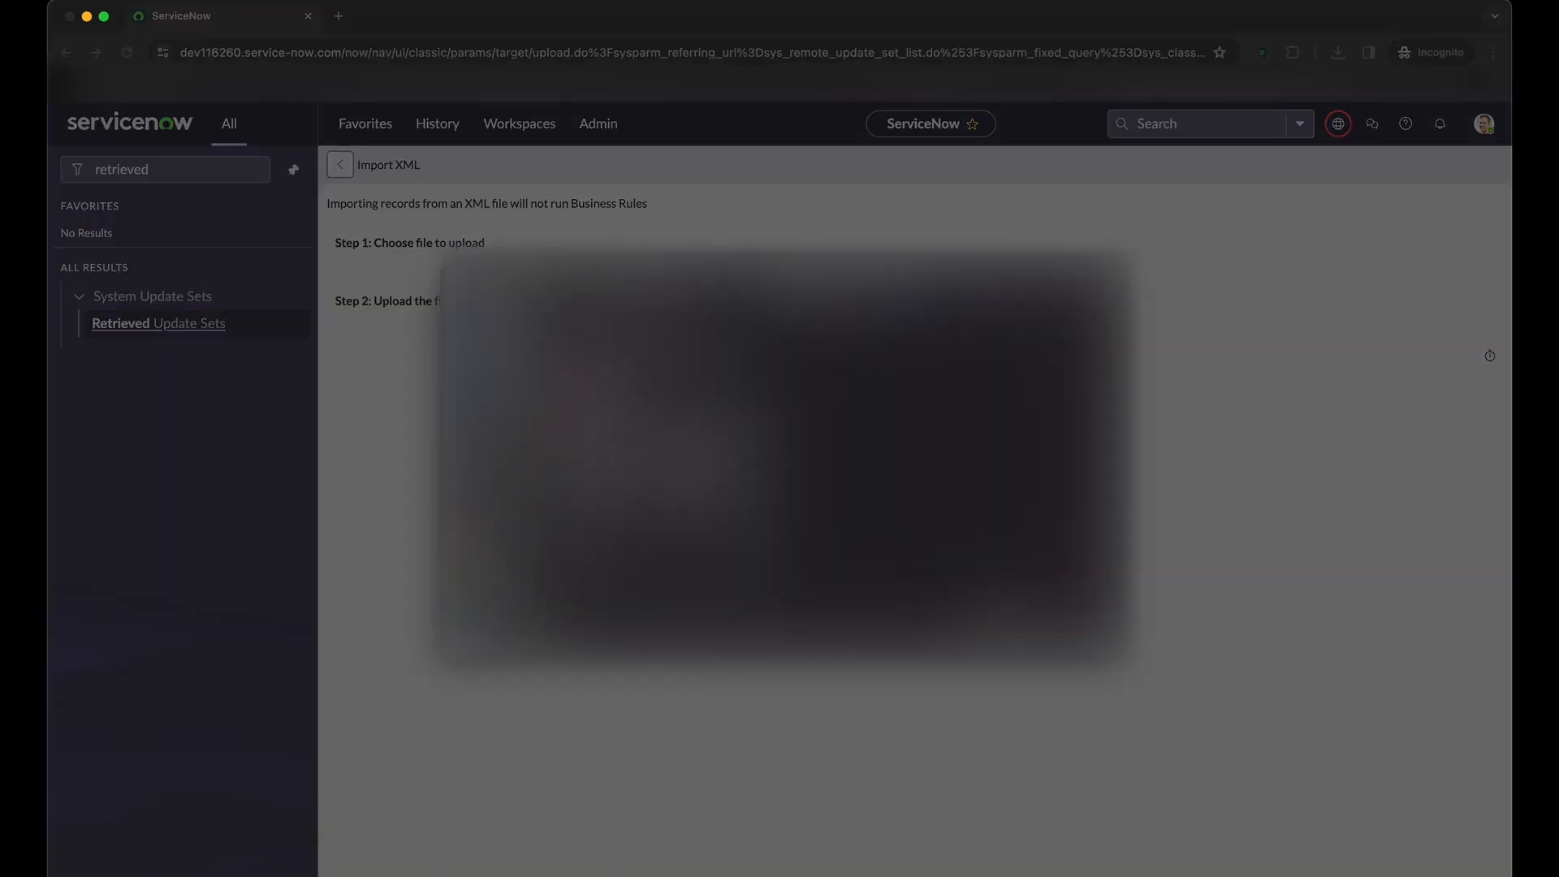
pyautogui.click(665, 424)
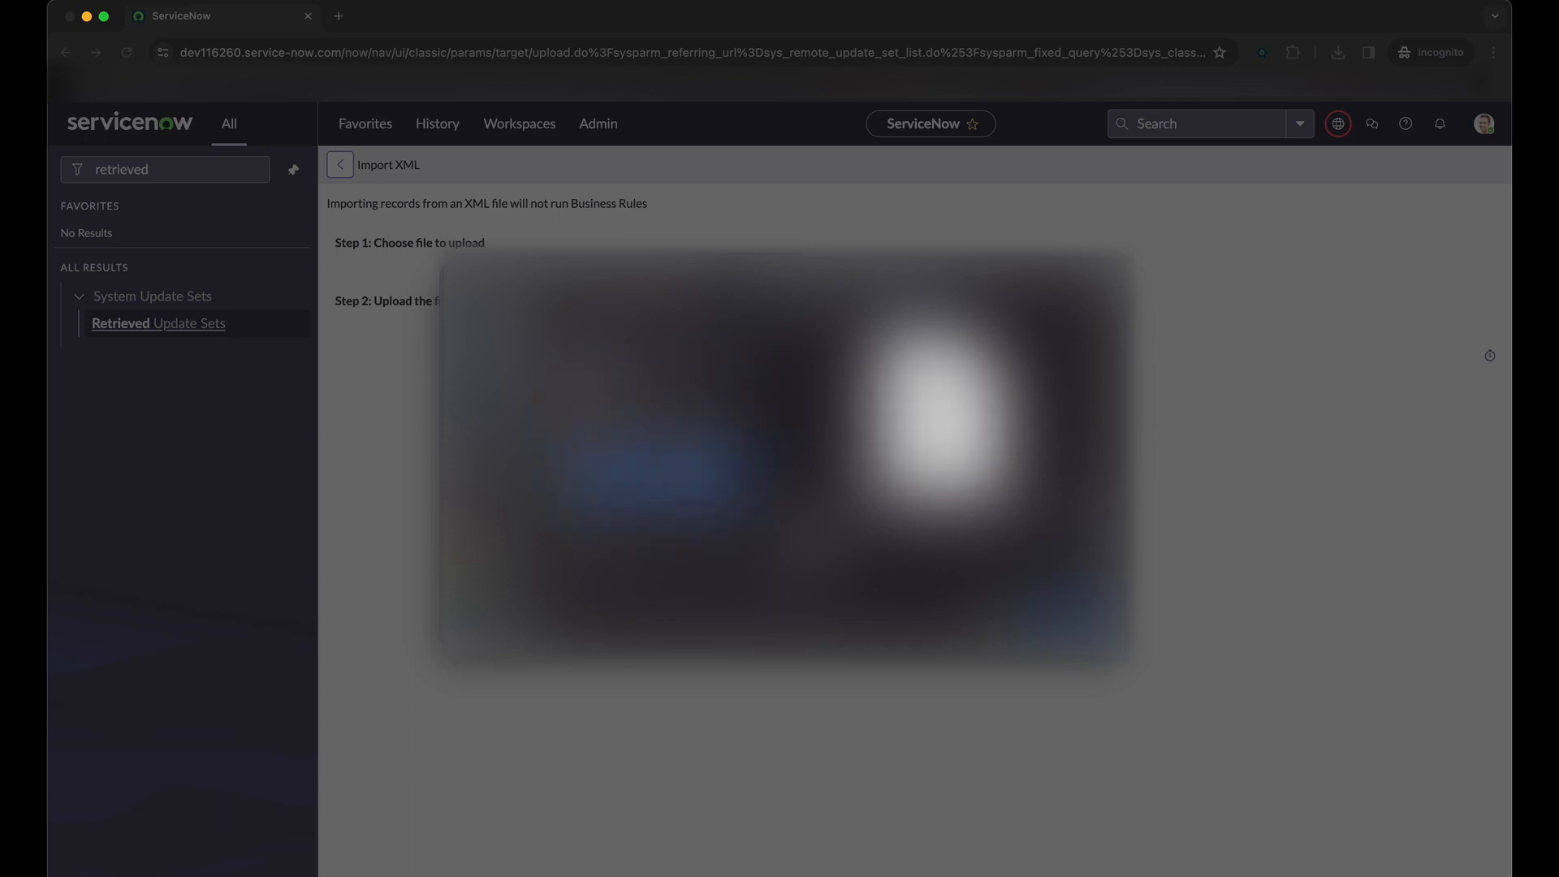
pyautogui.click(1084, 629)
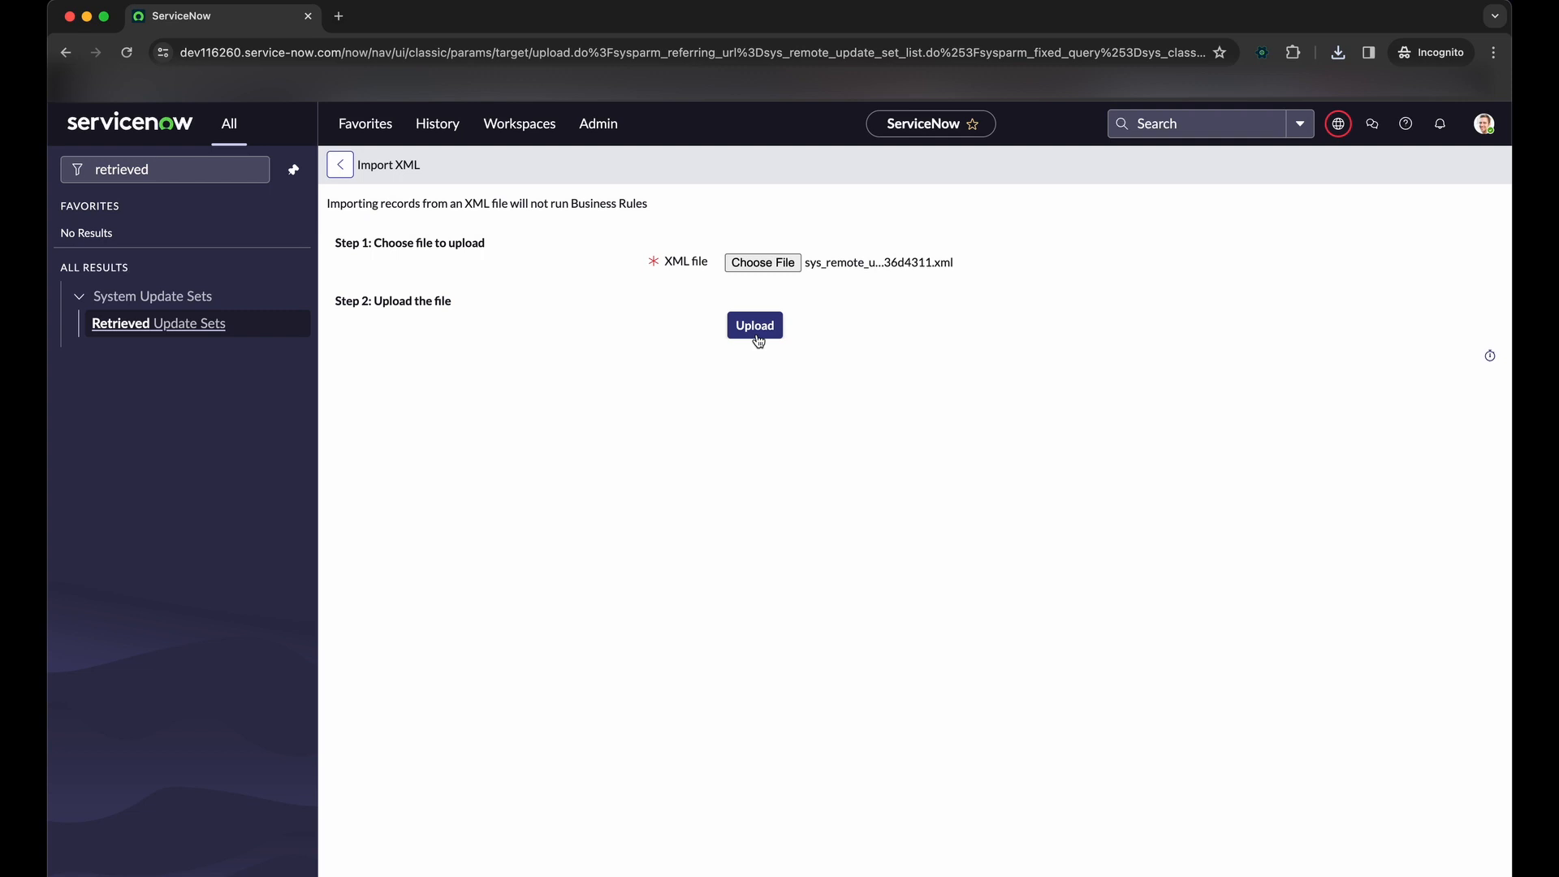
pyautogui.click(757, 339)
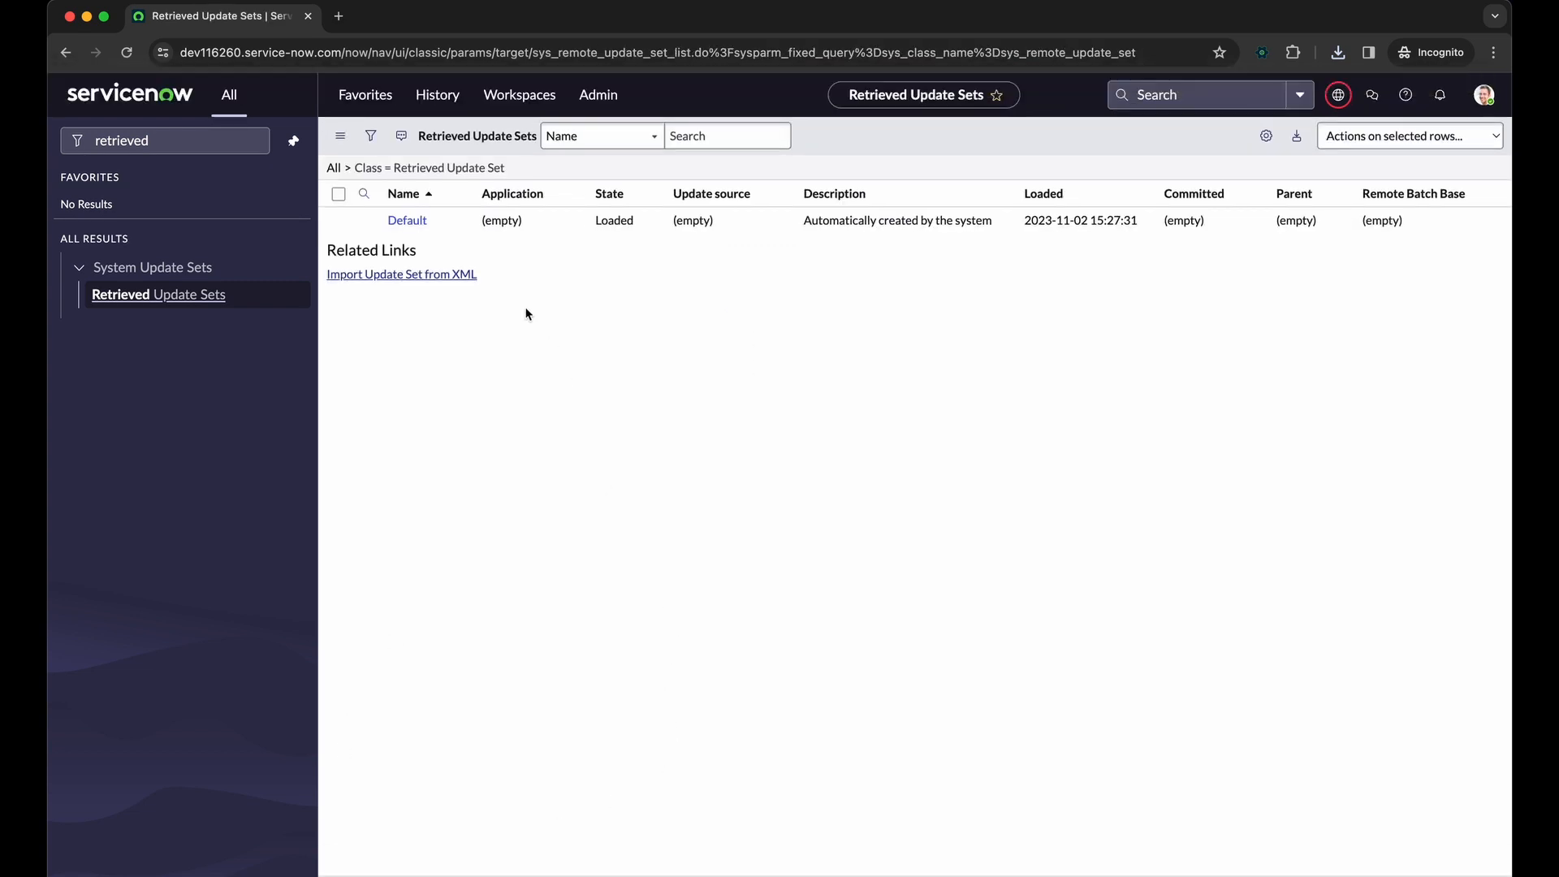
# Open today's system logs with the /logs slash command and look through the entries
pyautogui.write('/logs')
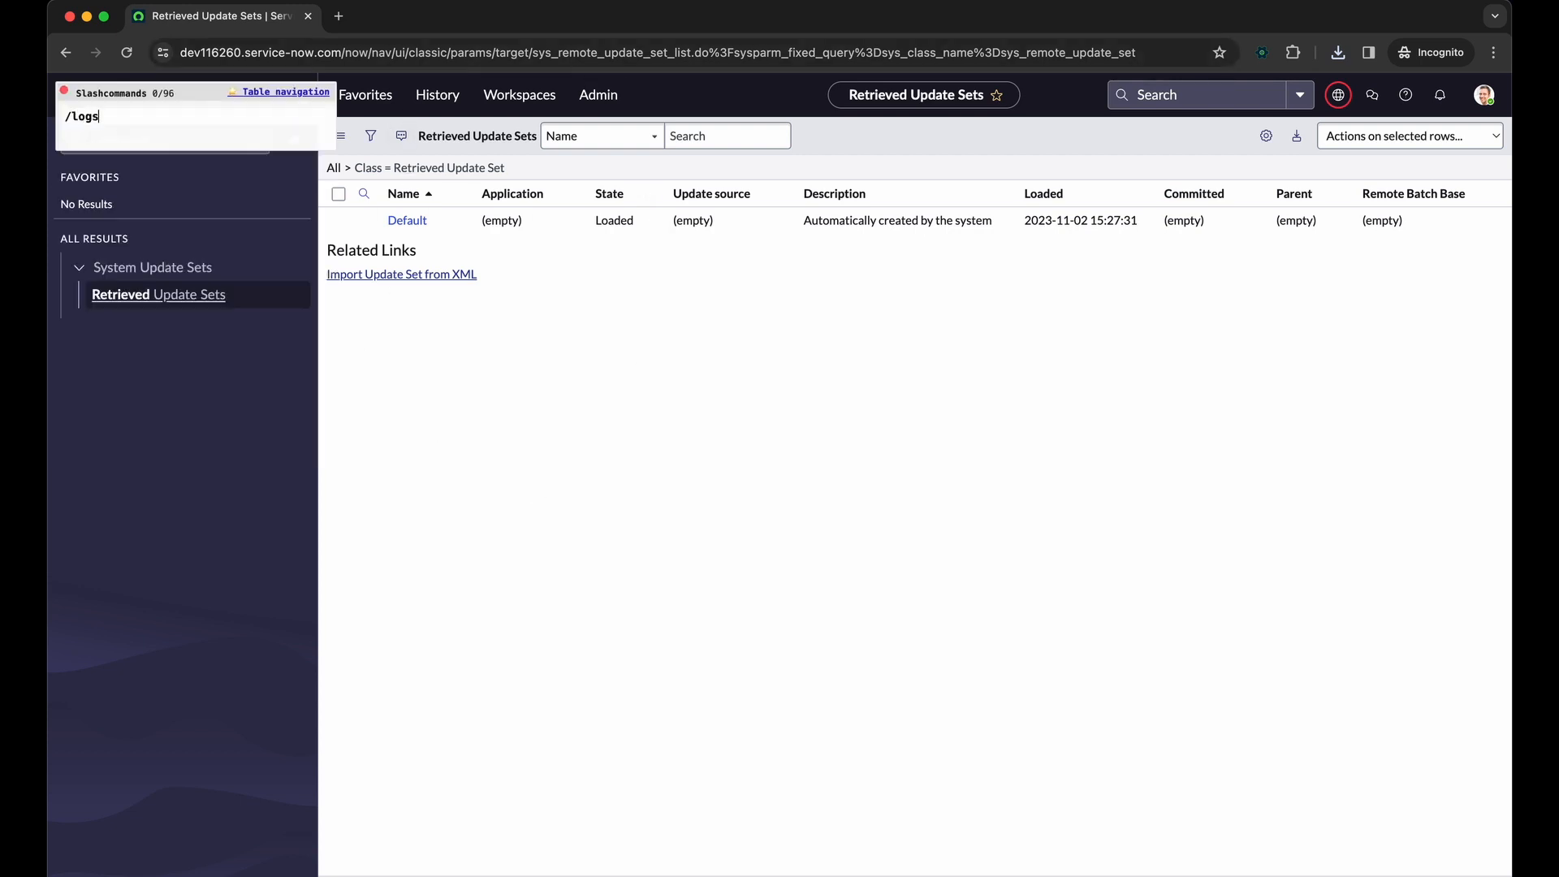
pyautogui.press('Return')
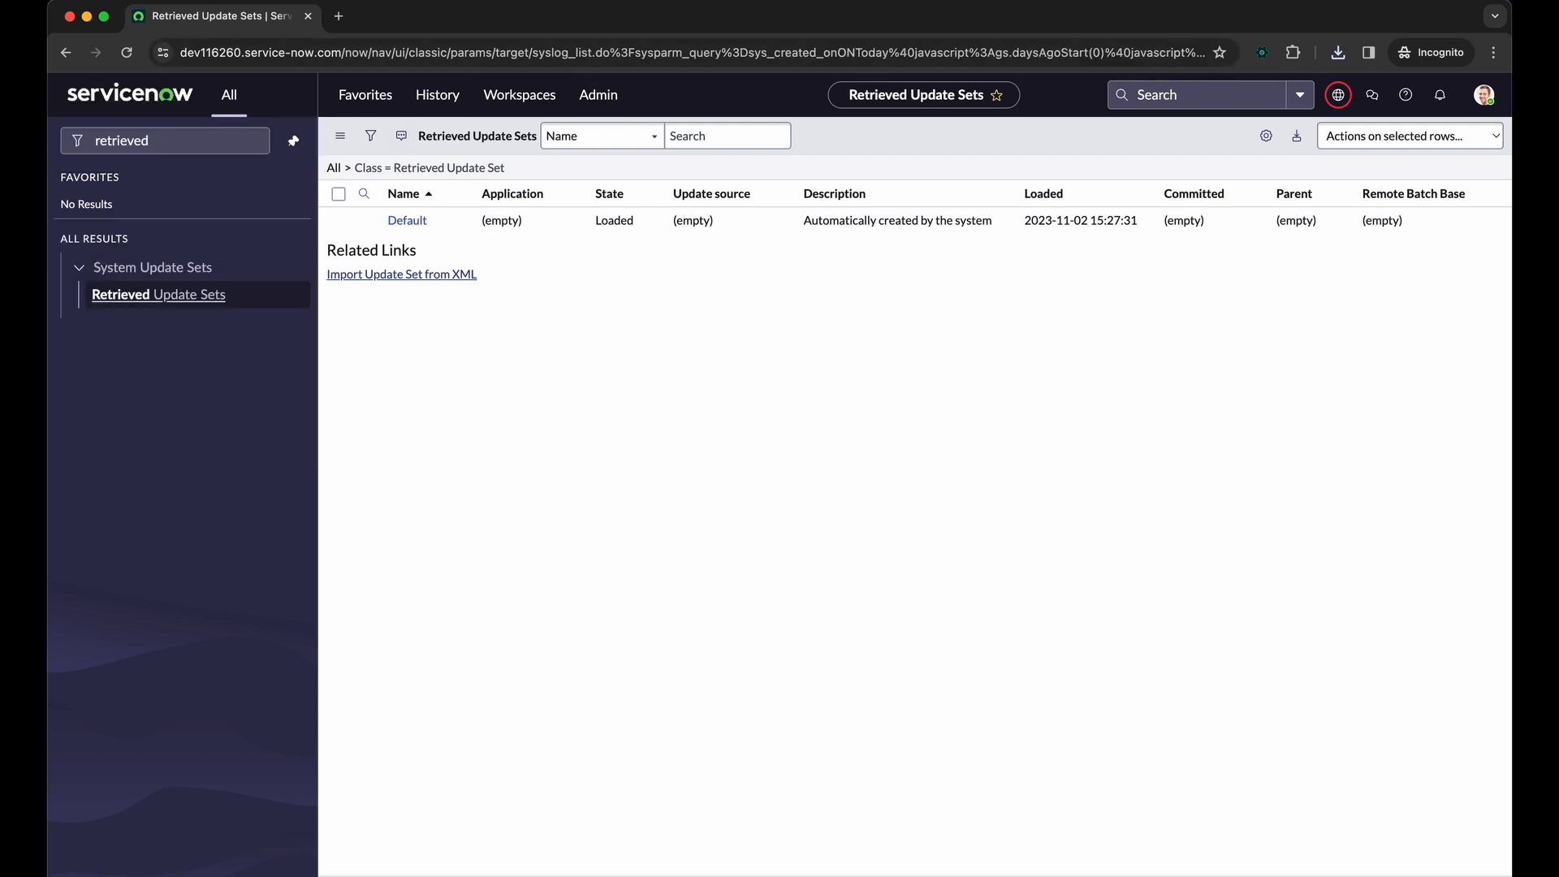
pyautogui.scroll(-10, 659, 572)
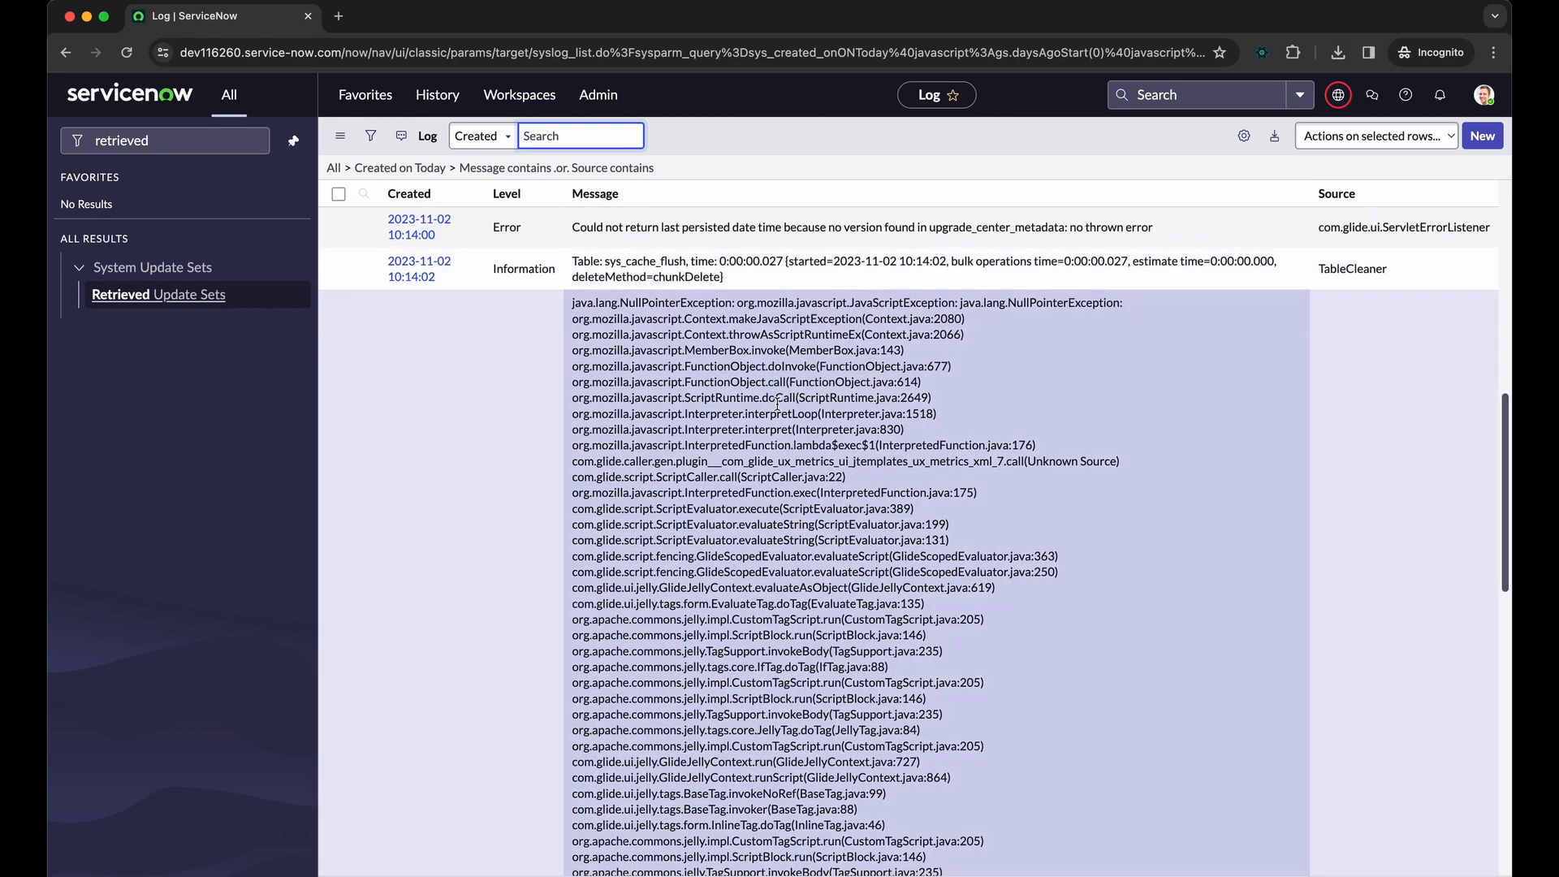
pyautogui.scroll(5, 777, 406)
pyautogui.scroll(-15, 776, 409)
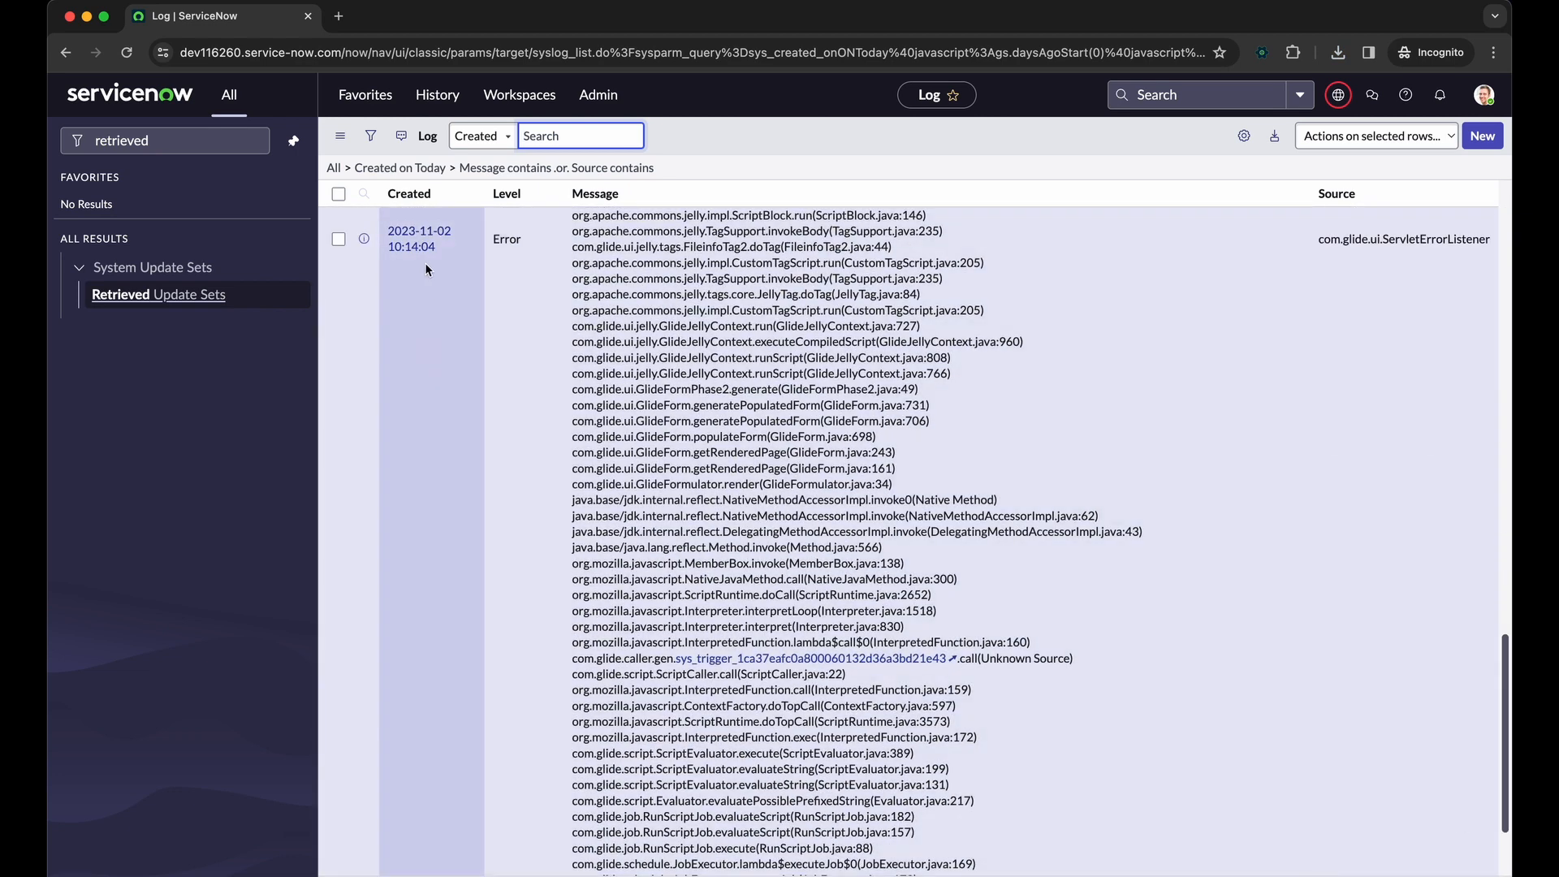
pyautogui.scroll(15, 425, 244)
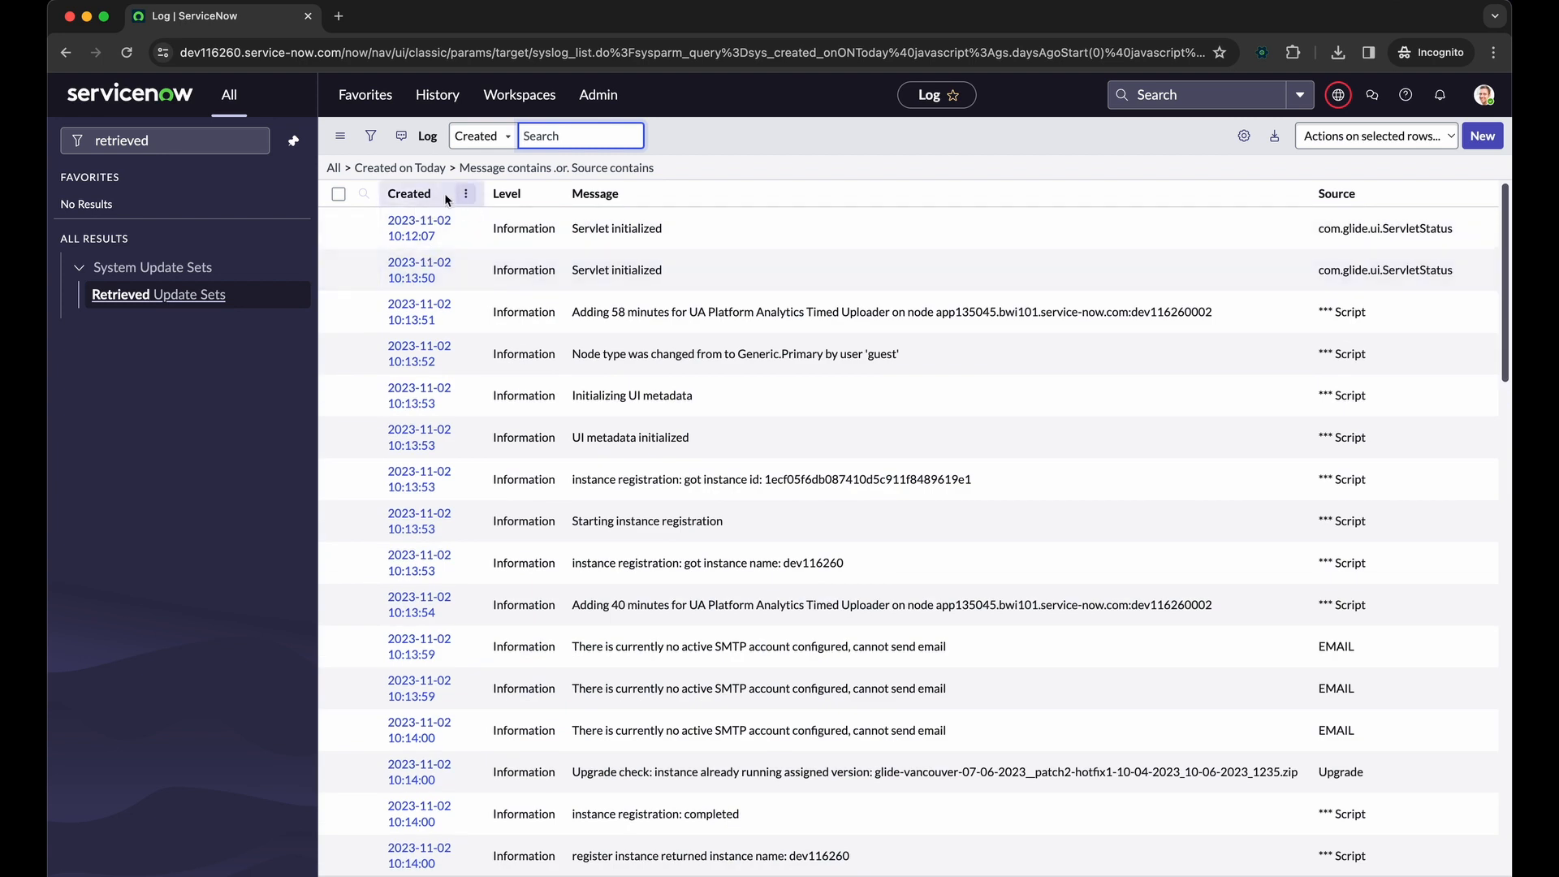
# Sort the log by creation date in descending order and examine the most recent error and warning messages
pyautogui.click(425, 199)
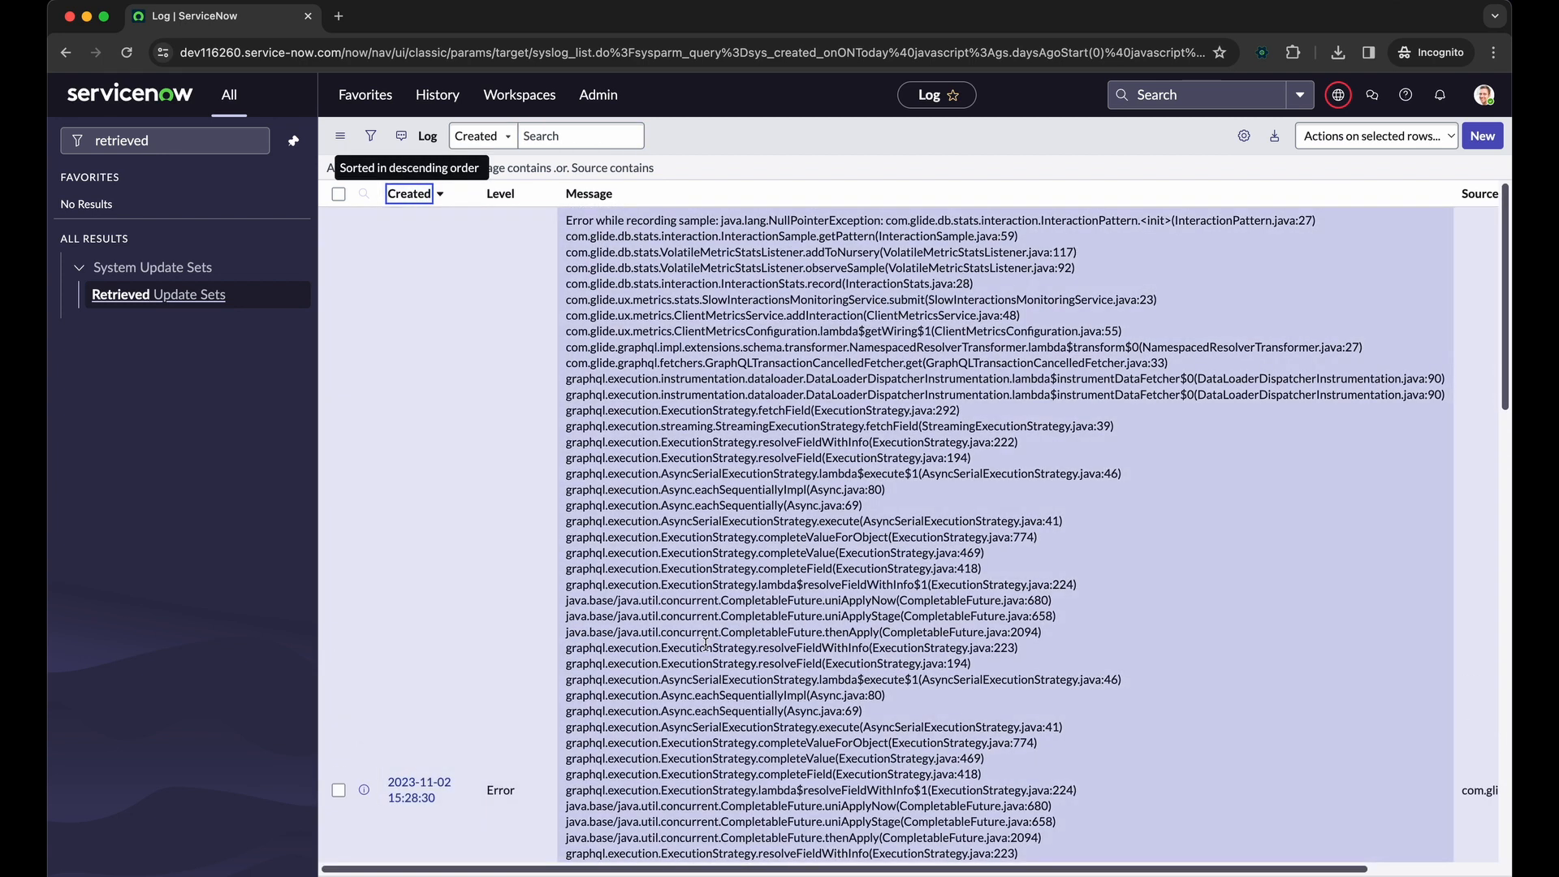
pyautogui.scroll(-4, 453, 557)
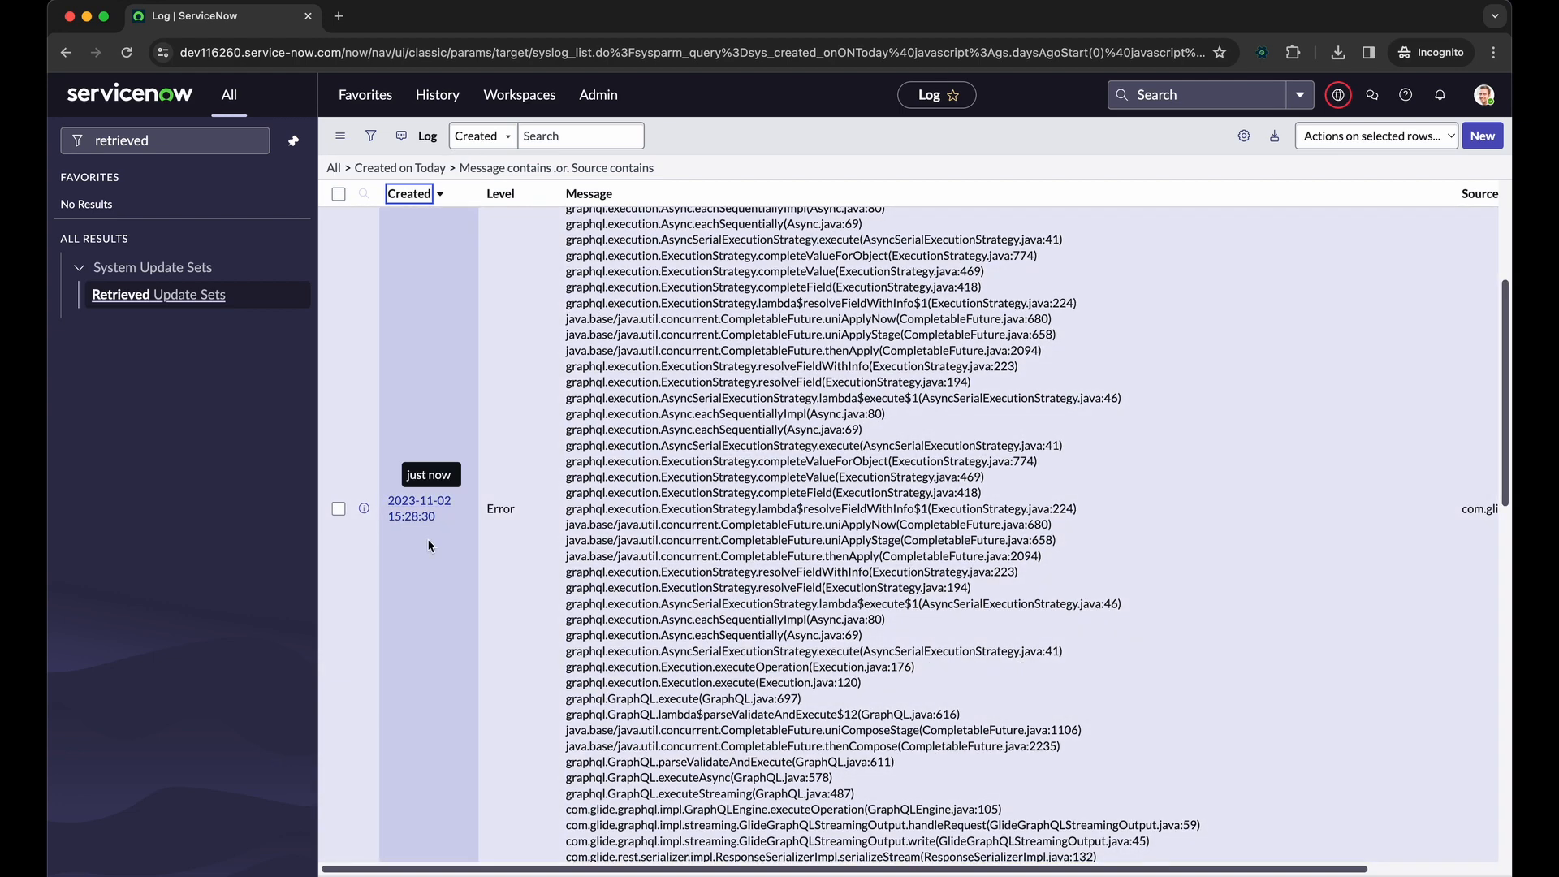
pyautogui.scroll(-5, 427, 538)
pyautogui.scroll(8, 517, 591)
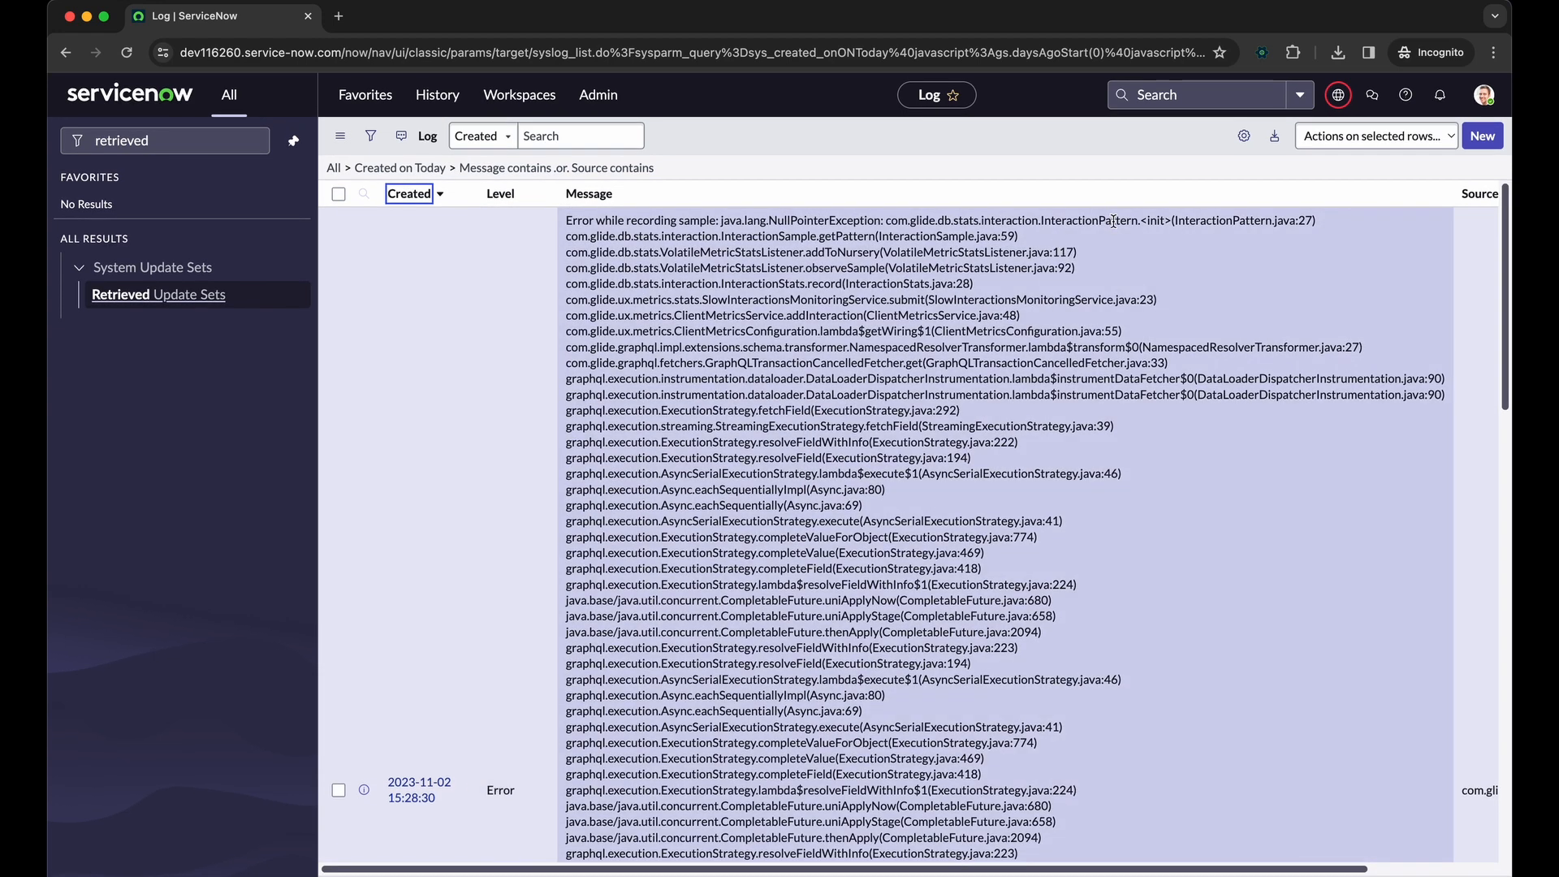
pyautogui.moveTo(1162, 220); pyautogui.dragTo(786, 215)
pyautogui.scroll(-10, 698, 503)
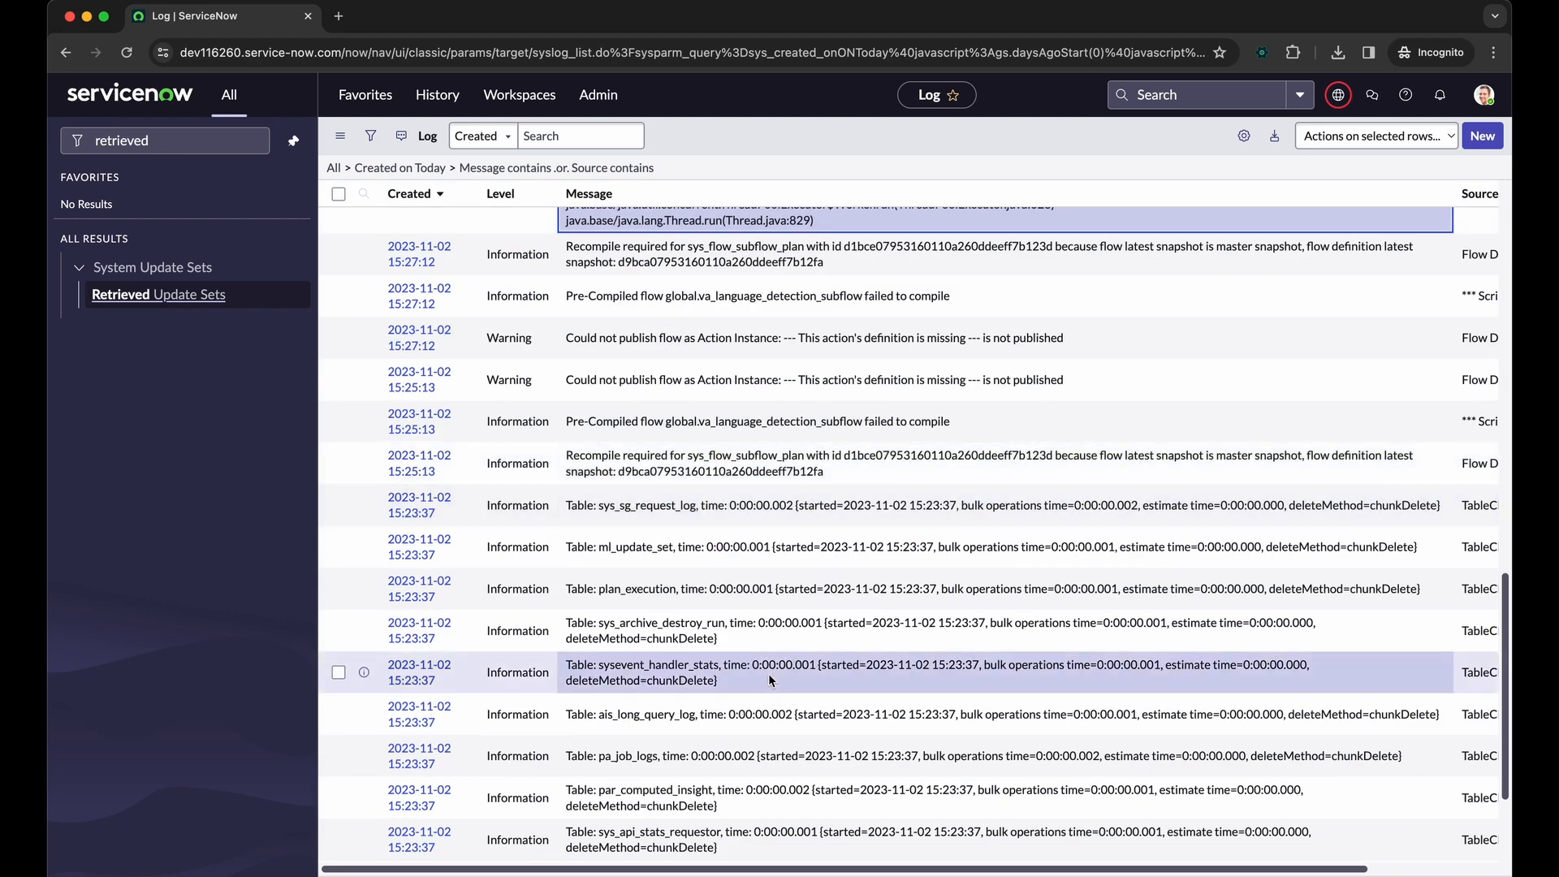
pyautogui.scroll(8, 768, 292)
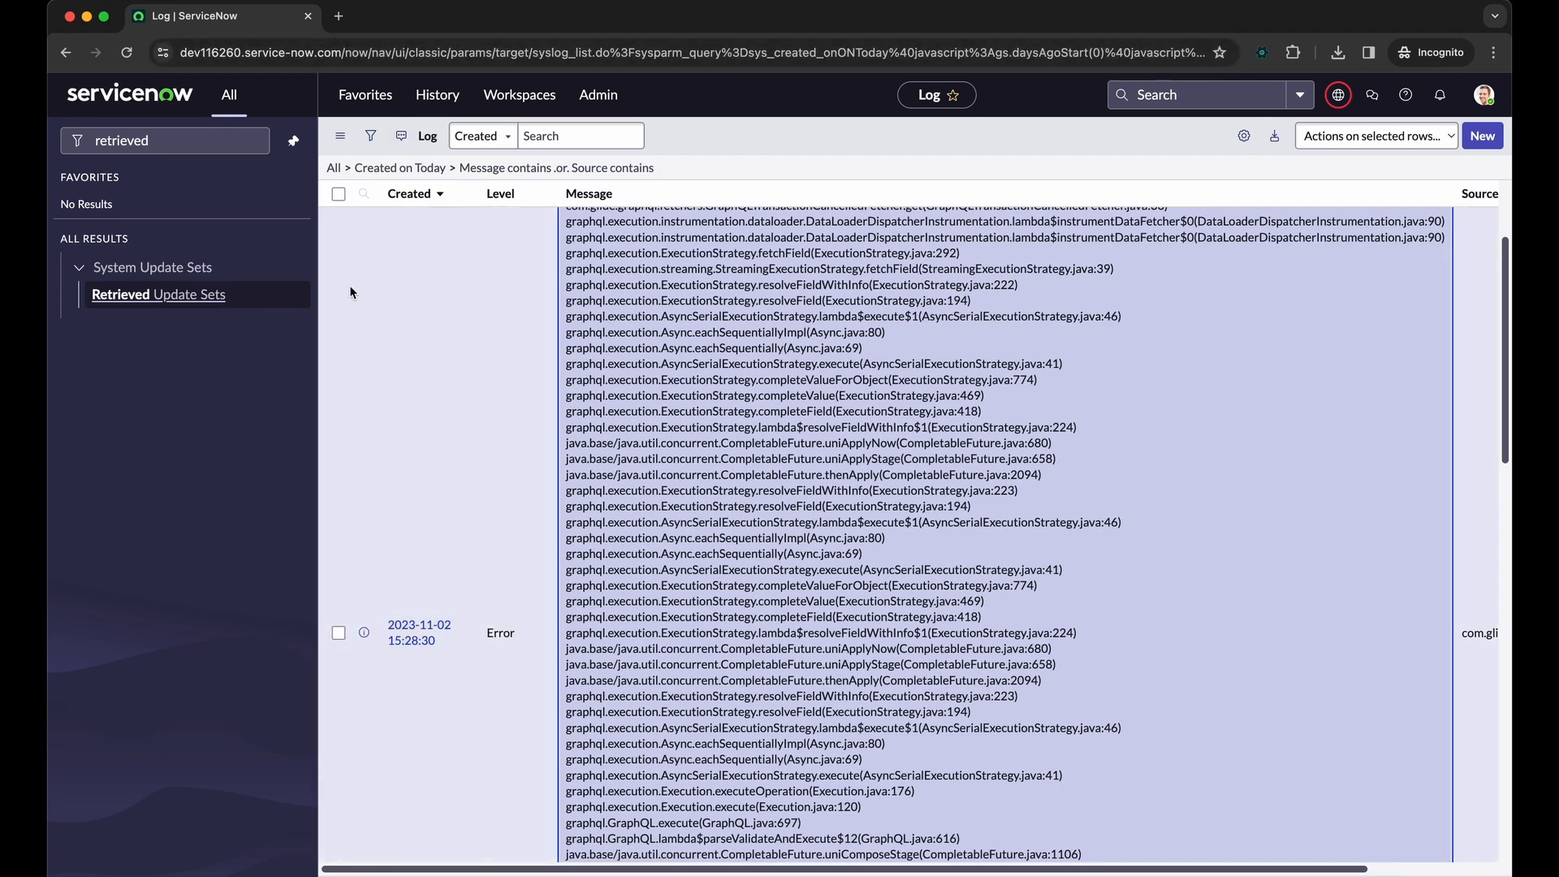
# Return to the dev119708 instance, launch Studio with a slash command, and open the Community Test application settings
pyautogui.hotkey('ctrl', 'Left')
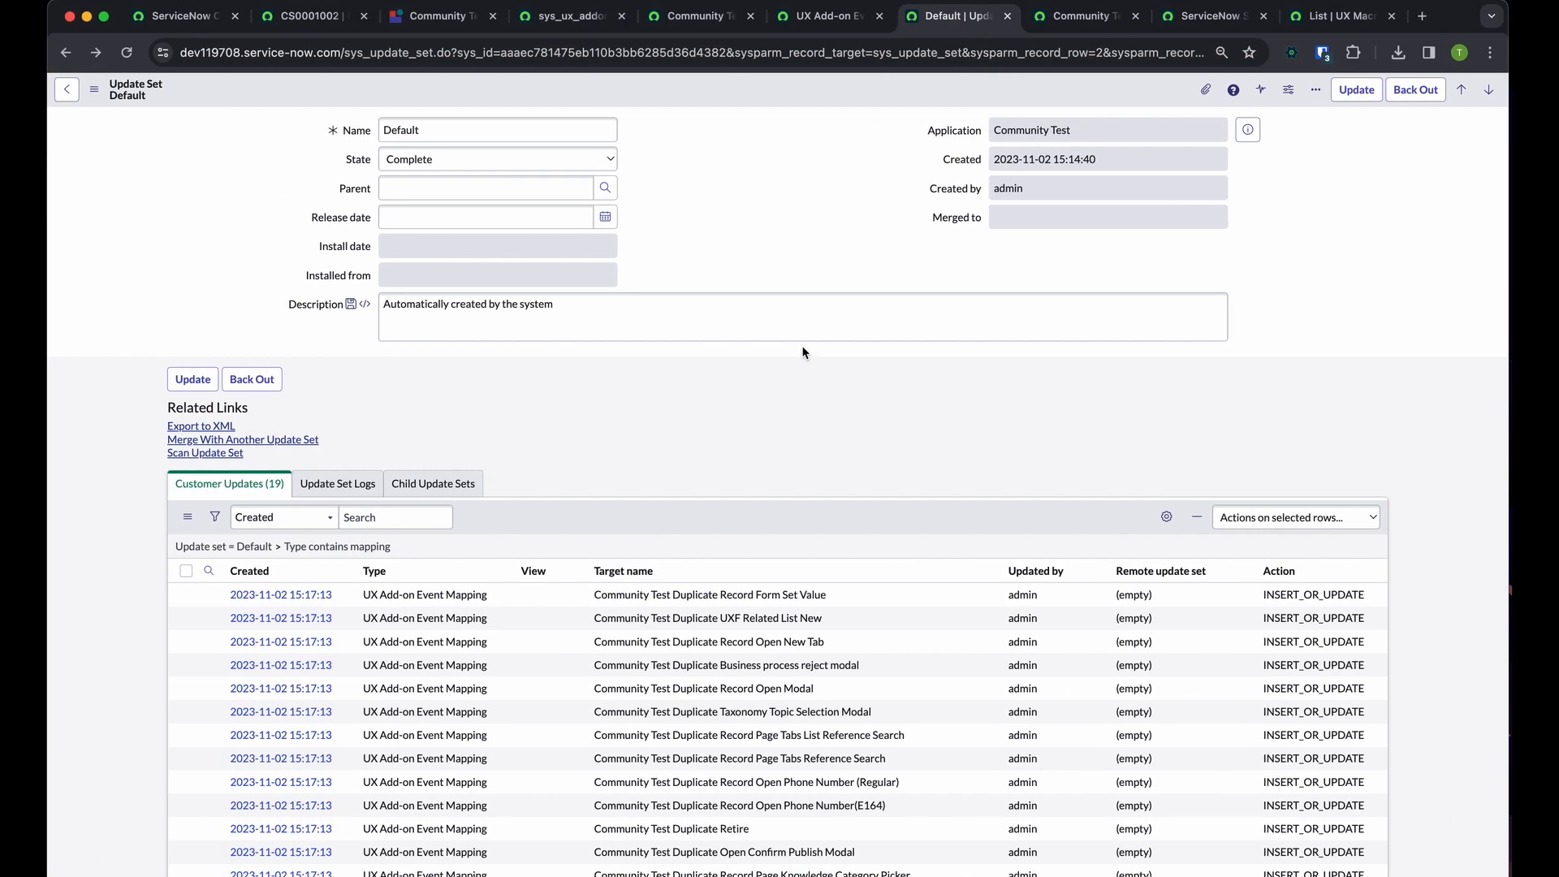
pyautogui.write('/st')
pyautogui.press('Return')
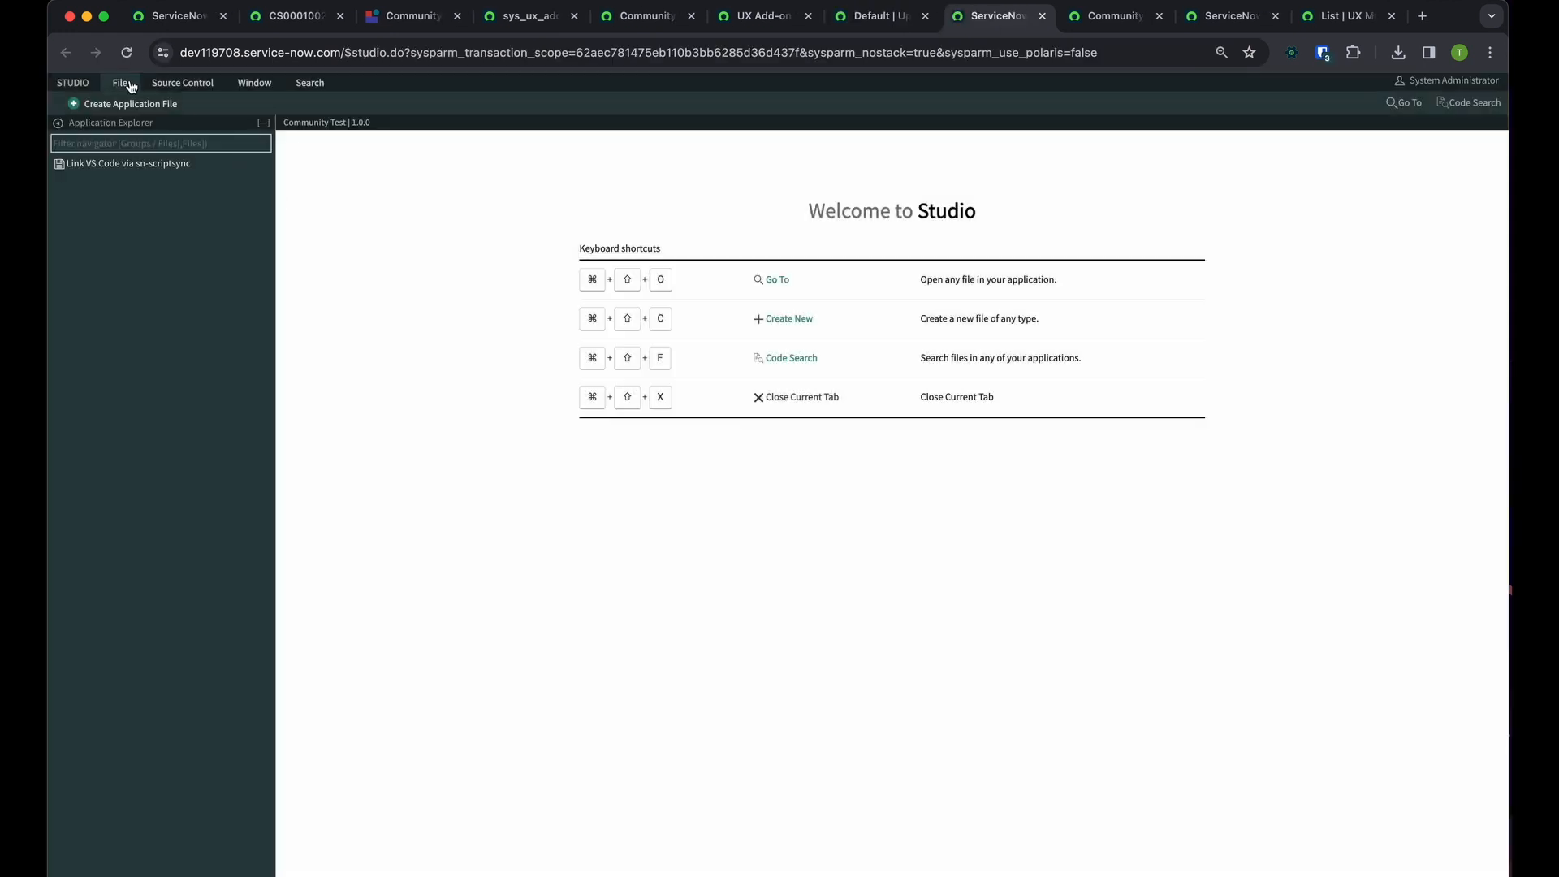
pyautogui.click(130, 84)
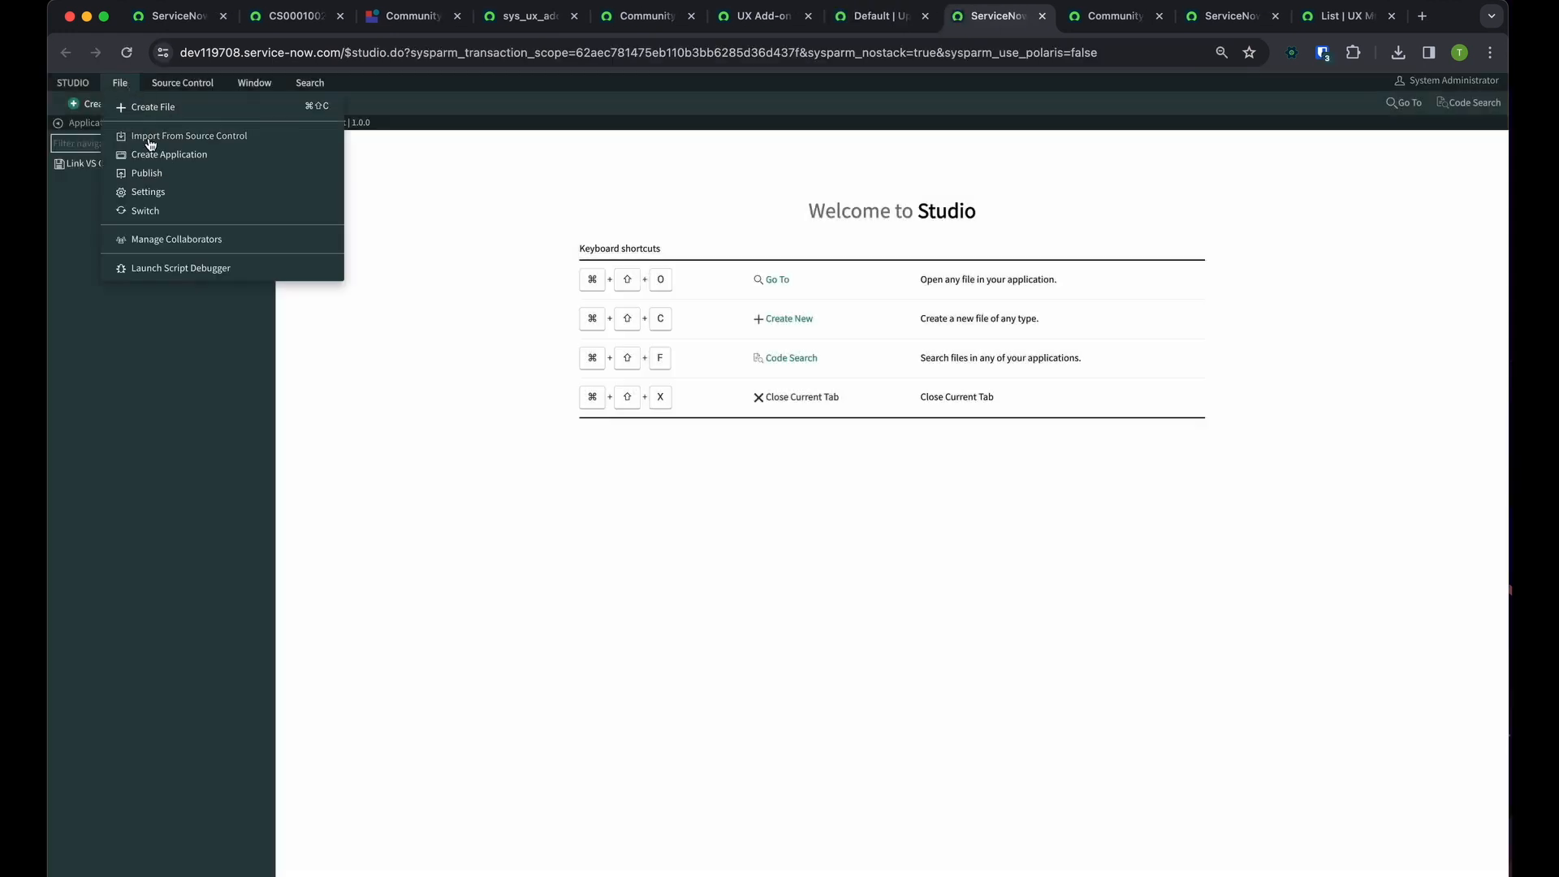
pyautogui.click(152, 192)
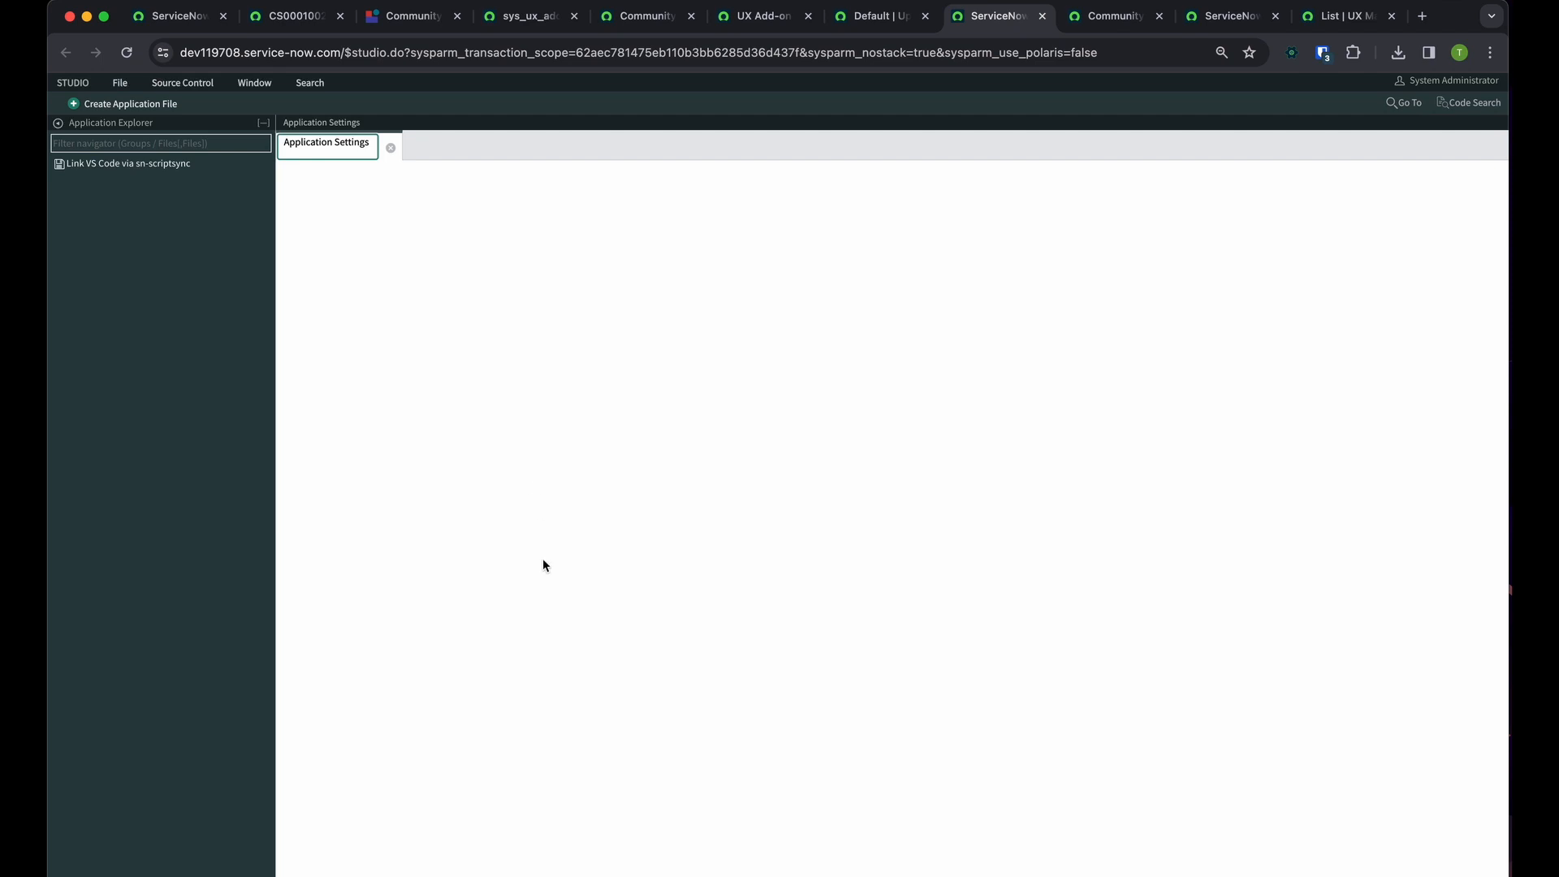
# Publish the Community Test application to an update set as version 1.0.0 with demo data included
pyautogui.scroll(-8, 501, 660)
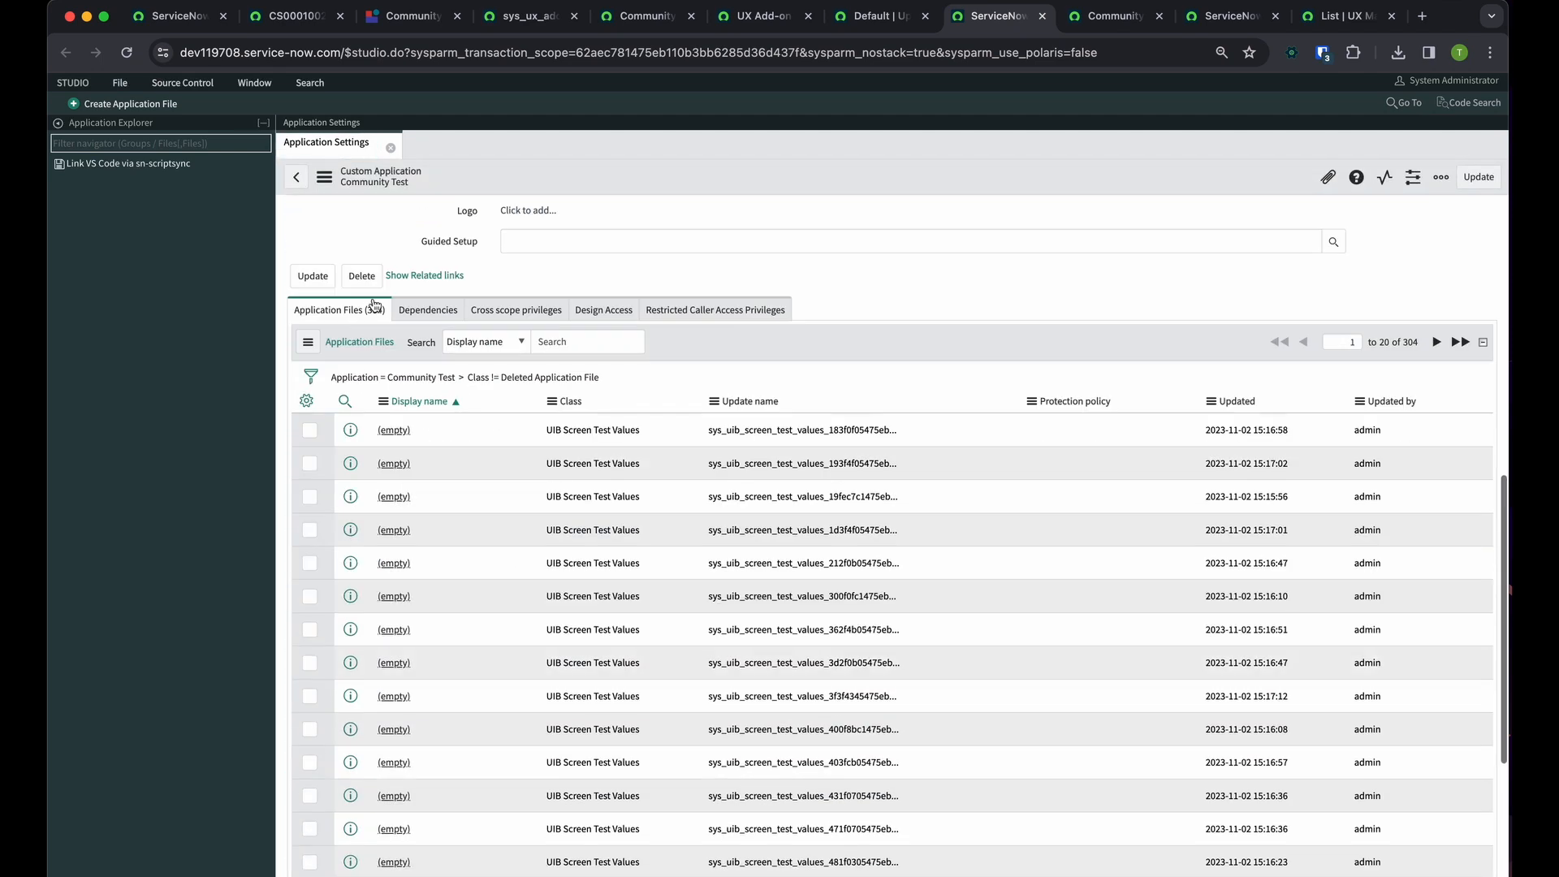
pyautogui.click(404, 277)
pyautogui.scroll(-5, 423, 547)
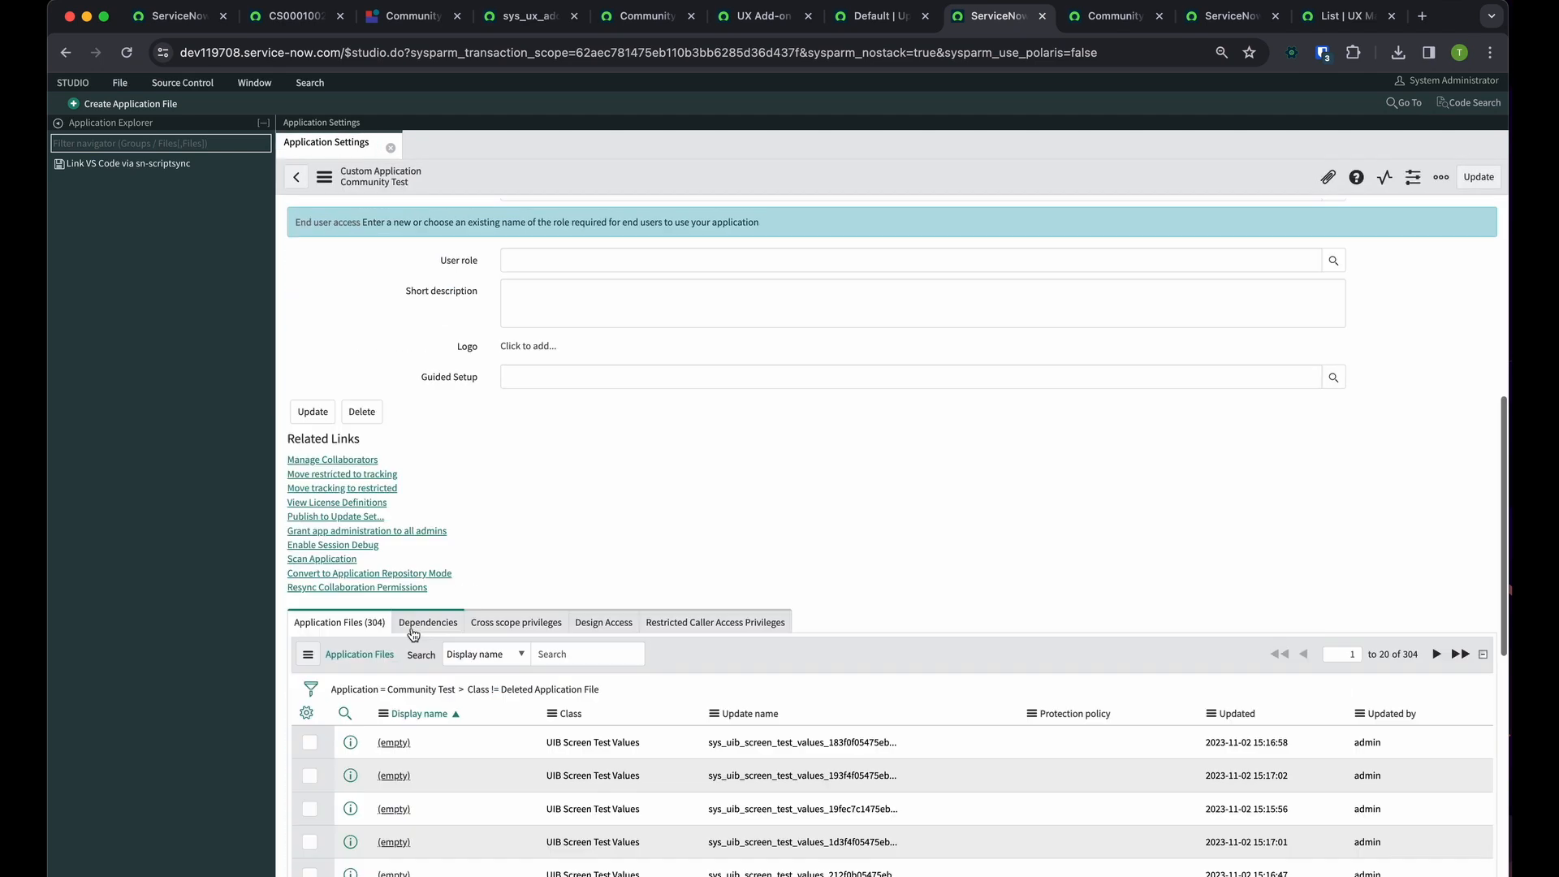
pyautogui.click(364, 518)
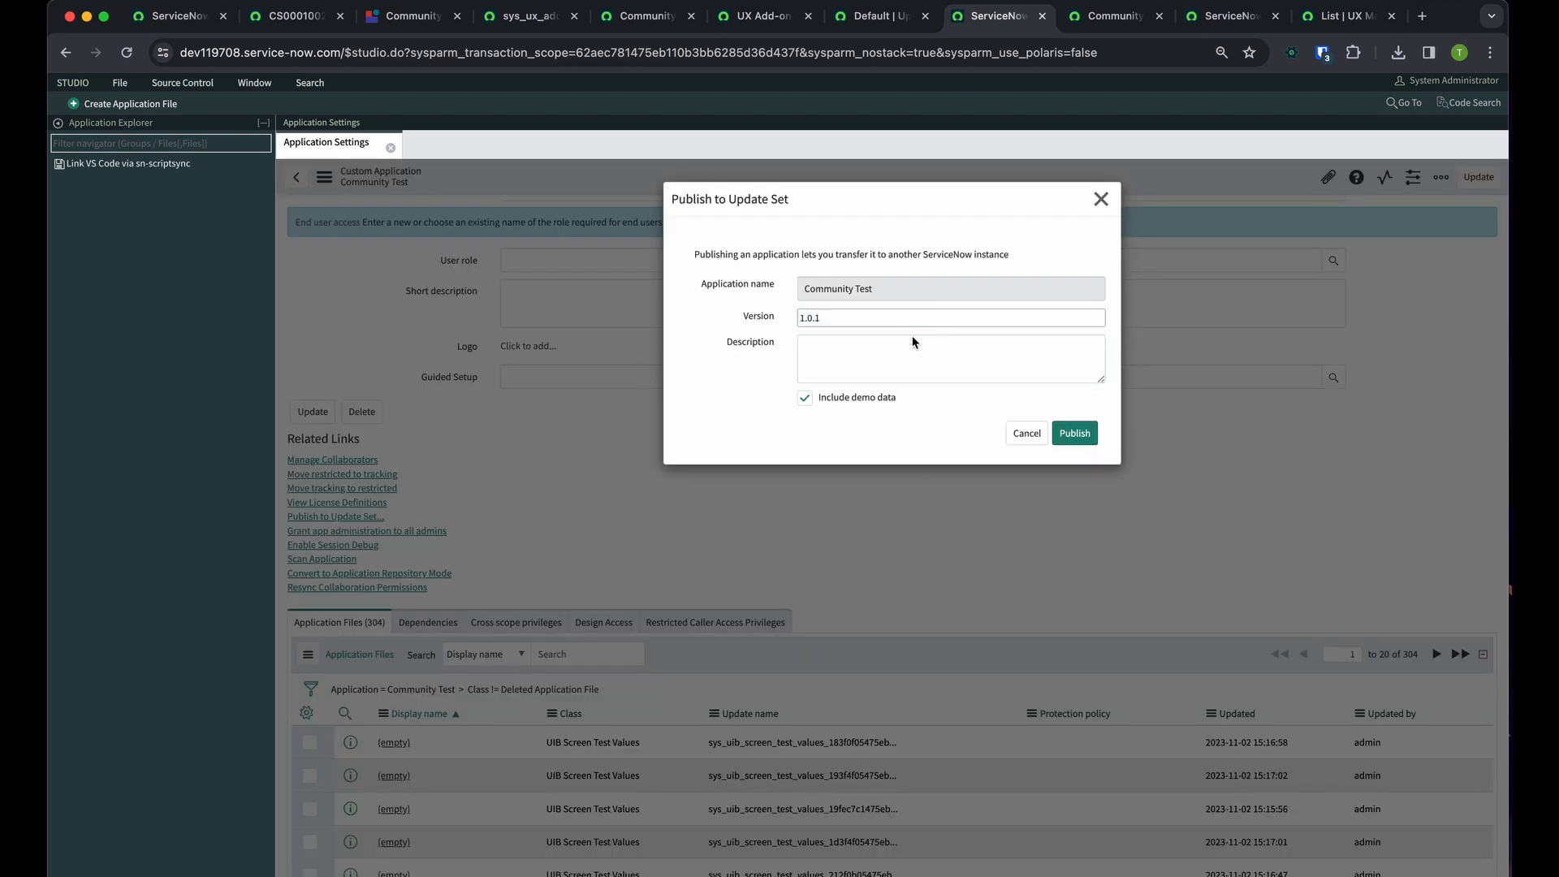
pyautogui.click(911, 369)
pyautogui.click(1019, 324)
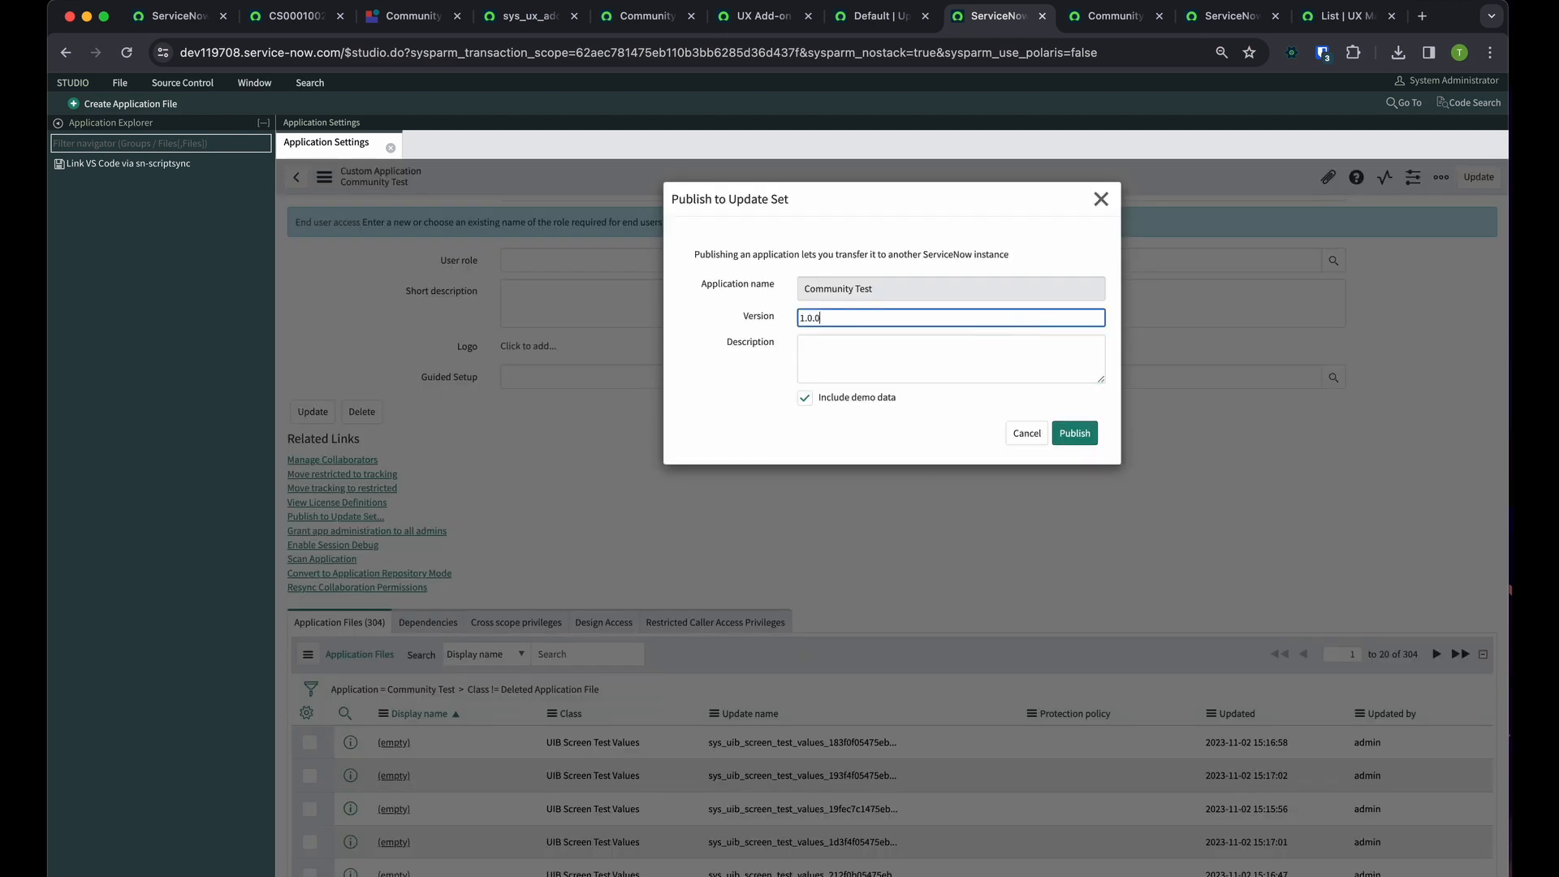
pyautogui.click(760, 375)
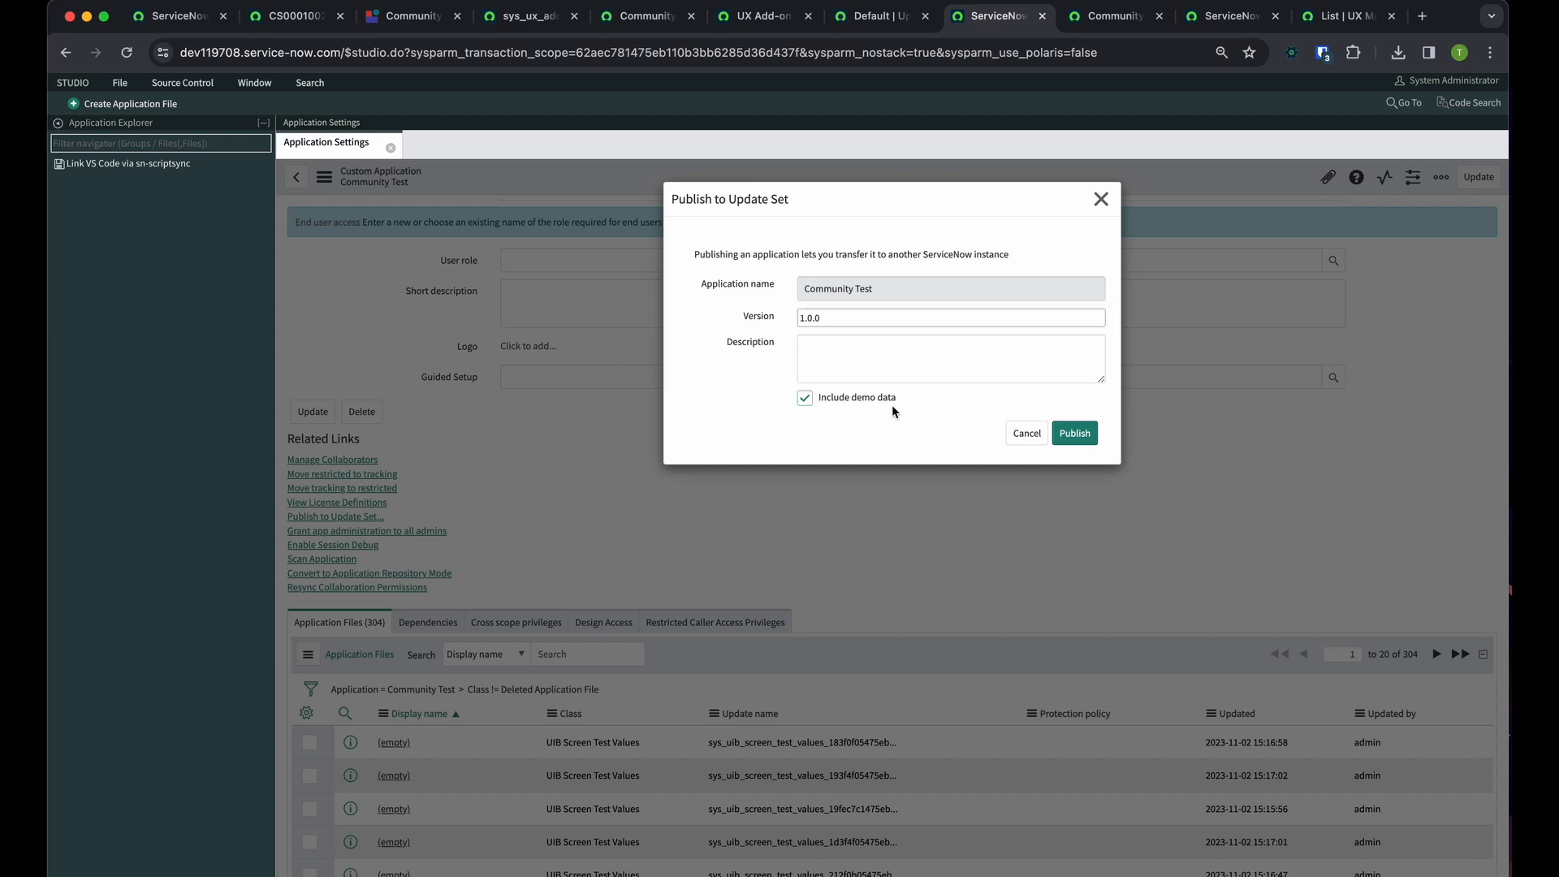
pyautogui.click(1075, 434)
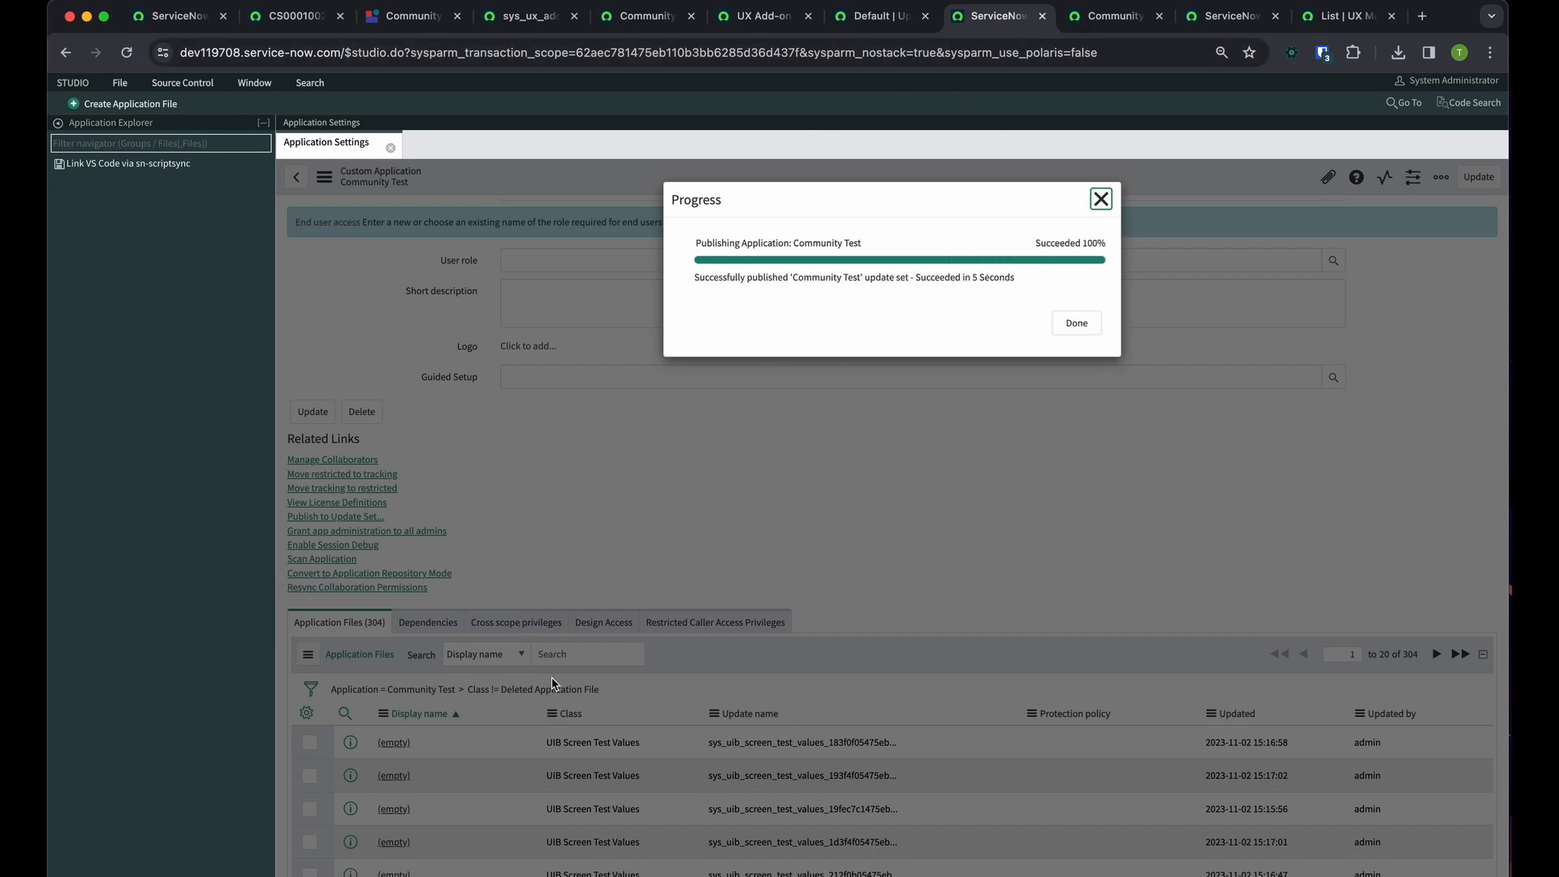
pyautogui.click(1075, 322)
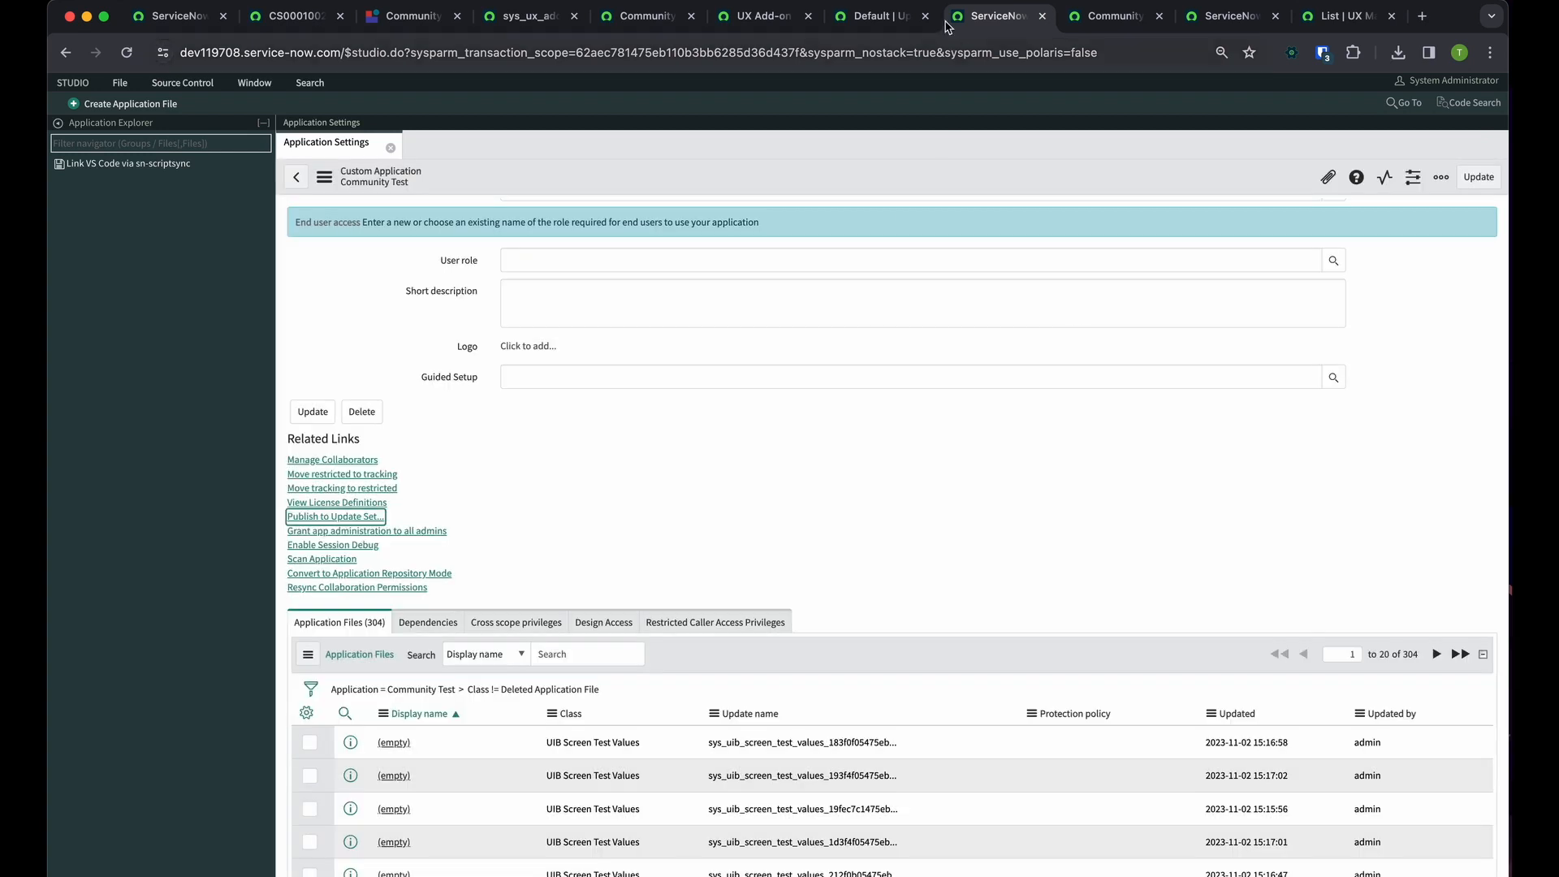
# Return to the Default update set and remove the "mapping" type filter from its customer updates
pyautogui.click(898, 10)
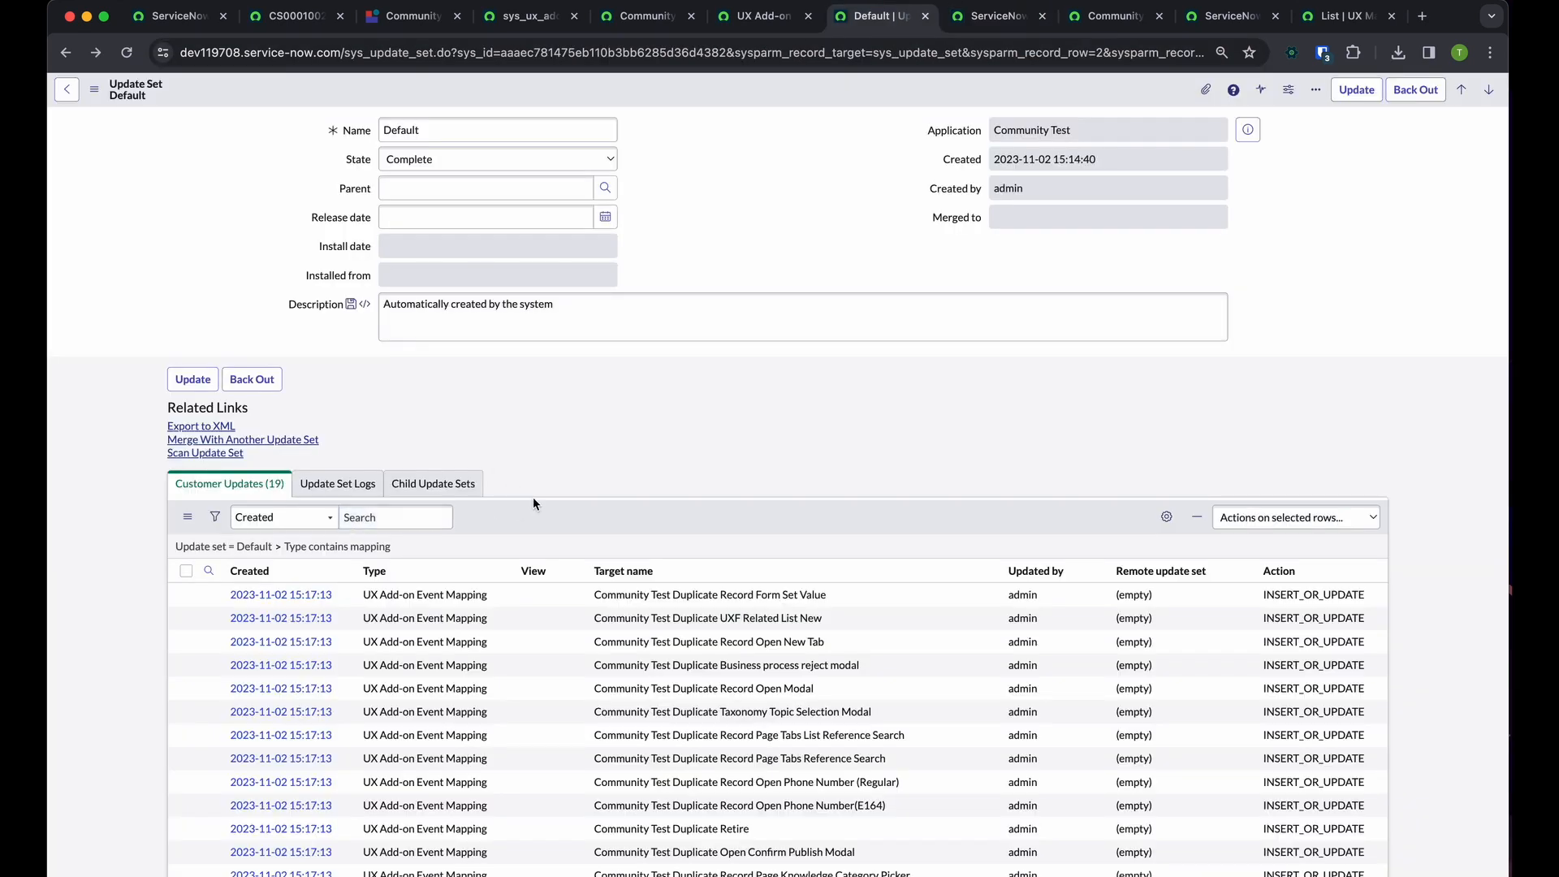
pyautogui.click(280, 553)
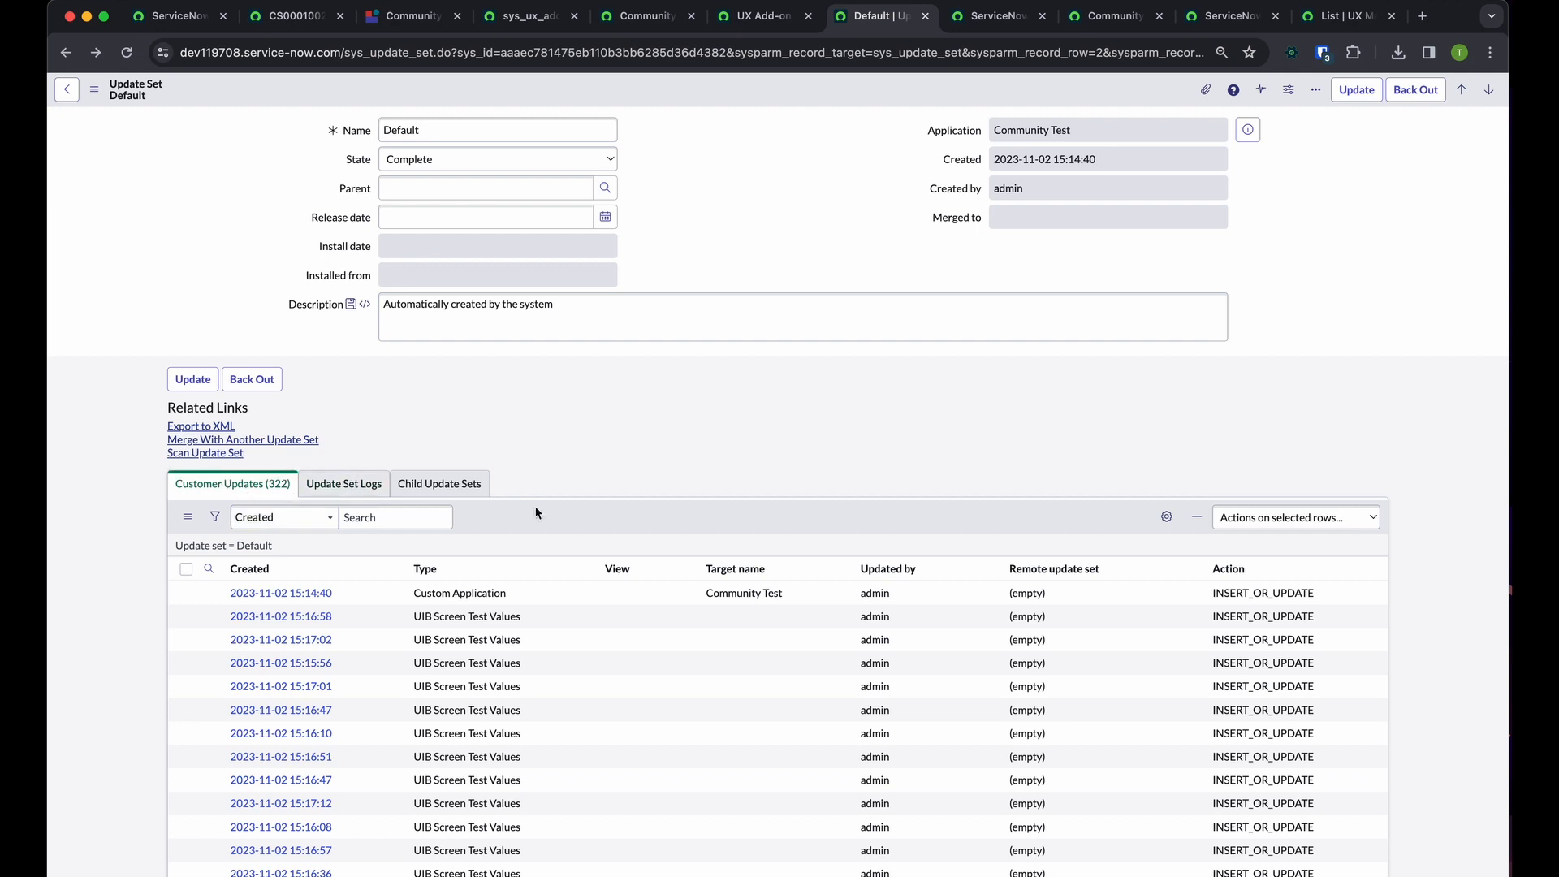
# Switch to Studio and examine the customer updates in the published Community Test update set
pyautogui.click(1017, 7)
pyautogui.scroll(-7, 695, 723)
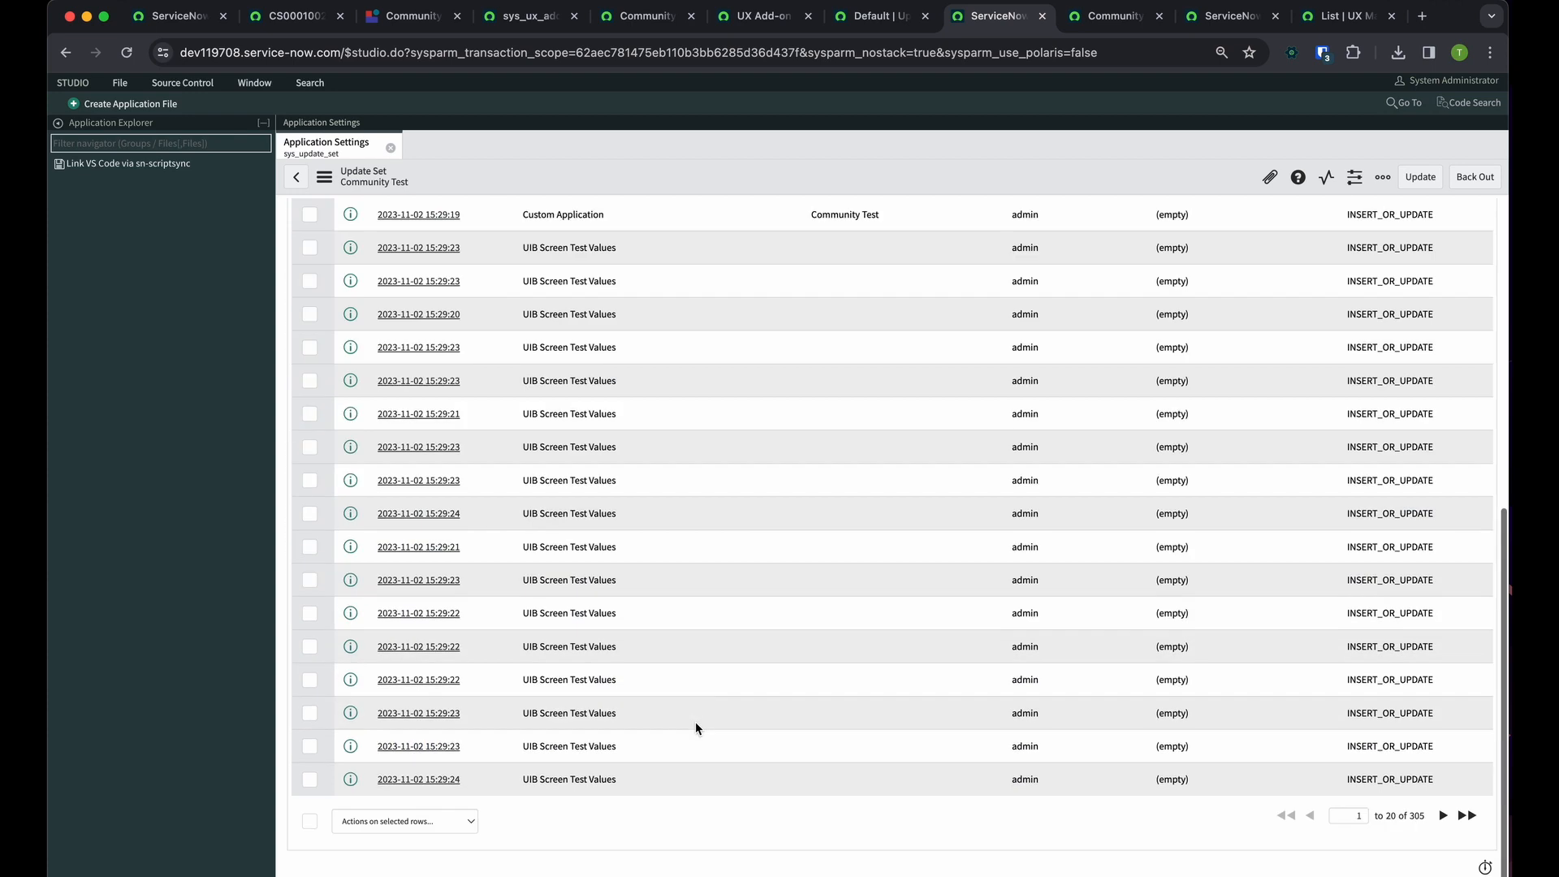
pyautogui.scroll(7, 695, 722)
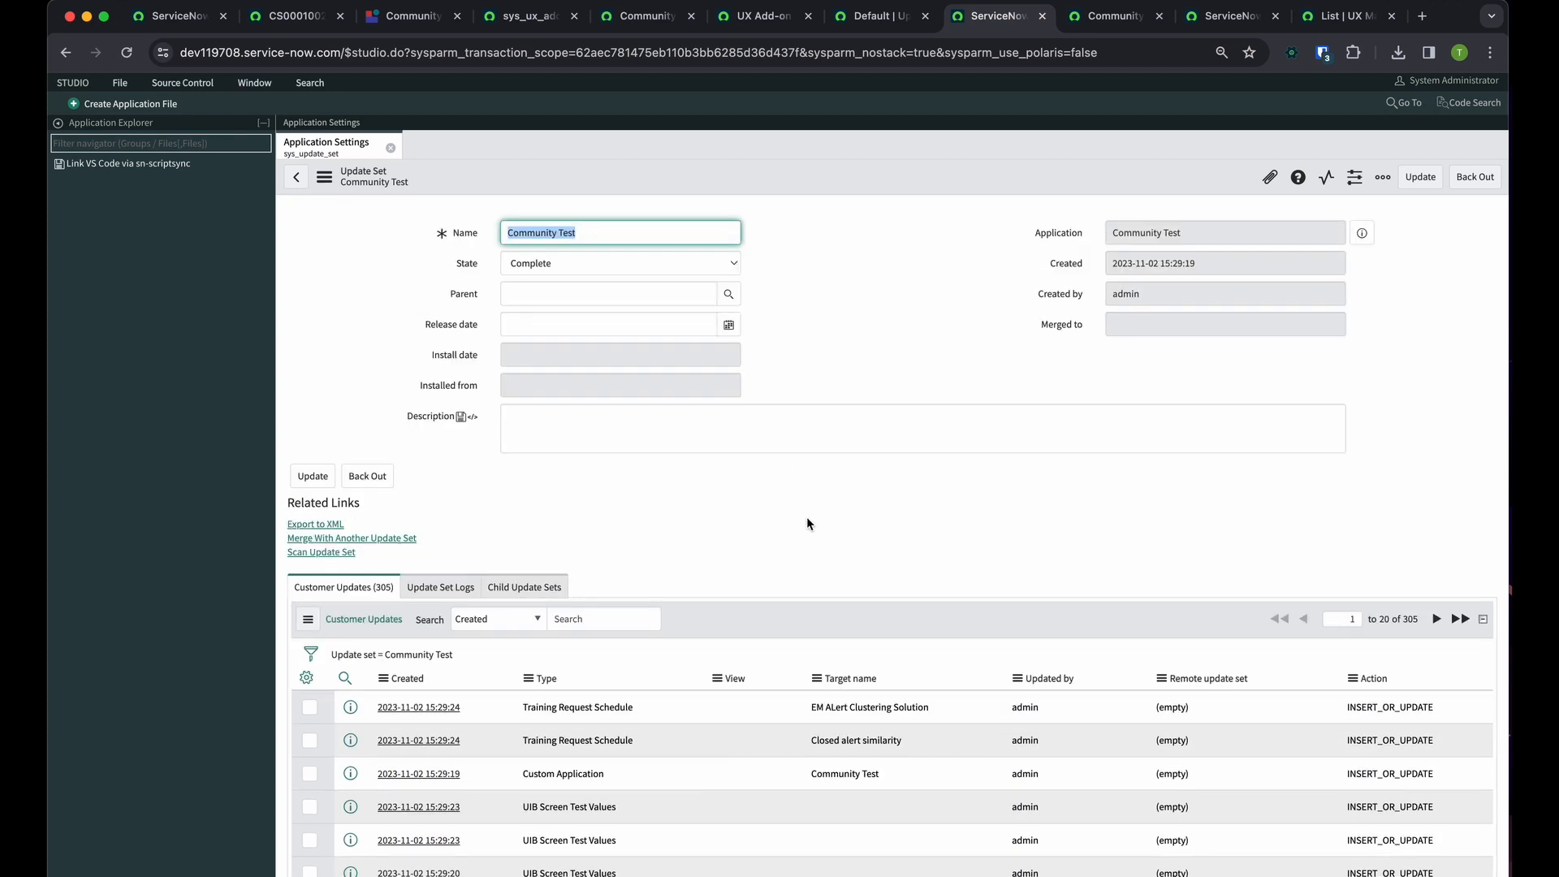
pyautogui.moveTo(806, 517); pyautogui.dragTo(479, 184)
pyautogui.scroll(-2, 741, 411)
pyautogui.click(671, 456)
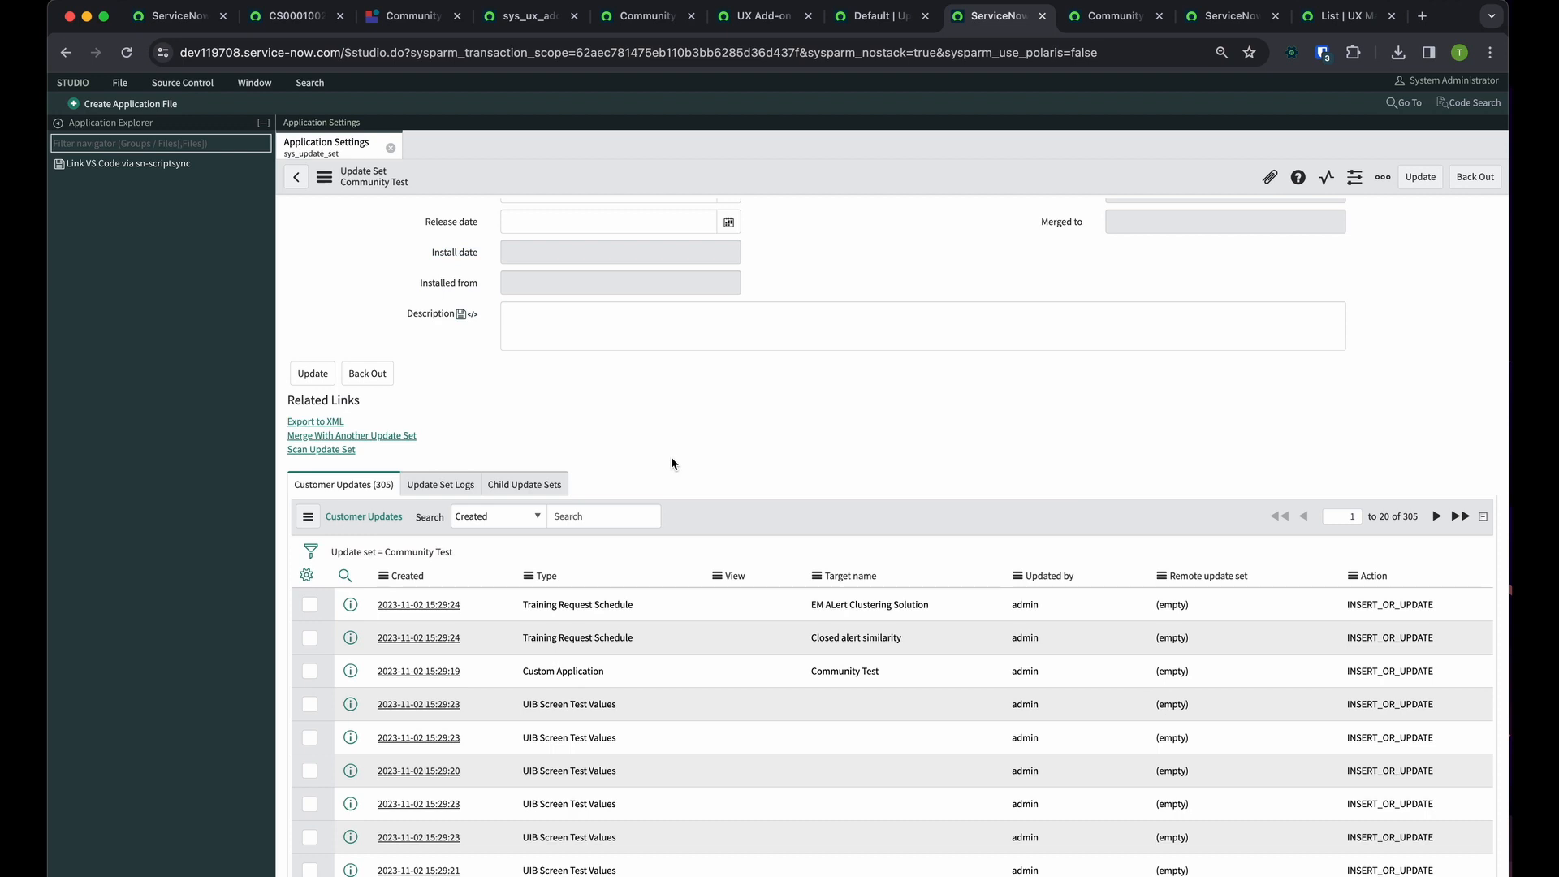
pyautogui.scroll(2, 671, 458)
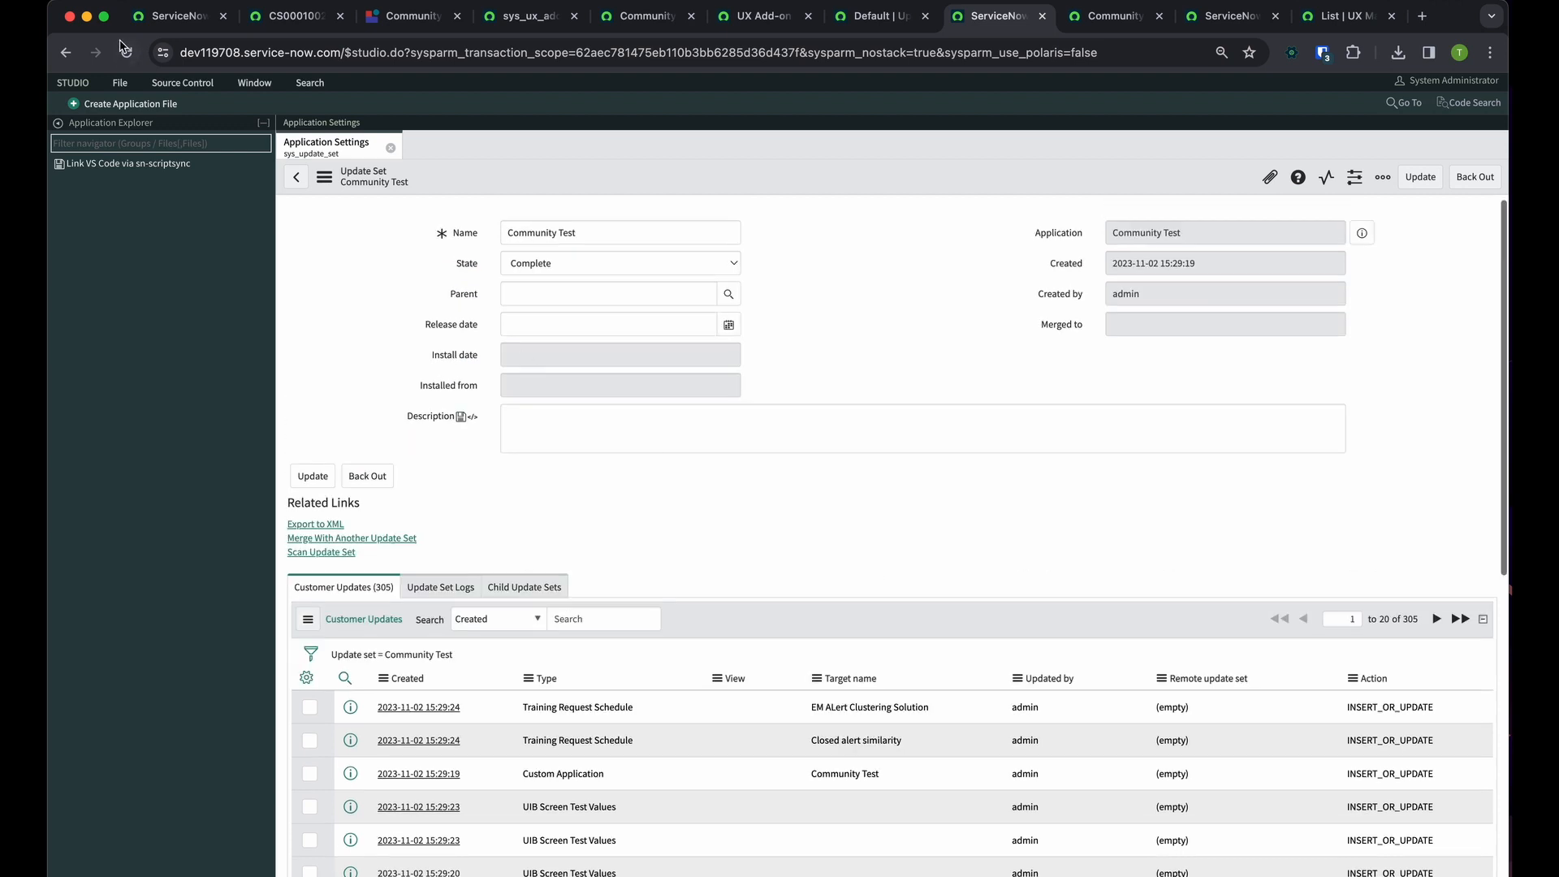
# Try to publish the Community Test application directly from Studio
pyautogui.click(119, 82)
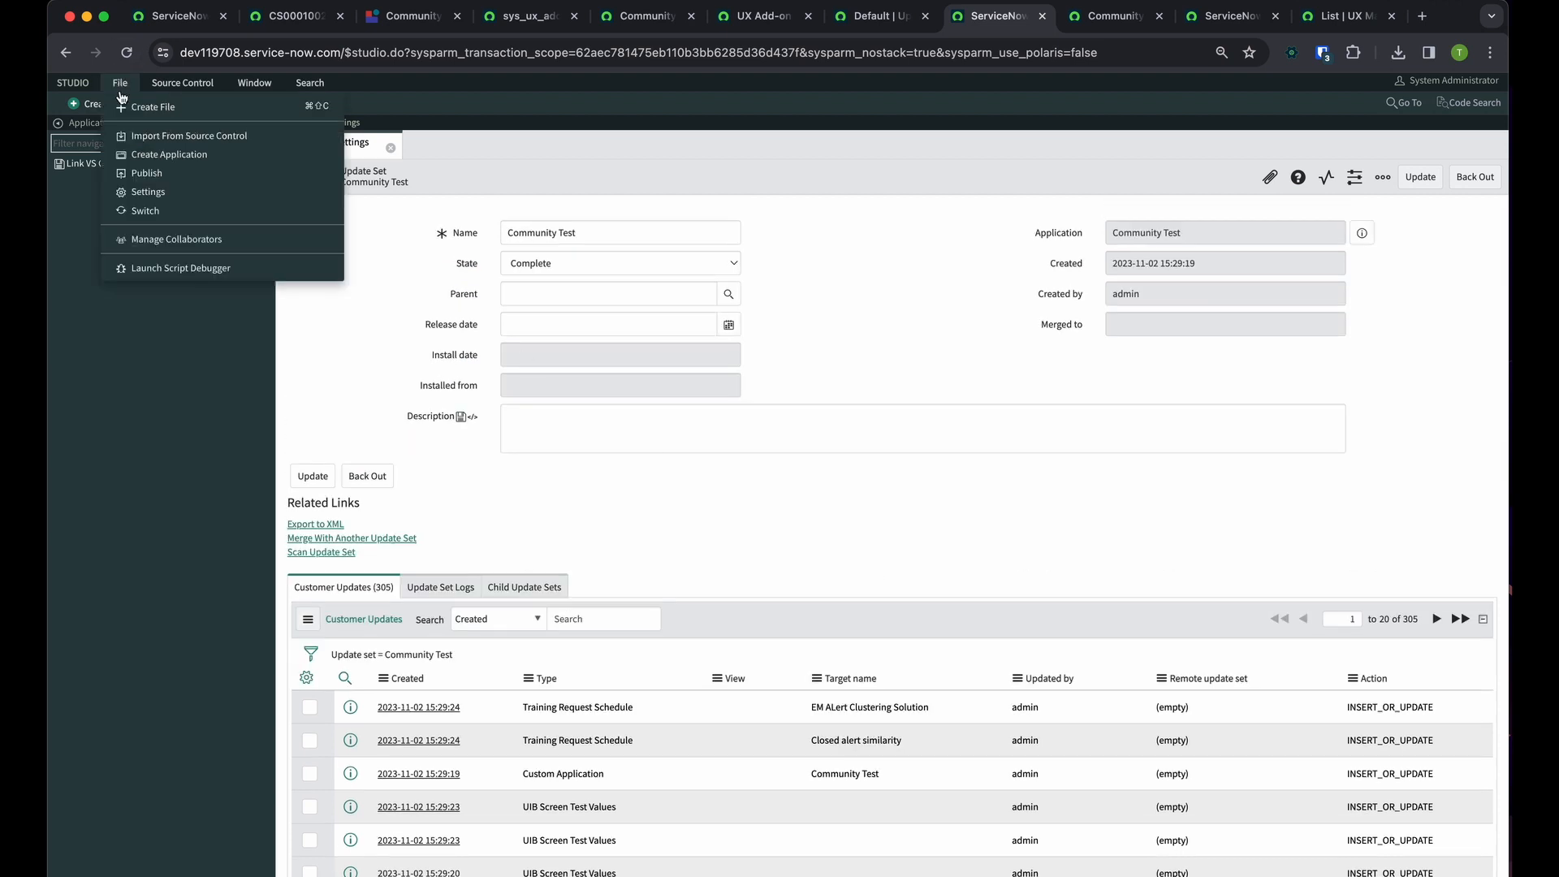
pyautogui.click(198, 179)
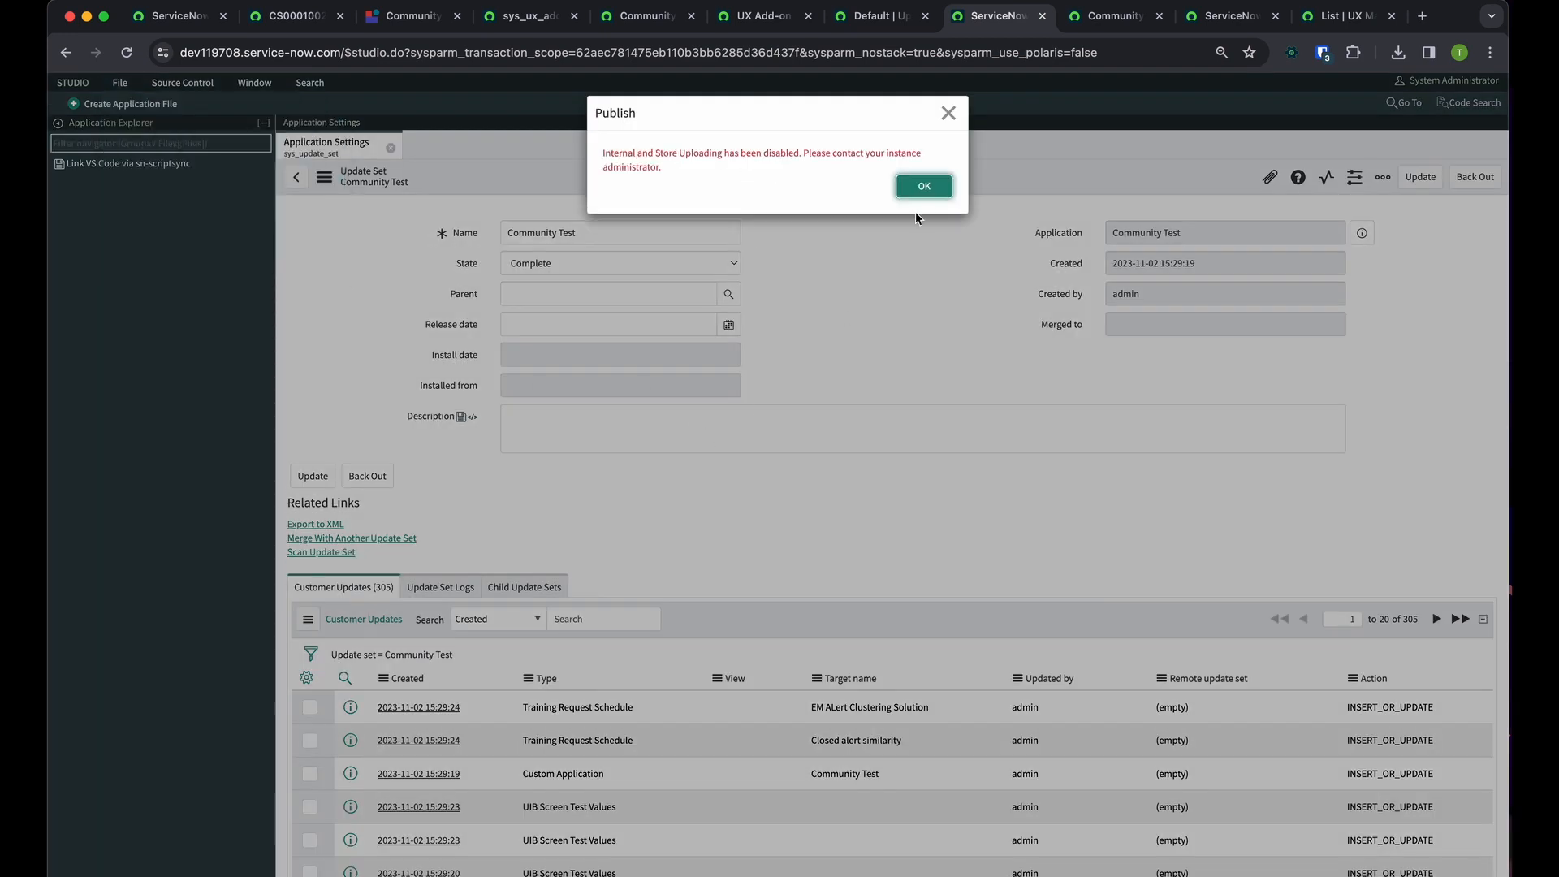
pyautogui.click(923, 186)
pyautogui.scroll(-7, 866, 367)
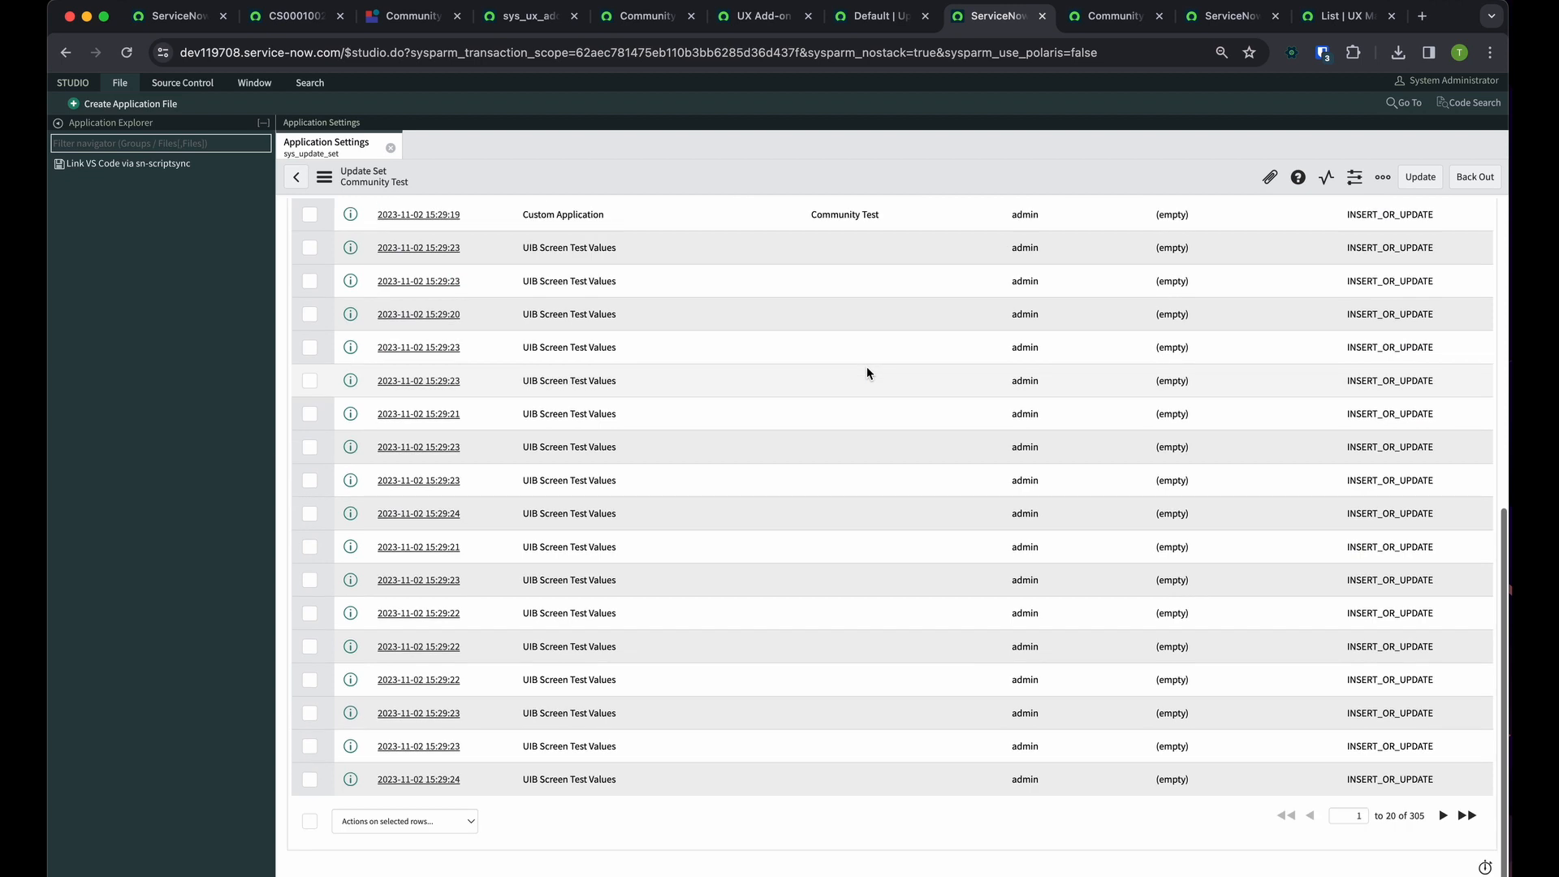
pyautogui.scroll(7, 865, 367)
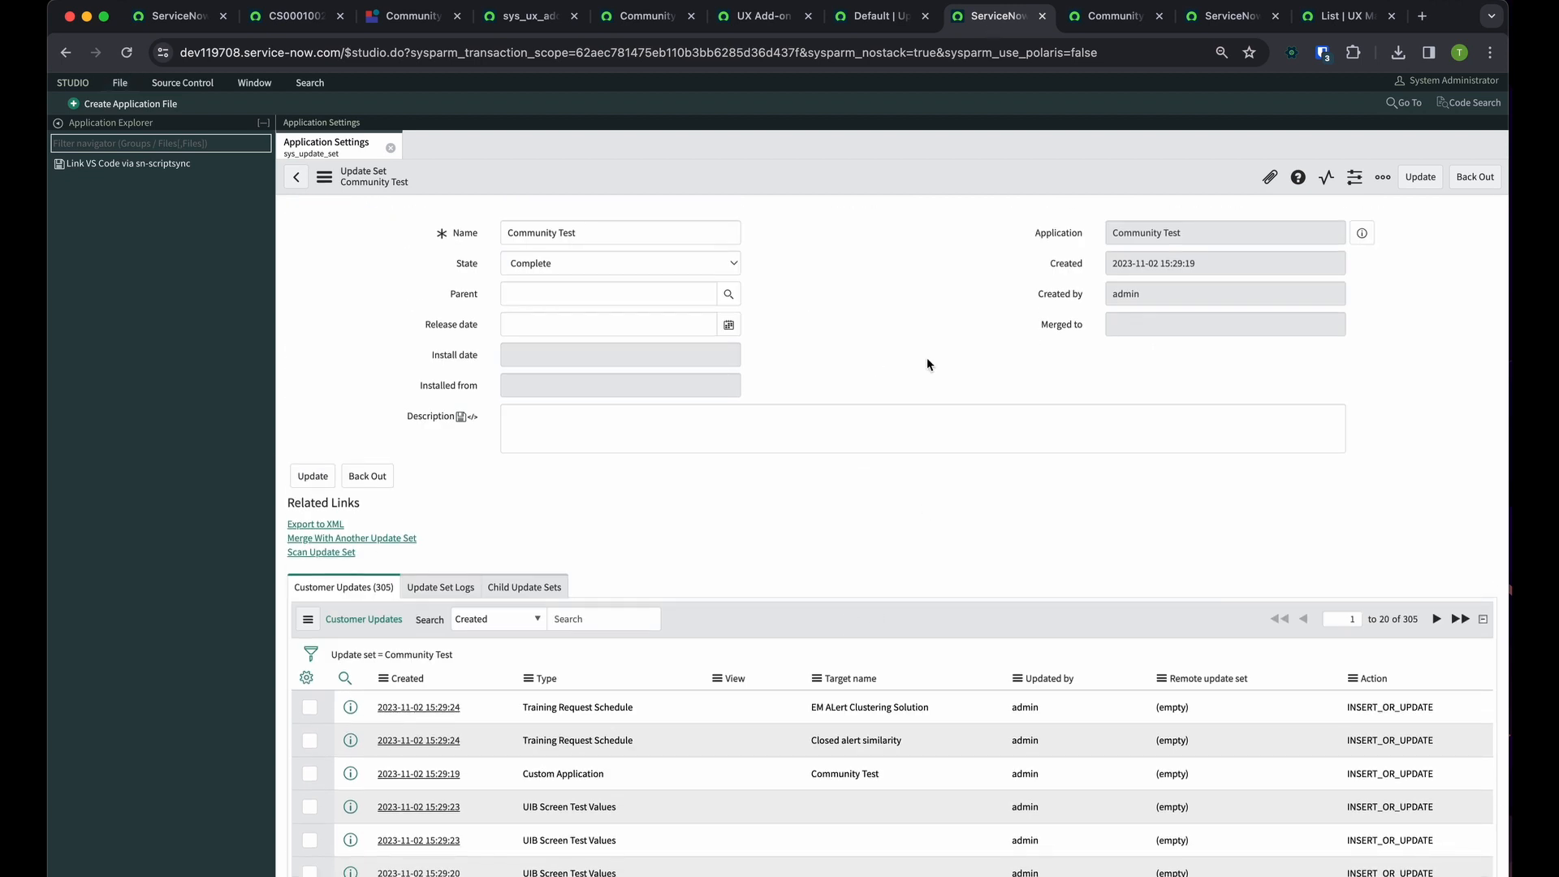
pyautogui.scroll(-7, 870, 666)
pyautogui.scroll(7, 872, 671)
# Return to the UX Add-on Event Mappings list, clear its filters, and filter for parent macroponents starting with "Comm"
pyautogui.click(759, 16)
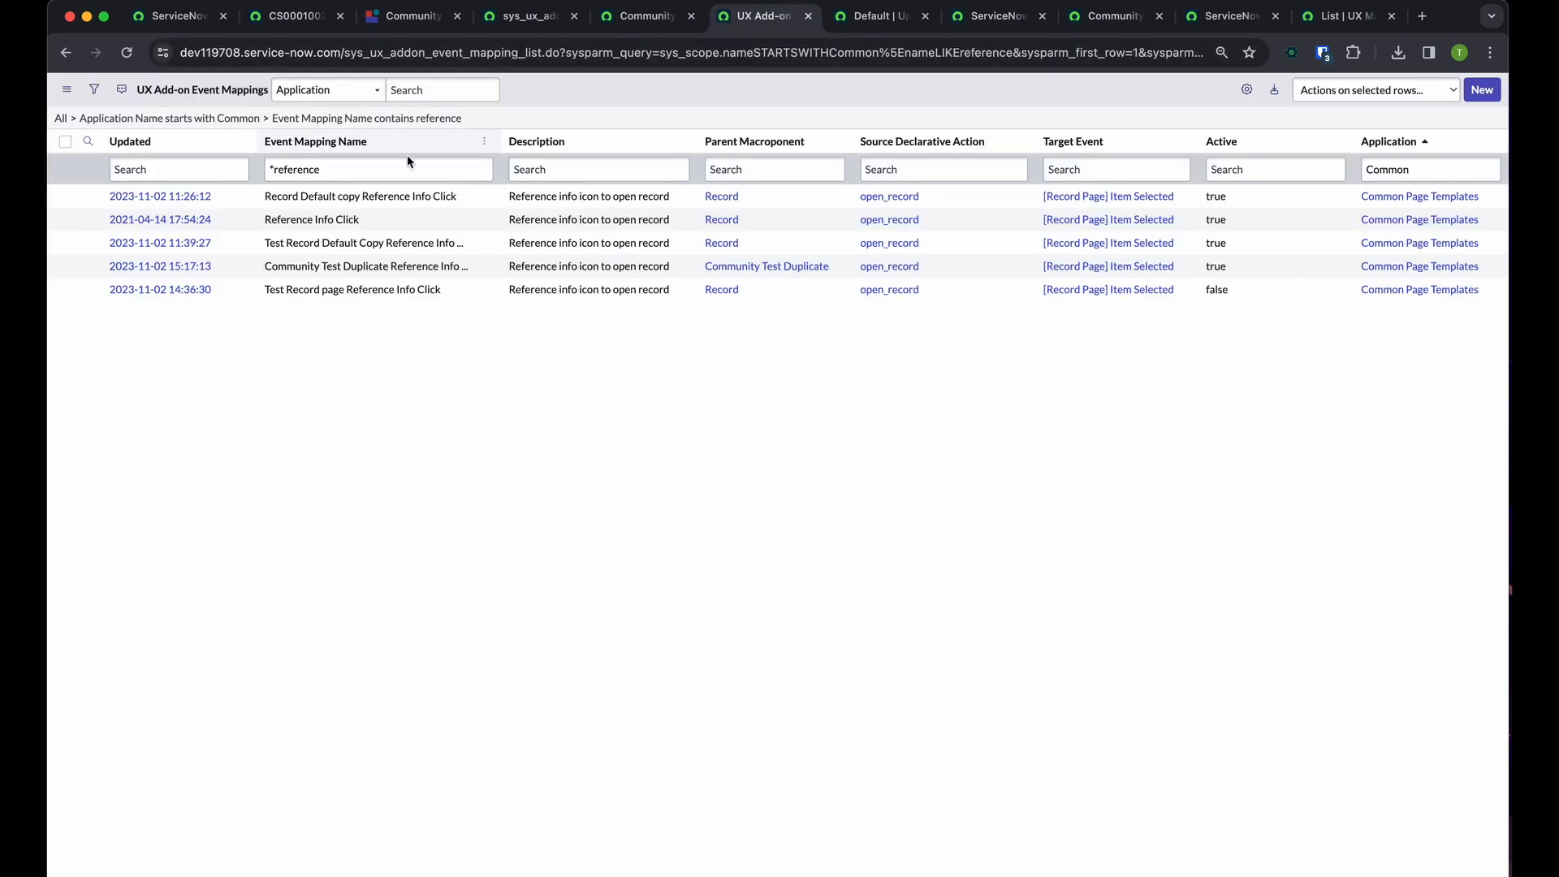
pyautogui.click(266, 119)
pyautogui.click(73, 117)
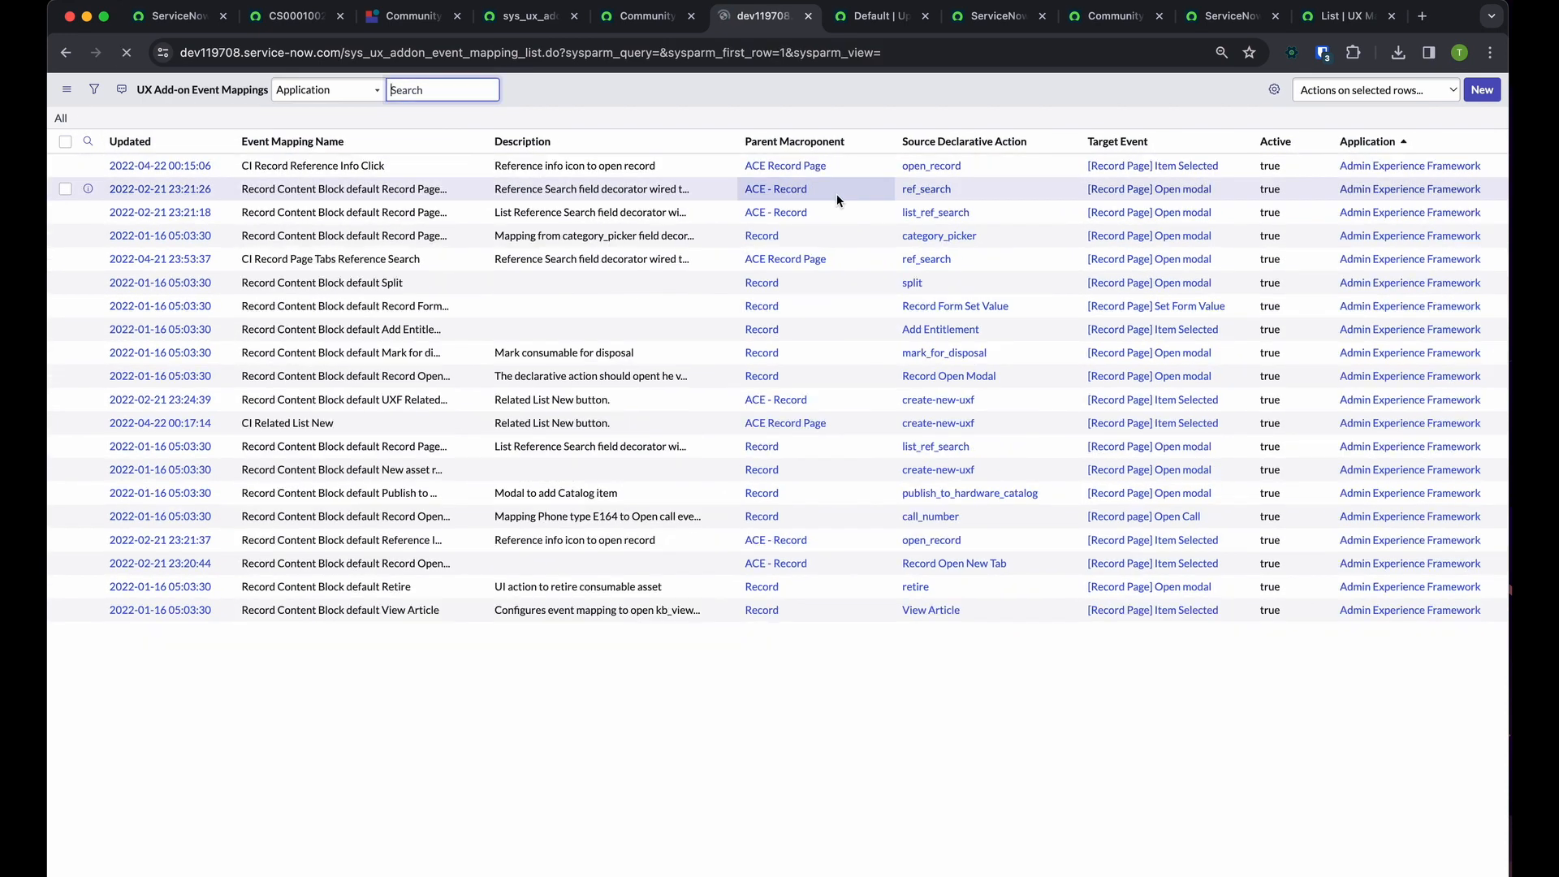
pyautogui.click(824, 169)
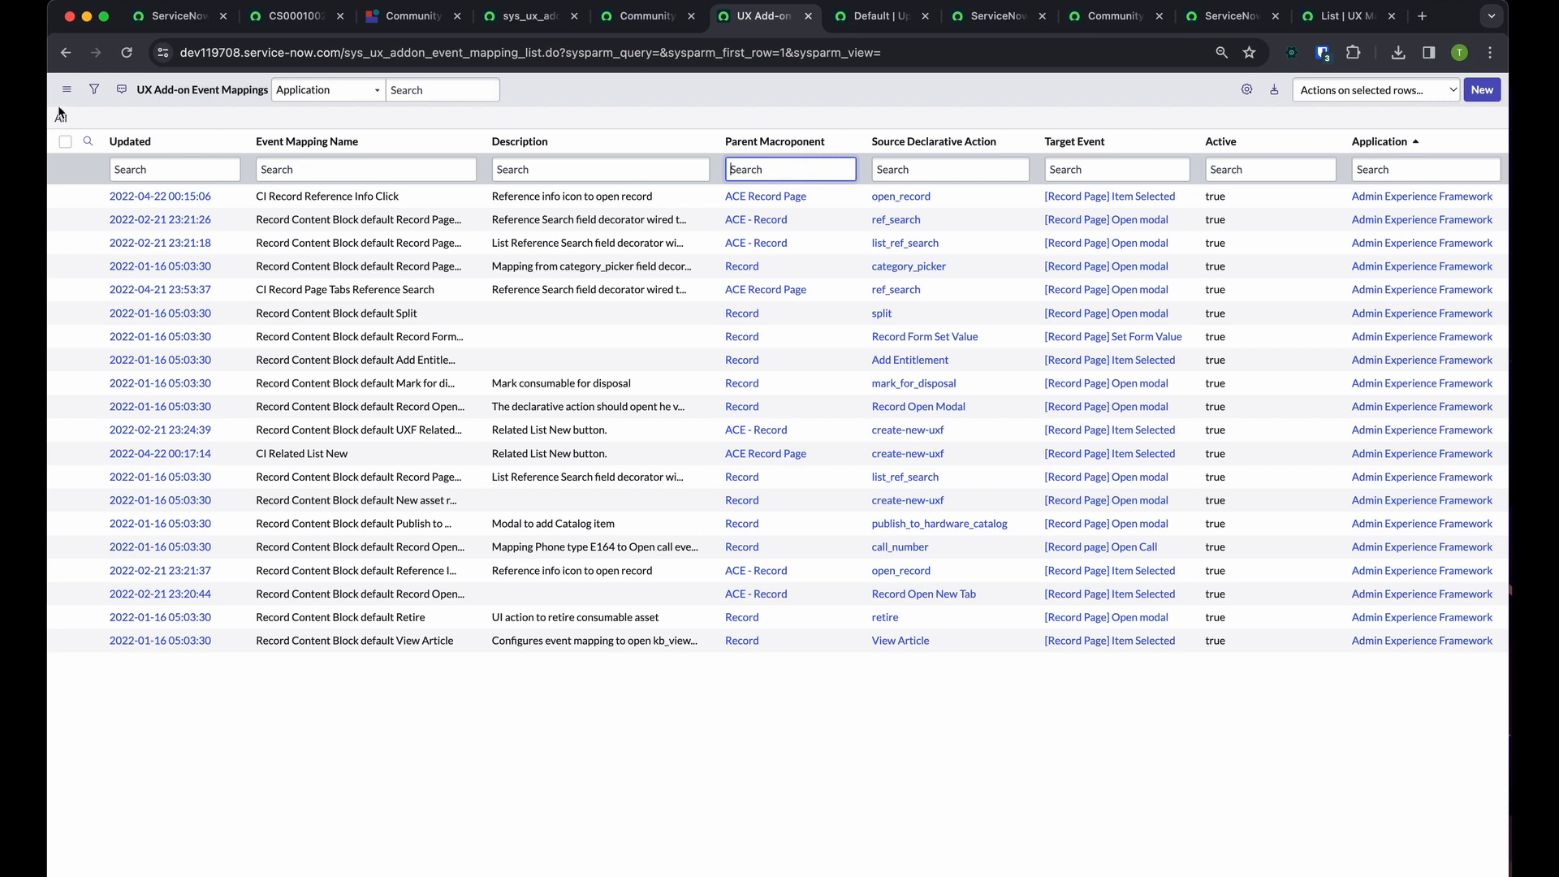
pyautogui.write('Comm')
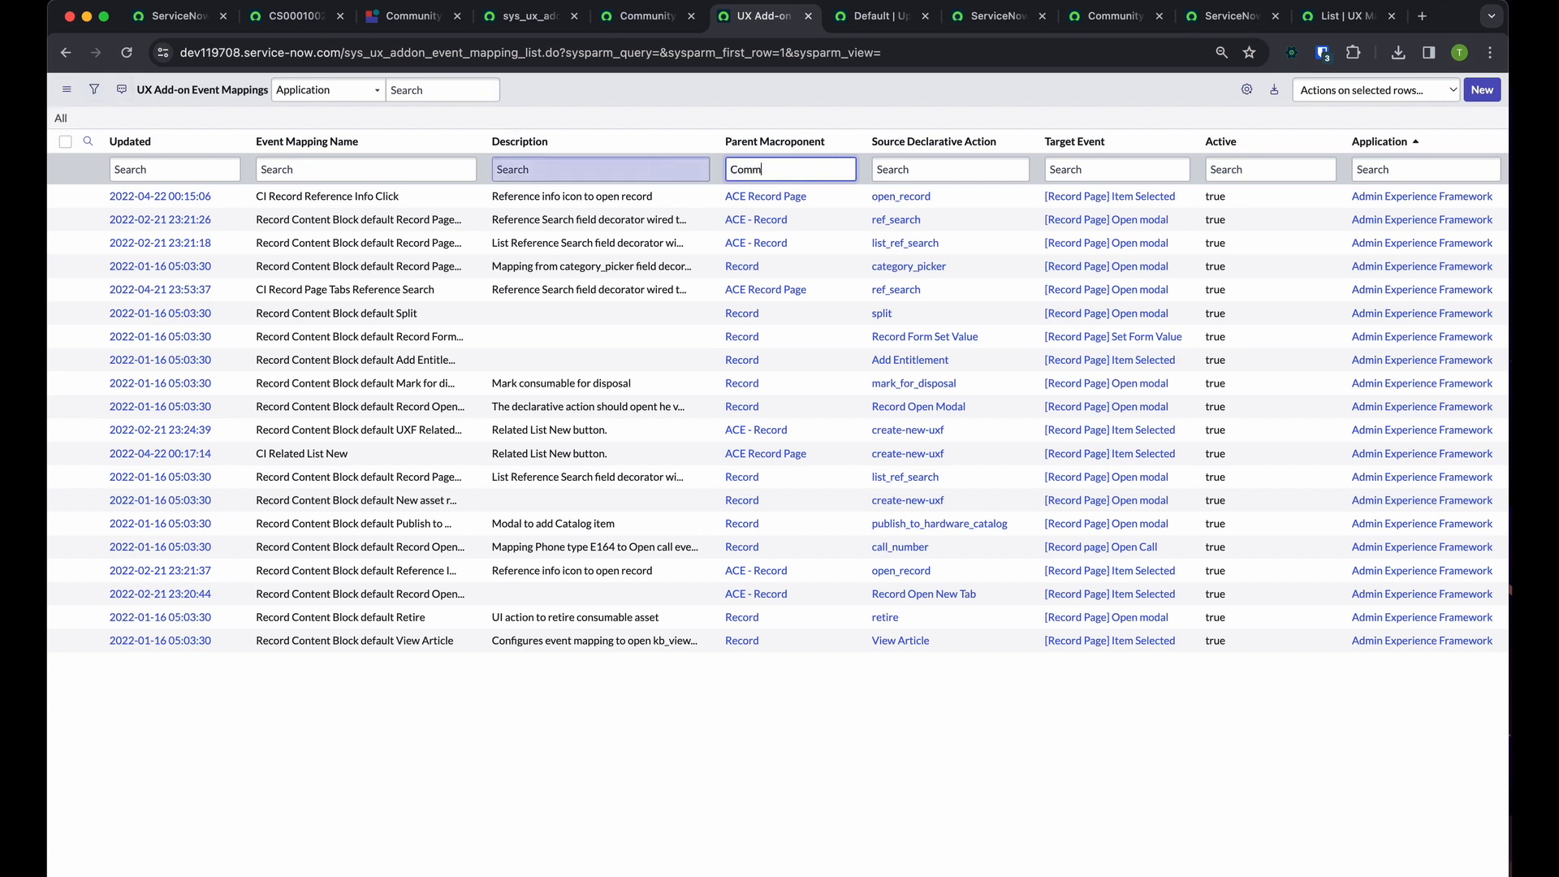
pyautogui.press('Return')
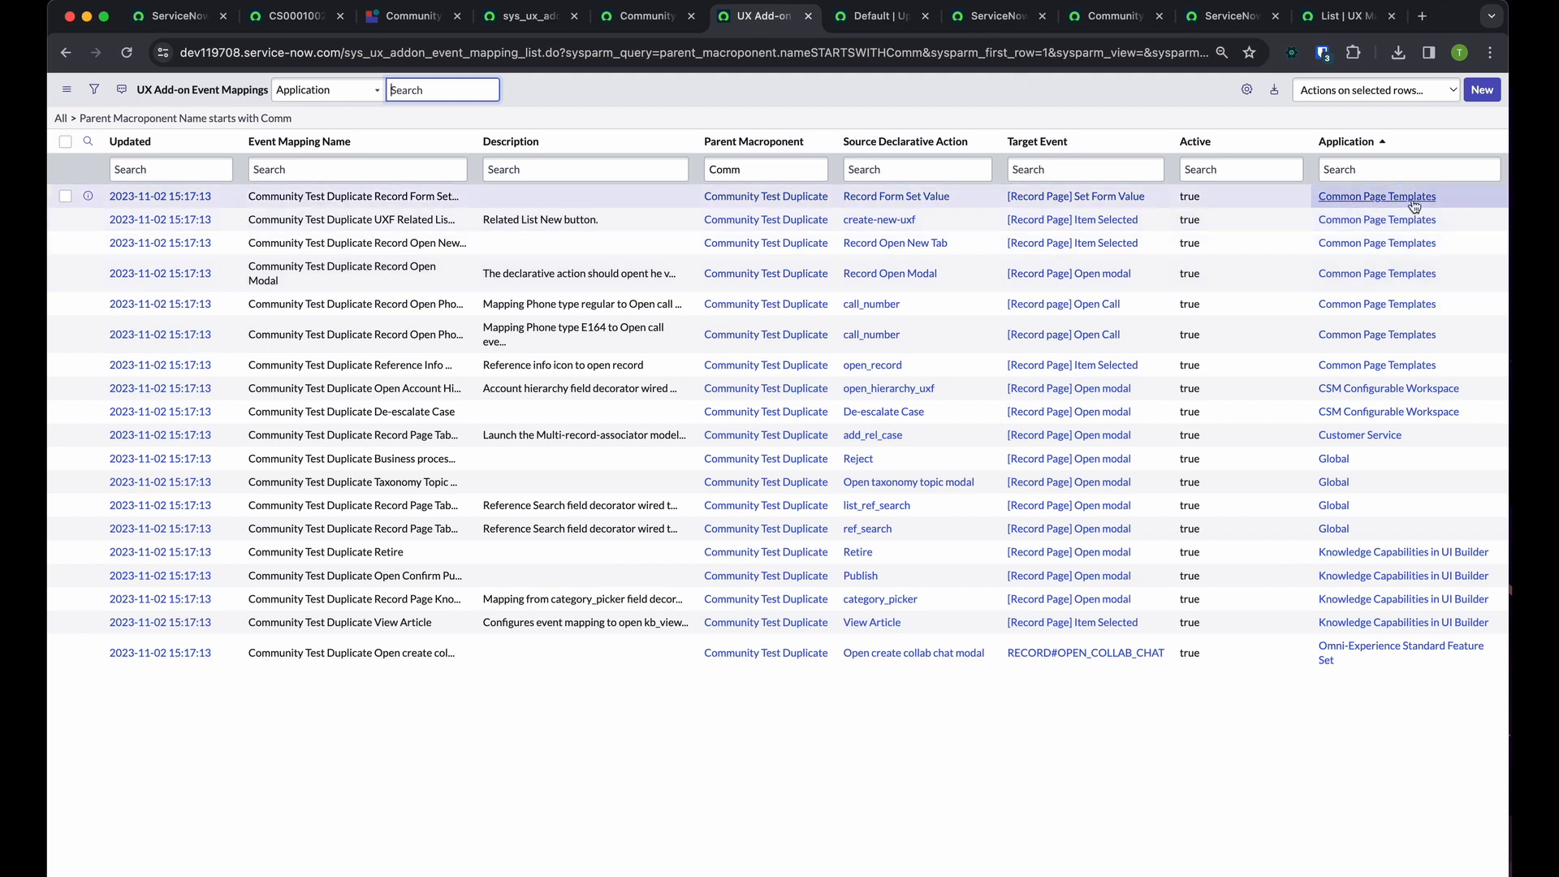
# Inspect the Common Page Templates application record assigned to the Reference Info Click mapping and return to the filtered event mappings
pyautogui.moveTo(1454, 204); pyautogui.dragTo(1267, 198)
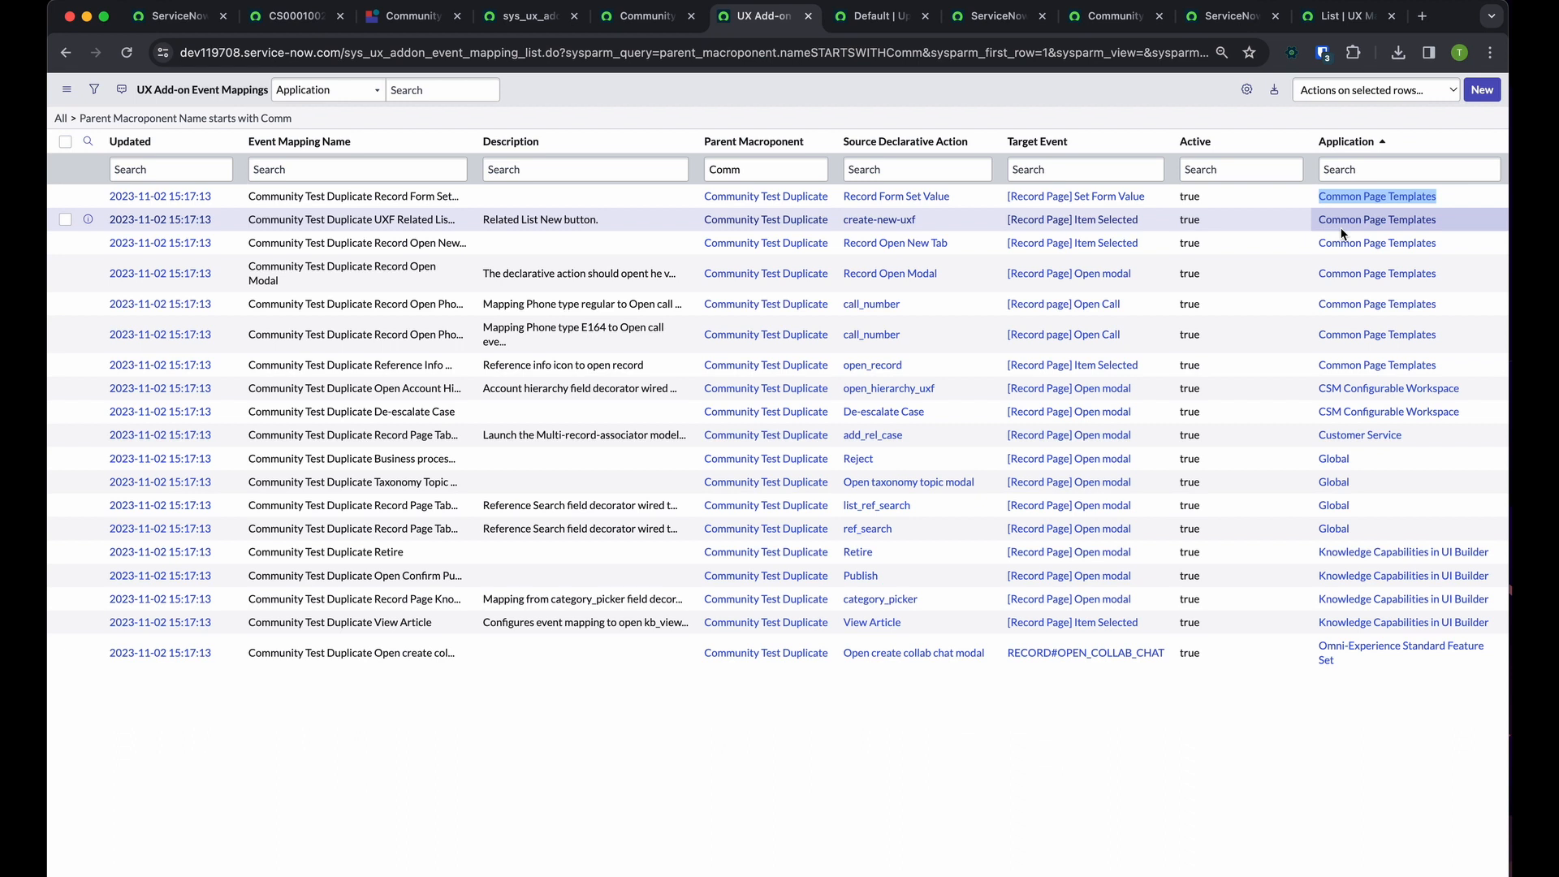
pyautogui.click(782, 791)
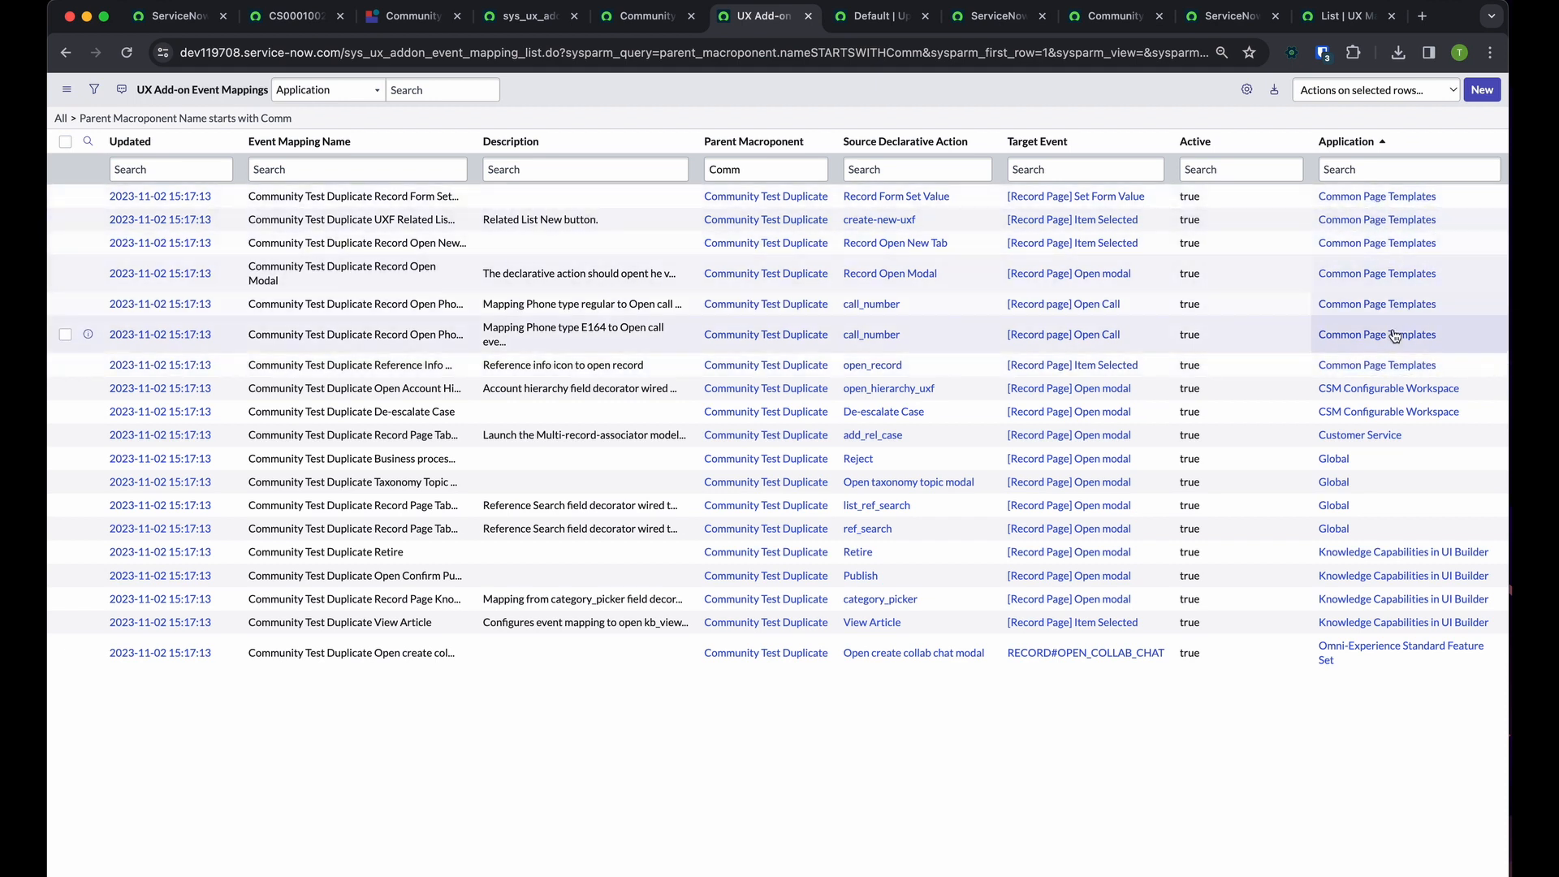
pyautogui.click(1387, 366)
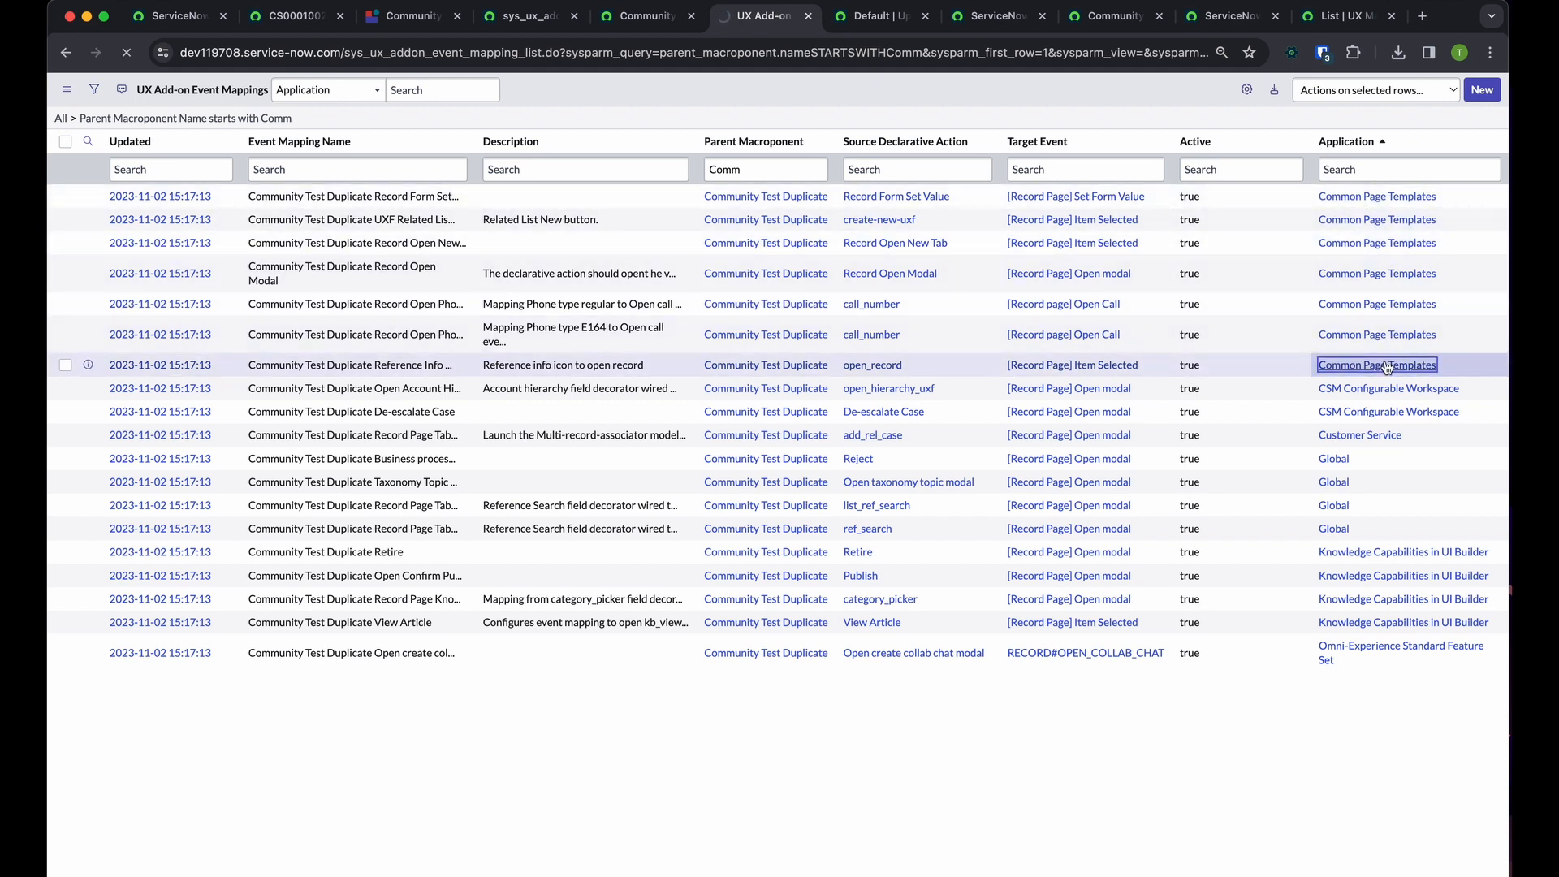
pyautogui.scroll(-3, 1010, 461)
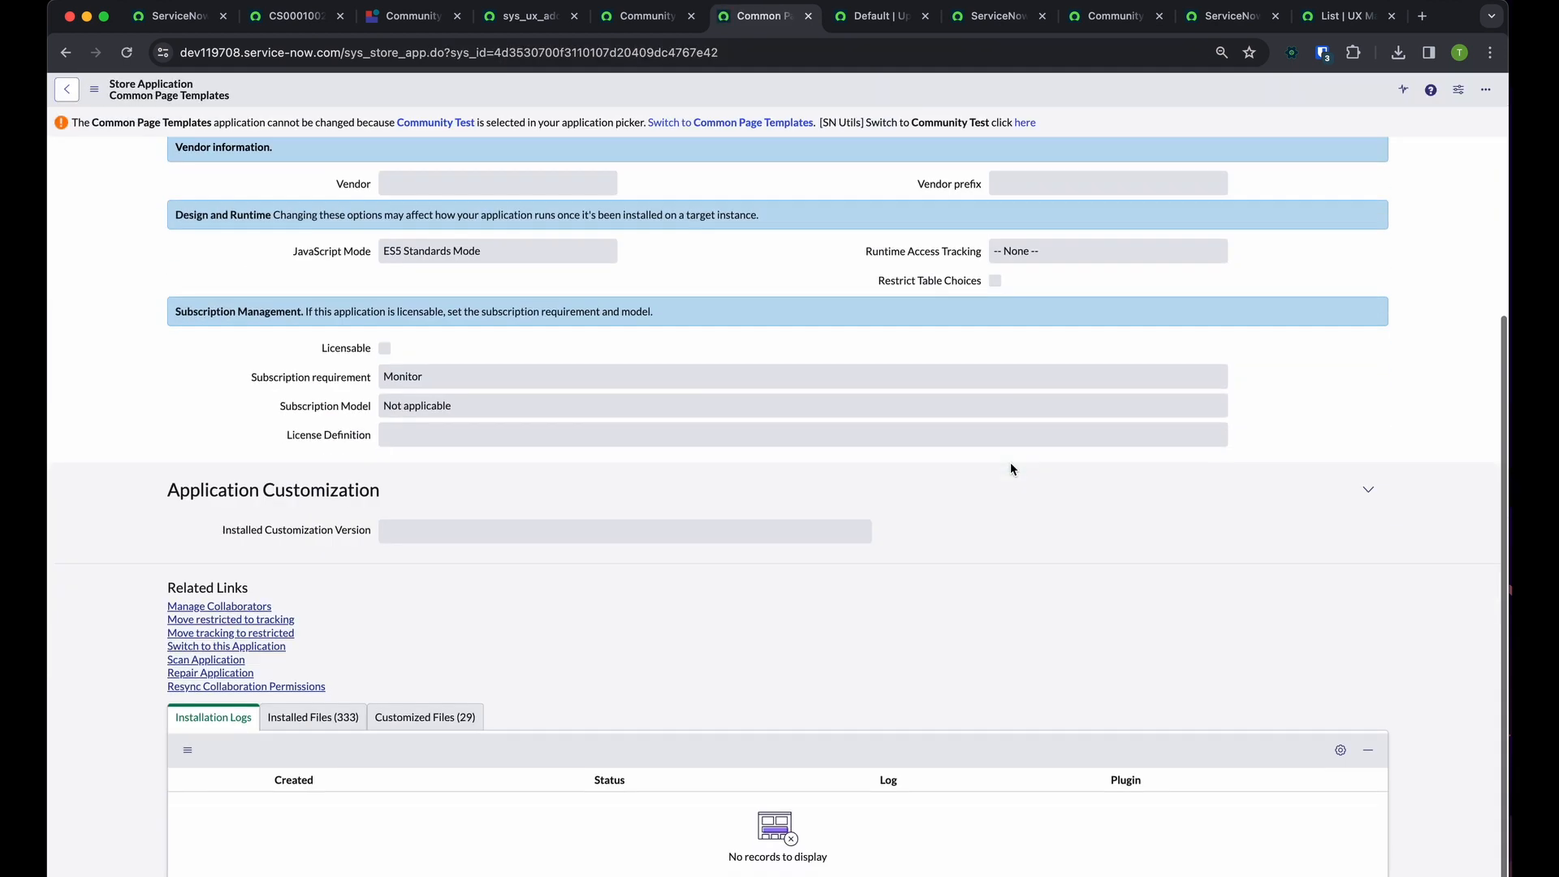
pyautogui.scroll(3, 713, 597)
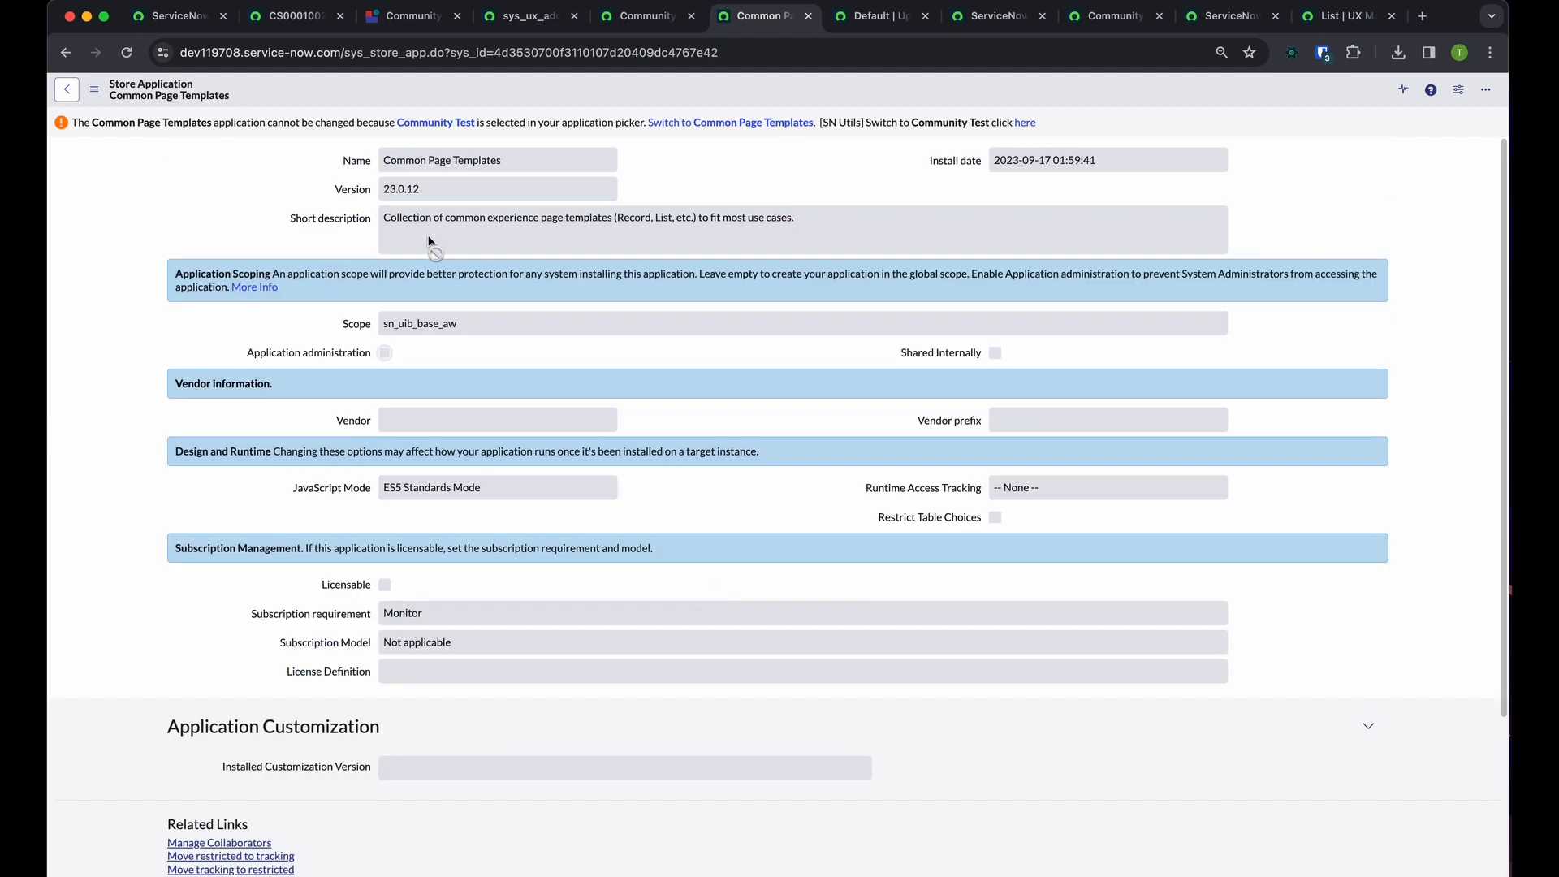
pyautogui.click(807, 16)
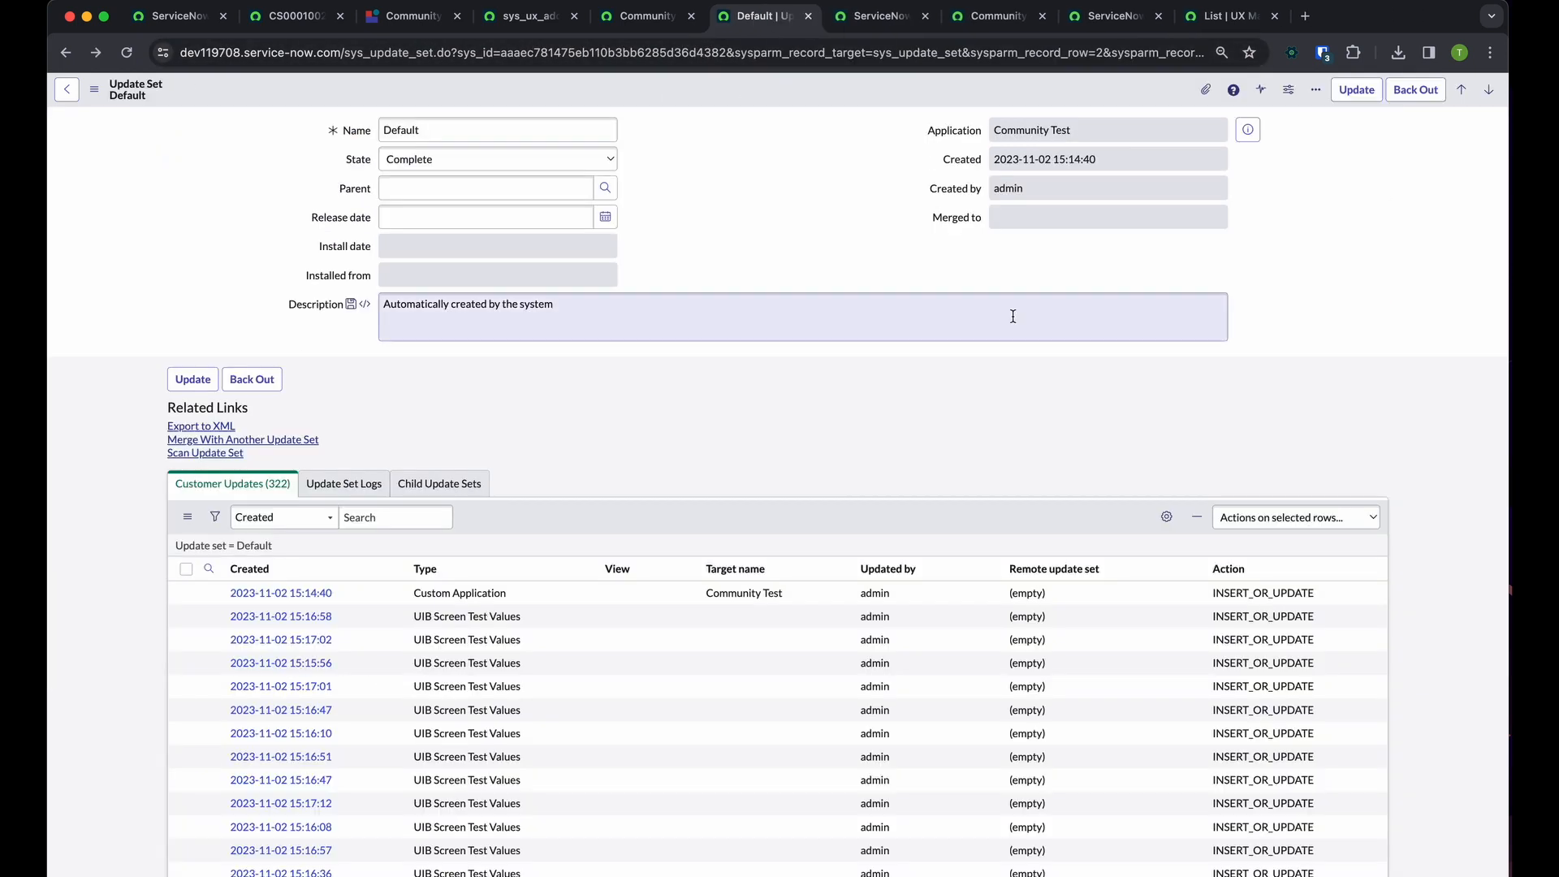
pyautogui.press('super+shift+t')
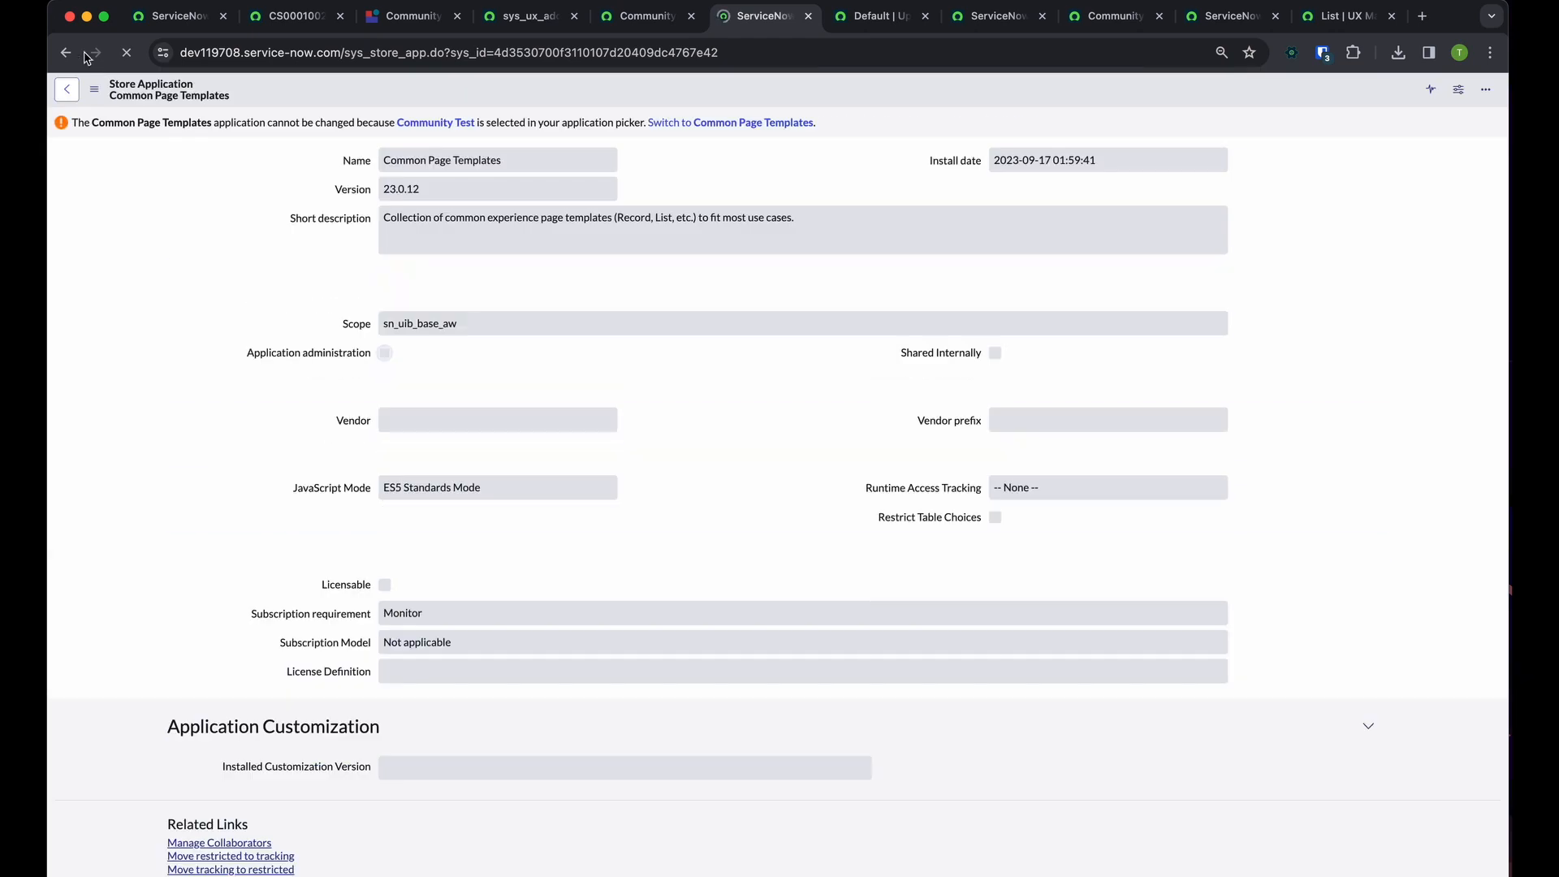
pyautogui.click(66, 52)
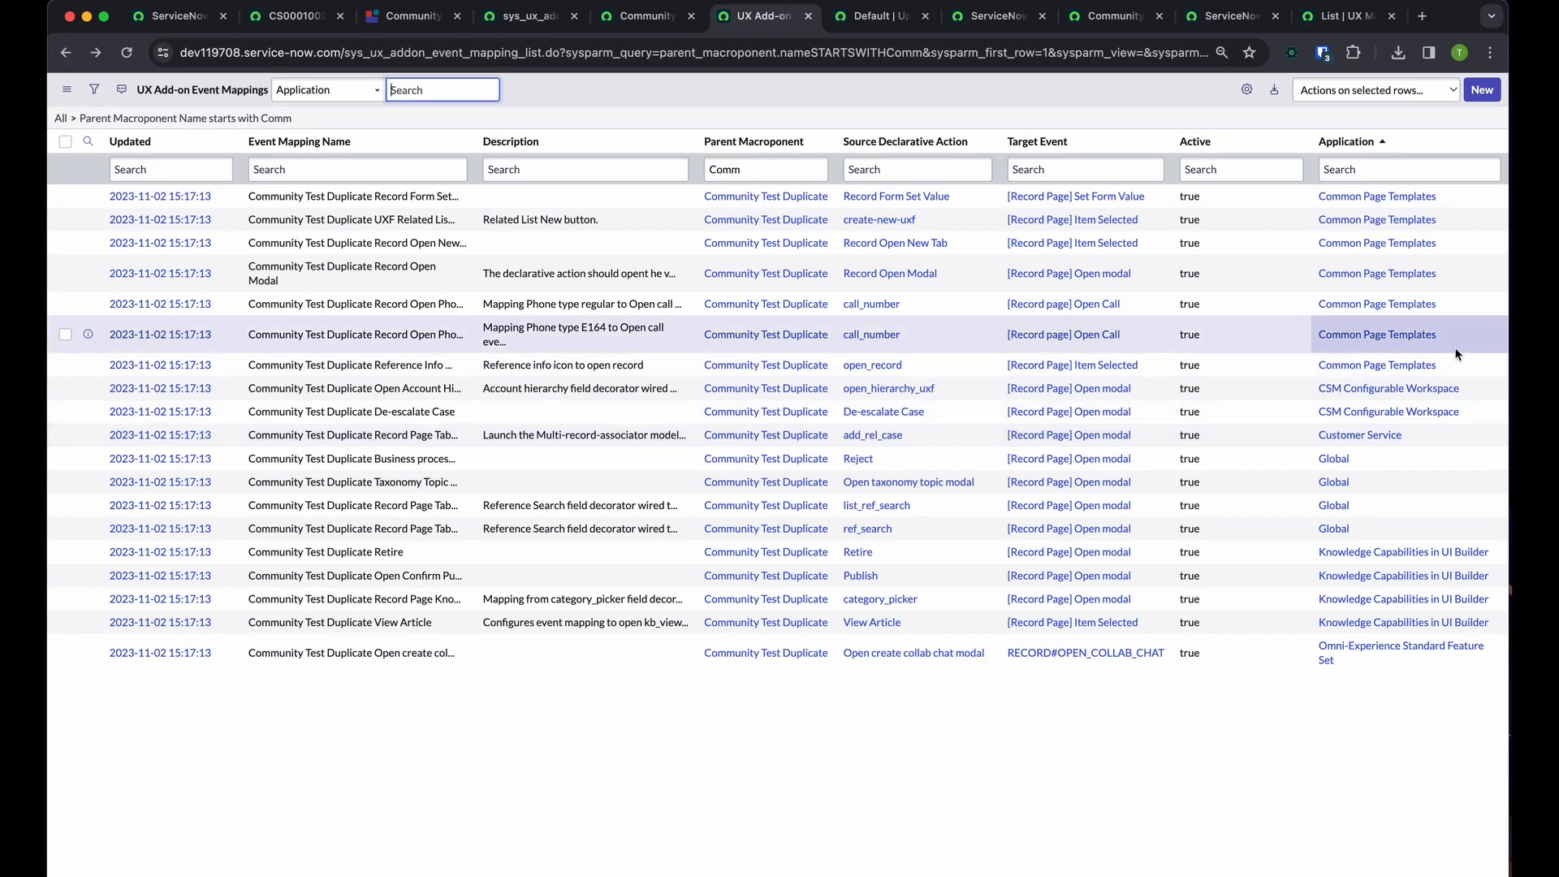
# Examine which of the duplicate page's event mappings belong to the Common Page Templates application
pyautogui.moveTo(1457, 354); pyautogui.dragTo(90, 186)
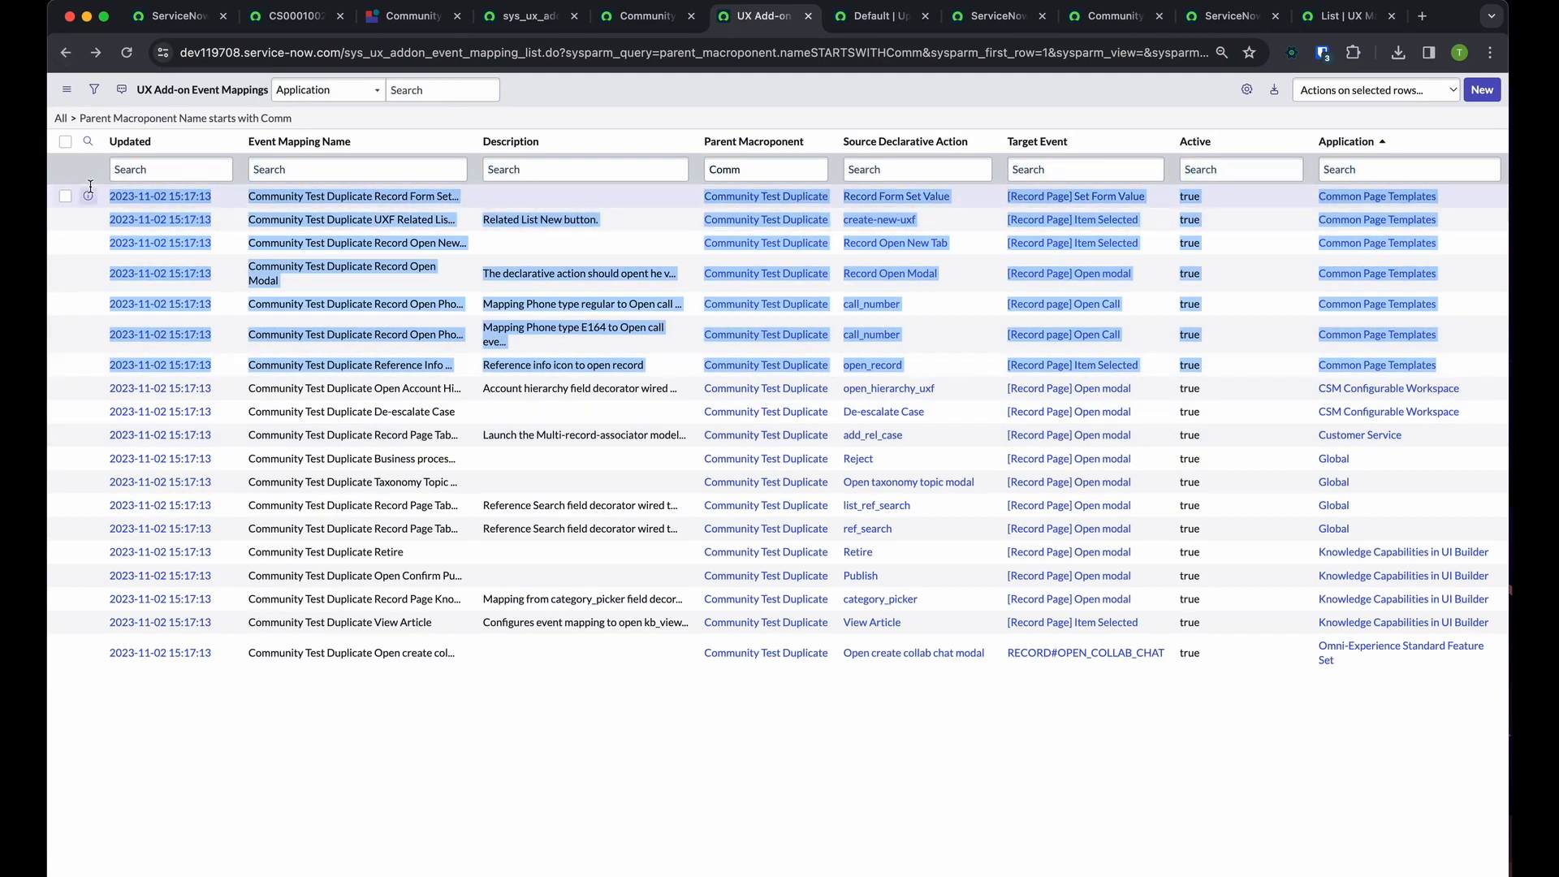
pyautogui.click(723, 826)
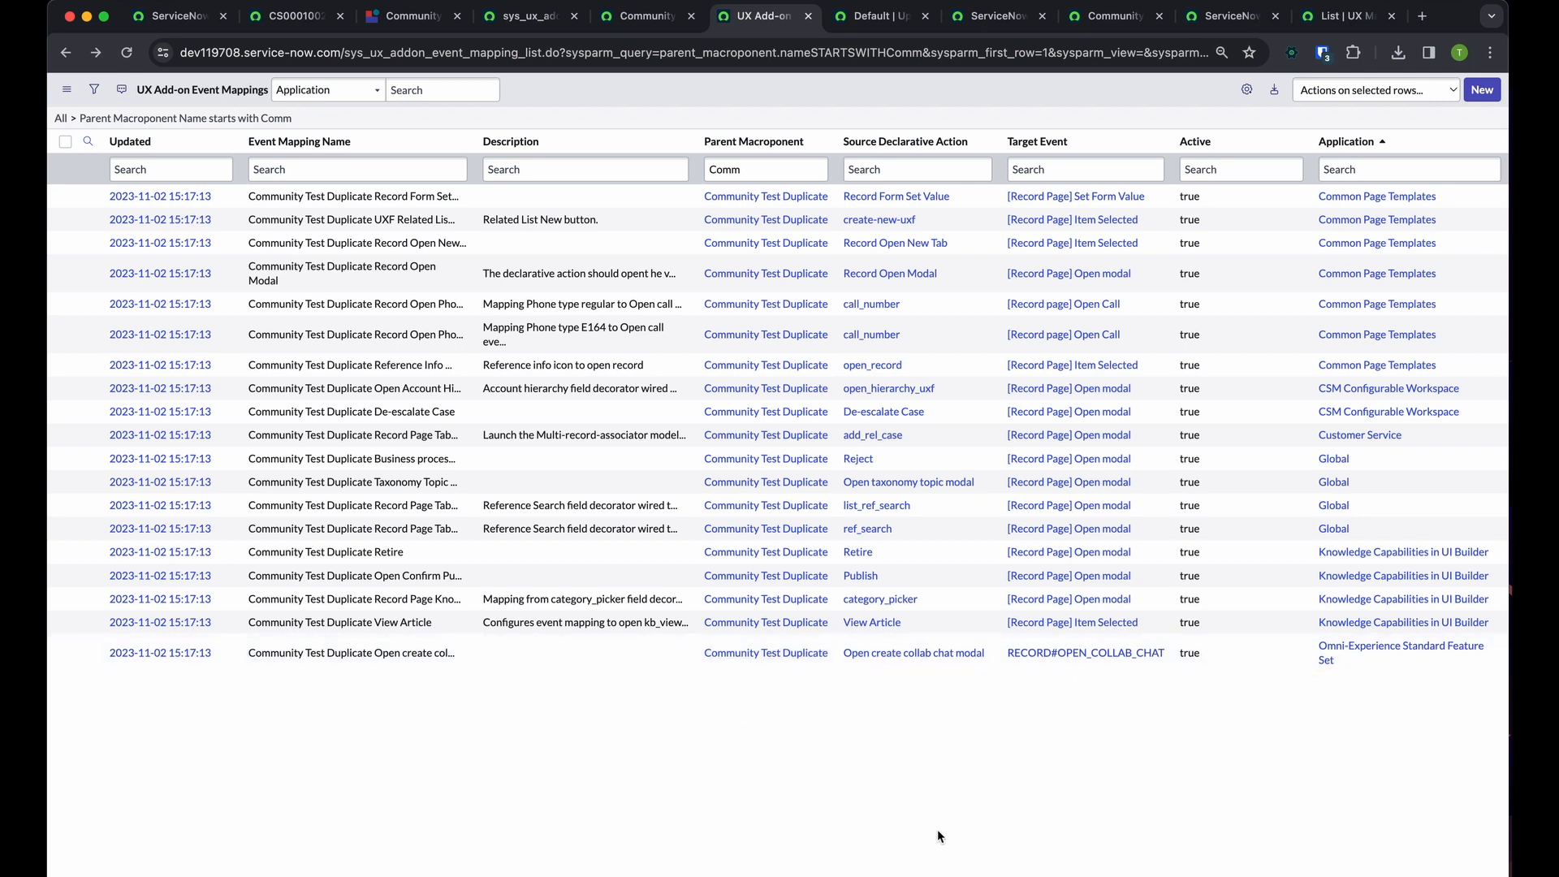
pyautogui.click(484, 640)
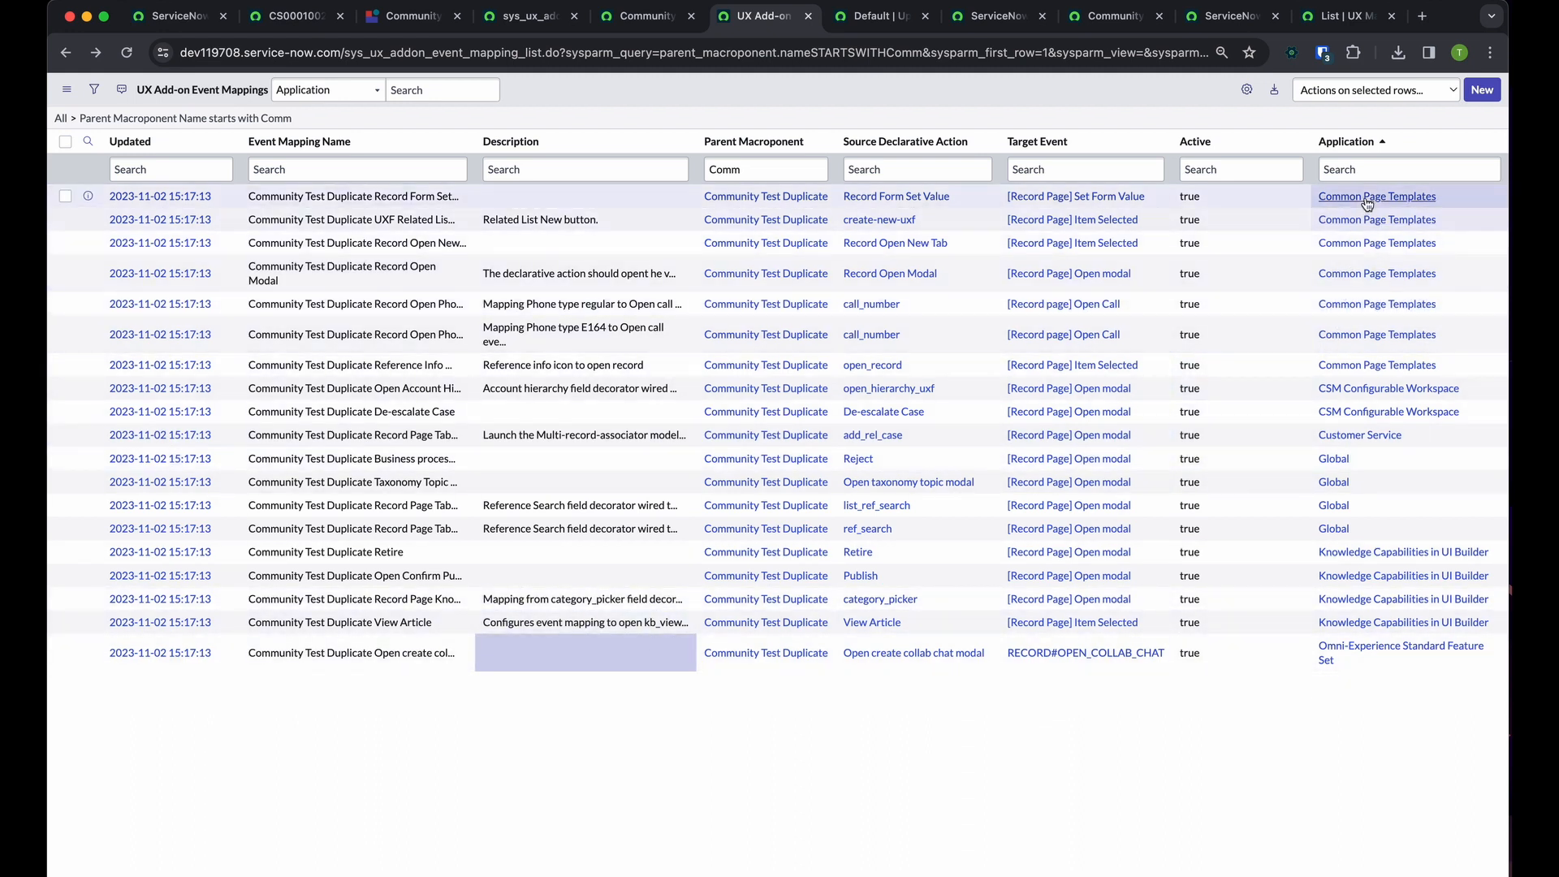
pyautogui.moveTo(1449, 201); pyautogui.dragTo(1312, 190)
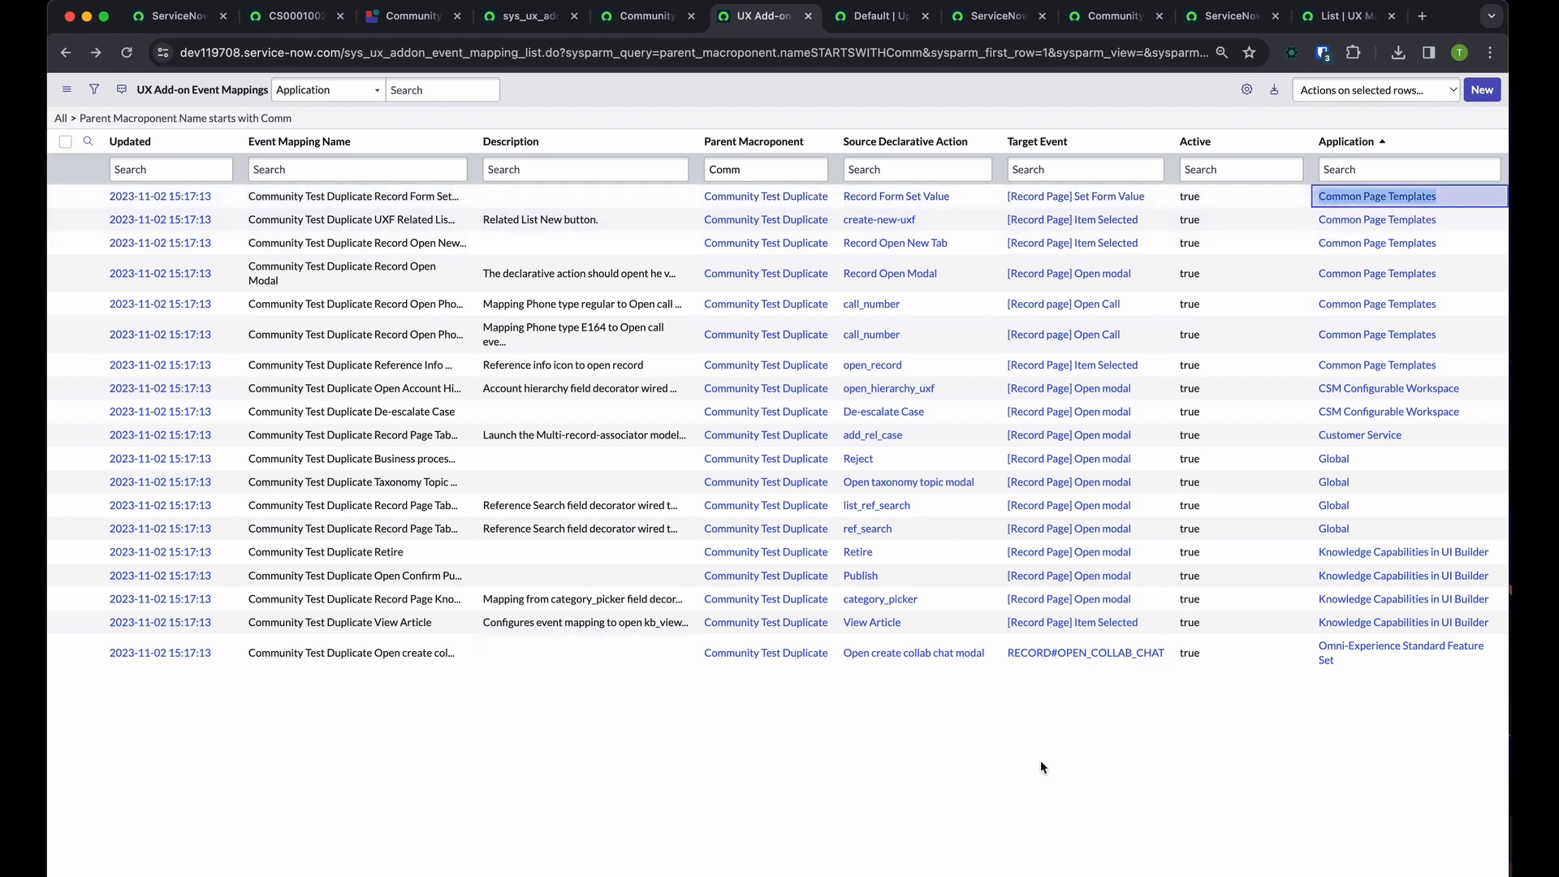
pyautogui.click(1311, 812)
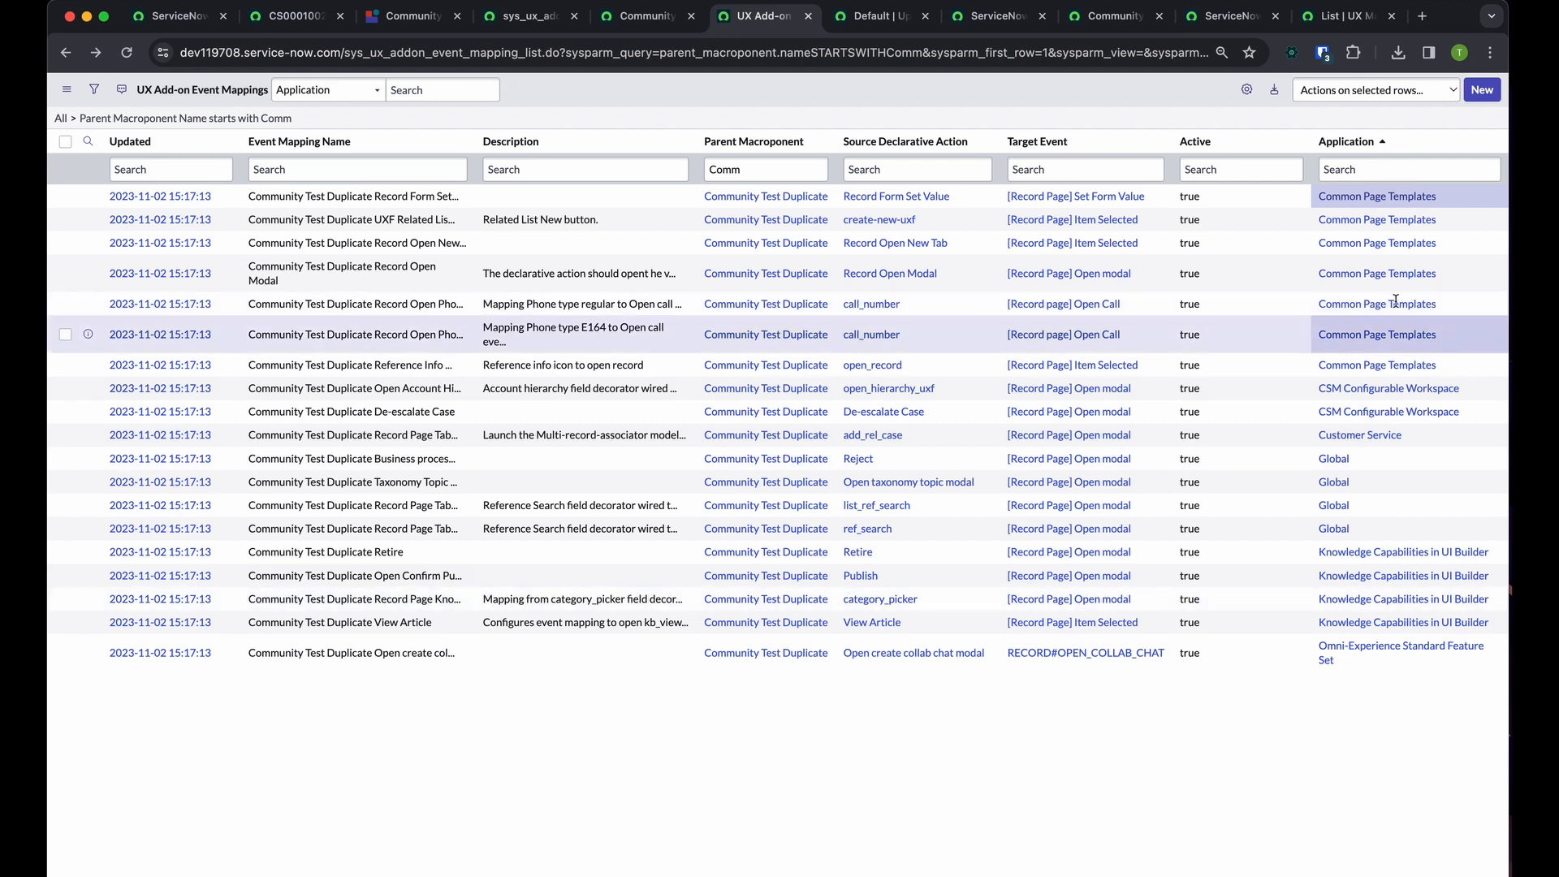
pyautogui.moveTo(1441, 337); pyautogui.dragTo(678, 188)
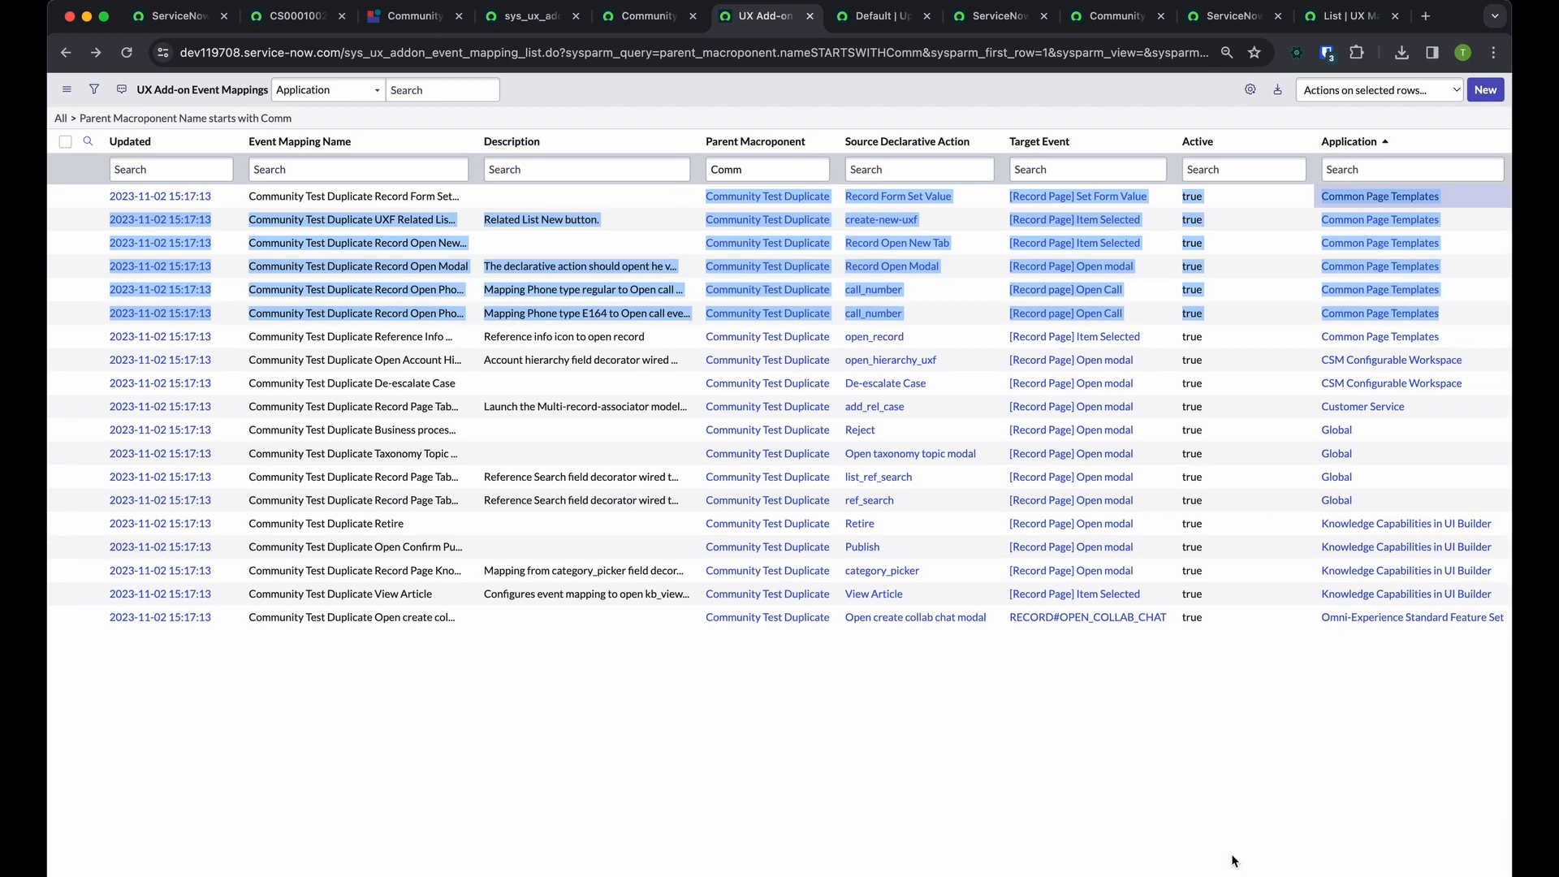
pyautogui.click(1231, 855)
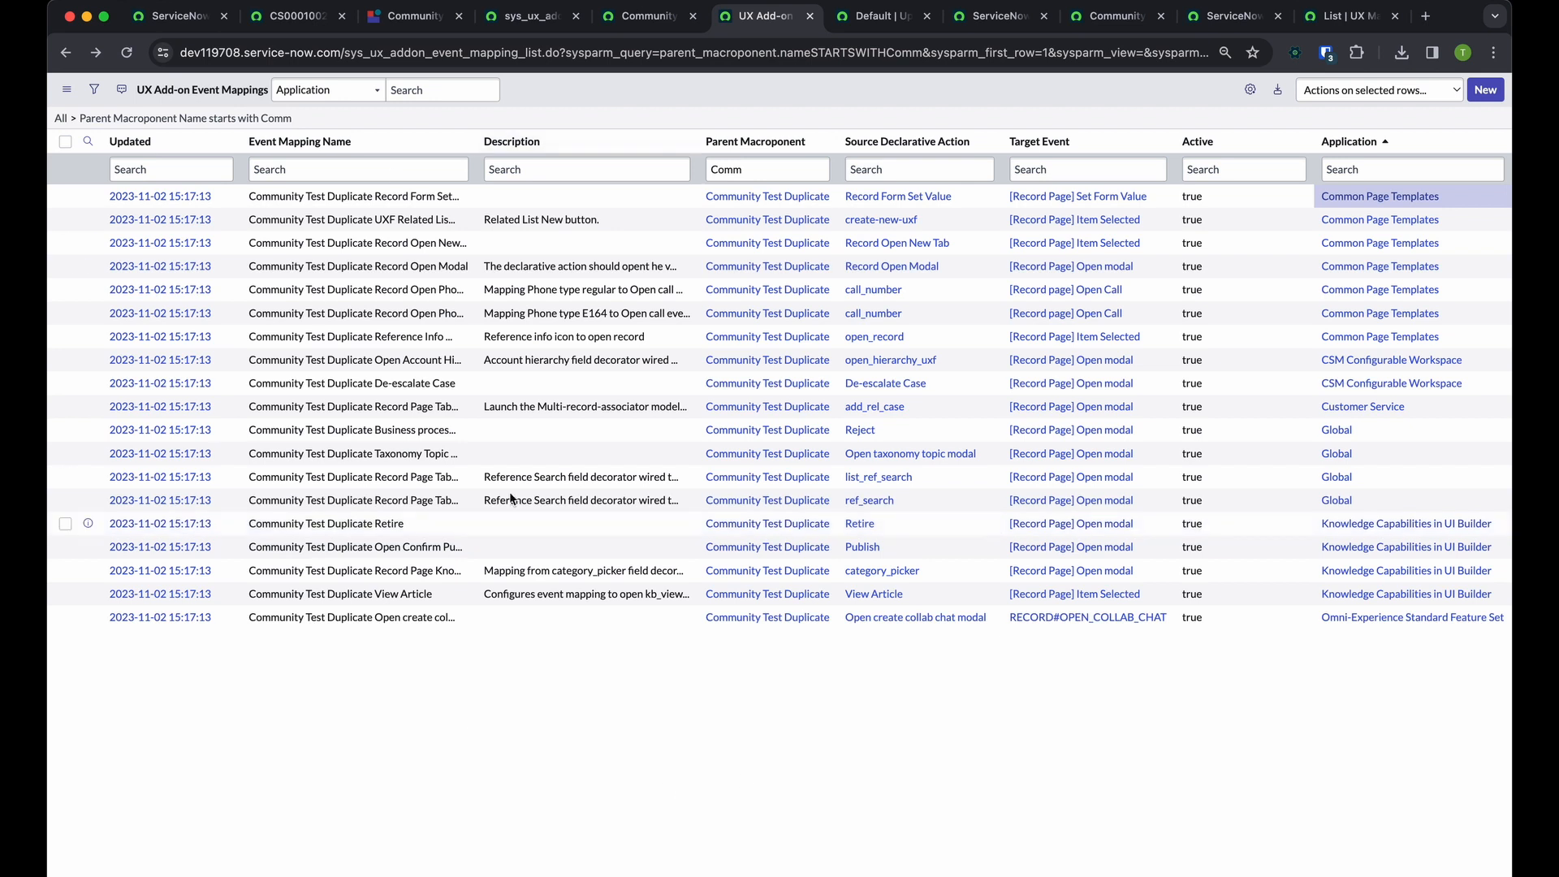
# Insert a copy of the Community Test Duplicate Record Form Set Value mapping into the Community Test application, staying on the new record
pyautogui.click(205, 198)
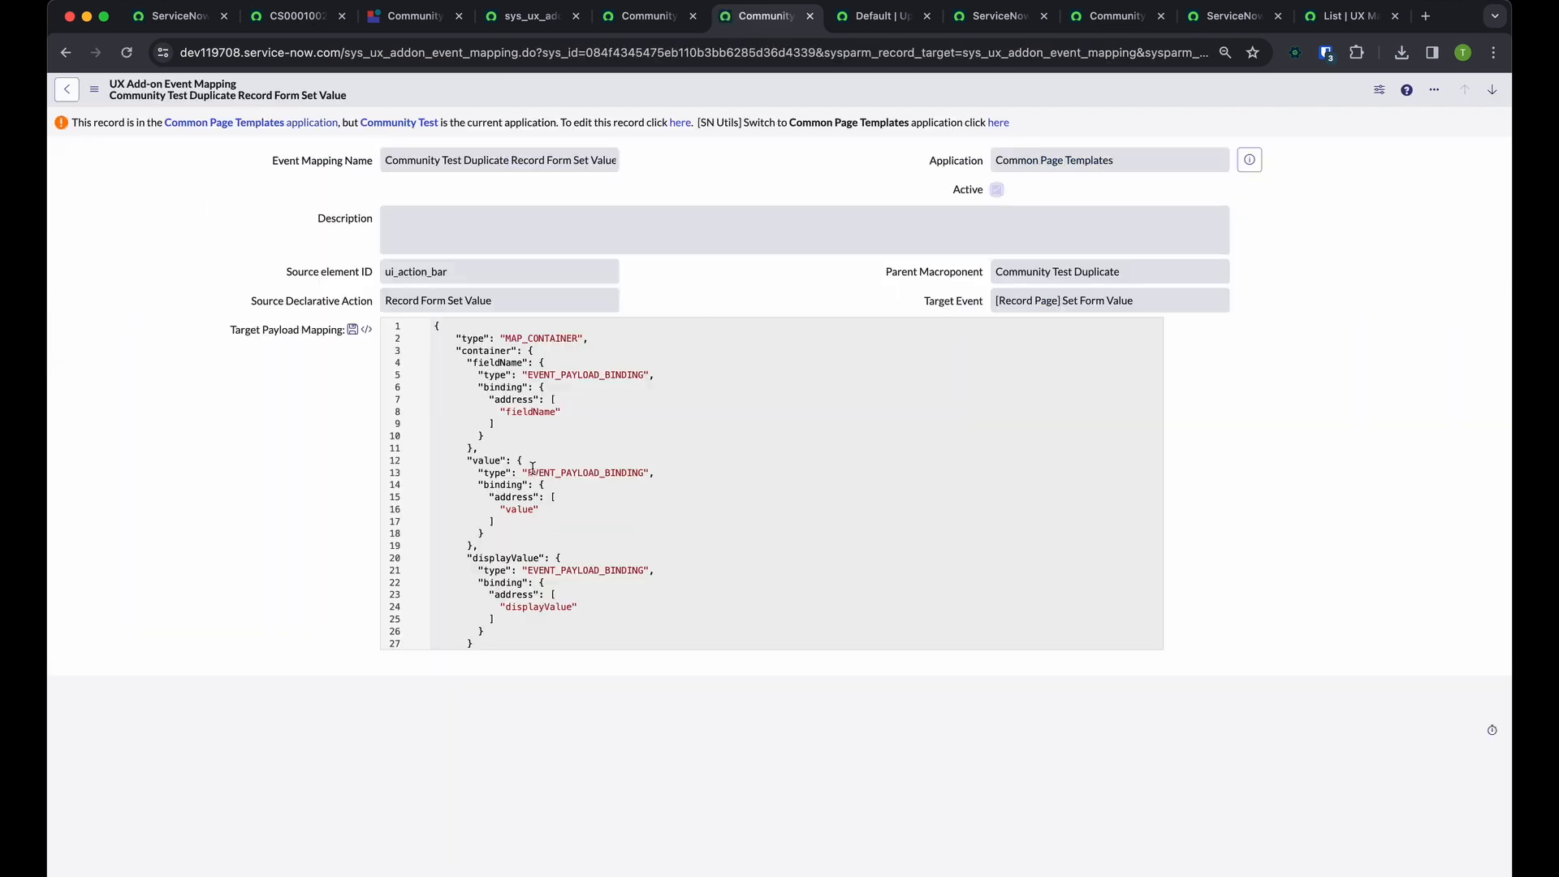
pyautogui.rightClick(755, 88)
pyautogui.click(773, 111)
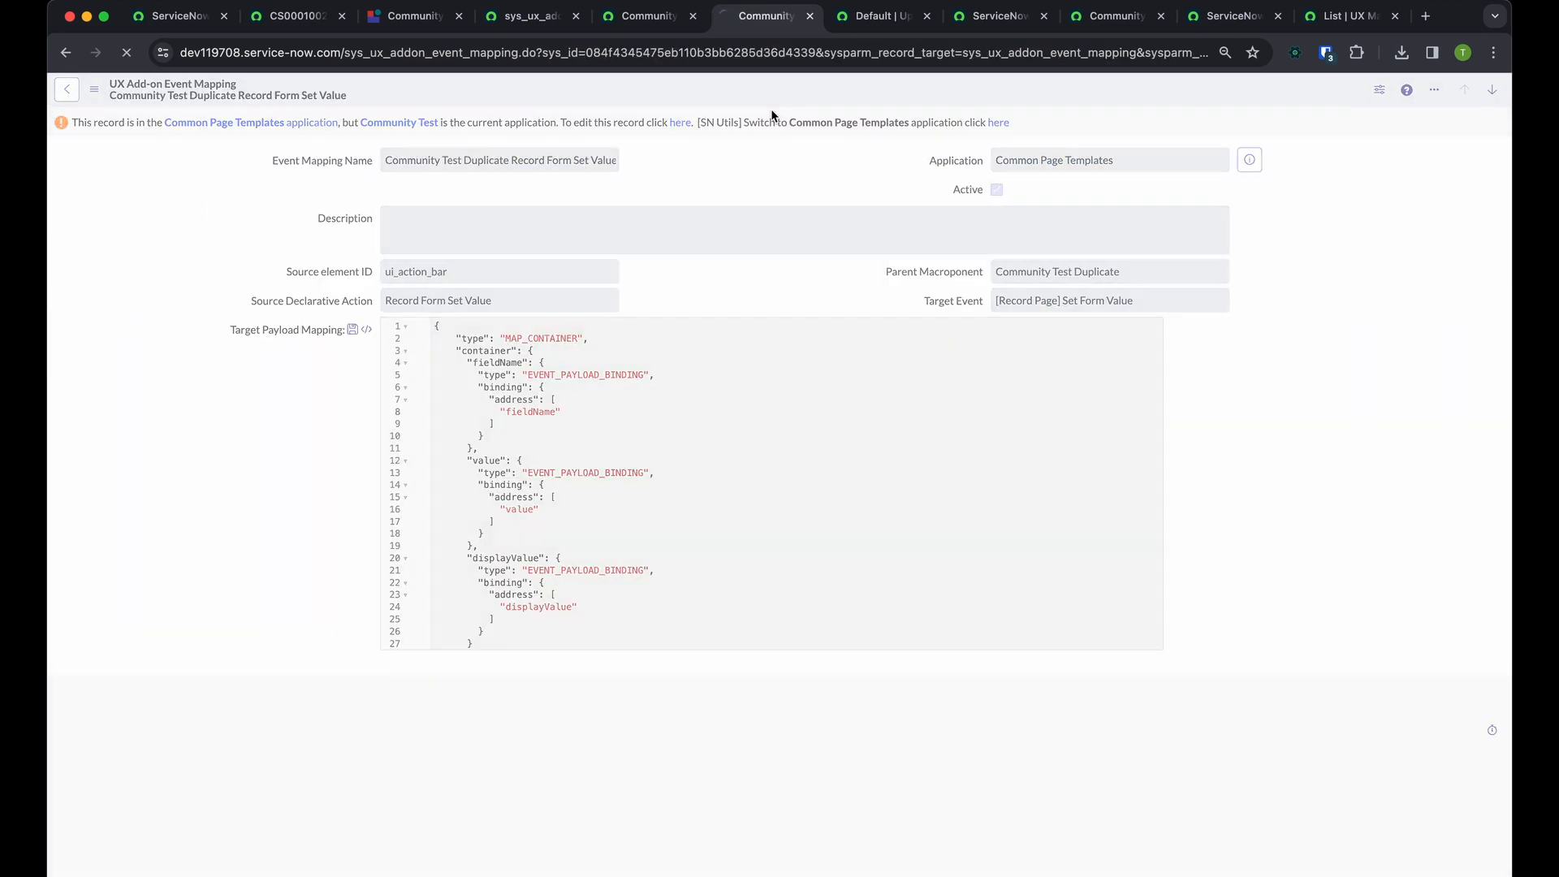
# Return to the event mappings list filtered by parent macroponents starting with "Comm"
pyautogui.click(809, 17)
pyautogui.click(673, 16)
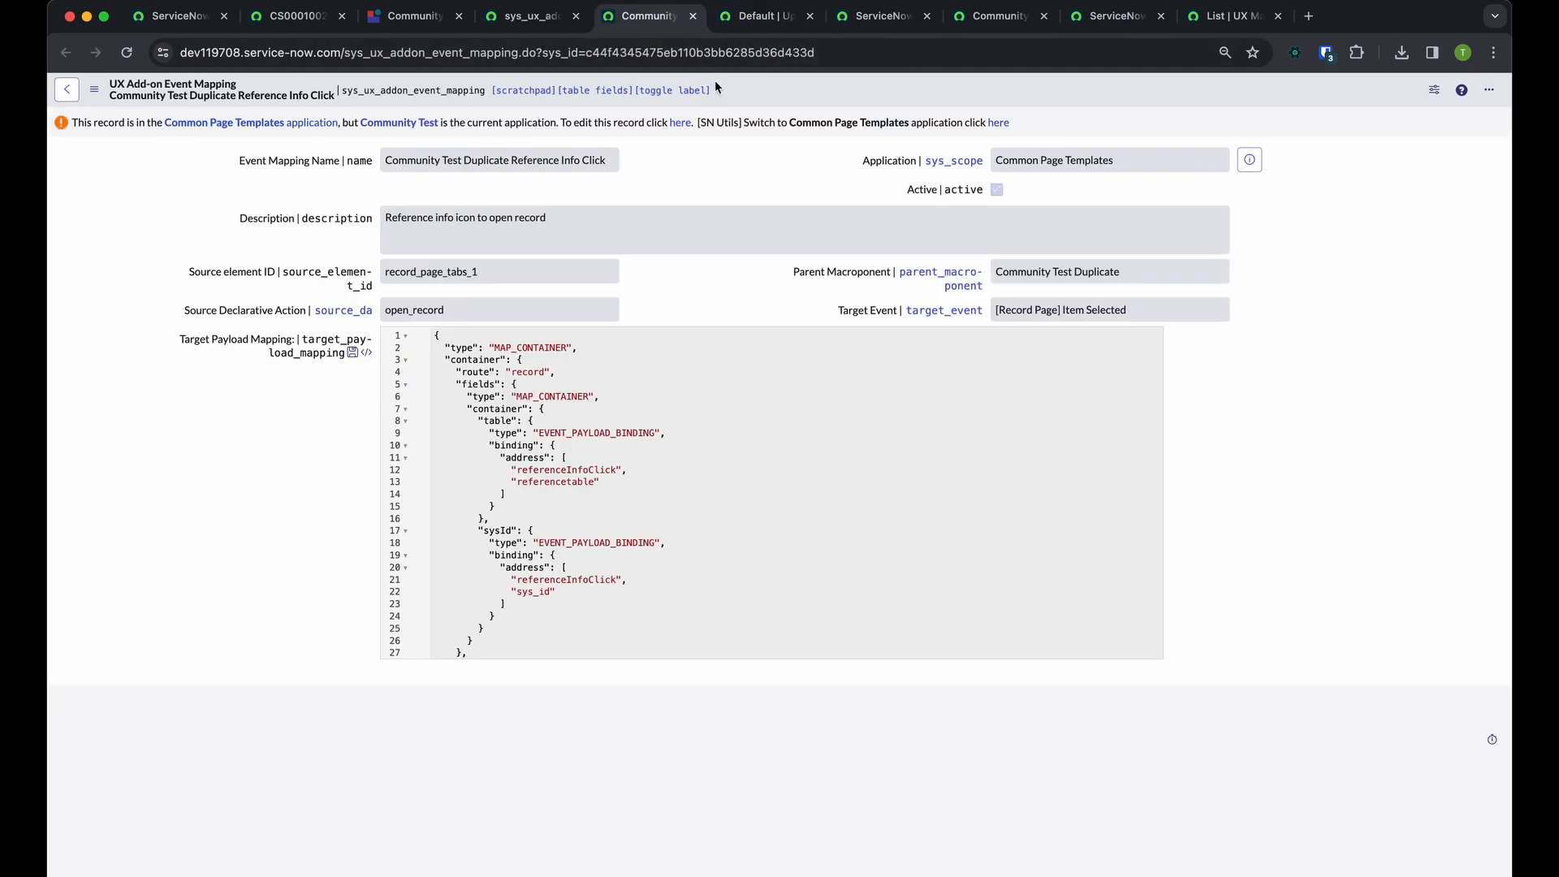
pyautogui.press('super+shift+t')
pyautogui.click(67, 55)
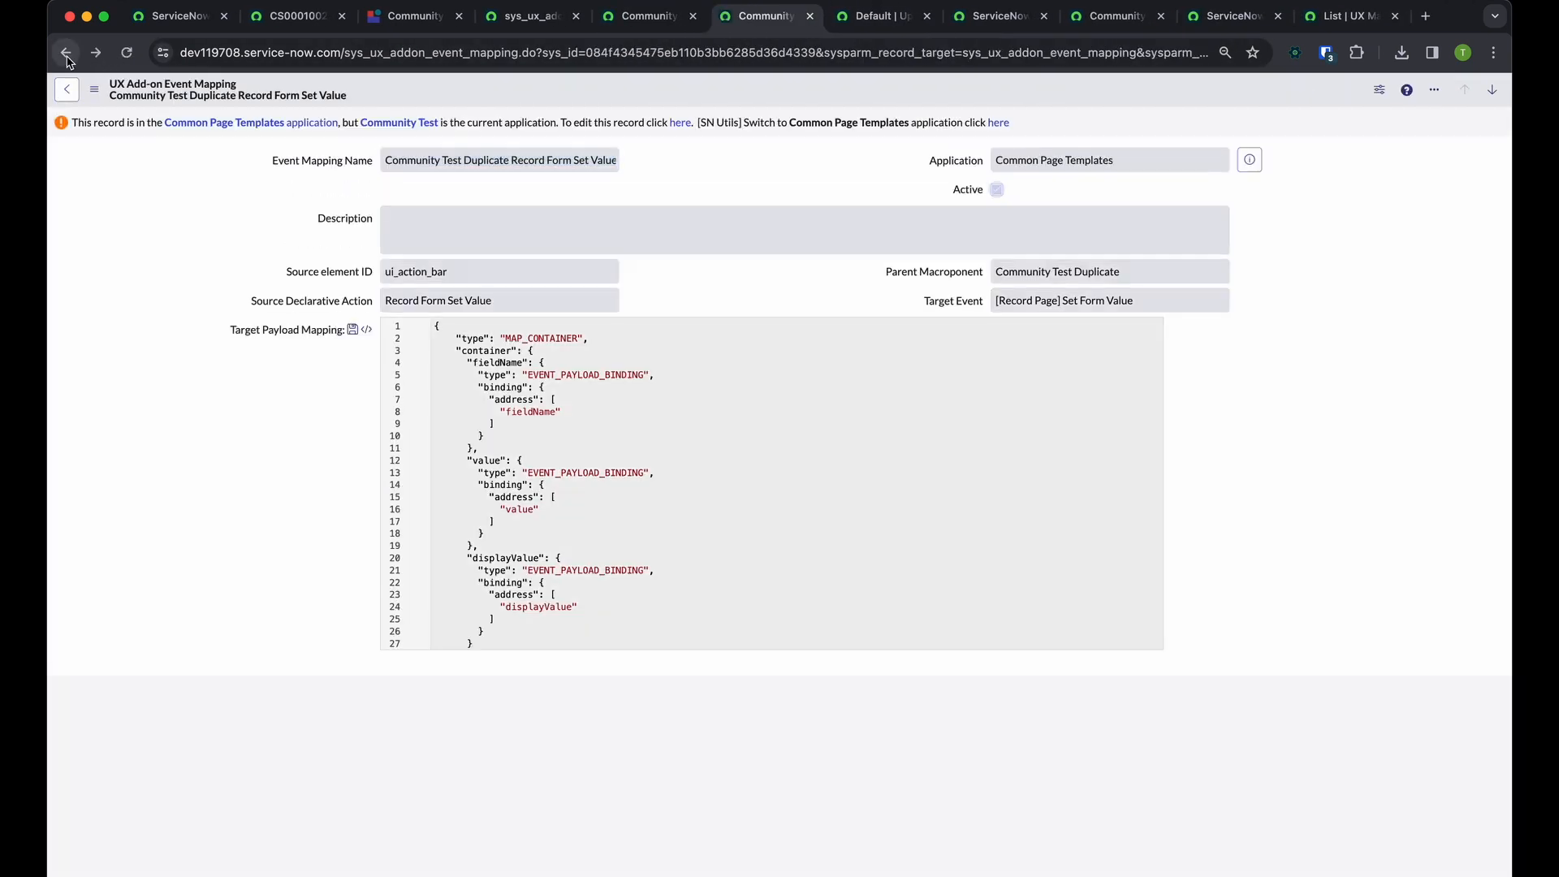
pyautogui.click(67, 55)
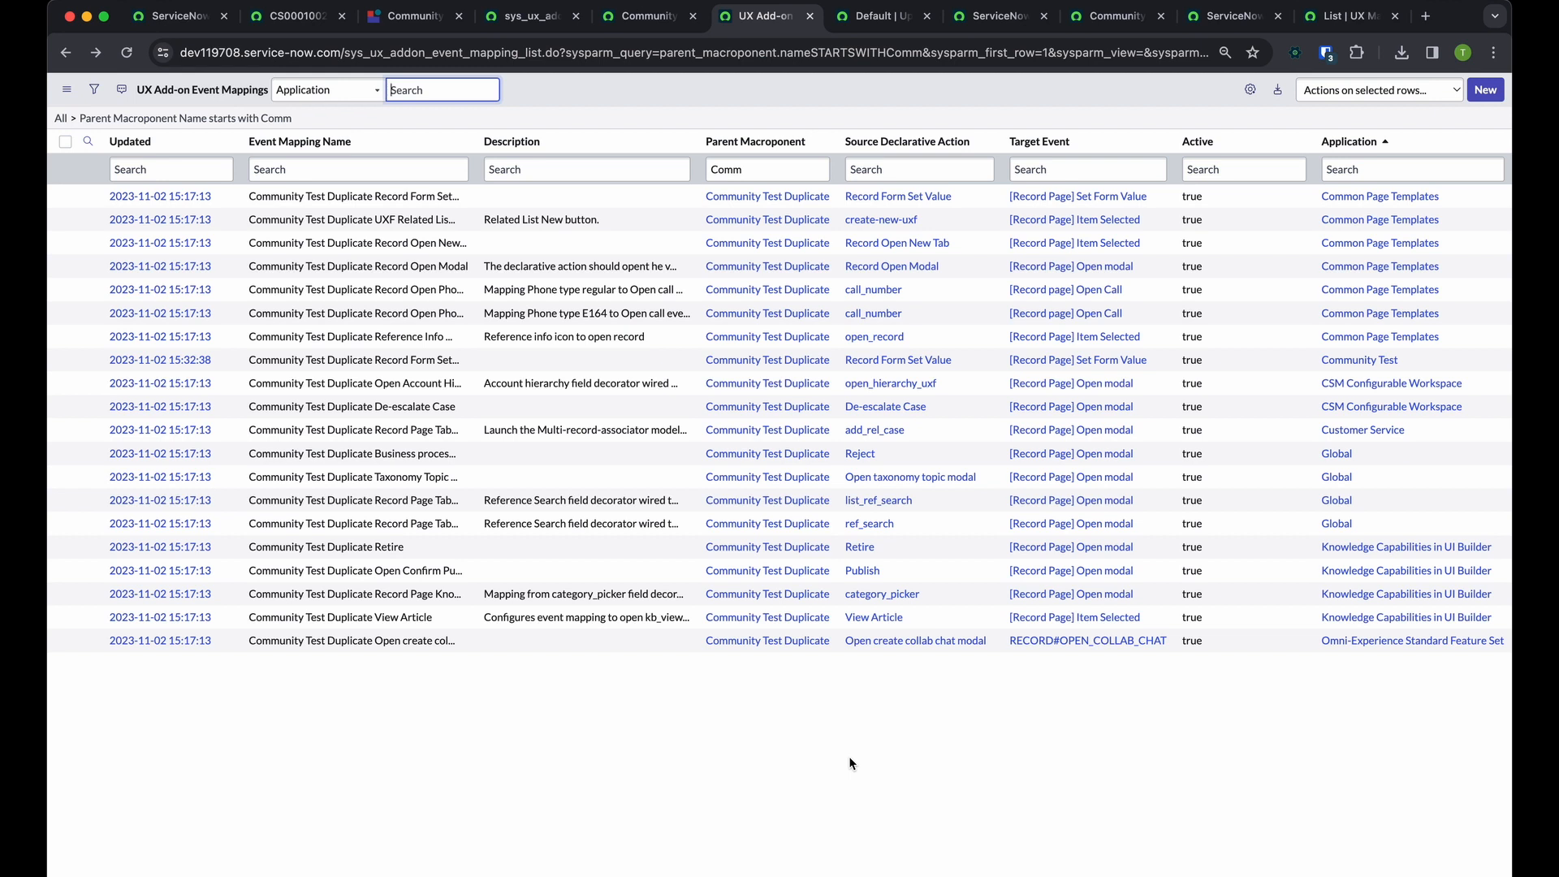
# Calculate 19*2 in Spotlight and dismiss the search
pyautogui.press('super+space')
pyautogui.write('19*2')
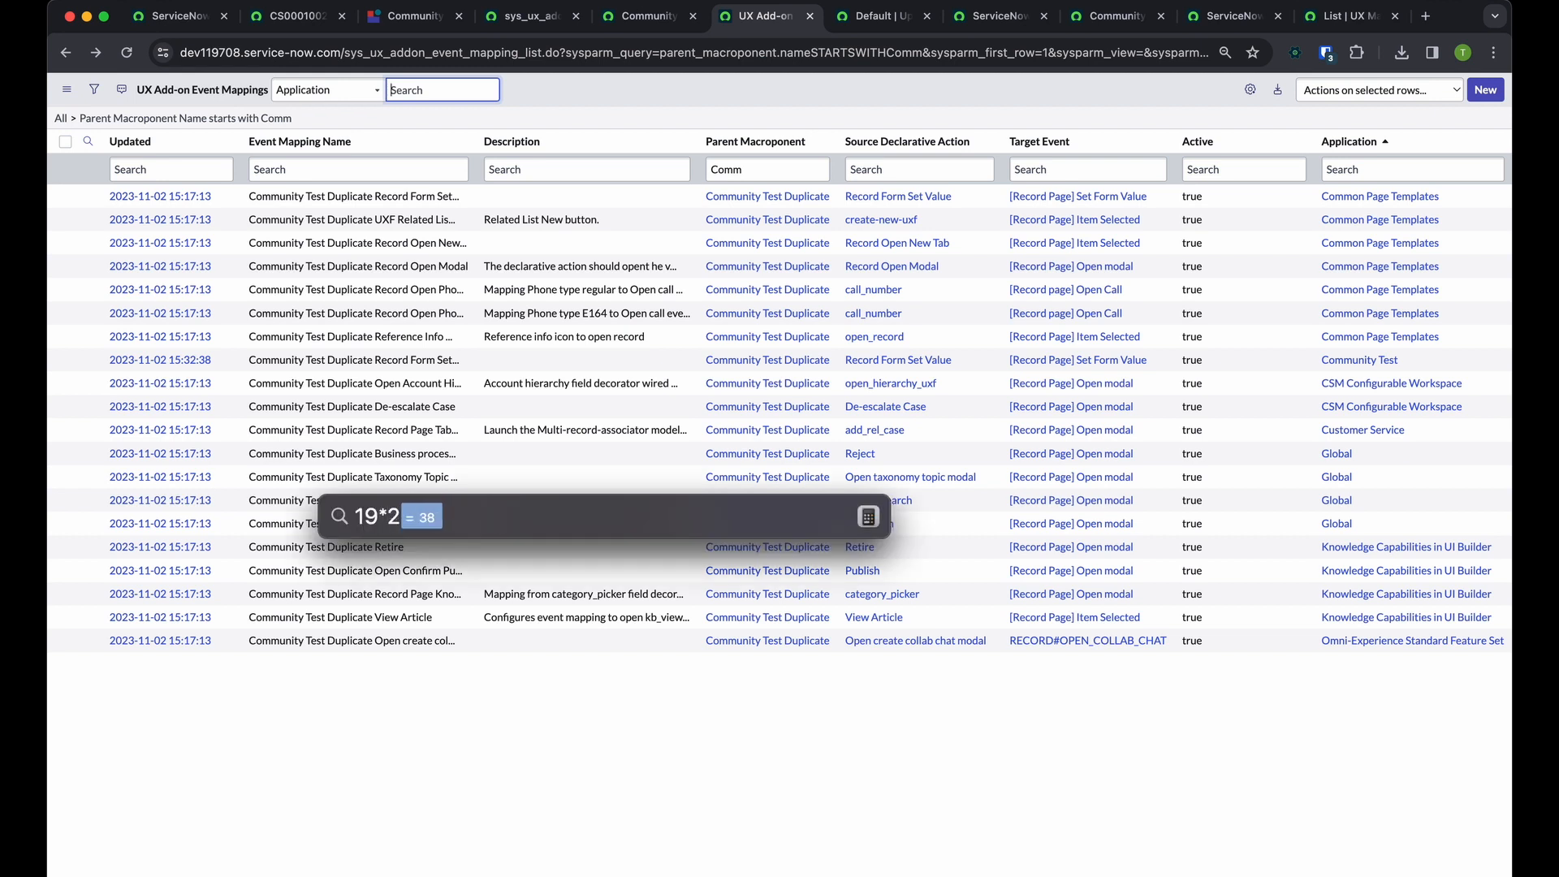
pyautogui.press('Escape')
pyautogui.press('Escape')
pyautogui.click(797, 782)
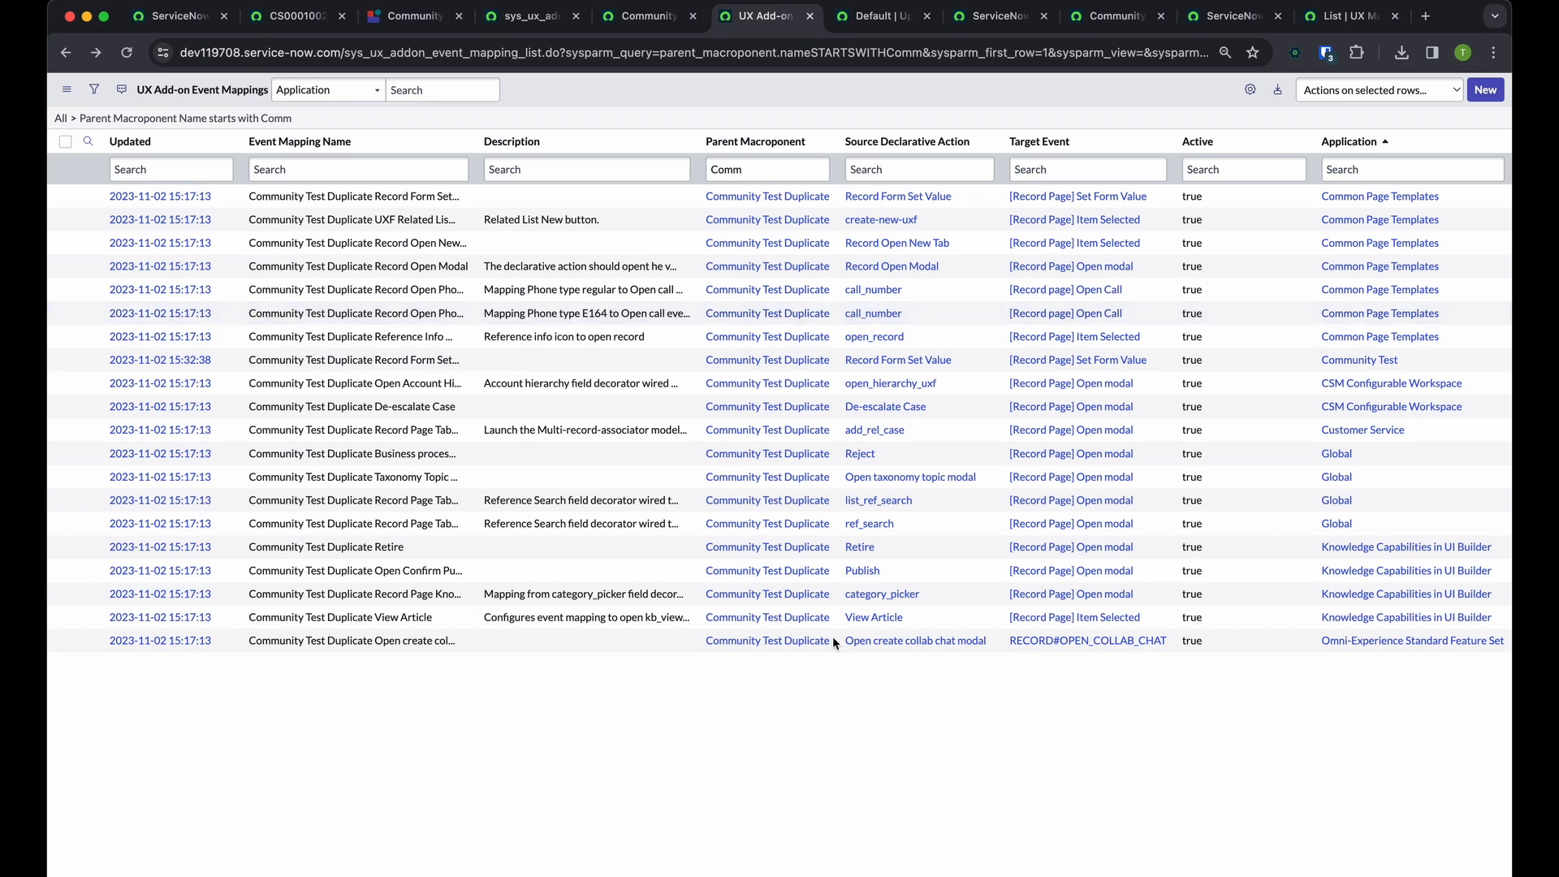
# Filter out the Community Test application's event mapping and check the actions available for the Common Page Templates Record Form Set Value mapping
pyautogui.rightClick(1387, 367)
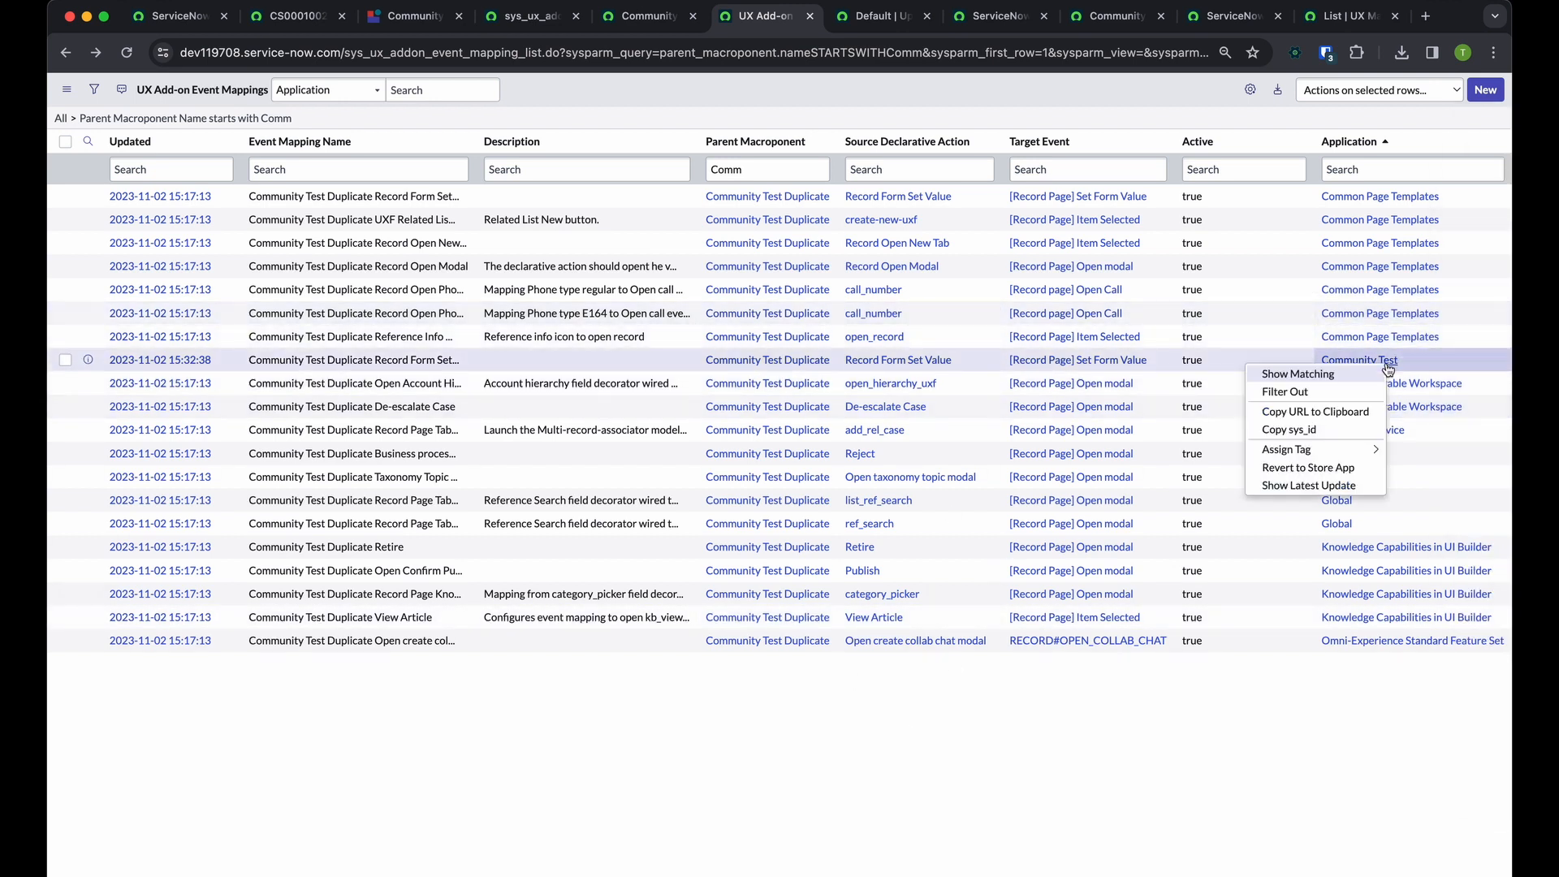
pyautogui.click(1285, 391)
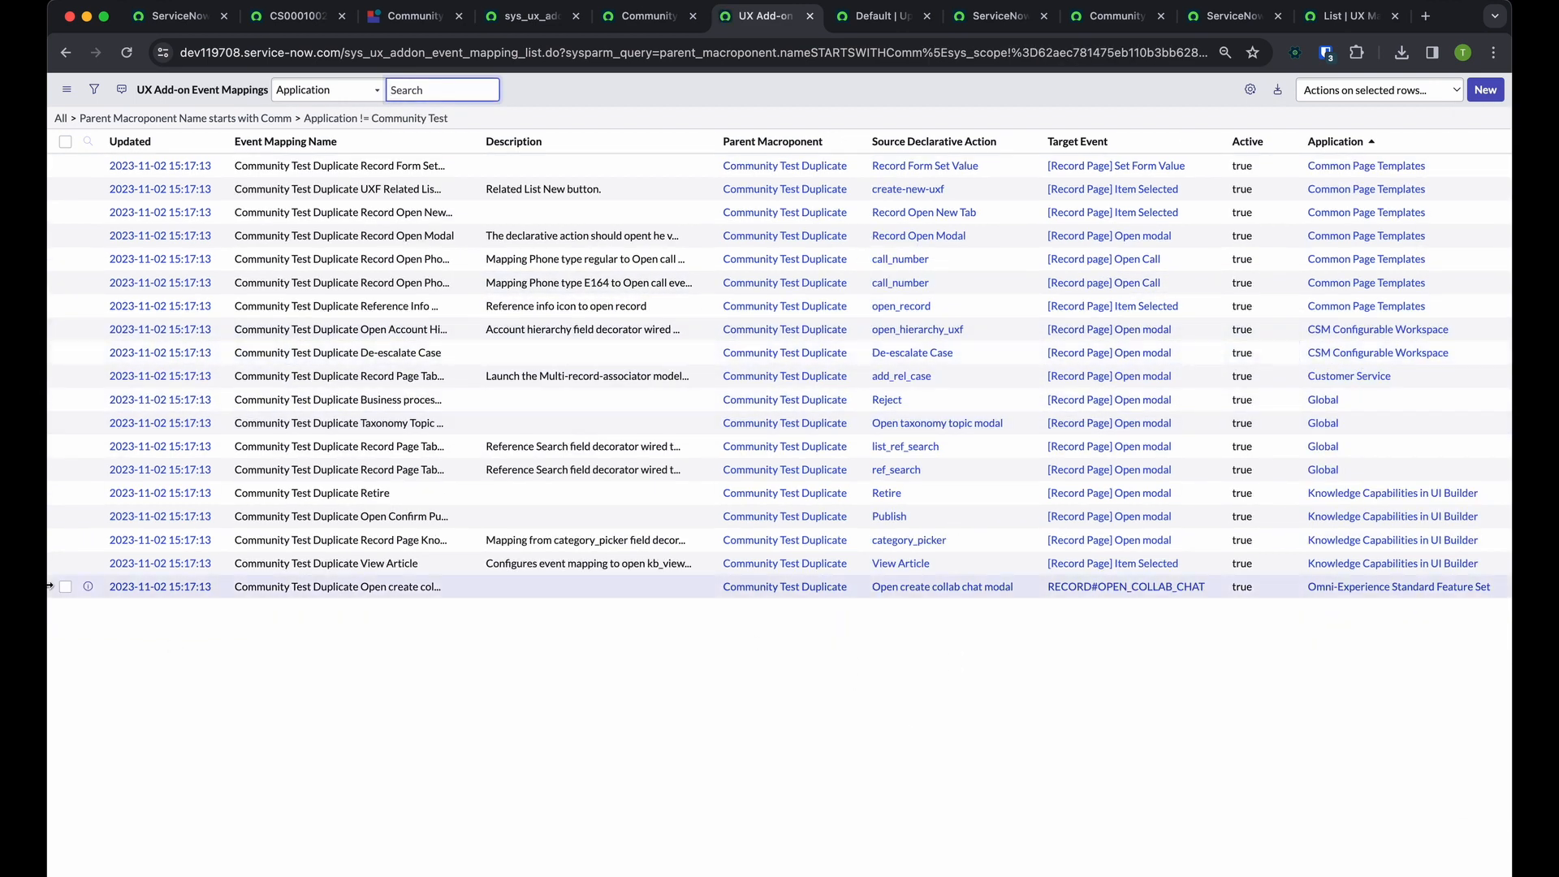
pyautogui.click(65, 160)
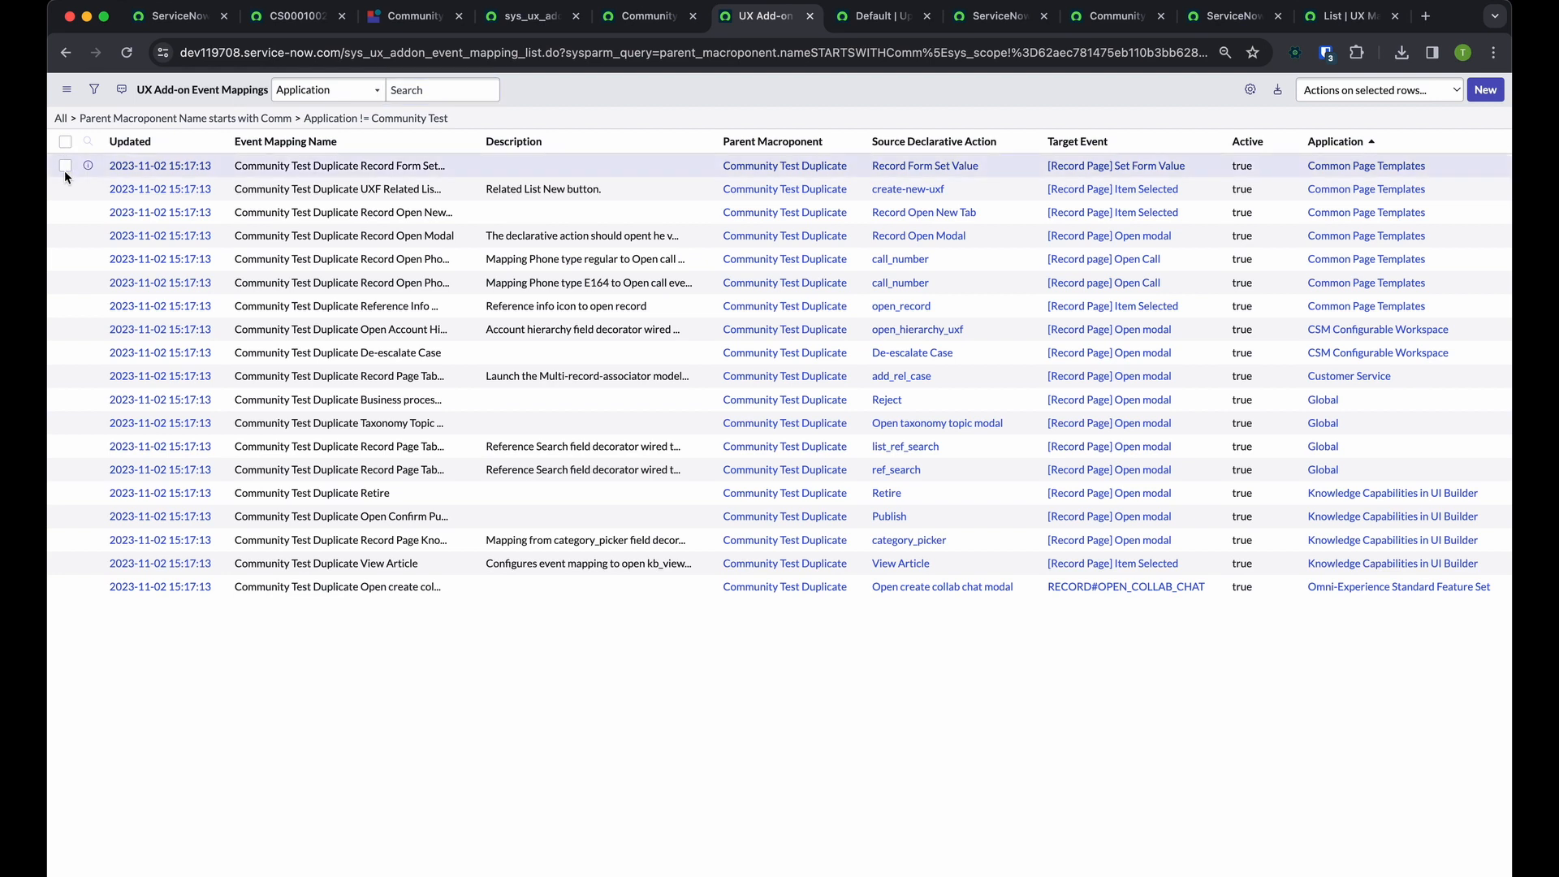
pyautogui.click(66, 165)
pyautogui.click(1328, 94)
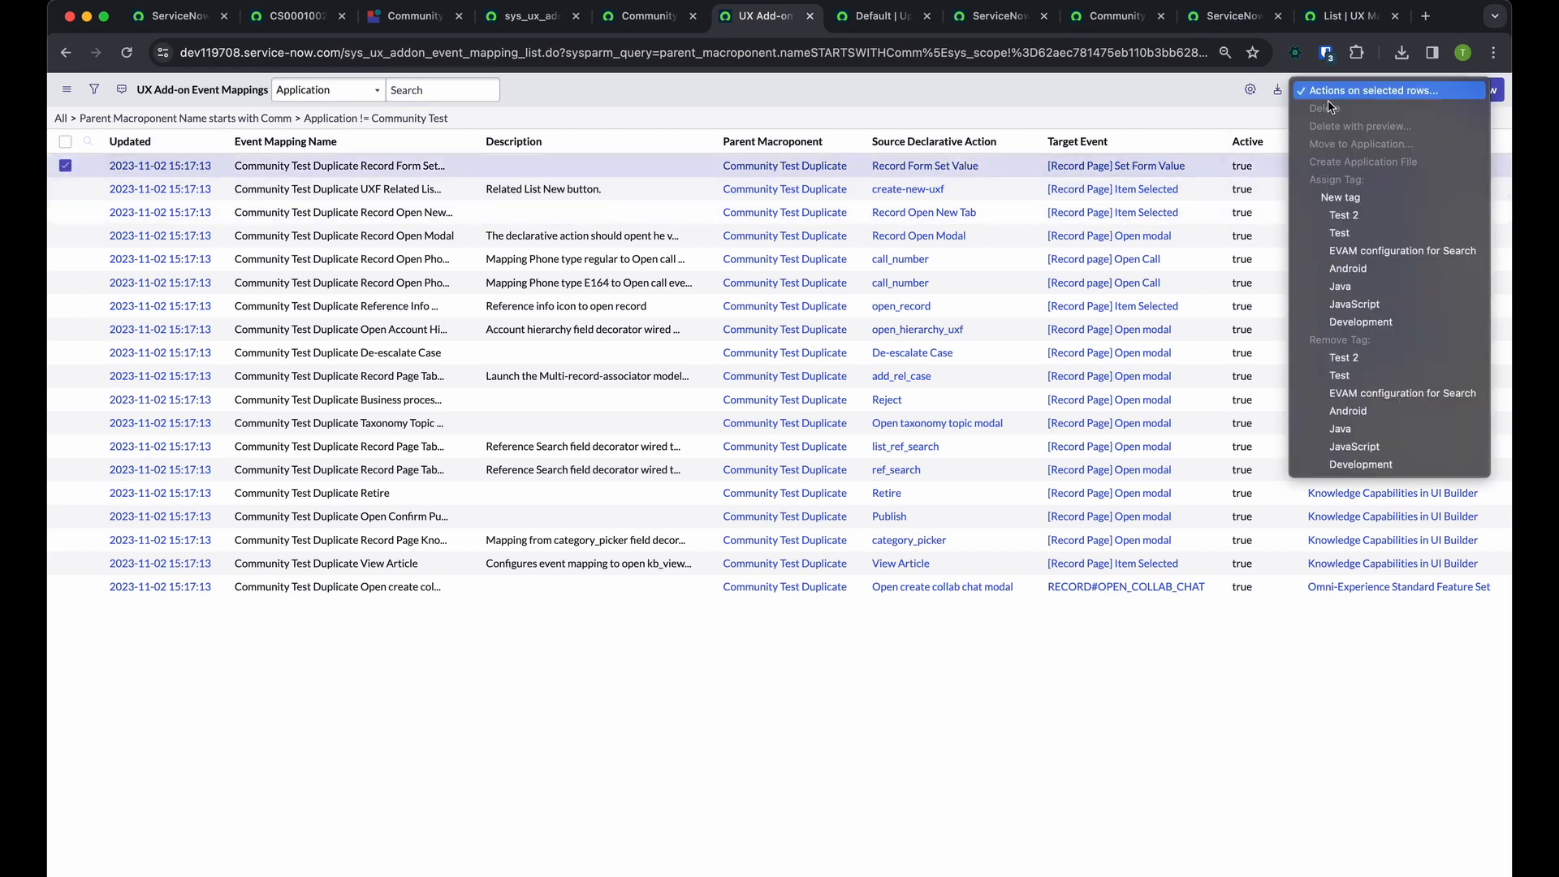
pyautogui.click(1336, 93)
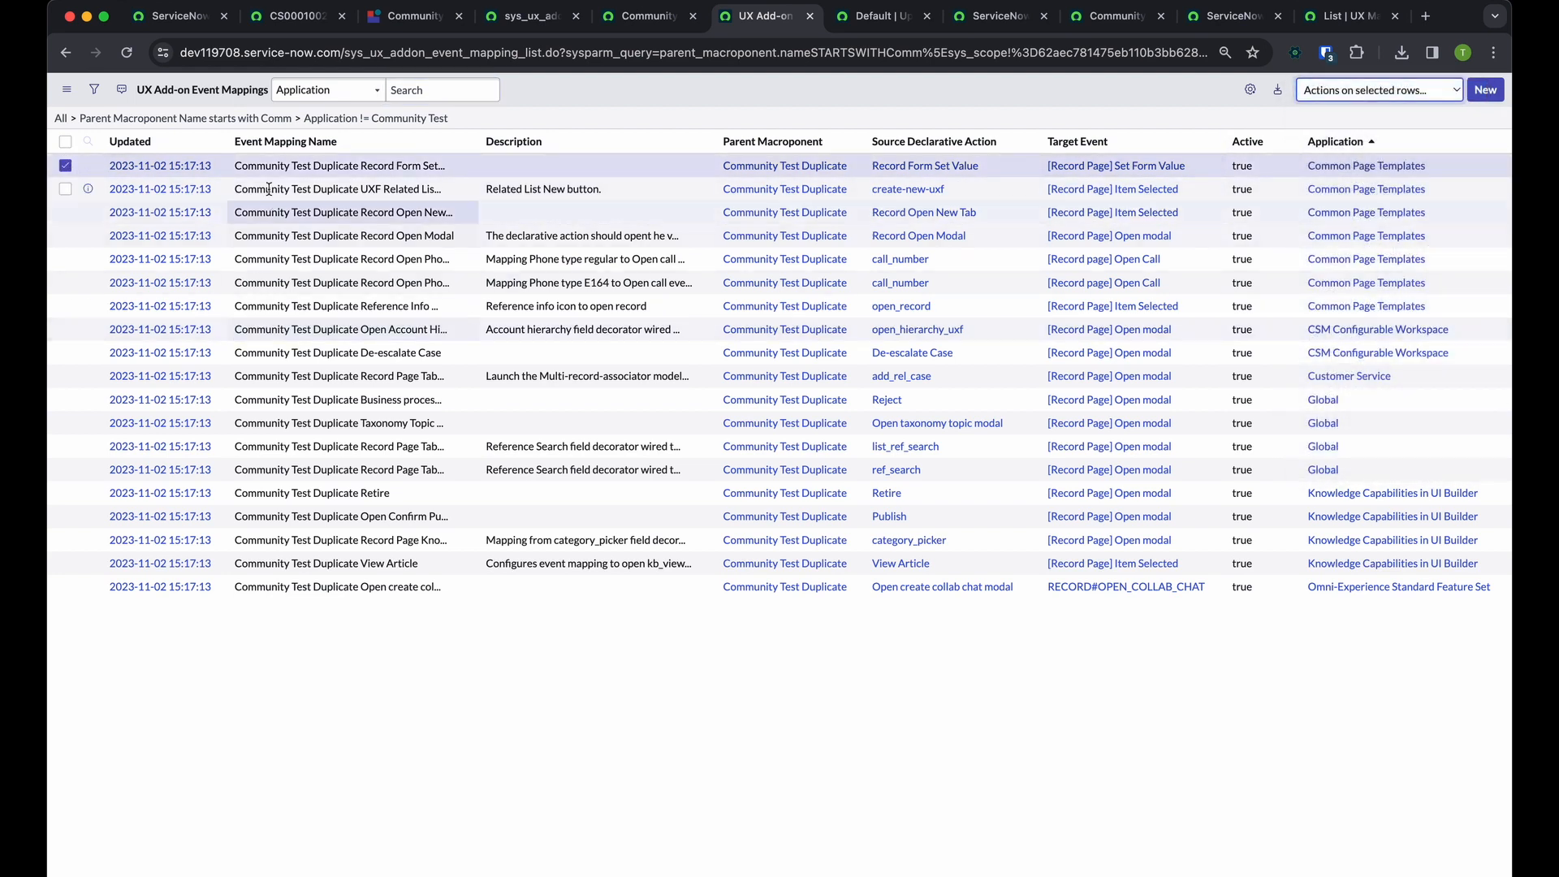
# Open the Common Page Templates Record Form Set Value mapping, inspect its available record actions, and return to the filtered list
pyautogui.click(174, 165)
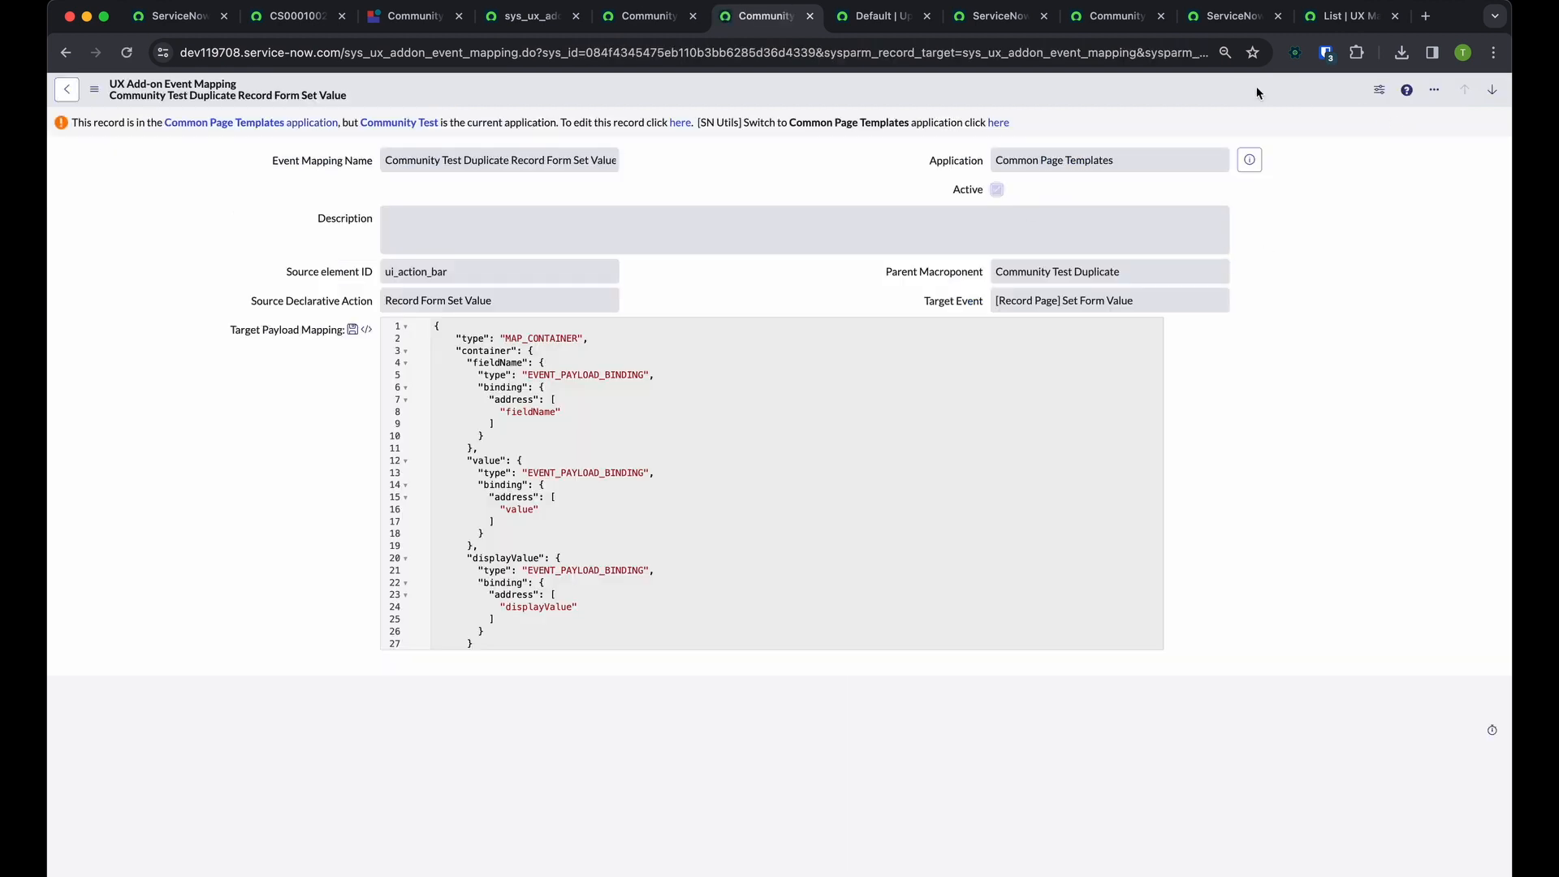
pyautogui.click(1433, 89)
pyautogui.rightClick(1333, 89)
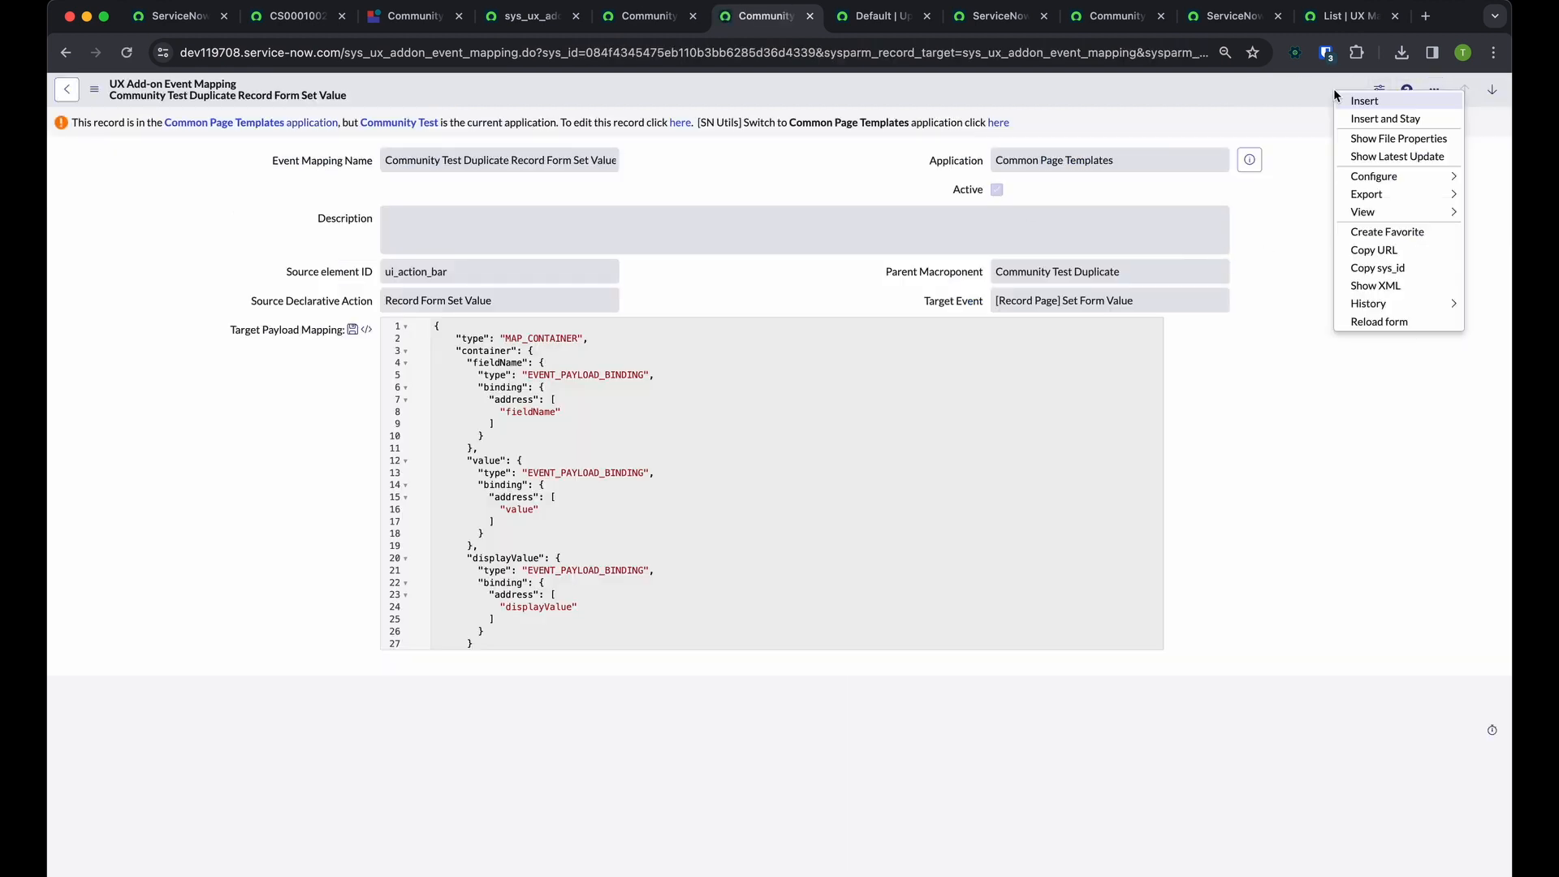
pyautogui.moveTo(1391, 309)
pyautogui.click(1246, 106)
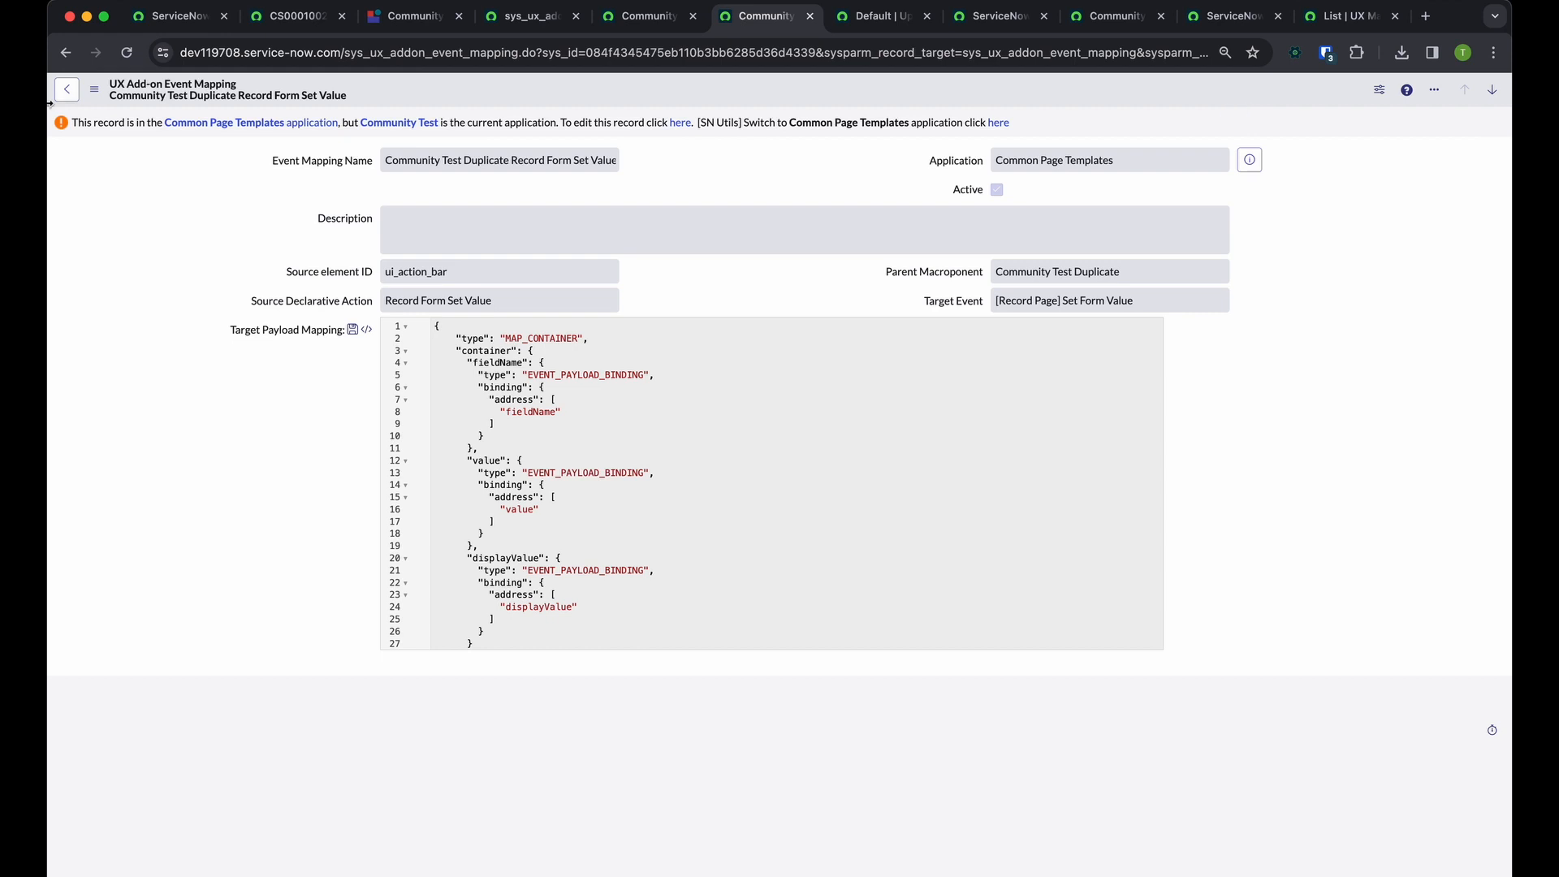
pyautogui.click(66, 53)
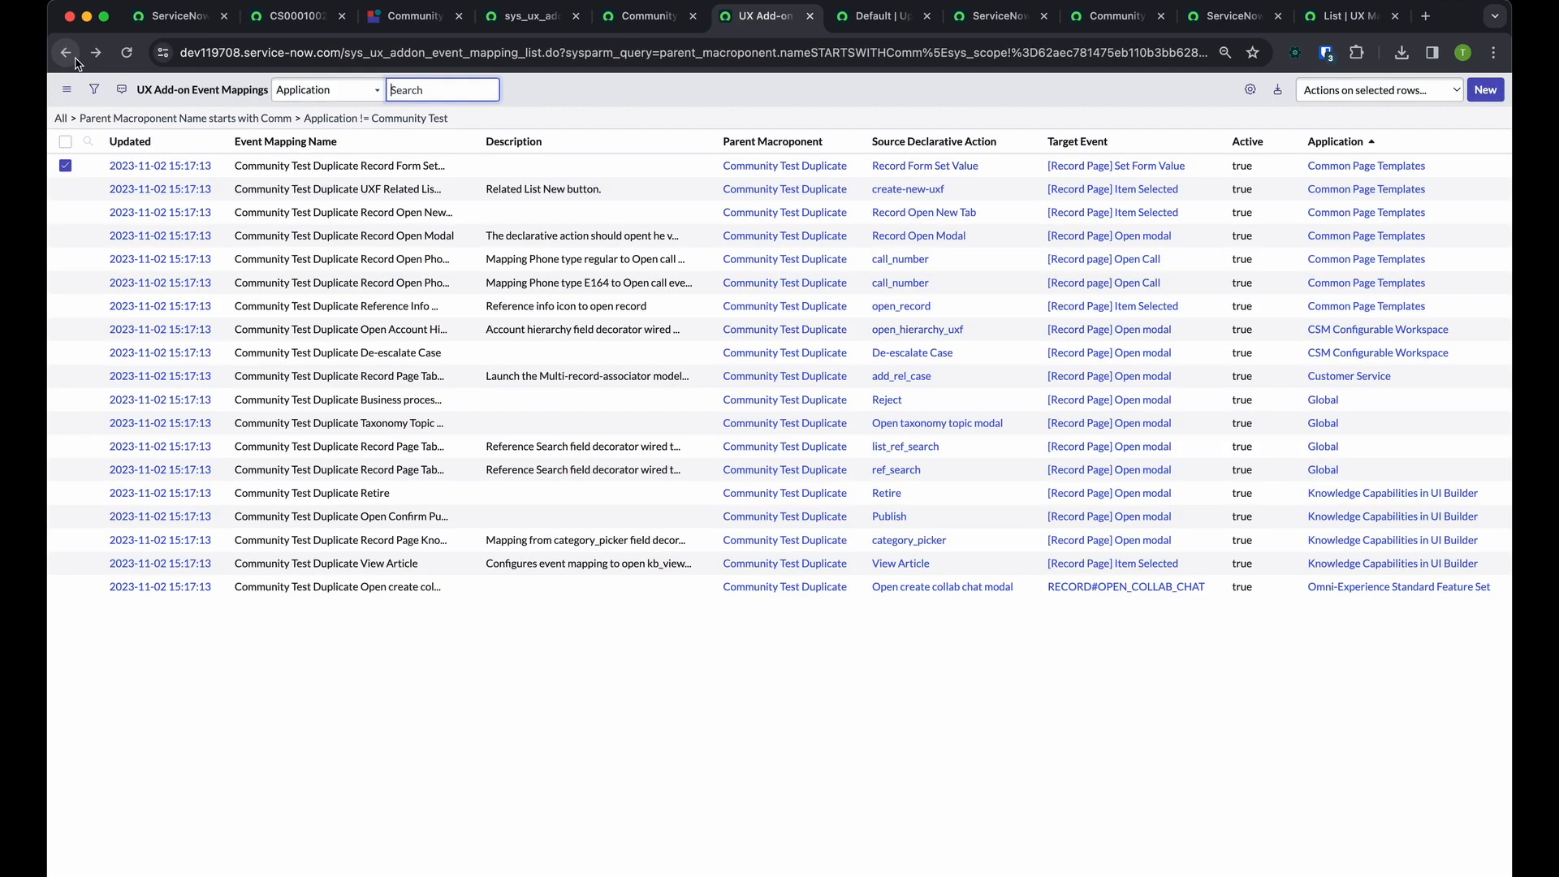
# Remove the condition excluding the Community Test application from the event mappings list, keeping the parent macroponent filter
pyautogui.click(687, 742)
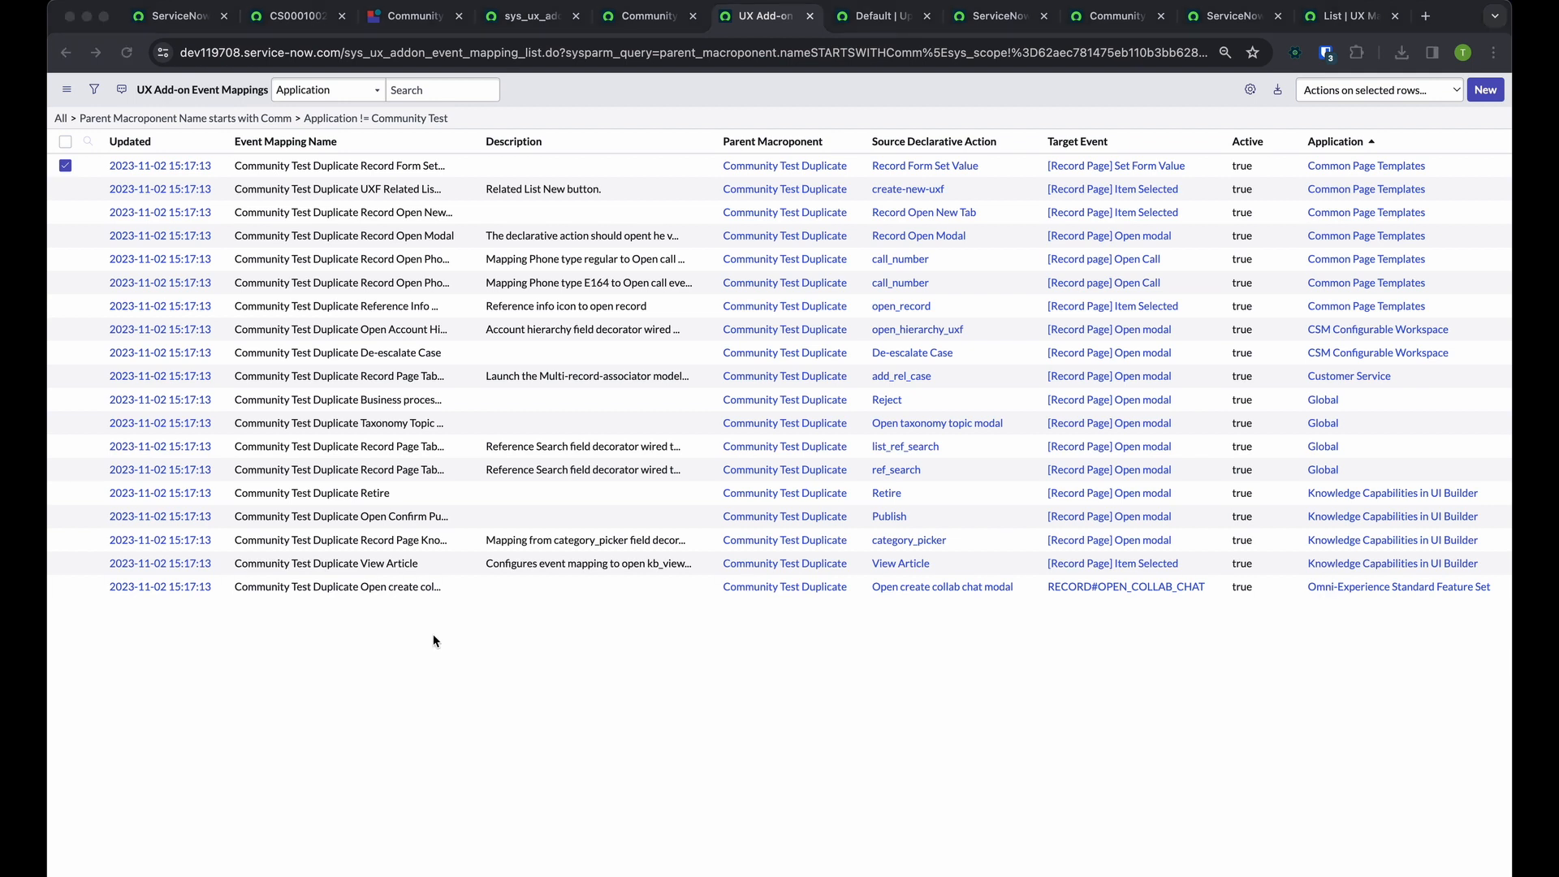
pyautogui.click(451, 695)
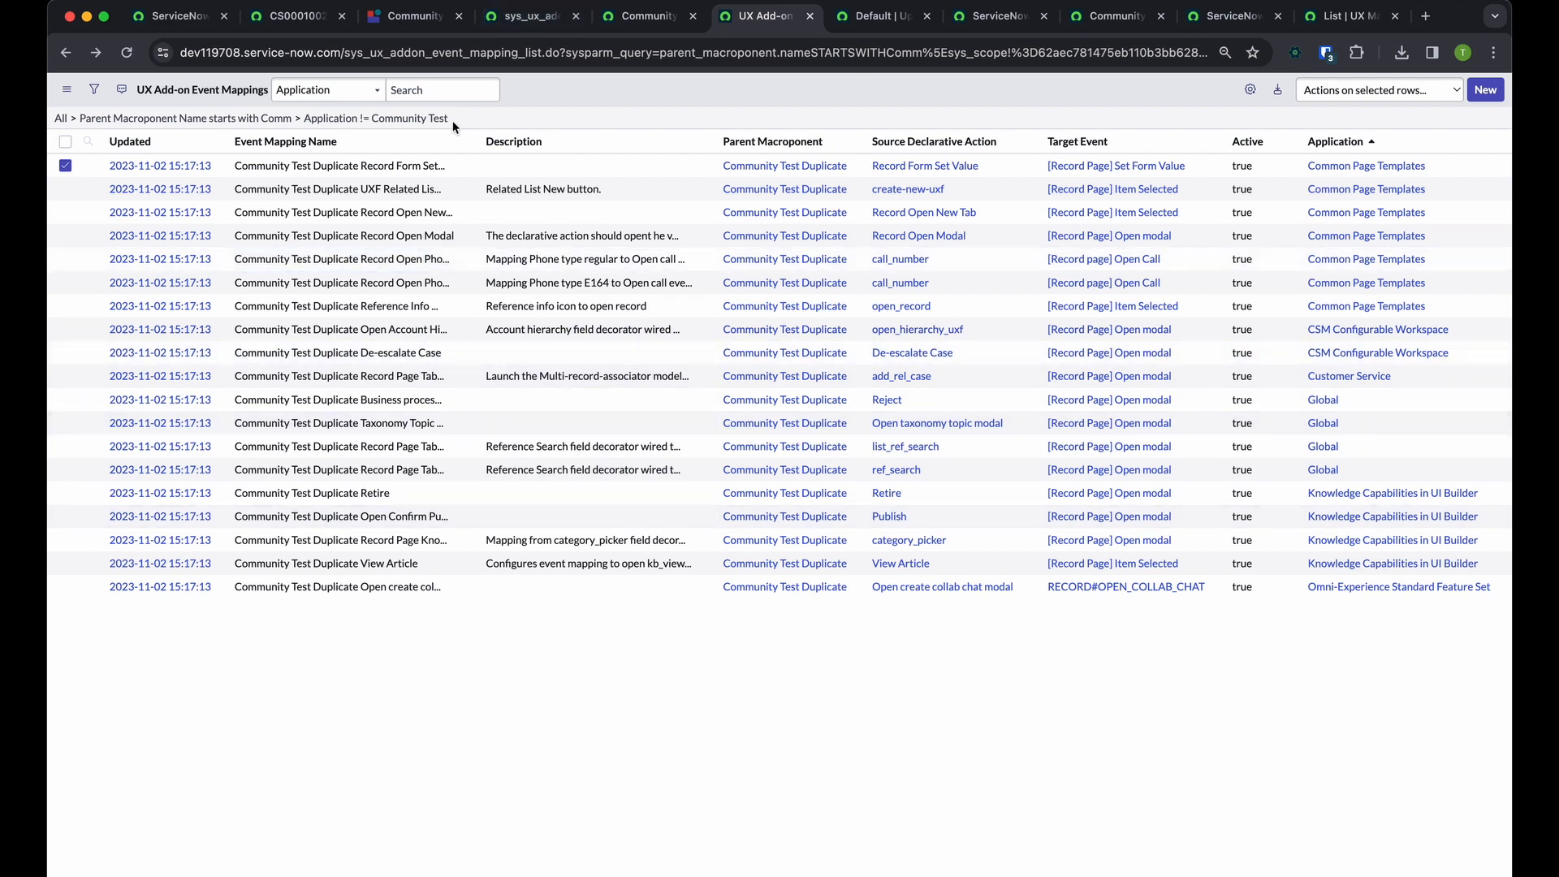
pyautogui.click(298, 118)
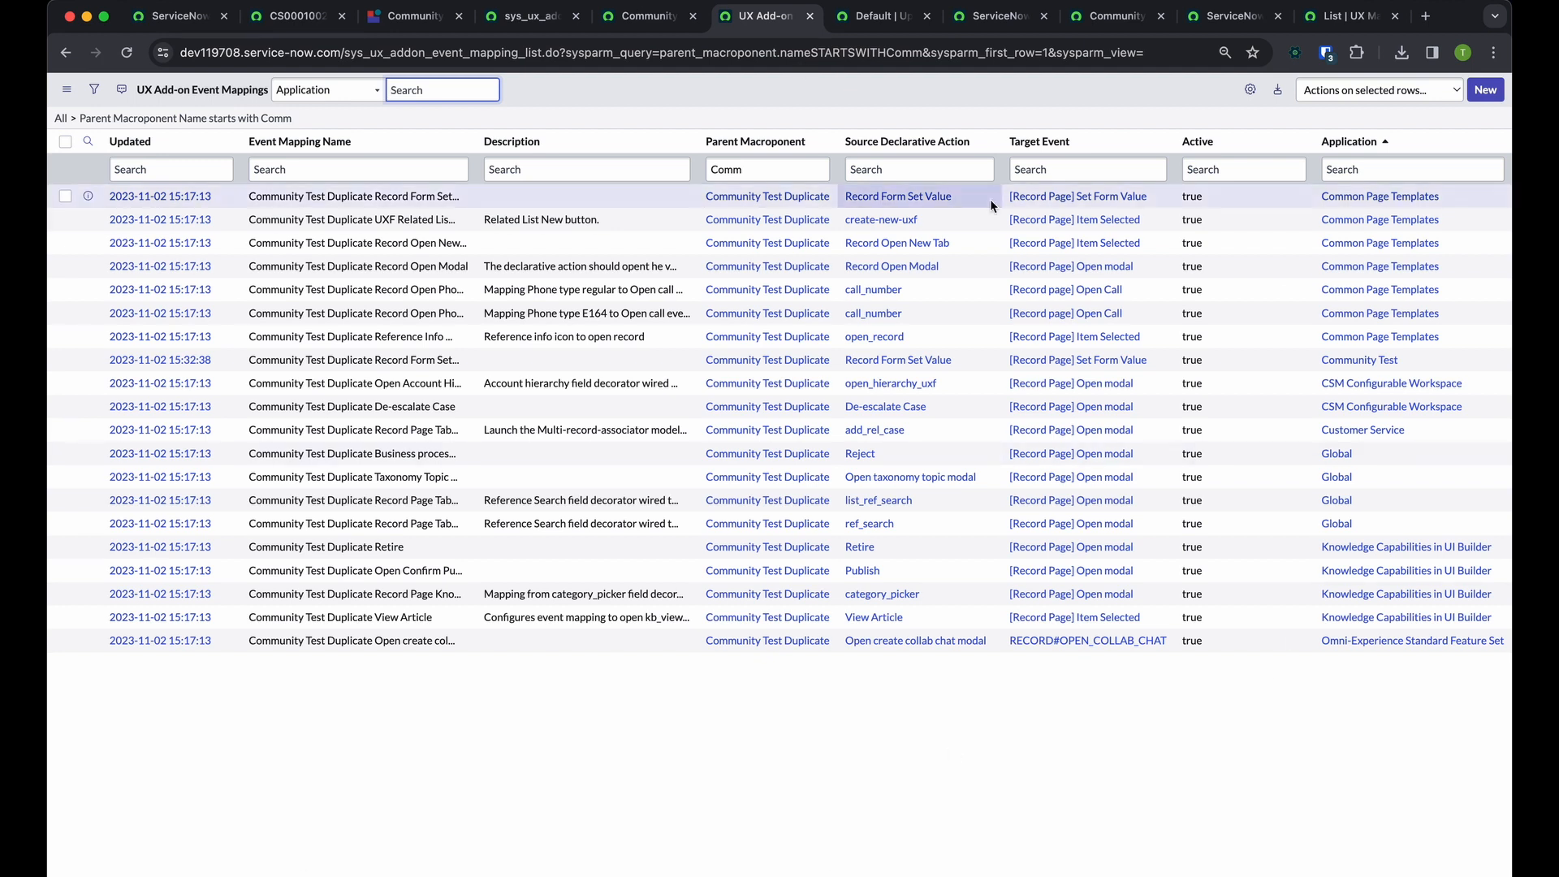
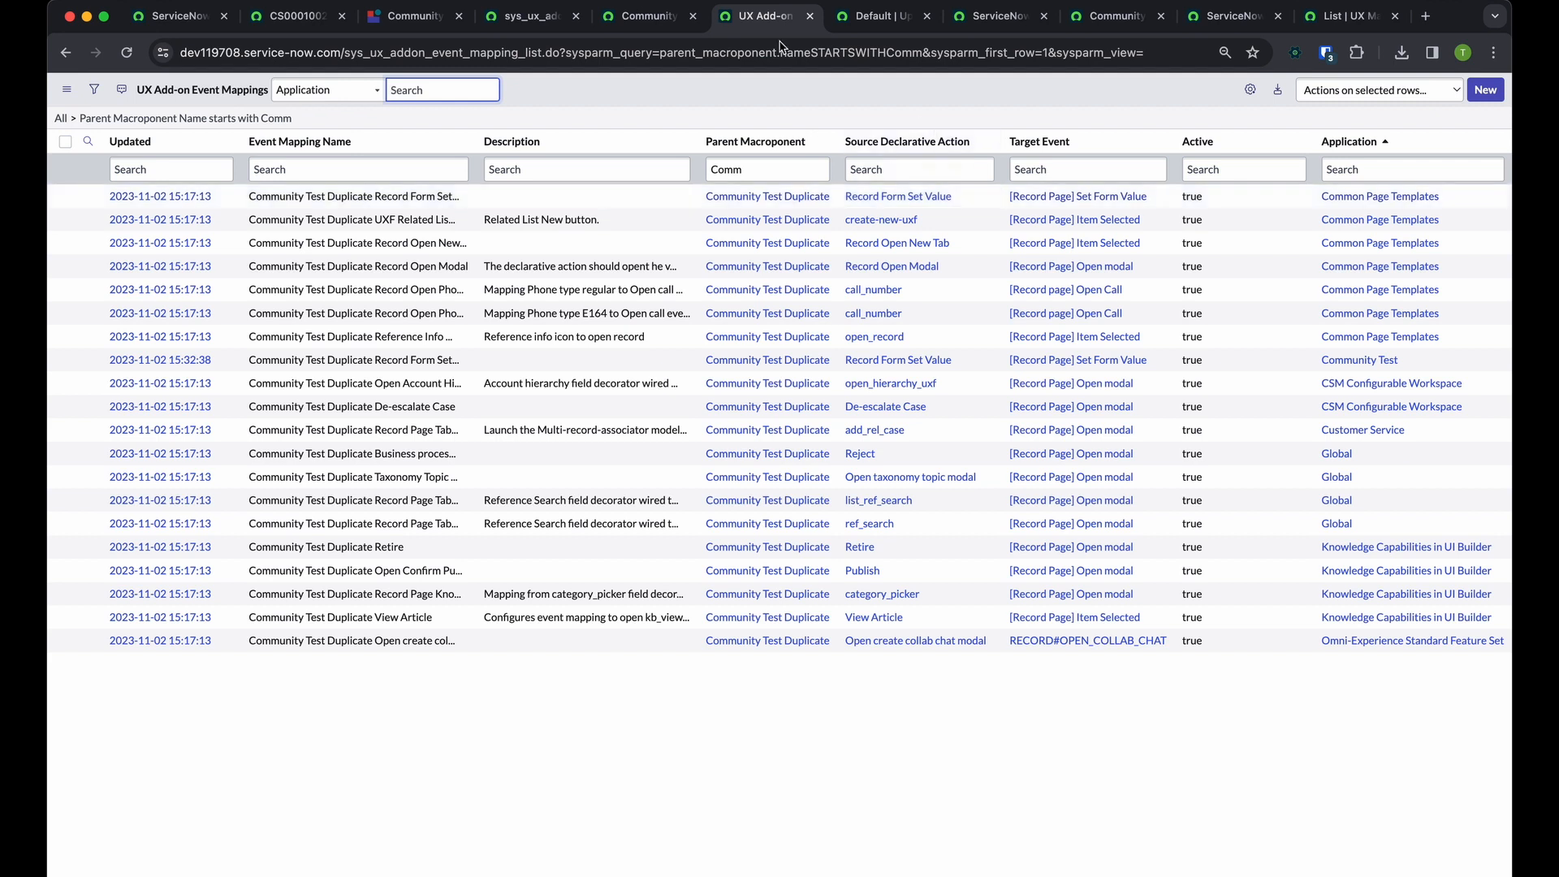
# Switch to the page editor, open the Record Default variant, and open its page definition record
pyautogui.click(645, 15)
pyautogui.click(412, 15)
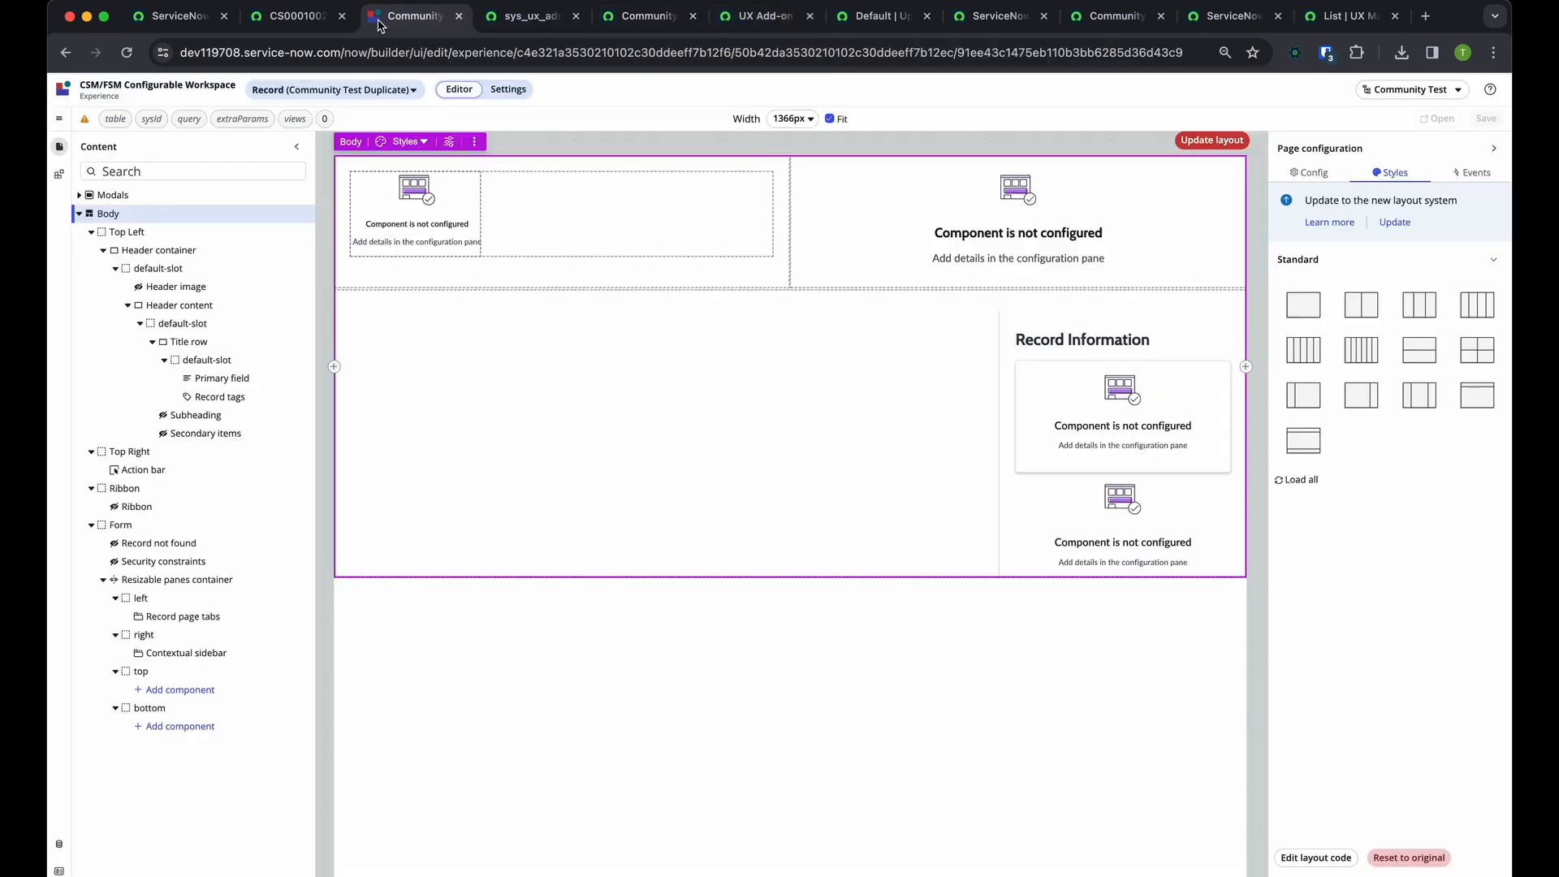
pyautogui.click(333, 89)
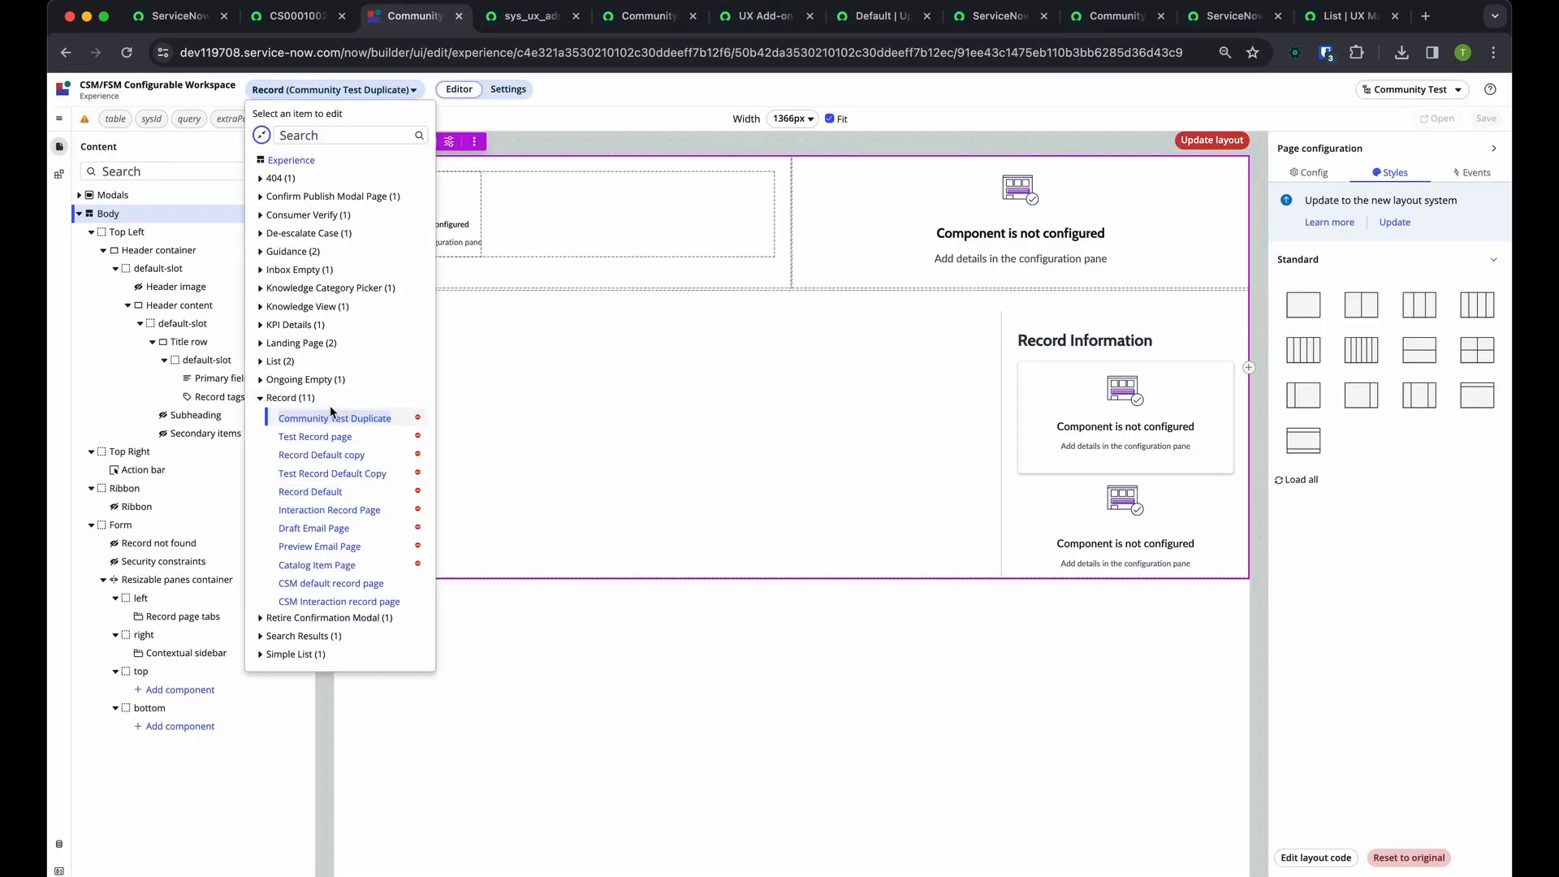
pyautogui.click(341, 509)
pyautogui.click(369, 89)
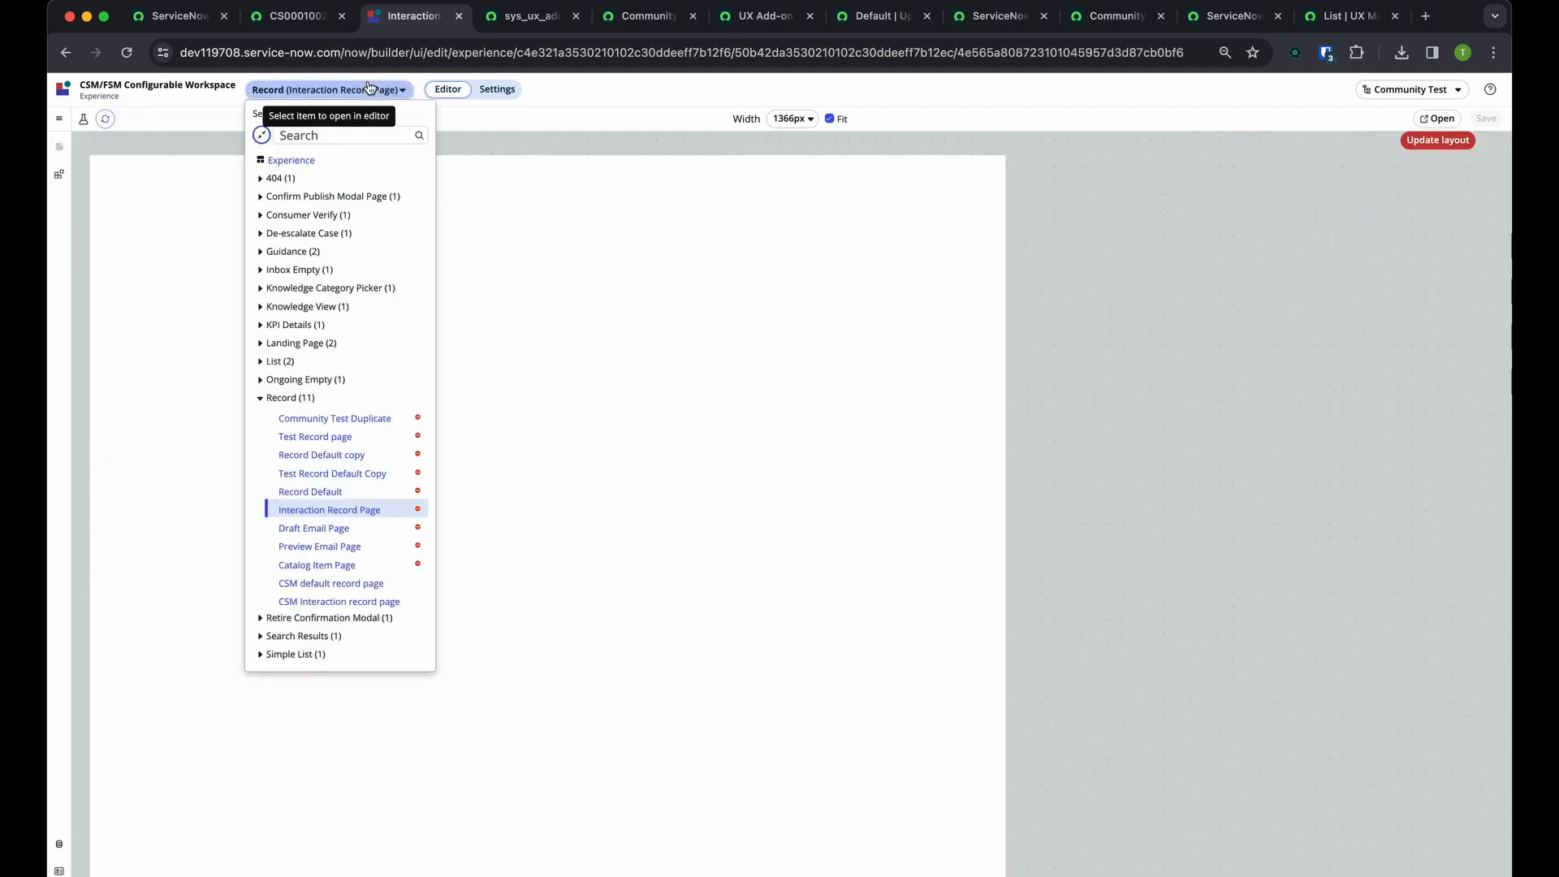
pyautogui.click(919, 176)
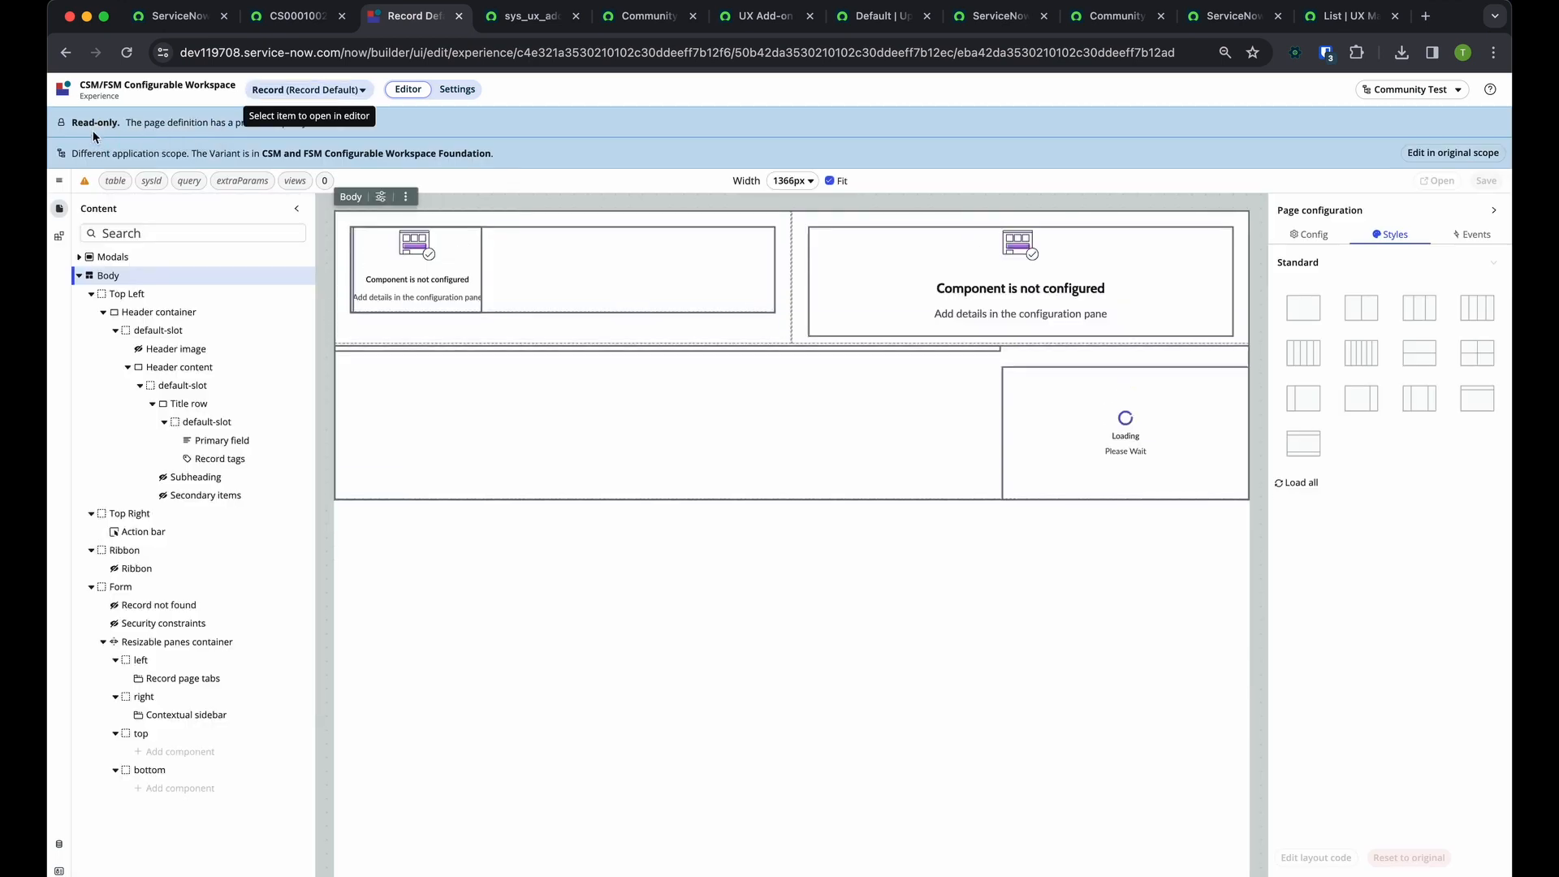
pyautogui.click(59, 181)
pyautogui.moveTo(126, 228)
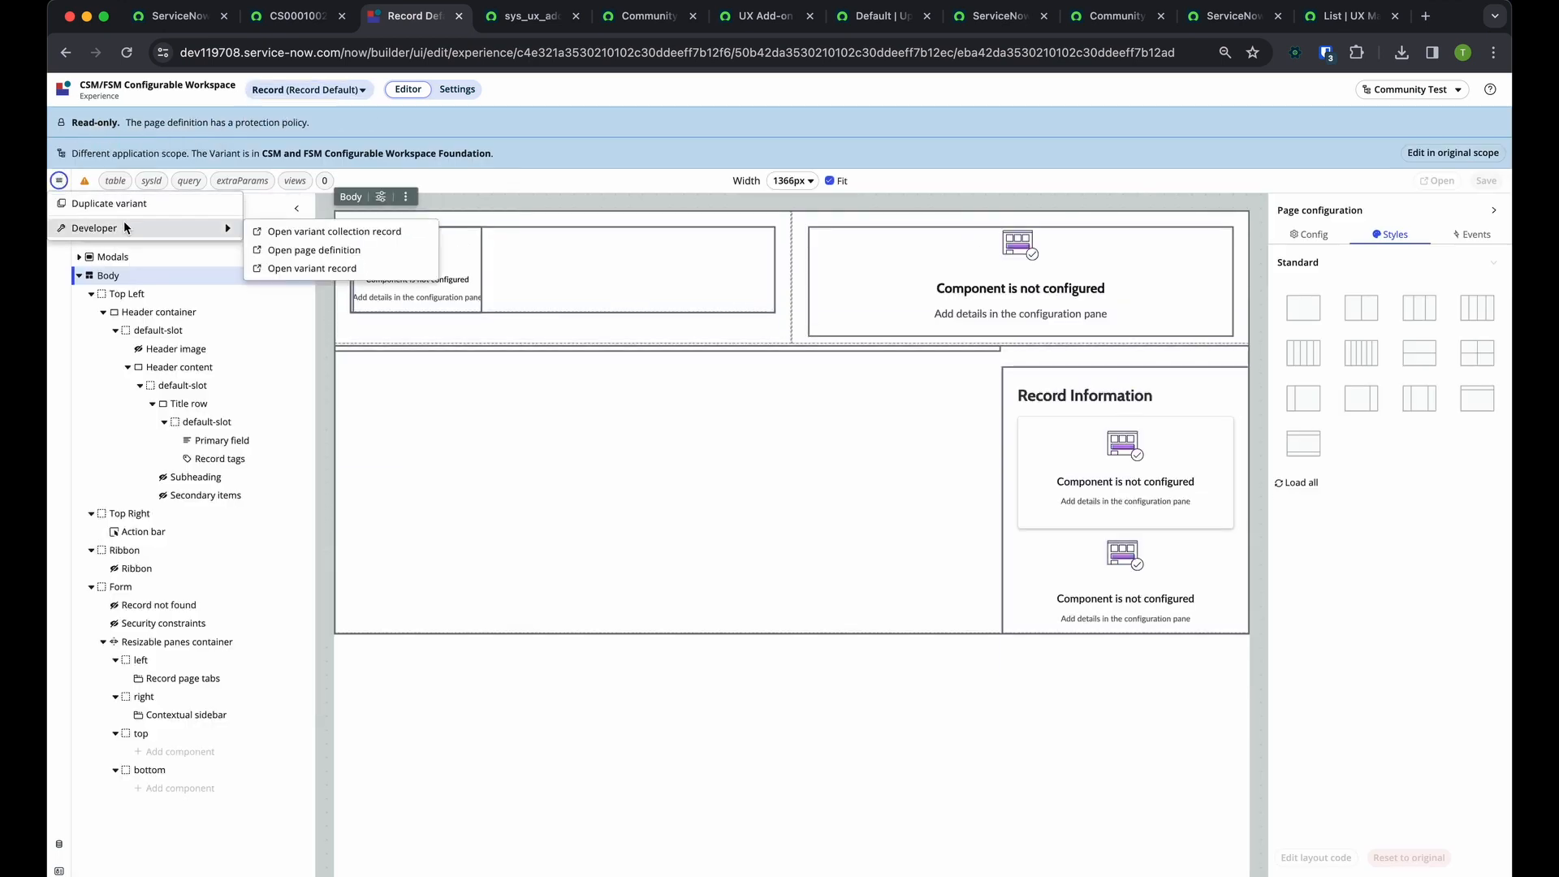
pyautogui.click(314, 250)
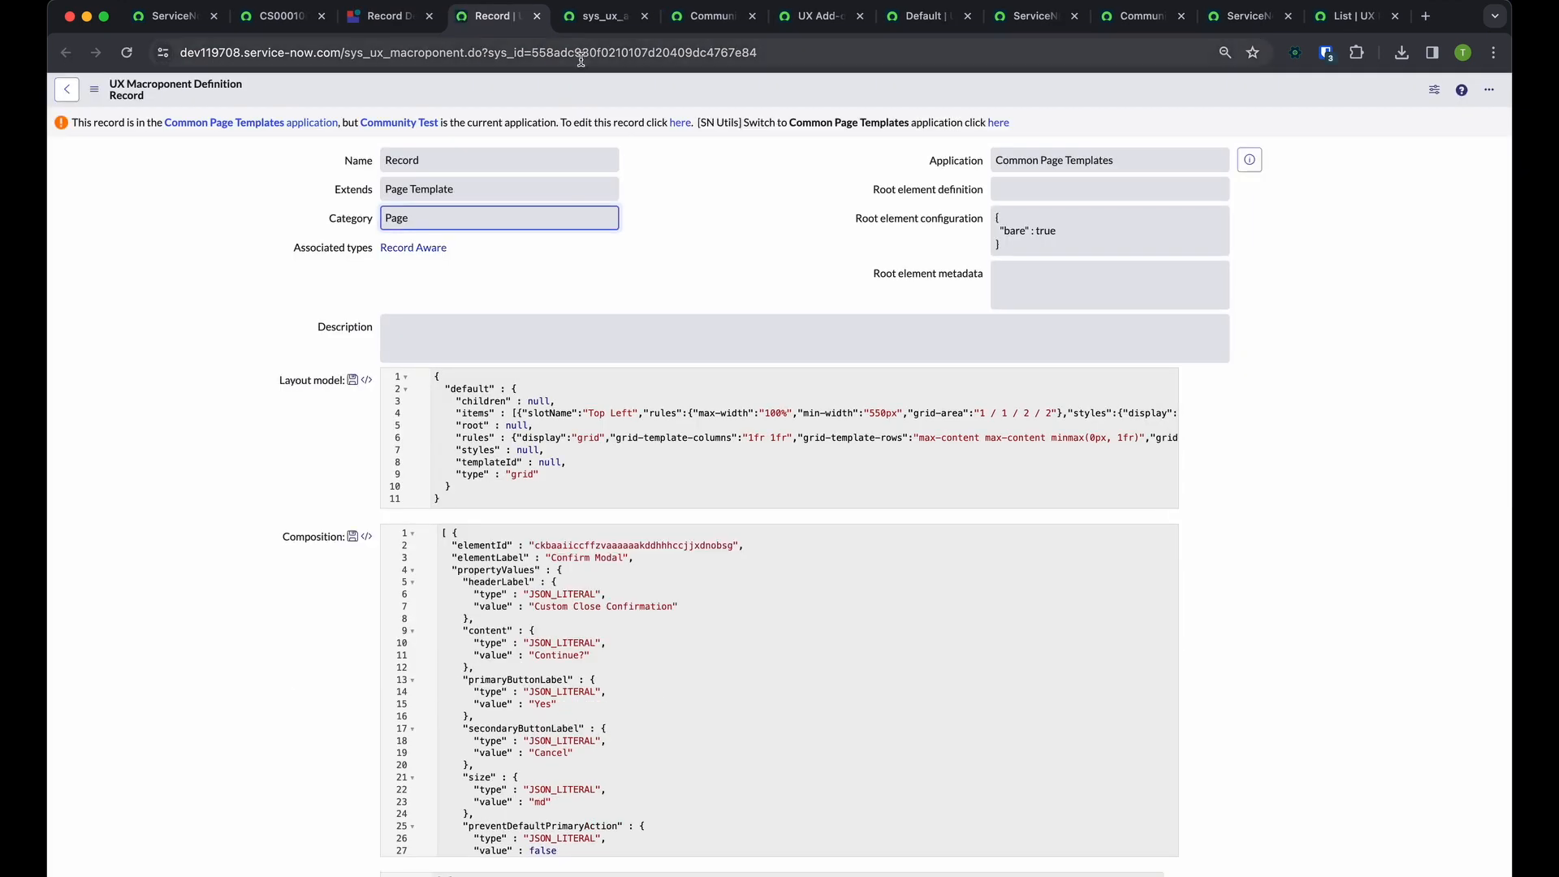
# List the UX add-on event mappings whose parent macroponent is the Record page definition and review them
pyautogui.doubleClick(582, 53)
pyautogui.click(689, 276)
pyautogui.press('/')
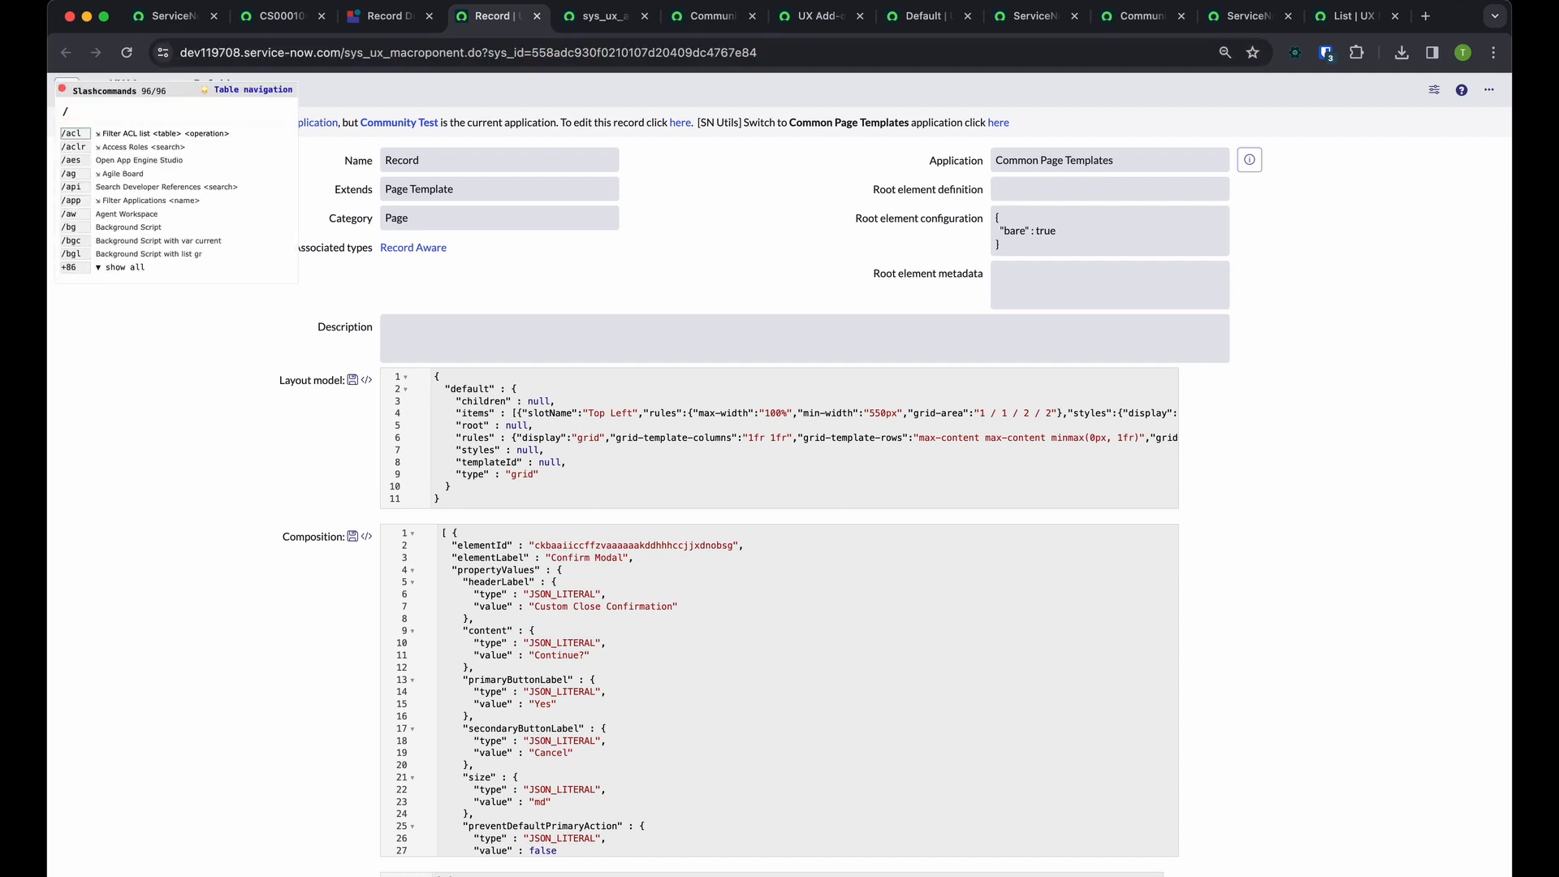
pyautogui.write('uem')
pyautogui.press('Return')
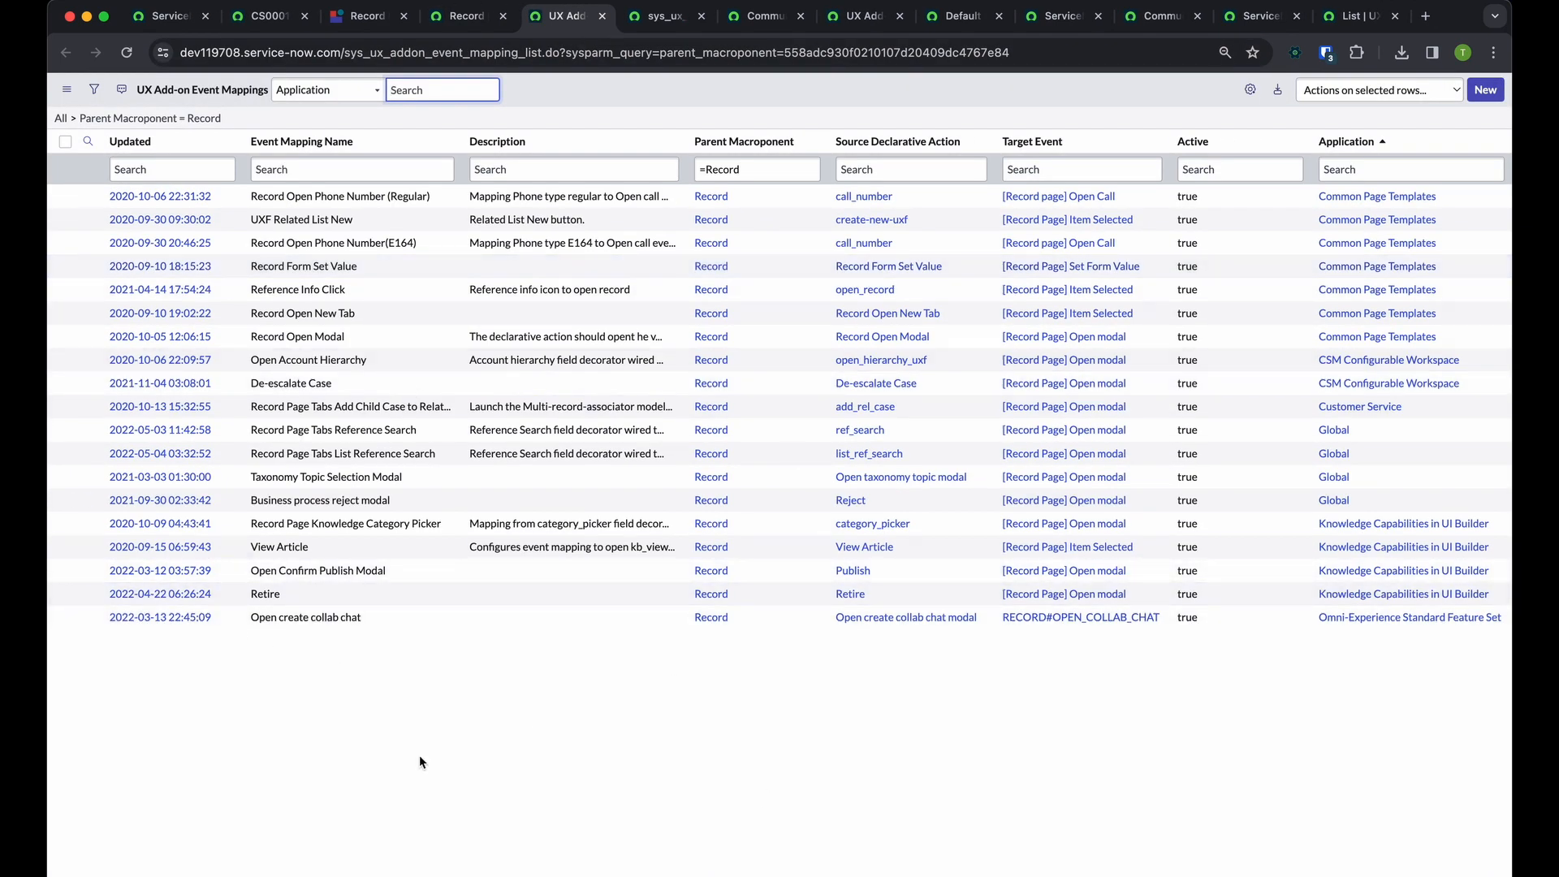
pyautogui.moveTo(418, 757); pyautogui.dragTo(235, 267)
pyautogui.click(499, 591)
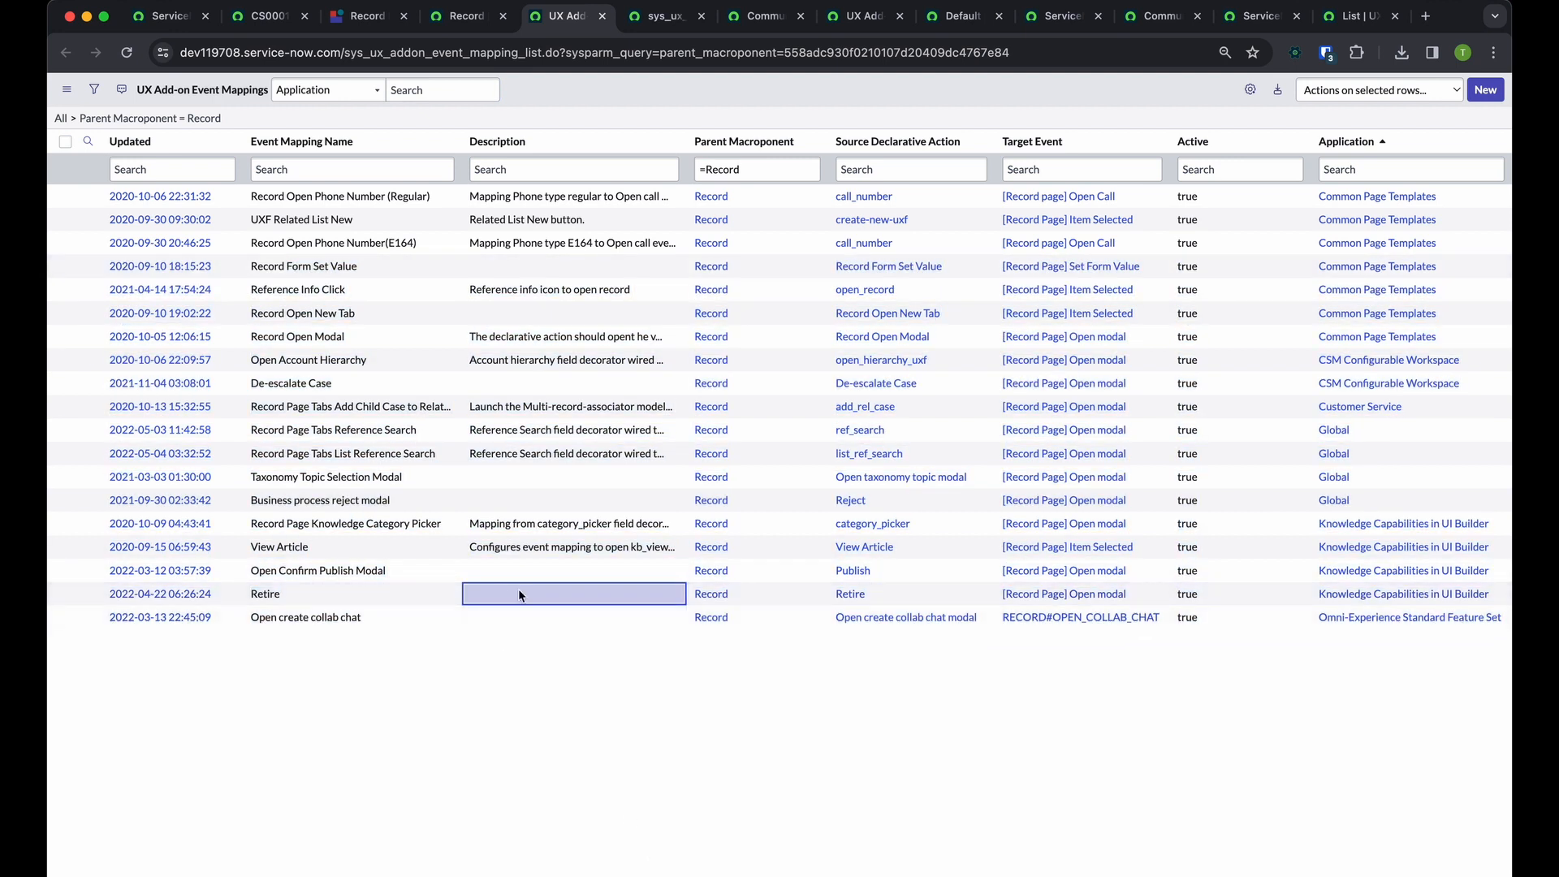
pyautogui.click(814, 827)
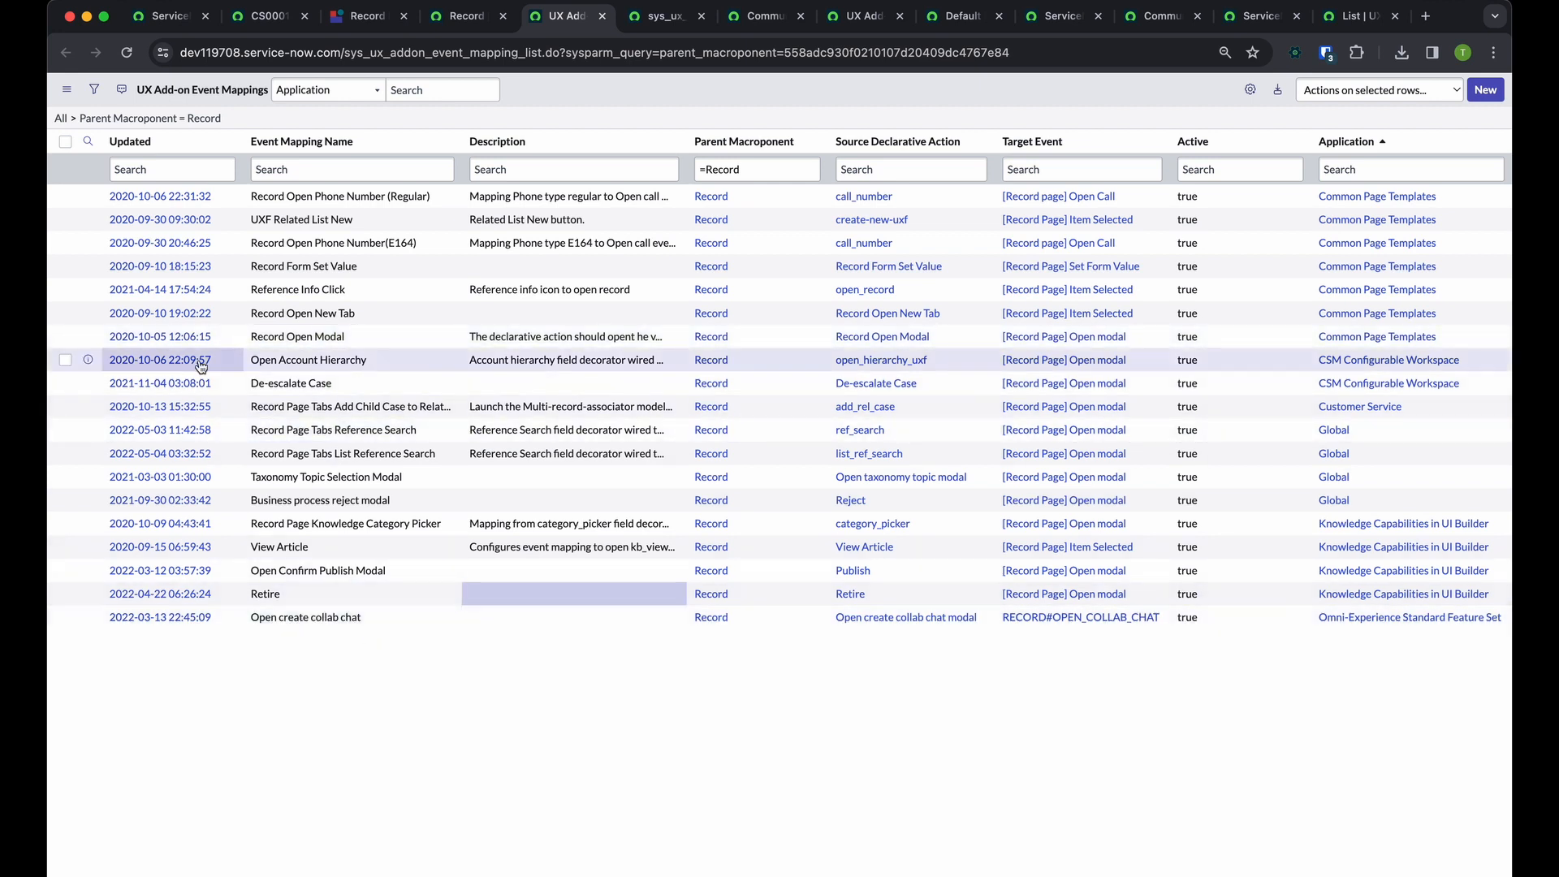
# Insert a copy of the Reference Info Click event mapping in the Community Test application and inspect the copy's parent macroponent value
pyautogui.click(173, 291)
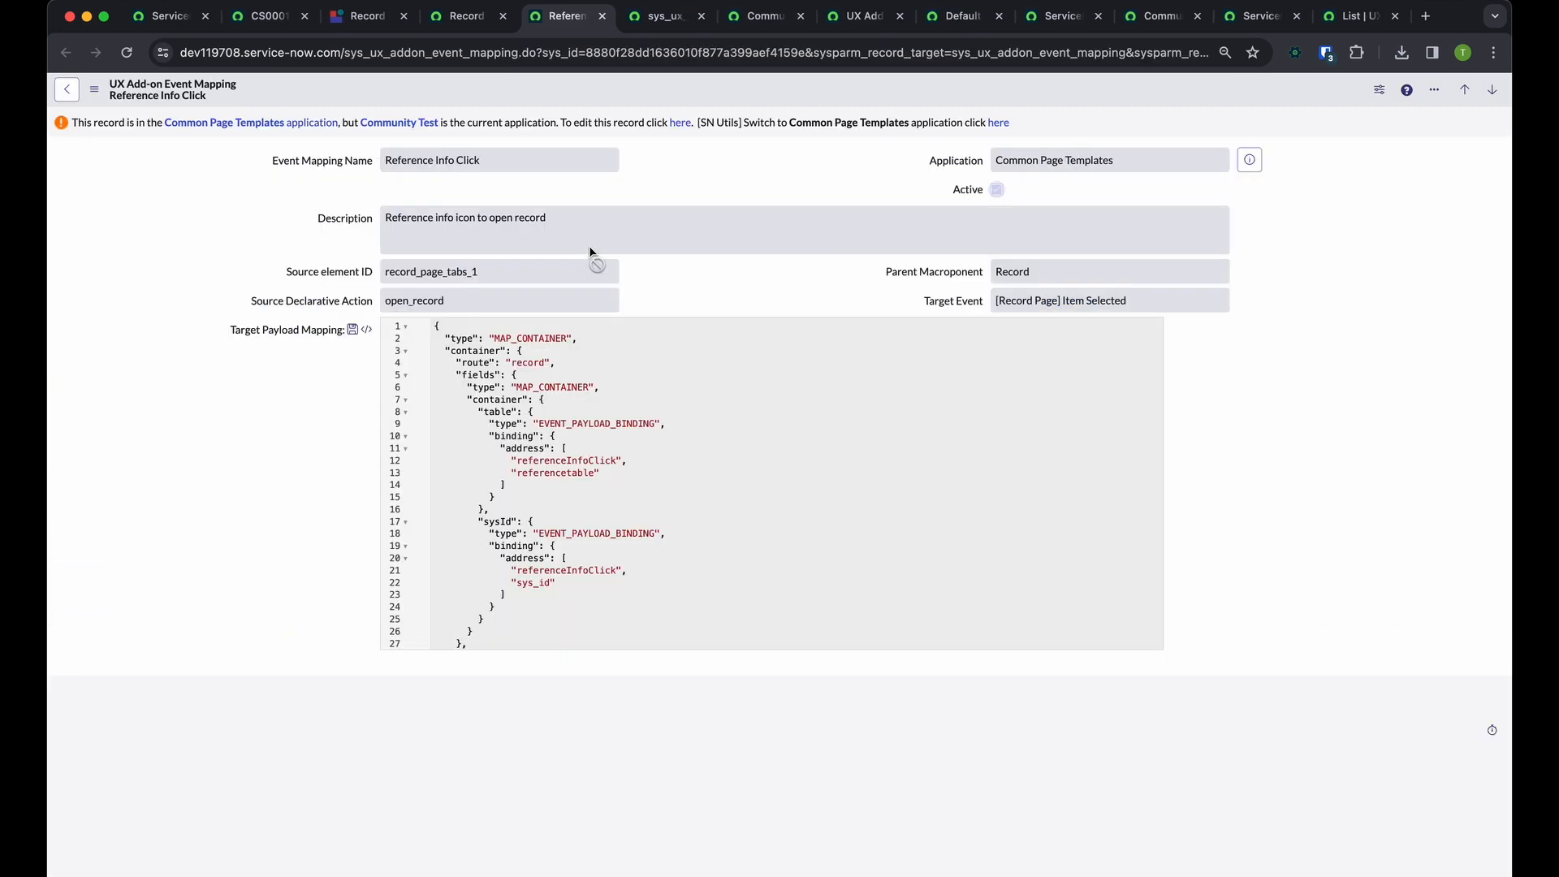
pyautogui.rightClick(708, 97)
pyautogui.click(731, 133)
pyautogui.doubleClick(925, 253)
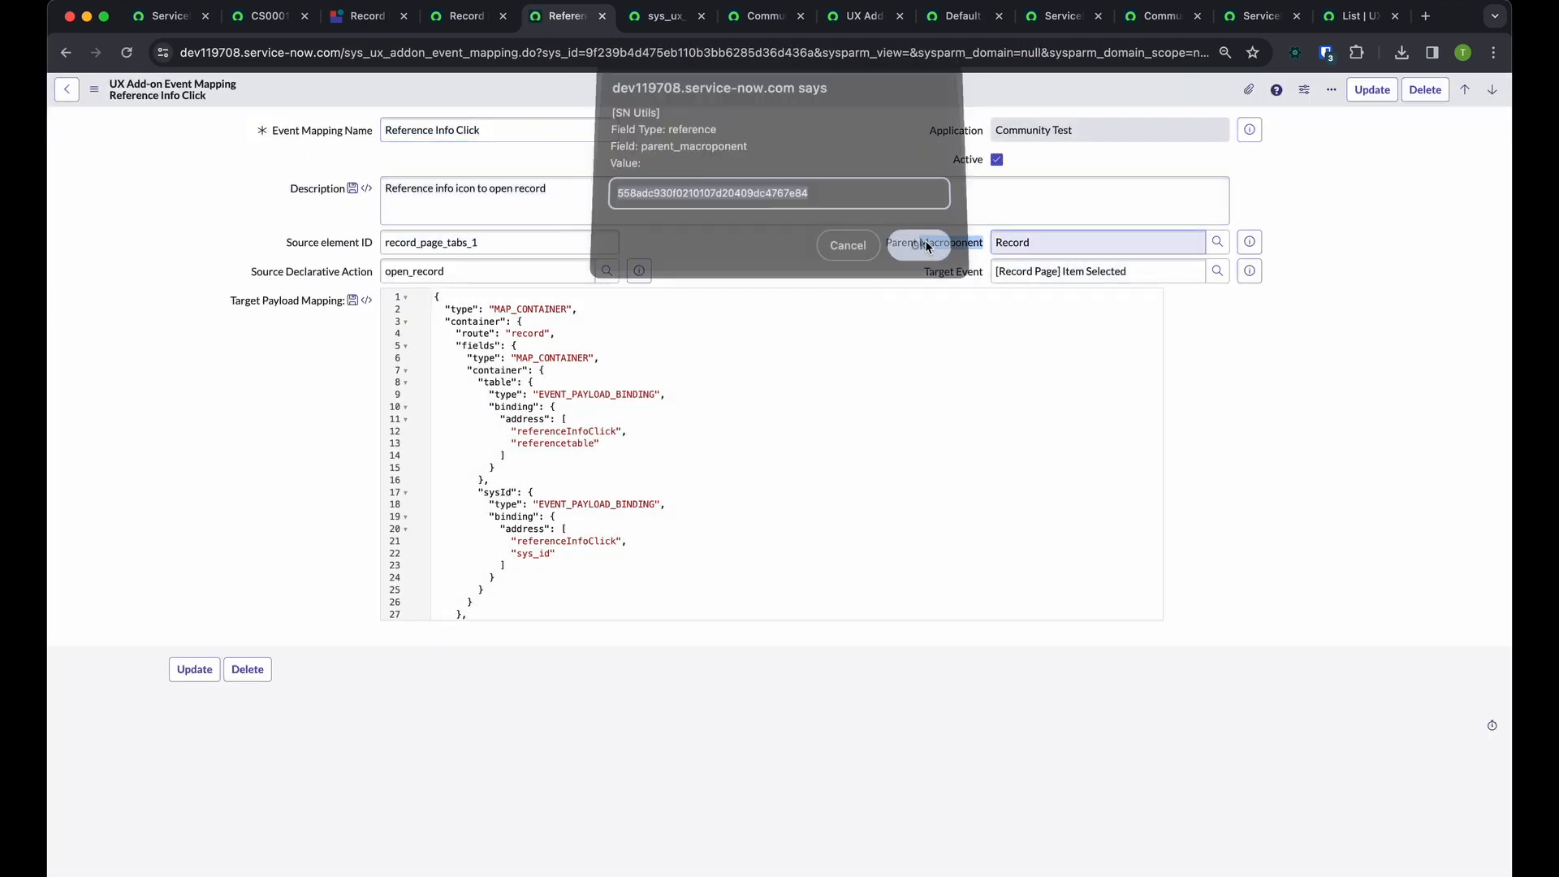
pyautogui.click(836, 258)
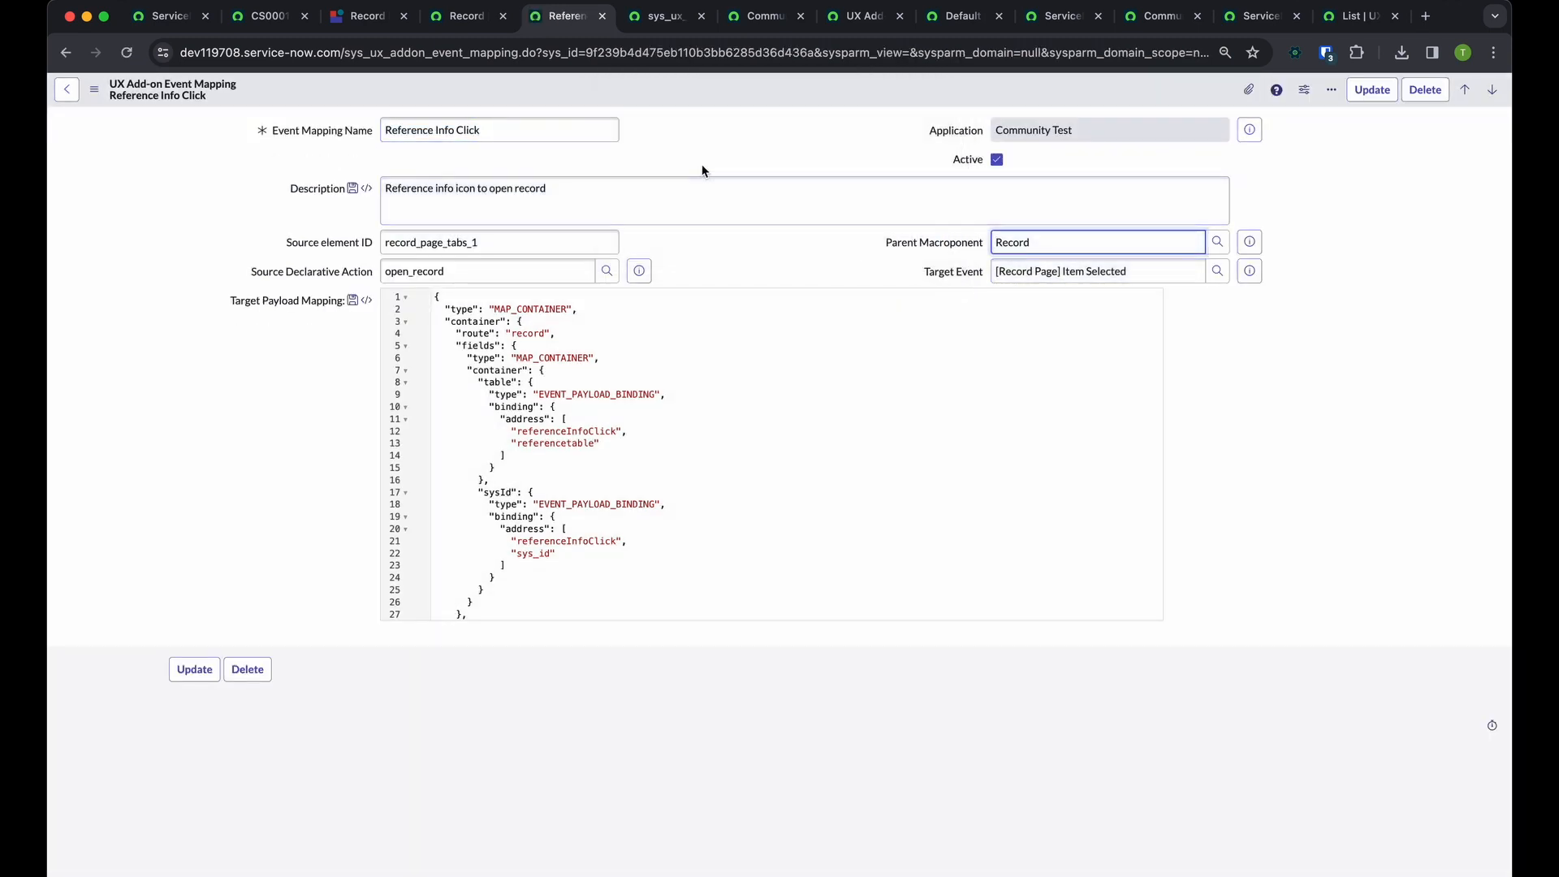
# Close the Record page definition and customer update tabs, and copy the parent macroponent ID from the Community Test Duplicate Reference Info Click mapping
pyautogui.click(361, 15)
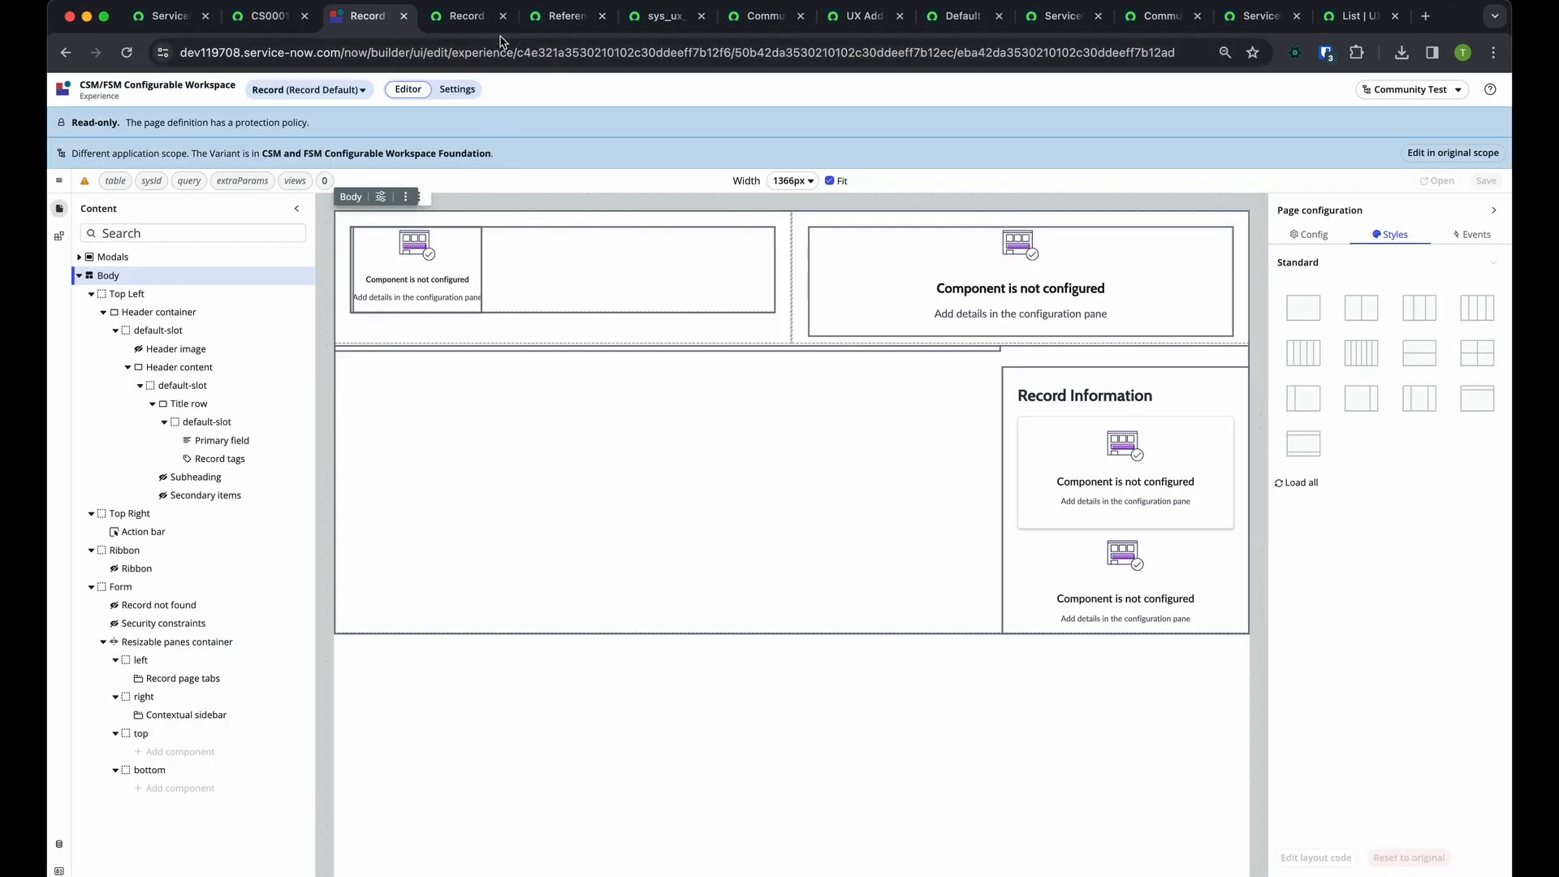
pyautogui.click(476, 23)
pyautogui.press('super+w')
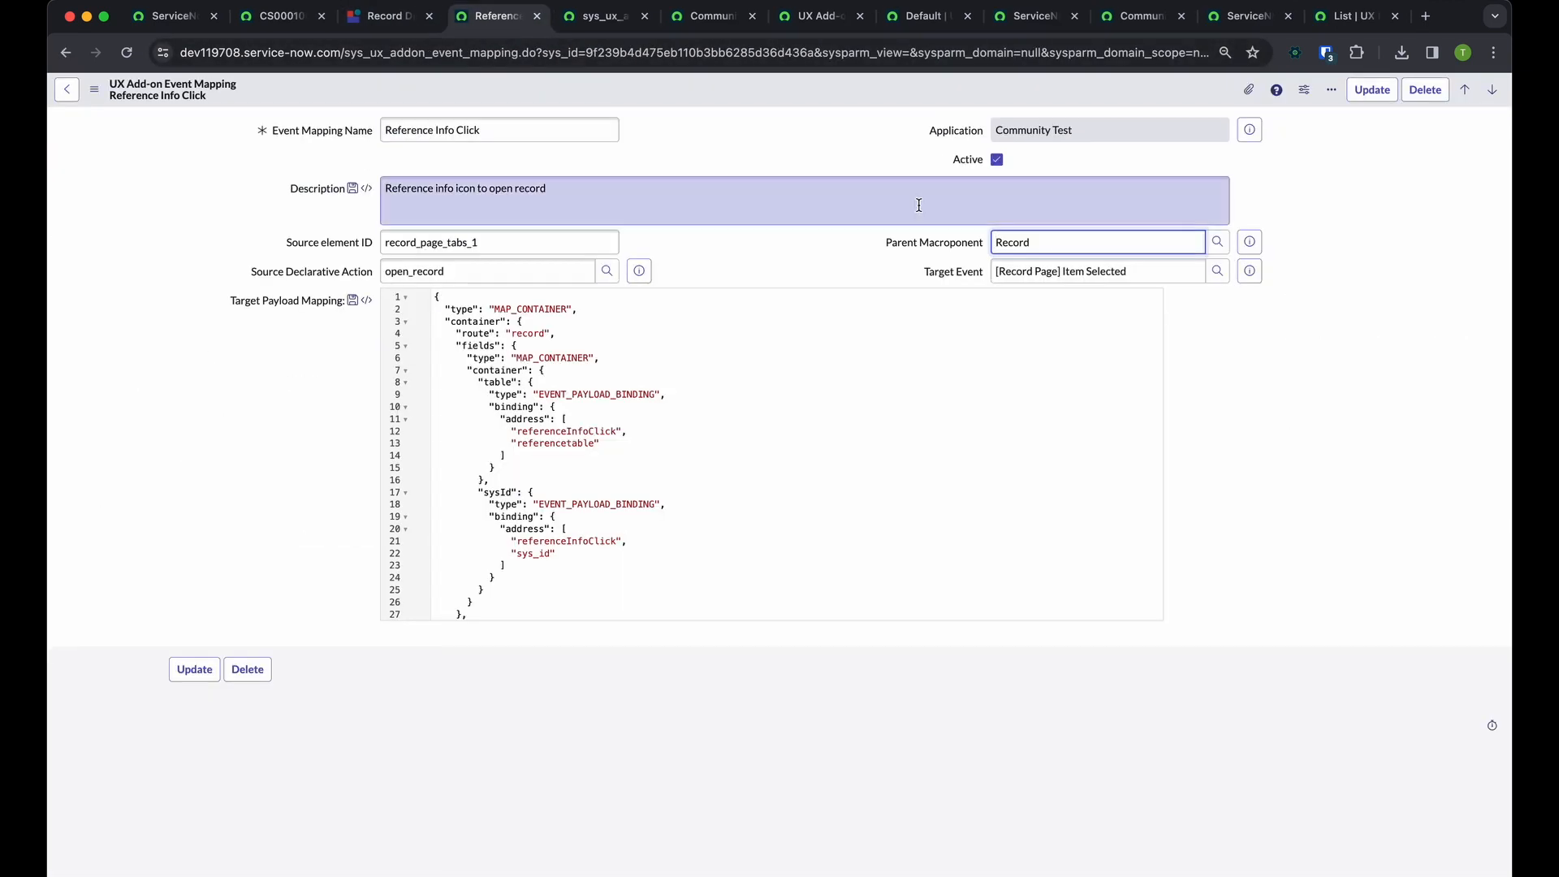
pyautogui.hotkey('ctrl', 'Tab')
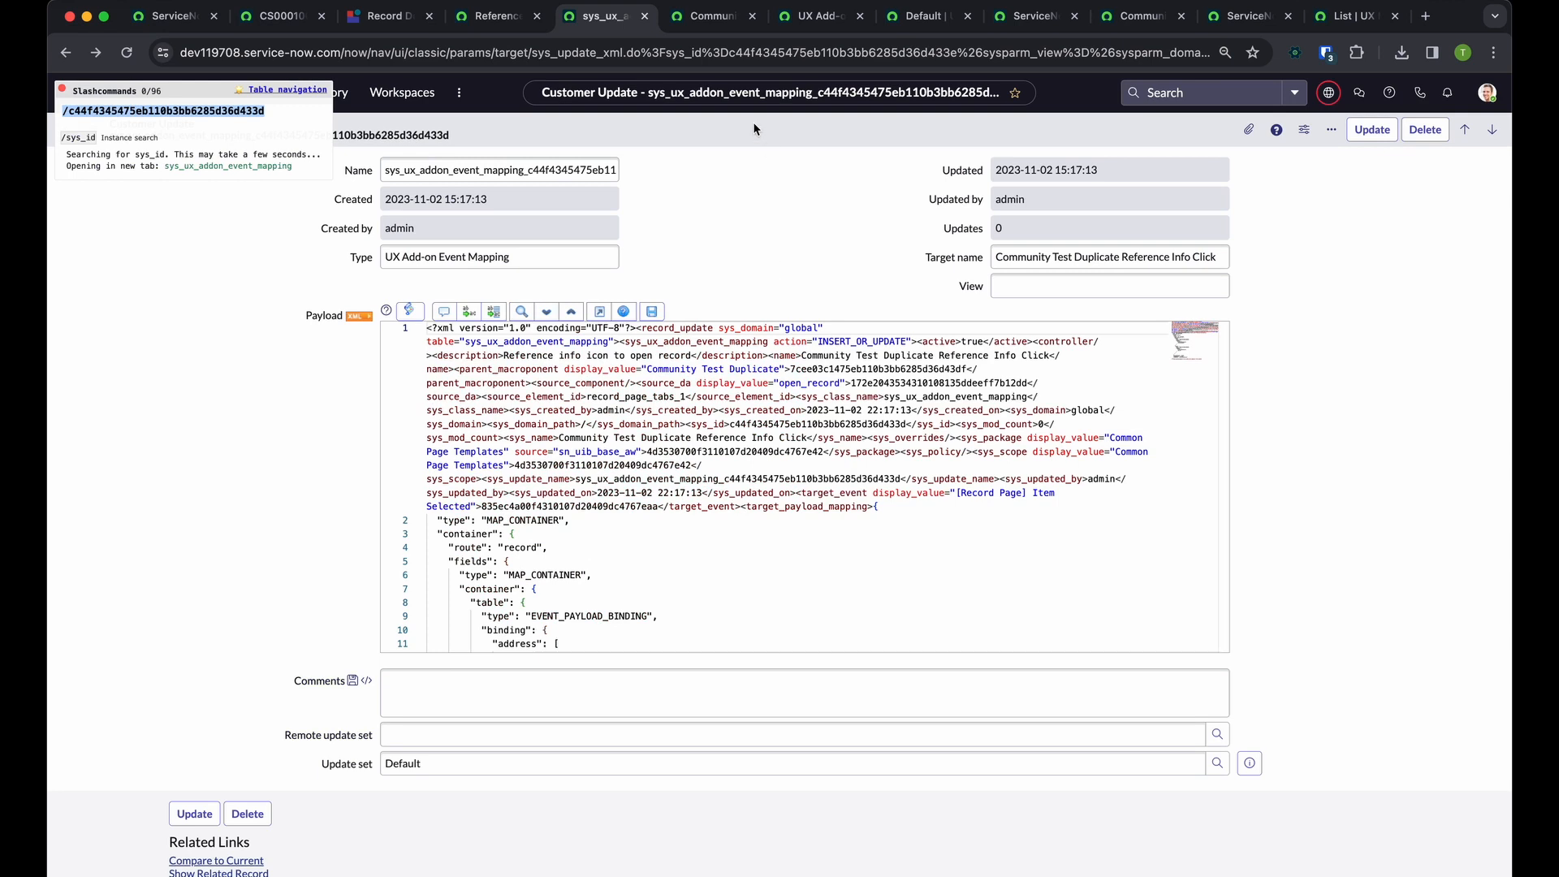
pyautogui.press('super+w')
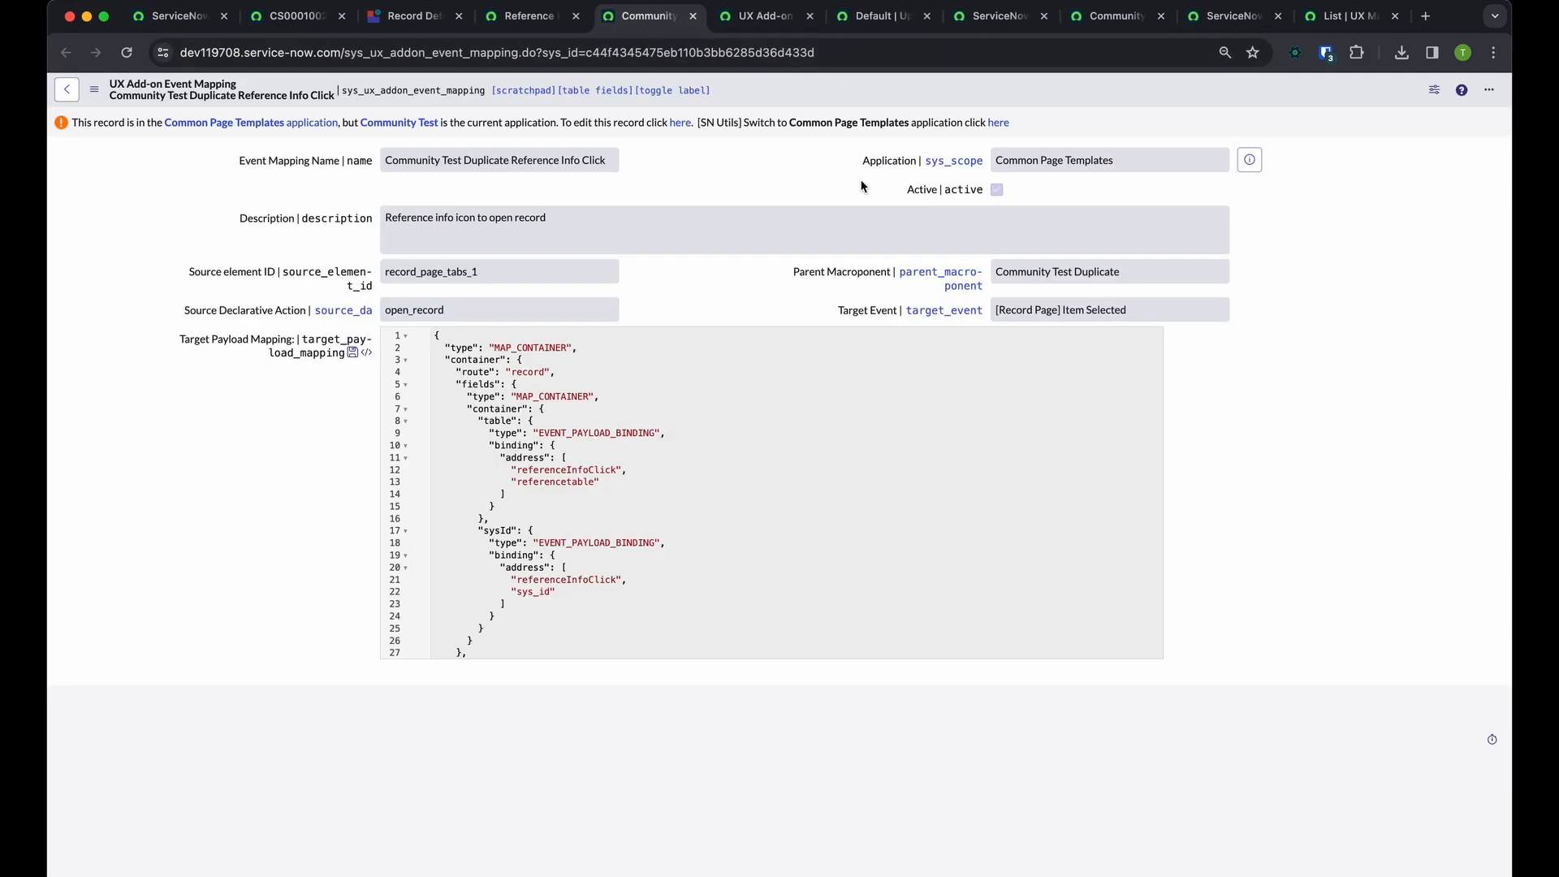
pyautogui.doubleClick(848, 270)
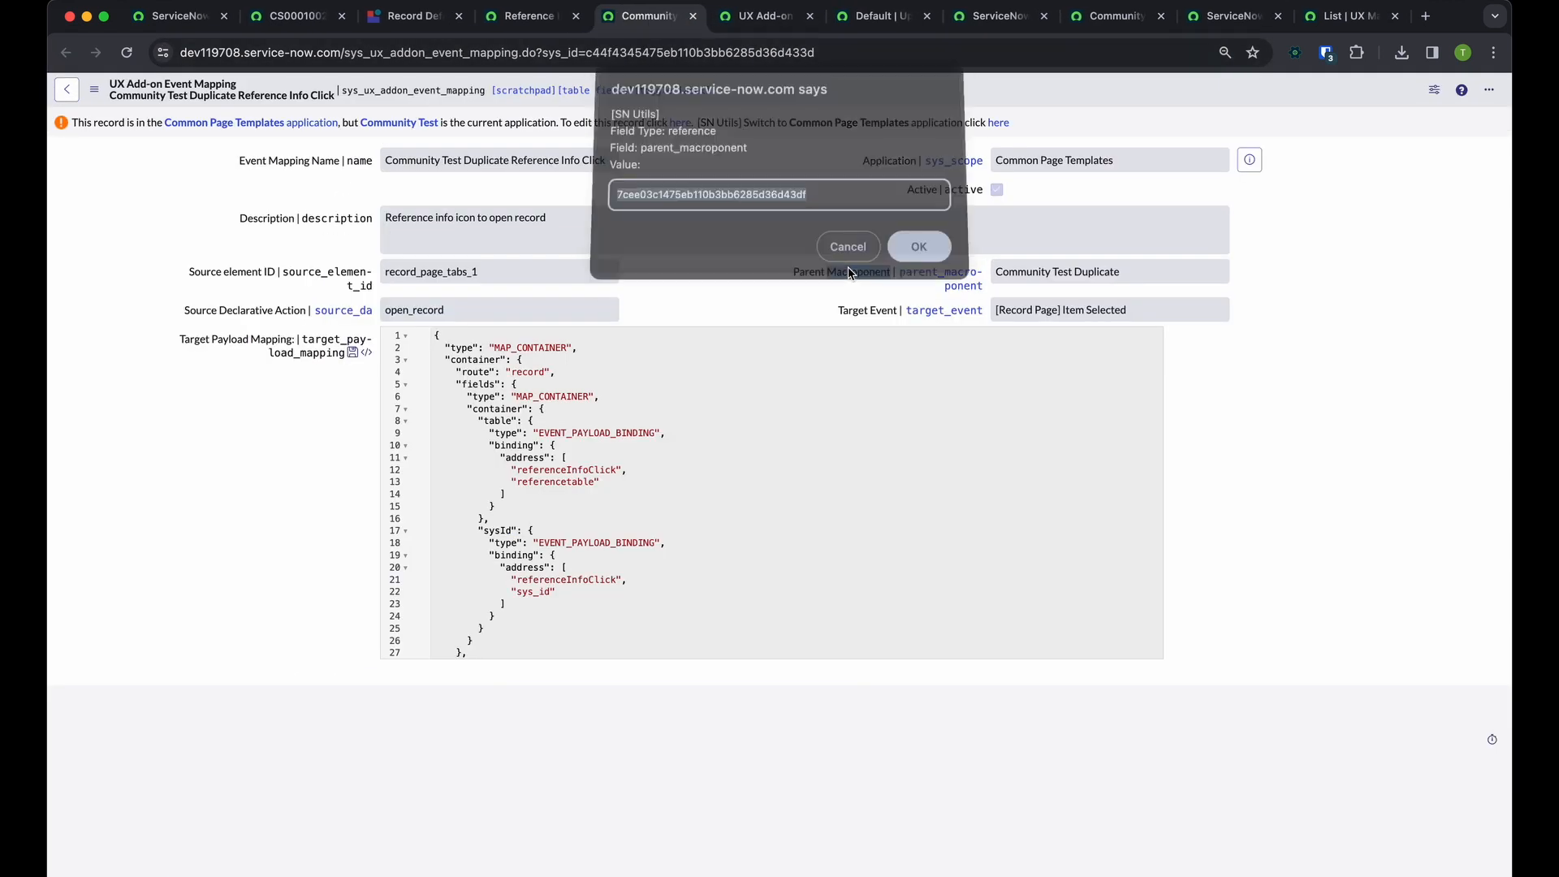
pyautogui.press('Escape')
# Set the copied Reference Info Click mapping's parent macroponent to Community Test Duplicate and save the record
pyautogui.hotkey('ctrl', 'shift', 'Tab')
pyautogui.doubleClick(920, 242)
pyautogui.press('super+v')
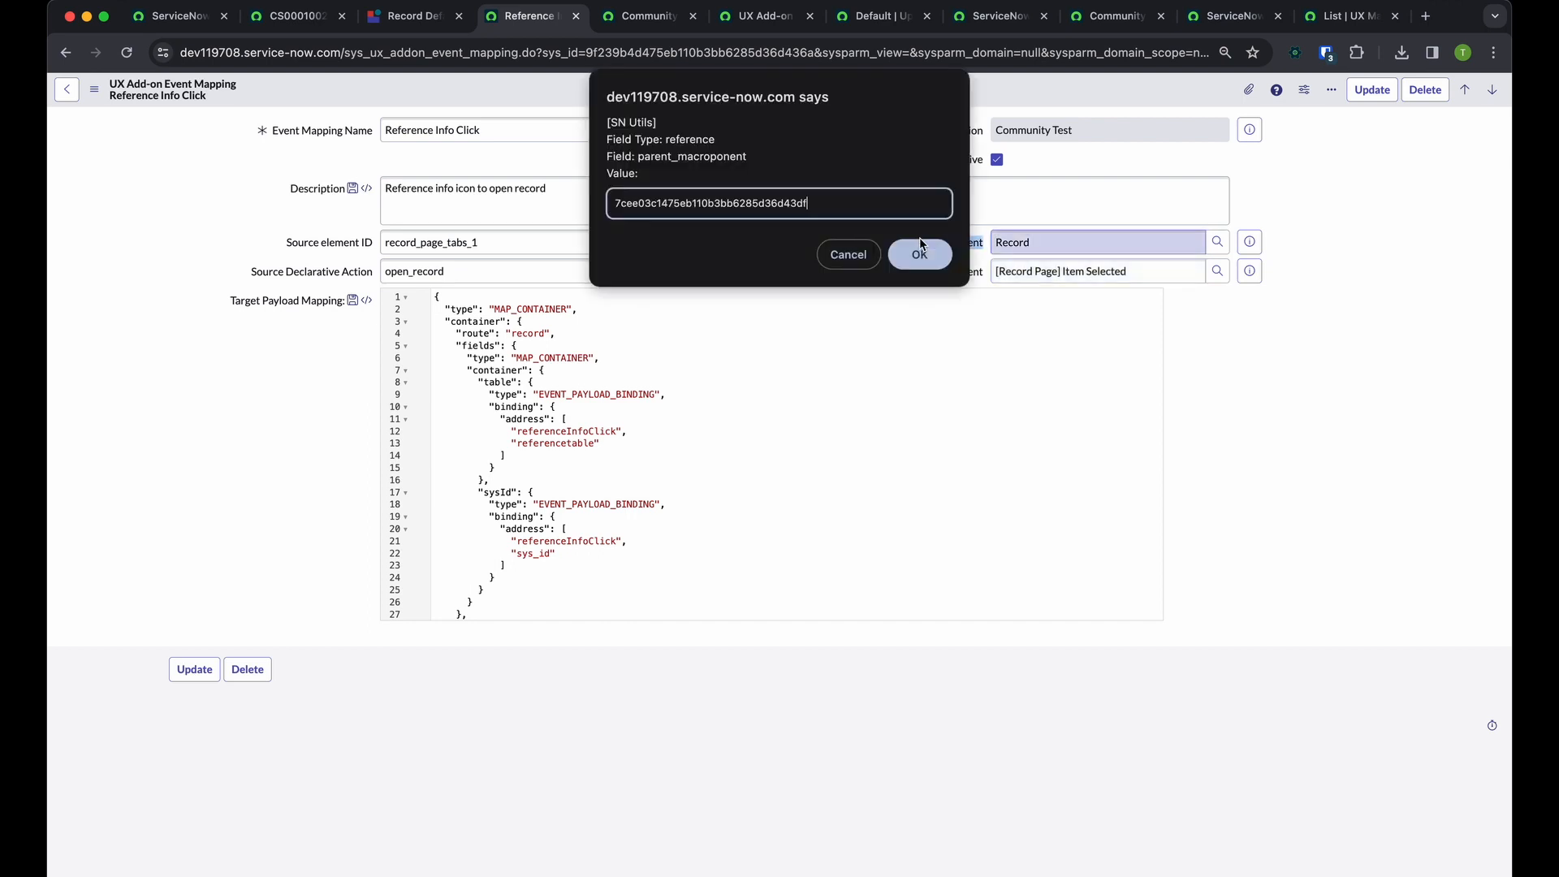
pyautogui.press('Return')
pyautogui.click(1354, 477)
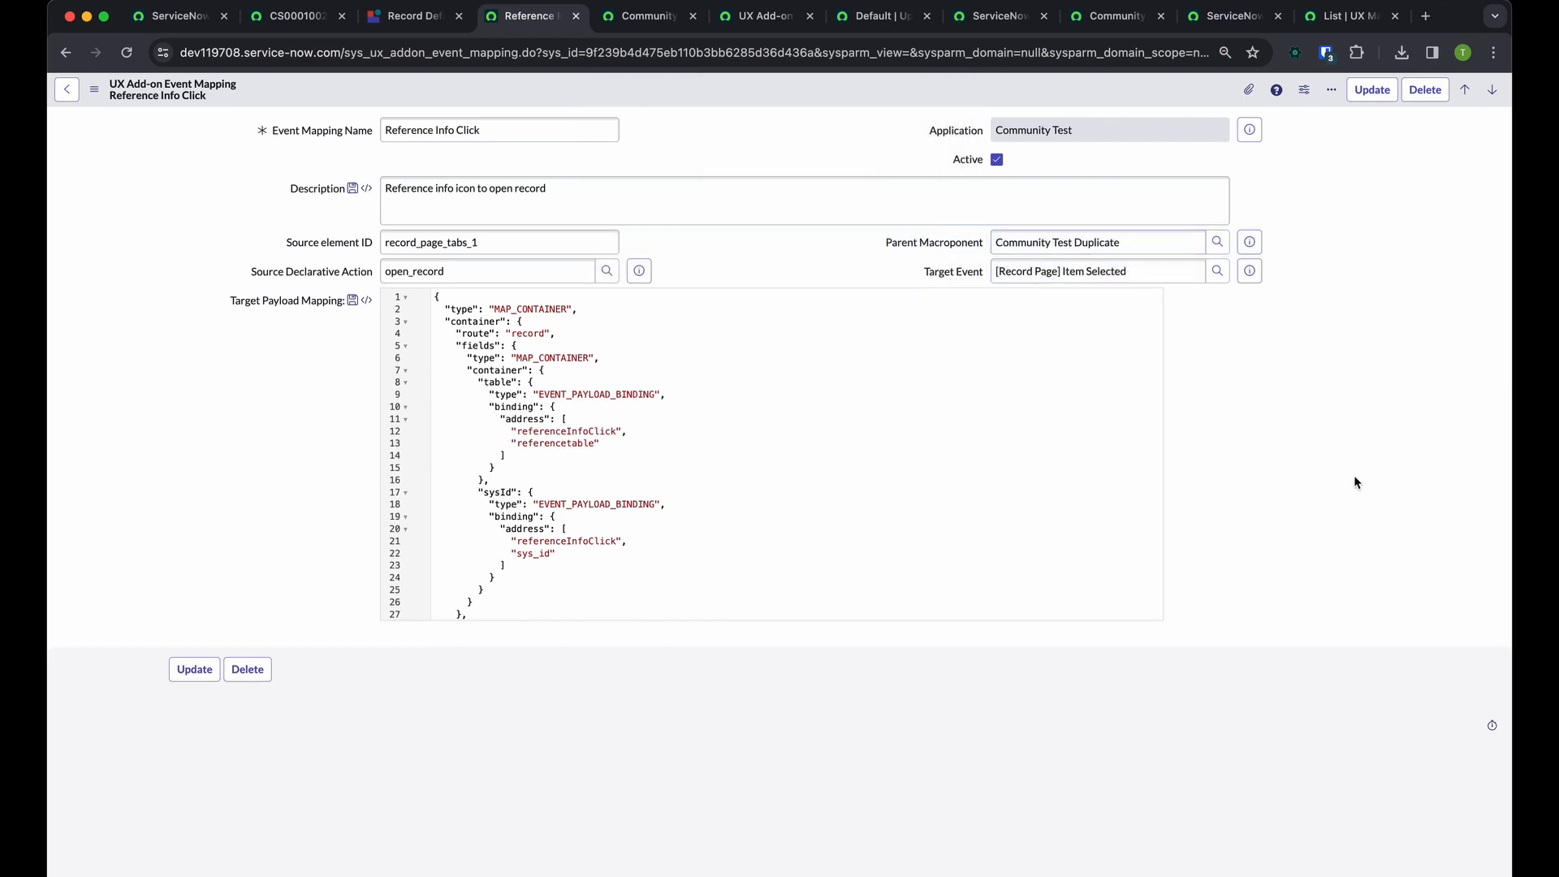
pyautogui.press('super+s')
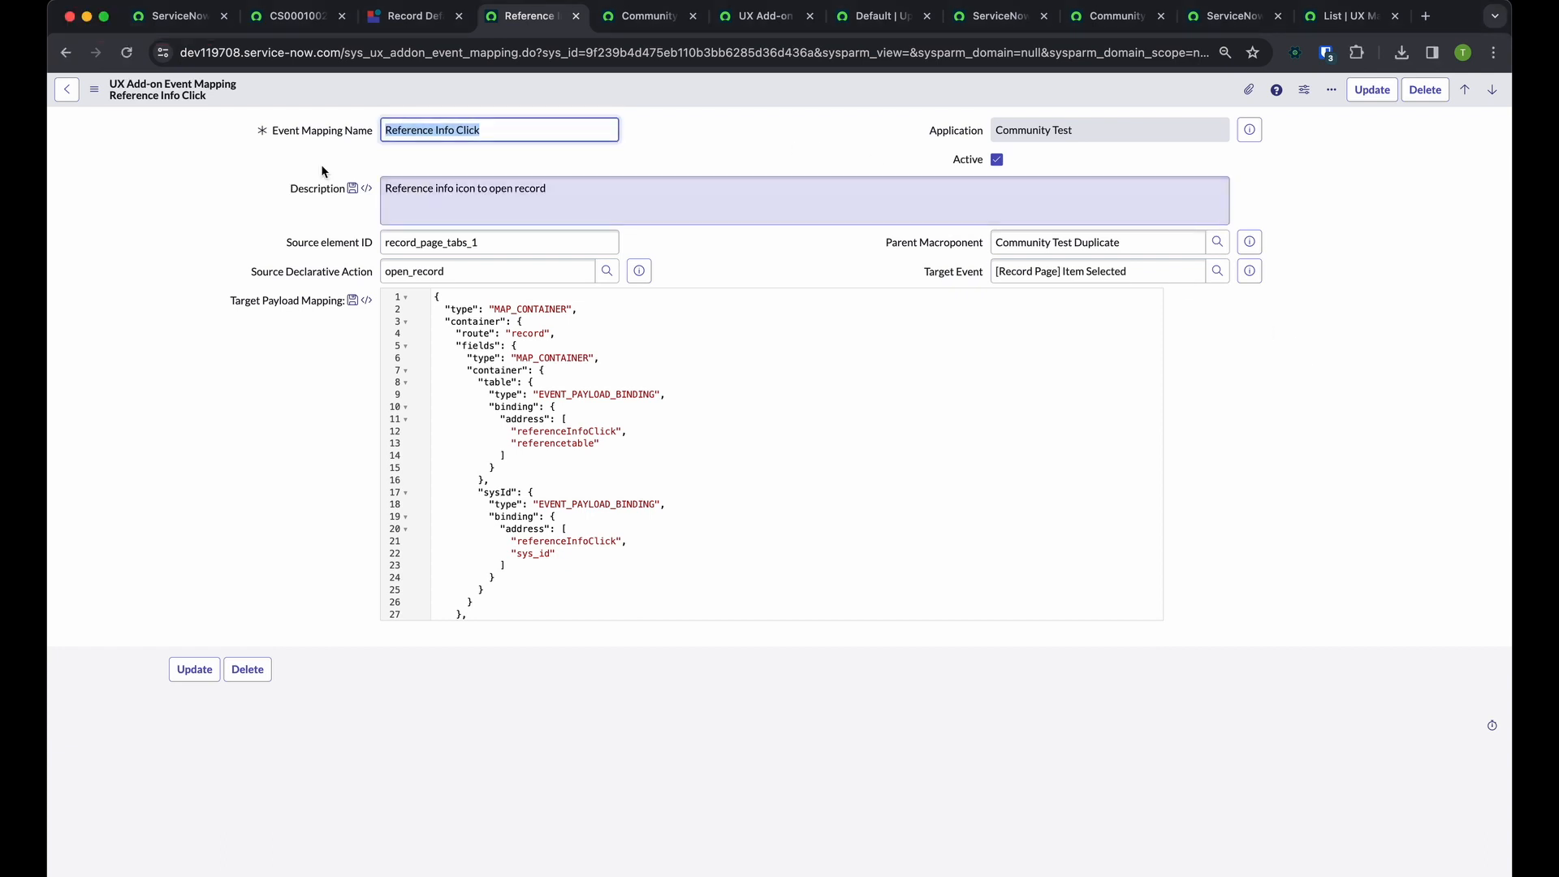
# Review the fields of the copied Reference Info Click mapping and the full JSON of its target payload mapping
pyautogui.moveTo(260, 138); pyautogui.dragTo(1214, 620)
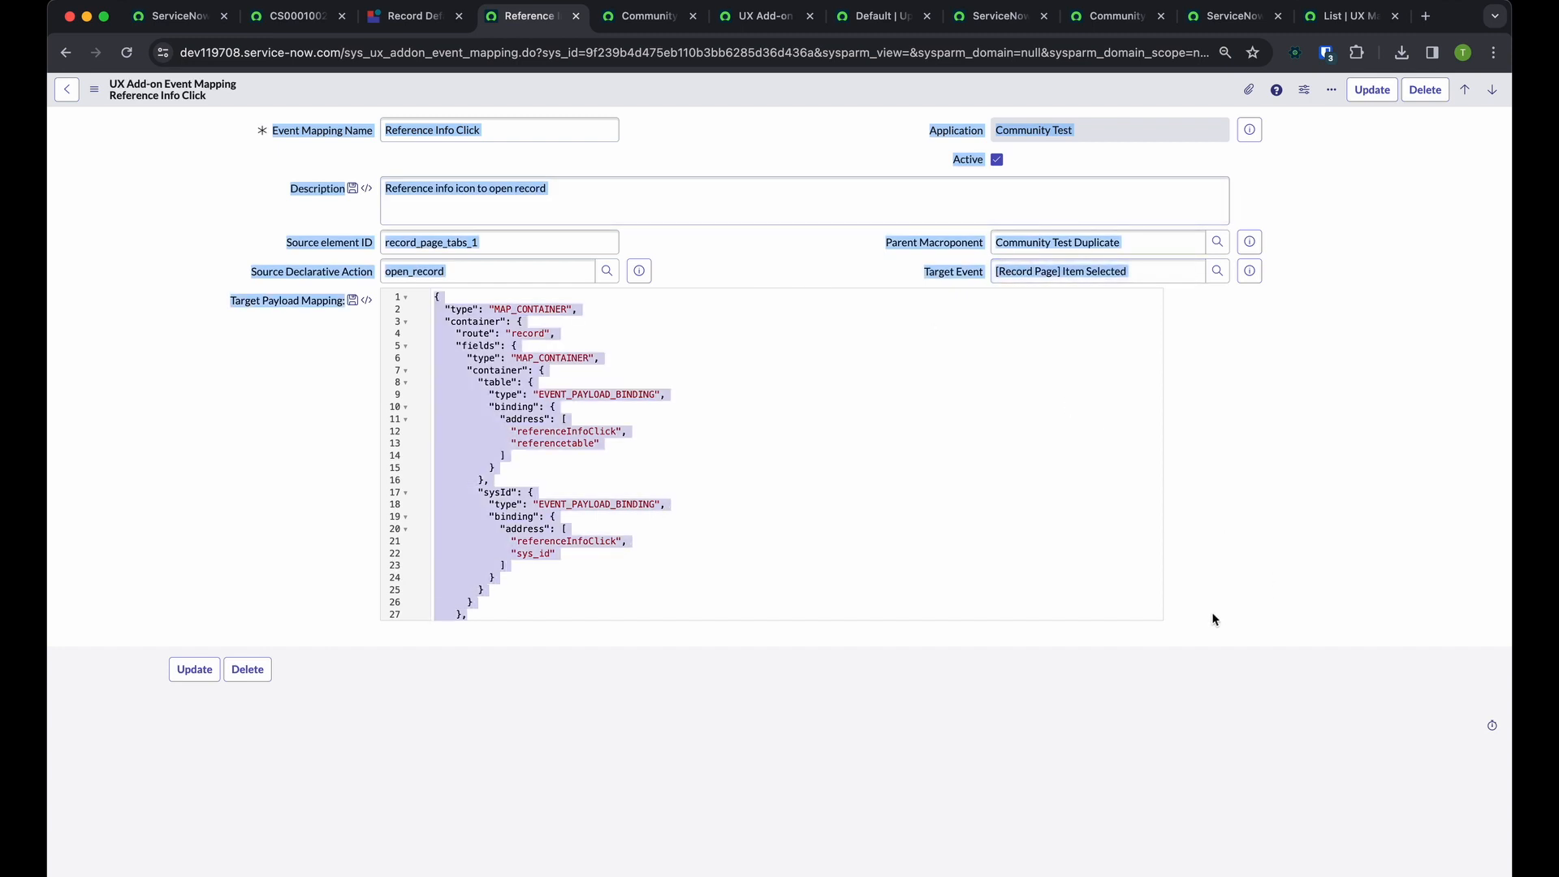
pyautogui.scroll(-2, 929, 510)
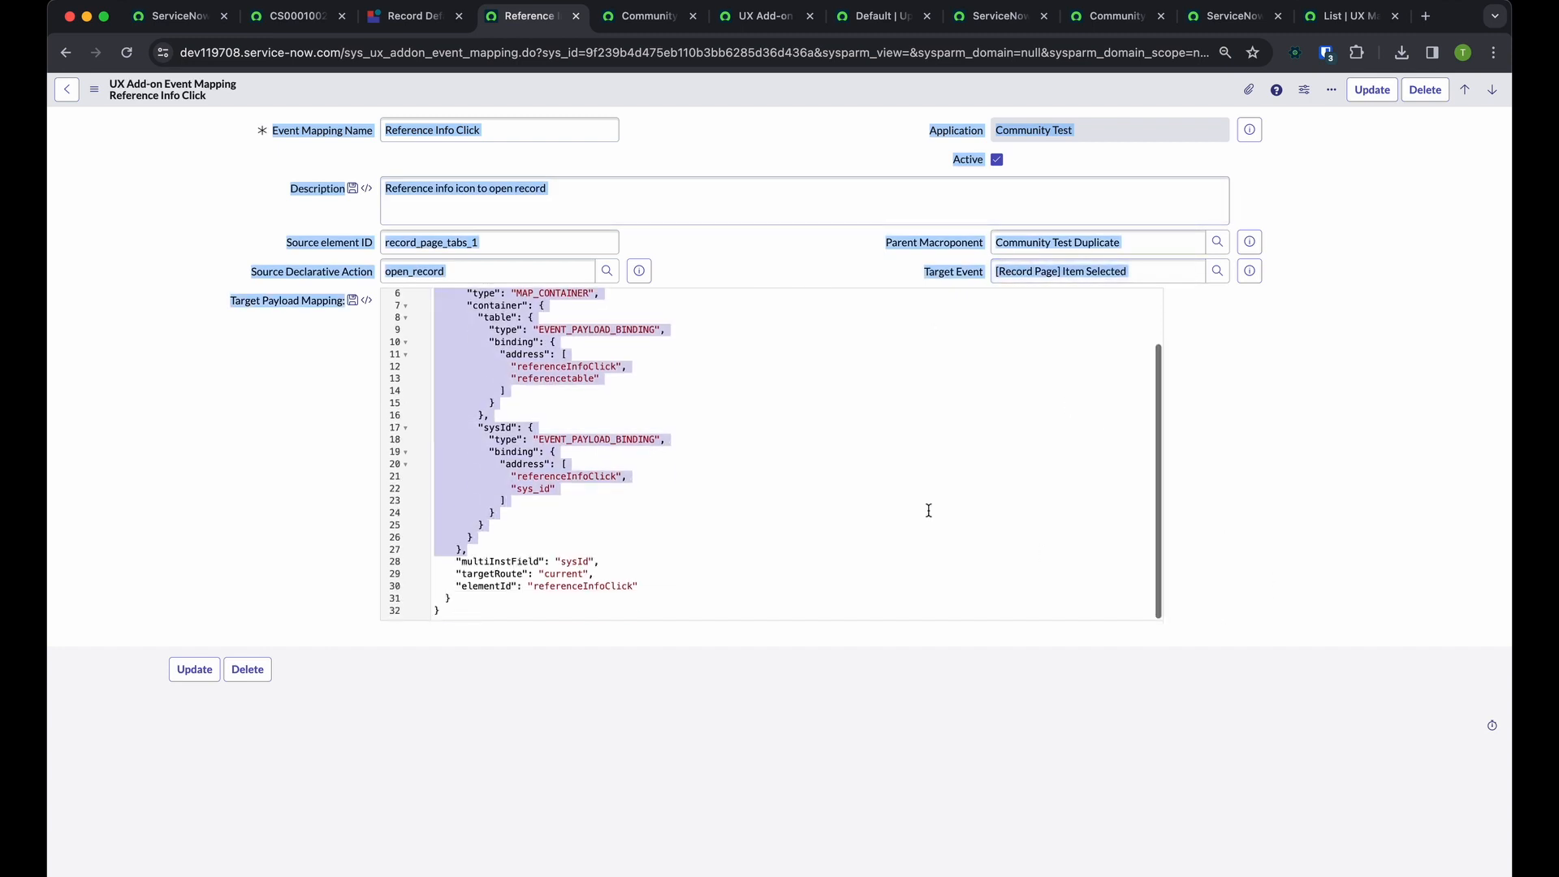
pyautogui.click(841, 570)
pyautogui.scroll(3, 762, 586)
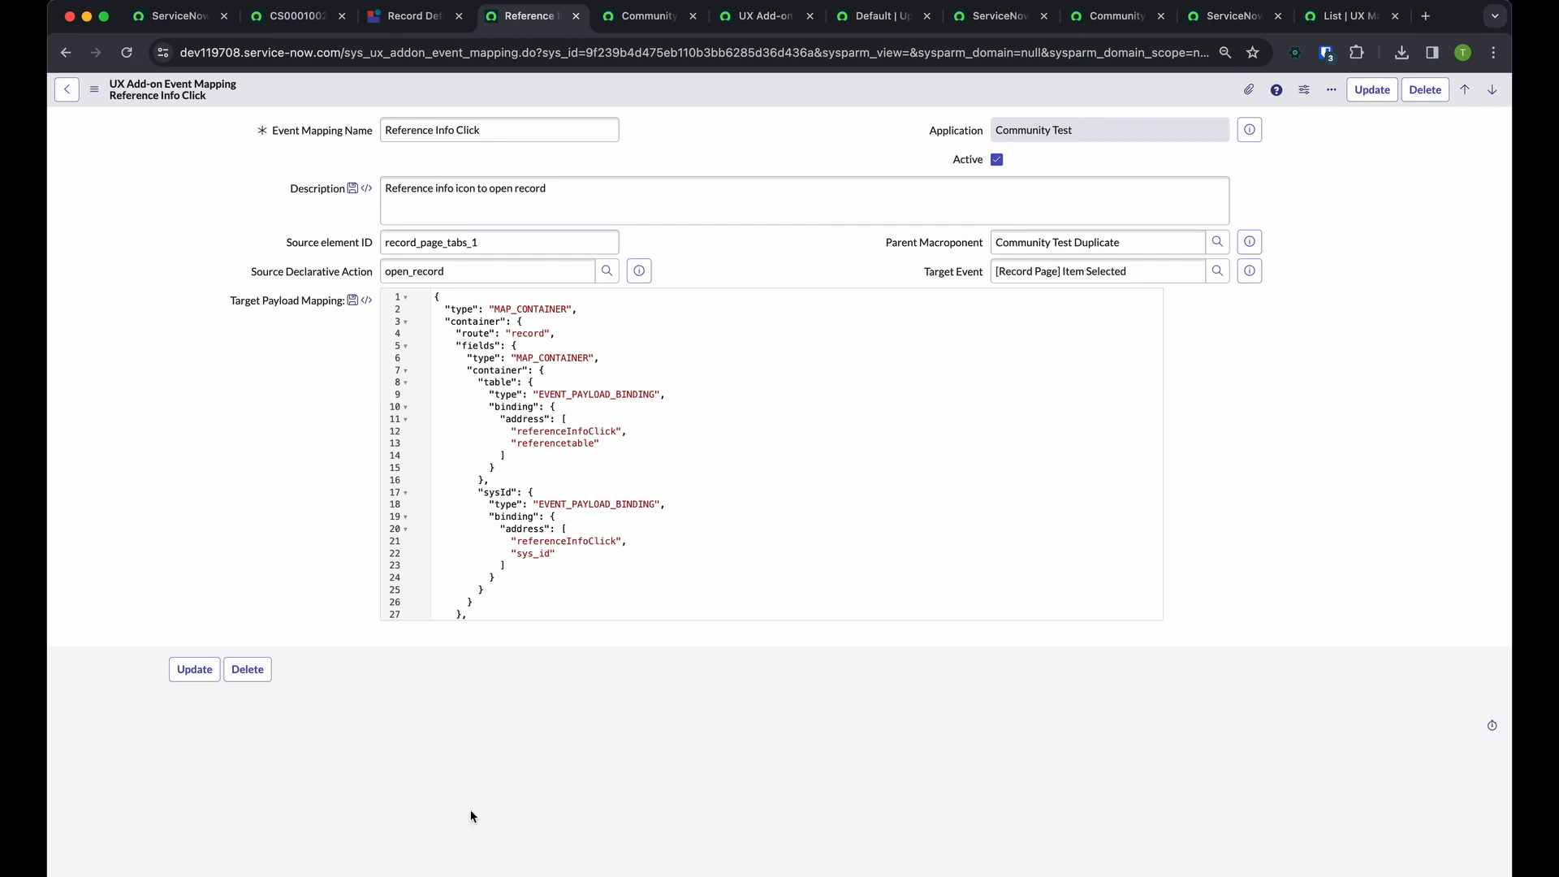
pyautogui.scroll(-3, 721, 495)
pyautogui.scroll(3, 722, 495)
pyautogui.moveTo(447, 310); pyautogui.dragTo(753, 369)
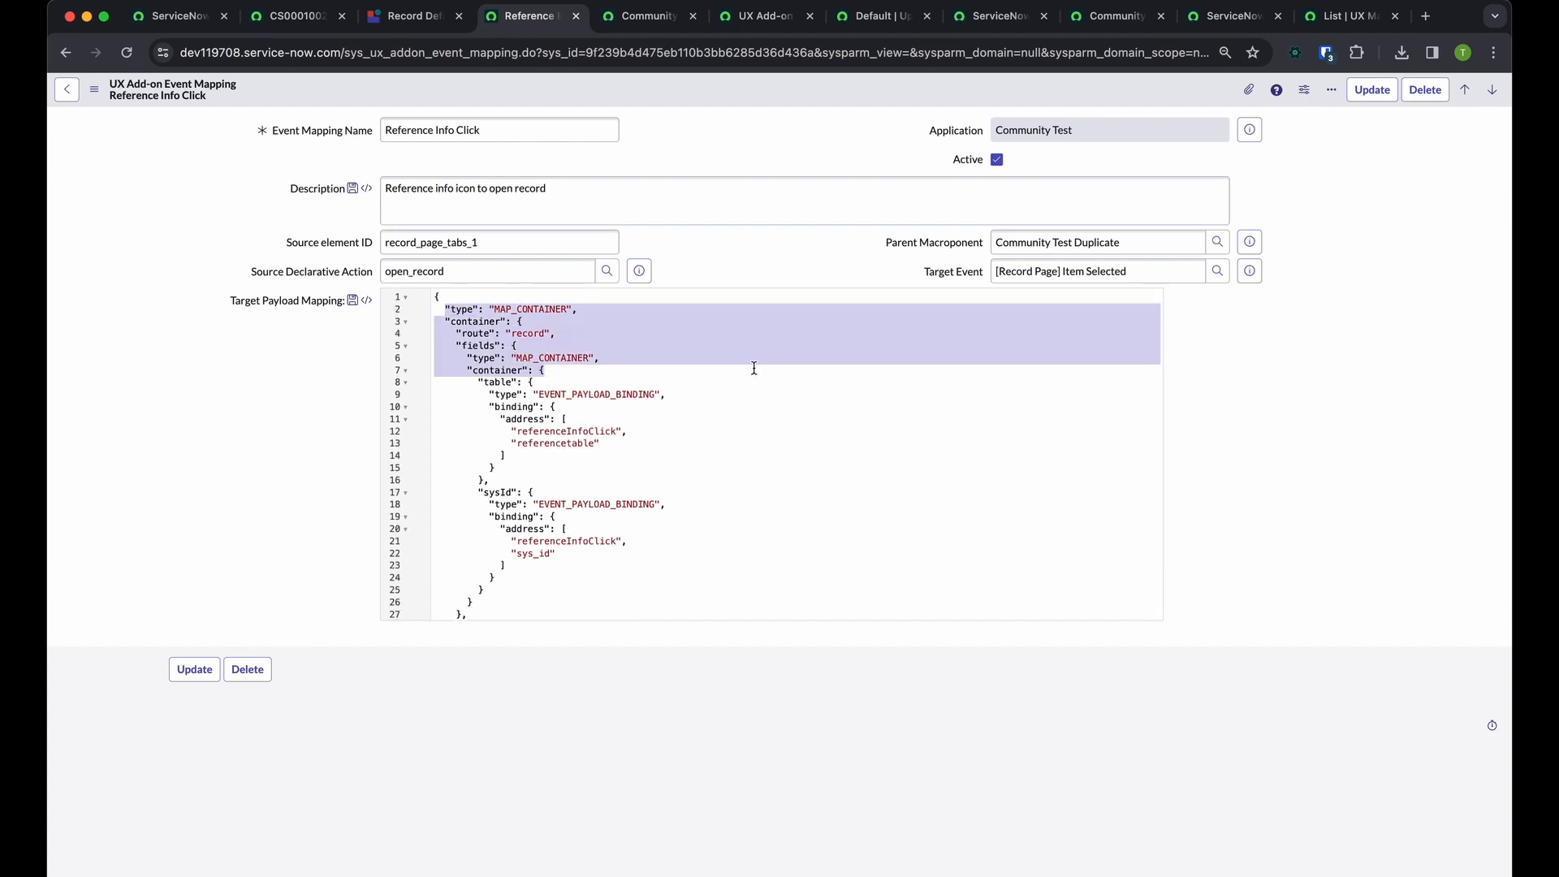
pyautogui.click(793, 526)
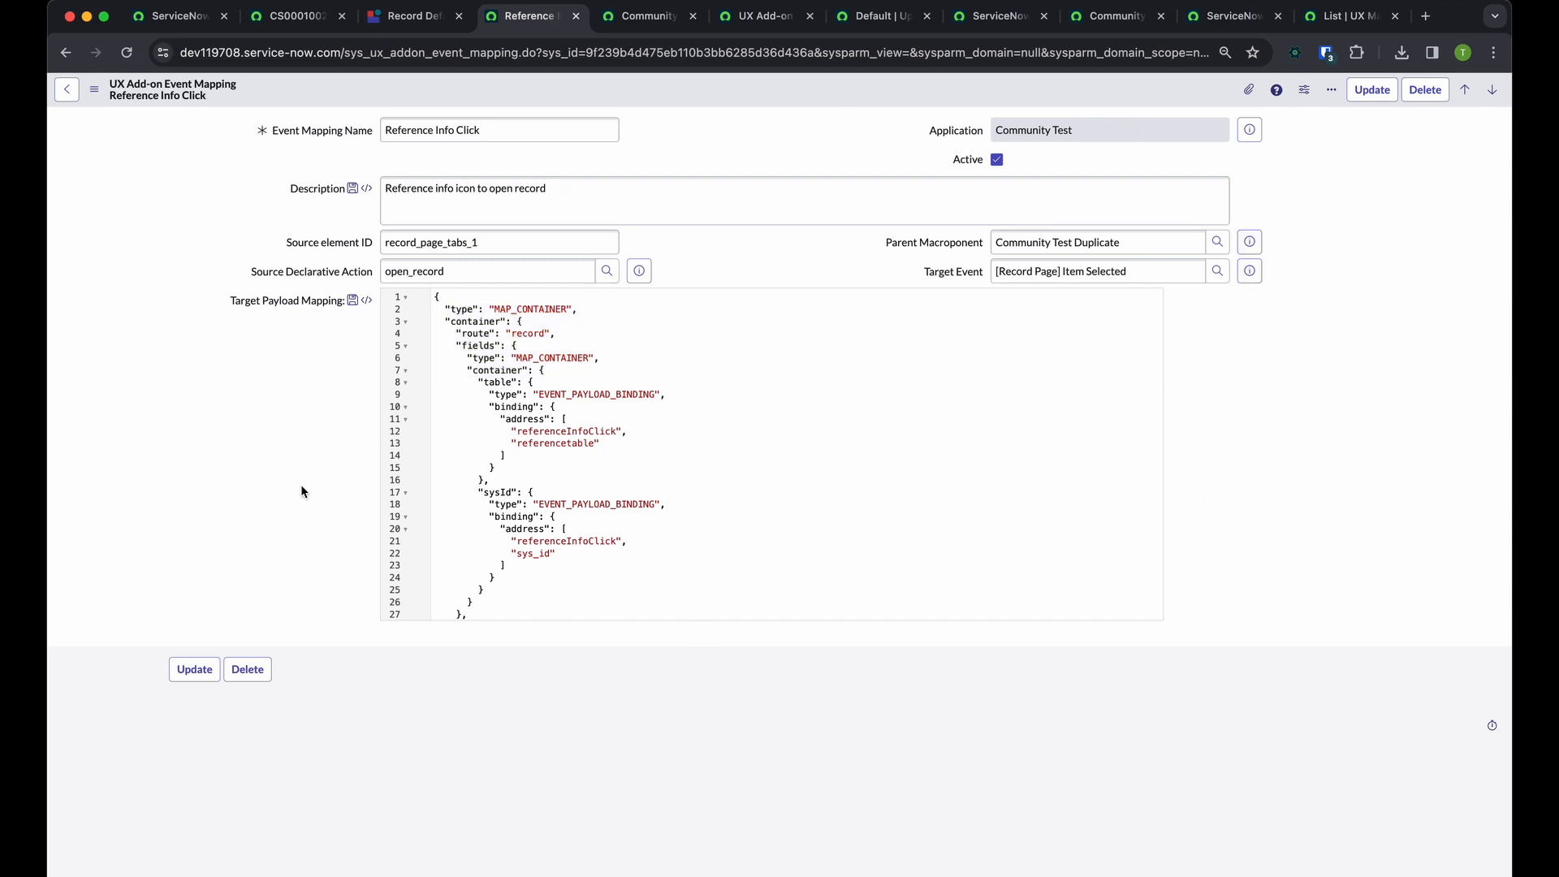
# Switch to the browser window with the dev116260 instance and open Service Operations Workspace
pyautogui.hotkey('ctrl', 'Right')
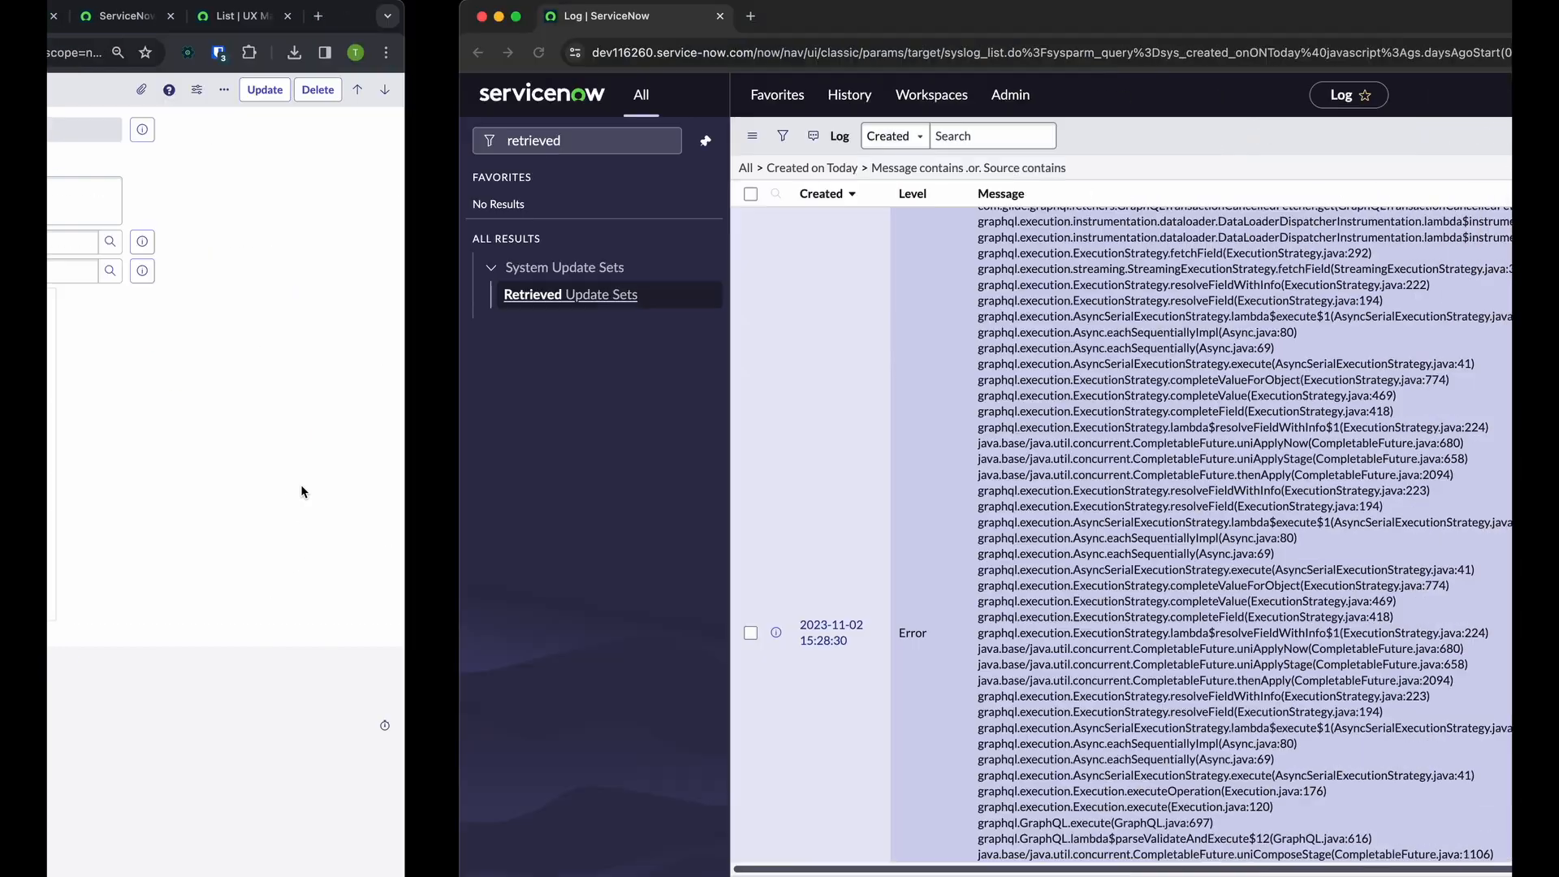
pyautogui.scroll(2, 455, 406)
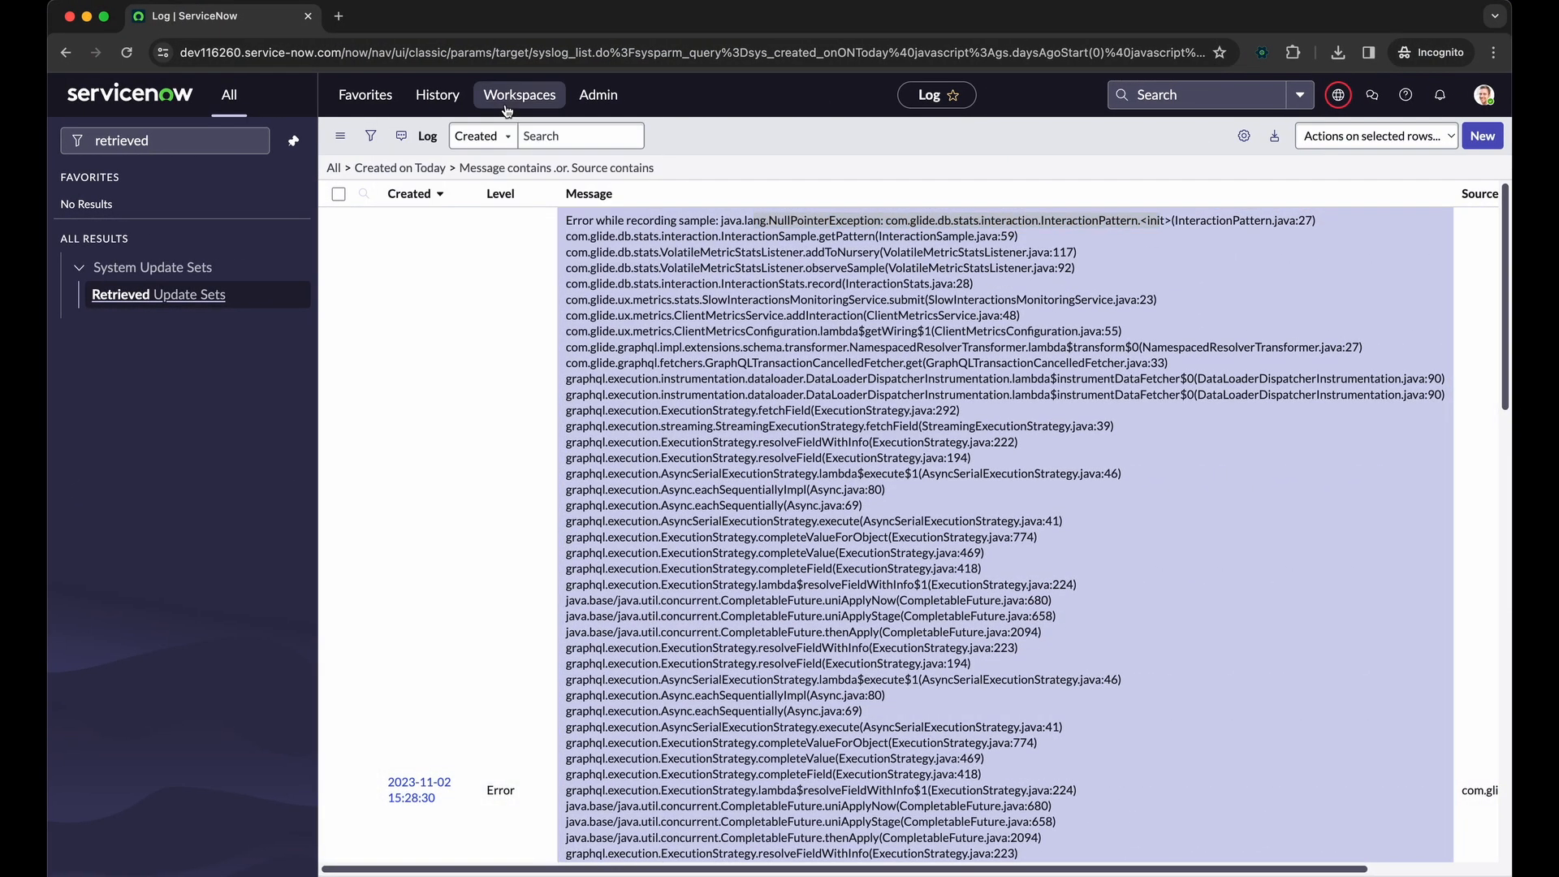
pyautogui.click(507, 111)
pyautogui.click(500, 223)
pyautogui.click(521, 104)
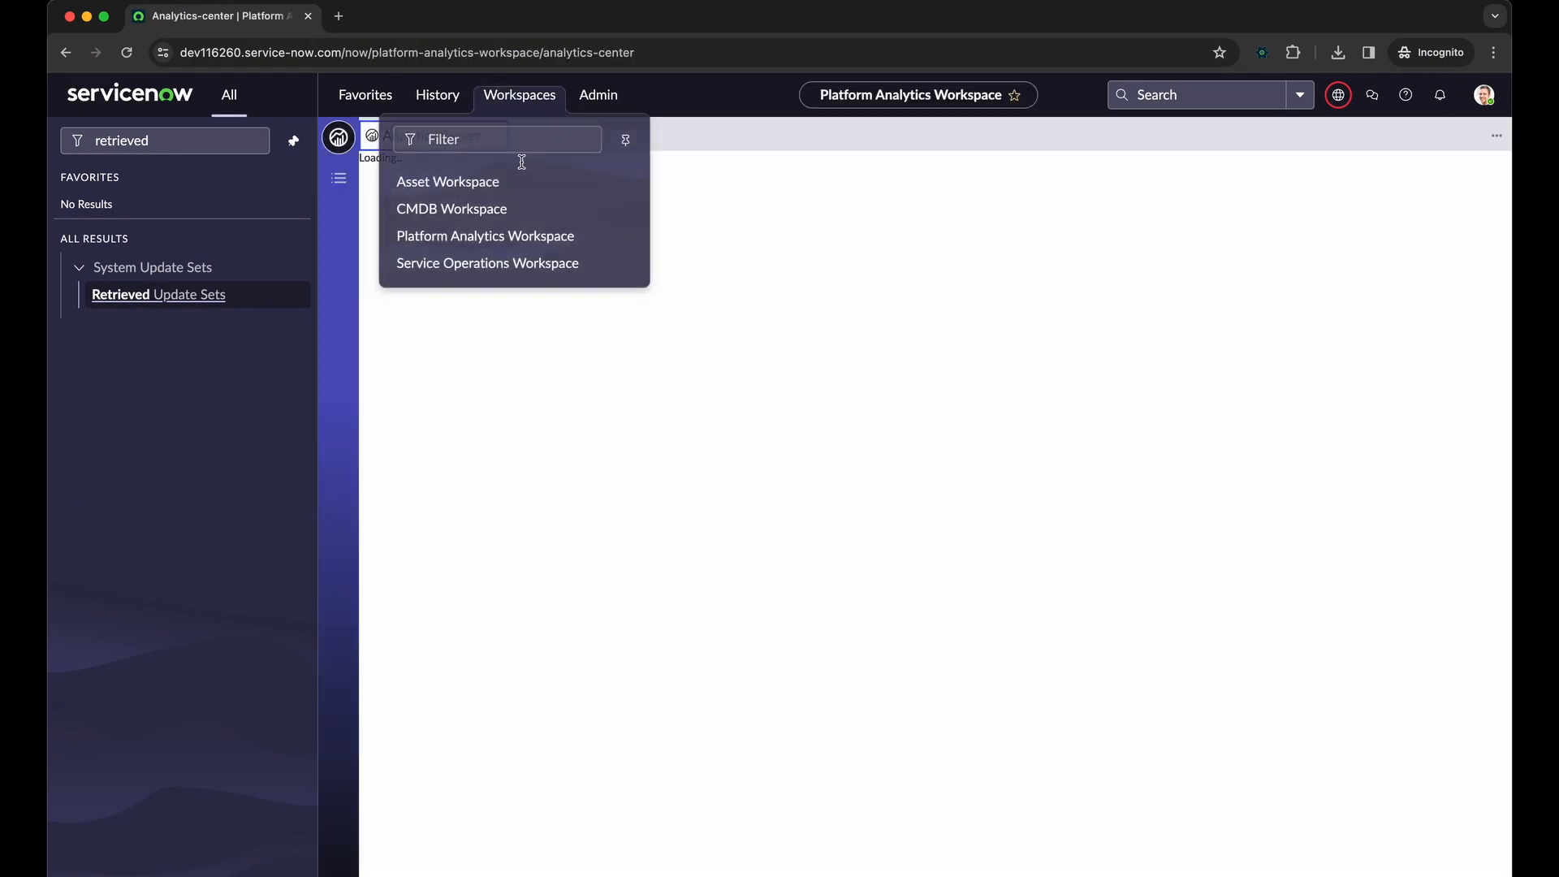
pyautogui.click(520, 260)
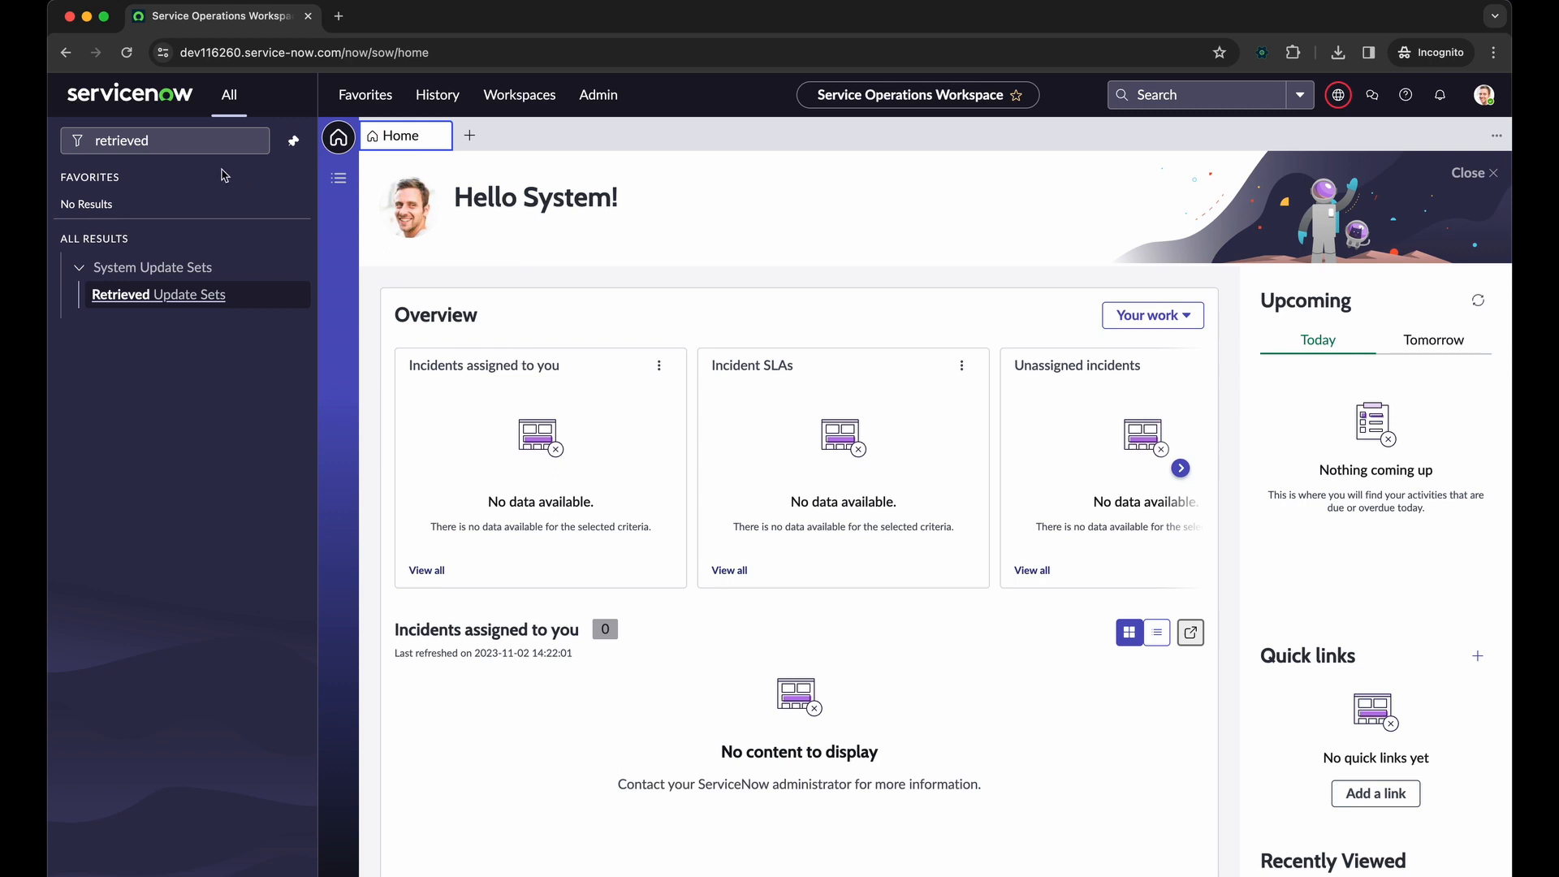
# Open UI Builder on the dev116260 instance and open the Service Operations Workspace experience from its second page of experiences
pyautogui.click(194, 138)
pyautogui.write('/uib')
pyautogui.press('Return')
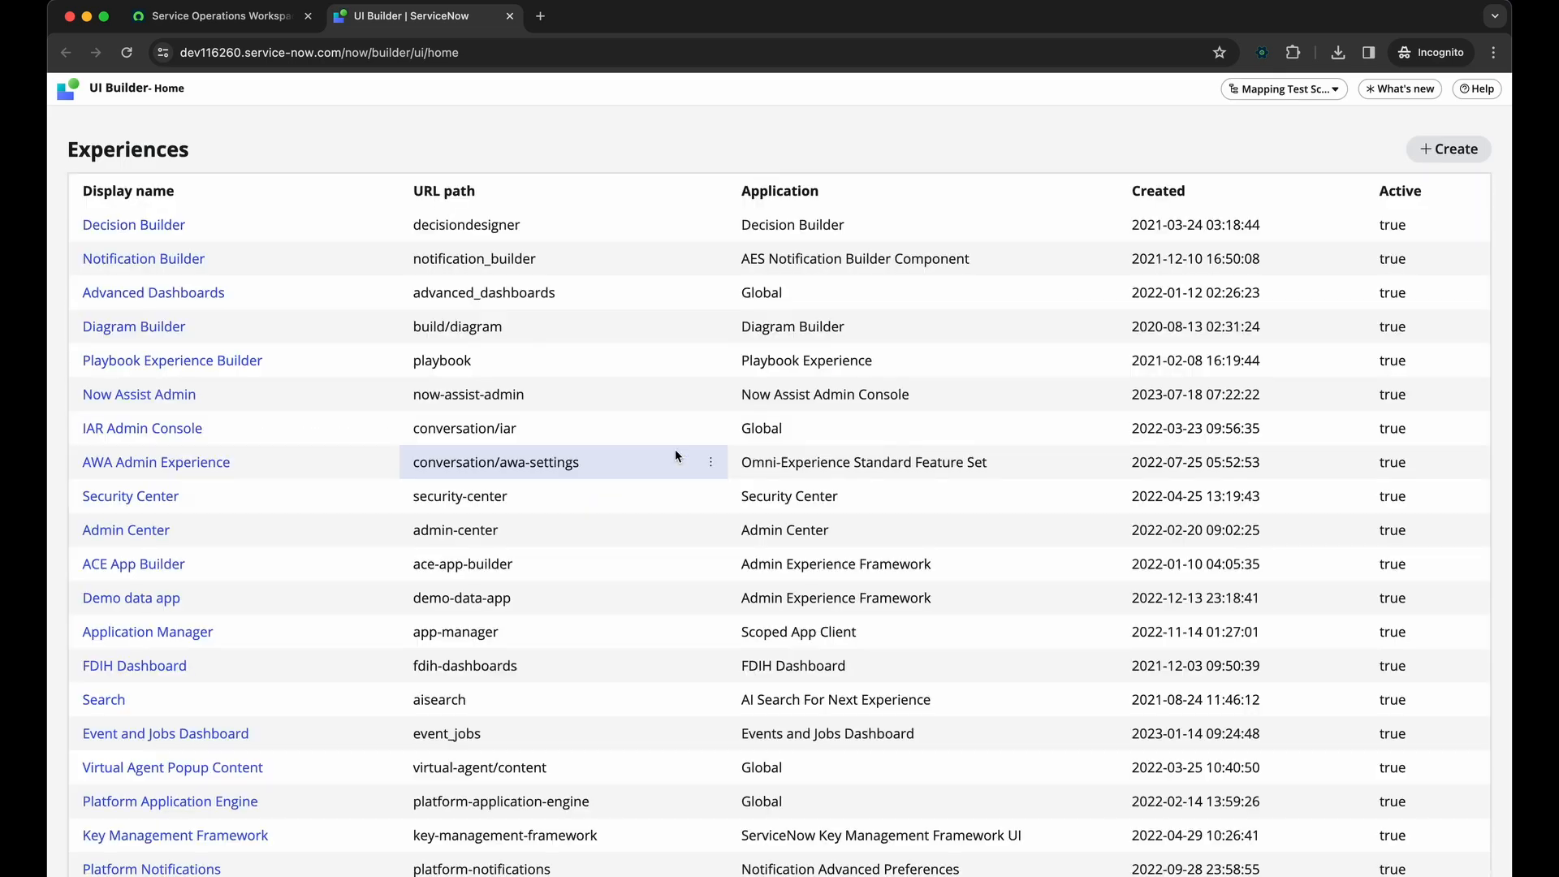
pyautogui.scroll(-5, 328, 503)
pyautogui.scroll(4, 222, 325)
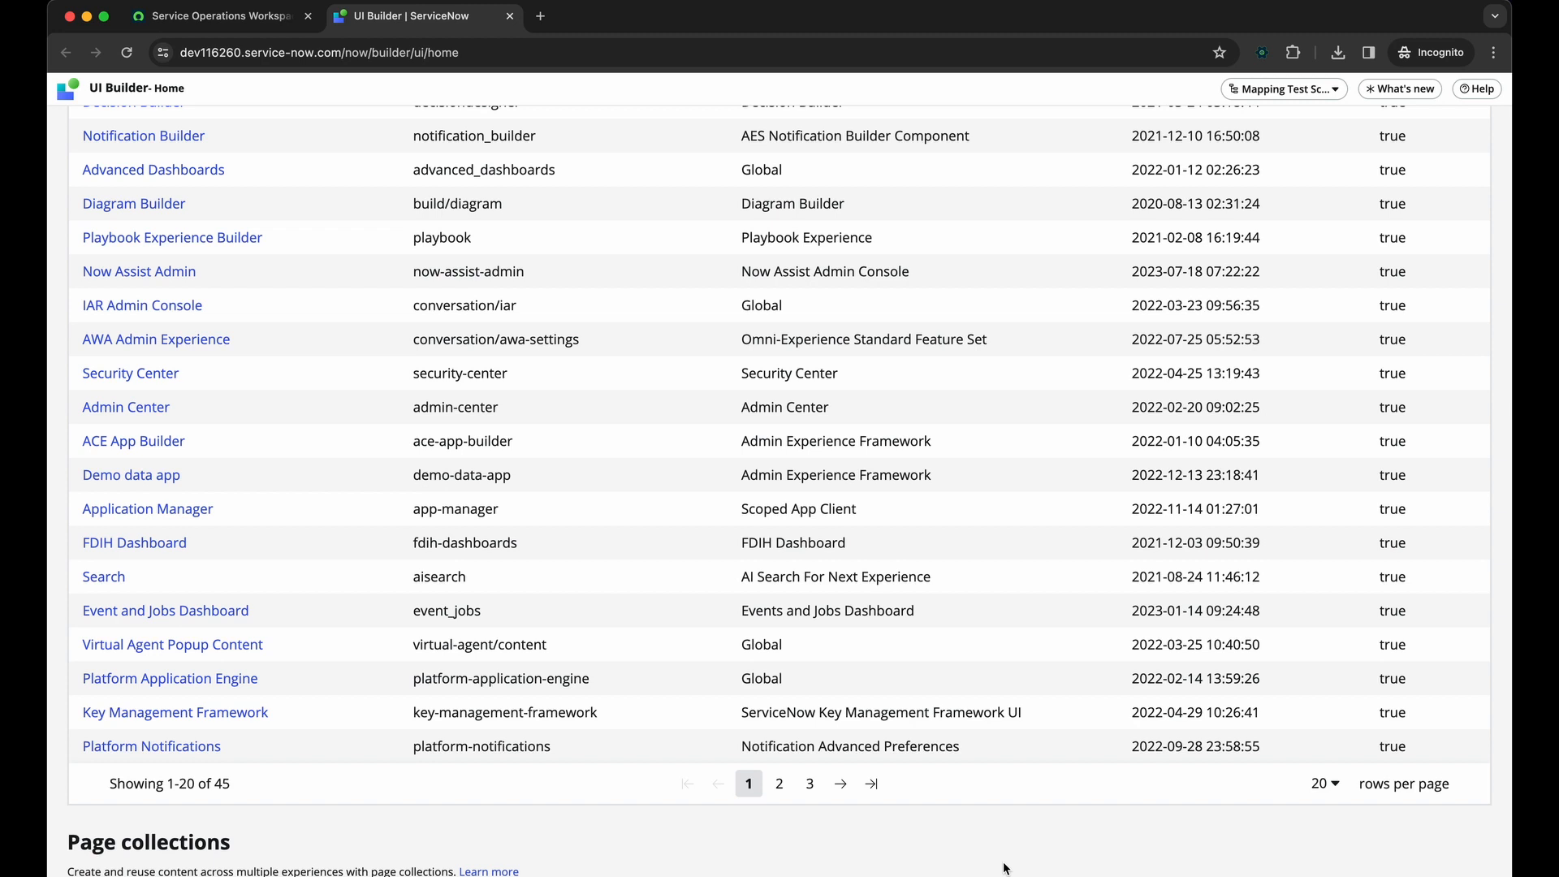
pyautogui.click(780, 783)
pyautogui.press('super+f')
pyautogui.write('Service')
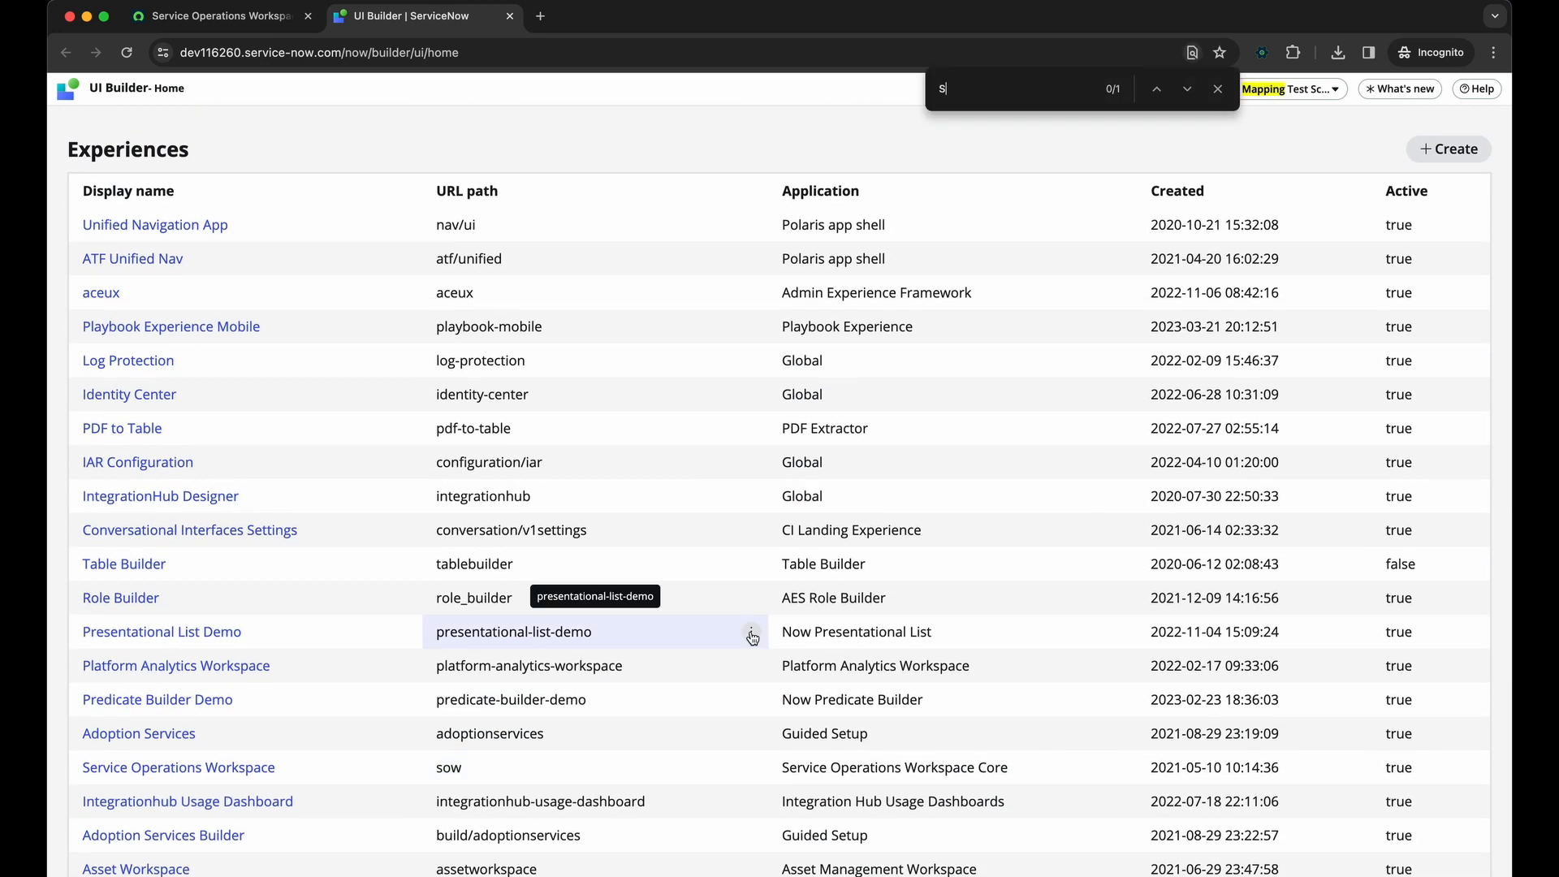
pyautogui.click(260, 776)
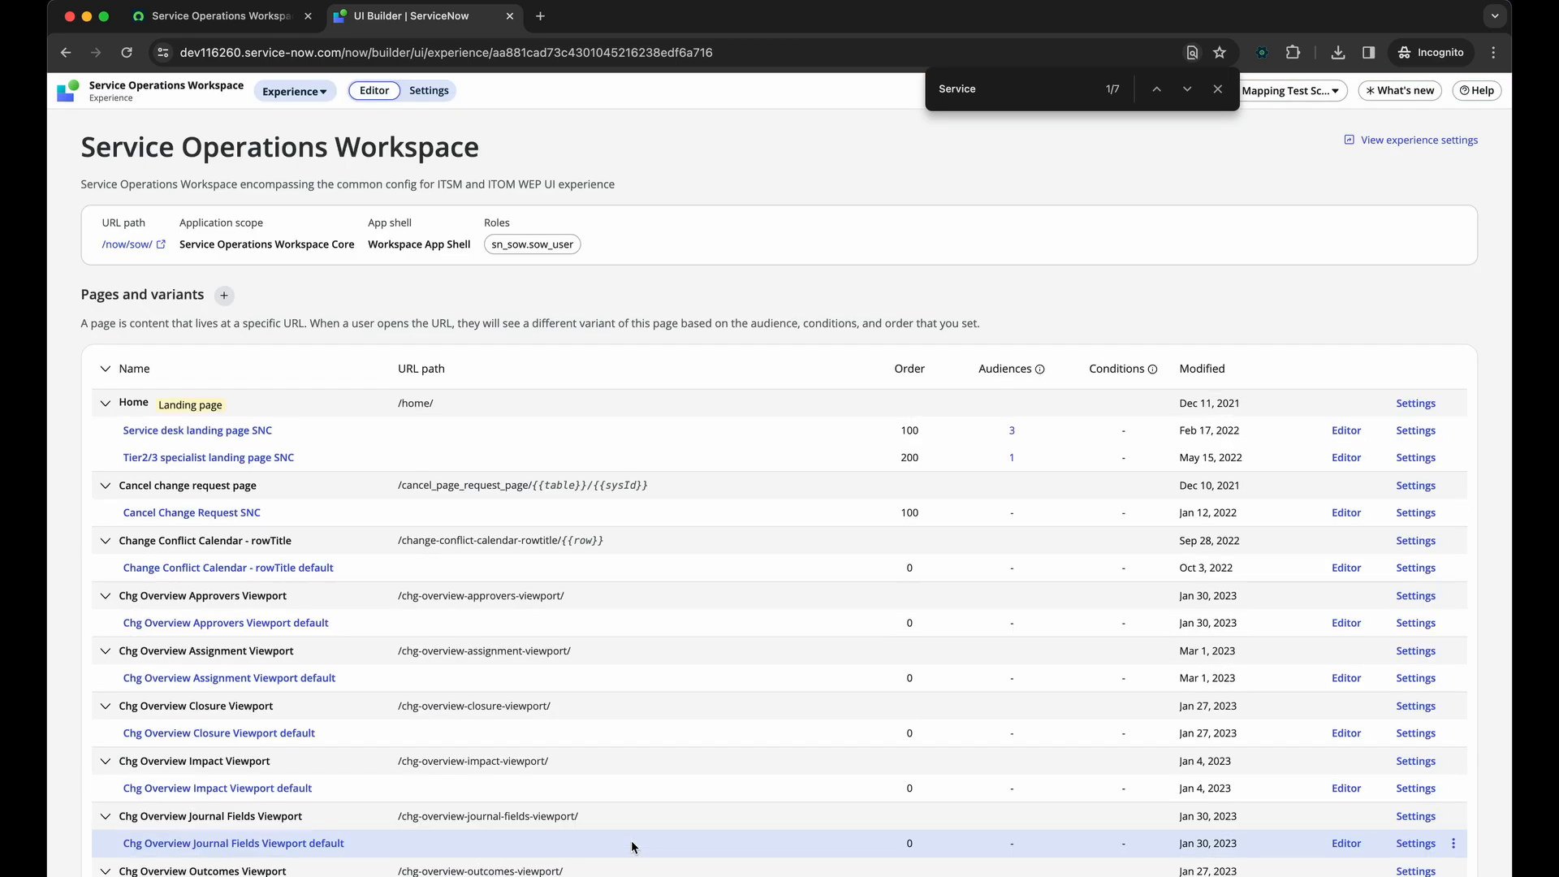
# Open the List SNC variant of the List page in the Service Operations Workspace experience
pyautogui.scroll(-10, 632, 847)
pyautogui.scroll(-10, 632, 847)
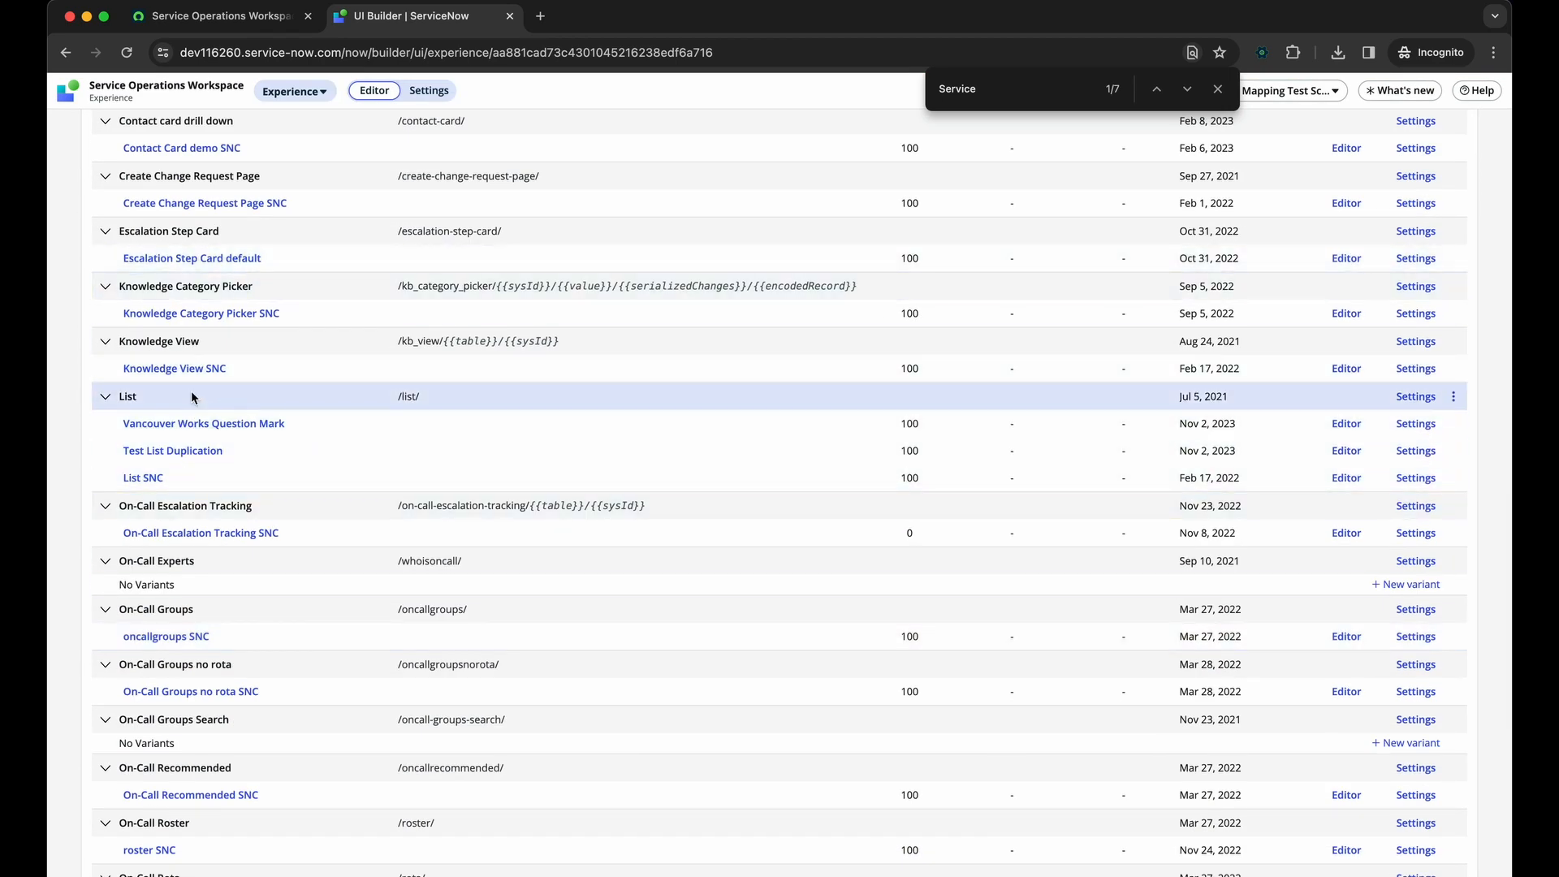
pyautogui.scroll(-5, 220, 430)
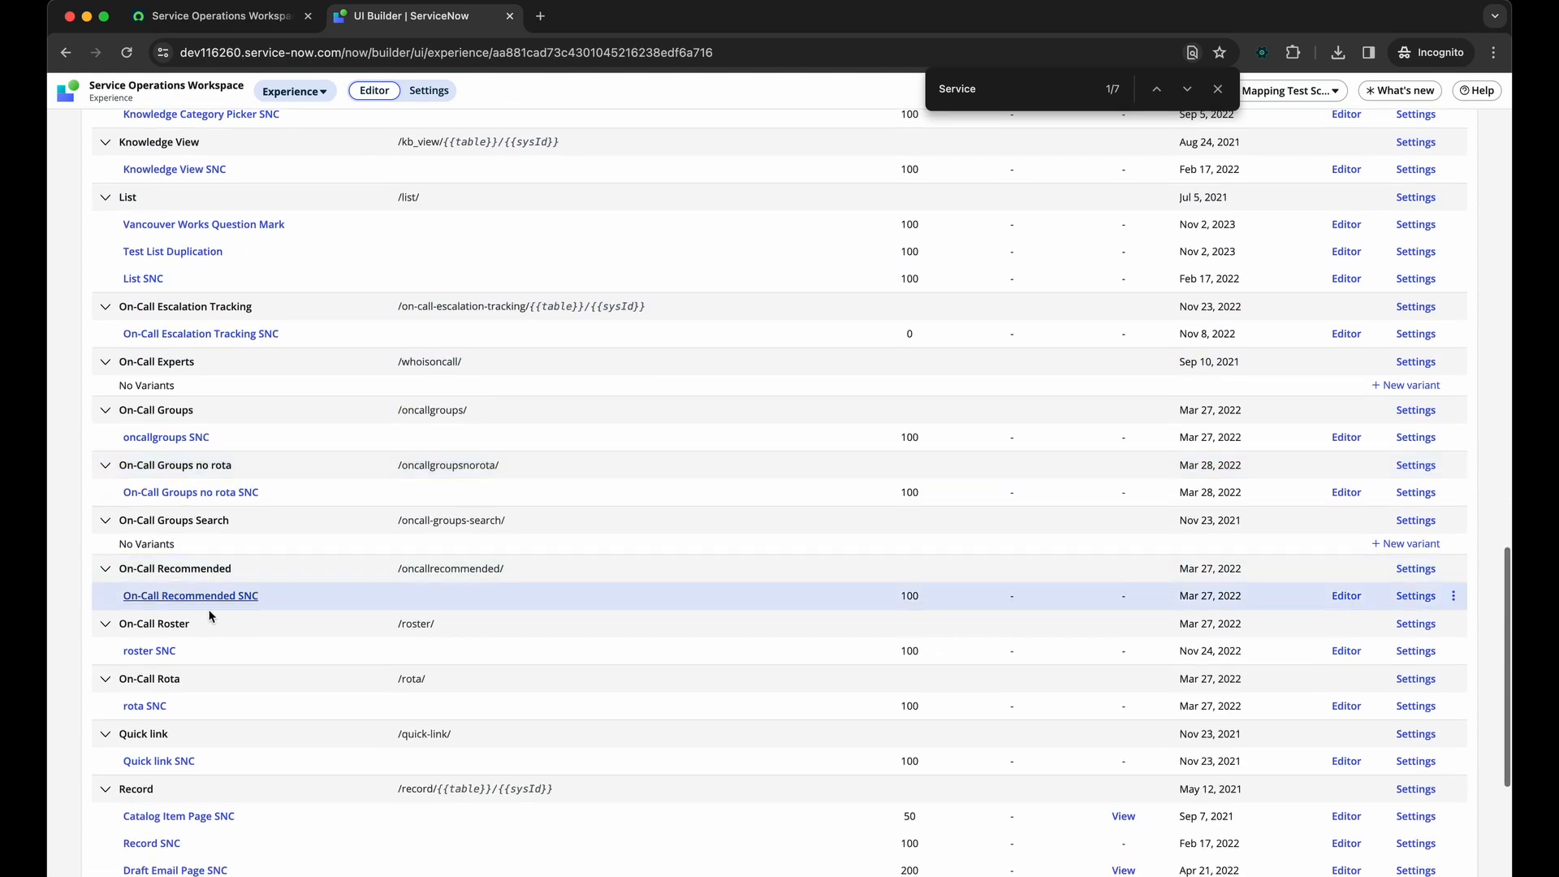
pyautogui.scroll(2, 225, 428)
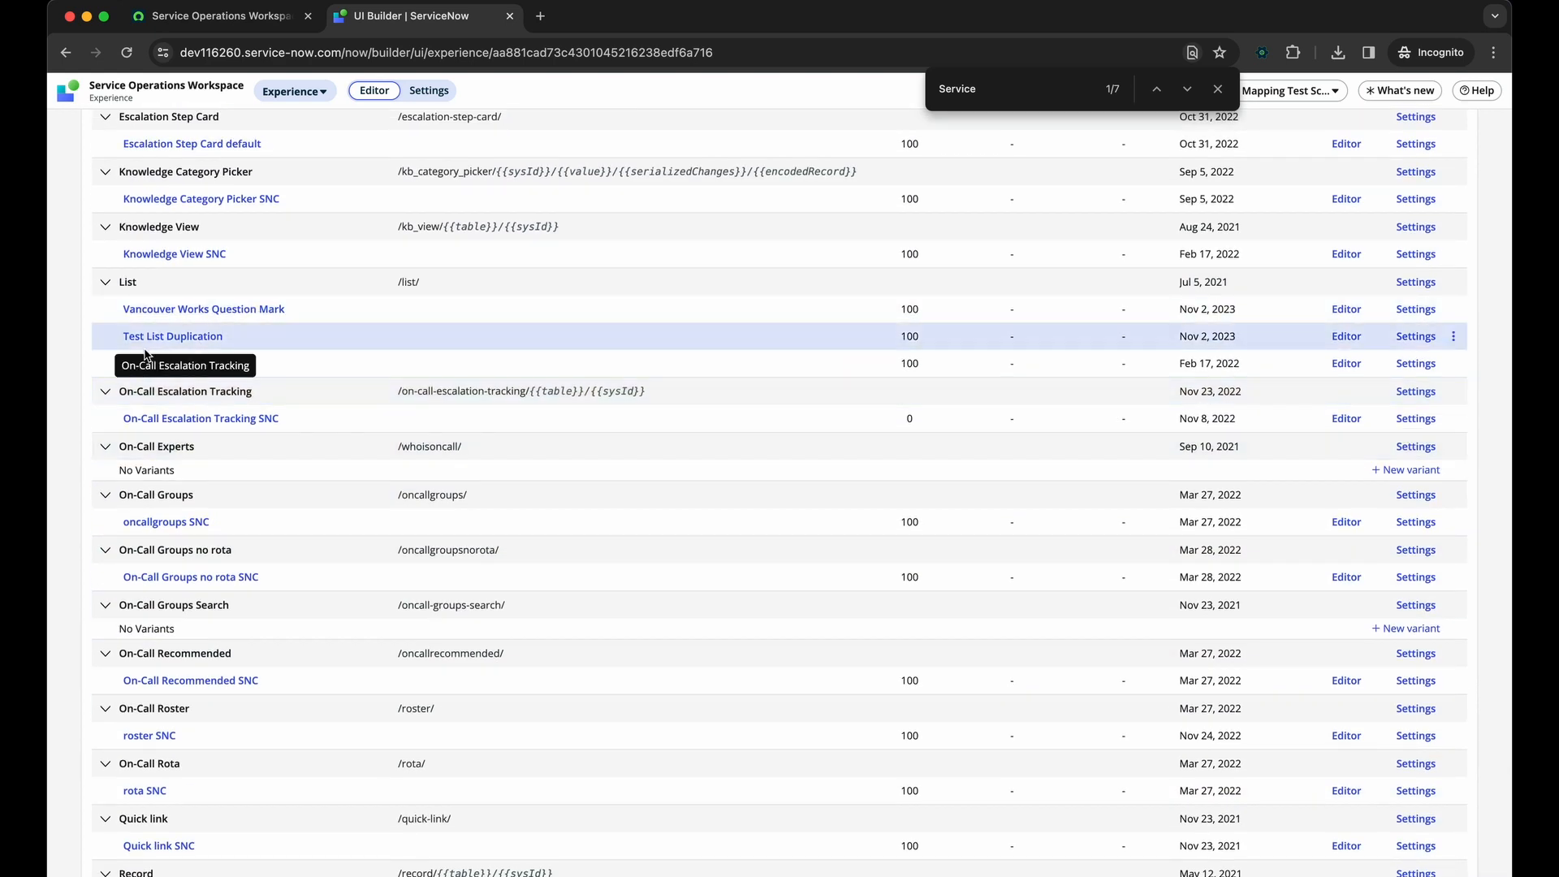
pyautogui.press('Escape')
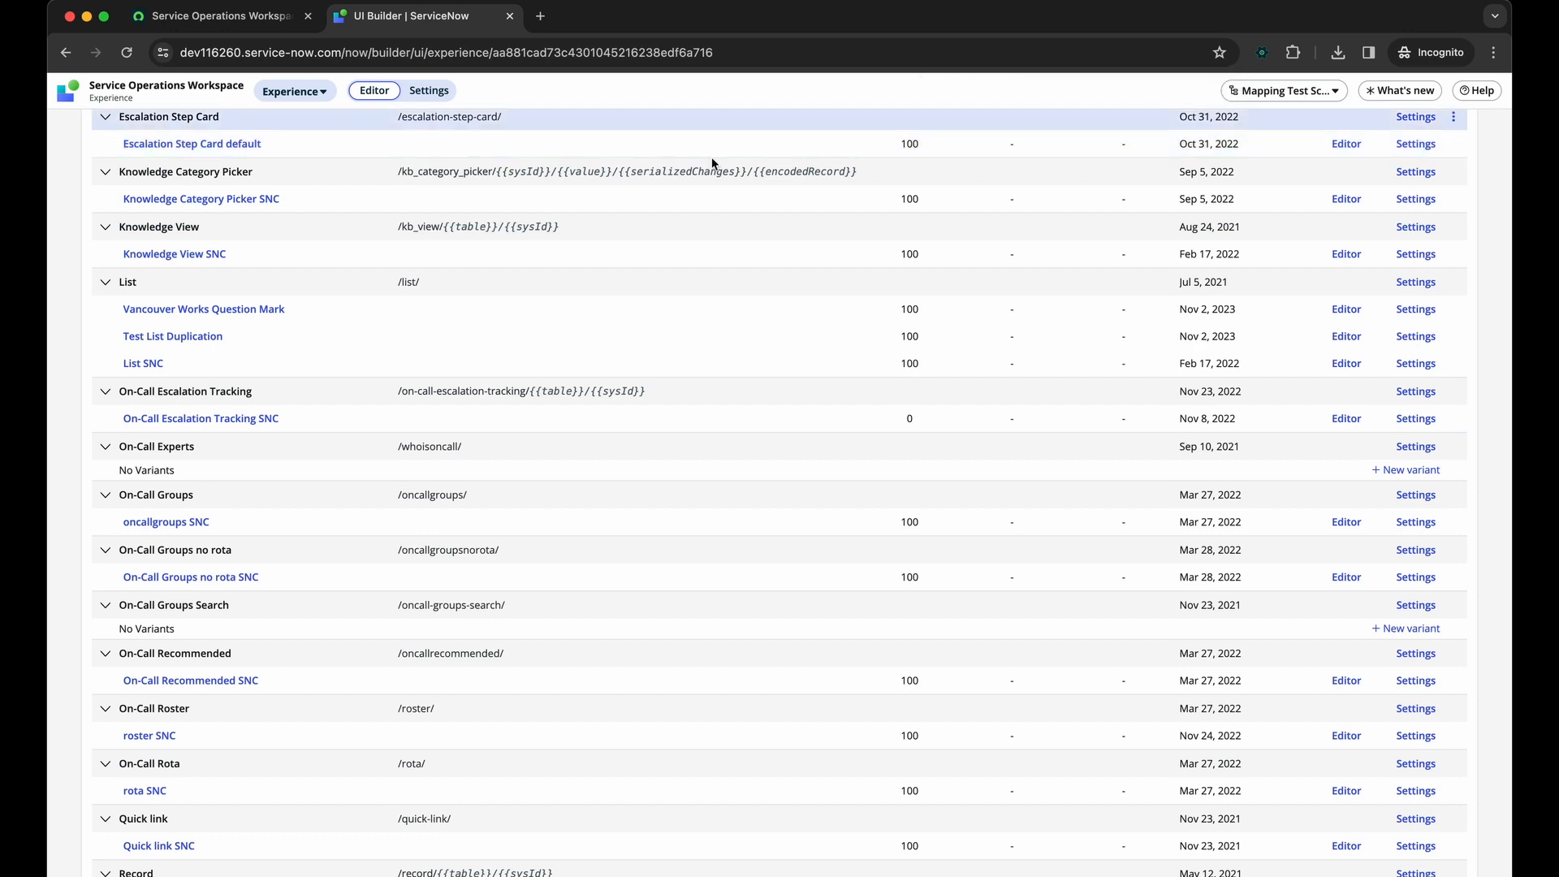
pyautogui.click(139, 364)
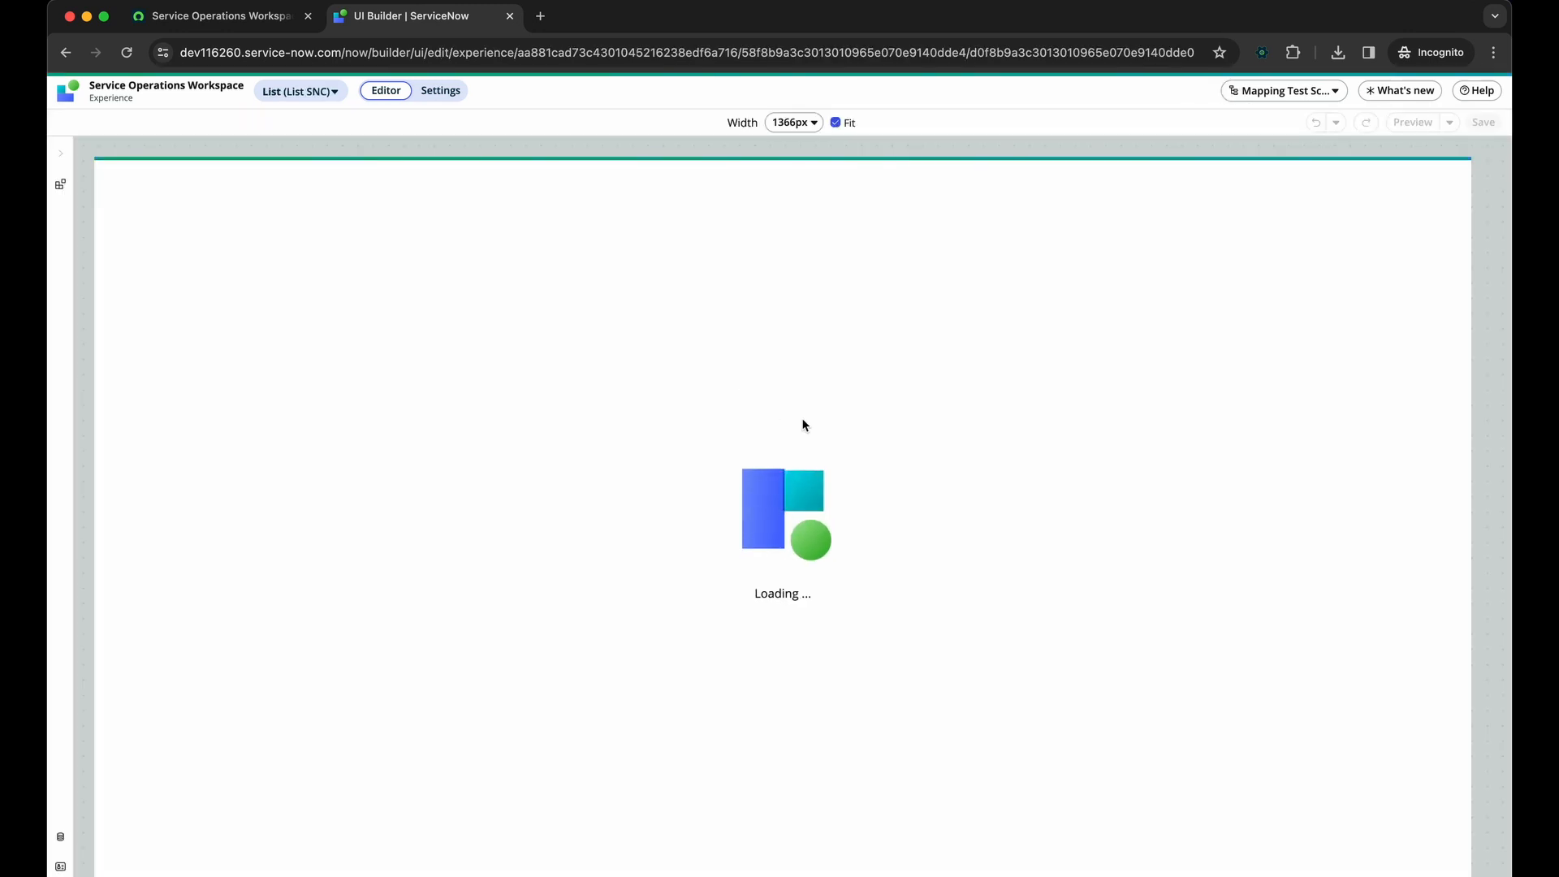
# Open ServiceNow Studio and create a scoped application named Community Test Scope 2
pyautogui.write('/st')
pyautogui.press('Return')
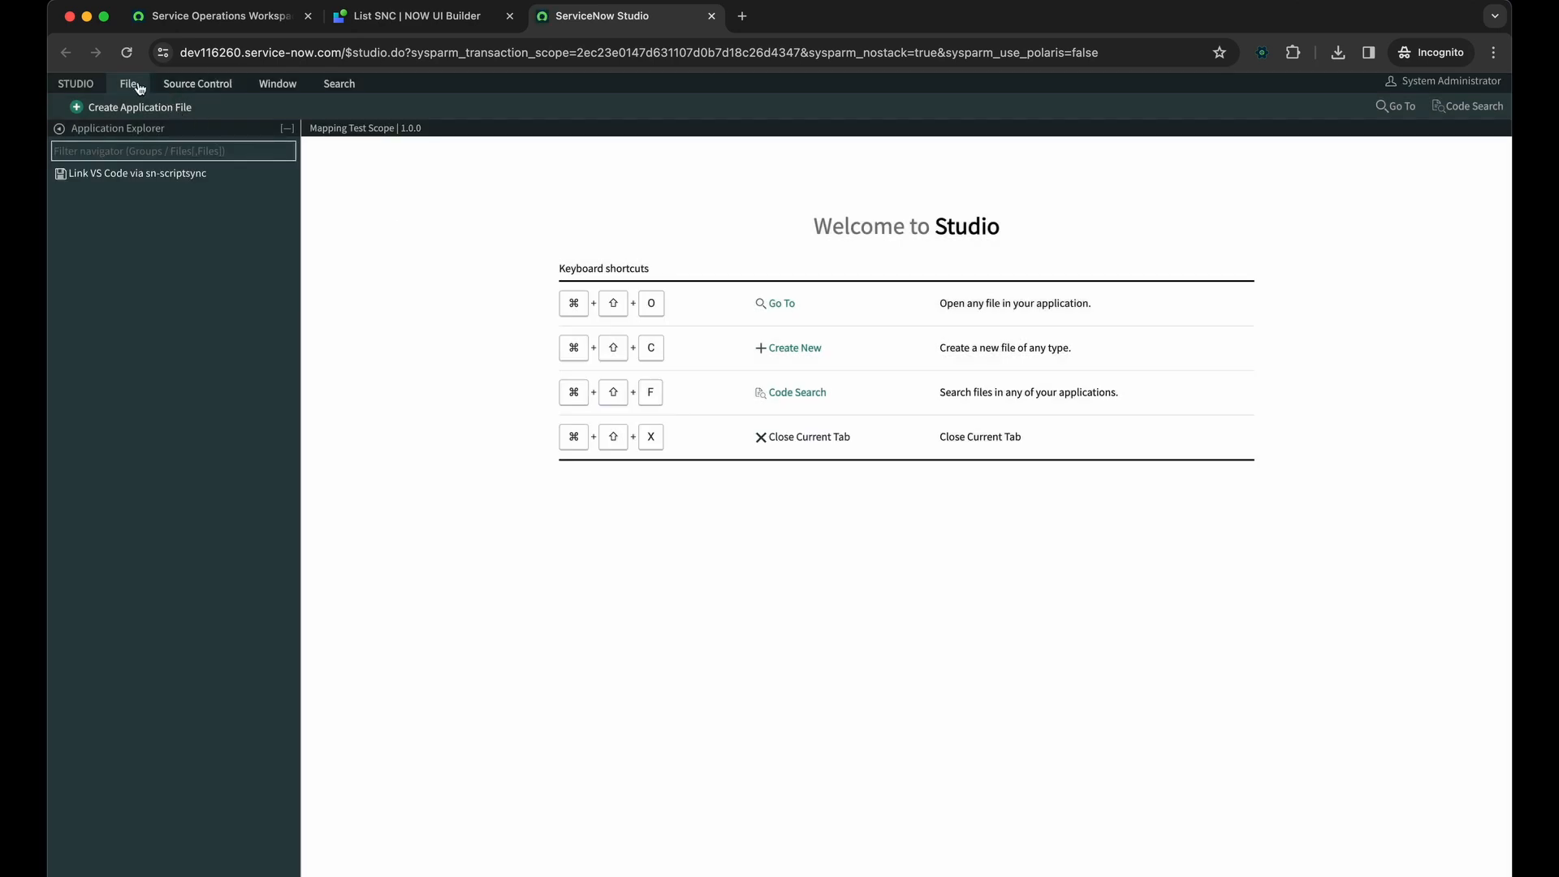
pyautogui.click(129, 84)
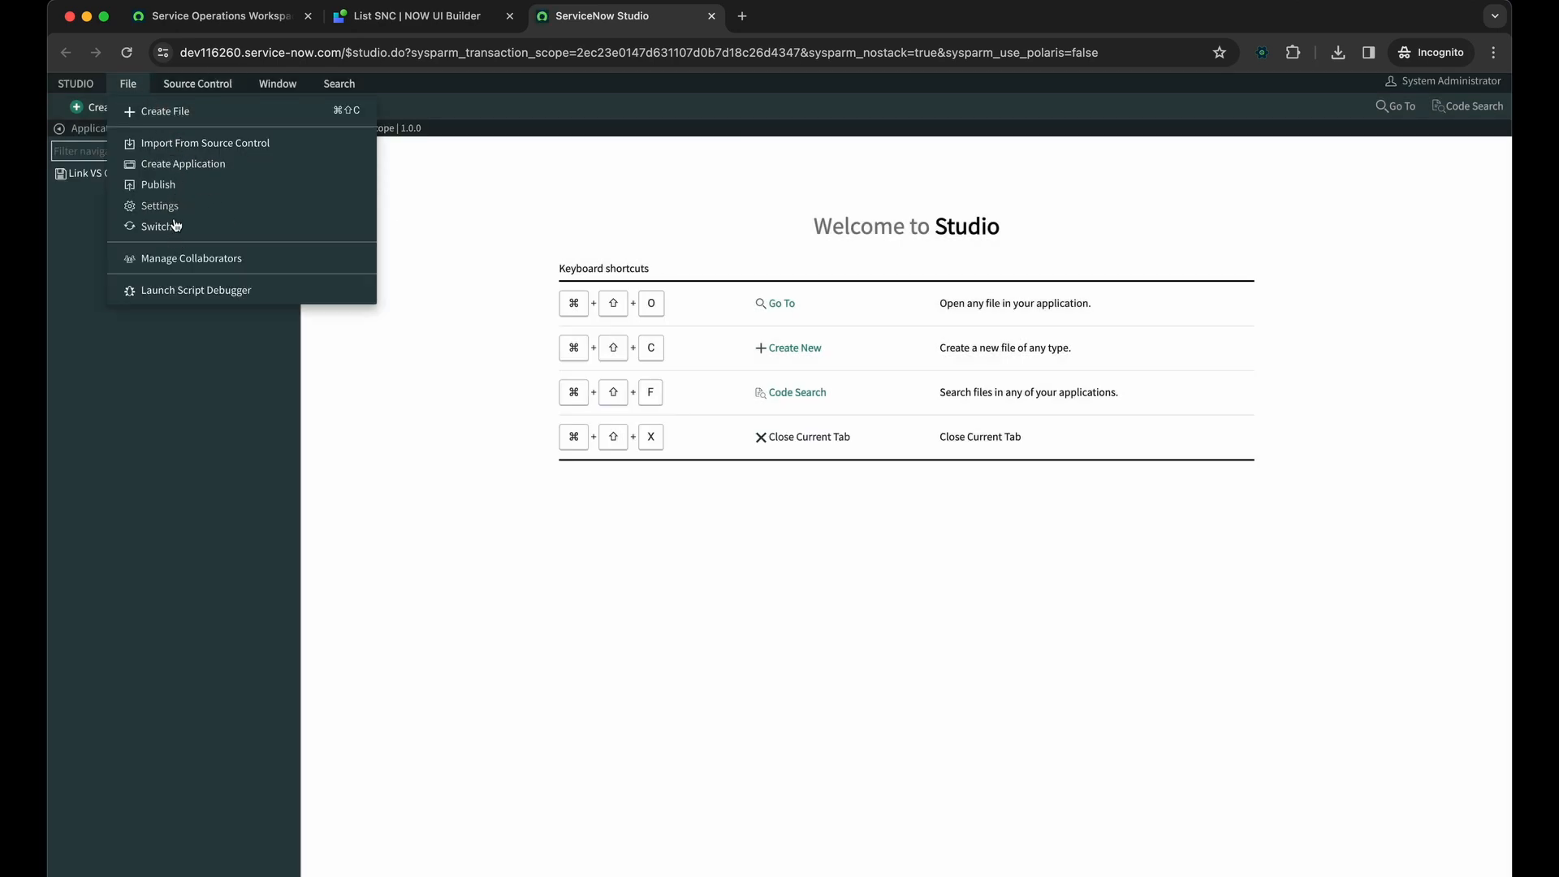
pyautogui.click(175, 165)
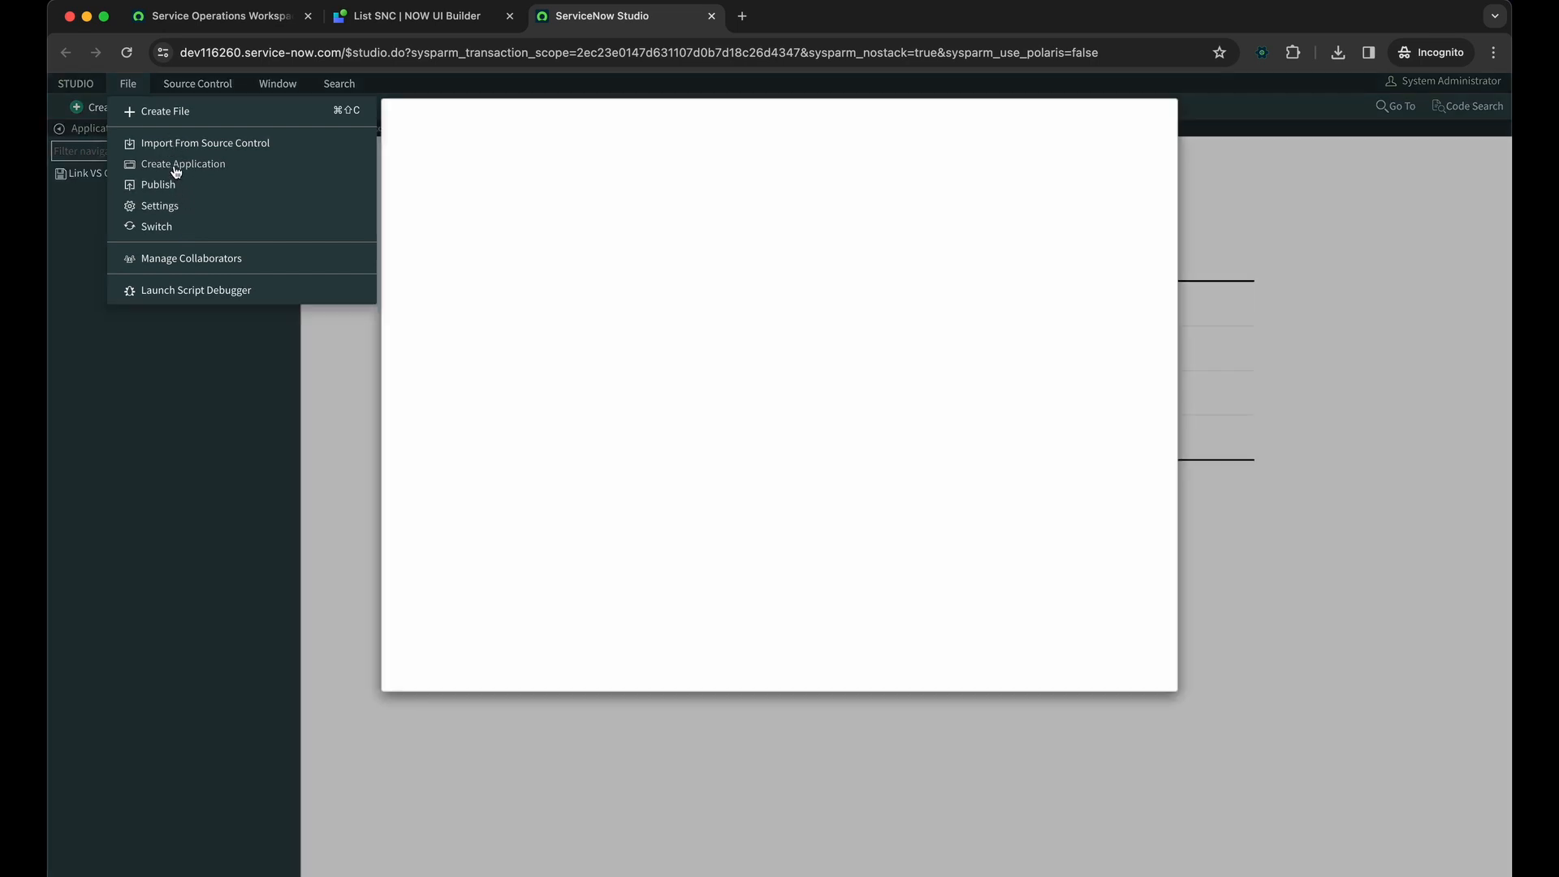
pyautogui.click(708, 349)
pyautogui.write('Community Test Scope 2')
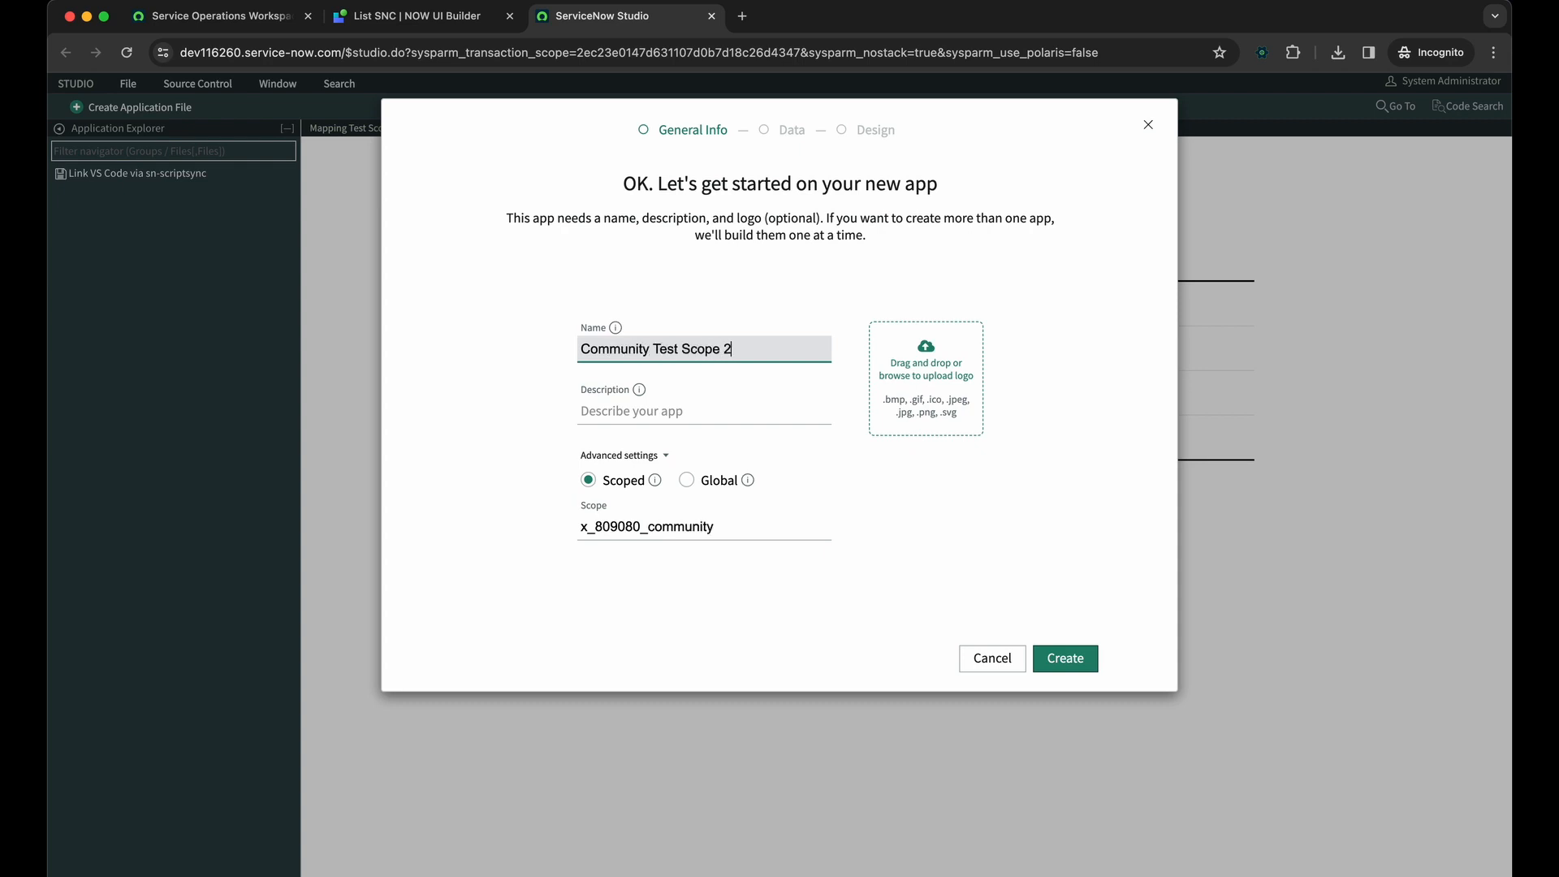
pyautogui.click(1047, 656)
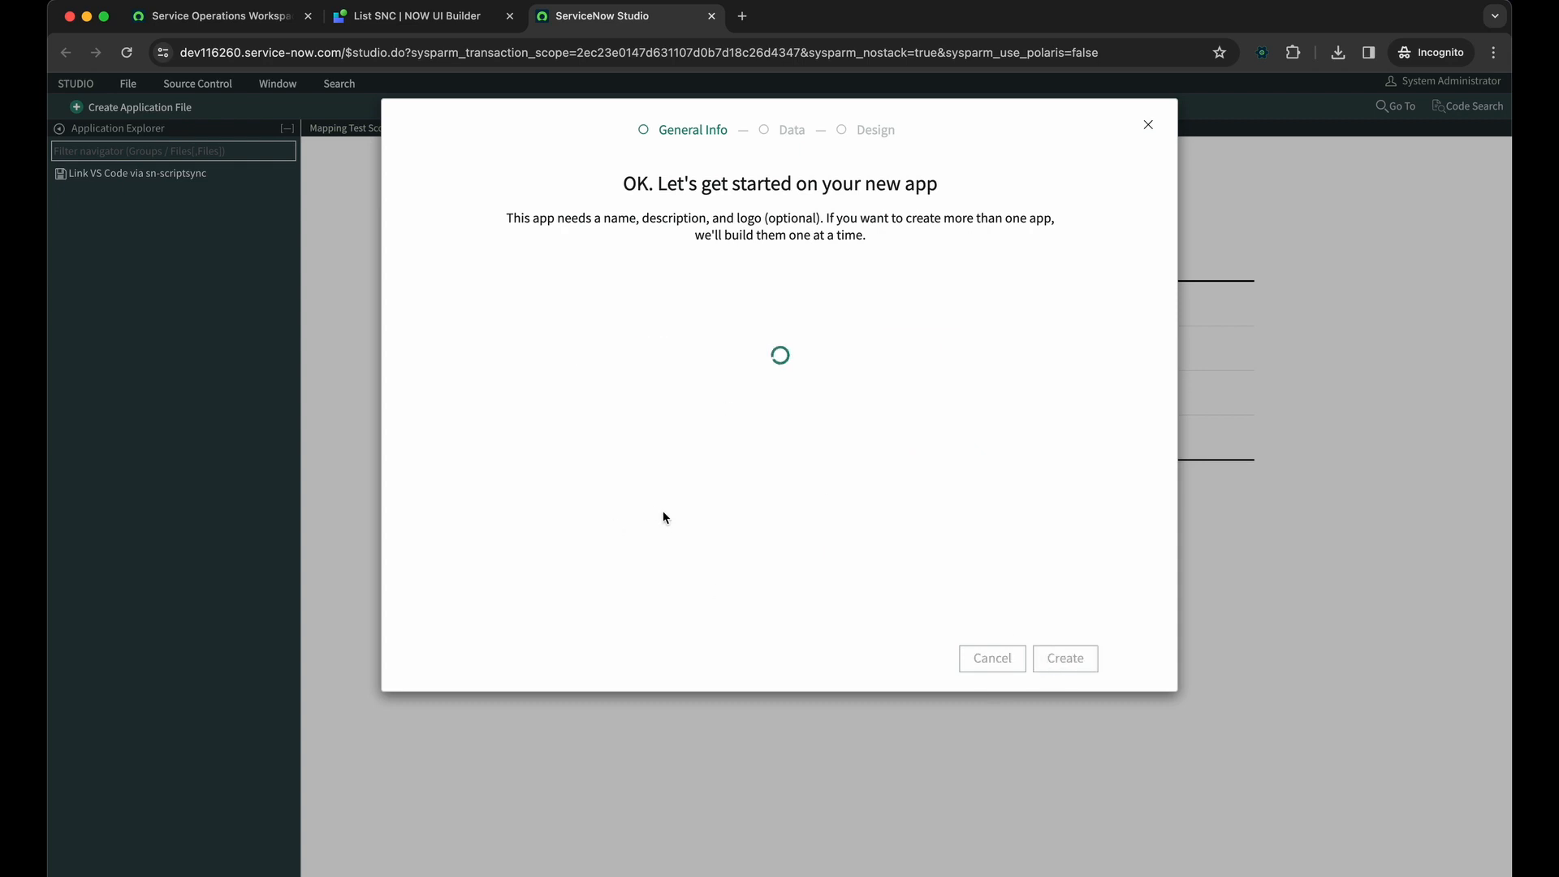
pyautogui.click(523, 668)
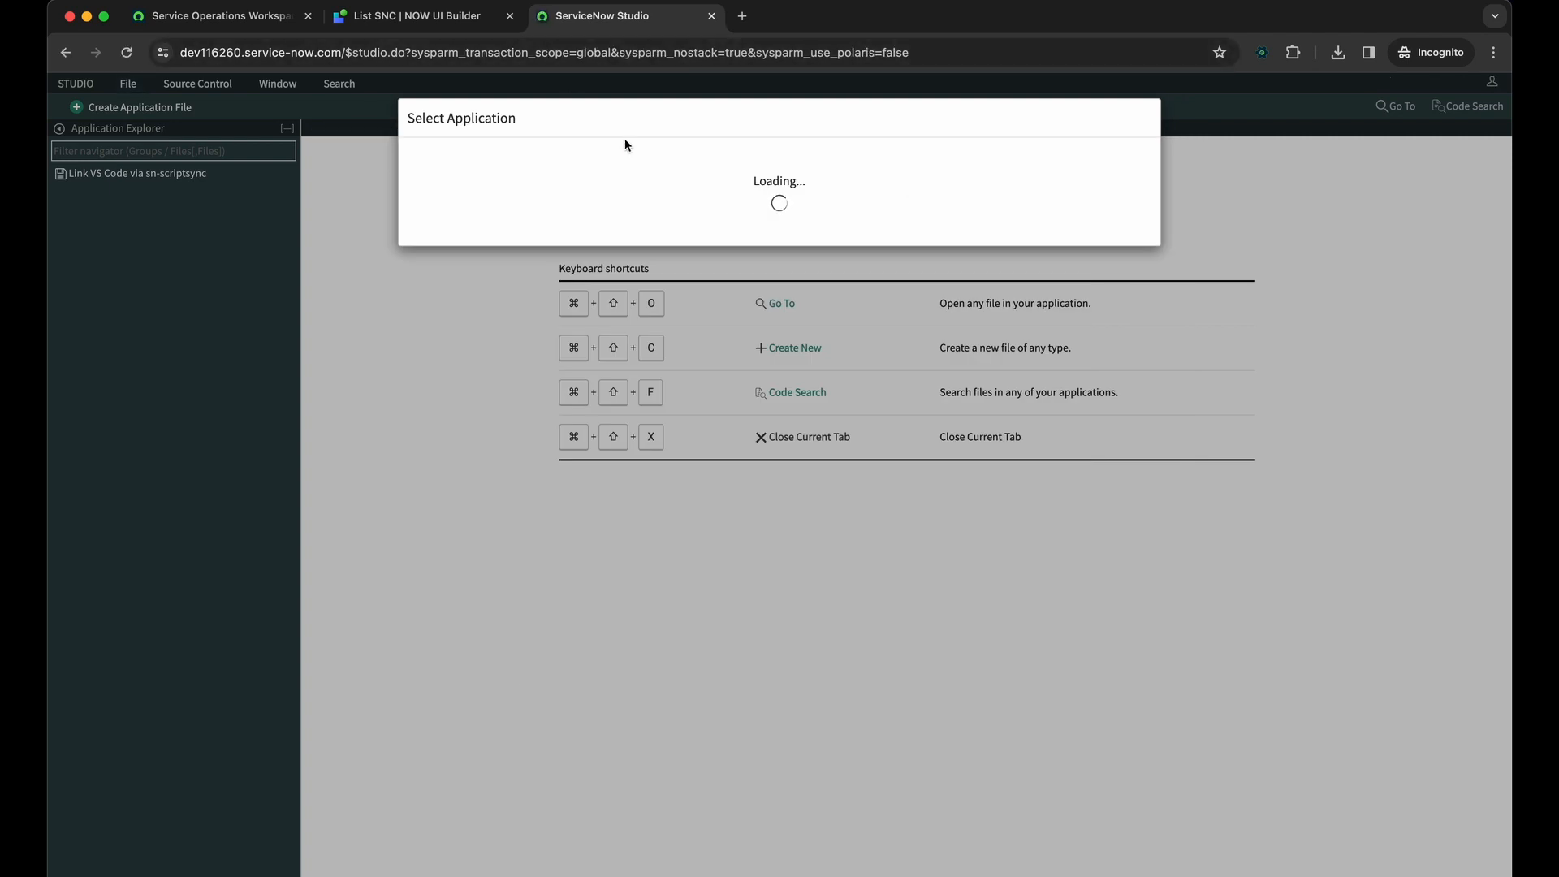
# Return to UI Builder, reload the List SNC variant in the new scope and open its page definition record
pyautogui.click(479, 20)
pyautogui.click(483, 48)
pyautogui.press('Return')
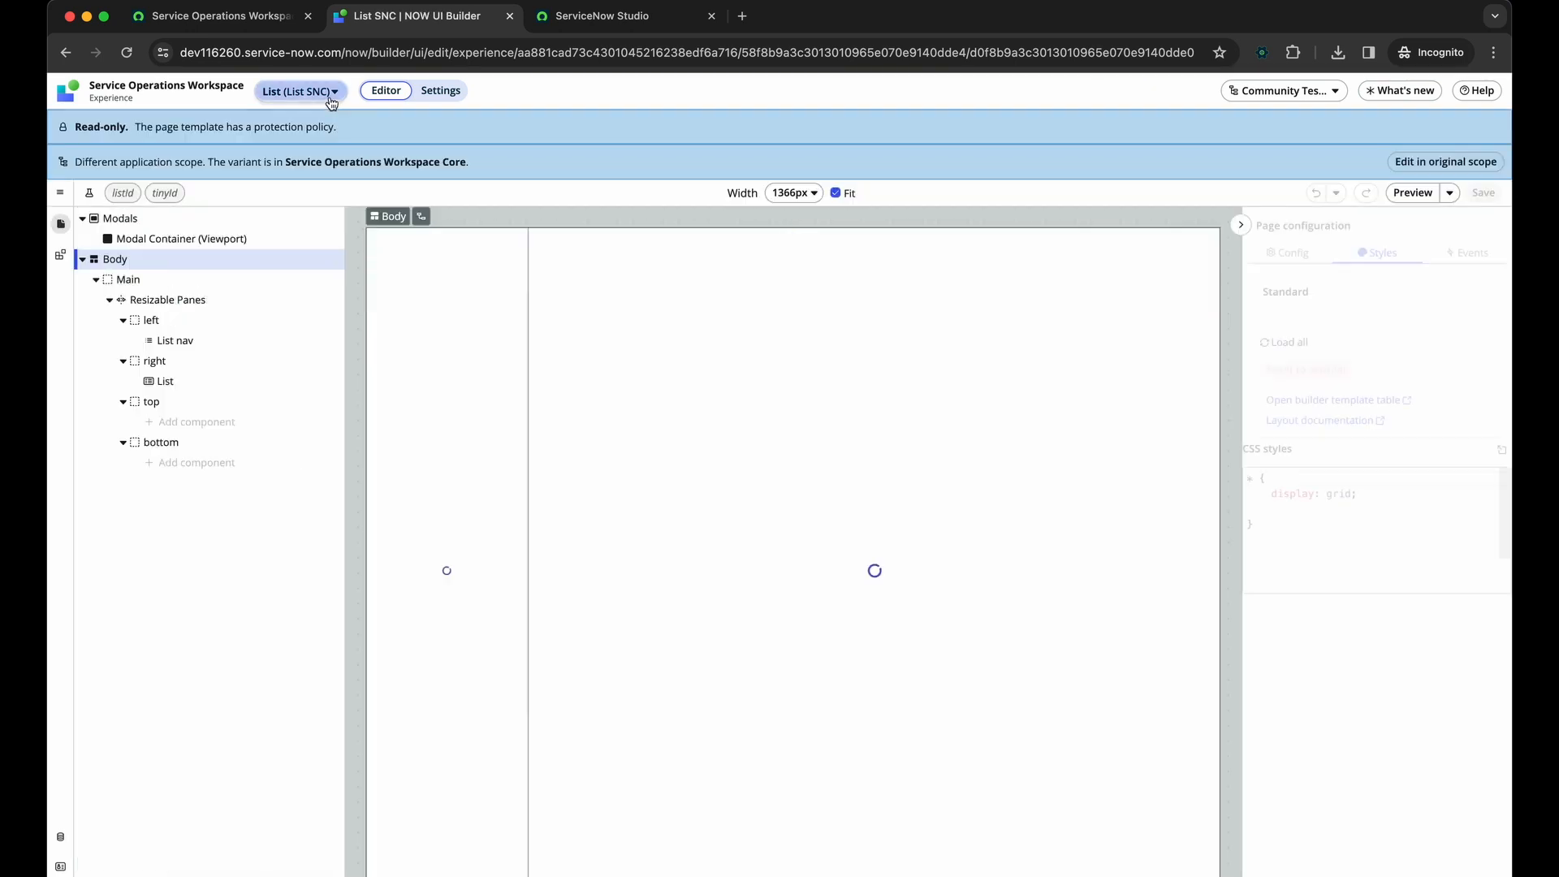
pyautogui.click(60, 192)
pyautogui.moveTo(243, 245)
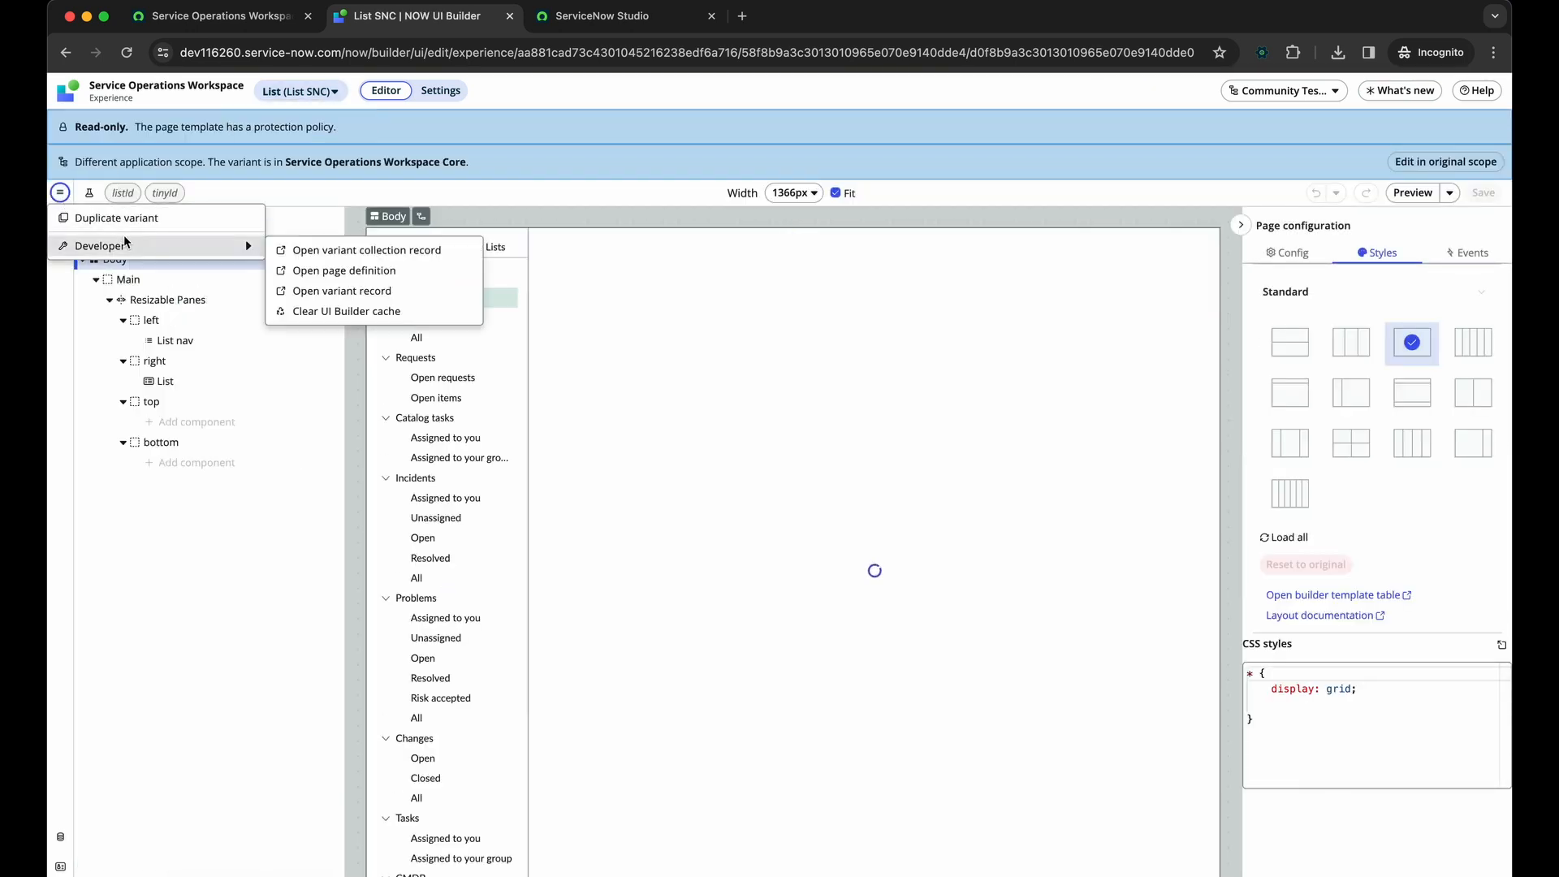
pyautogui.click(362, 280)
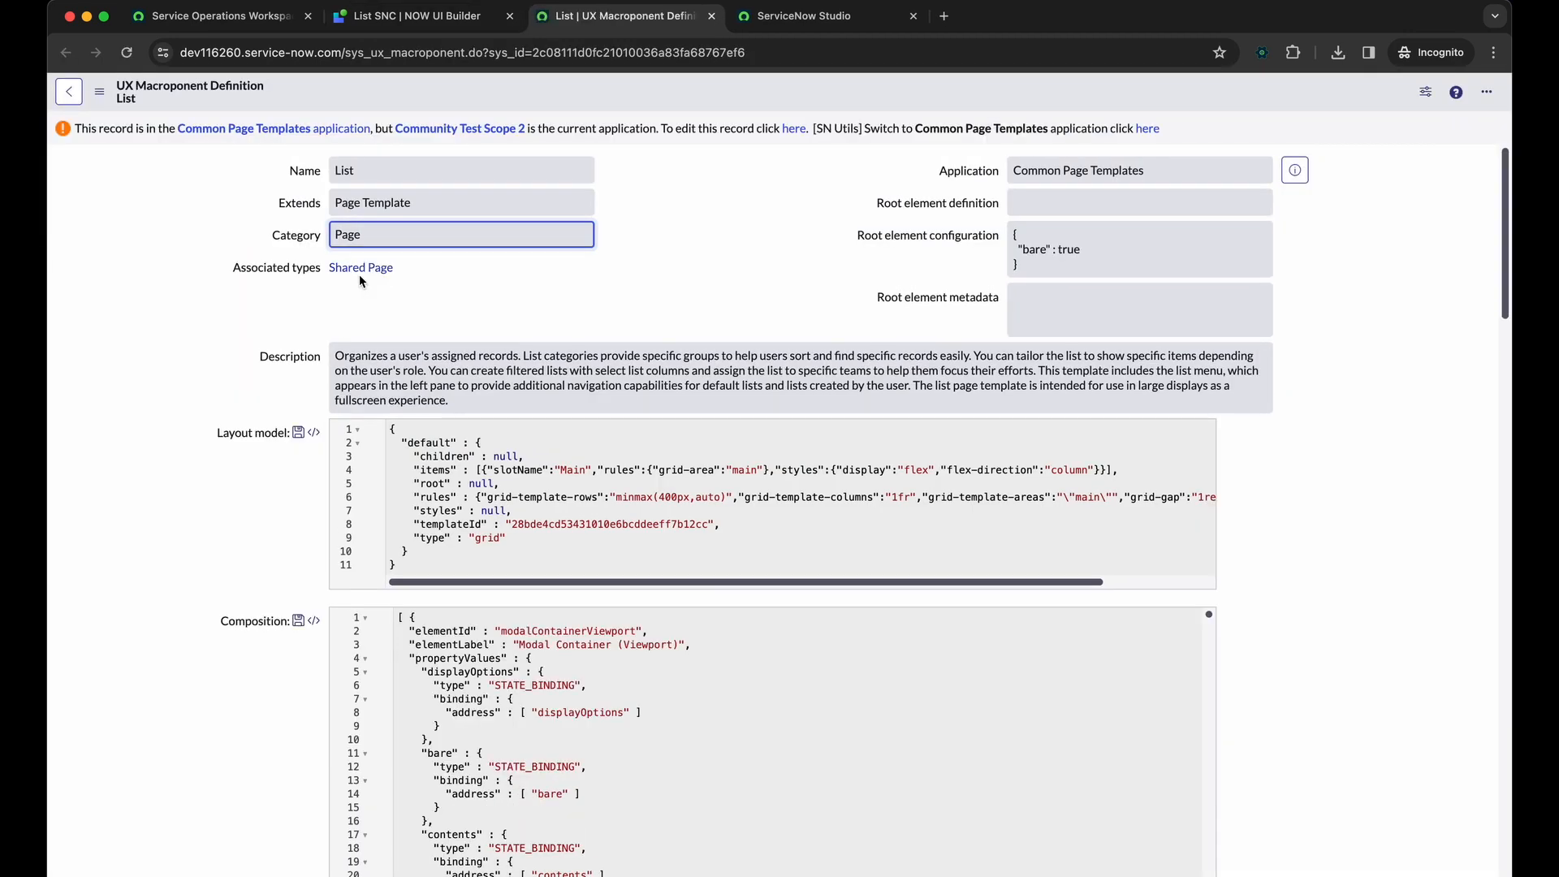
# List the UX add-on event mappings of the original List macroponent using the uxem slash command
pyautogui.press('/')
pyautogui.write('uxem')
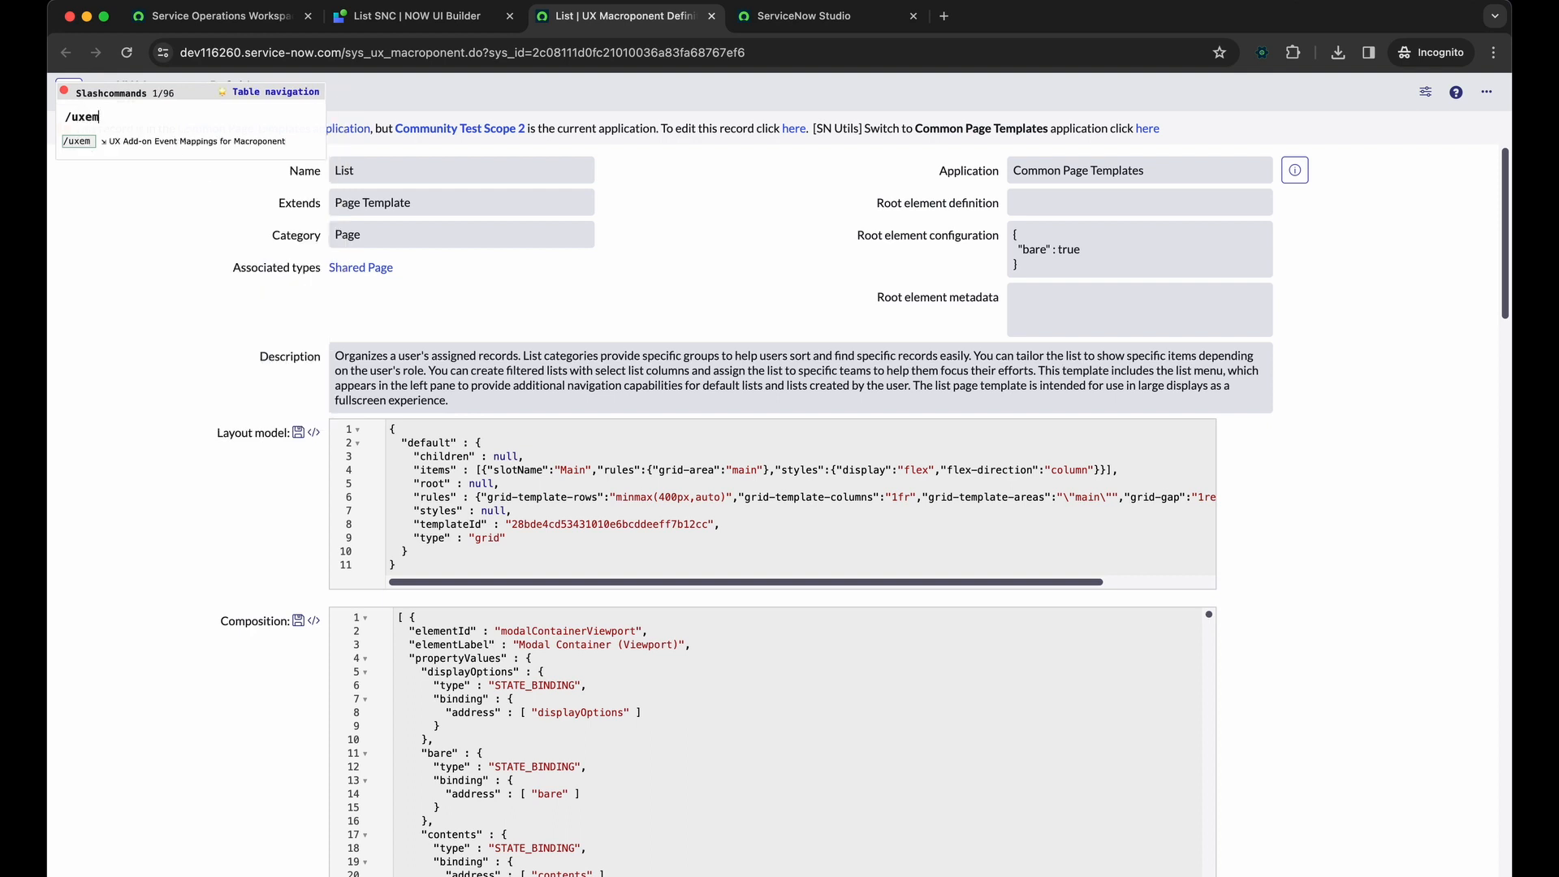
pyautogui.press('Return')
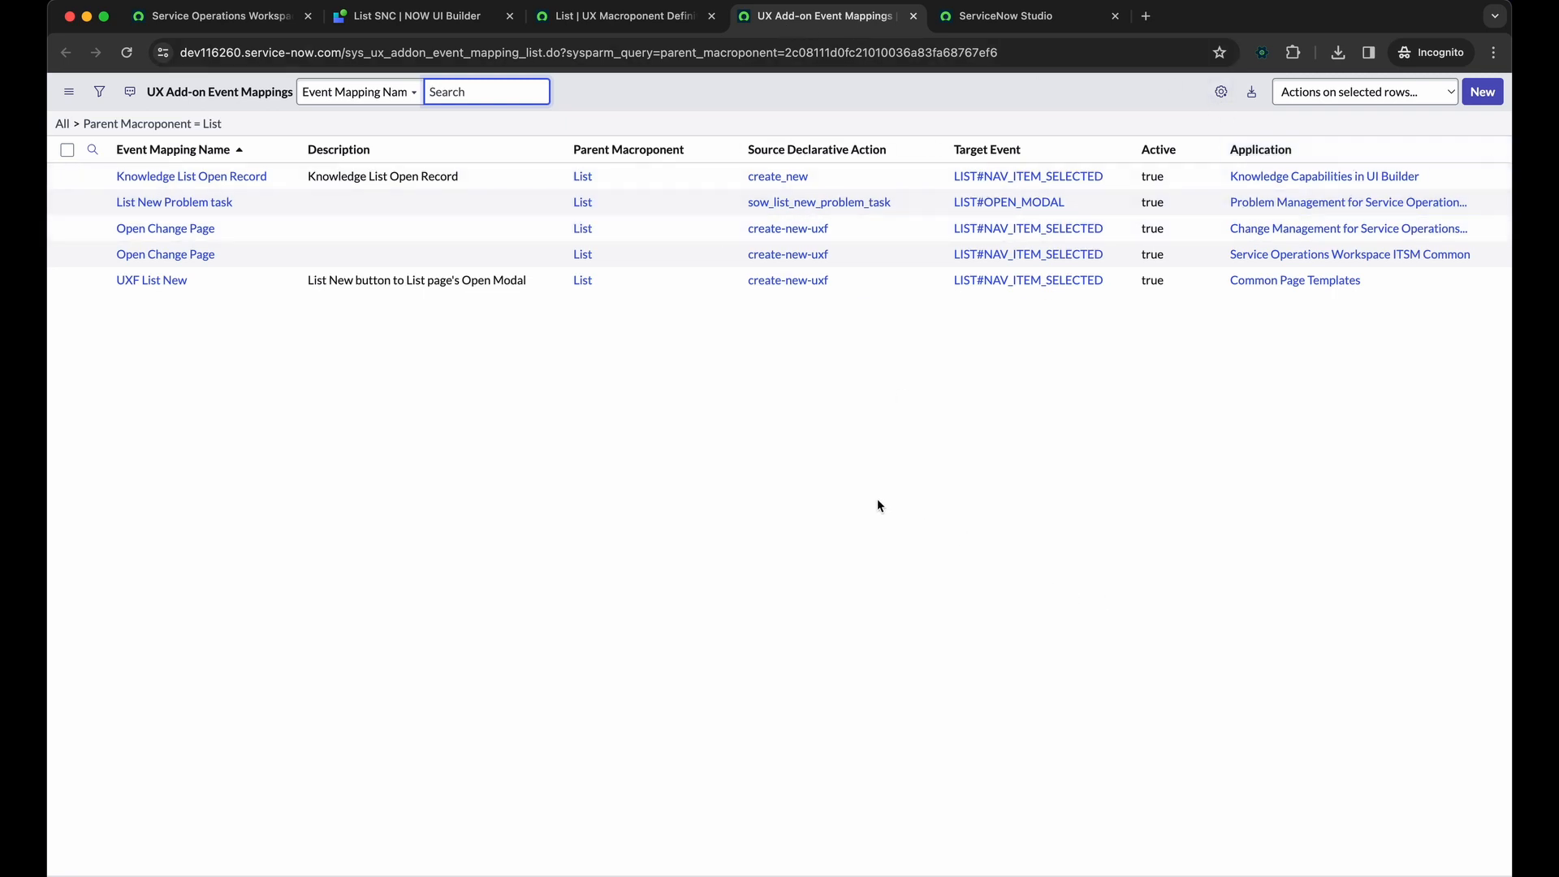
# Duplicate the List SNC variant under the name Community Test, without audiences or conditions, and dismiss the parameter sync notice
pyautogui.press('super+2')
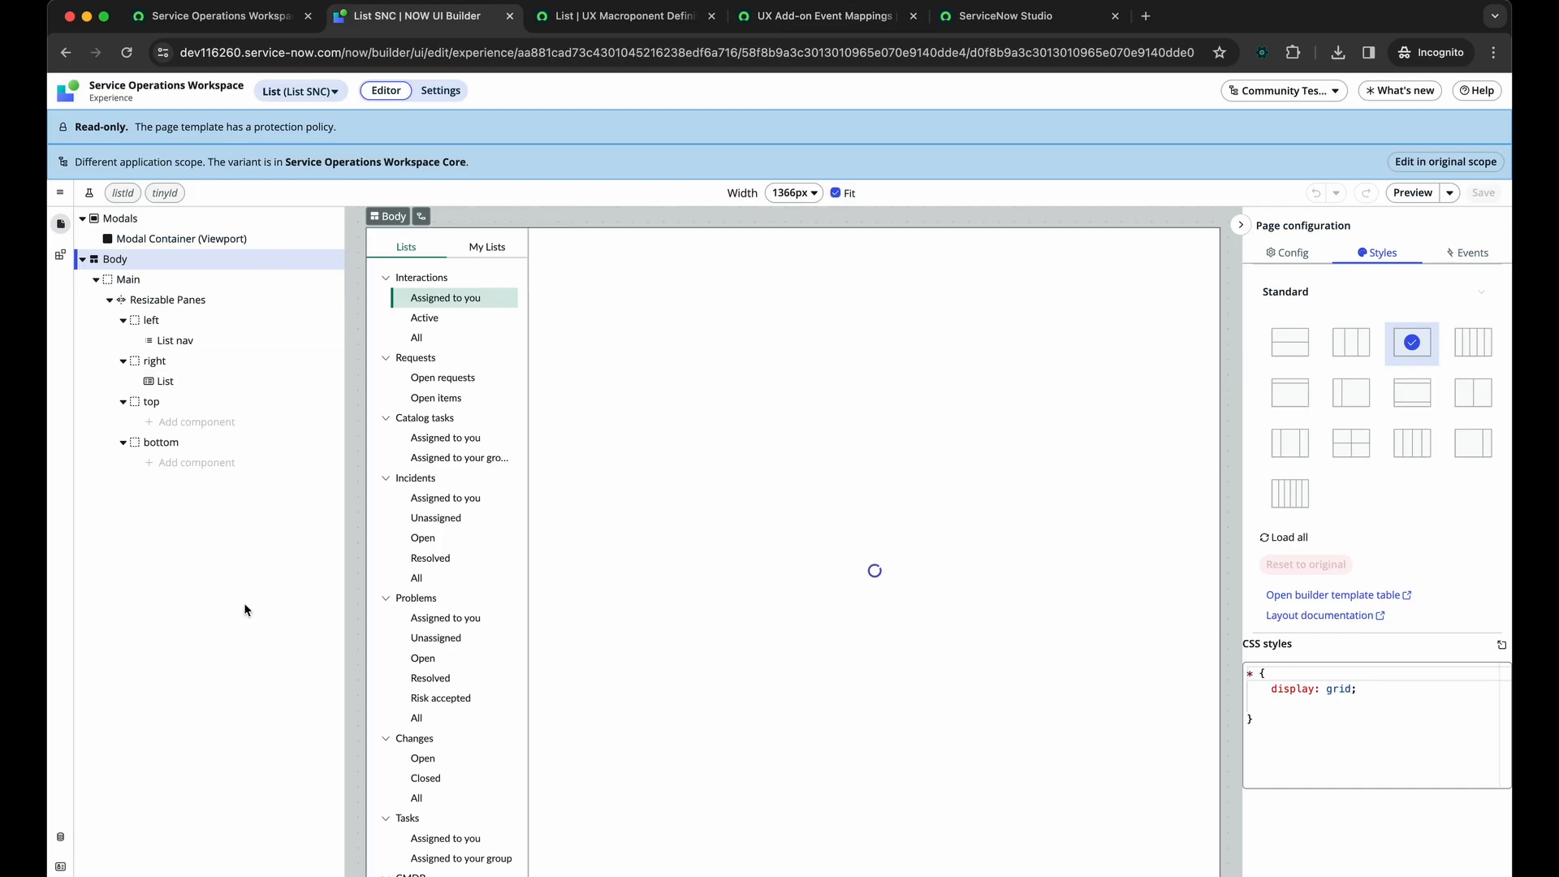
pyautogui.click(60, 193)
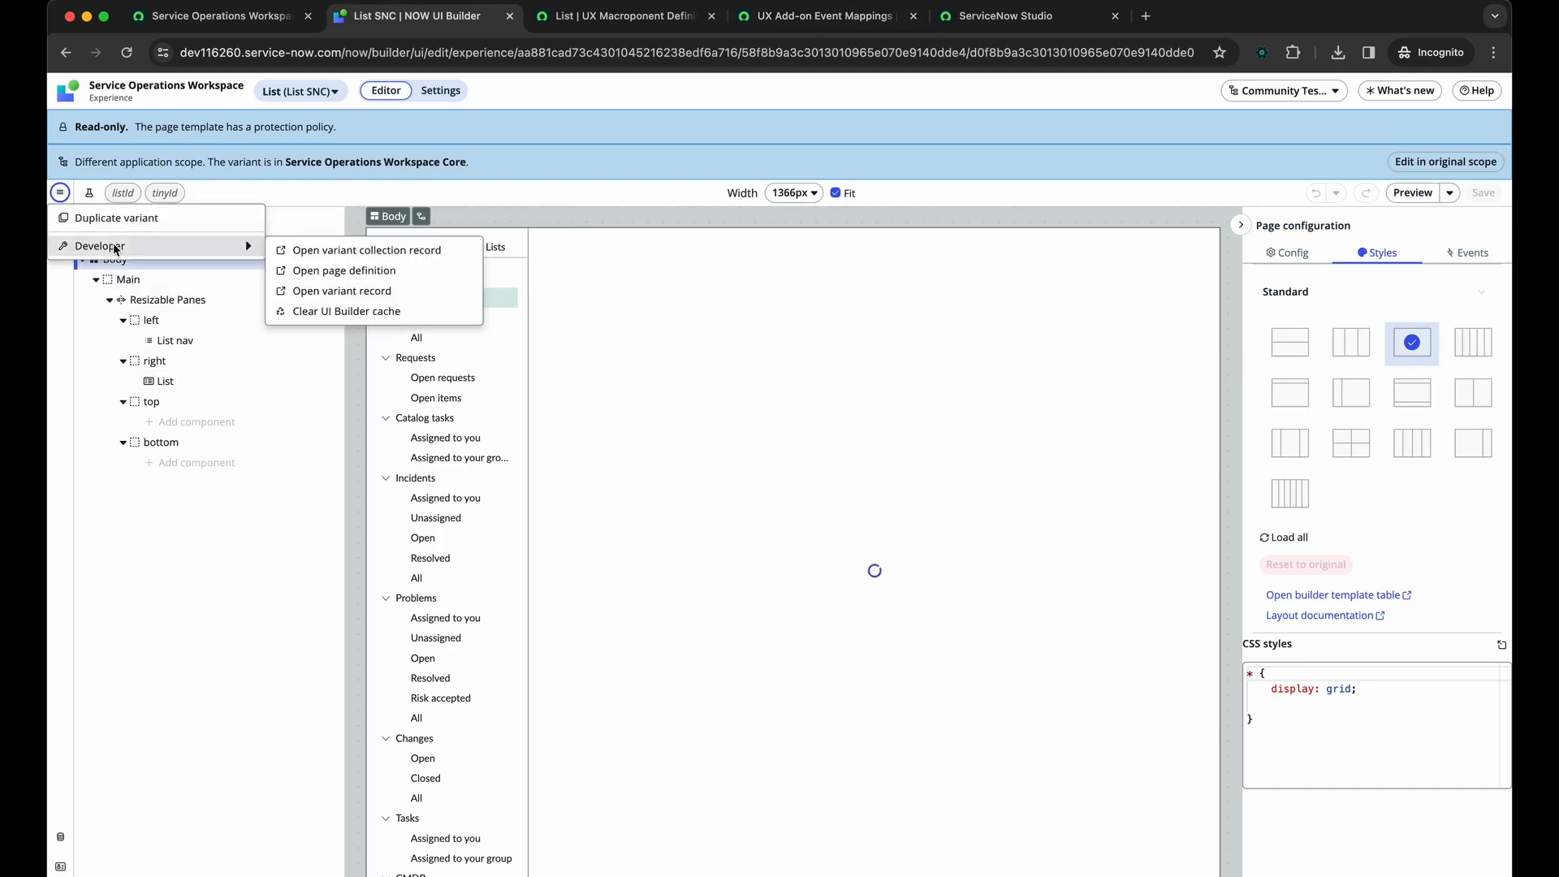
pyautogui.click(116, 219)
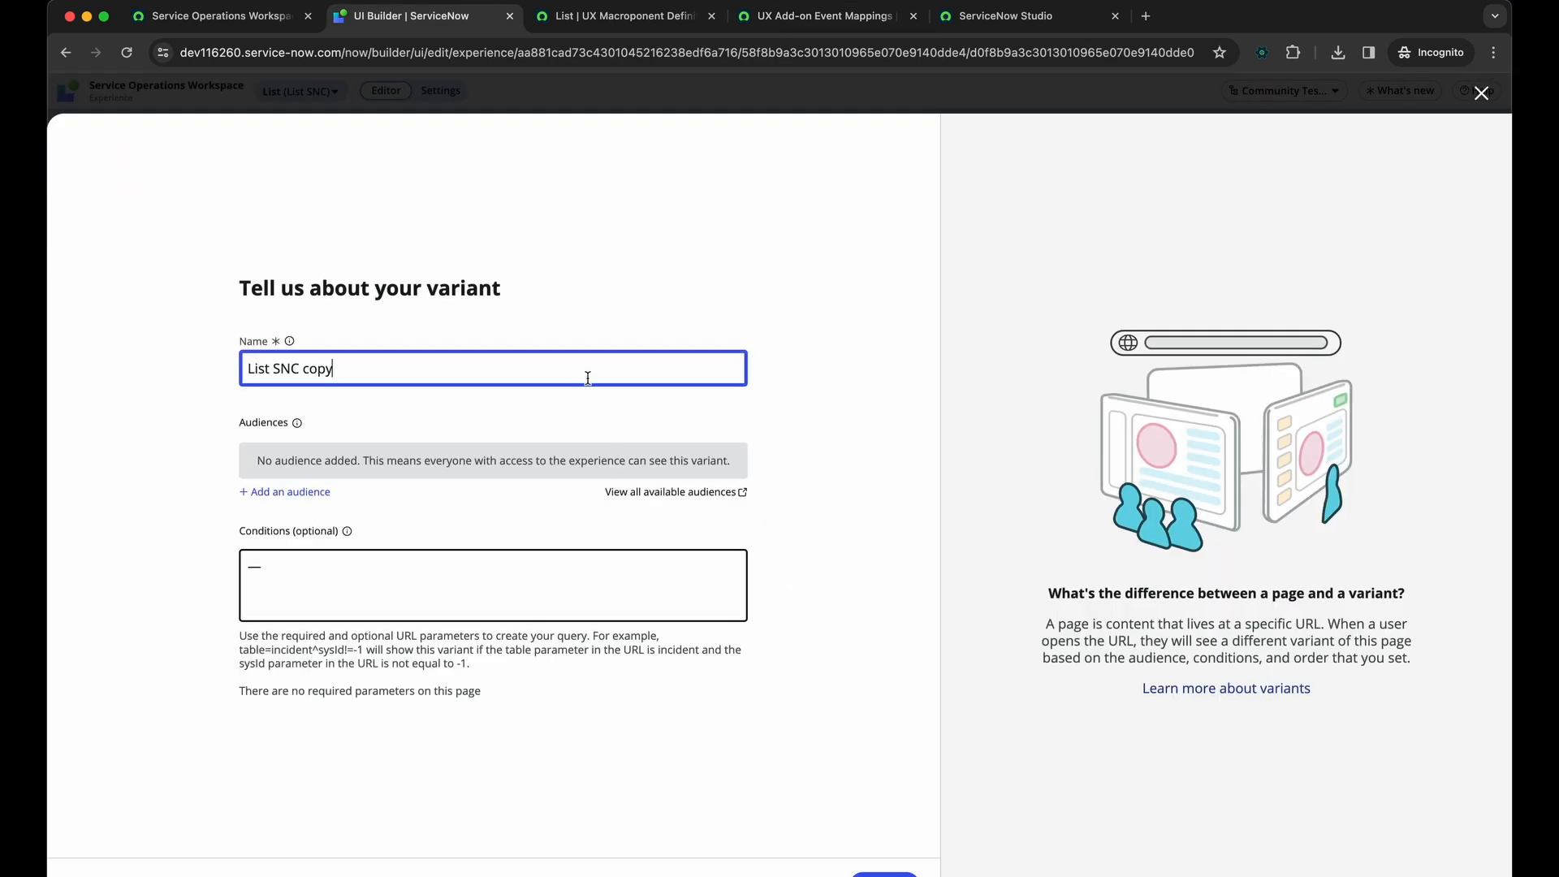
pyautogui.press('super+q')
pyautogui.press('super+a')
pyautogui.write('Community Test')
pyautogui.click(897, 654)
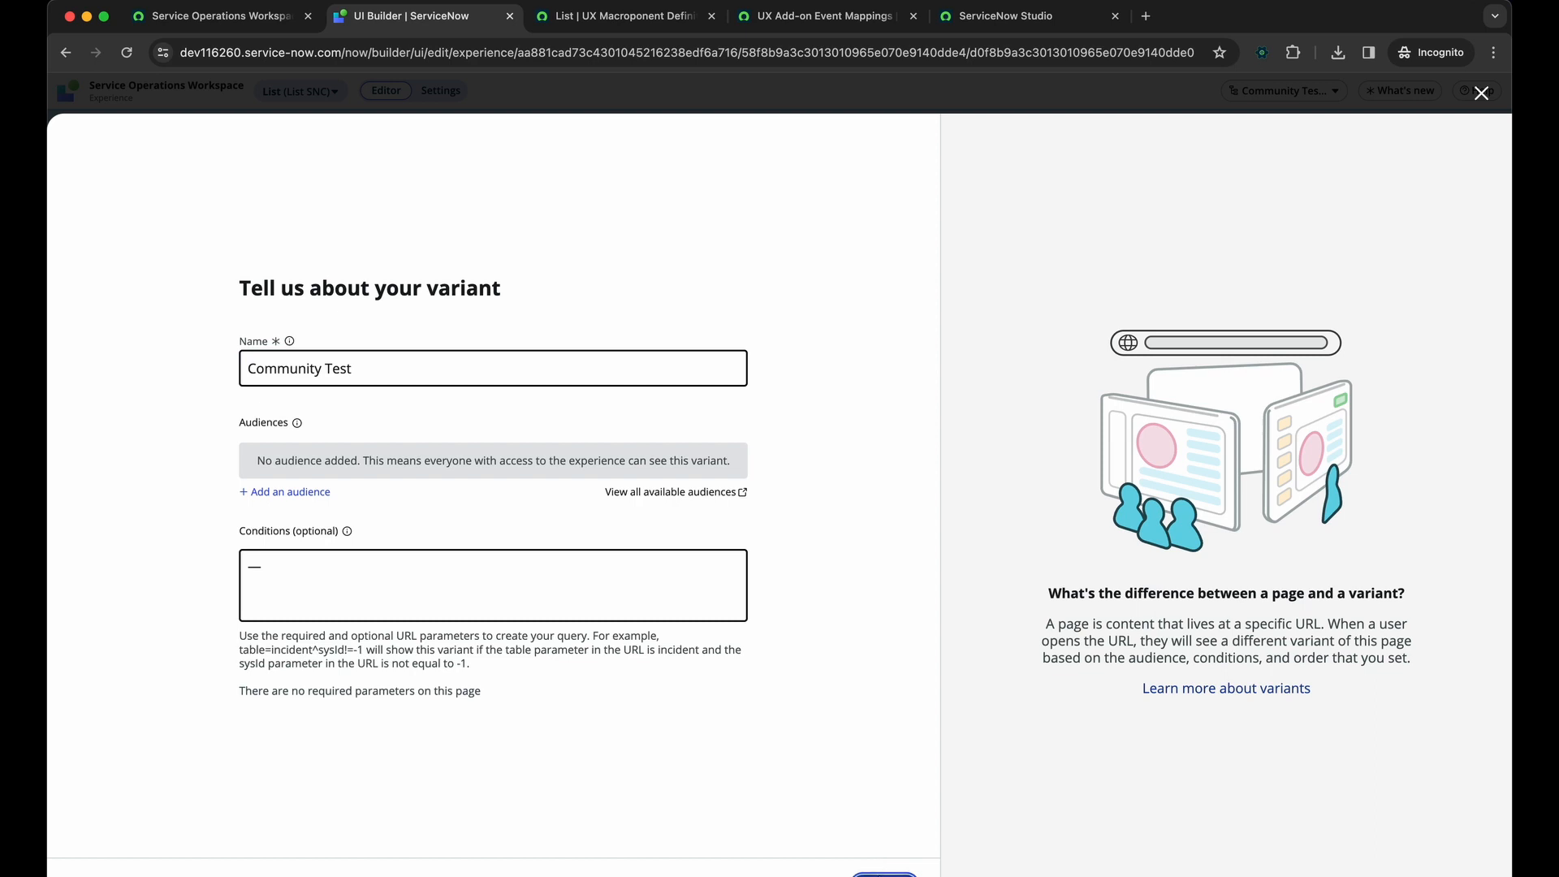
pyautogui.click(883, 874)
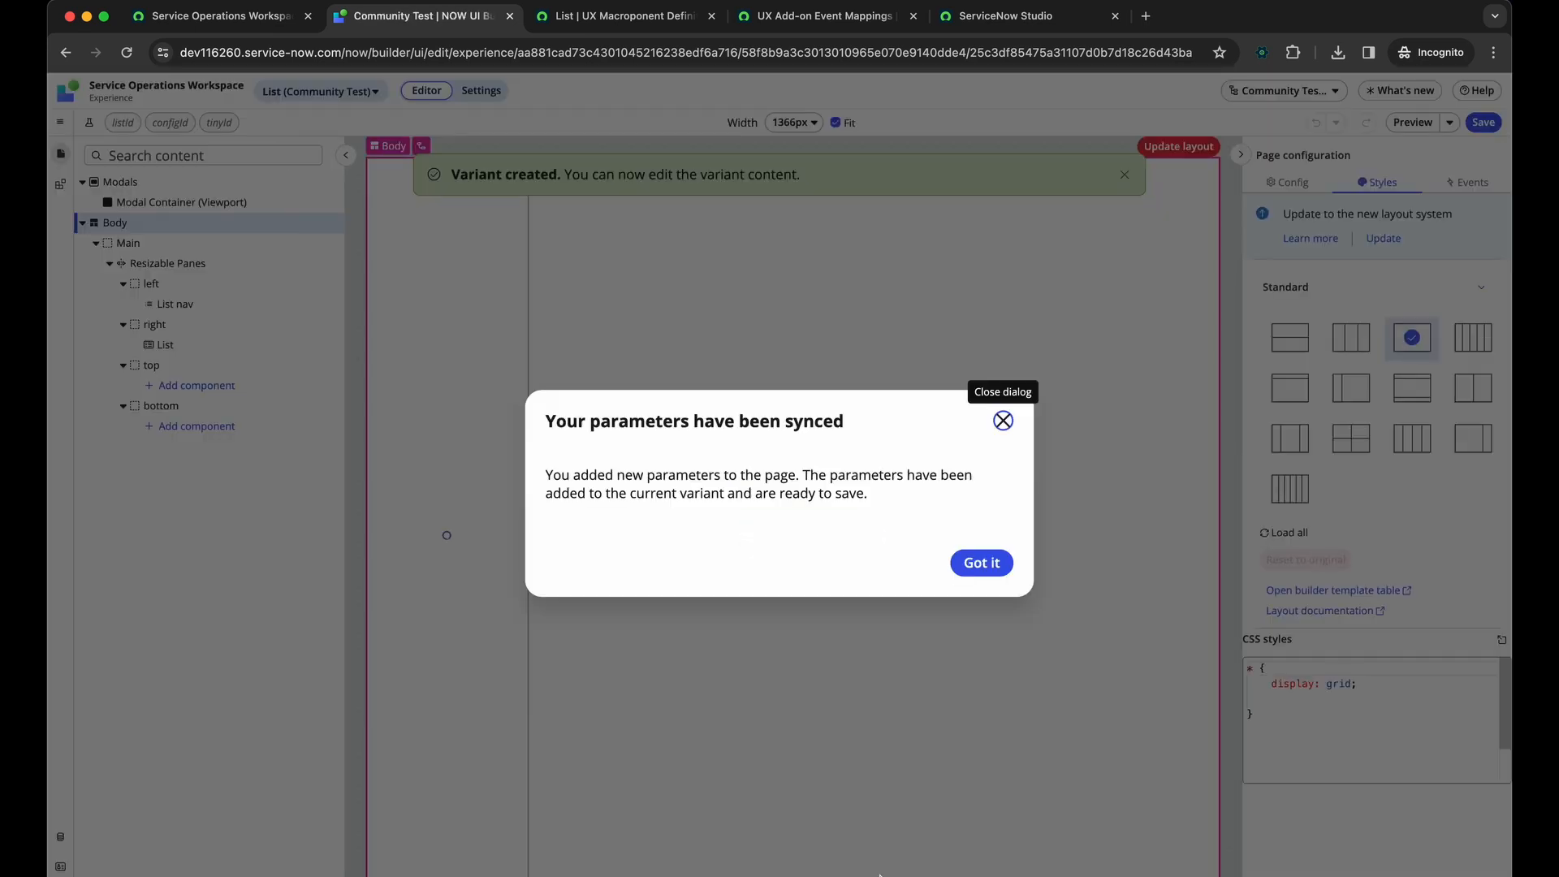
pyautogui.click(981, 563)
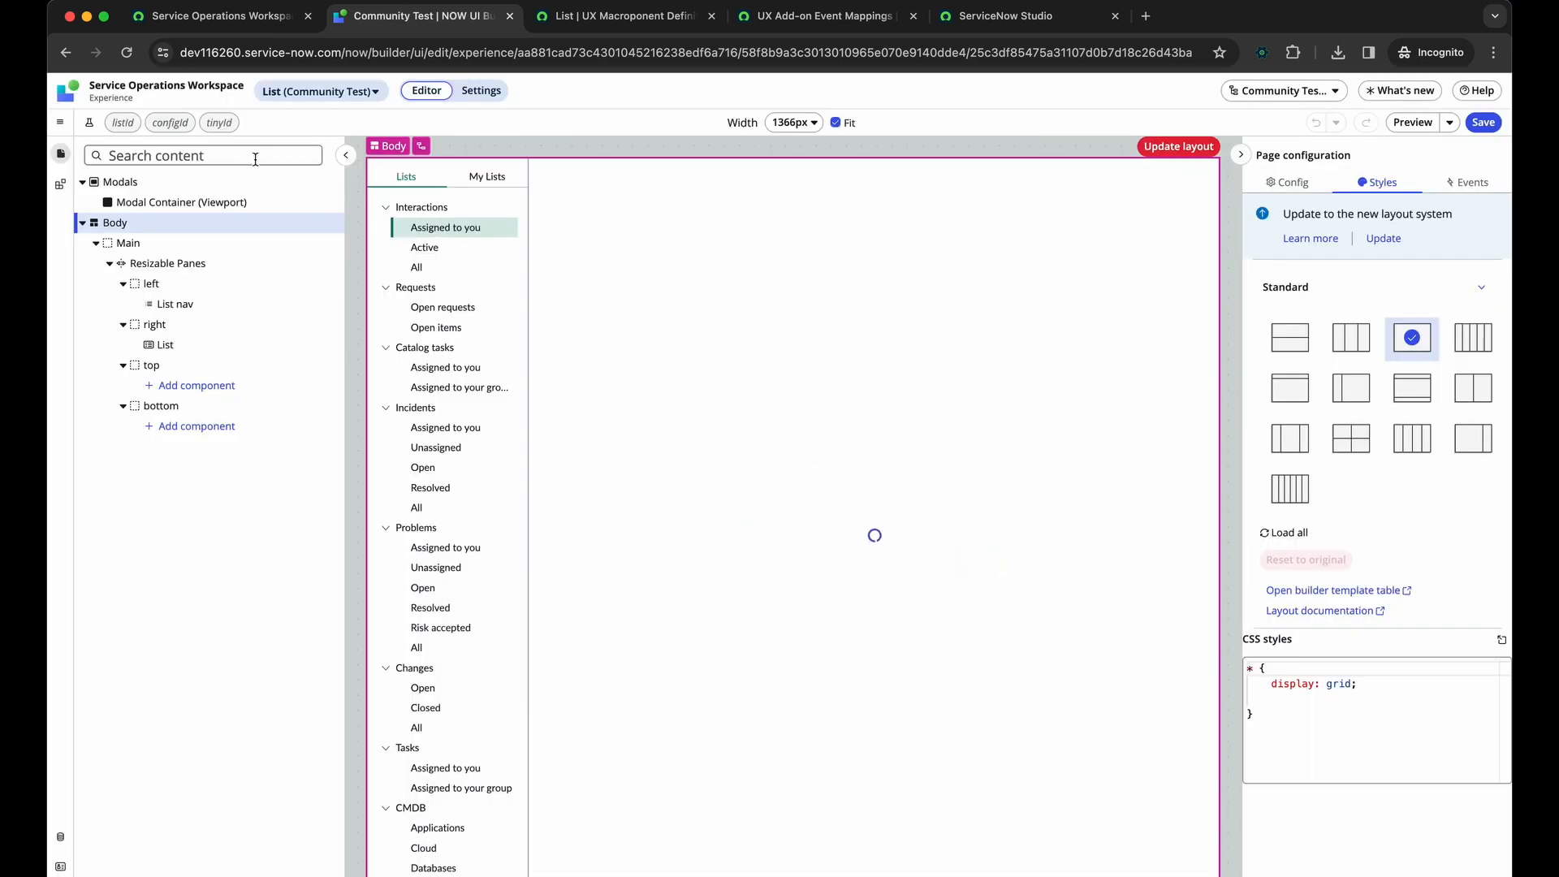
# Open the Community Test variant's page definition record and list its UX add-on event mappings with the uxem slash command
pyautogui.click(60, 122)
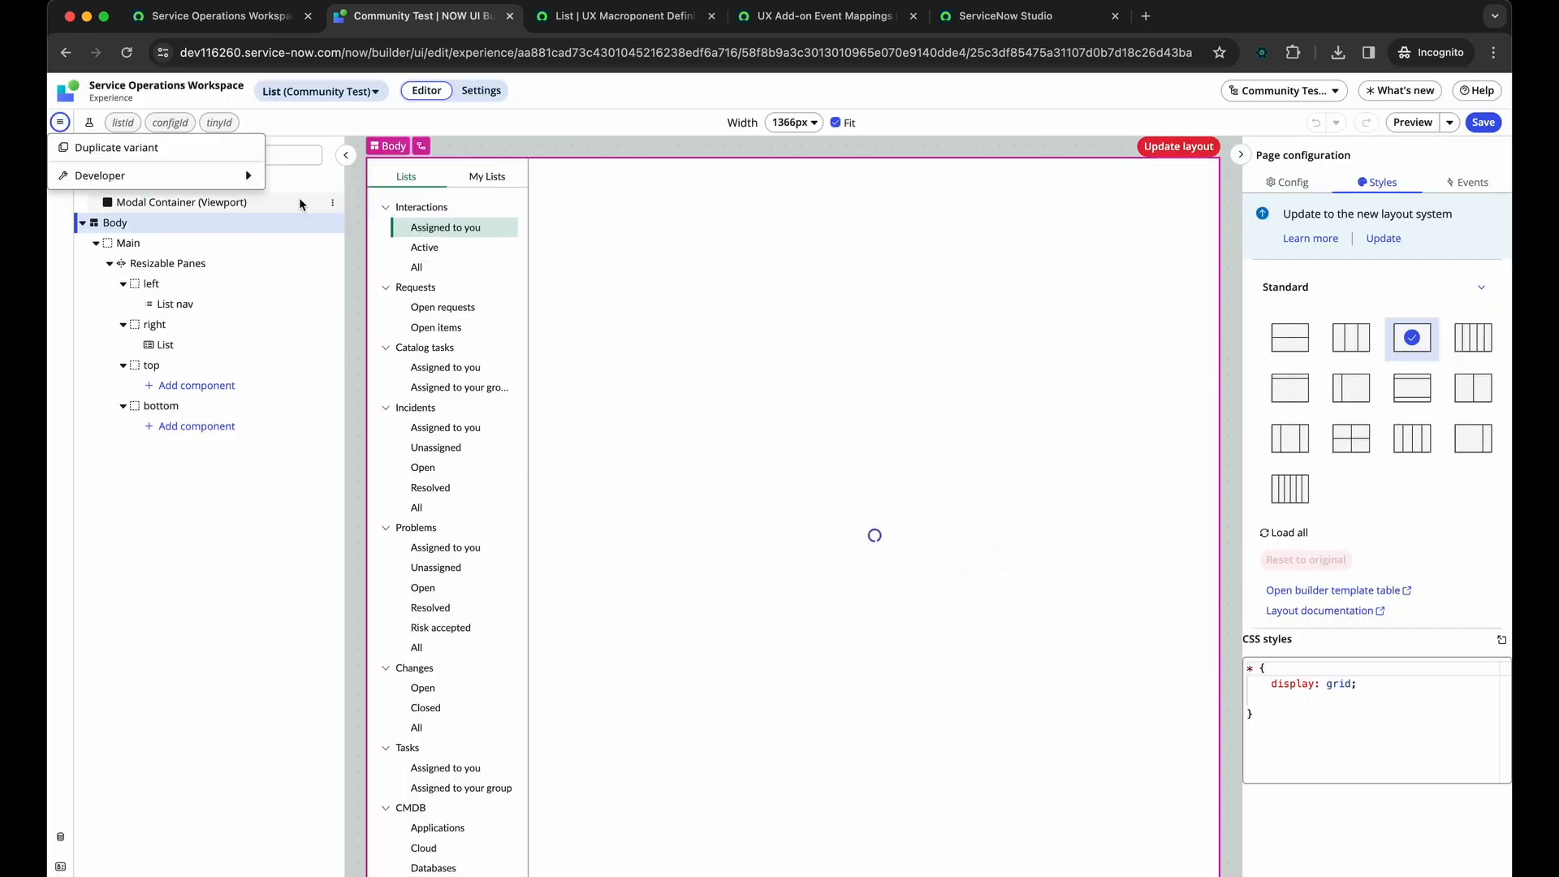
pyautogui.moveTo(233, 182)
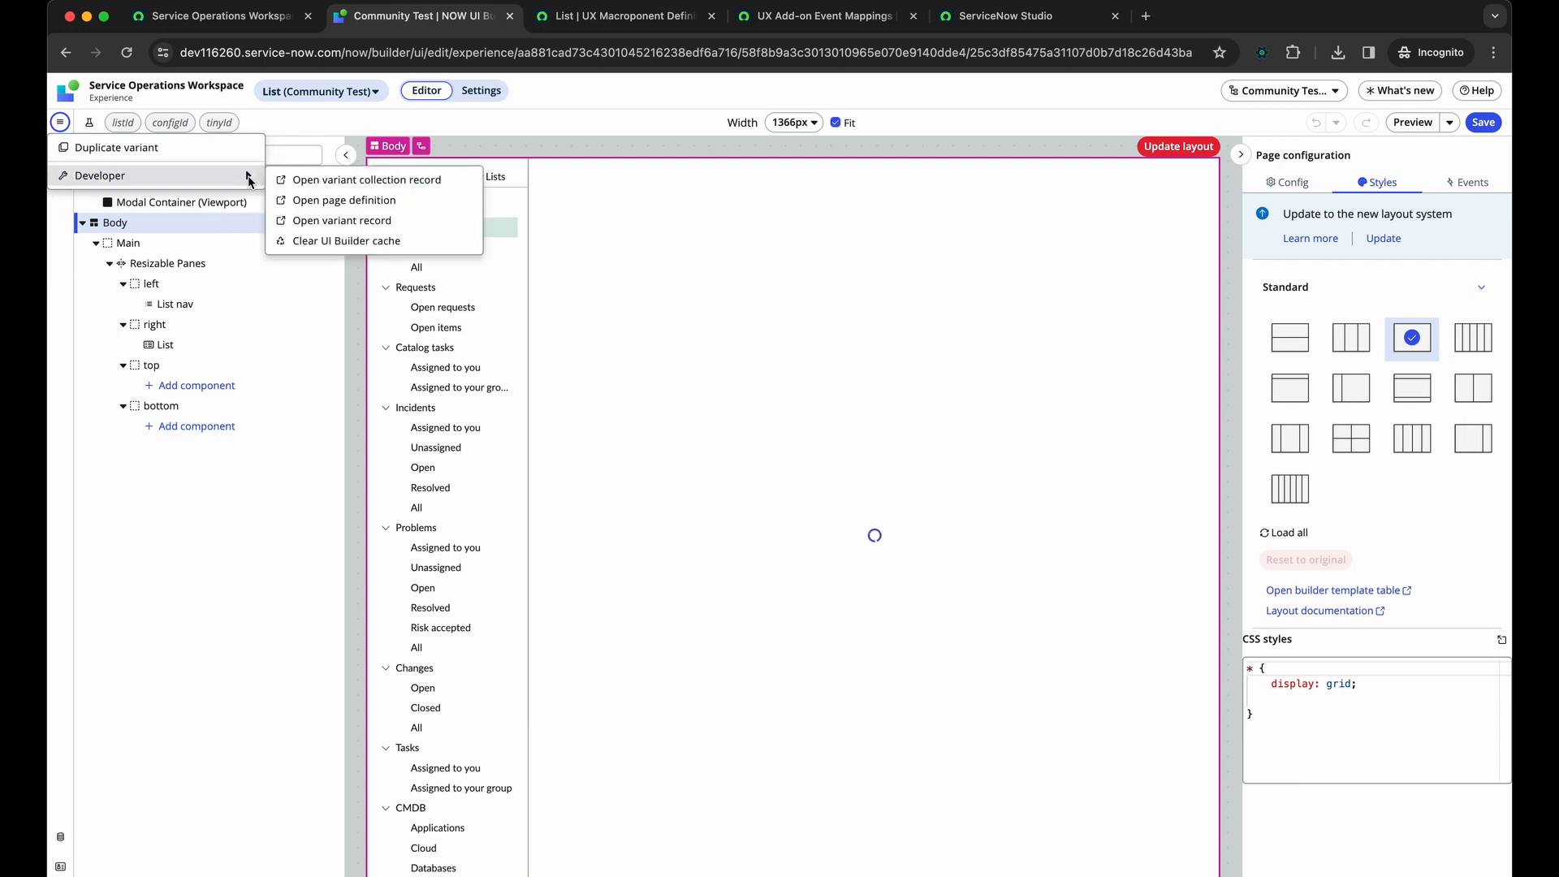
pyautogui.click(300, 202)
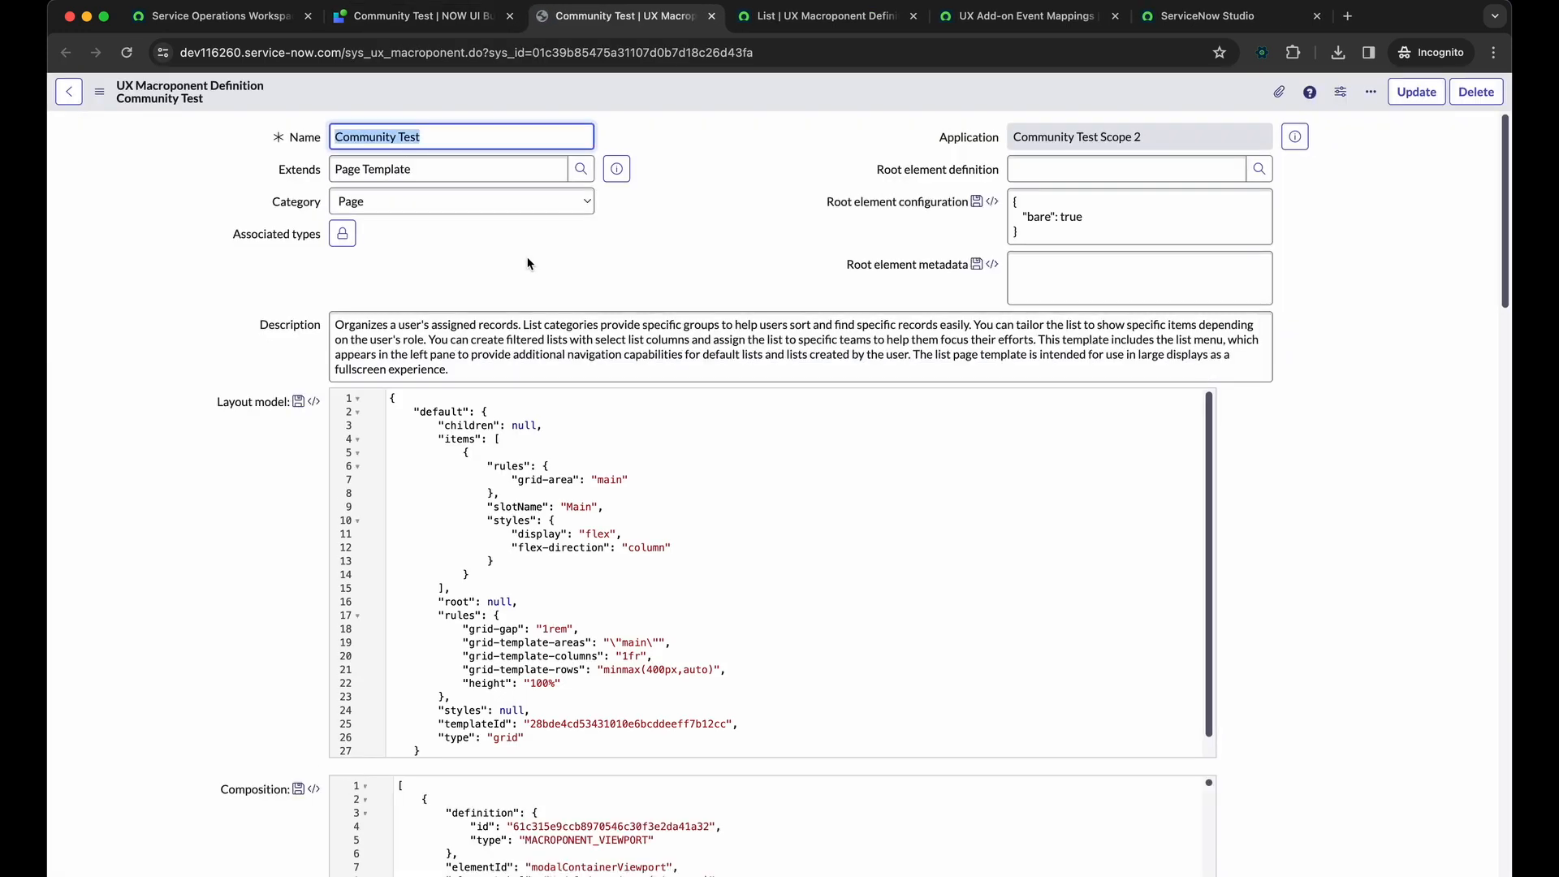
pyautogui.write('u')
pyautogui.hotkey('ctrl', 'z')
pyautogui.hotkey('ctrl', '/')
pyautogui.write('uxem')
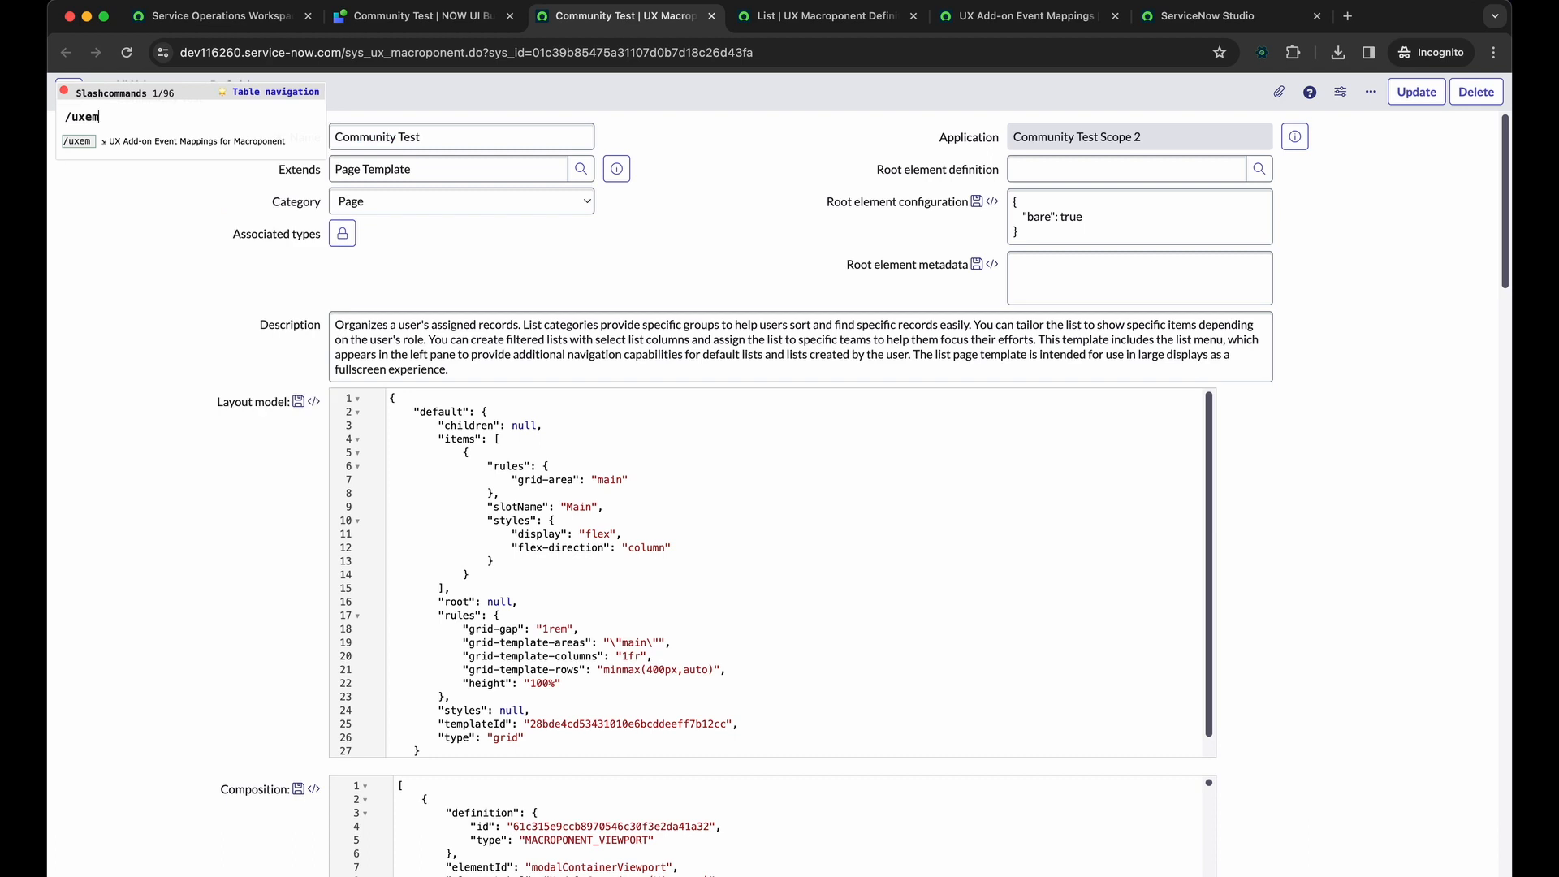
pyautogui.press('Return')
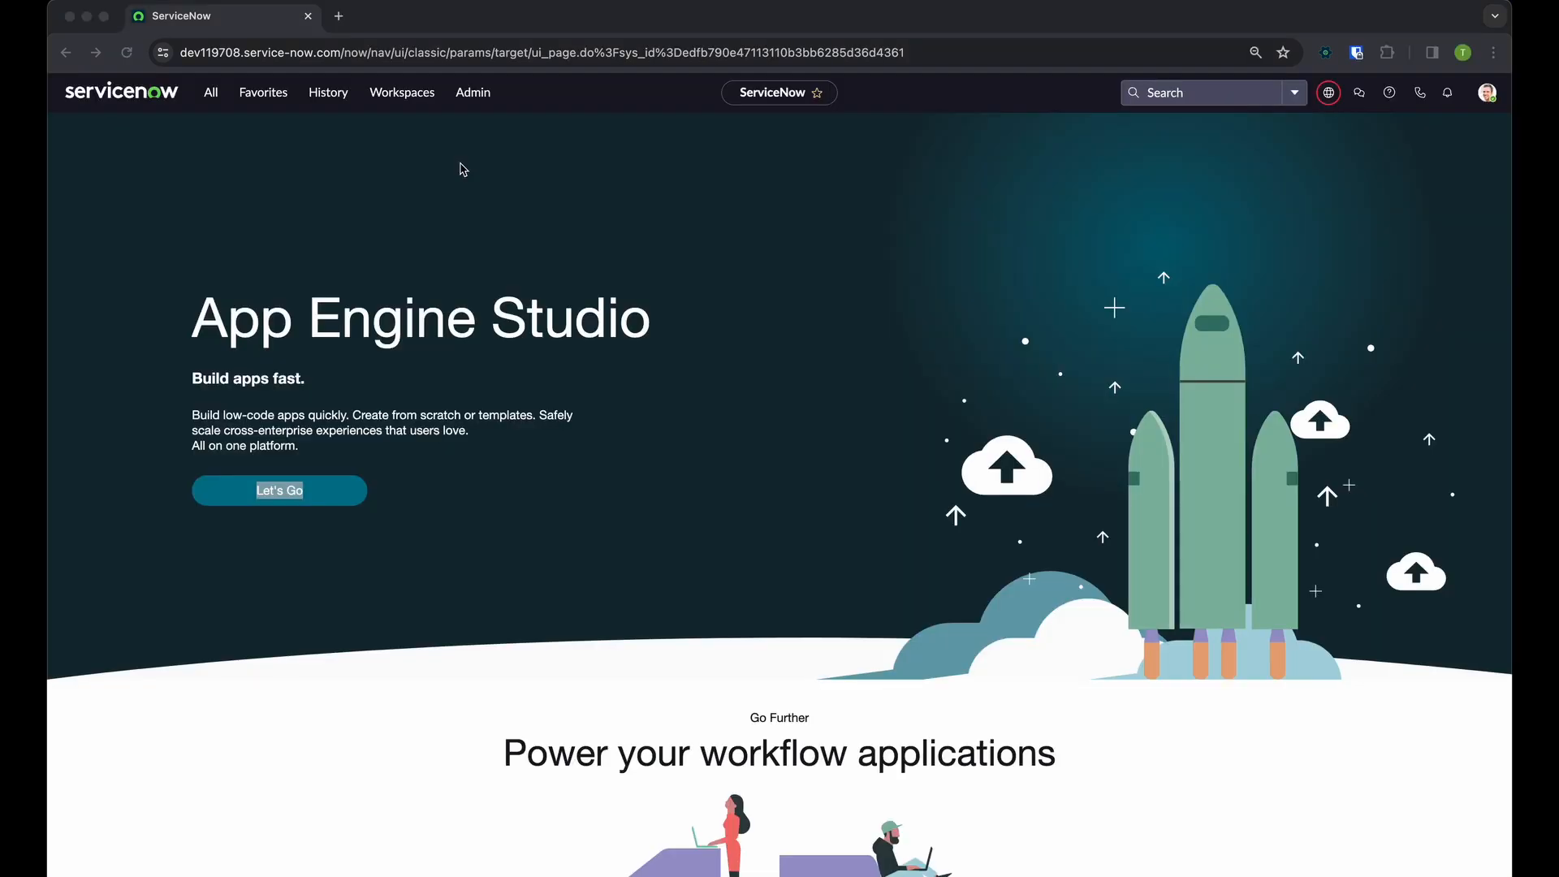
# Open UI Builder on the dev119708 instance and open the Service Operations Workspace experience from the second page of experiences
pyautogui.write('/uib')
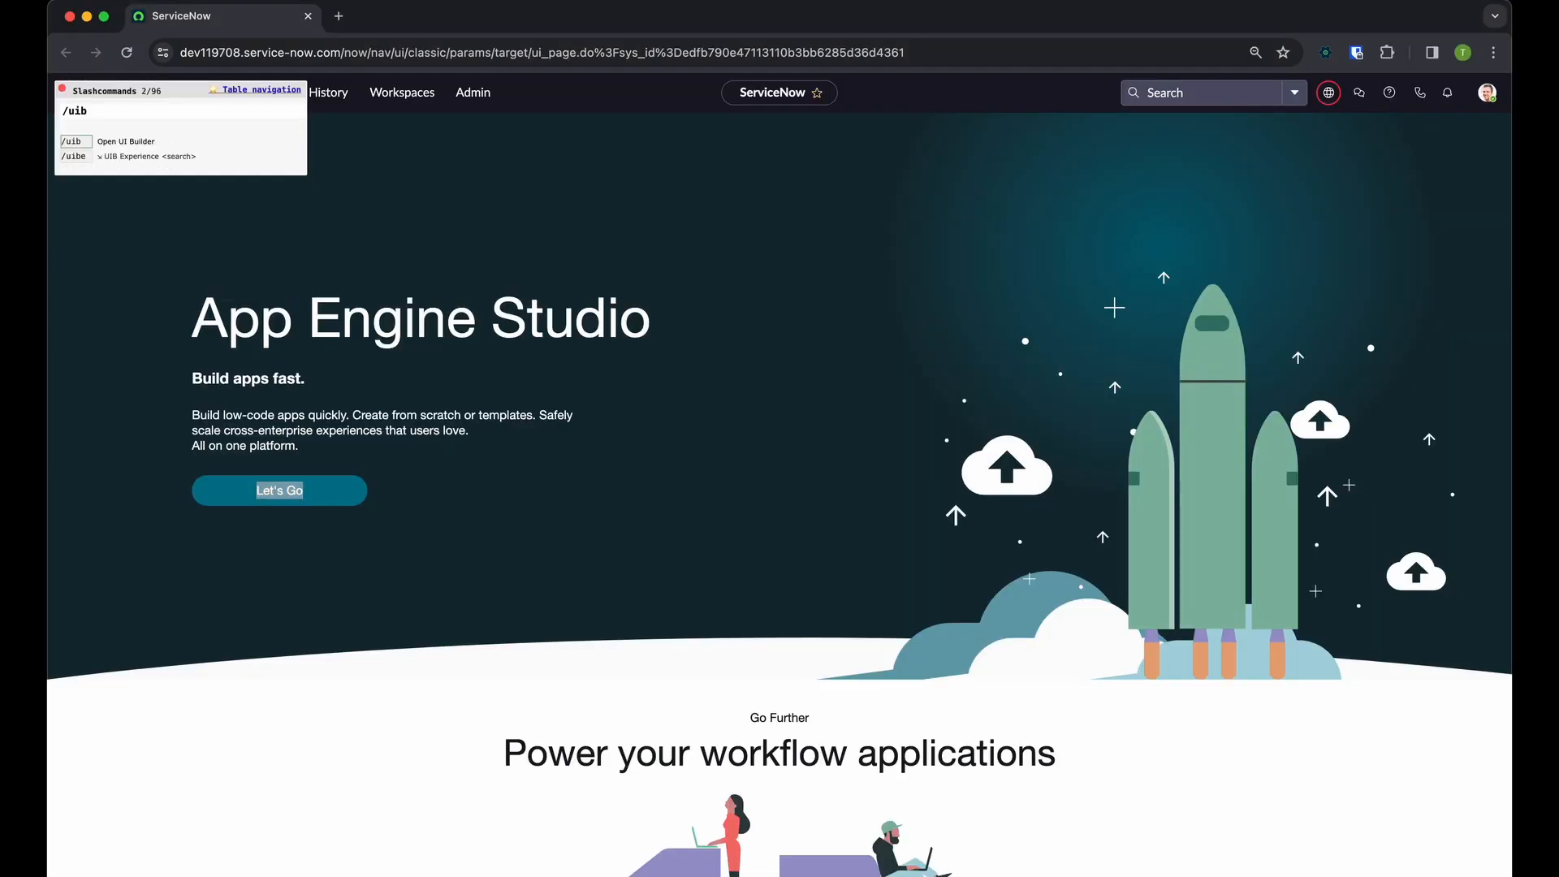
pyautogui.press('Return')
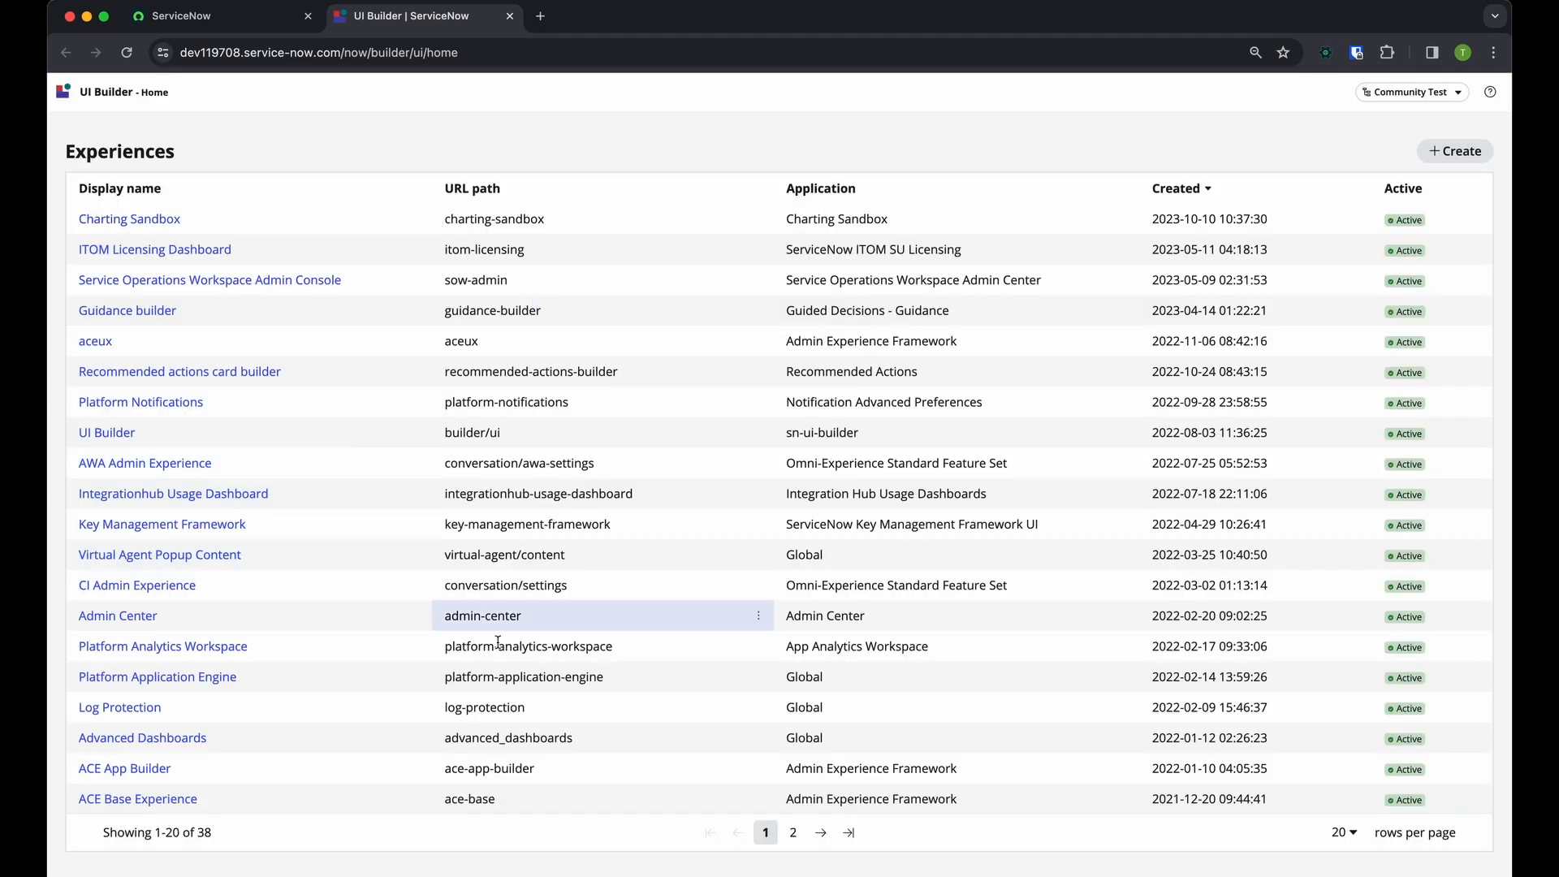
pyautogui.click(793, 832)
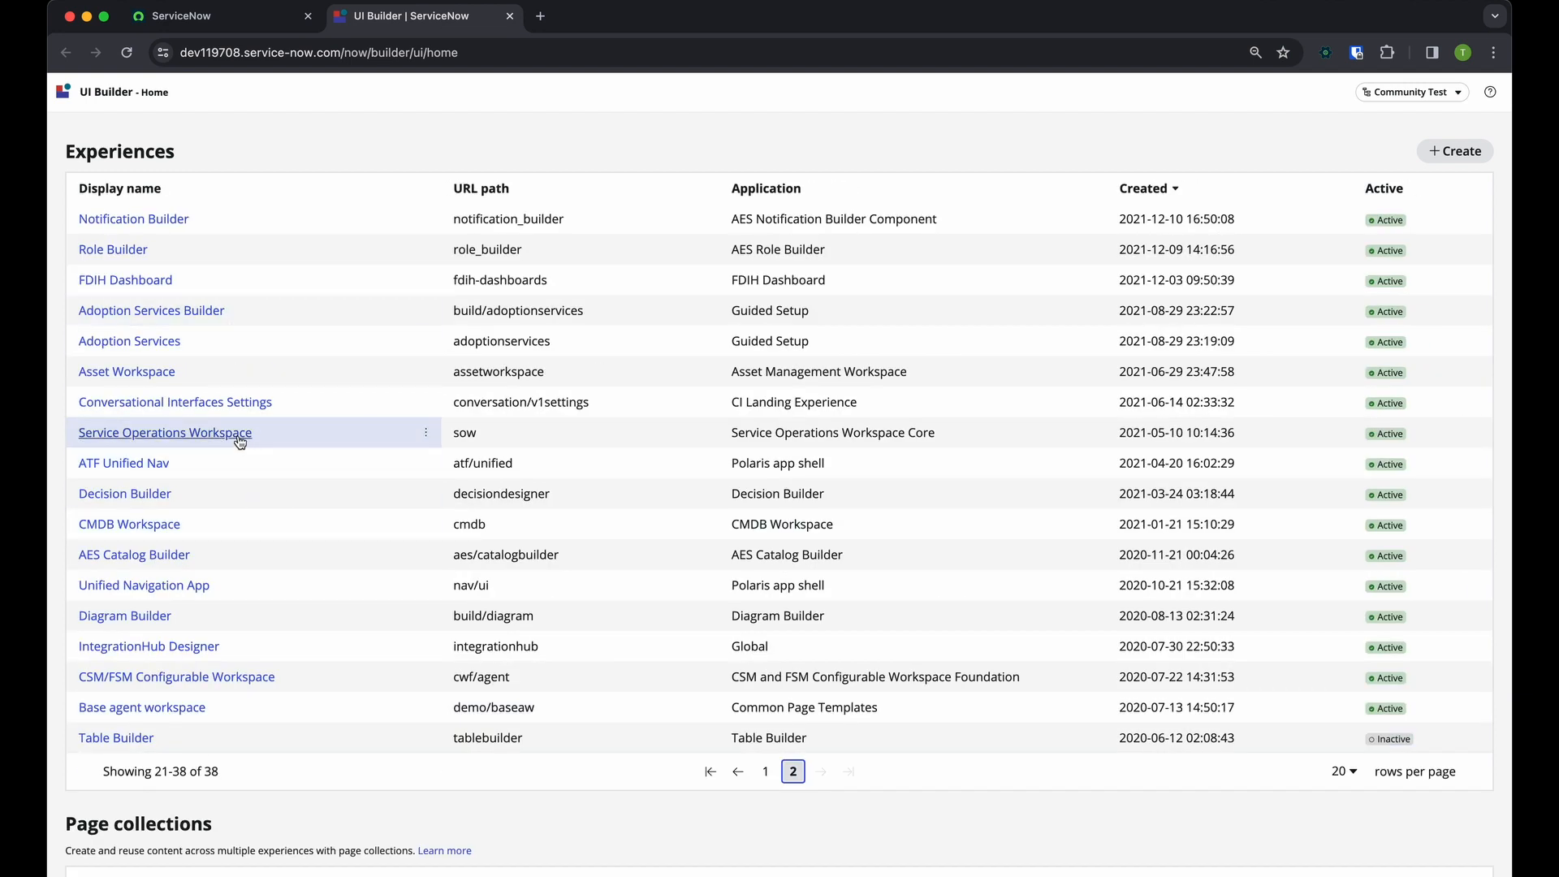
pyautogui.click(239, 439)
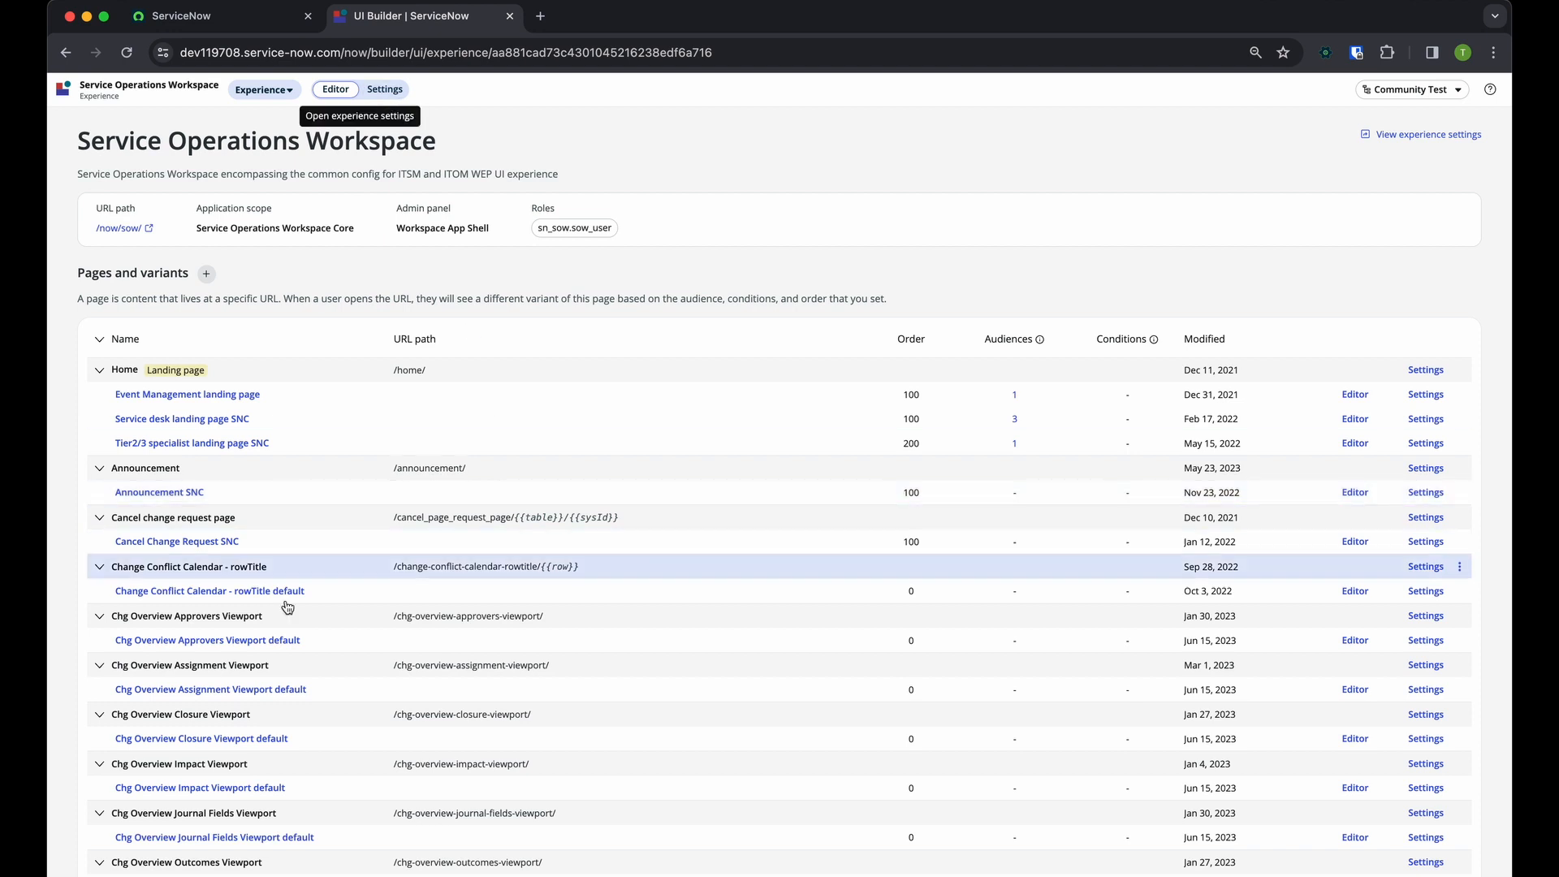
# Open the List SNC variant under the List page on the dev119708 instance
pyautogui.scroll(-10, 288, 633)
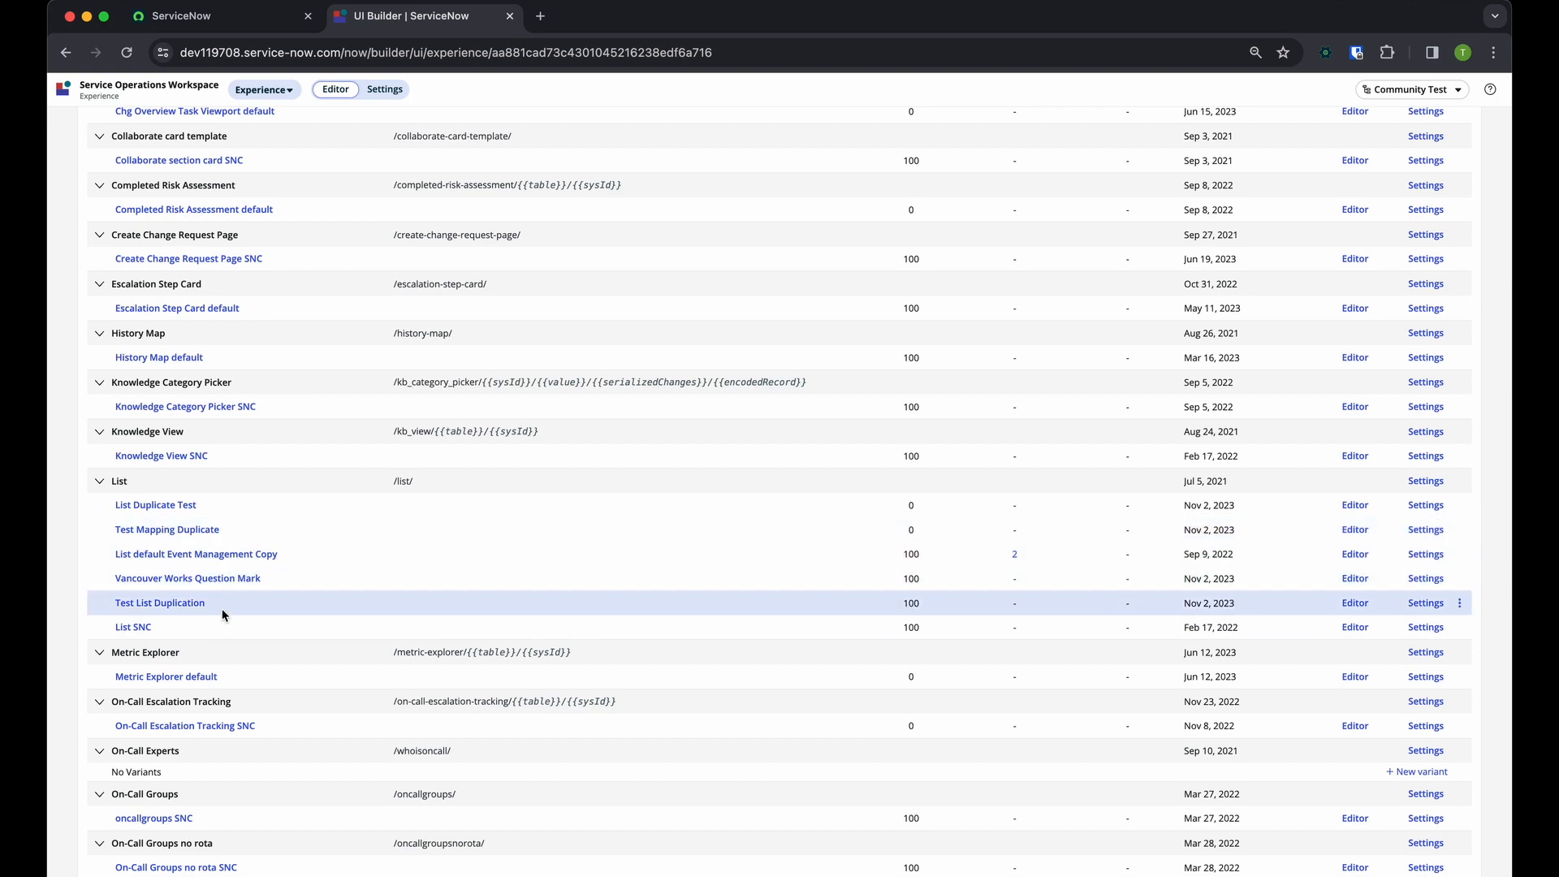
pyautogui.scroll(-1, 222, 610)
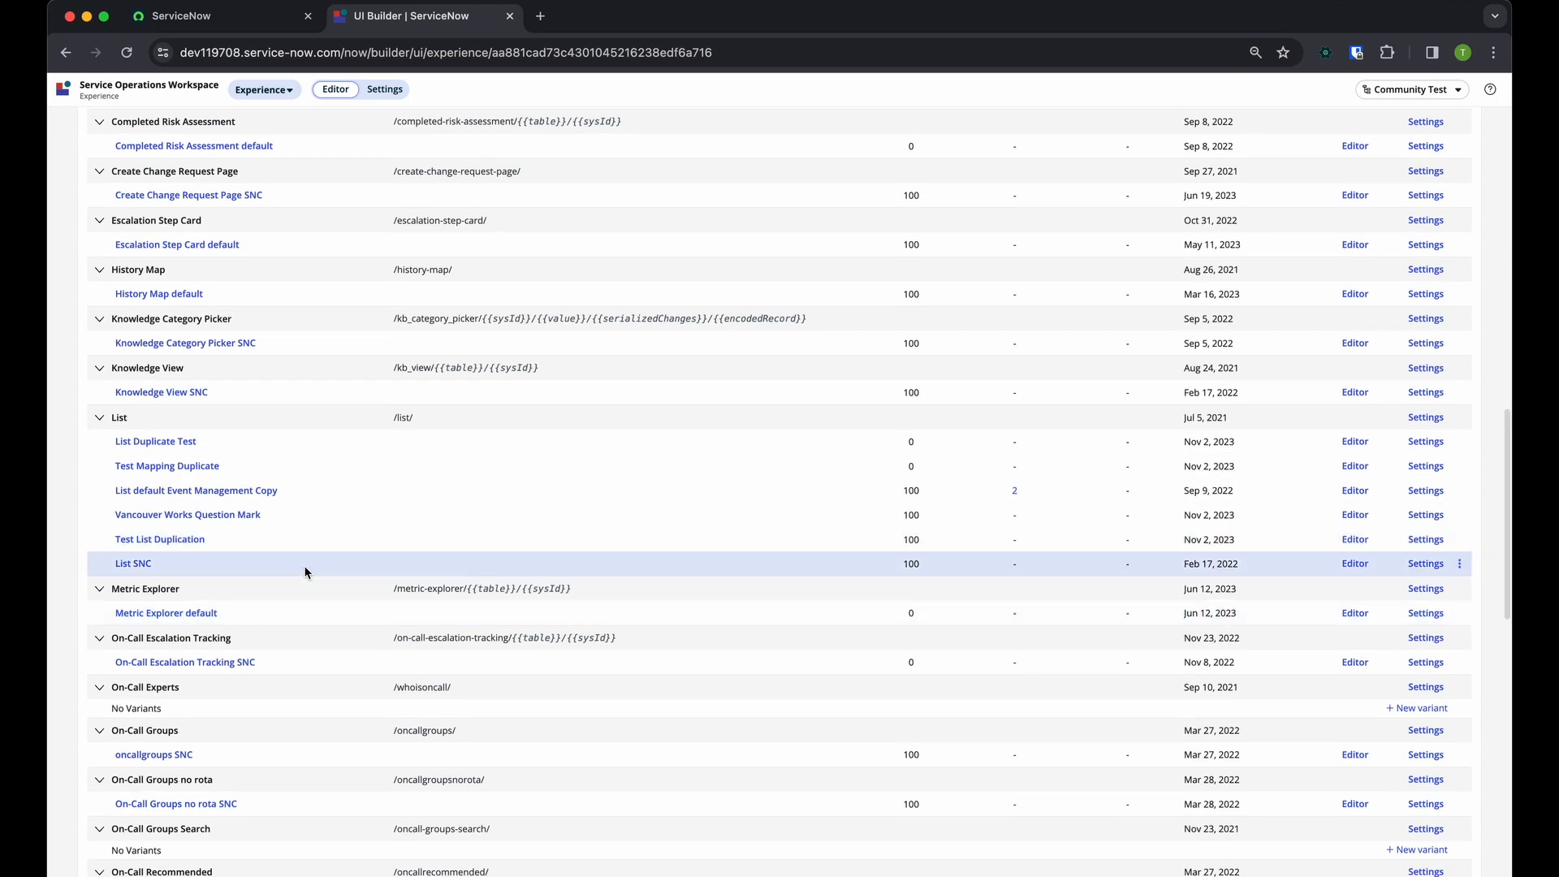
pyautogui.click(135, 565)
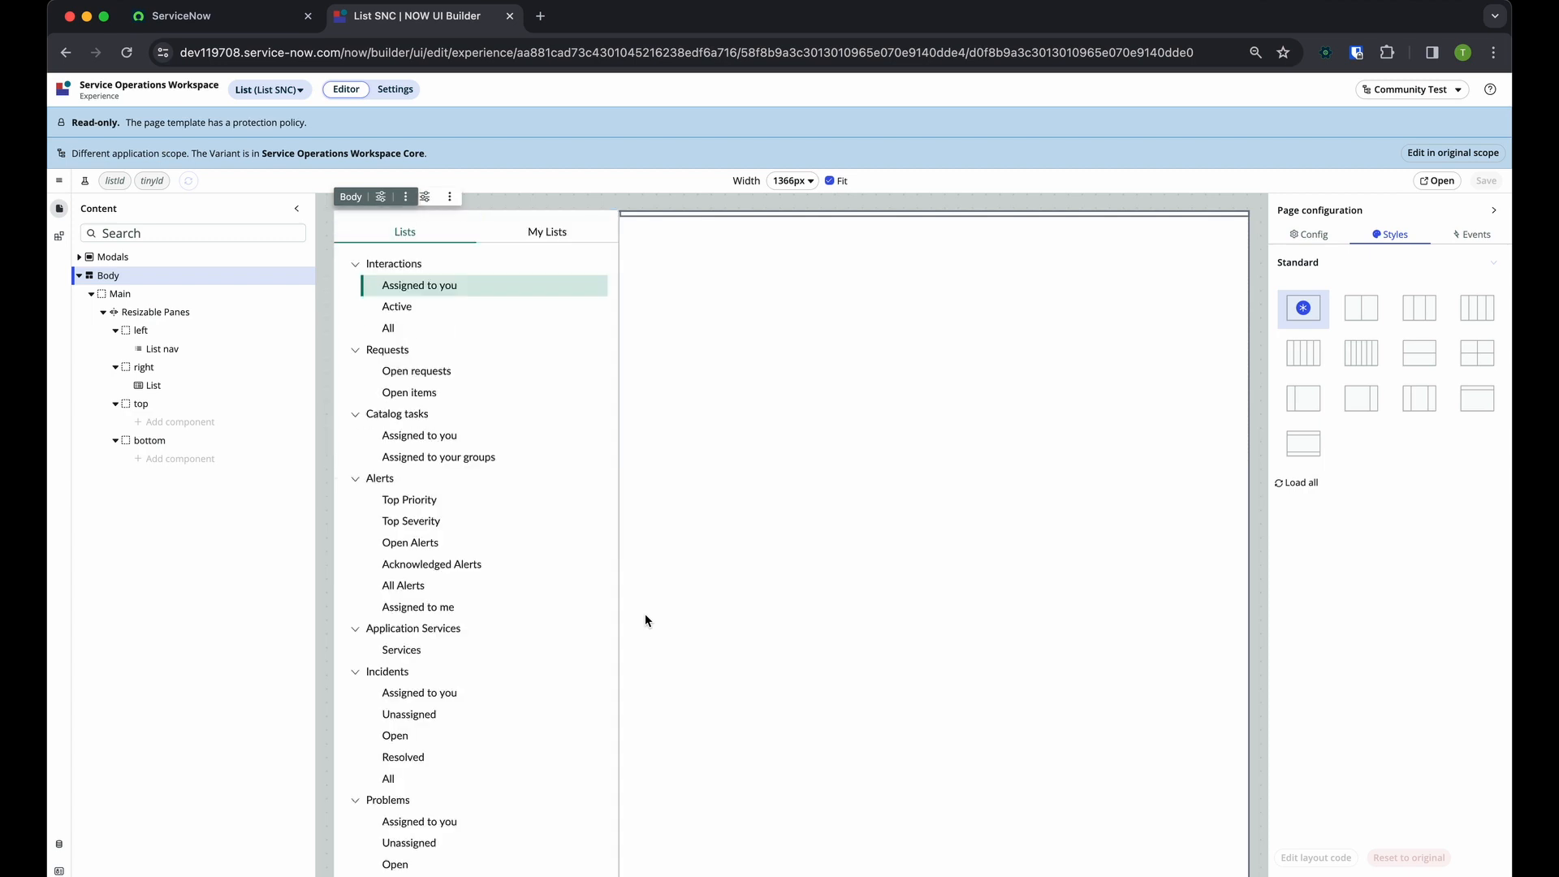
# Examine the configuration of the Resizable Panes, List nav and List components, ending with the List component selected
pyautogui.click(549, 566)
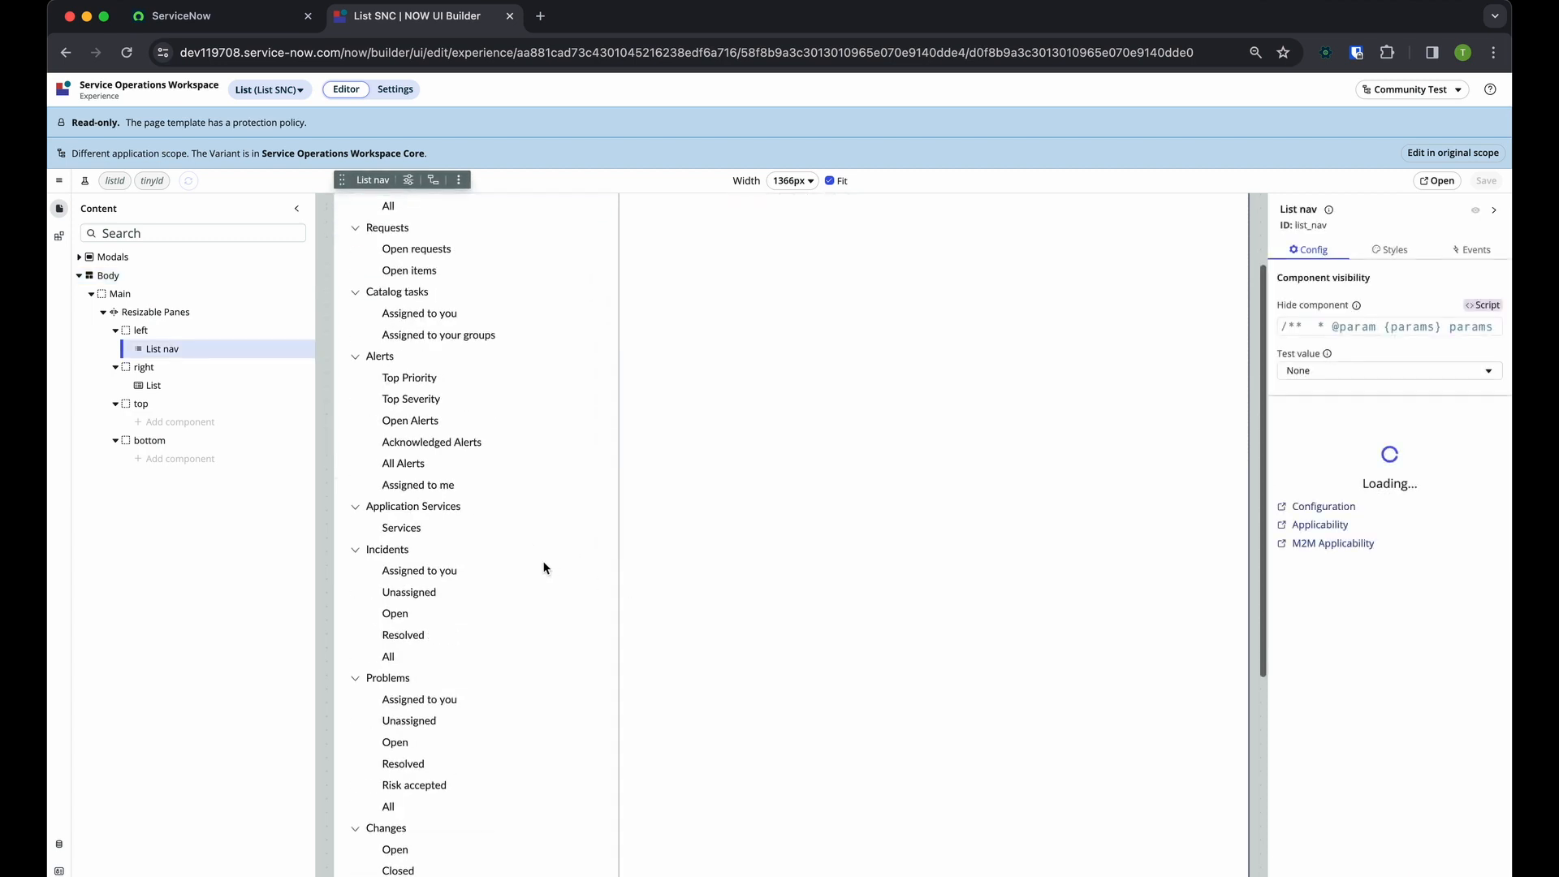
pyautogui.click(763, 430)
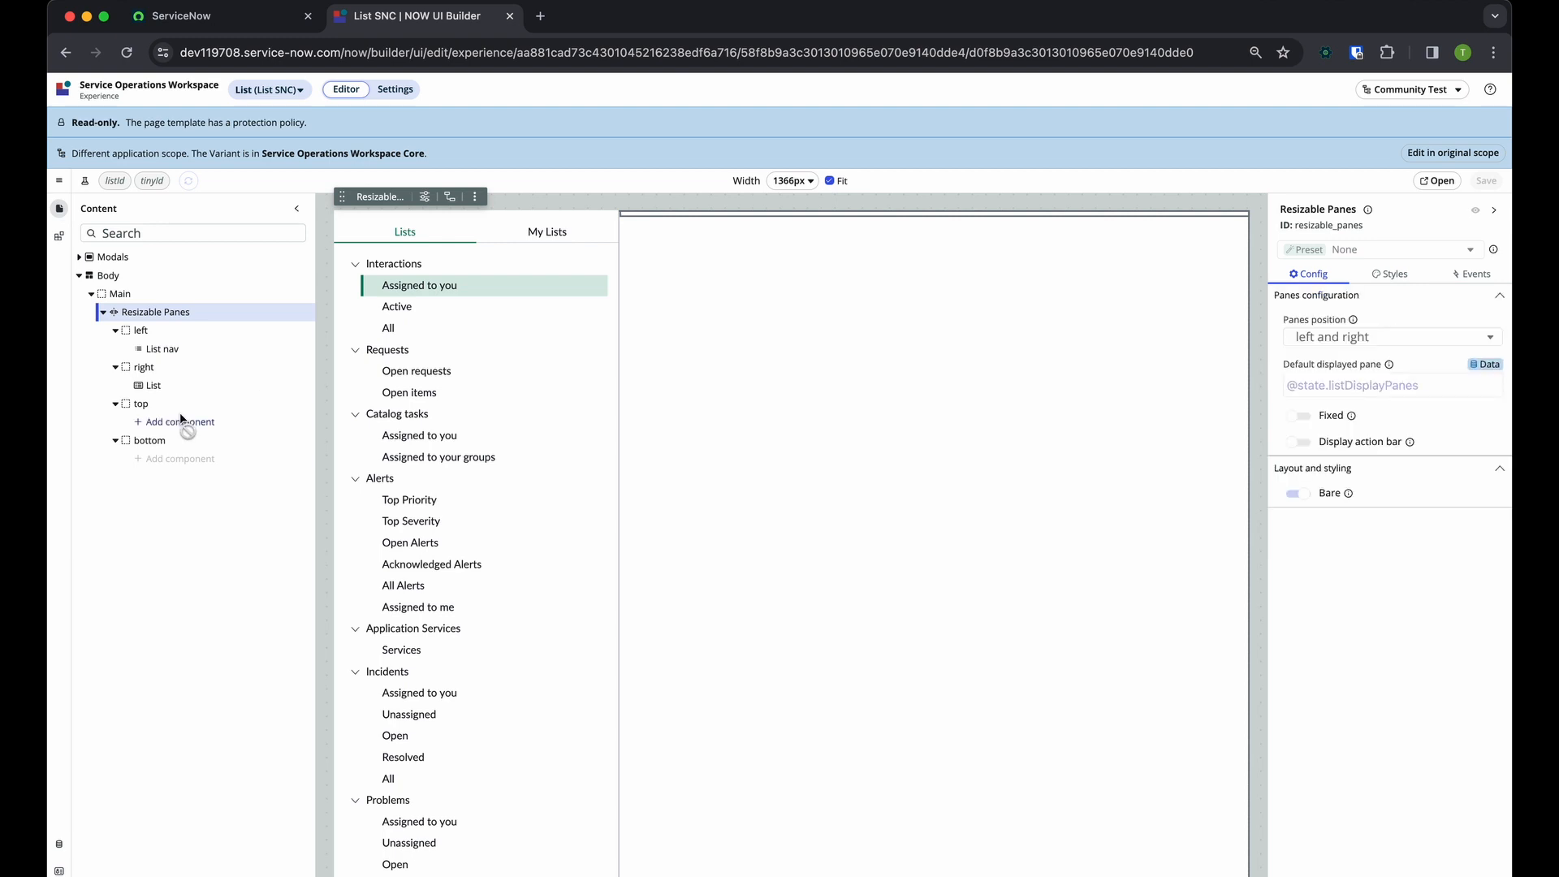
pyautogui.click(182, 388)
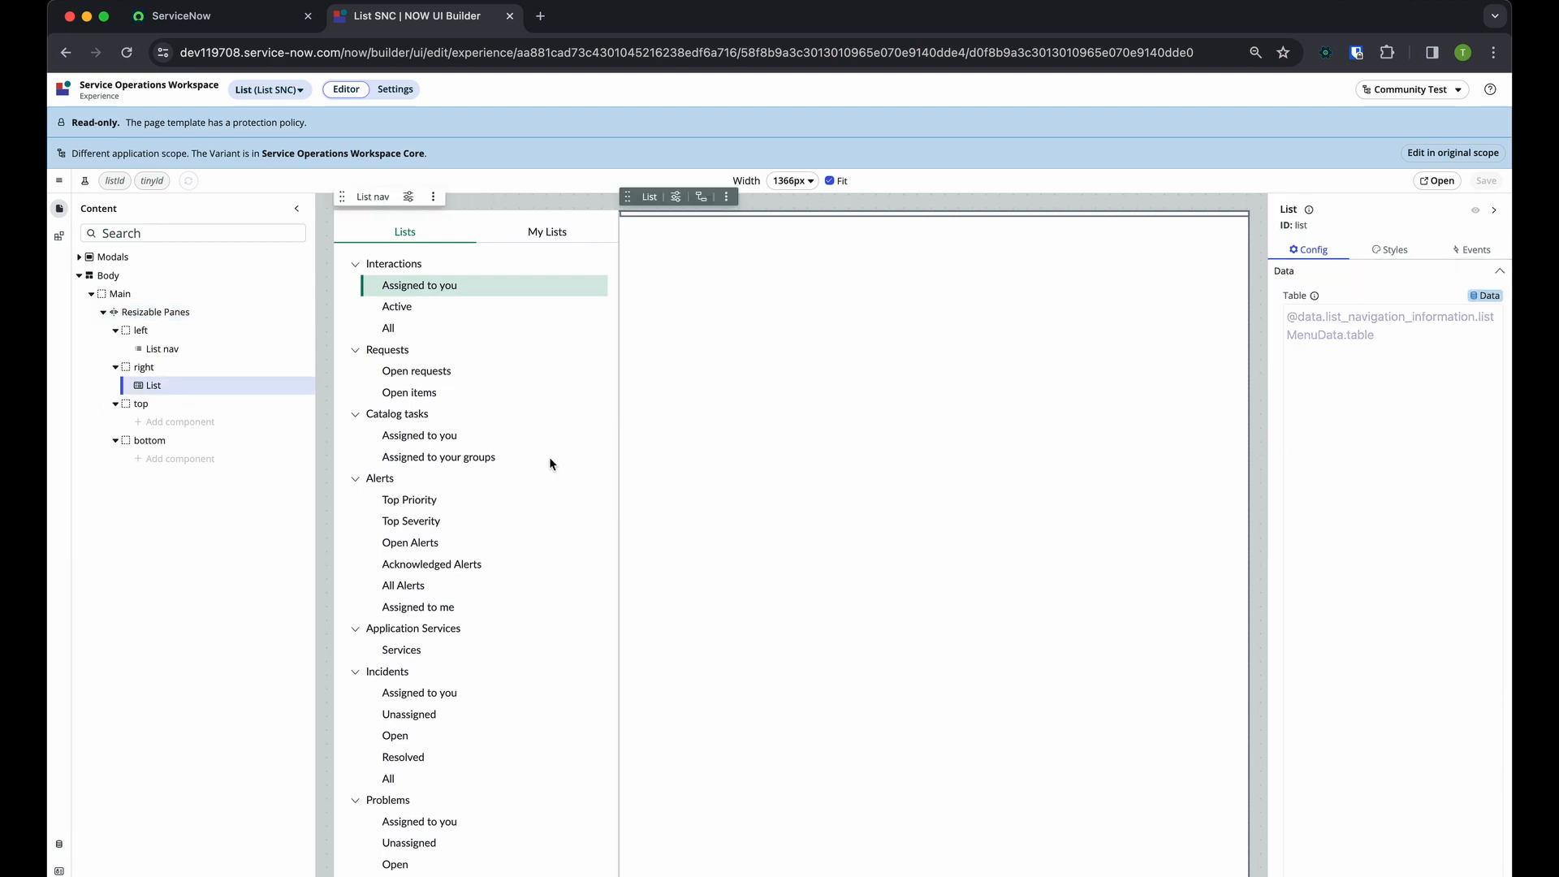
pyautogui.click(646, 465)
pyautogui.click(528, 463)
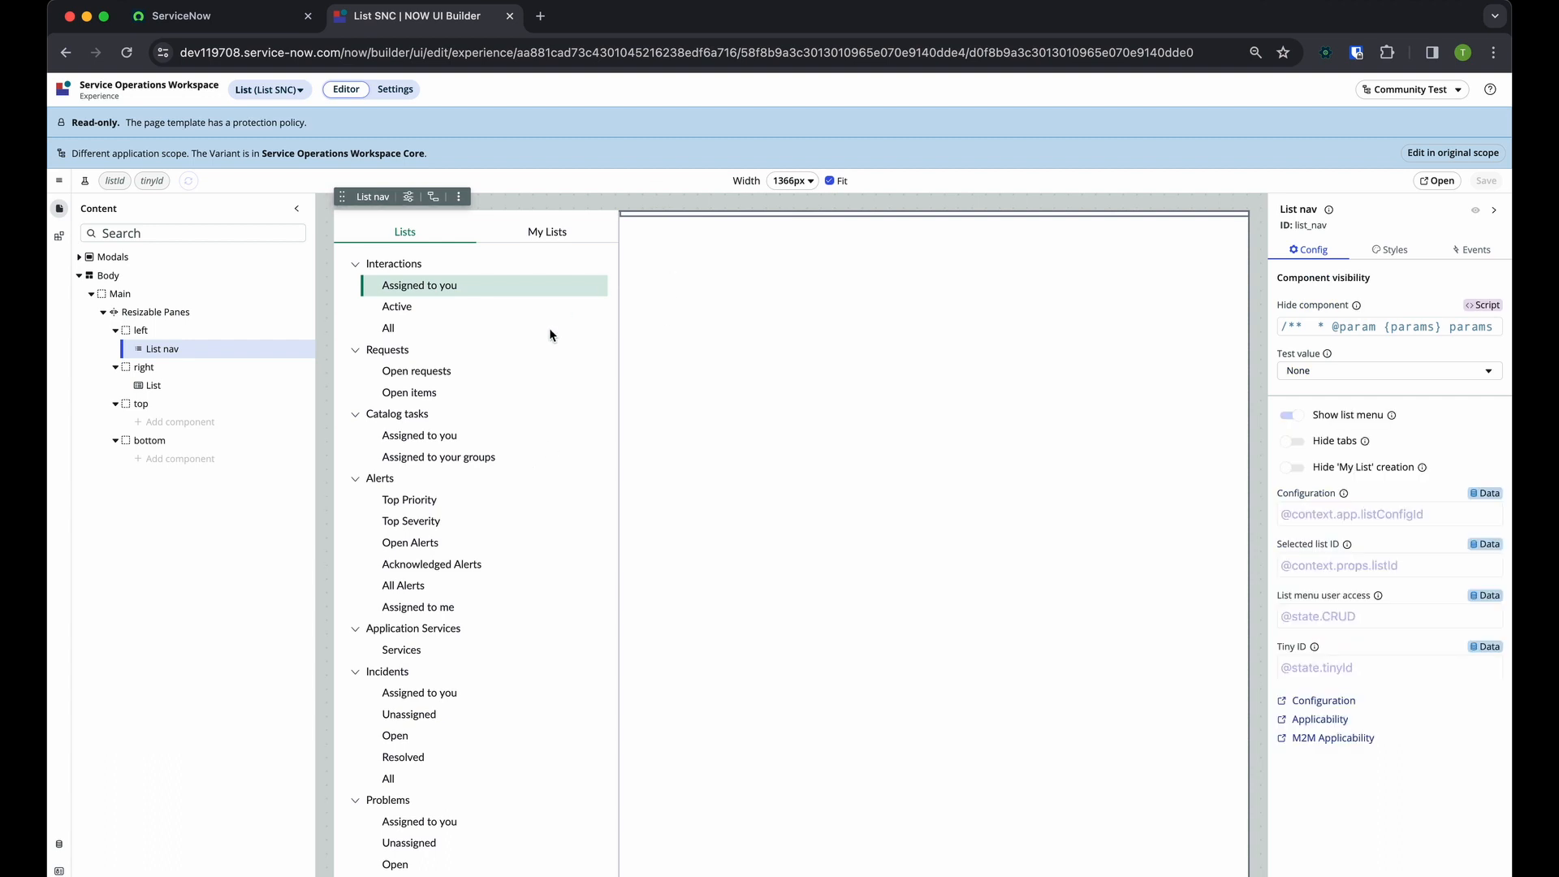
pyautogui.click(228, 388)
pyautogui.click(423, 393)
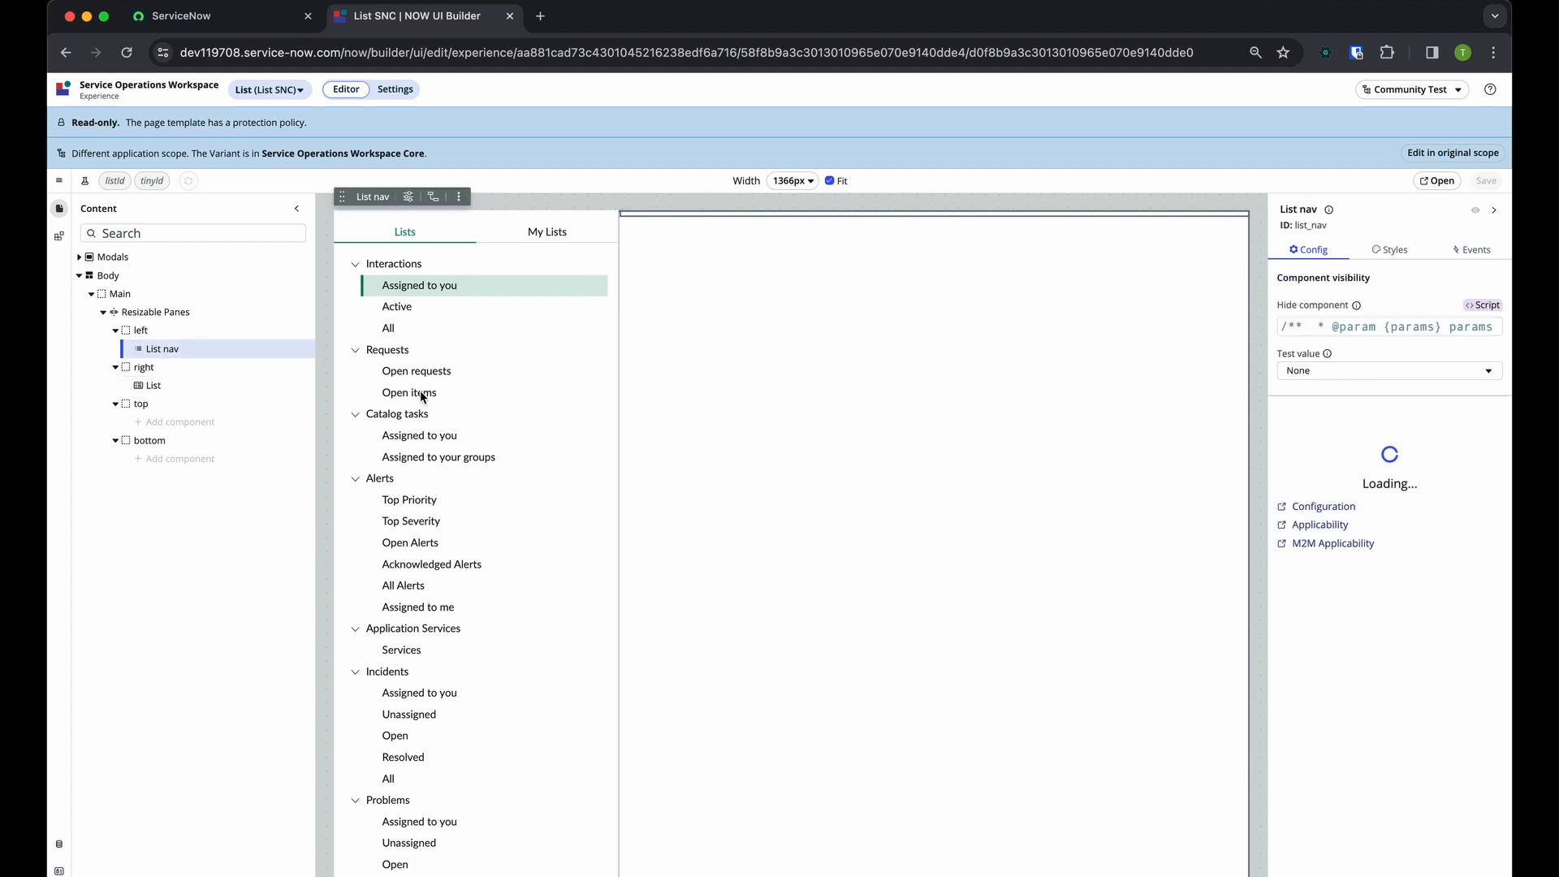
pyautogui.click(243, 386)
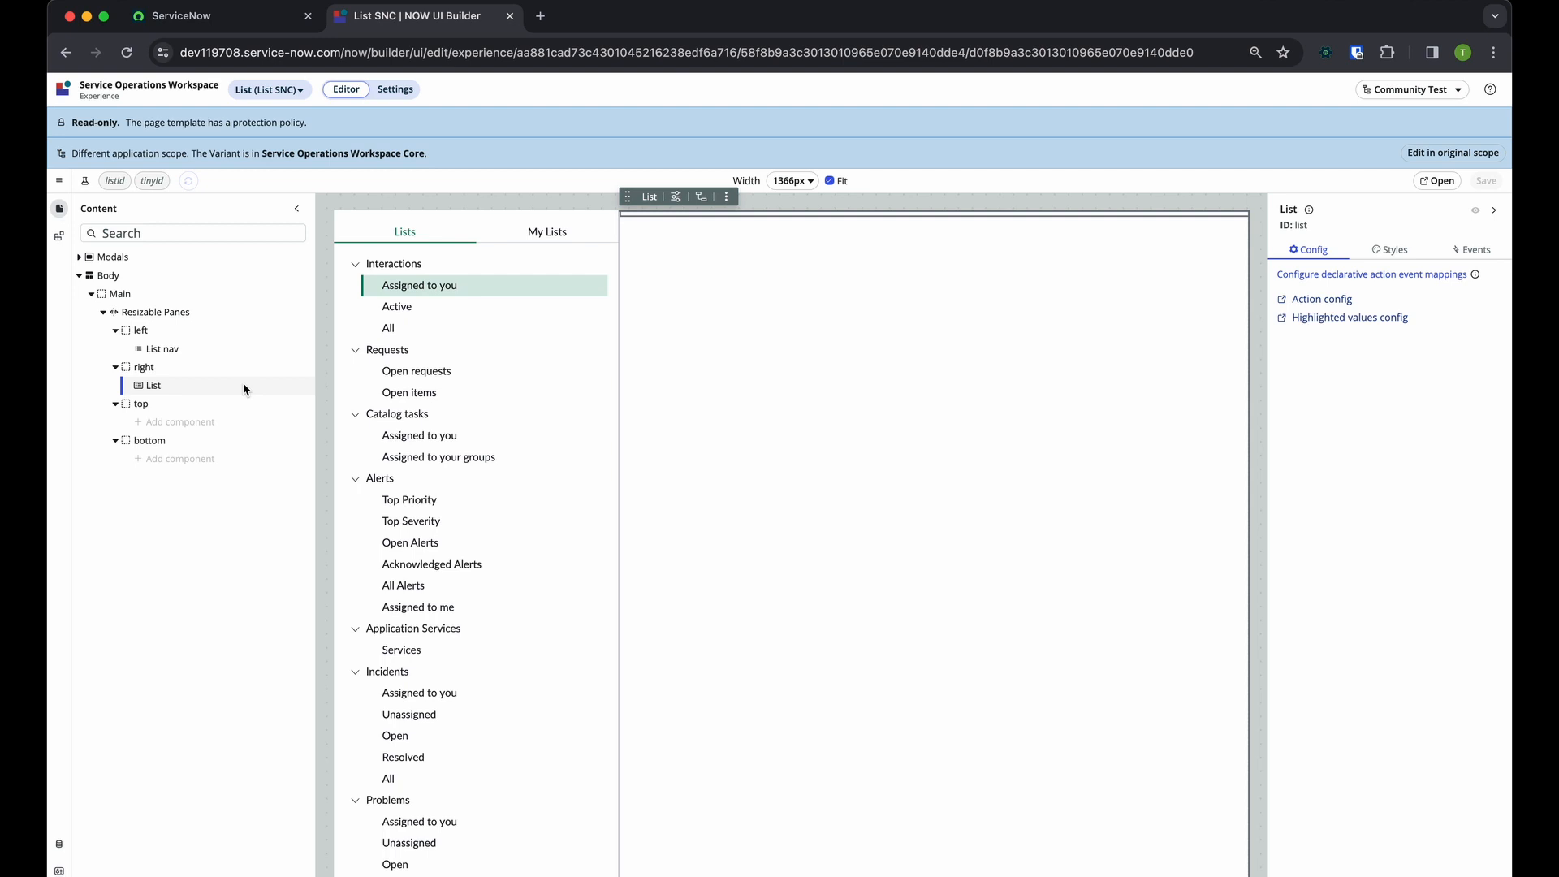